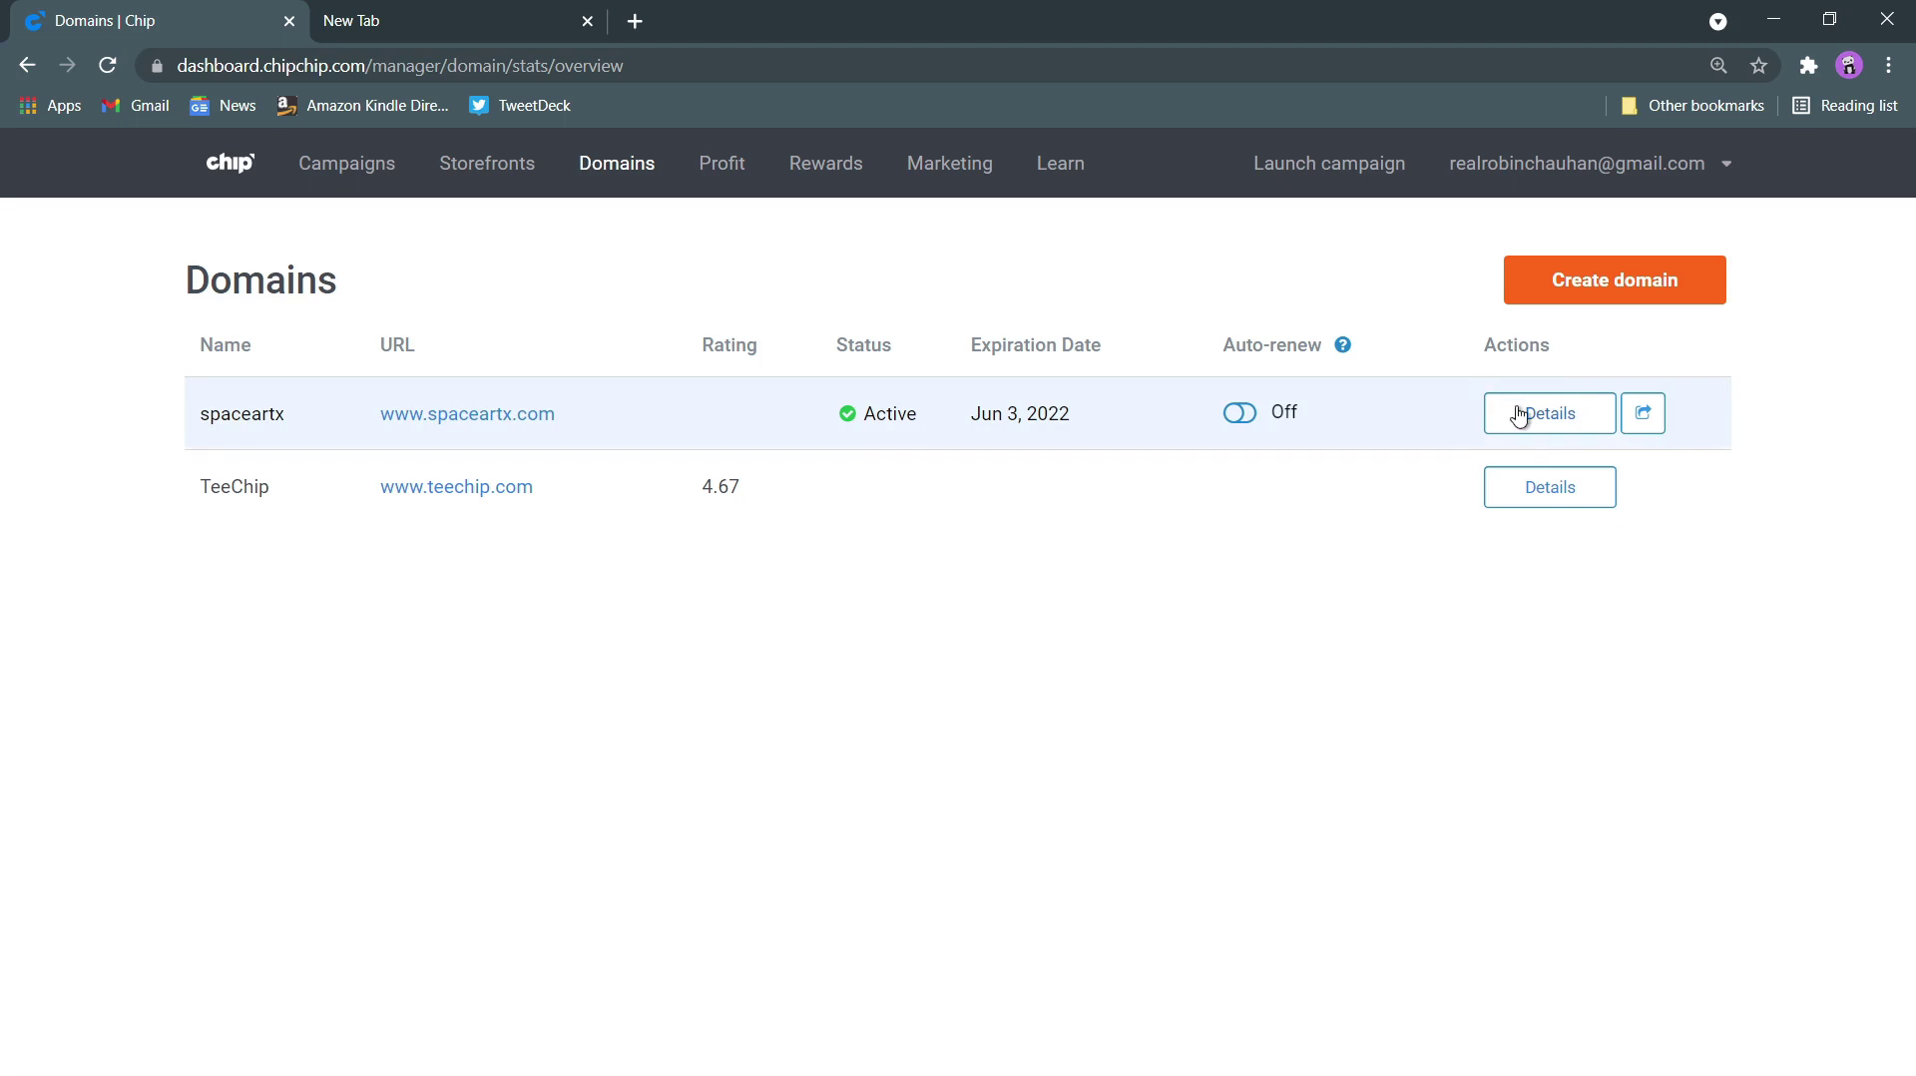
Open the spaceartx domain's management page and its live storefront in separate browser tabs
left_click(1642, 413)
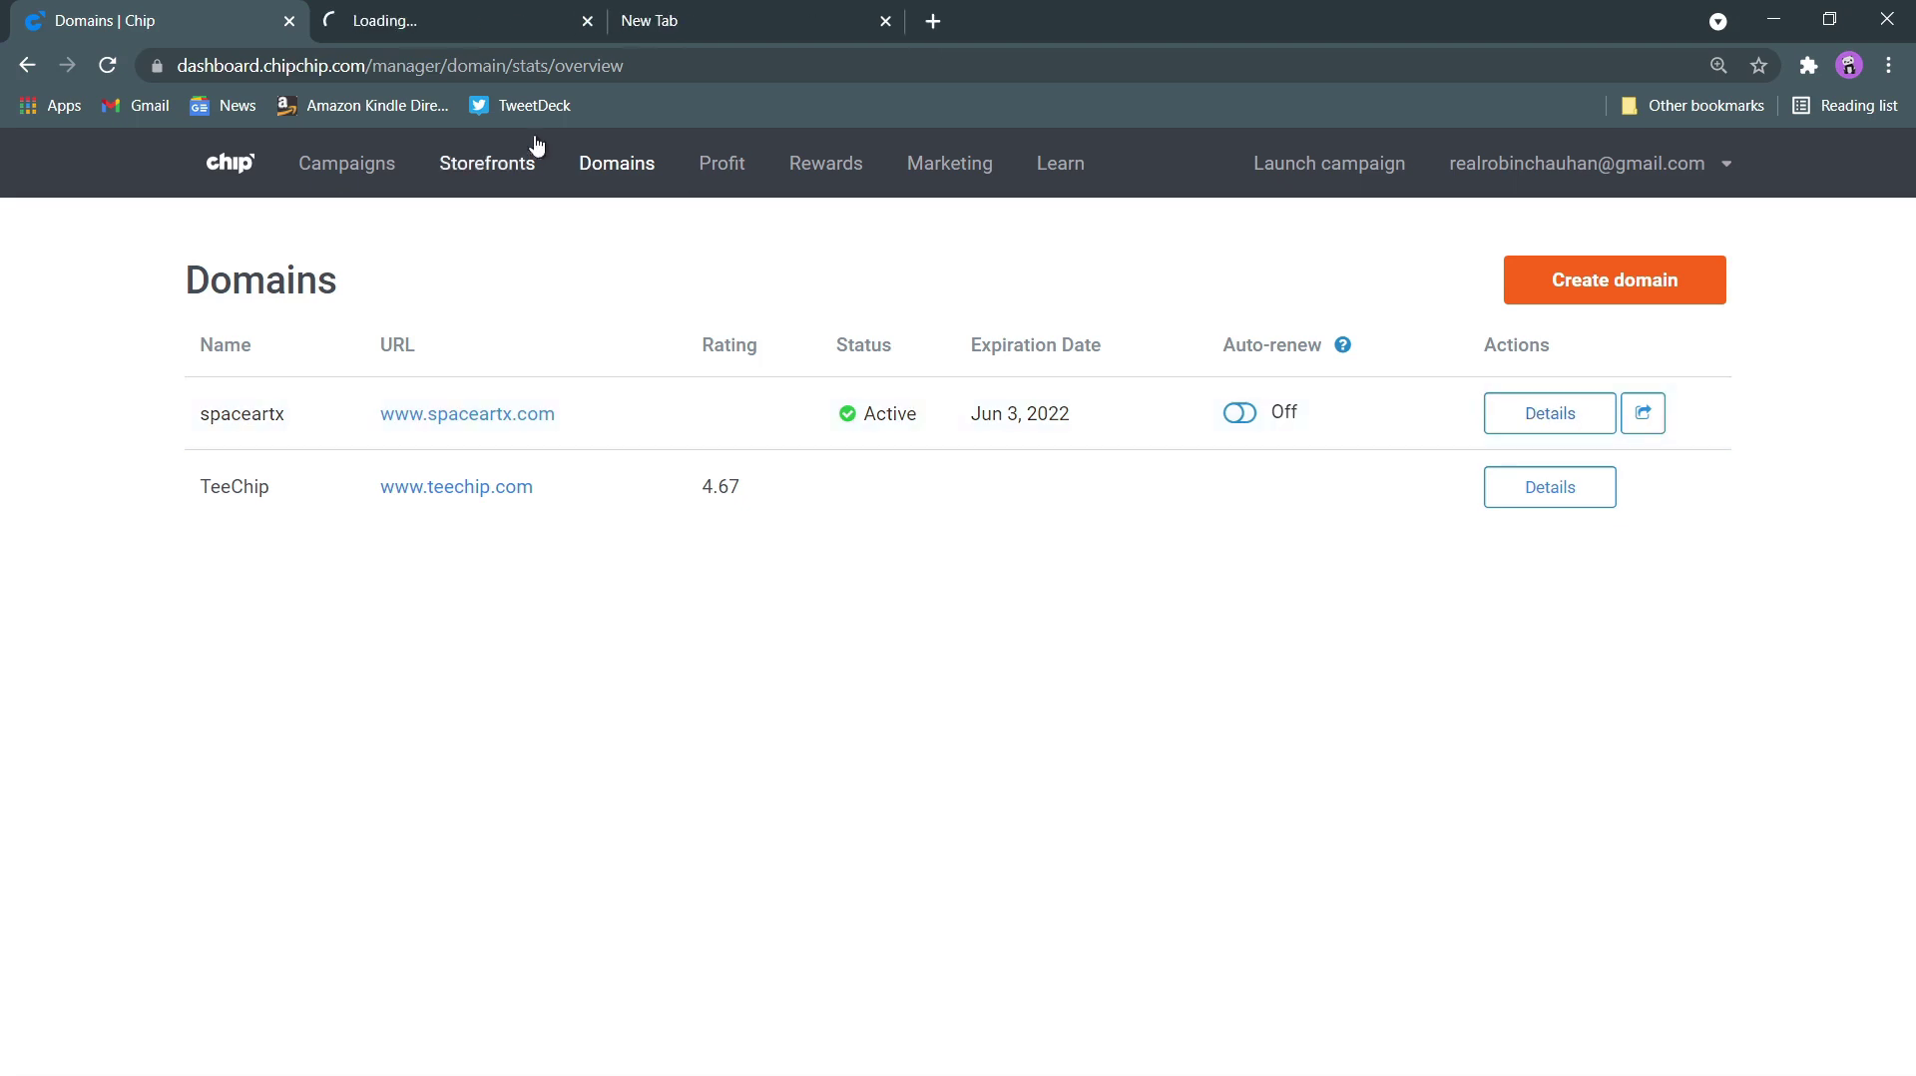
left_click(469, 21)
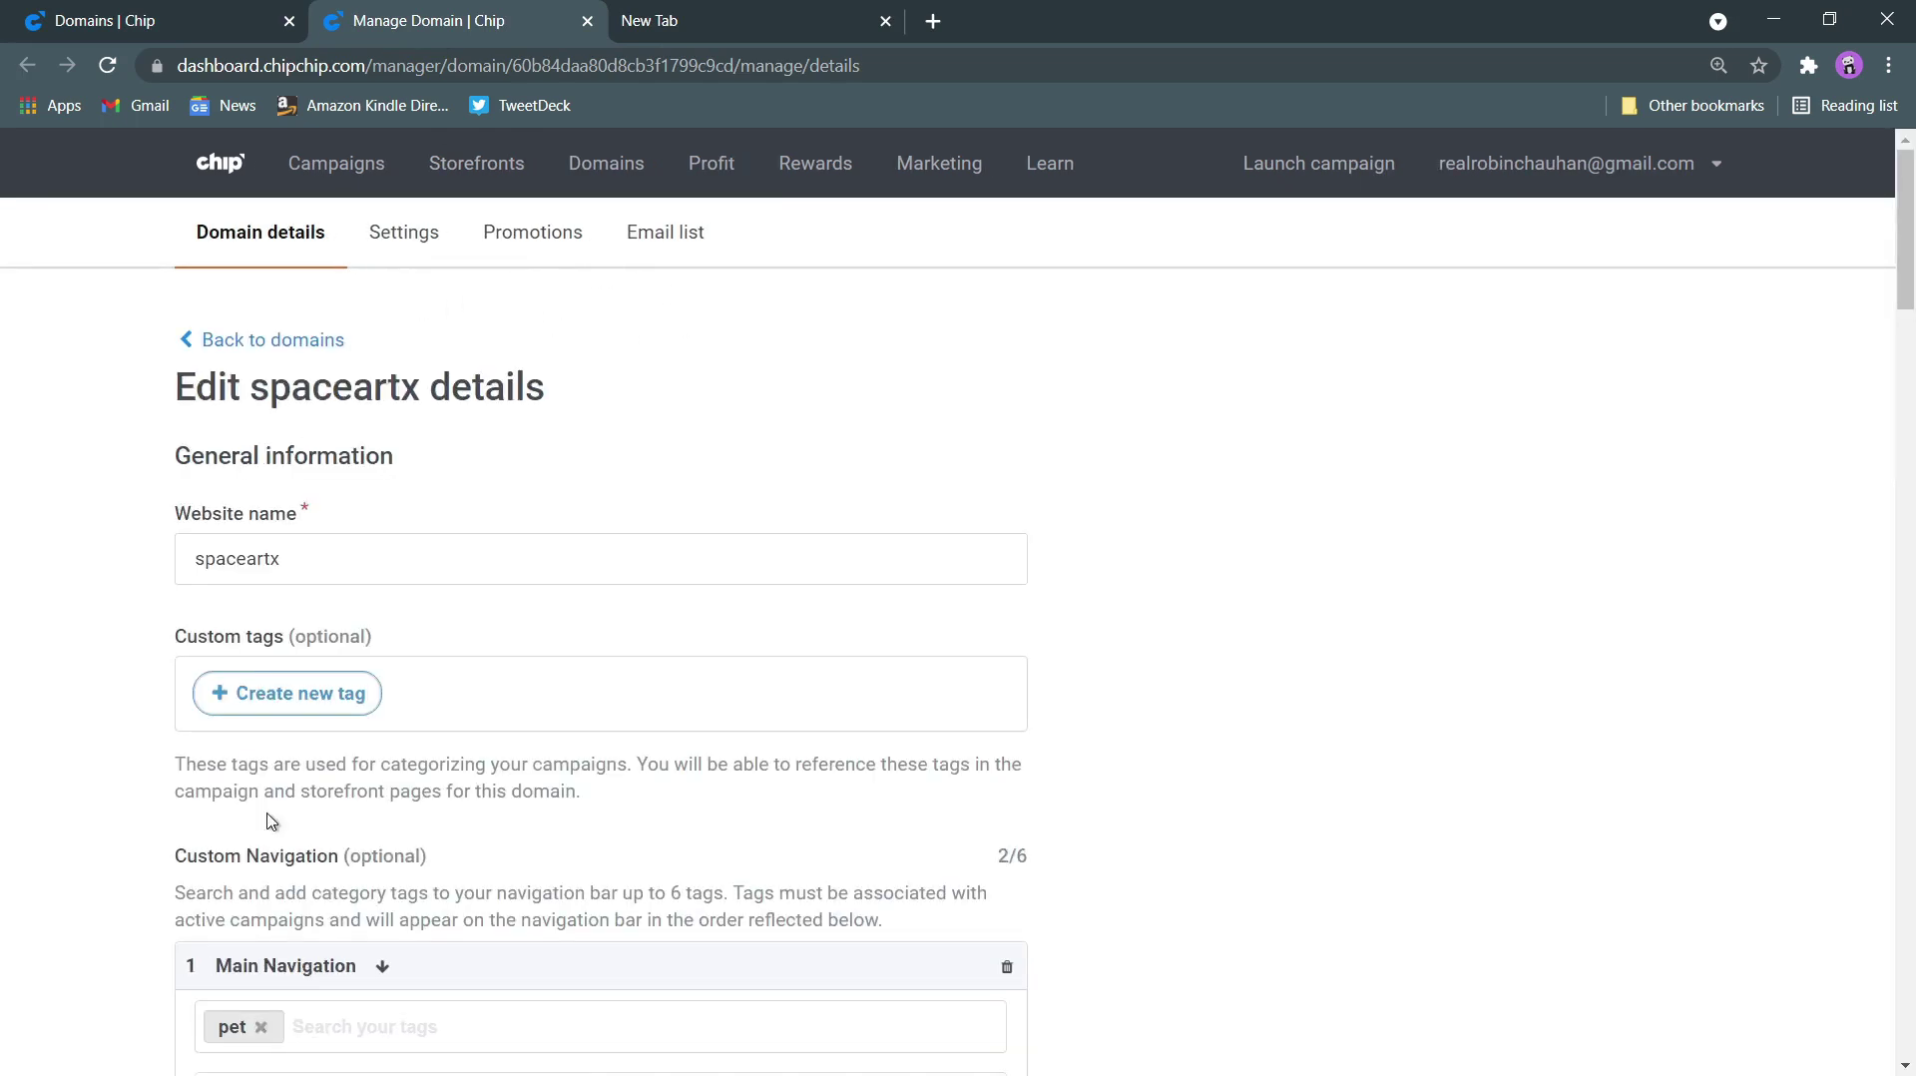
left_click(216, 18)
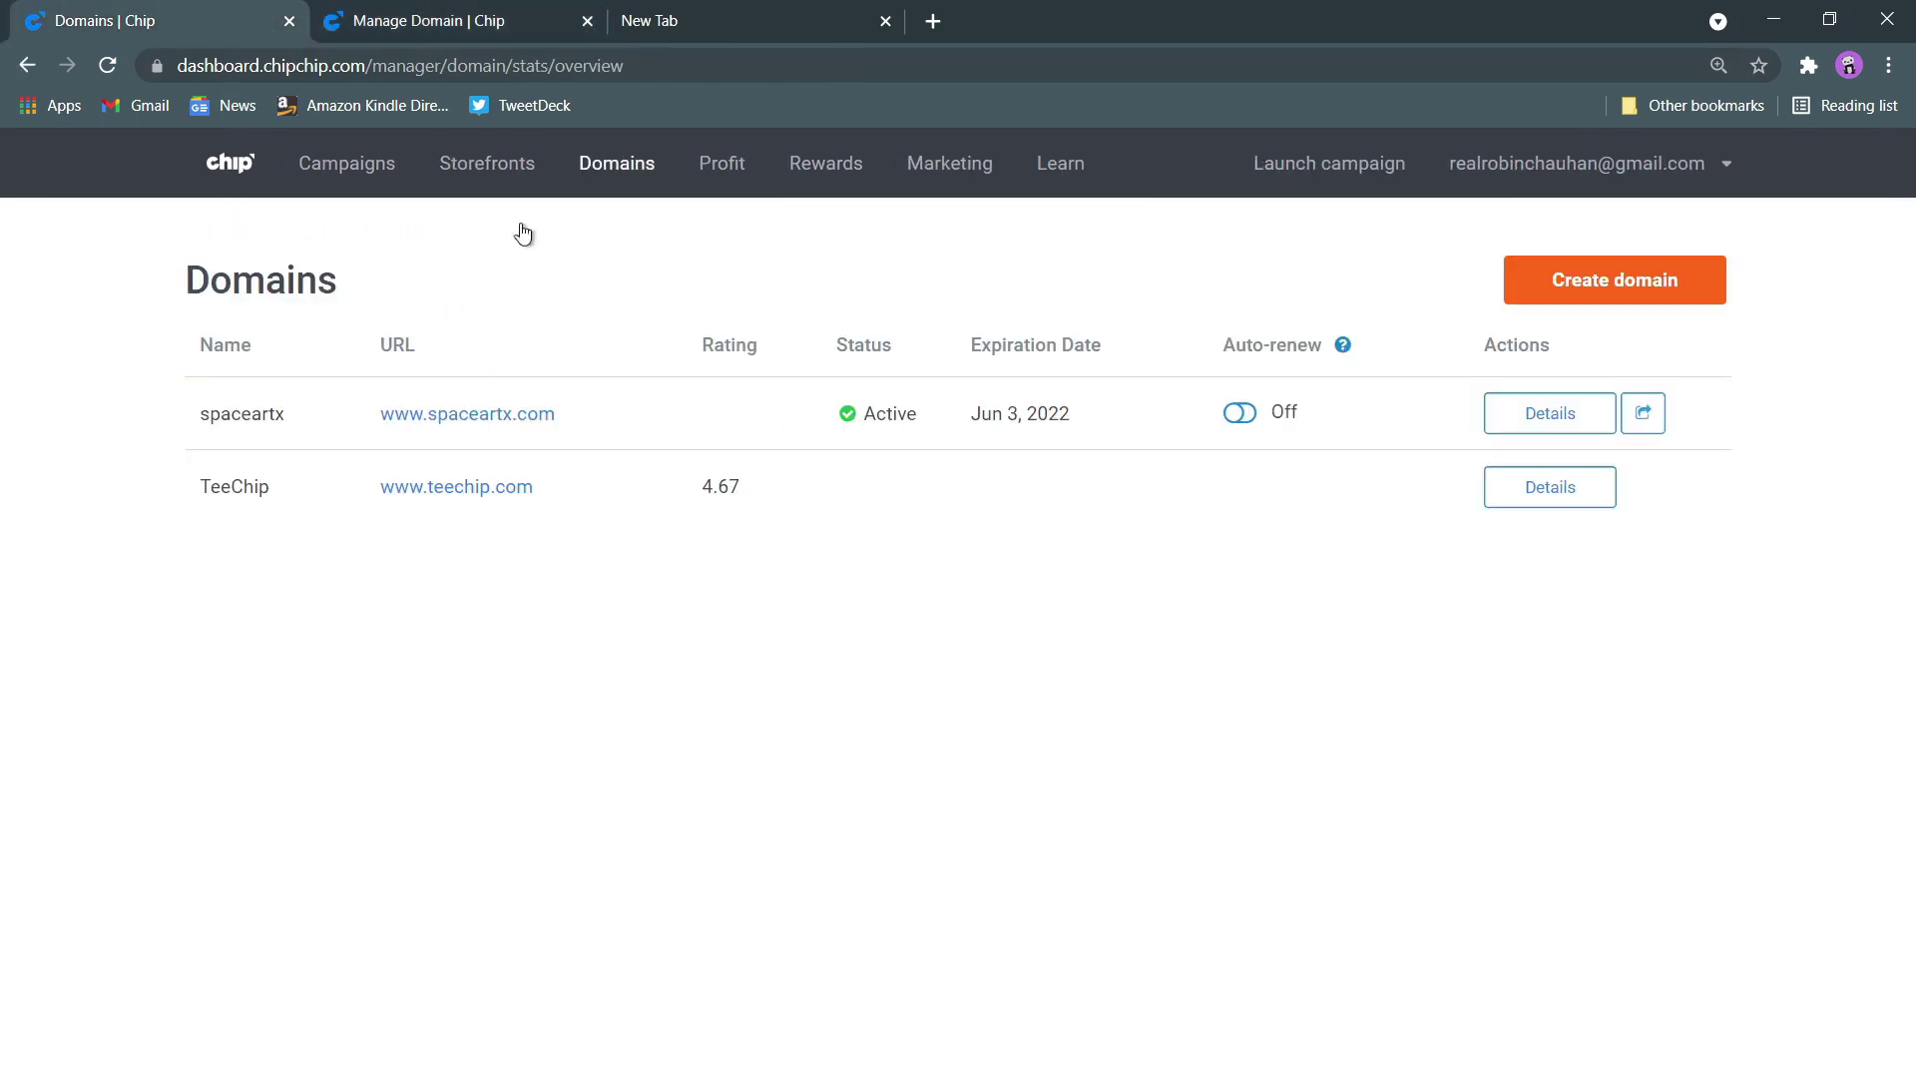
left_click(619, 429)
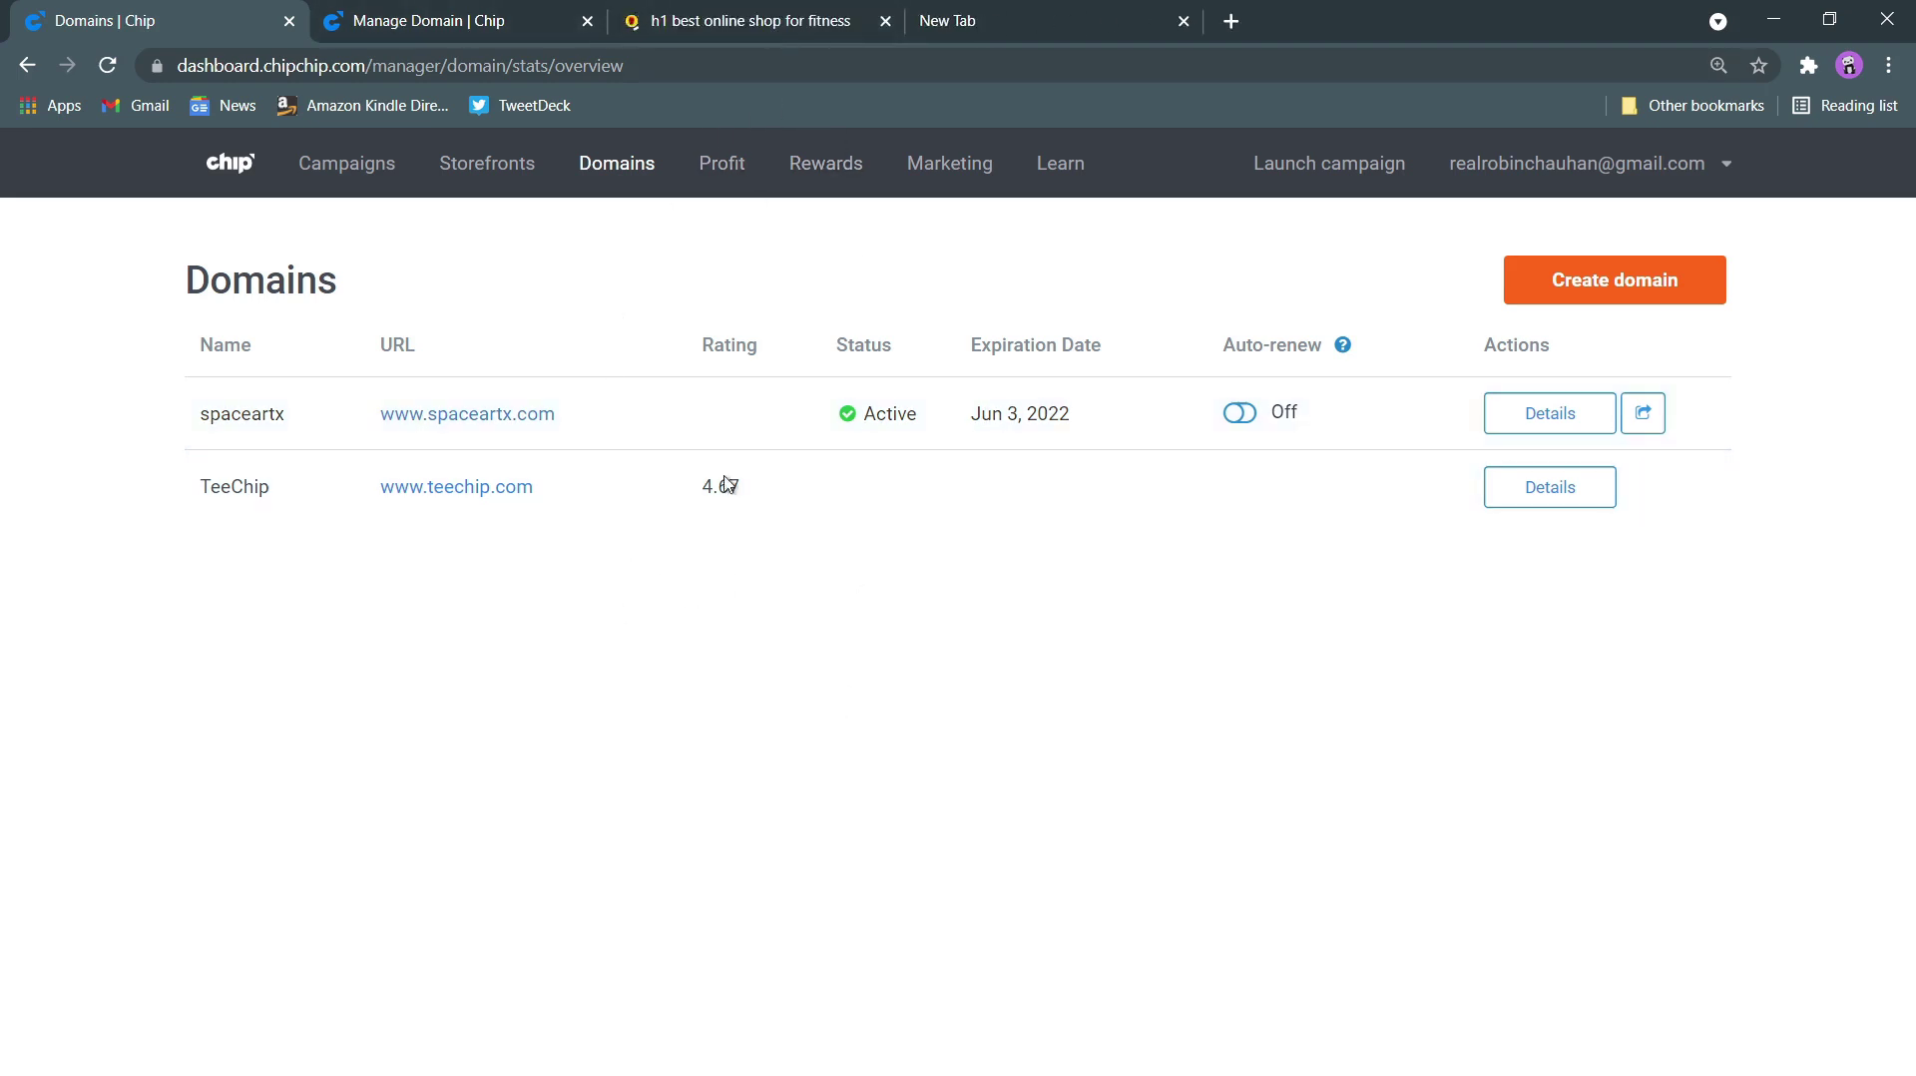
left_click(731, 33)
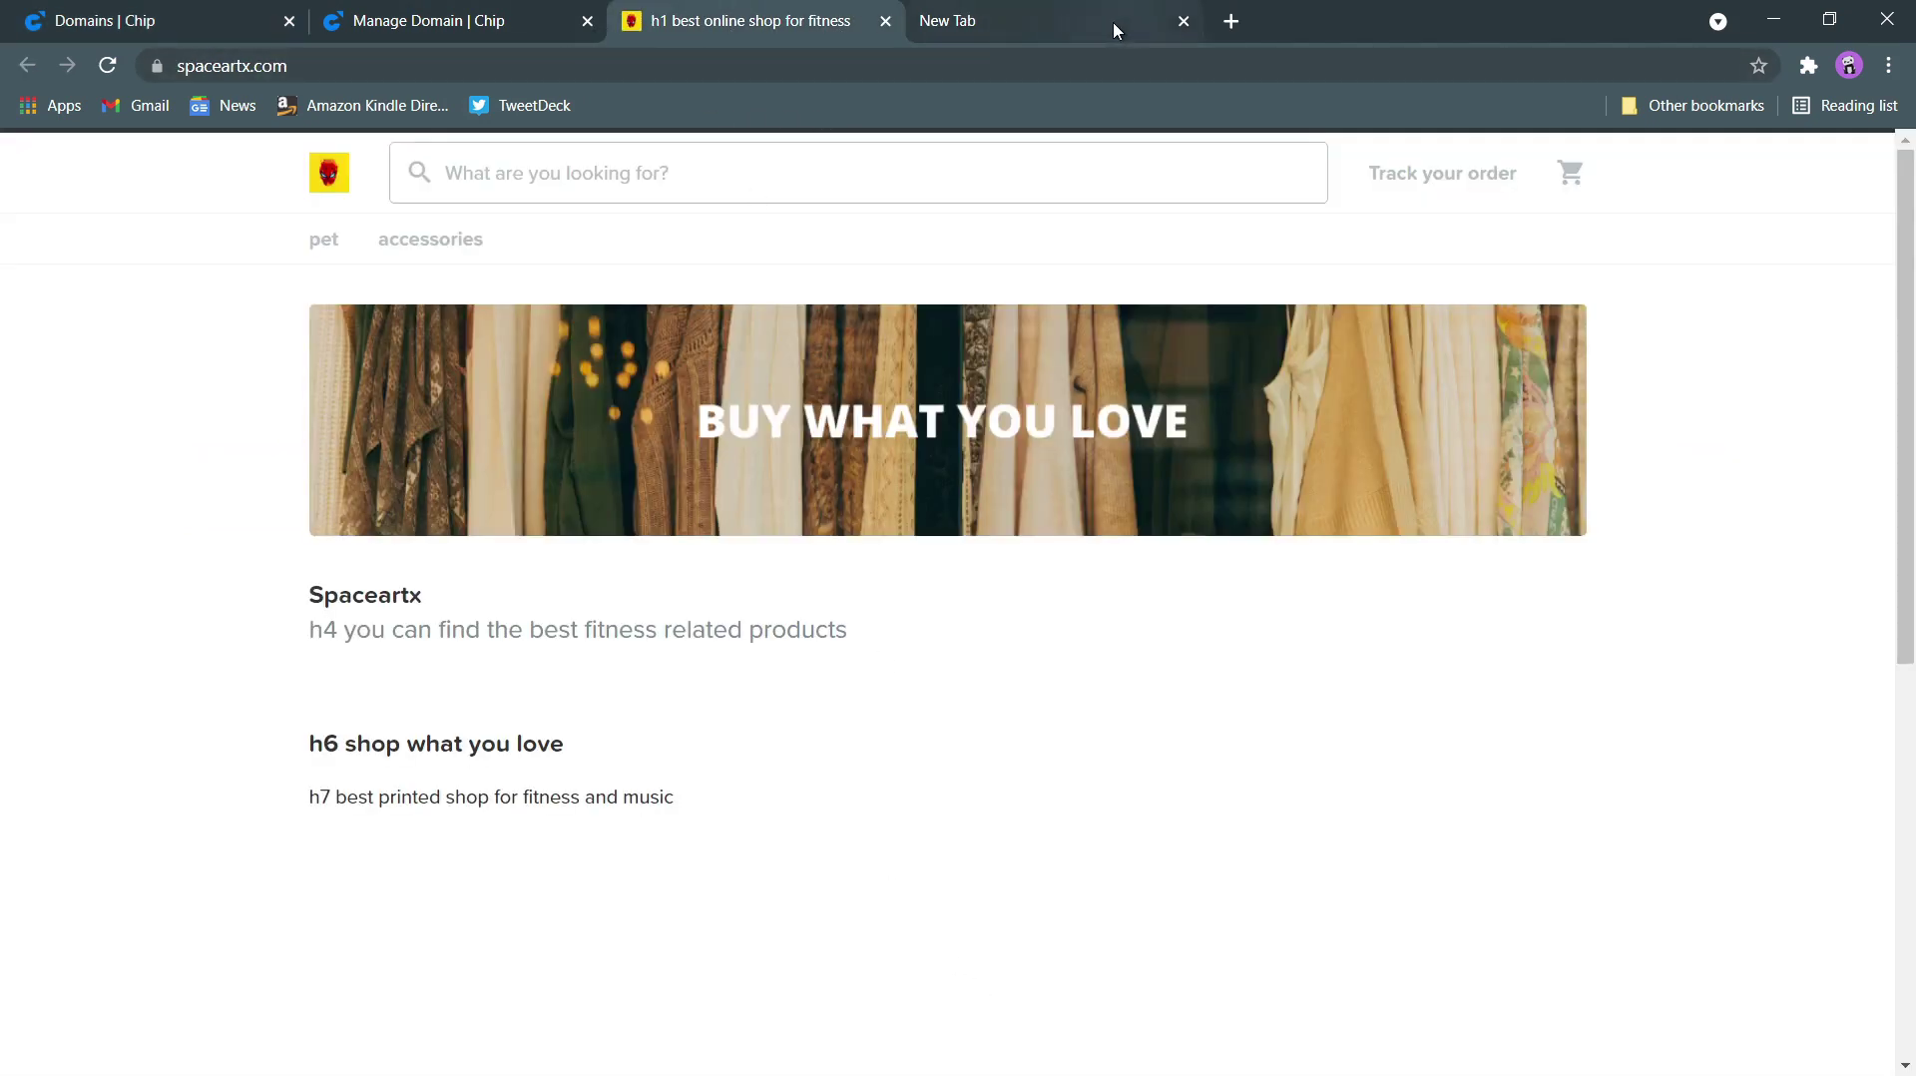
Open the Merch Forest website in the empty browser tab and look through its whole homepage
left_click(1056, 30)
left_click(970, 67)
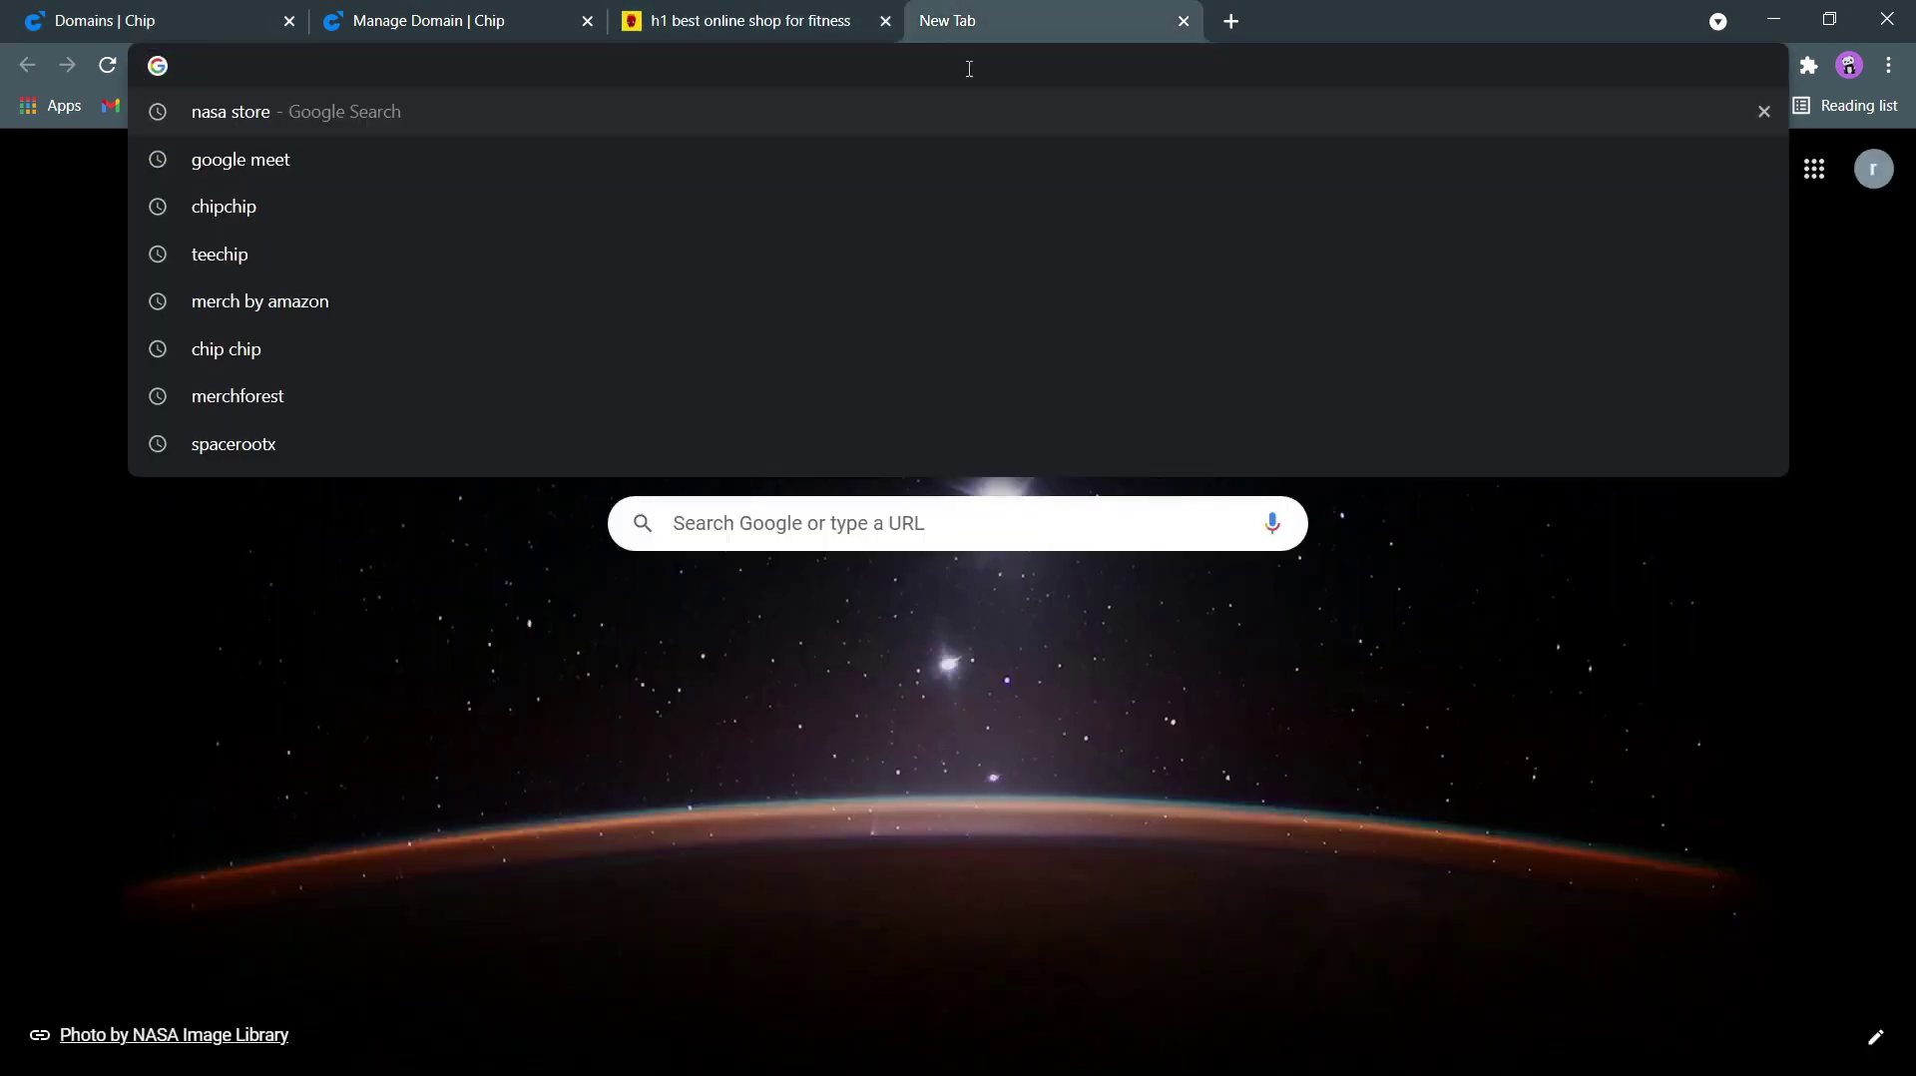
type("mer")
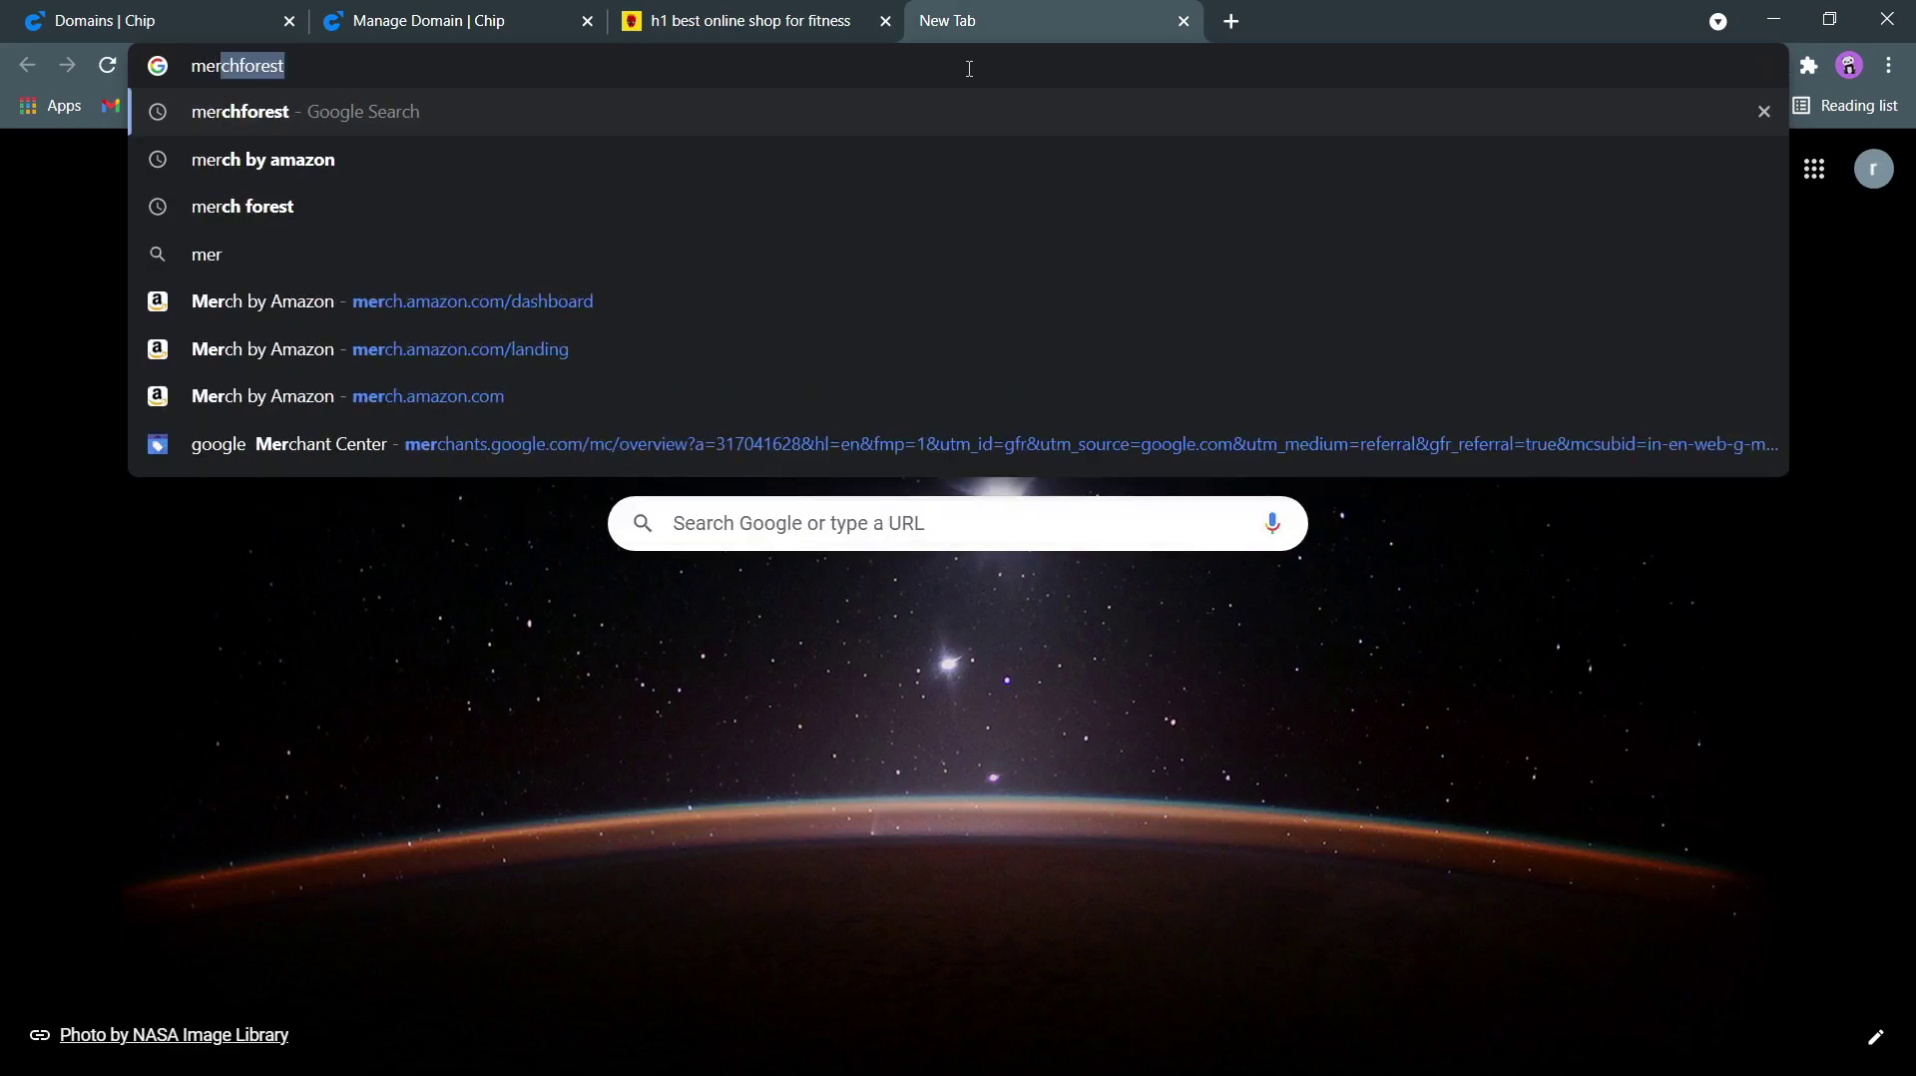
key("Return")
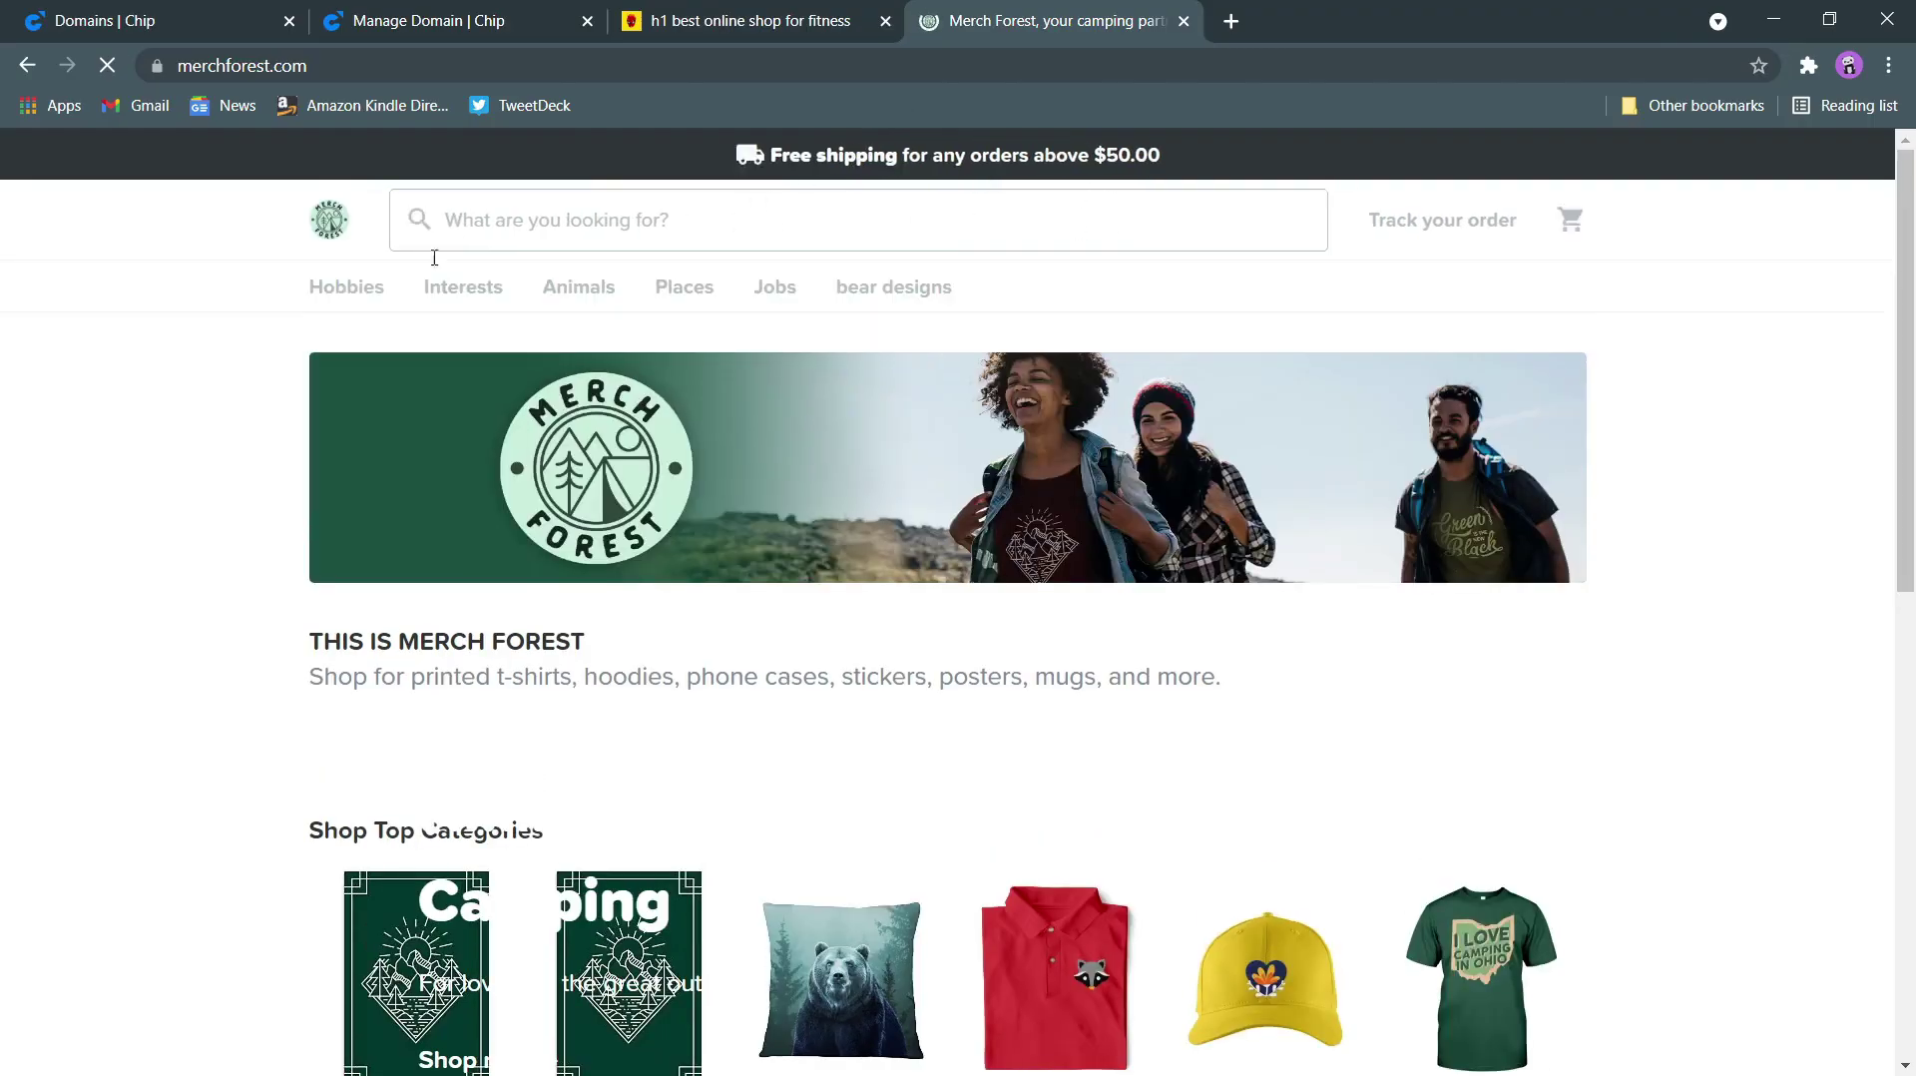
scroll(761, 547, "down", 12)
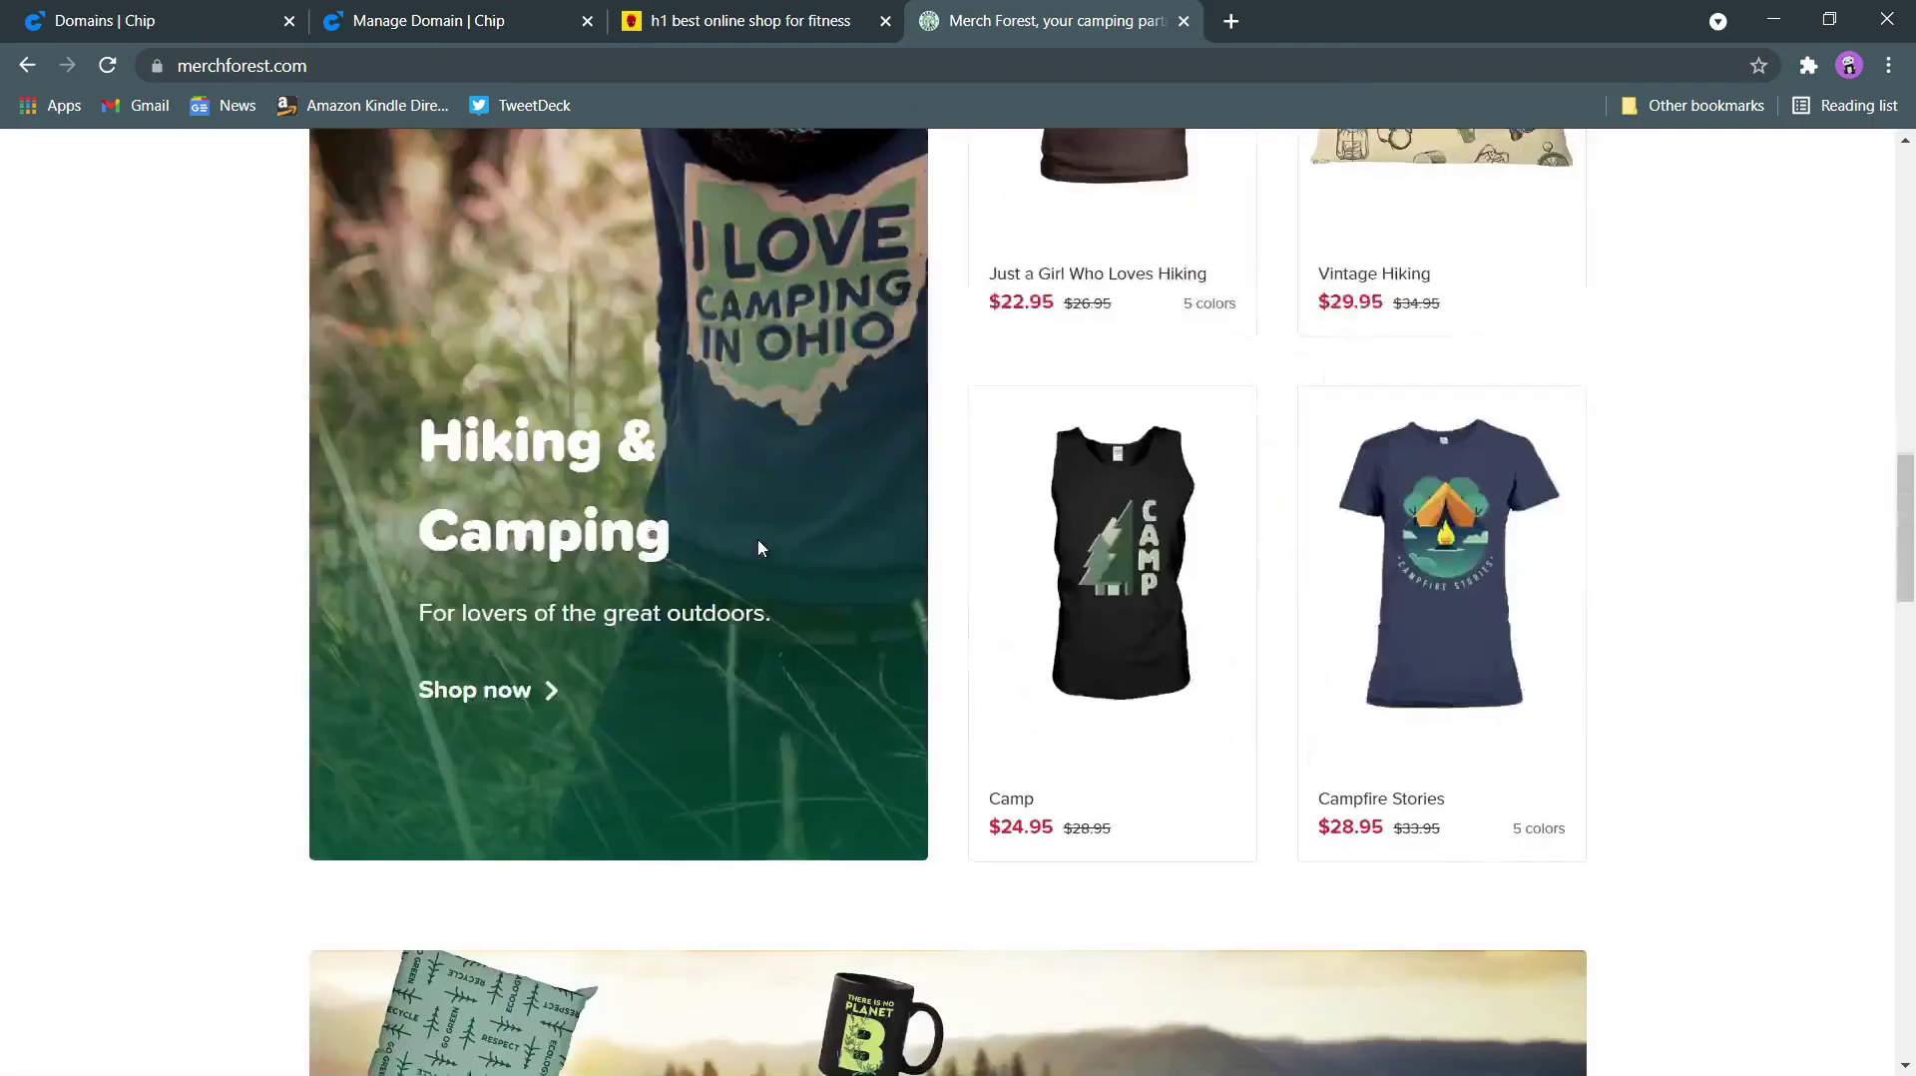
scroll(760, 546, "up", 6)
scroll(761, 547, "down", 20)
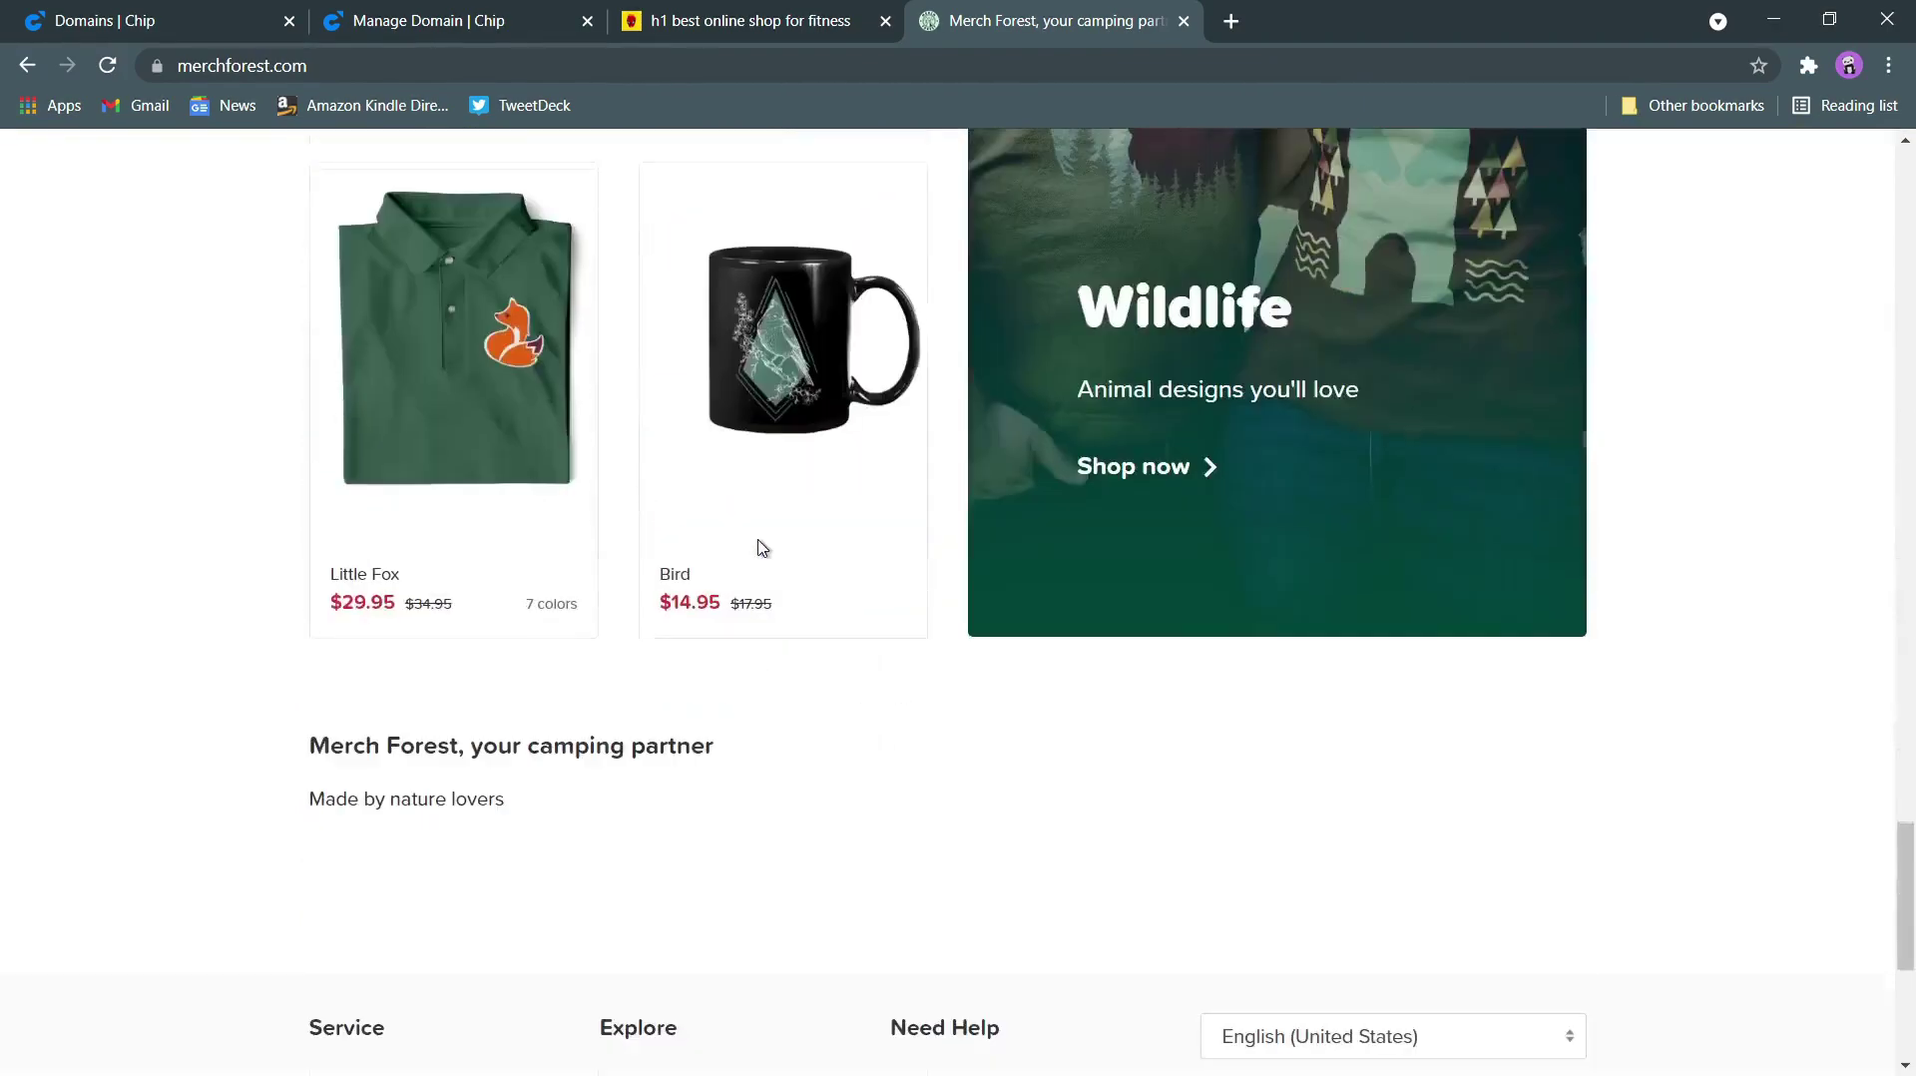
scroll(763, 547, "up", 18)
Compare the Merch Forest homepage layout with the spaceartx storefront, and return to the spaceartx domain details
left_click(449, 21)
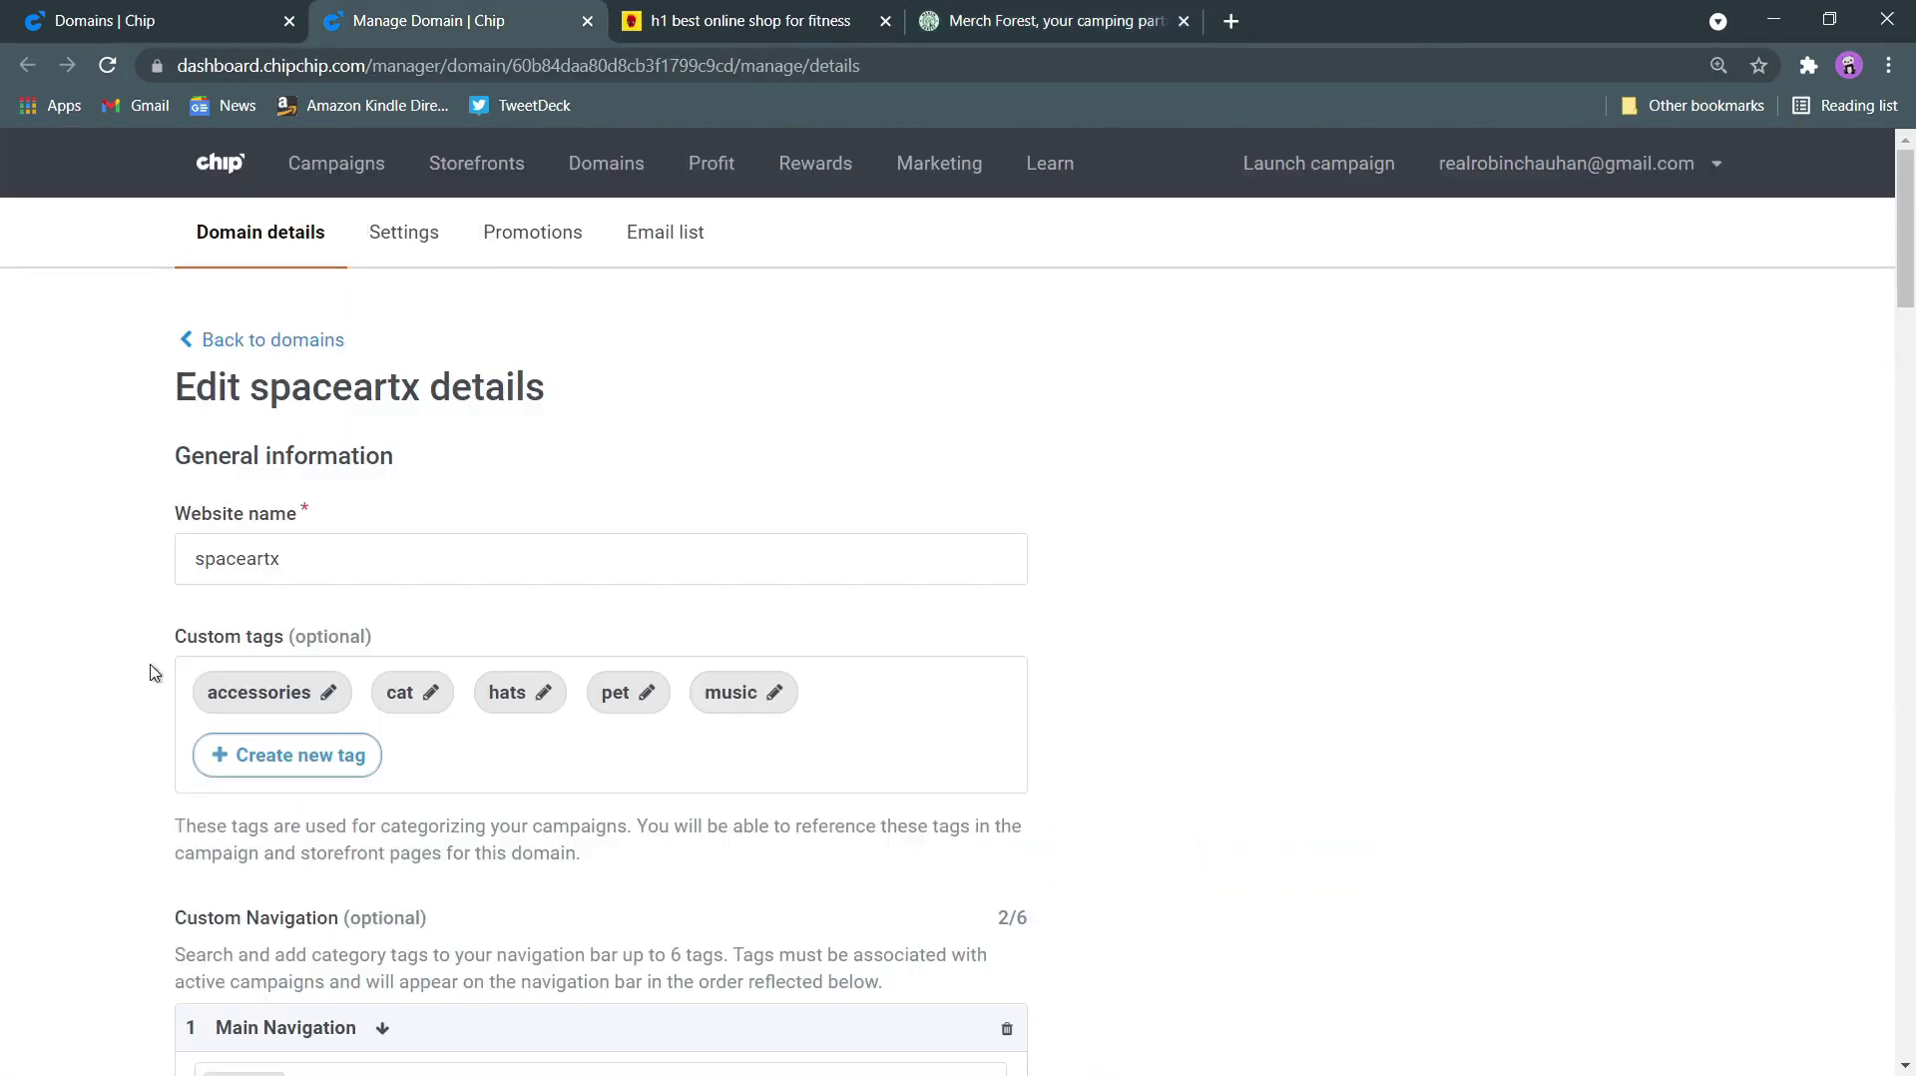
left_click(1048, 12)
scroll(787, 429, "down", 10)
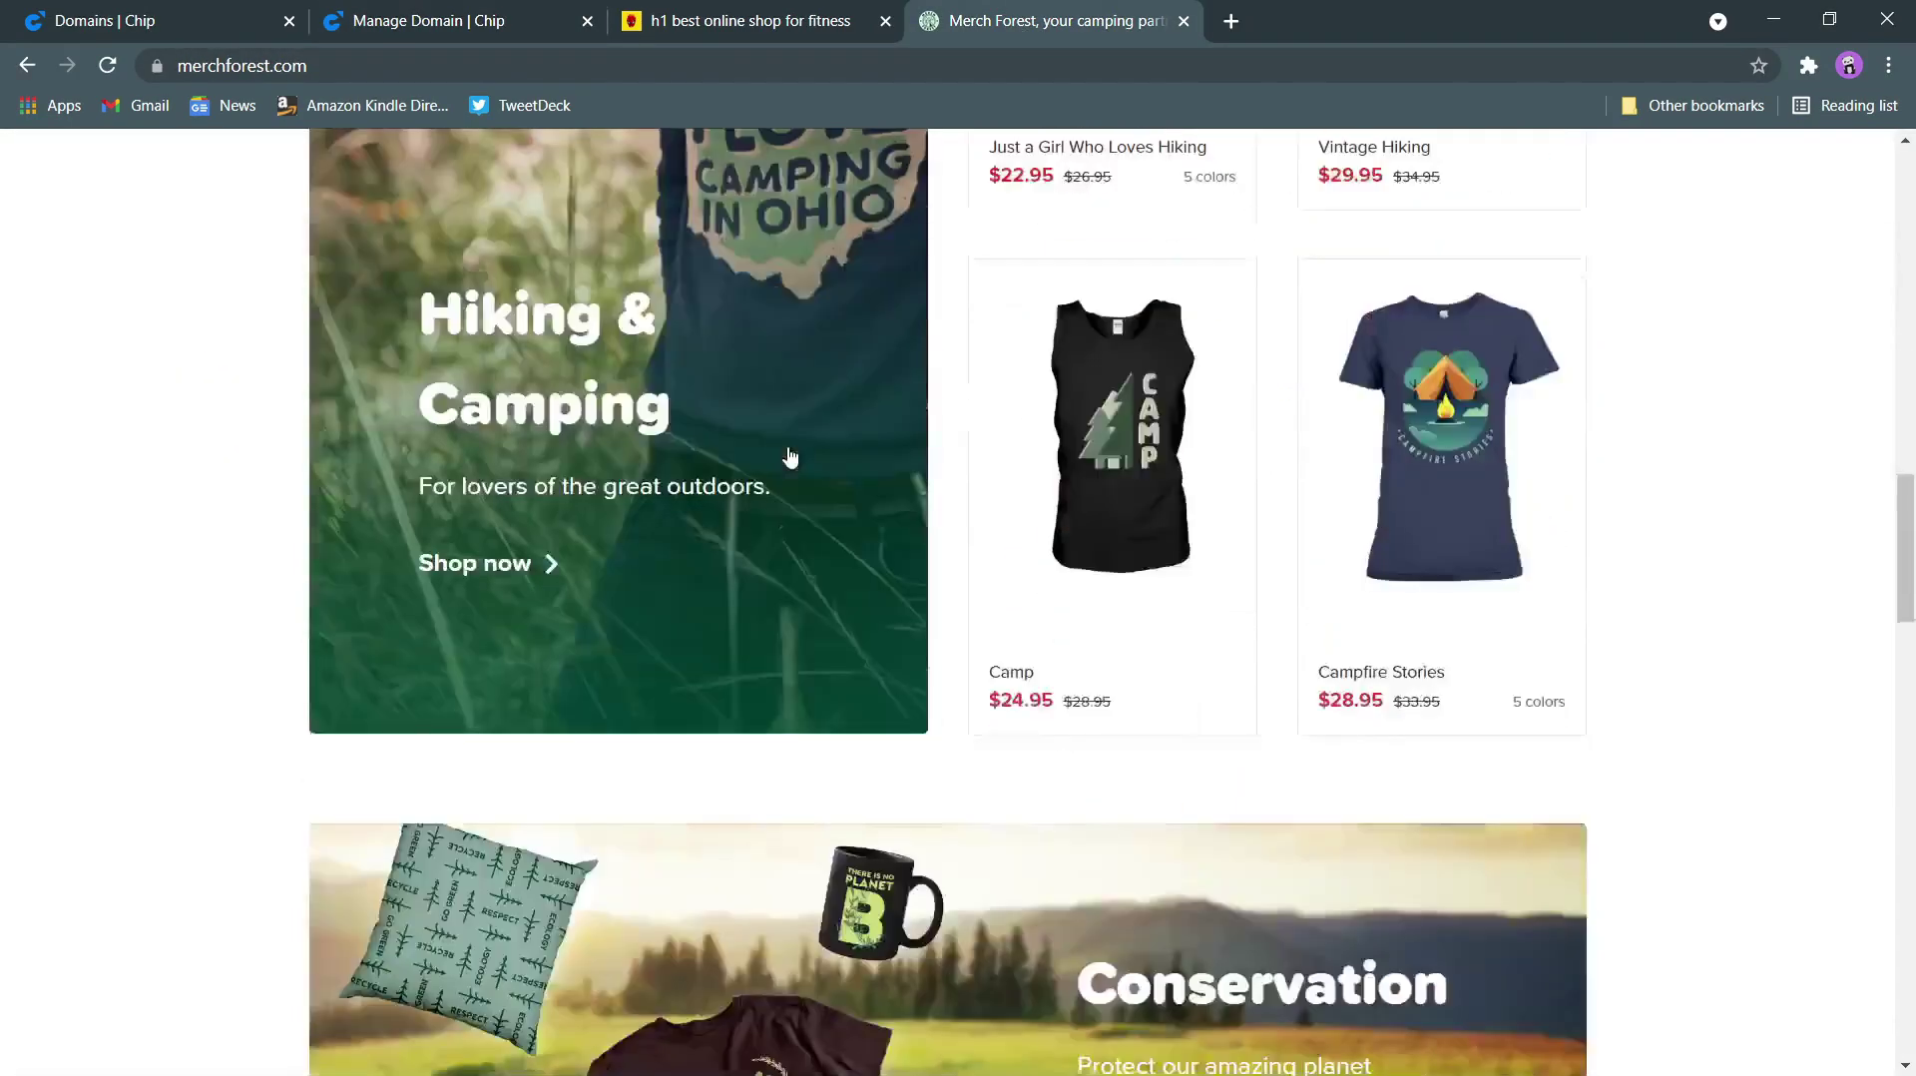
scroll(788, 457, "down", 1)
scroll(787, 457, "up", 5)
left_click(756, 21)
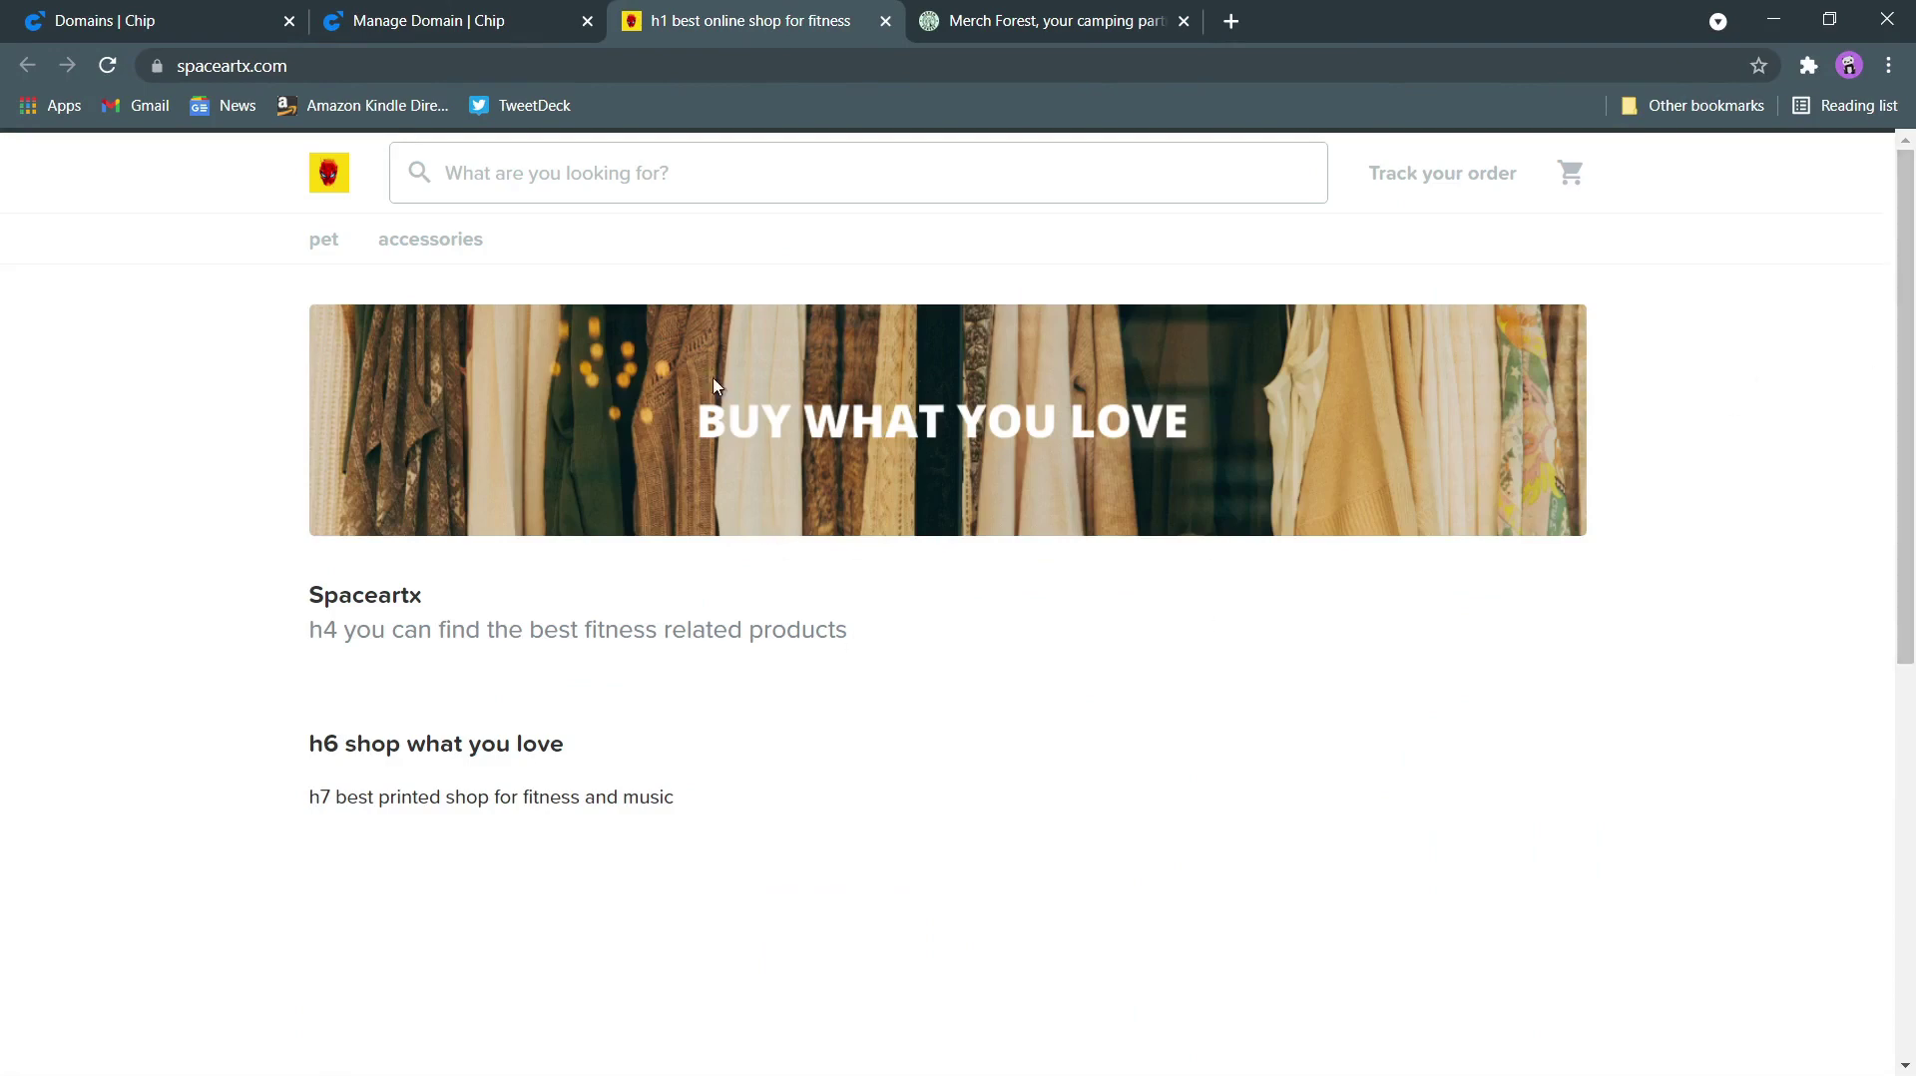
scroll(1136, 569, "down", 5)
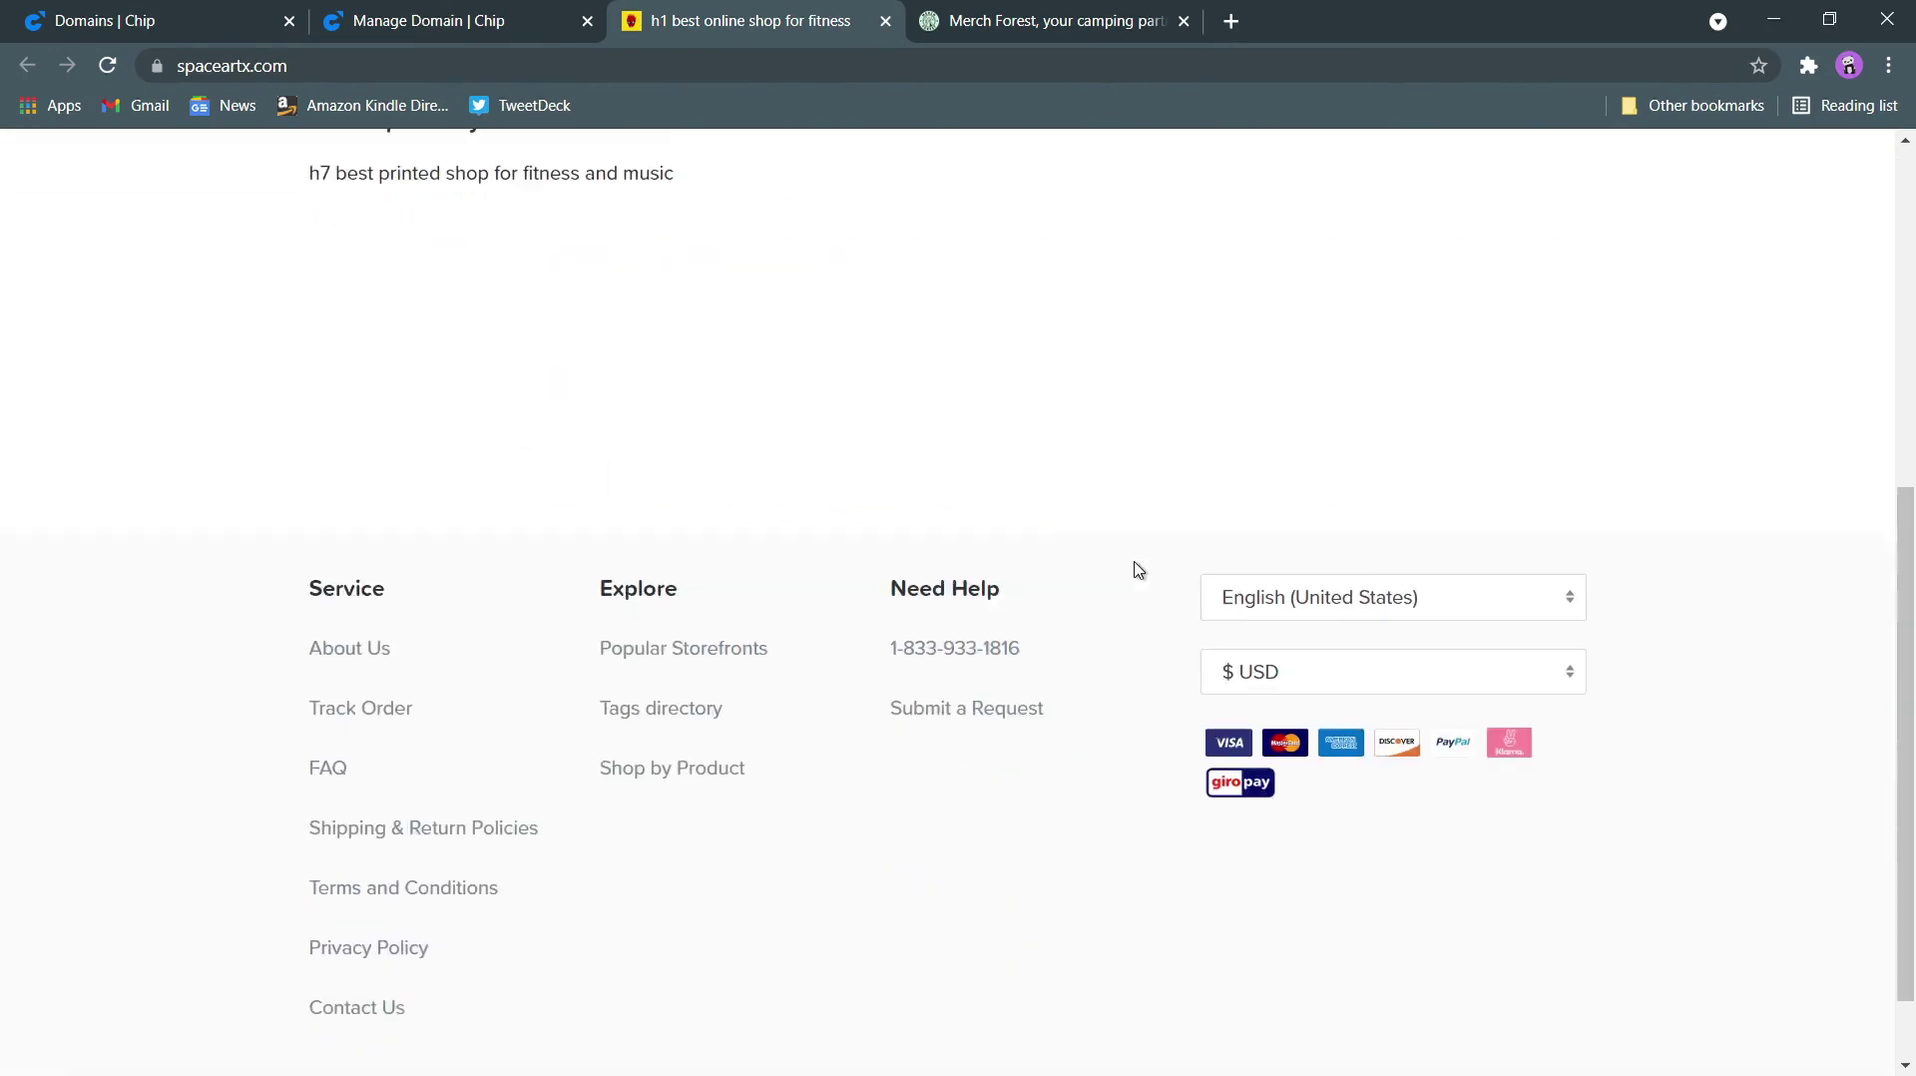
scroll(998, 584, "down", 1)
scroll(1238, 584, "up", 8)
scroll(898, 569, "up", 1)
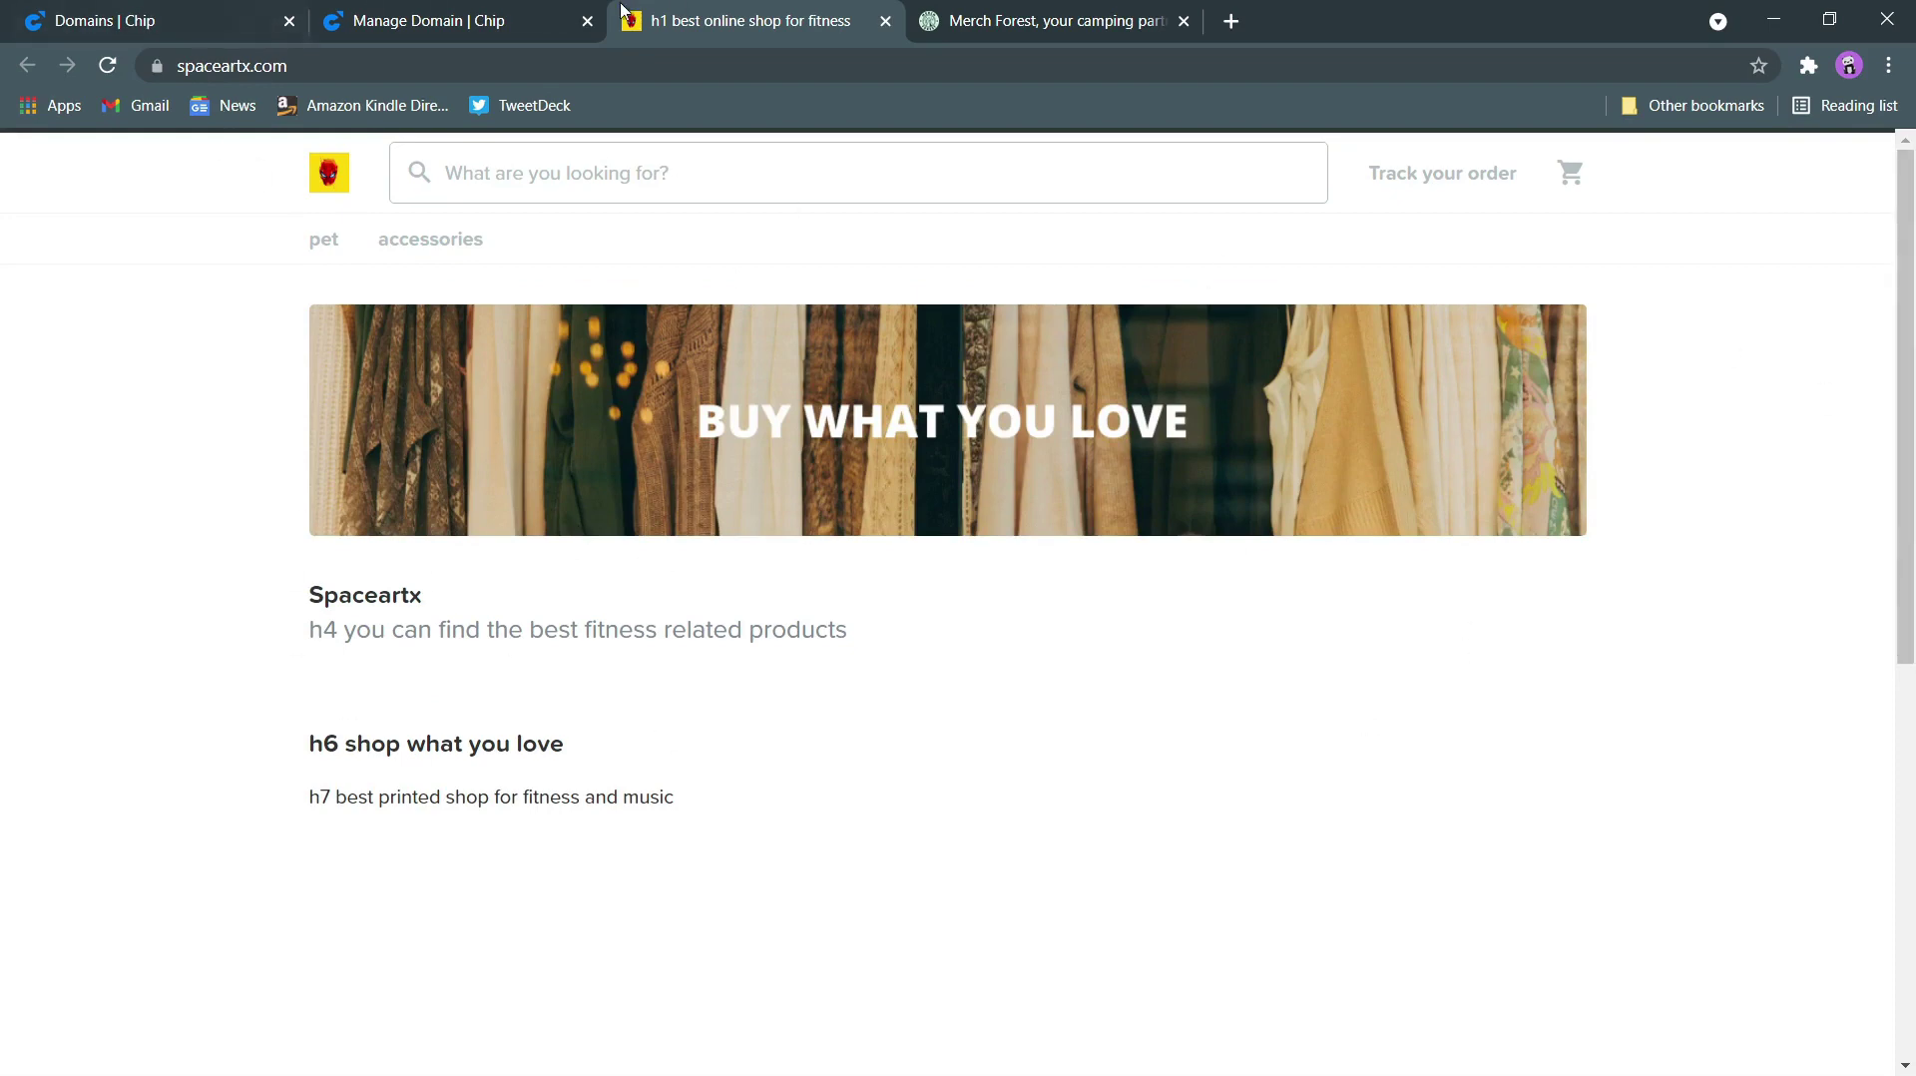
left_click(505, 22)
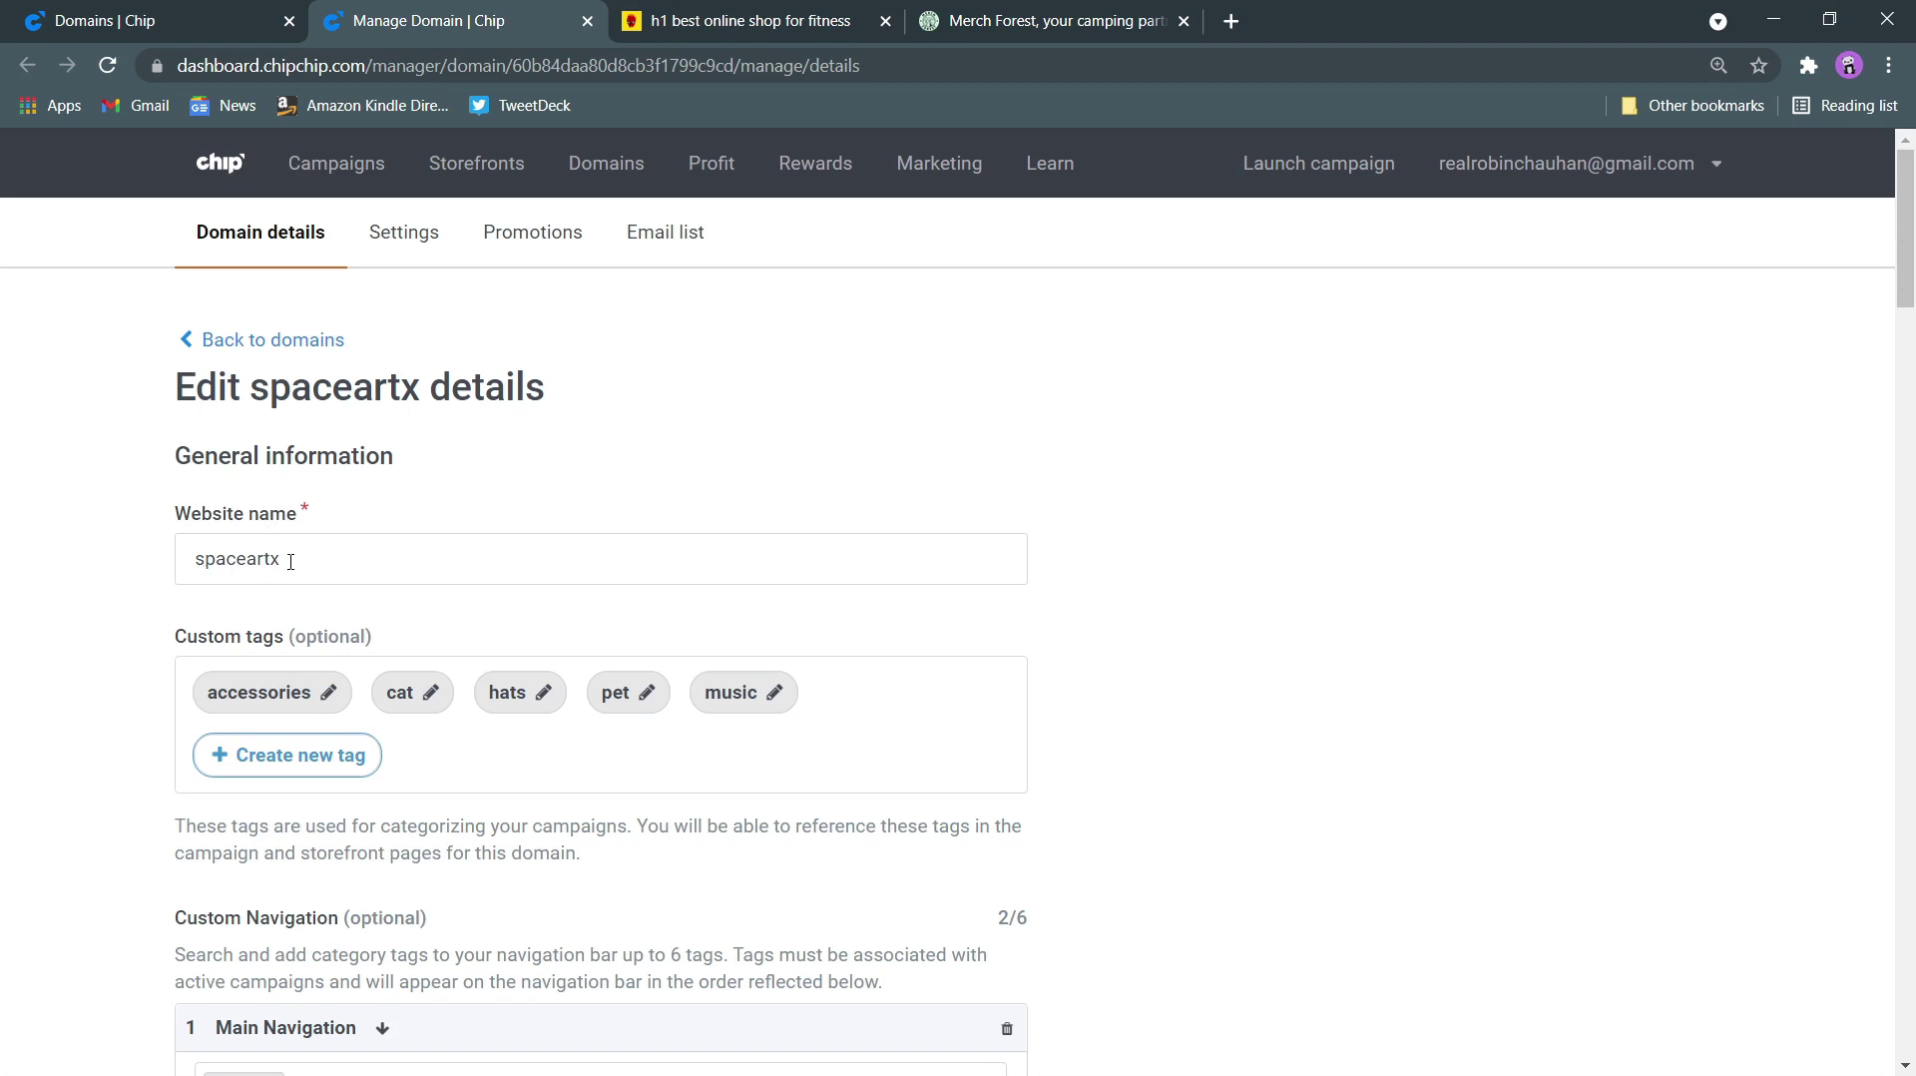
left_click(282, 560)
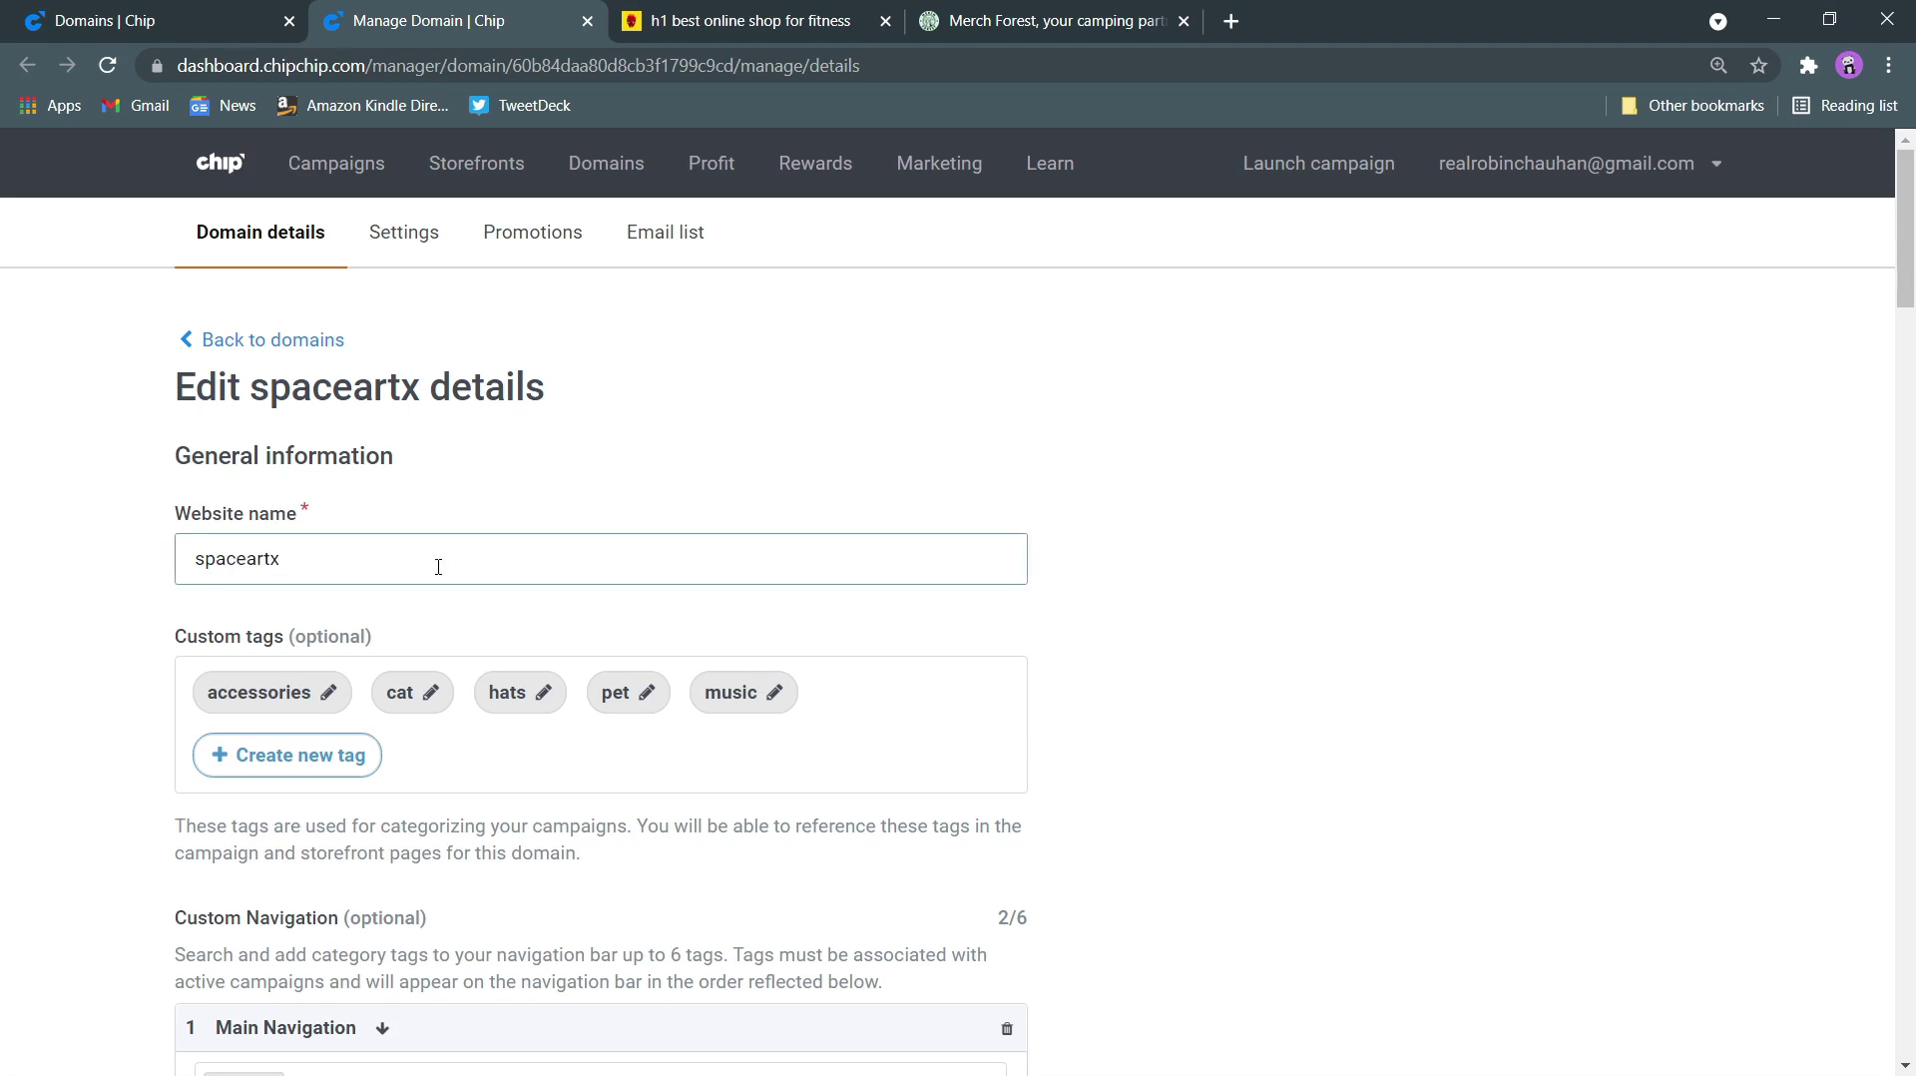
type(".c")
key("BackSpace")
key("BackSpace")
left_click_drag(191, 559, 338, 554)
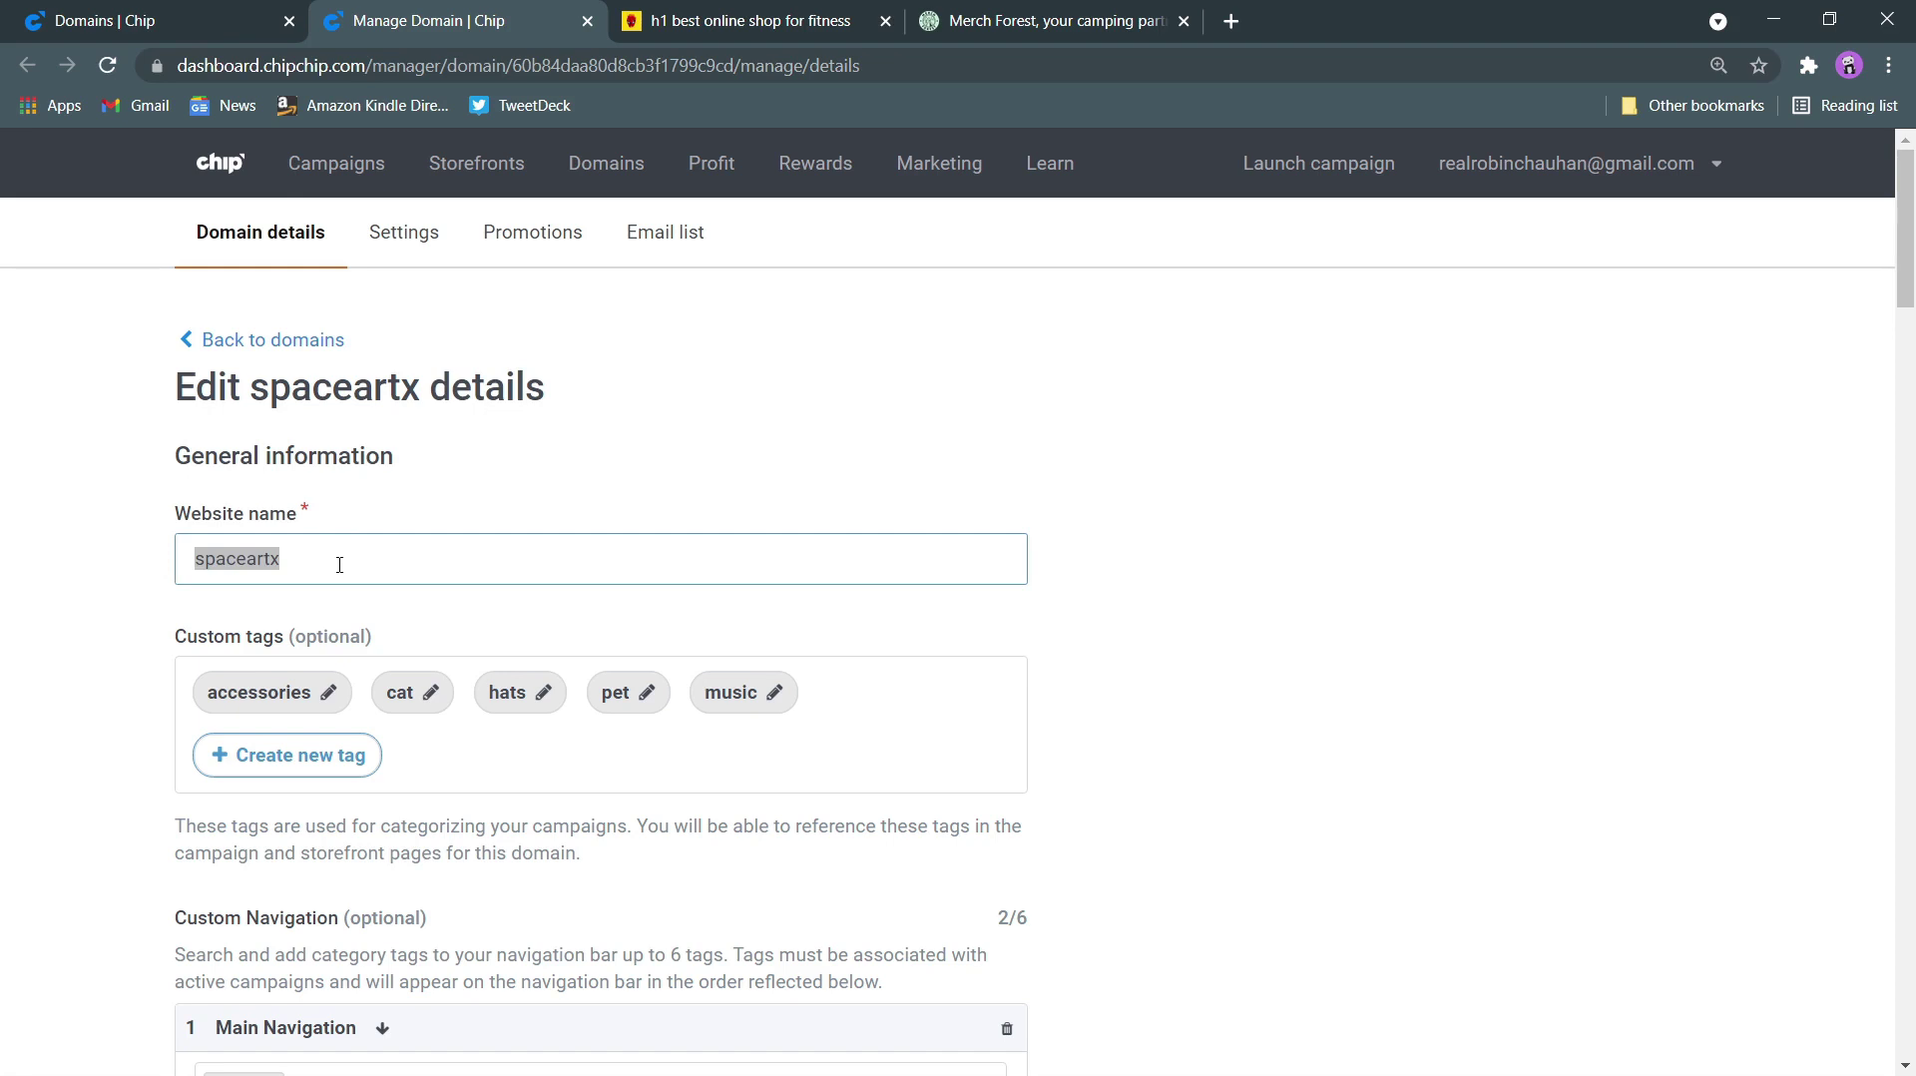
left_click(339, 564)
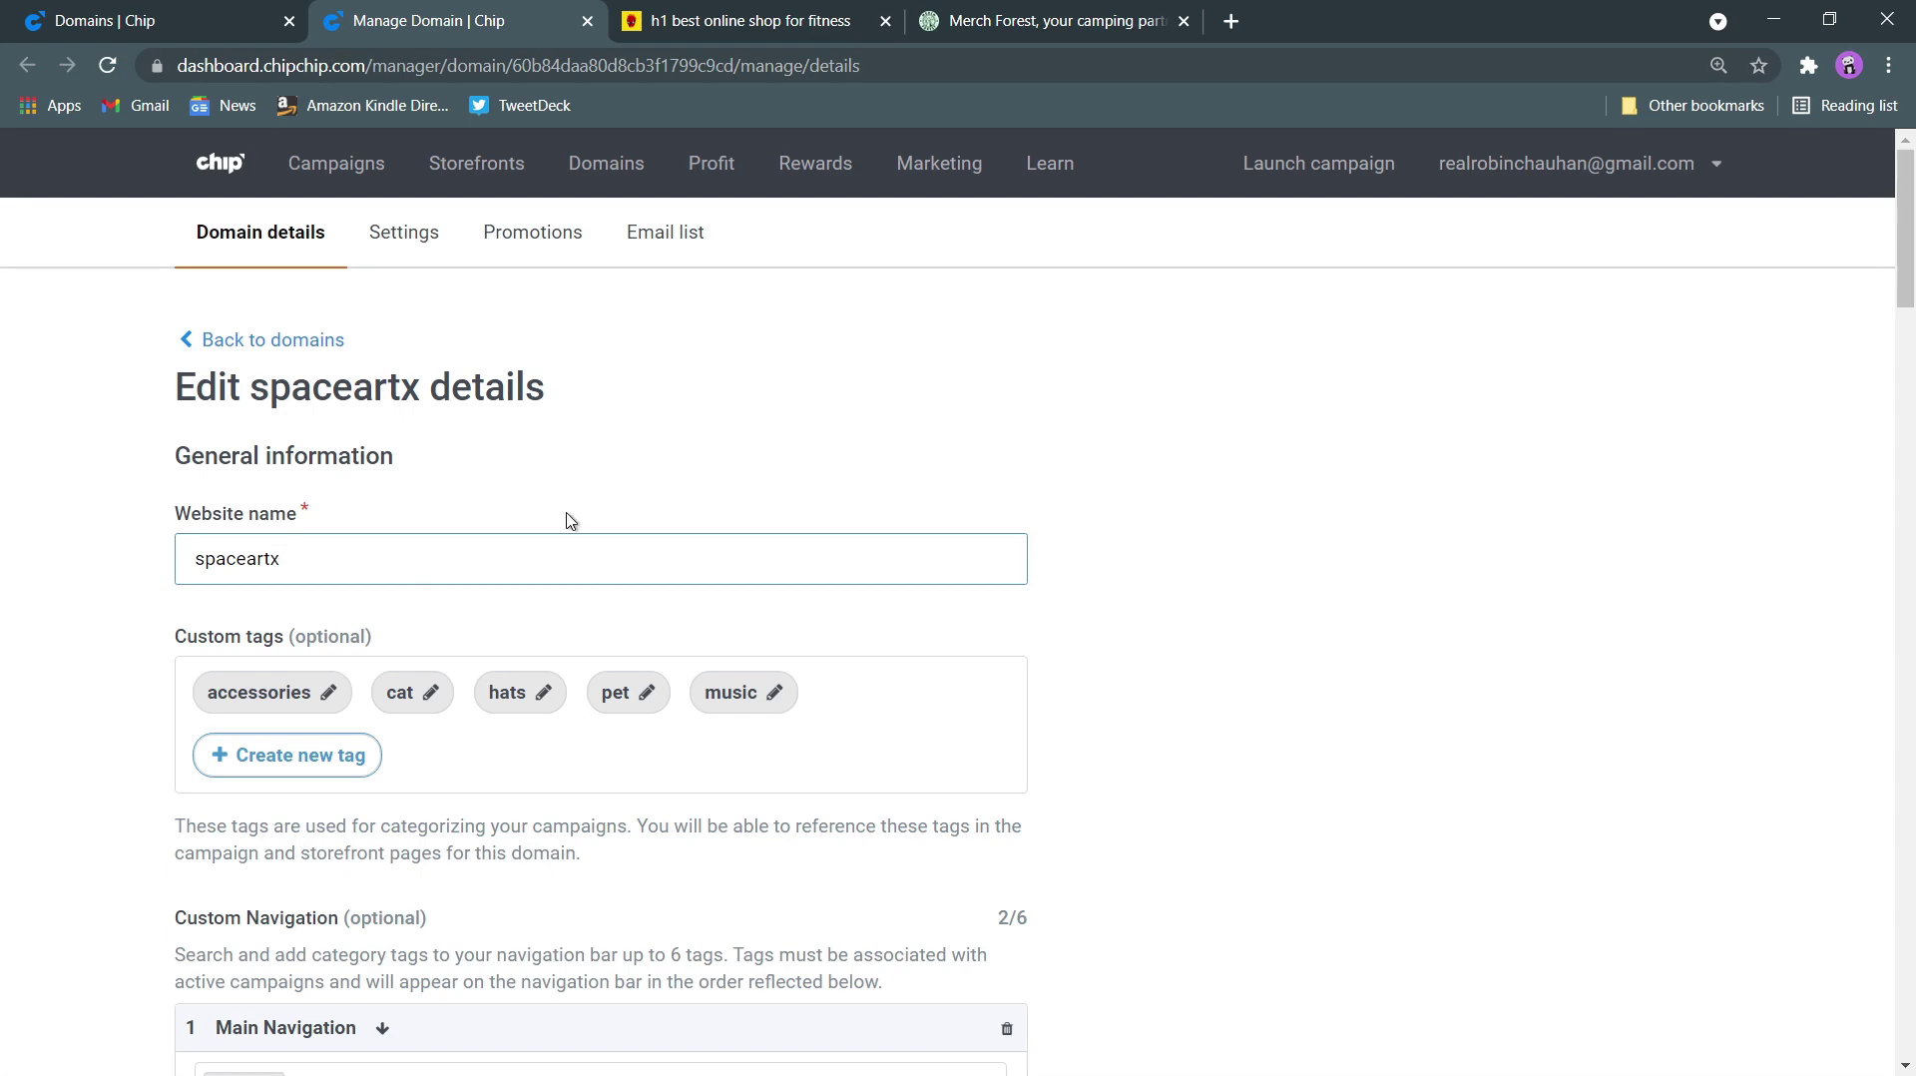
Check the category bar on the Merch Forest site and delete the pet entry from the spaceartx custom navigation
scroll(569, 520, "down", 3)
scroll(531, 531, "up", 1)
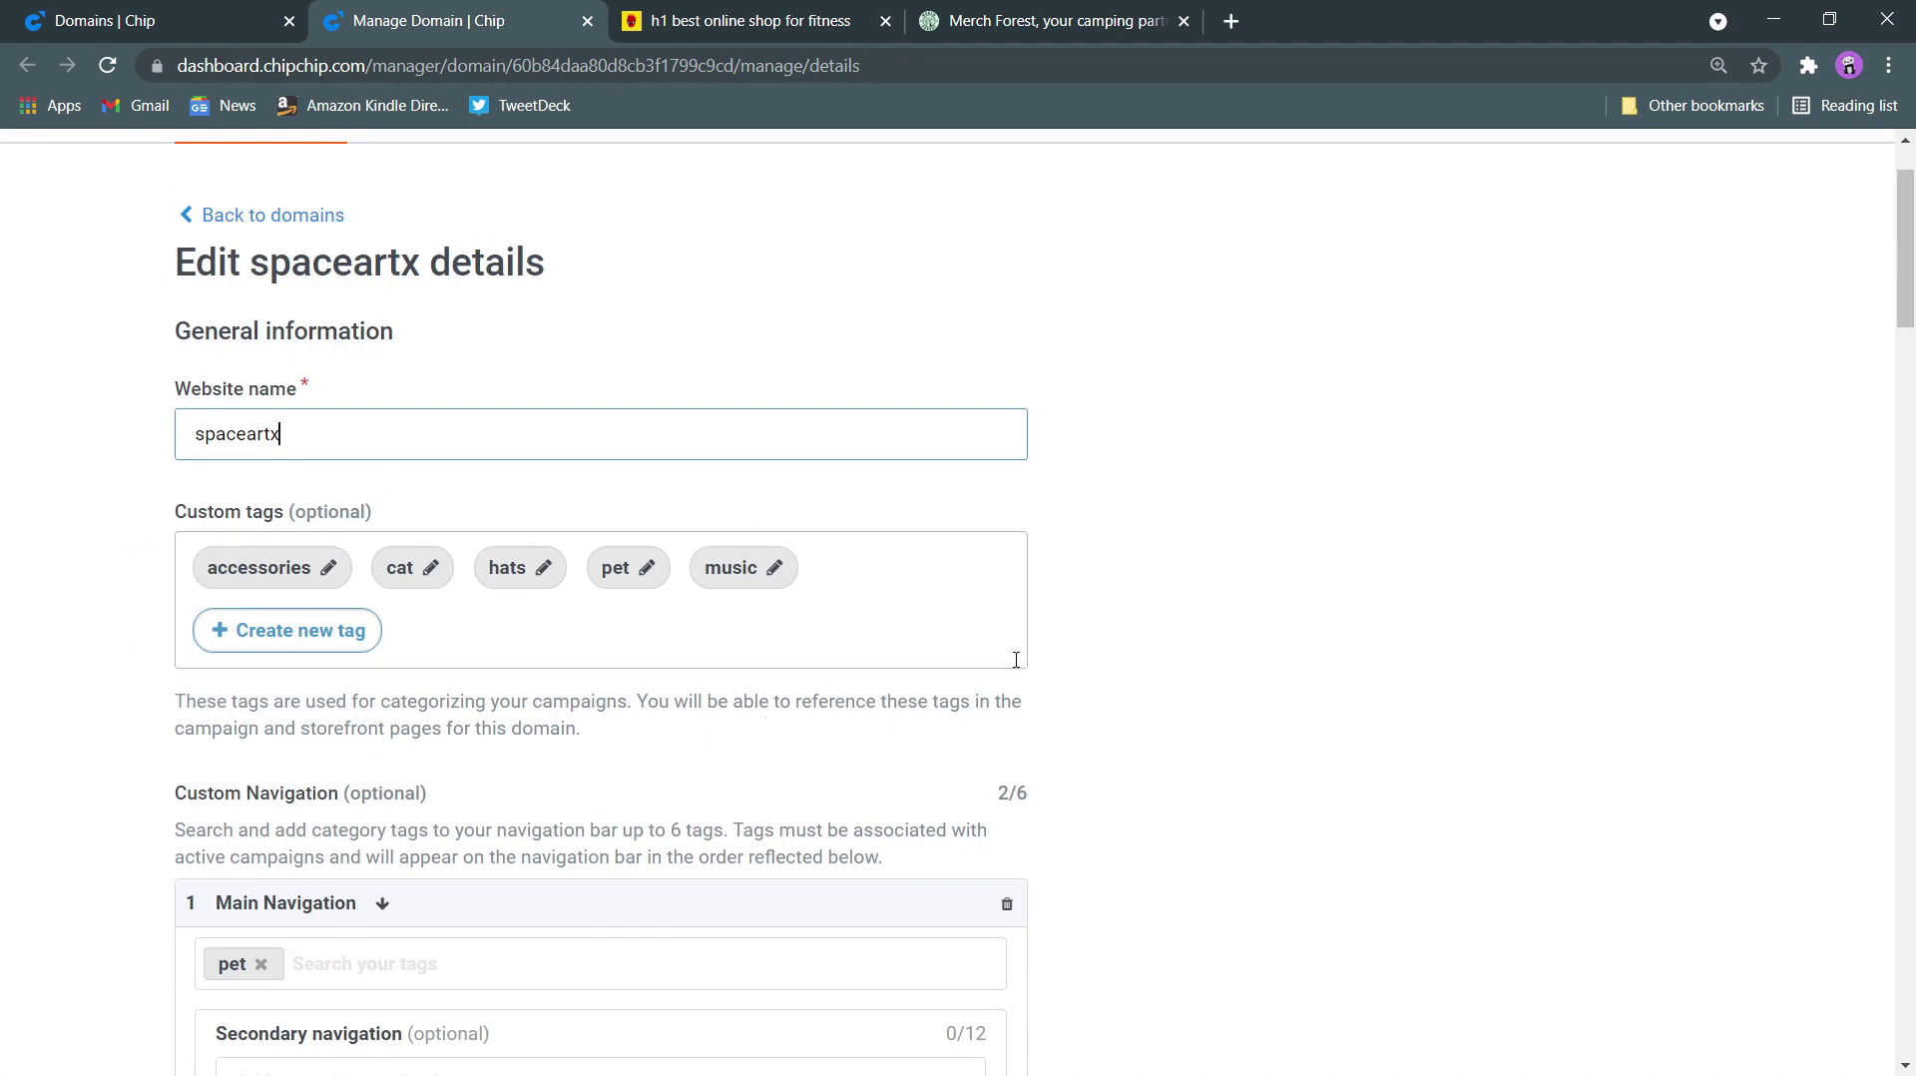
key("ctrl+4")
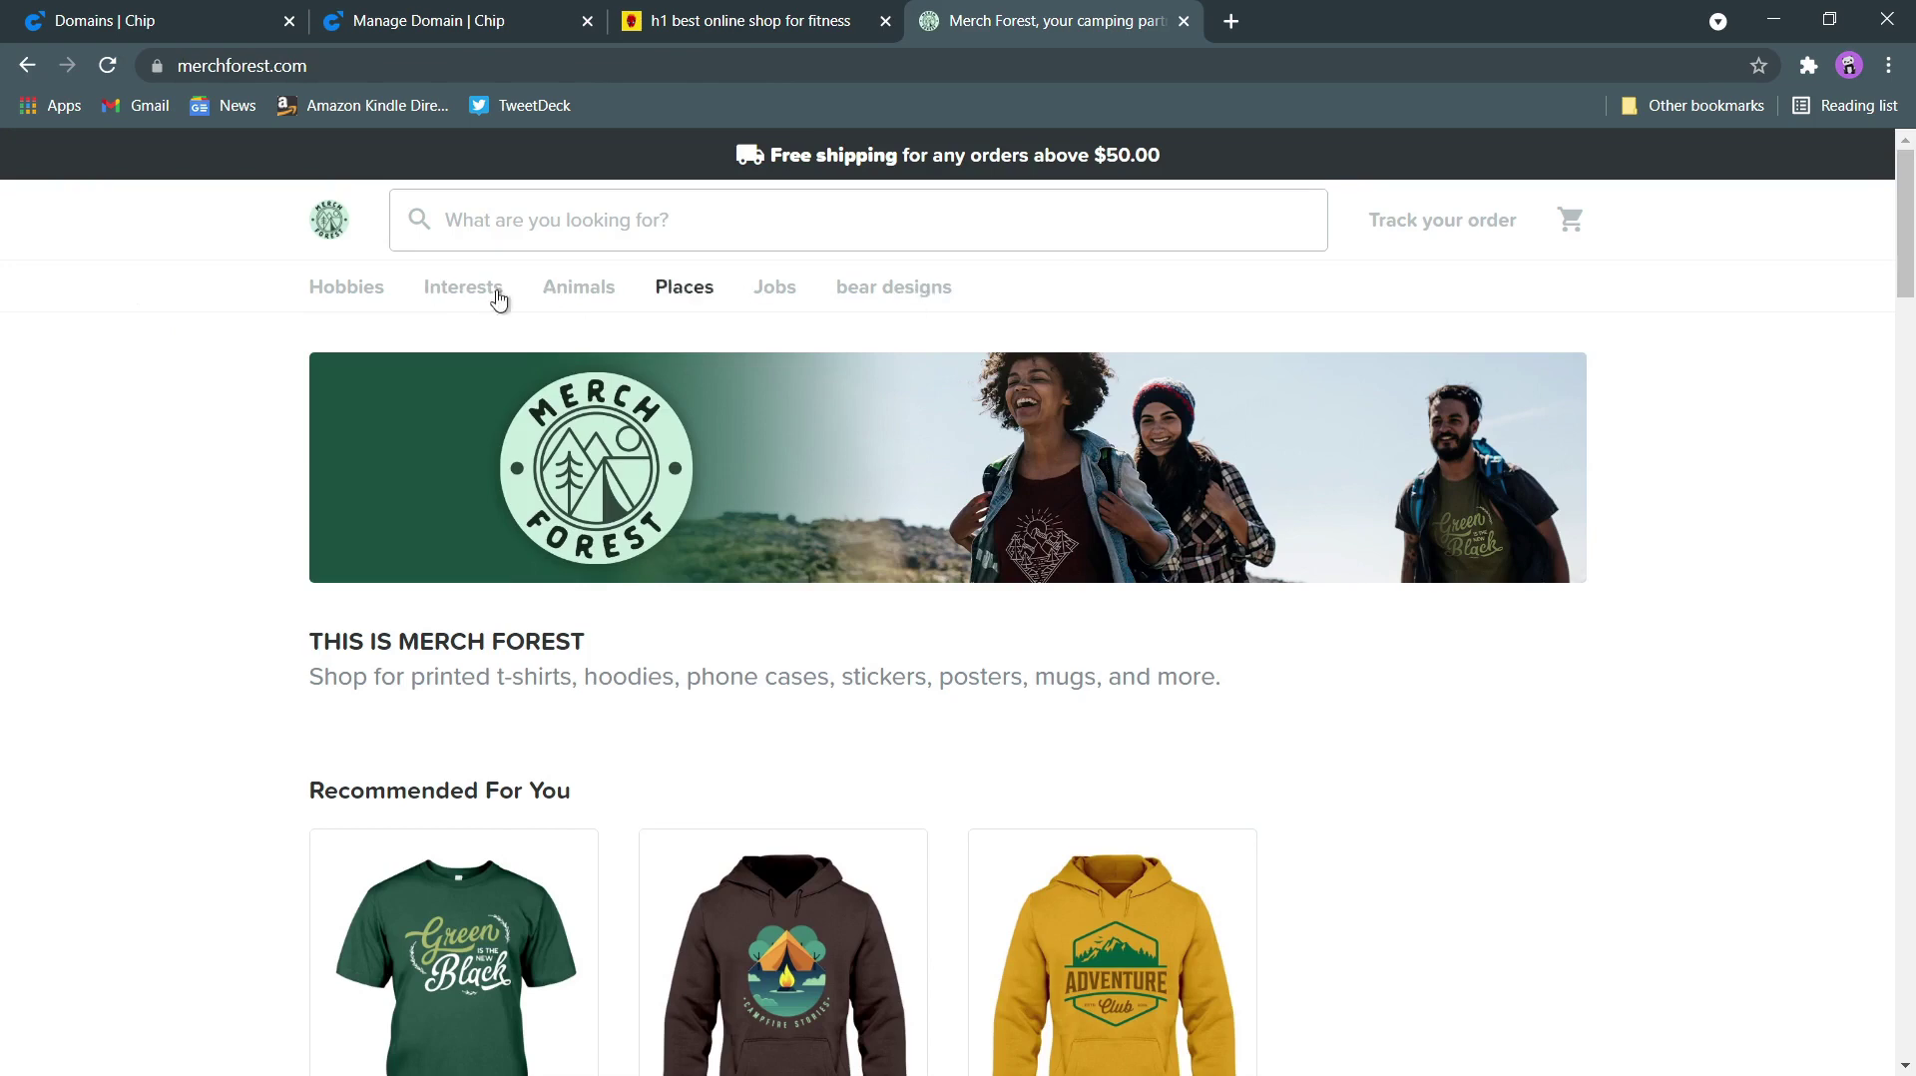
left_click(481, 17)
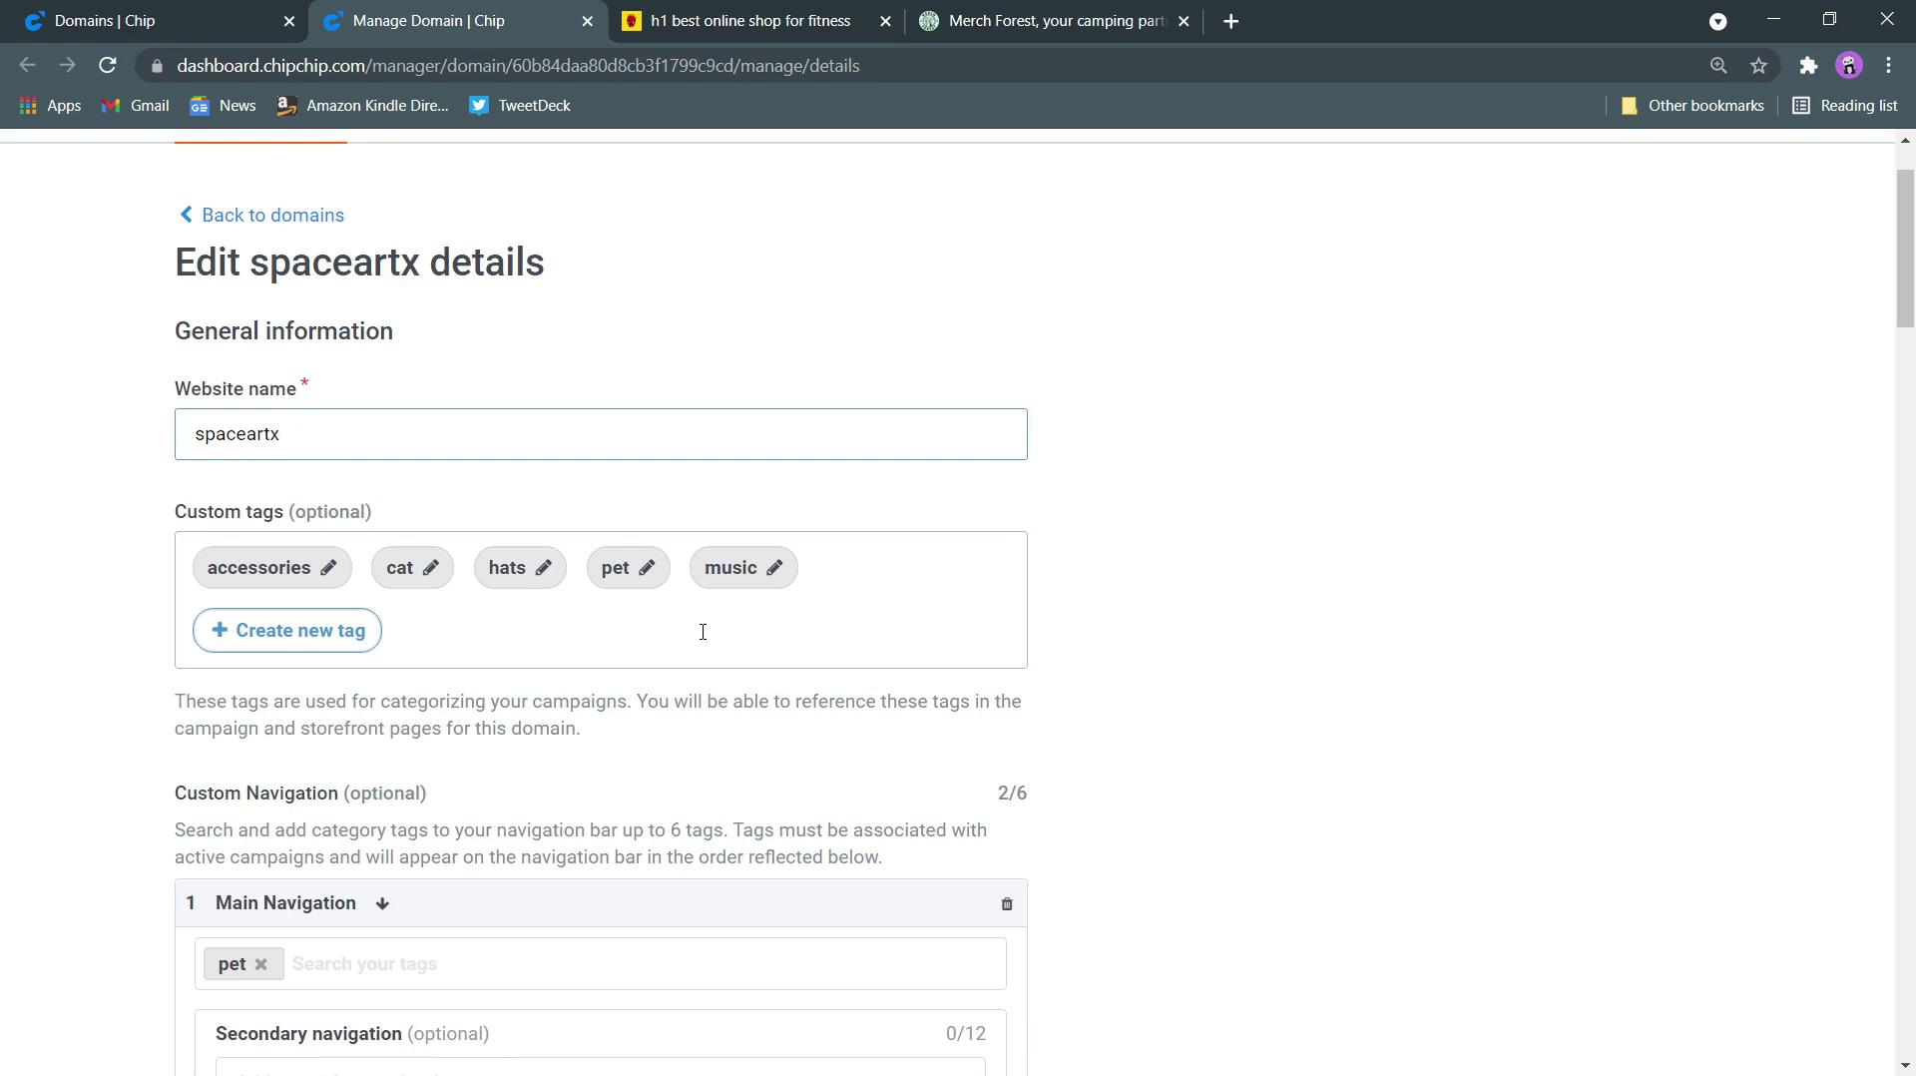
scroll(703, 631, "down", 3)
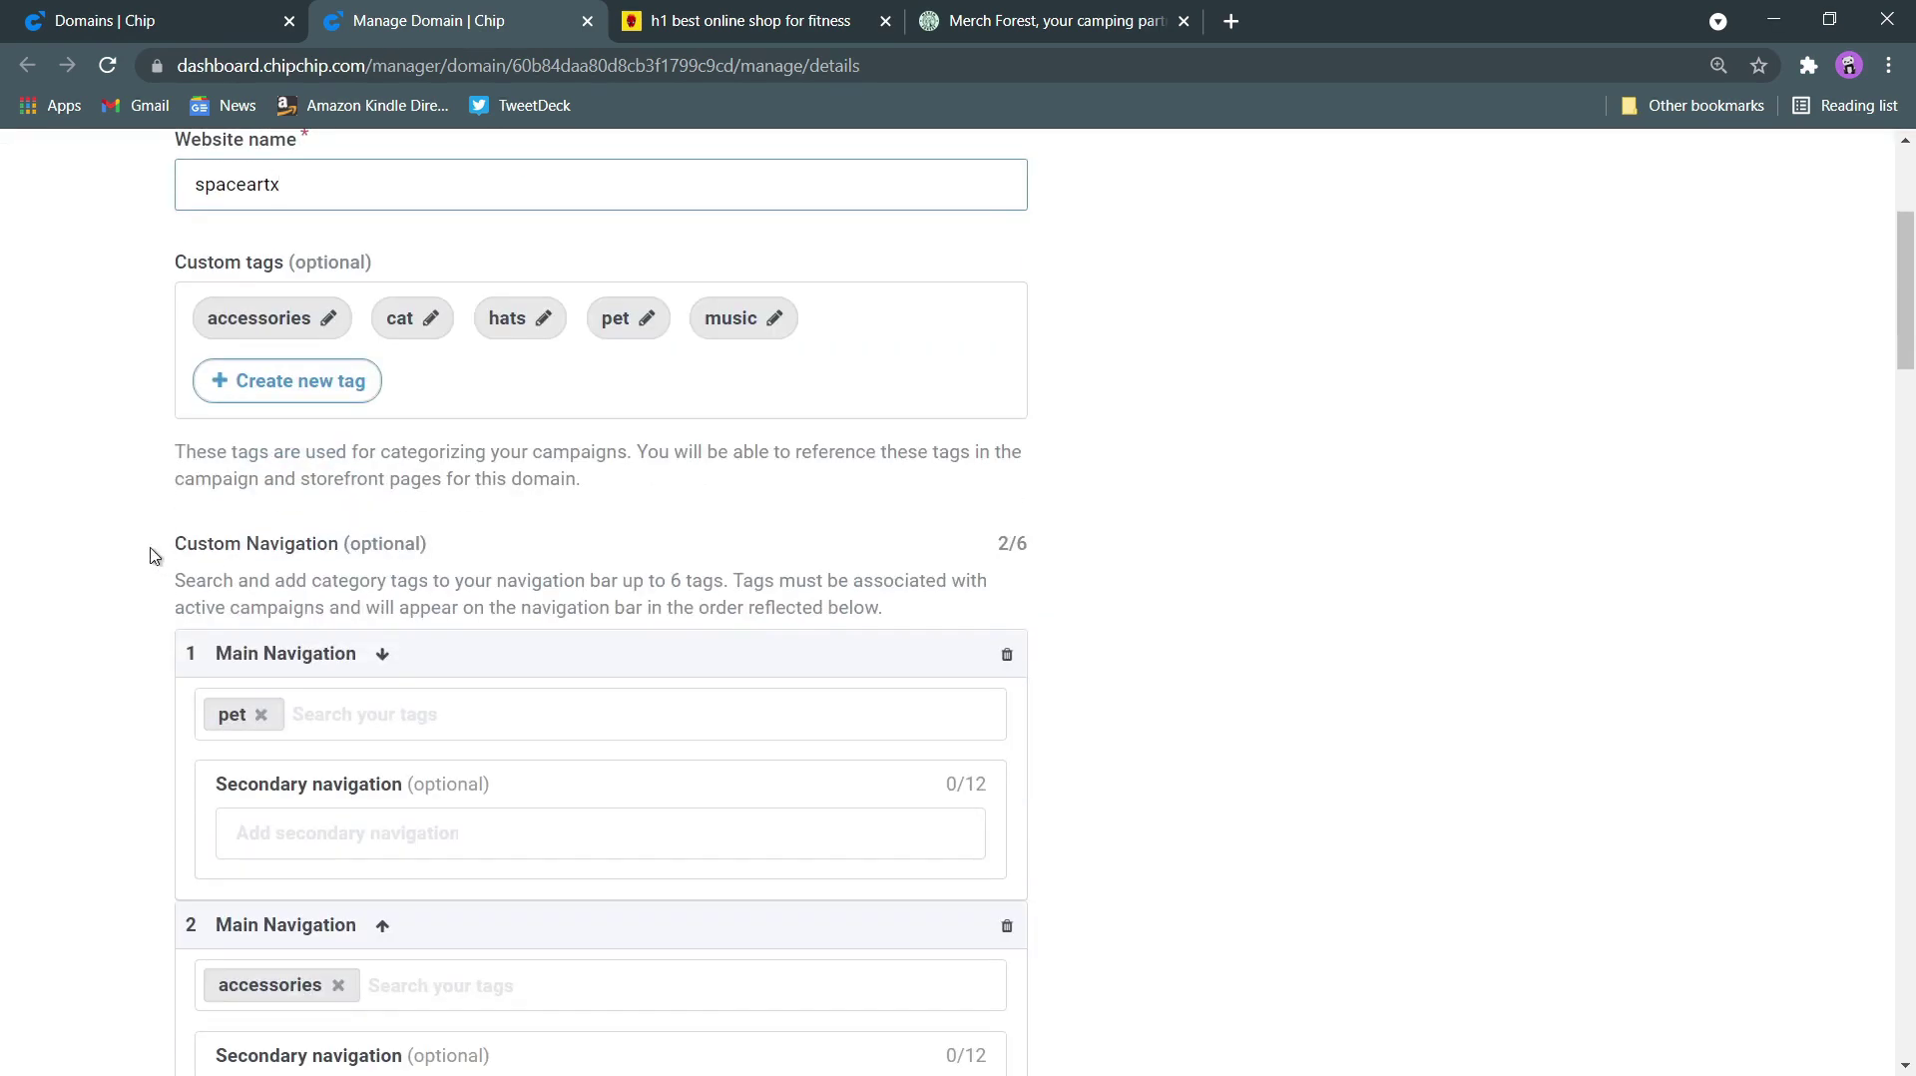
left_click(1007, 657)
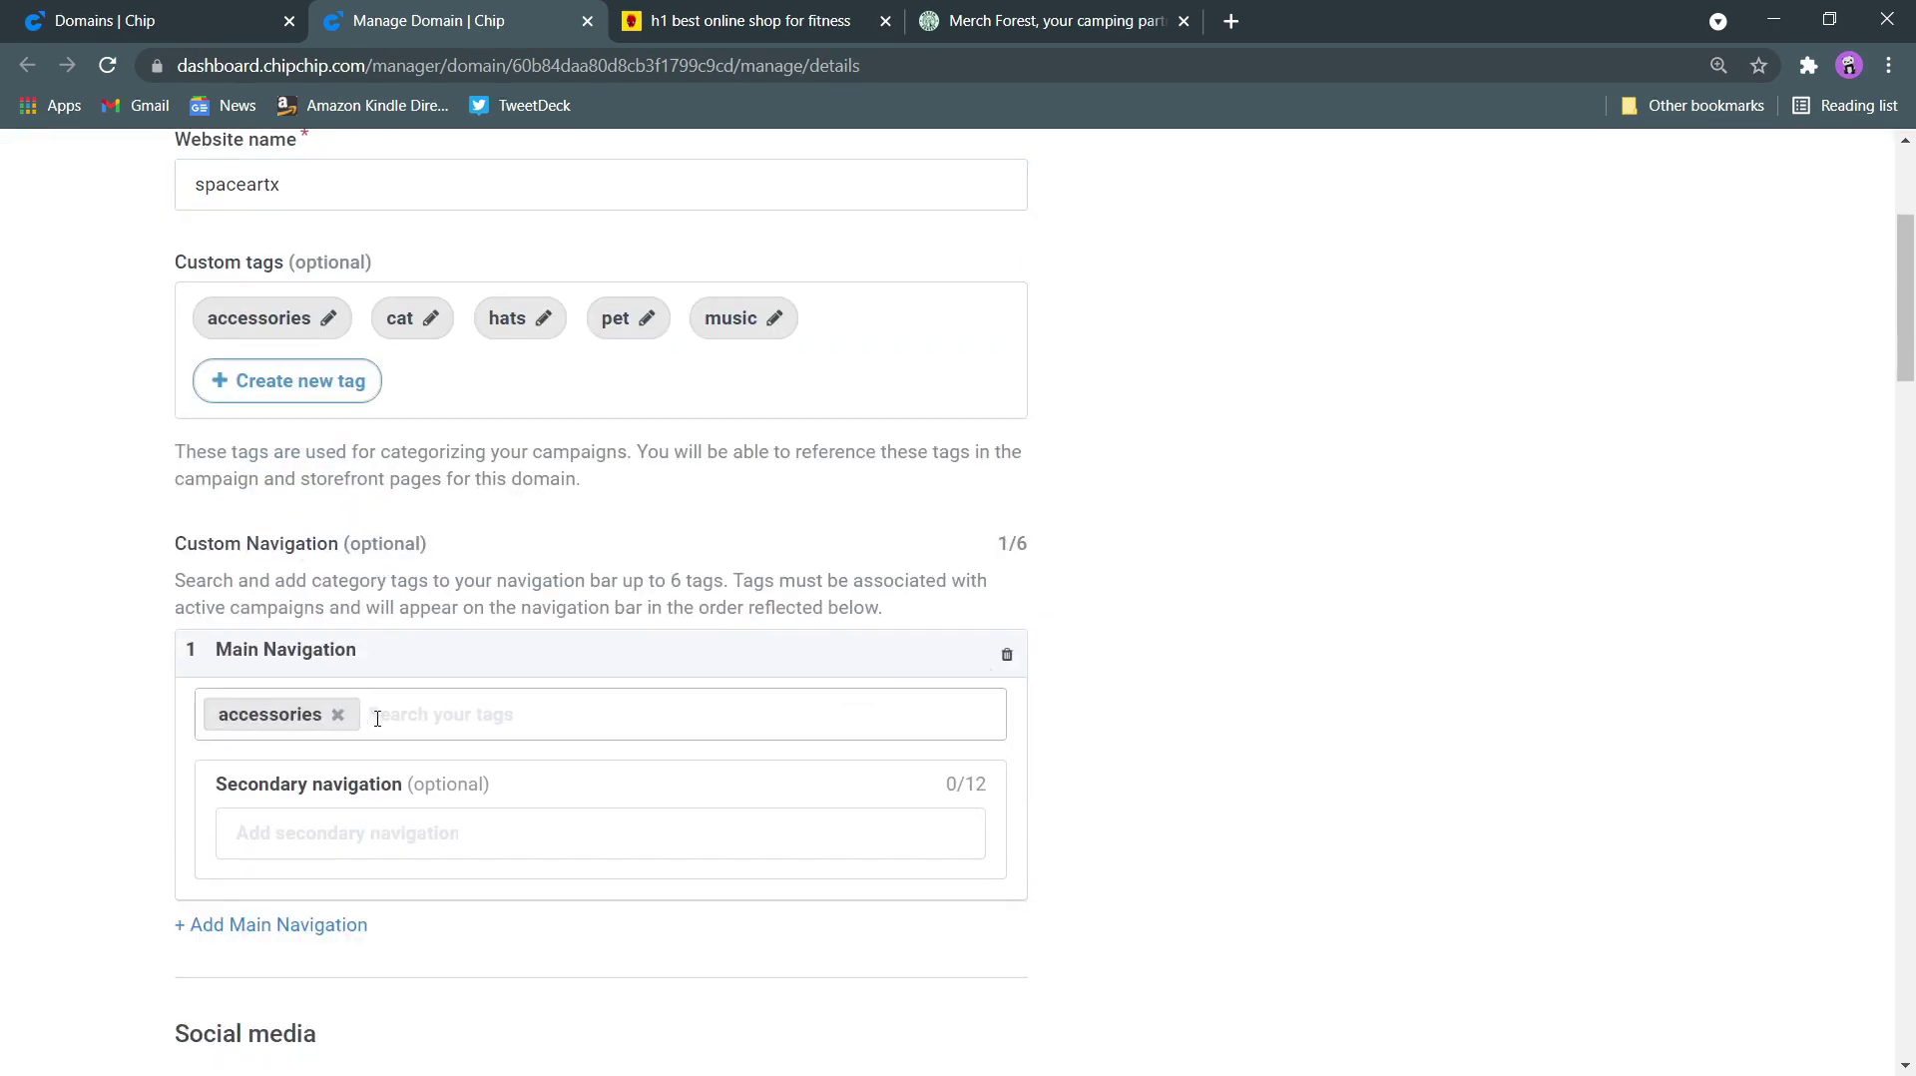
Examine the navigation categories on the Merch Forest and spaceartx storefronts, and return to the spaceartx domain details
left_click(1038, 27)
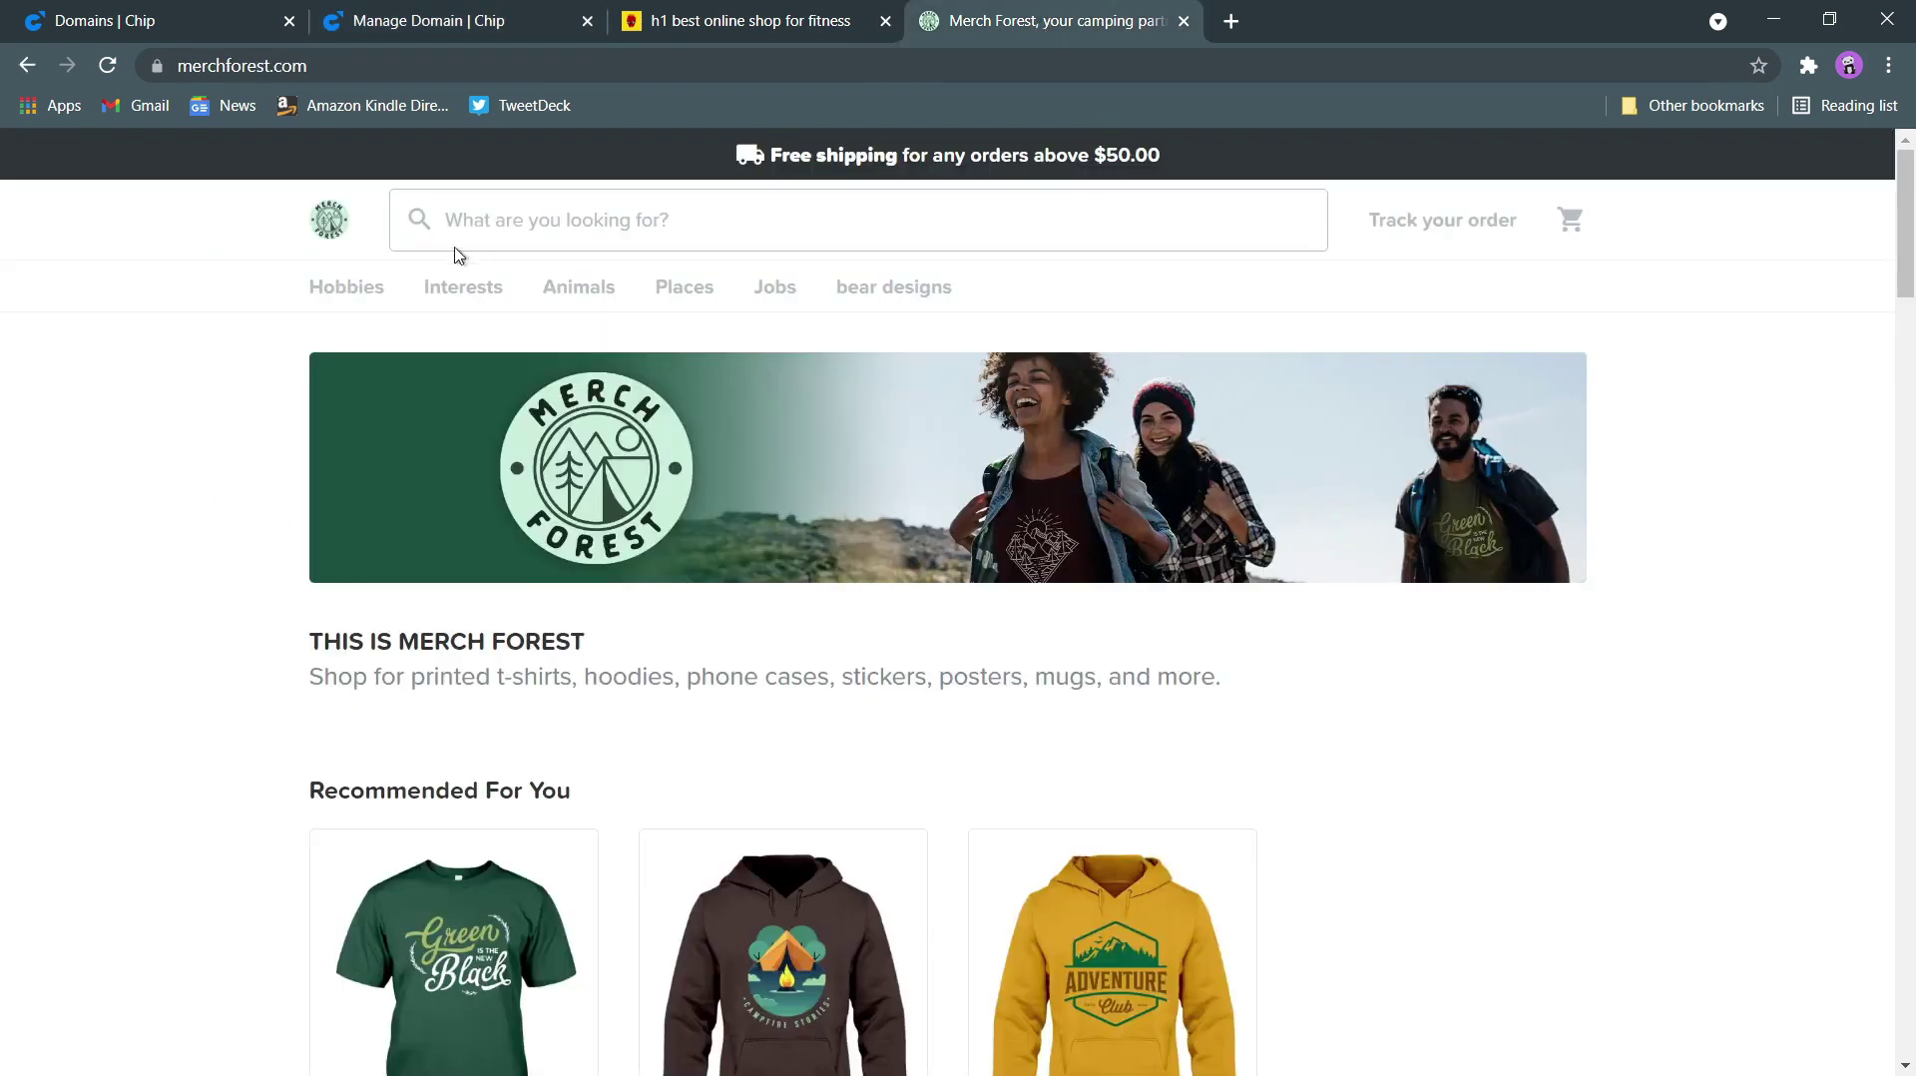
mouse_move(266, 290)
left_mouse_down()
mouse_move(1060, 300)
mouse_move(292, 272)
left_mouse_up()
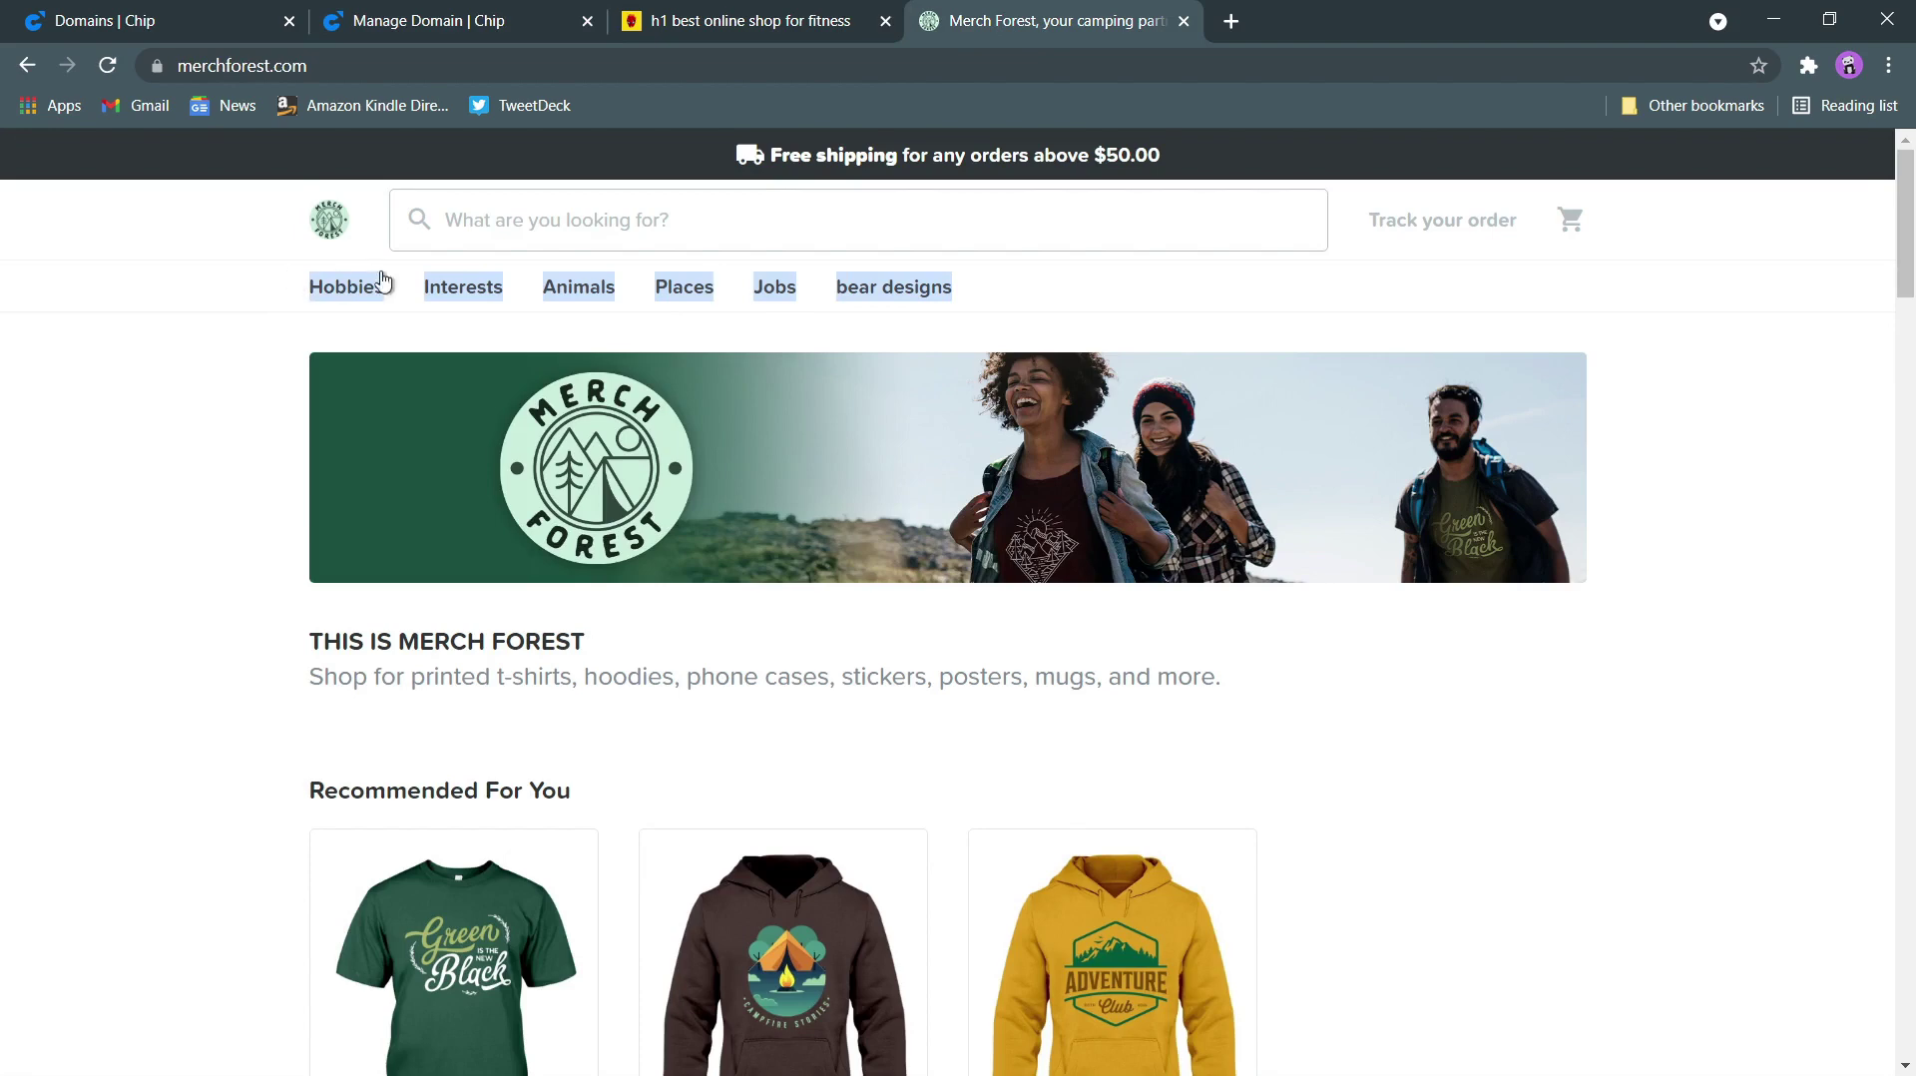
left_click(675, 22)
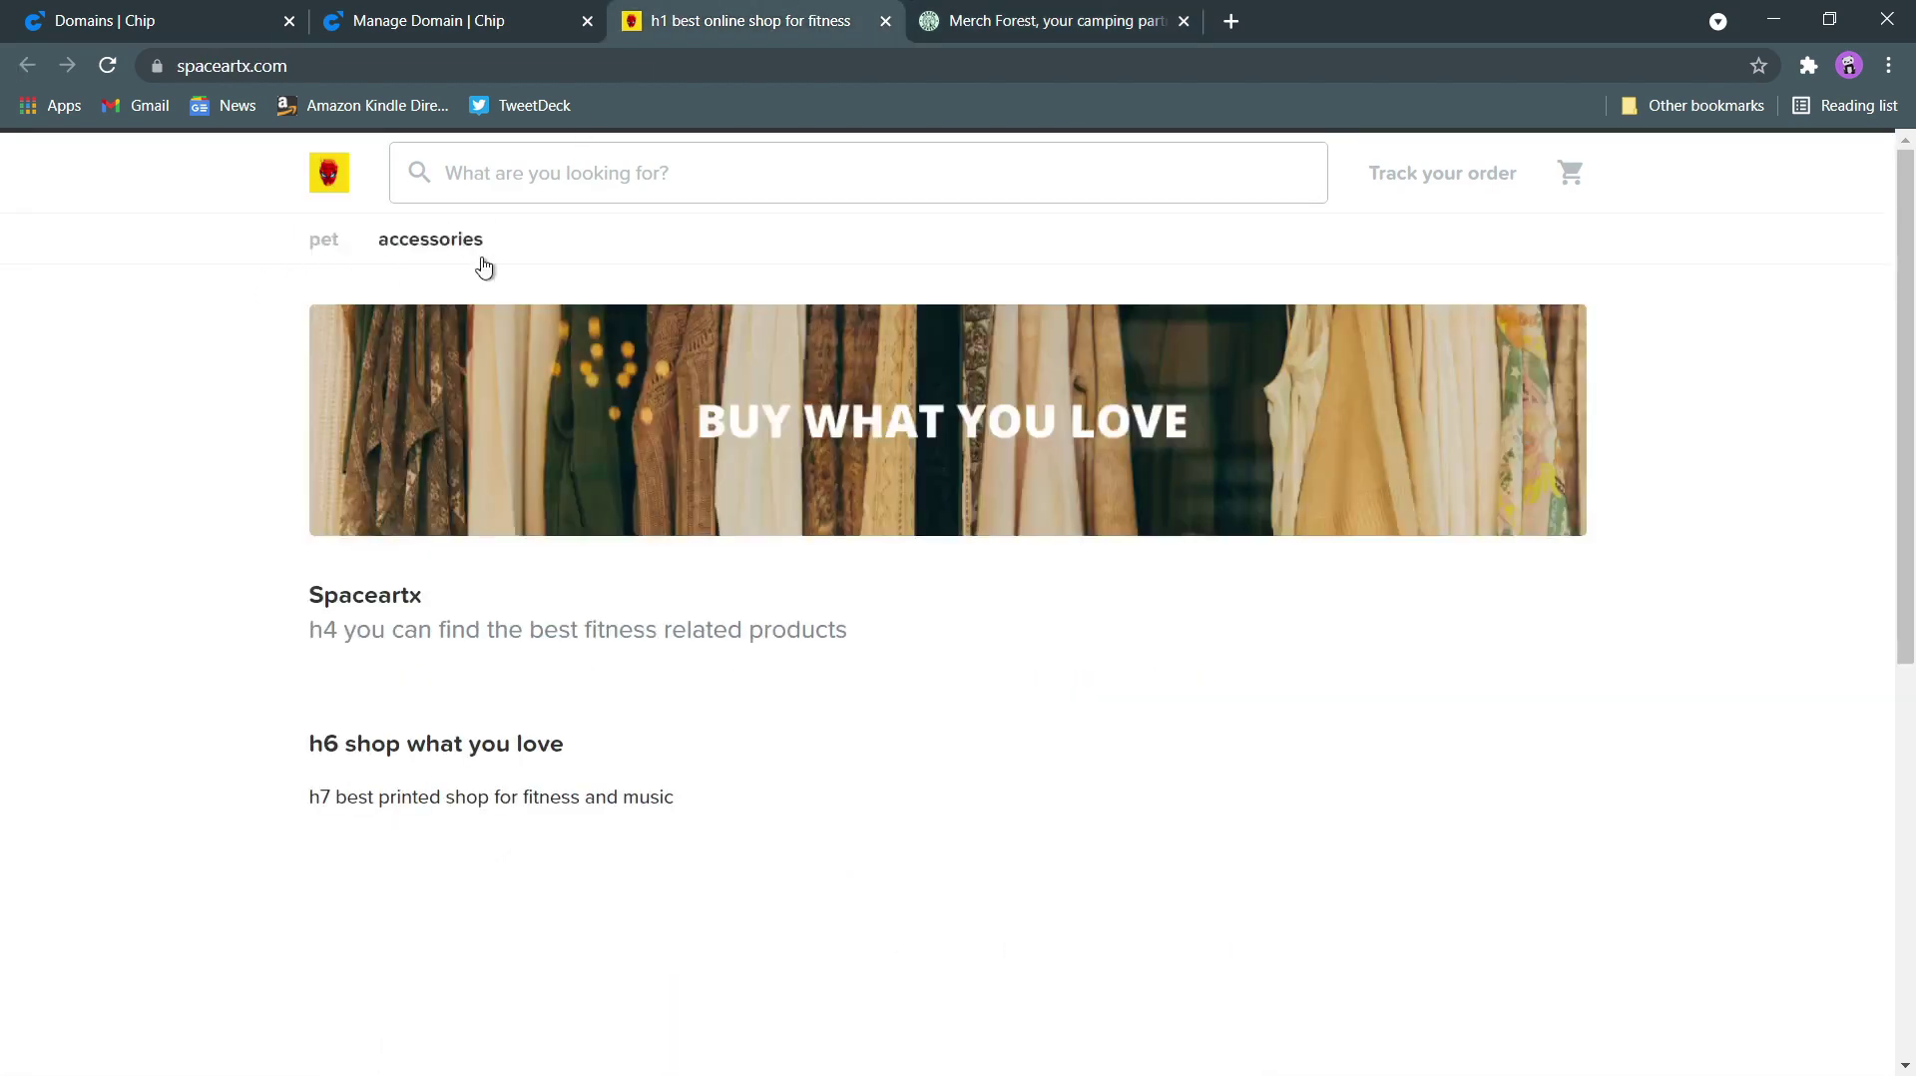
left_click(1071, 36)
left_click(415, 35)
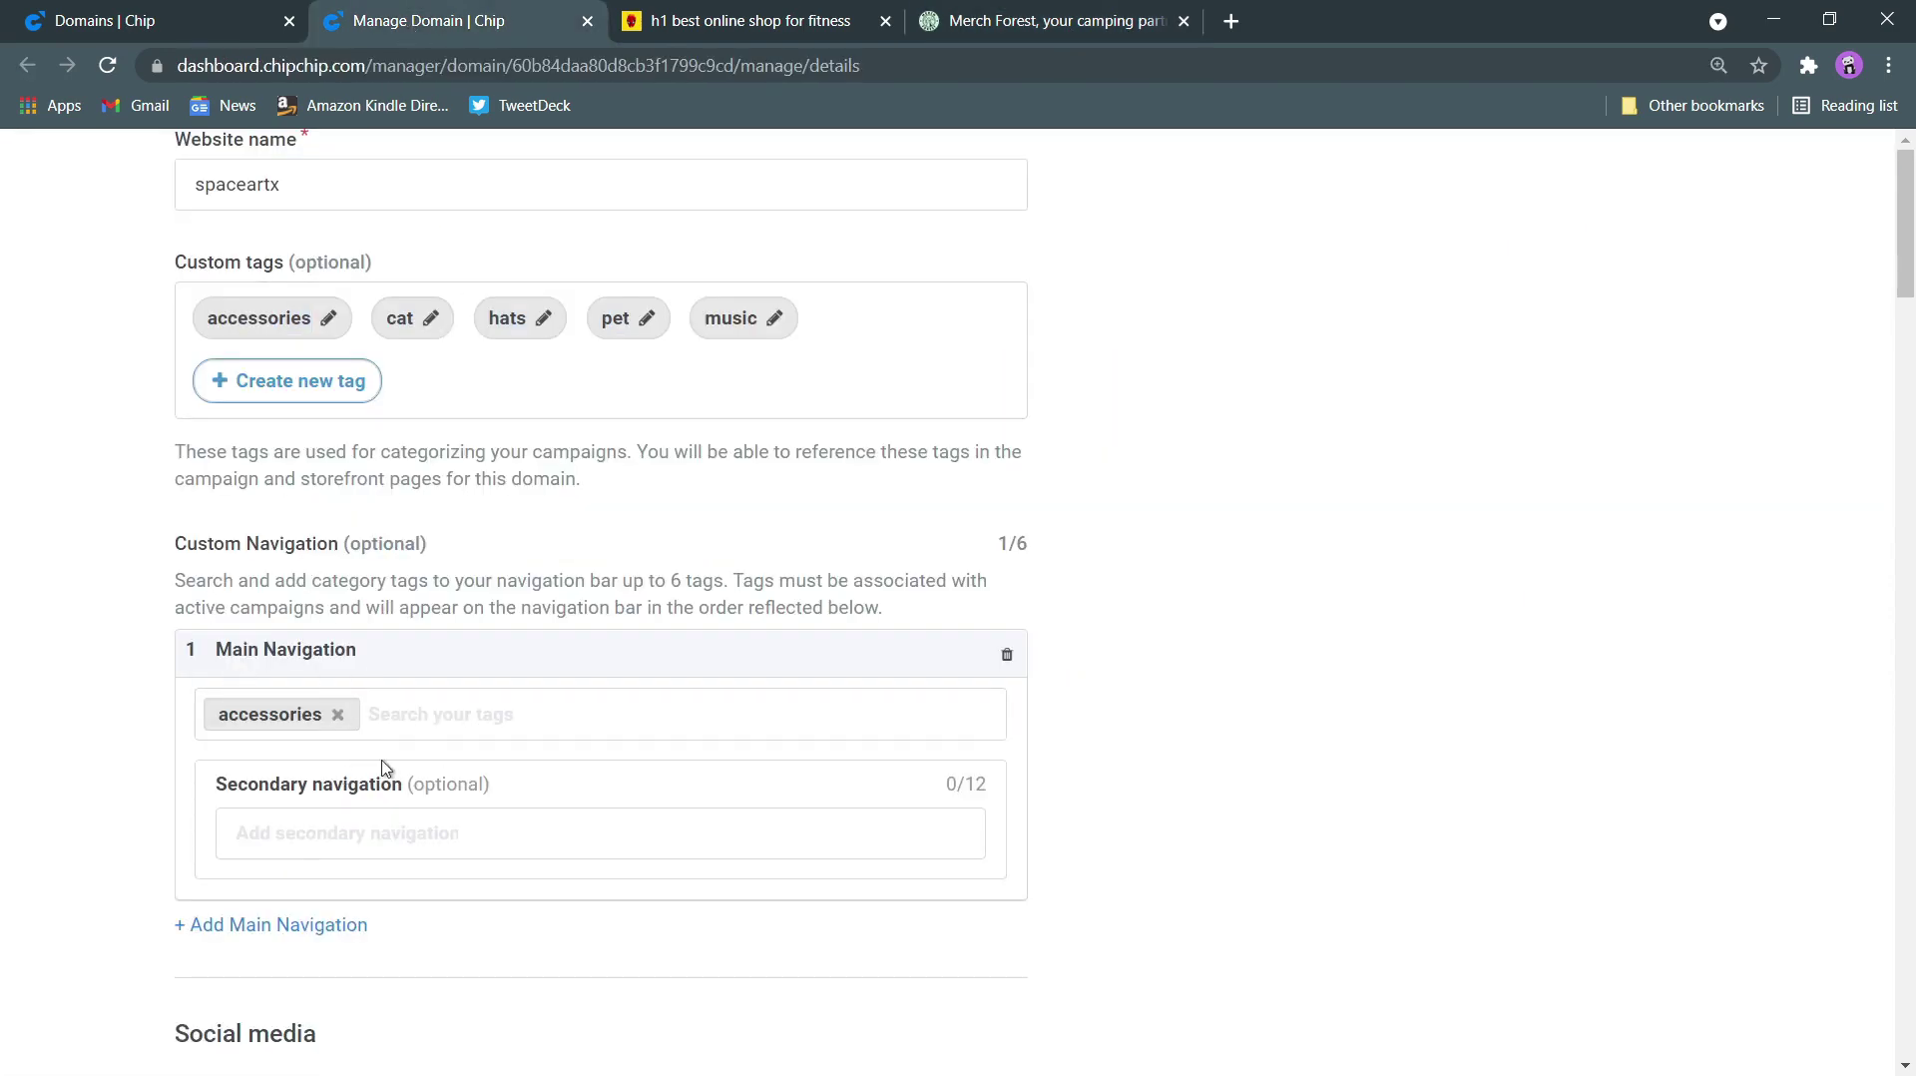
Replace the accessories tag in the first main navigation with the custom tag cat
left_click(338, 713)
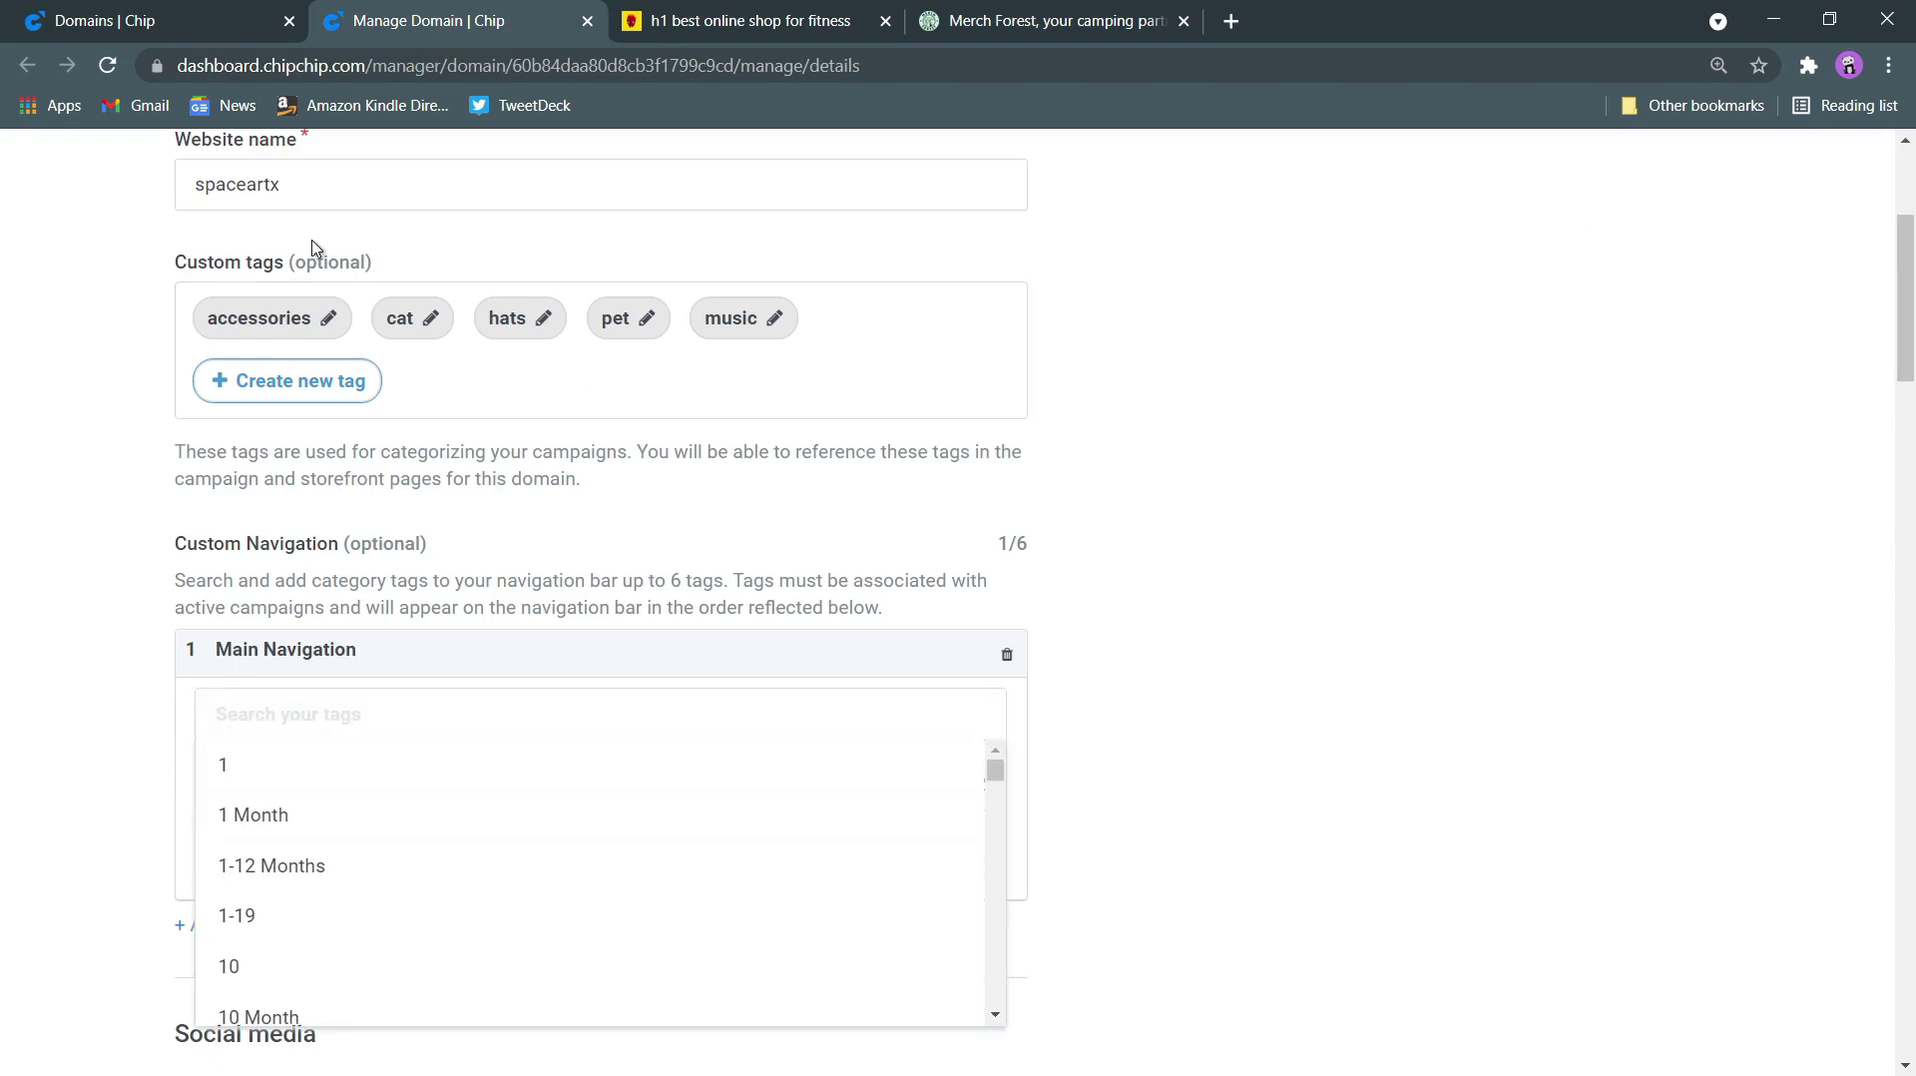
left_click(303, 729)
type("cat")
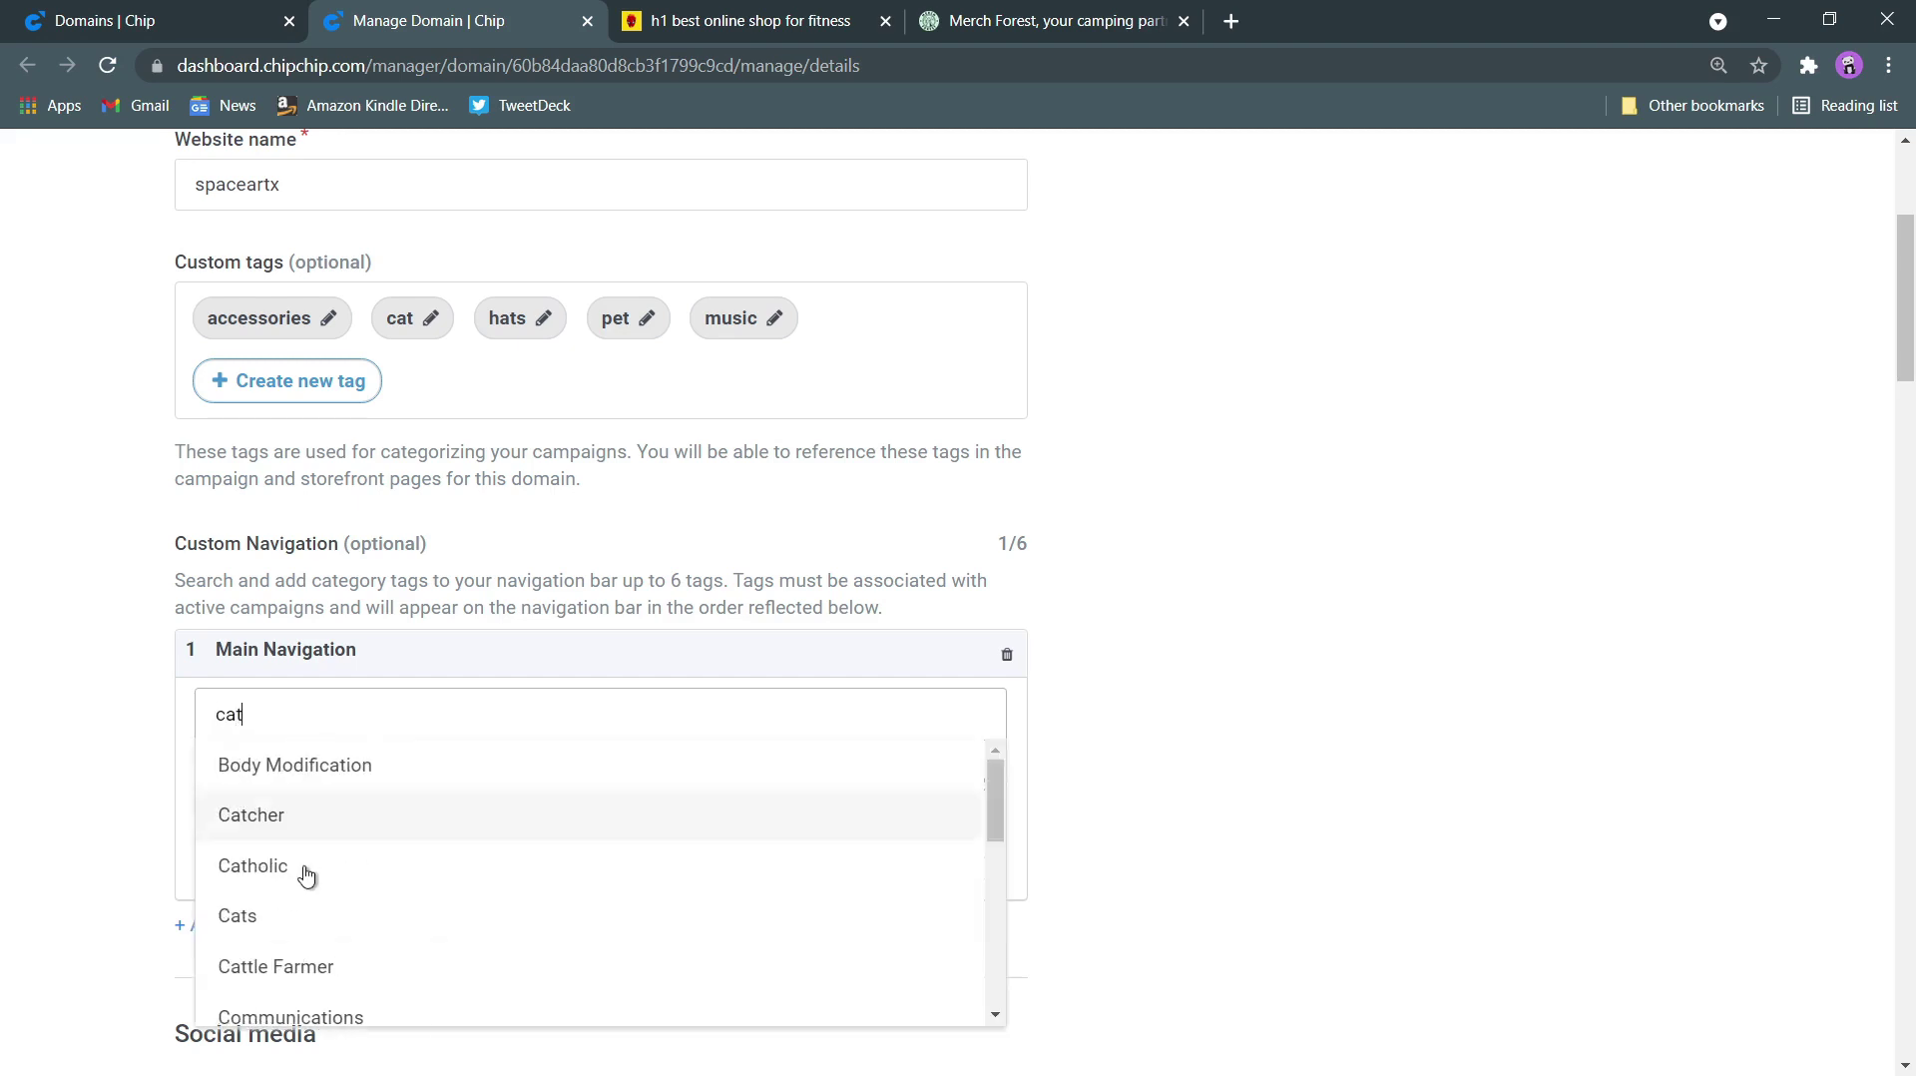
scroll(304, 875, "down", 5)
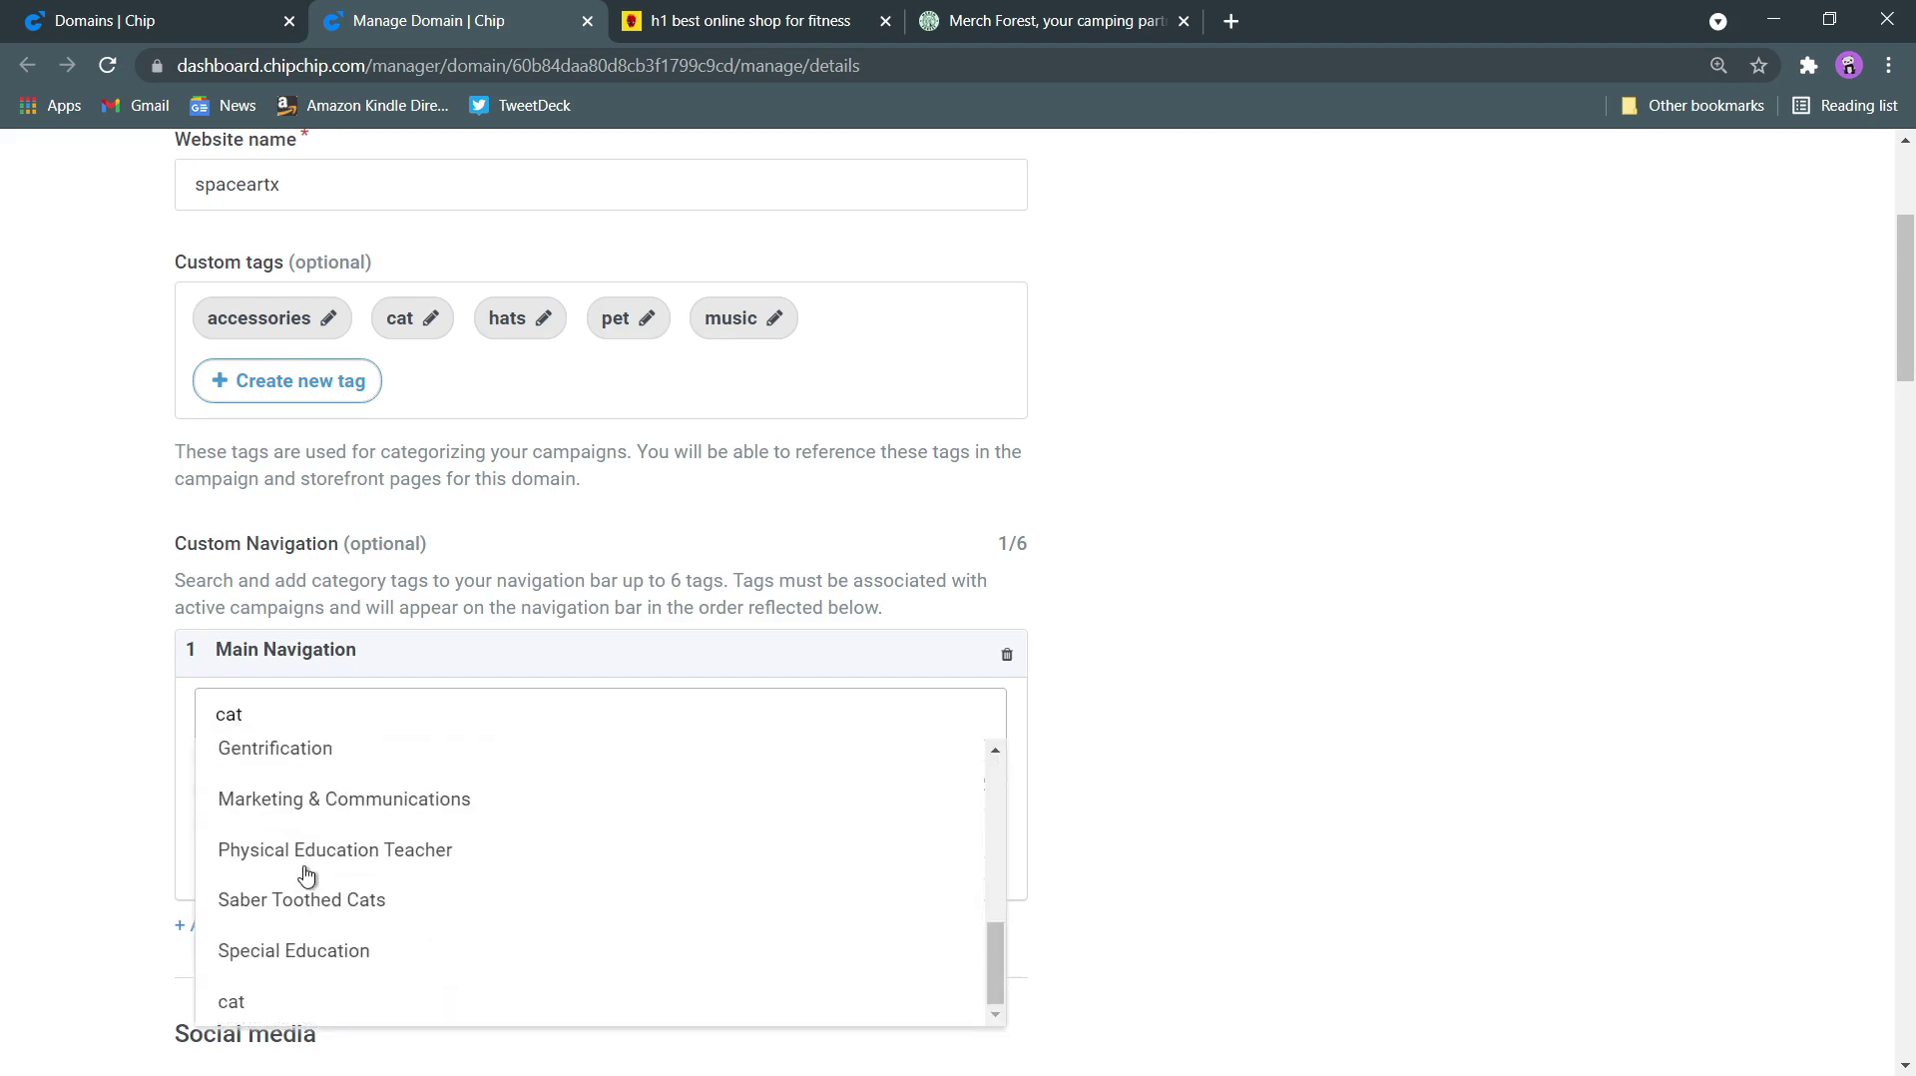
left_click(240, 1004)
Add a second main navigation to the custom navigation and assign it the custom tag hats
scroll(432, 812, "down", 4)
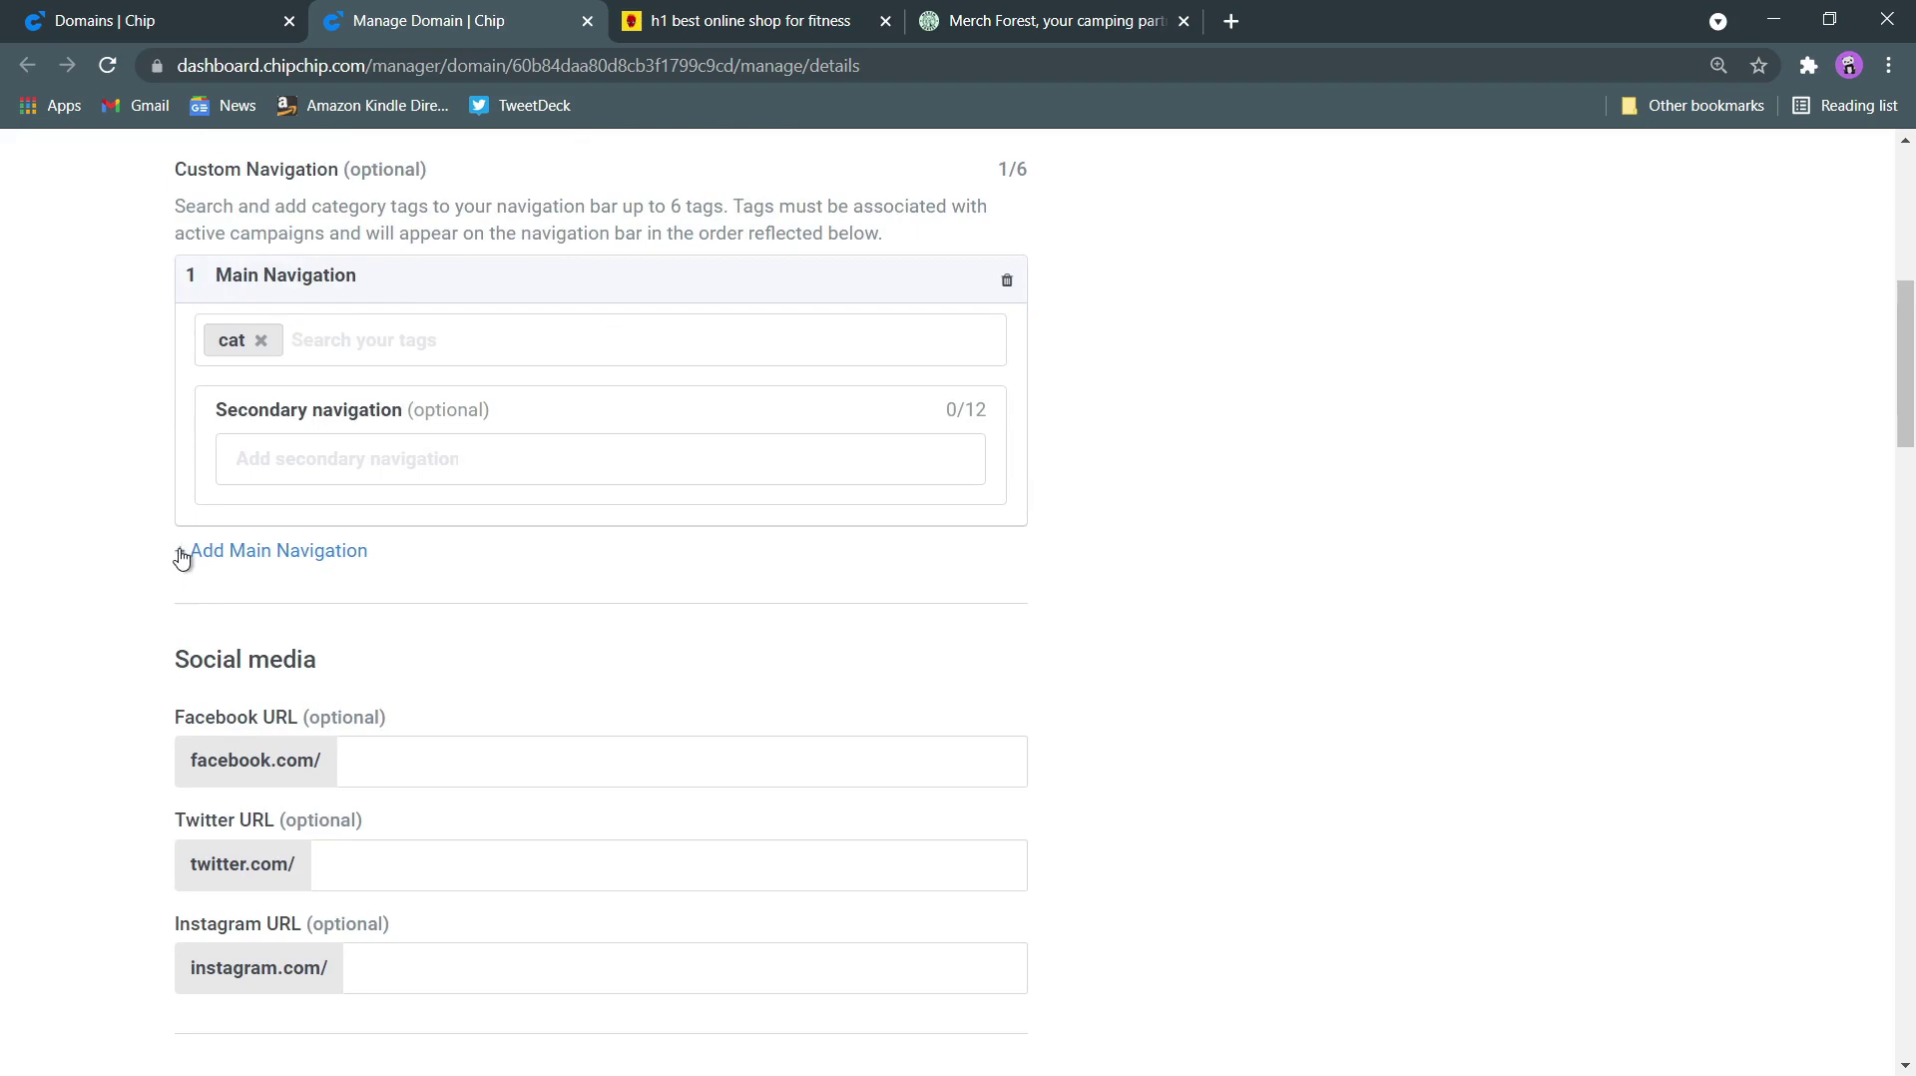
left_click(175, 552)
scroll(325, 667, "up", 8)
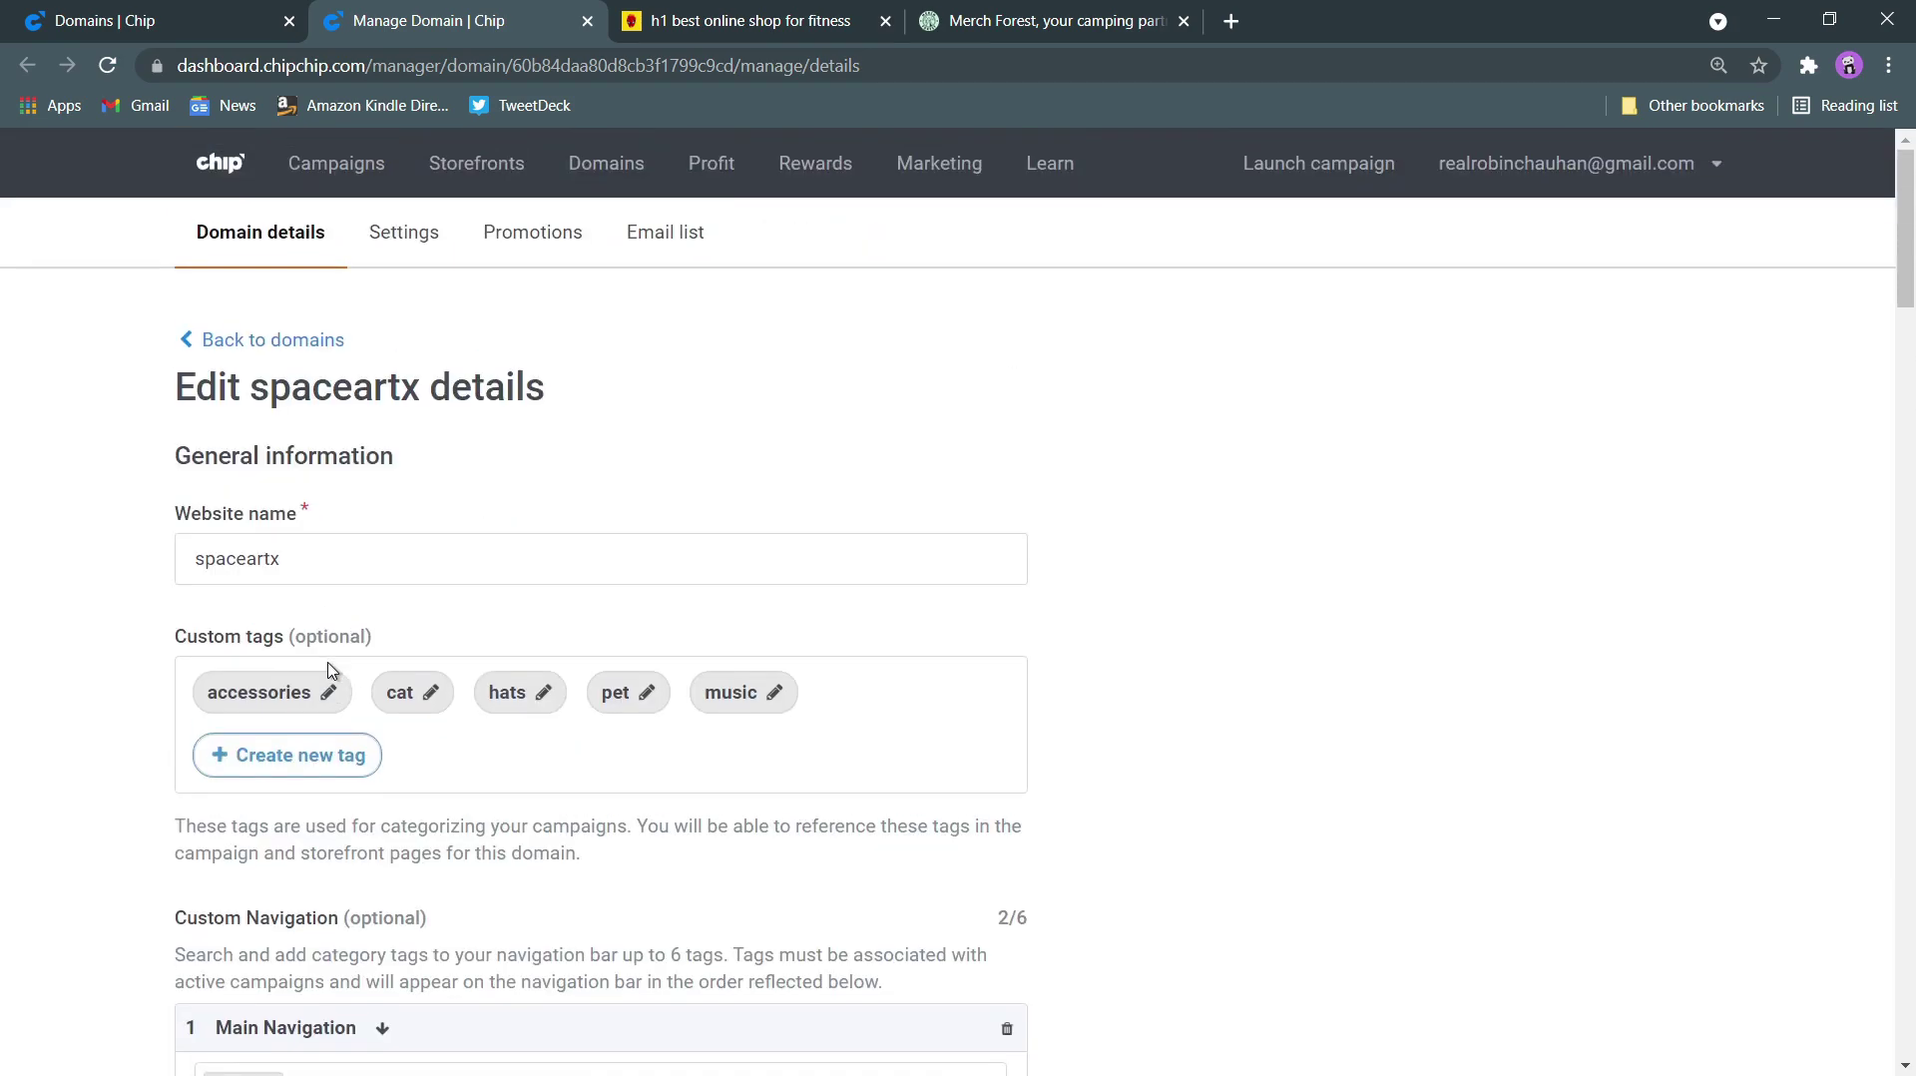
scroll(325, 667, "down", 6)
scroll(330, 663, "up", 4)
scroll(329, 662, "down", 4)
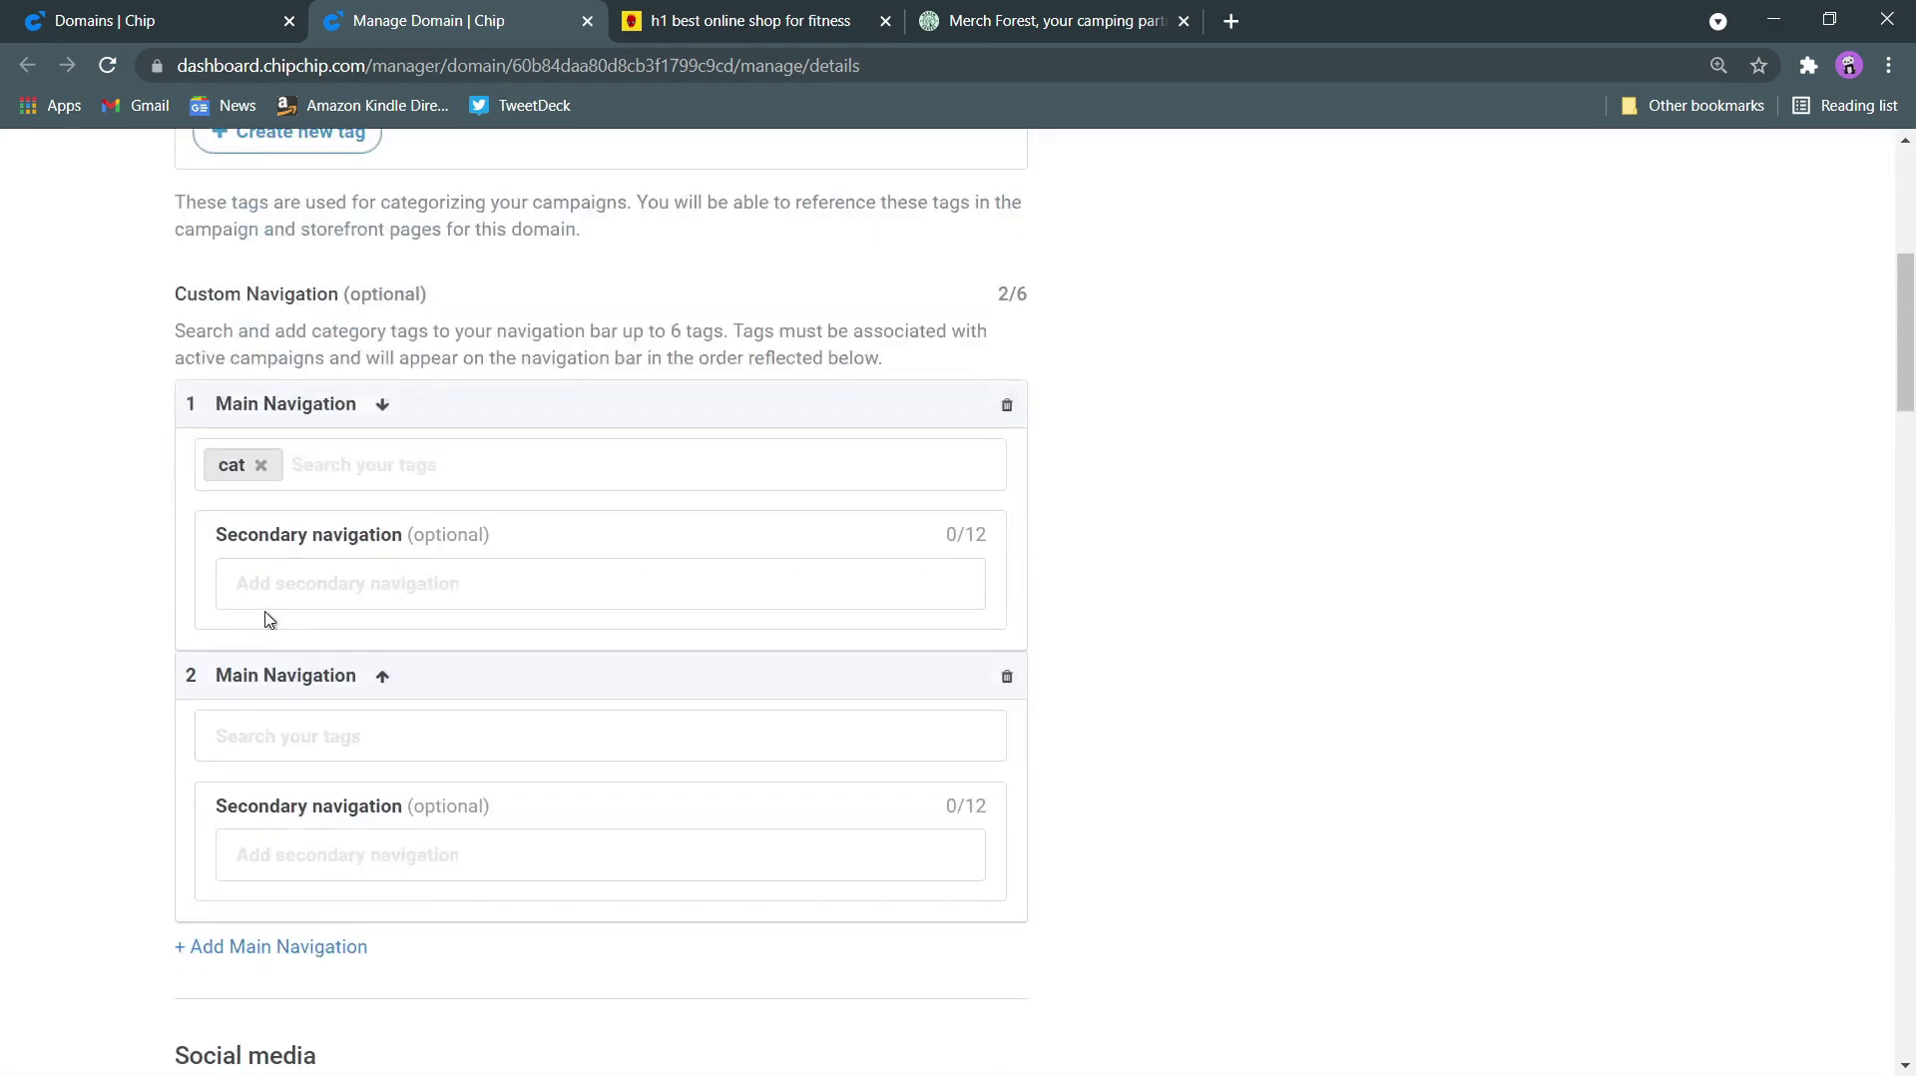
type("ha")
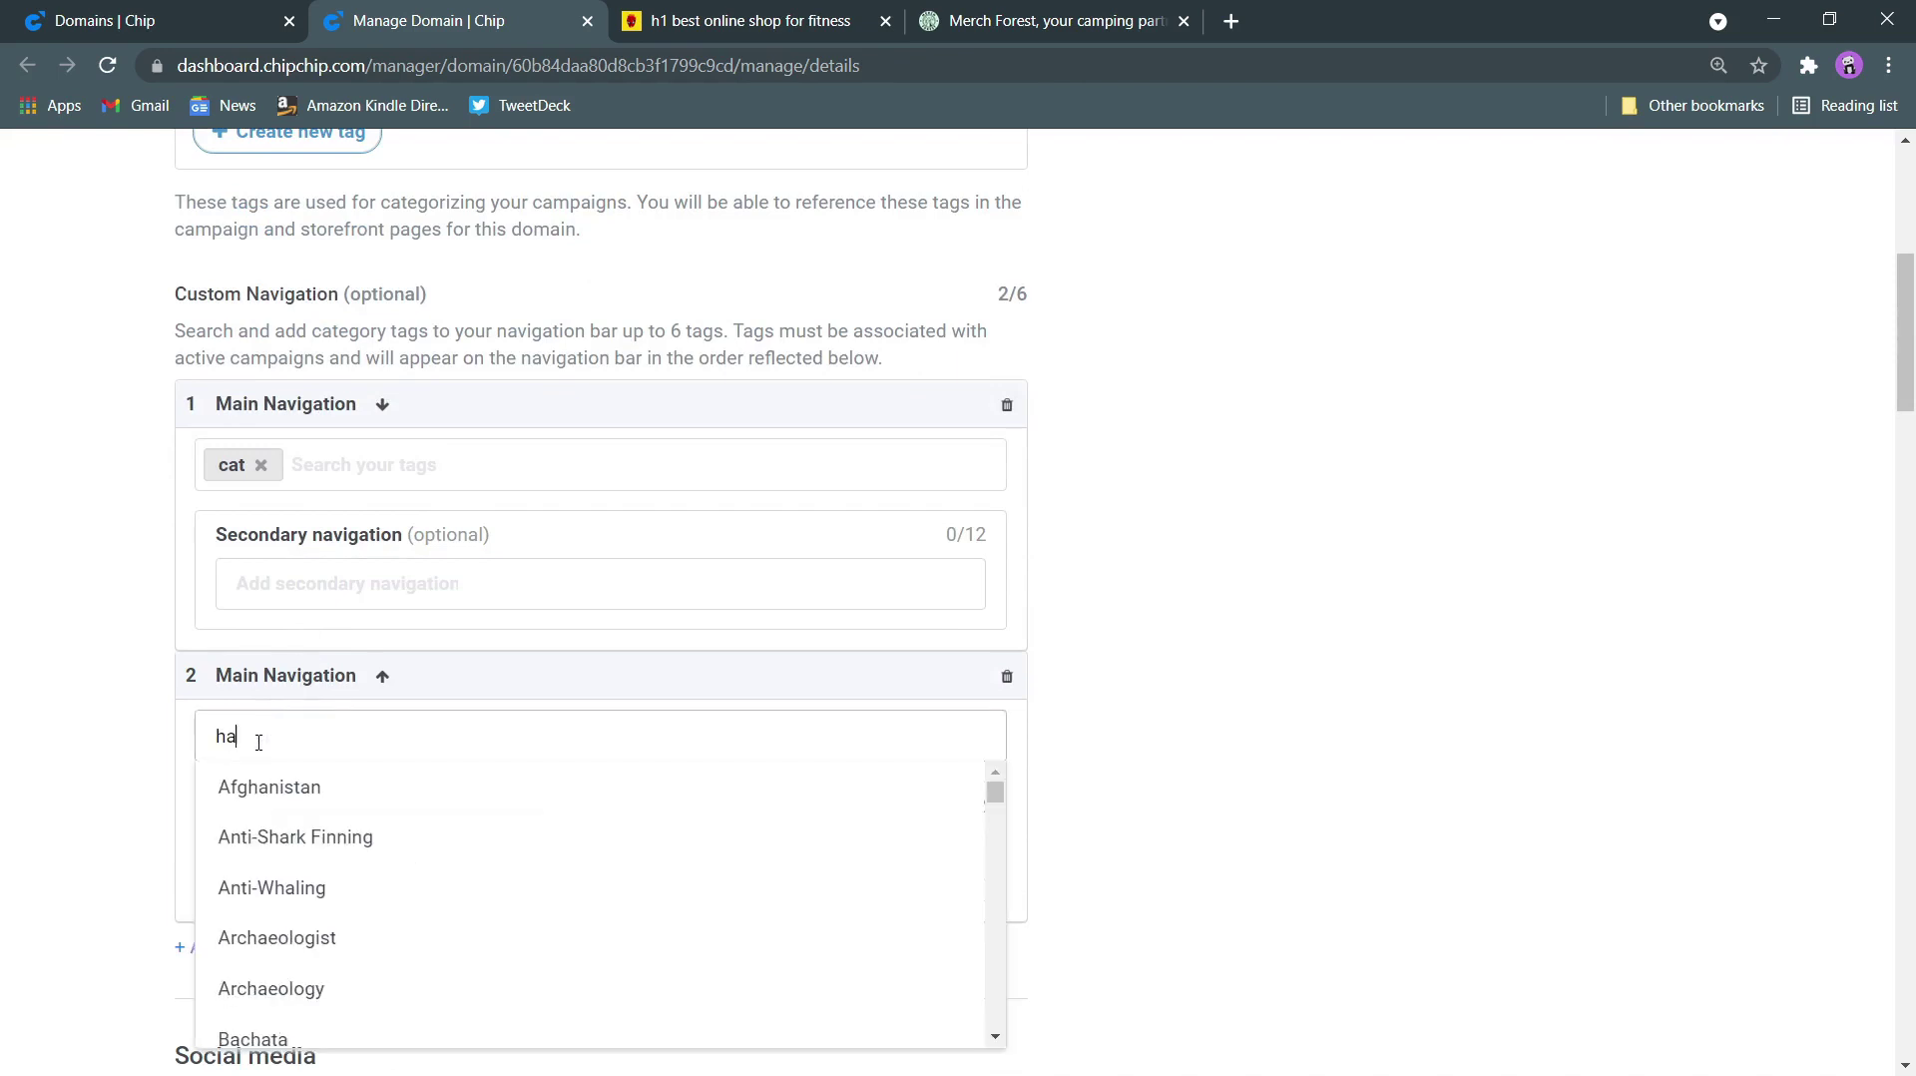
type("ts")
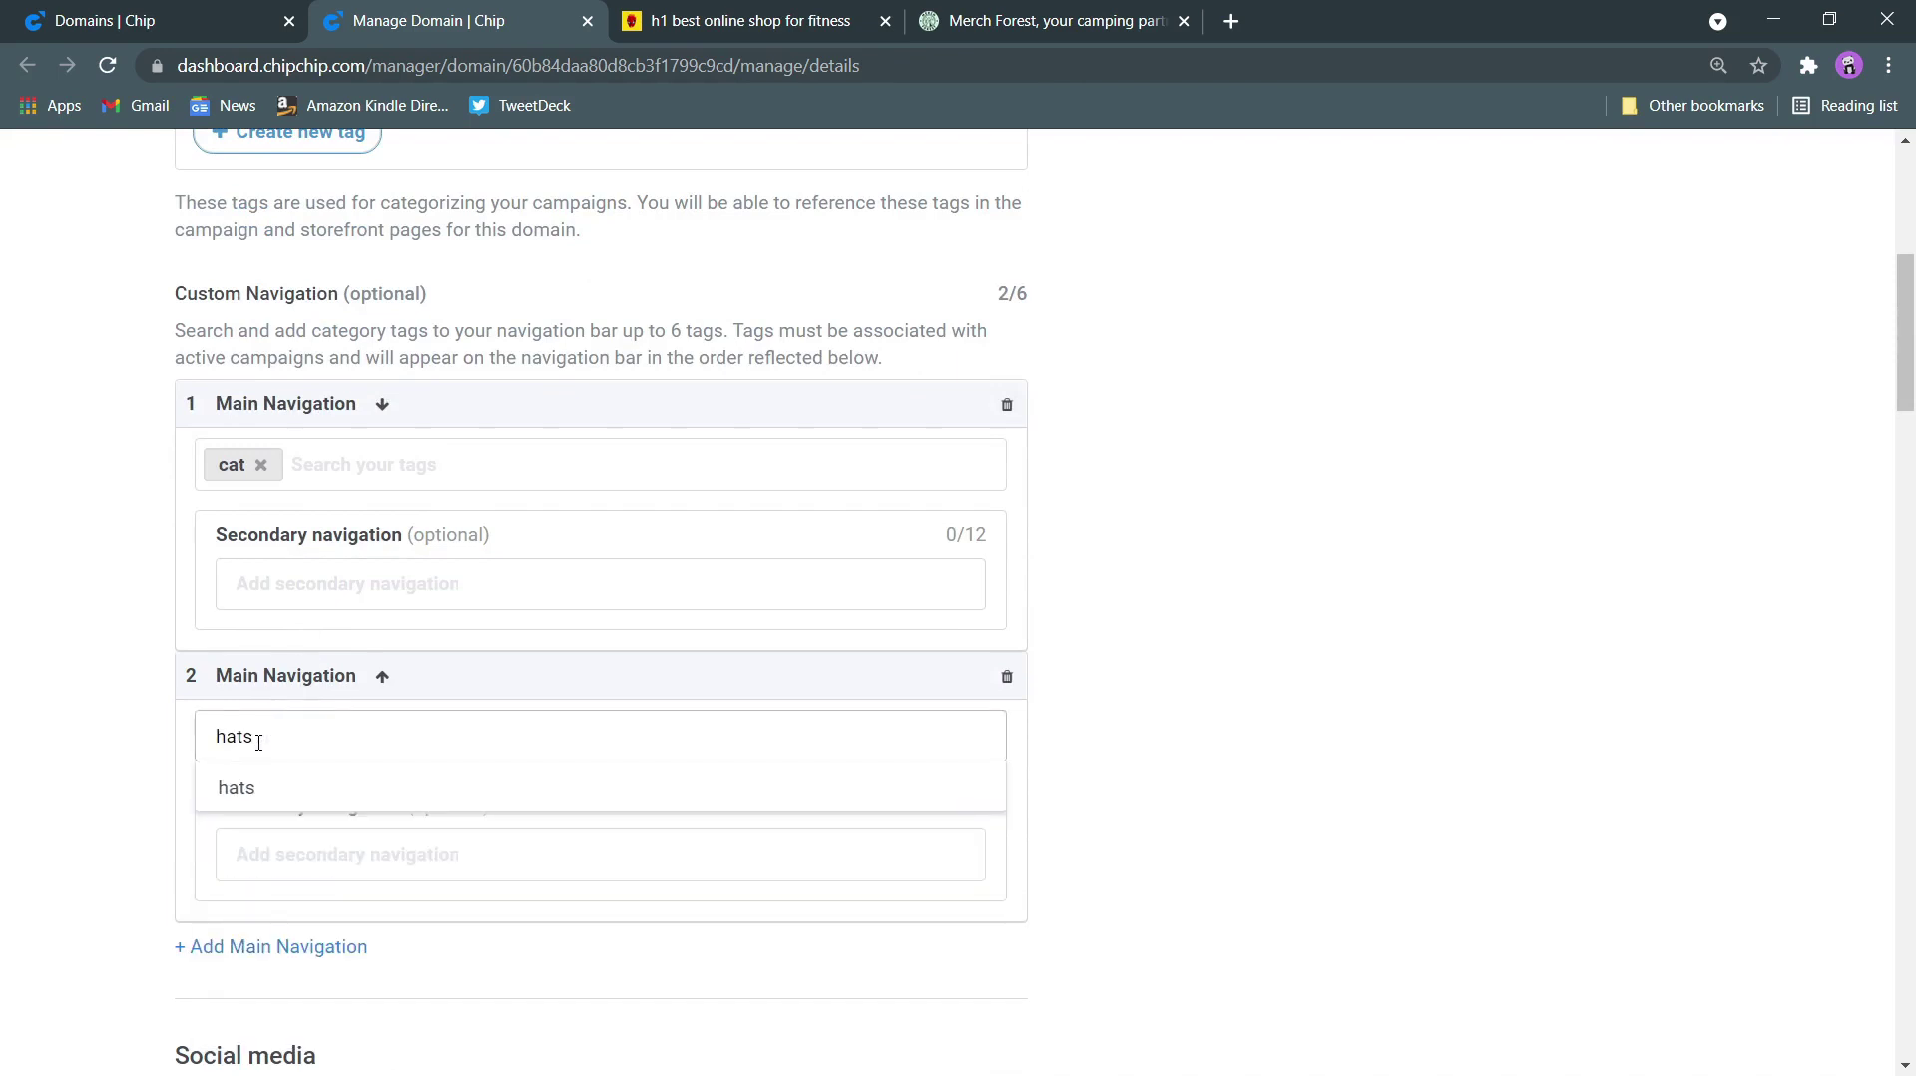
left_click(237, 788)
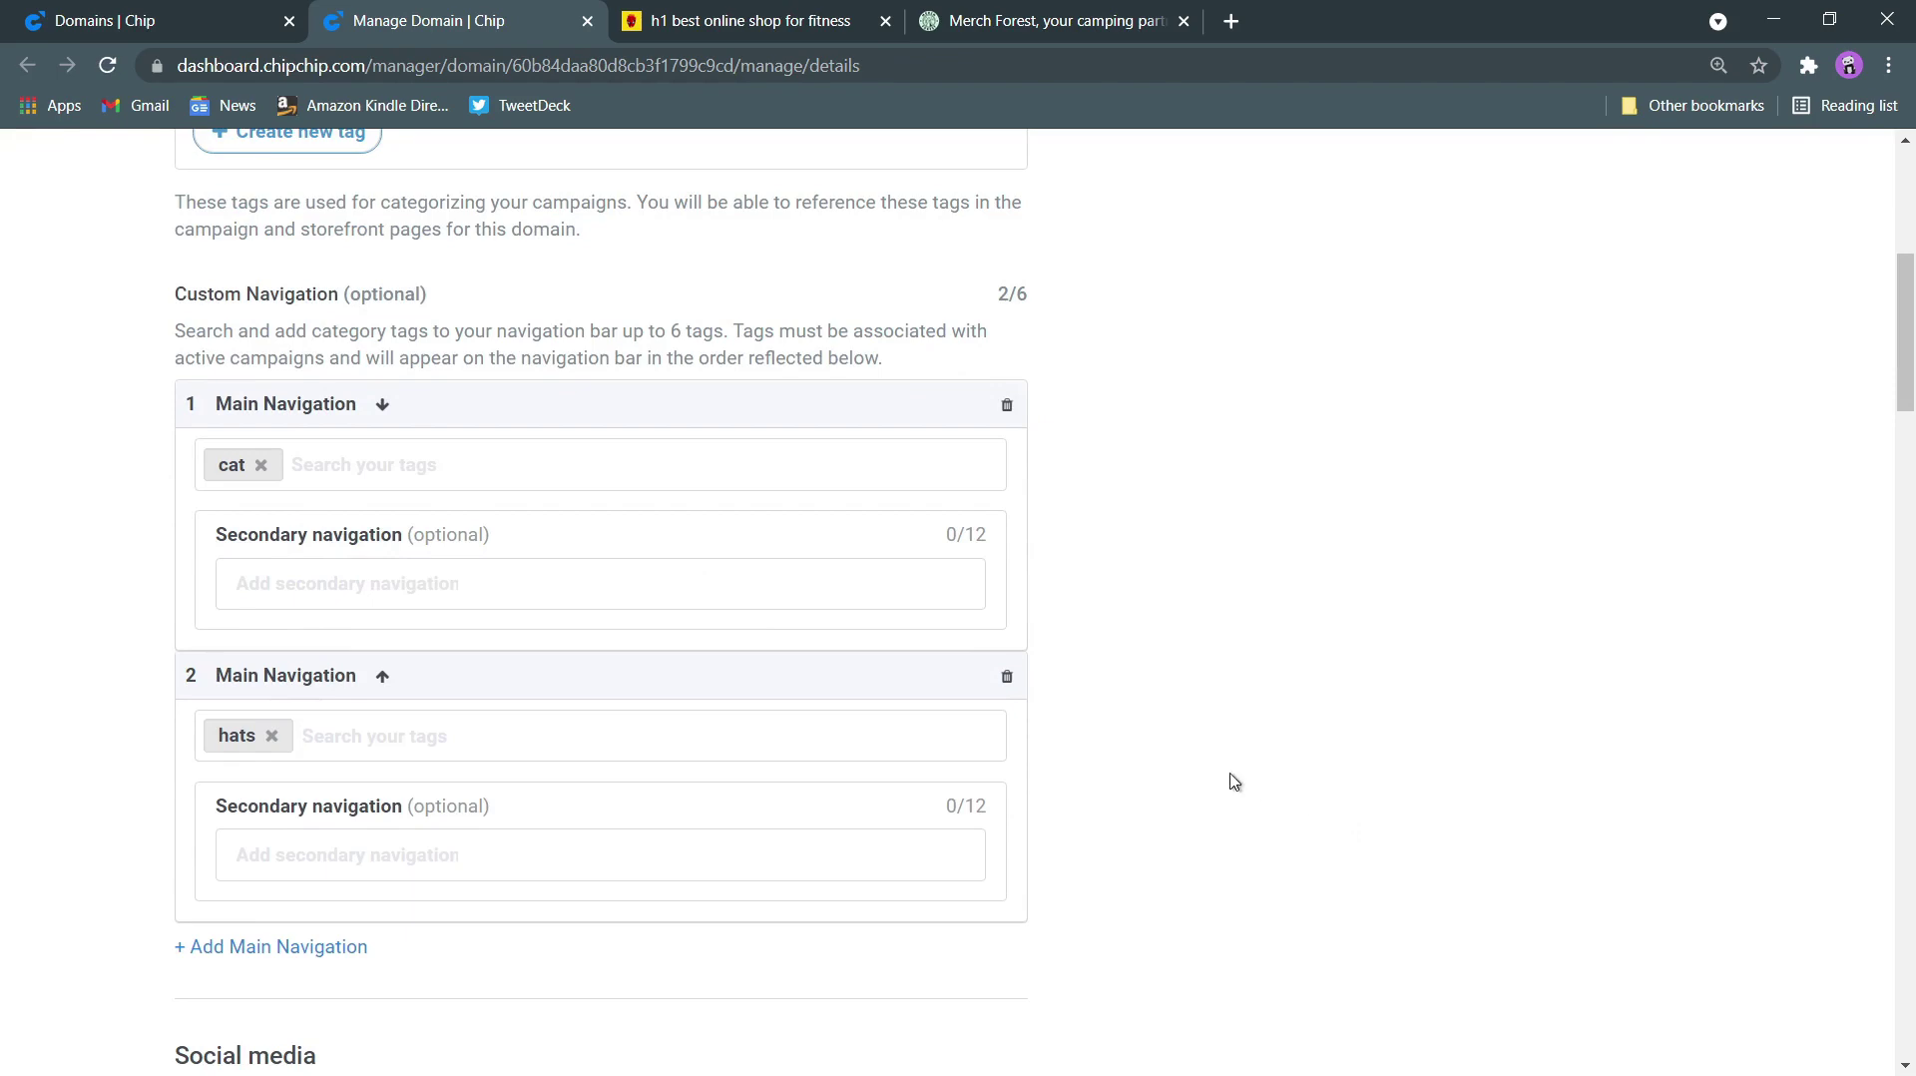
Save the changes to the spaceartx domain details
scroll(379, 454, "up", 4)
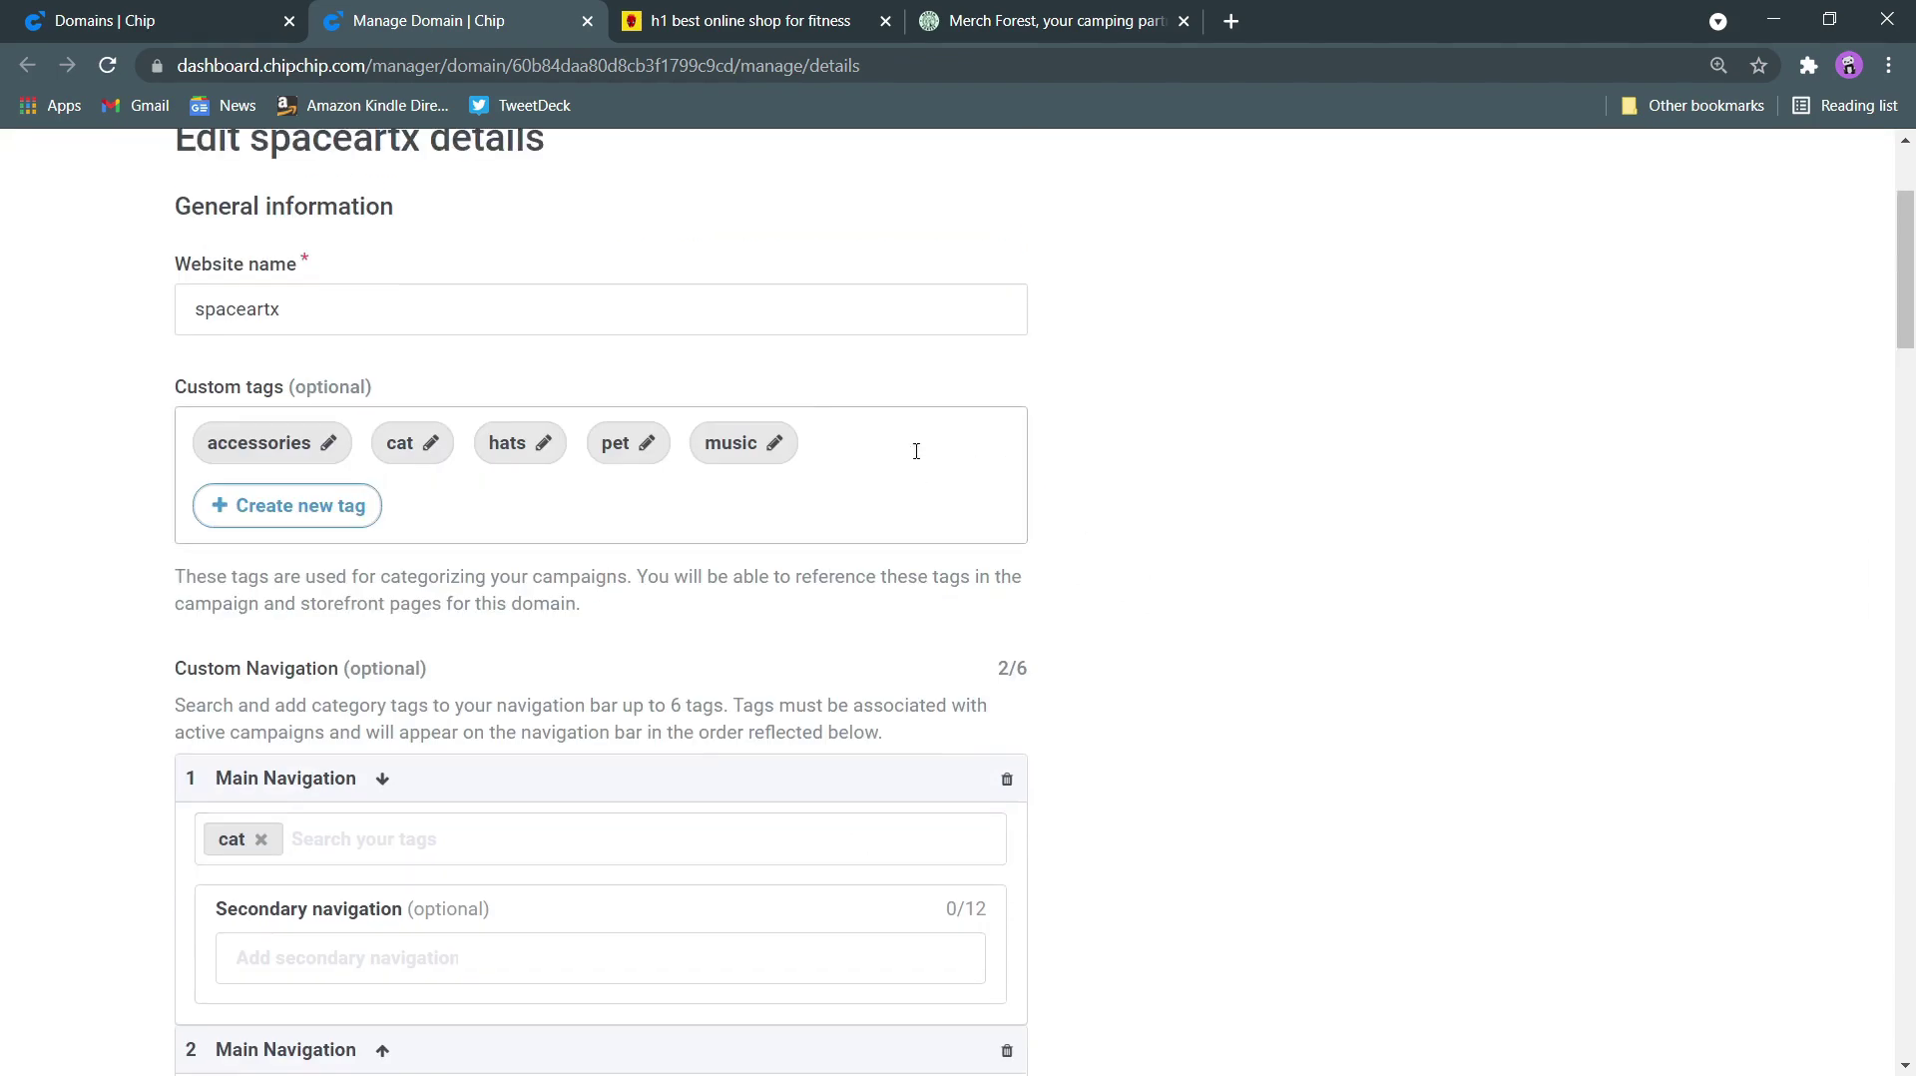
scroll(539, 792, "down", 5)
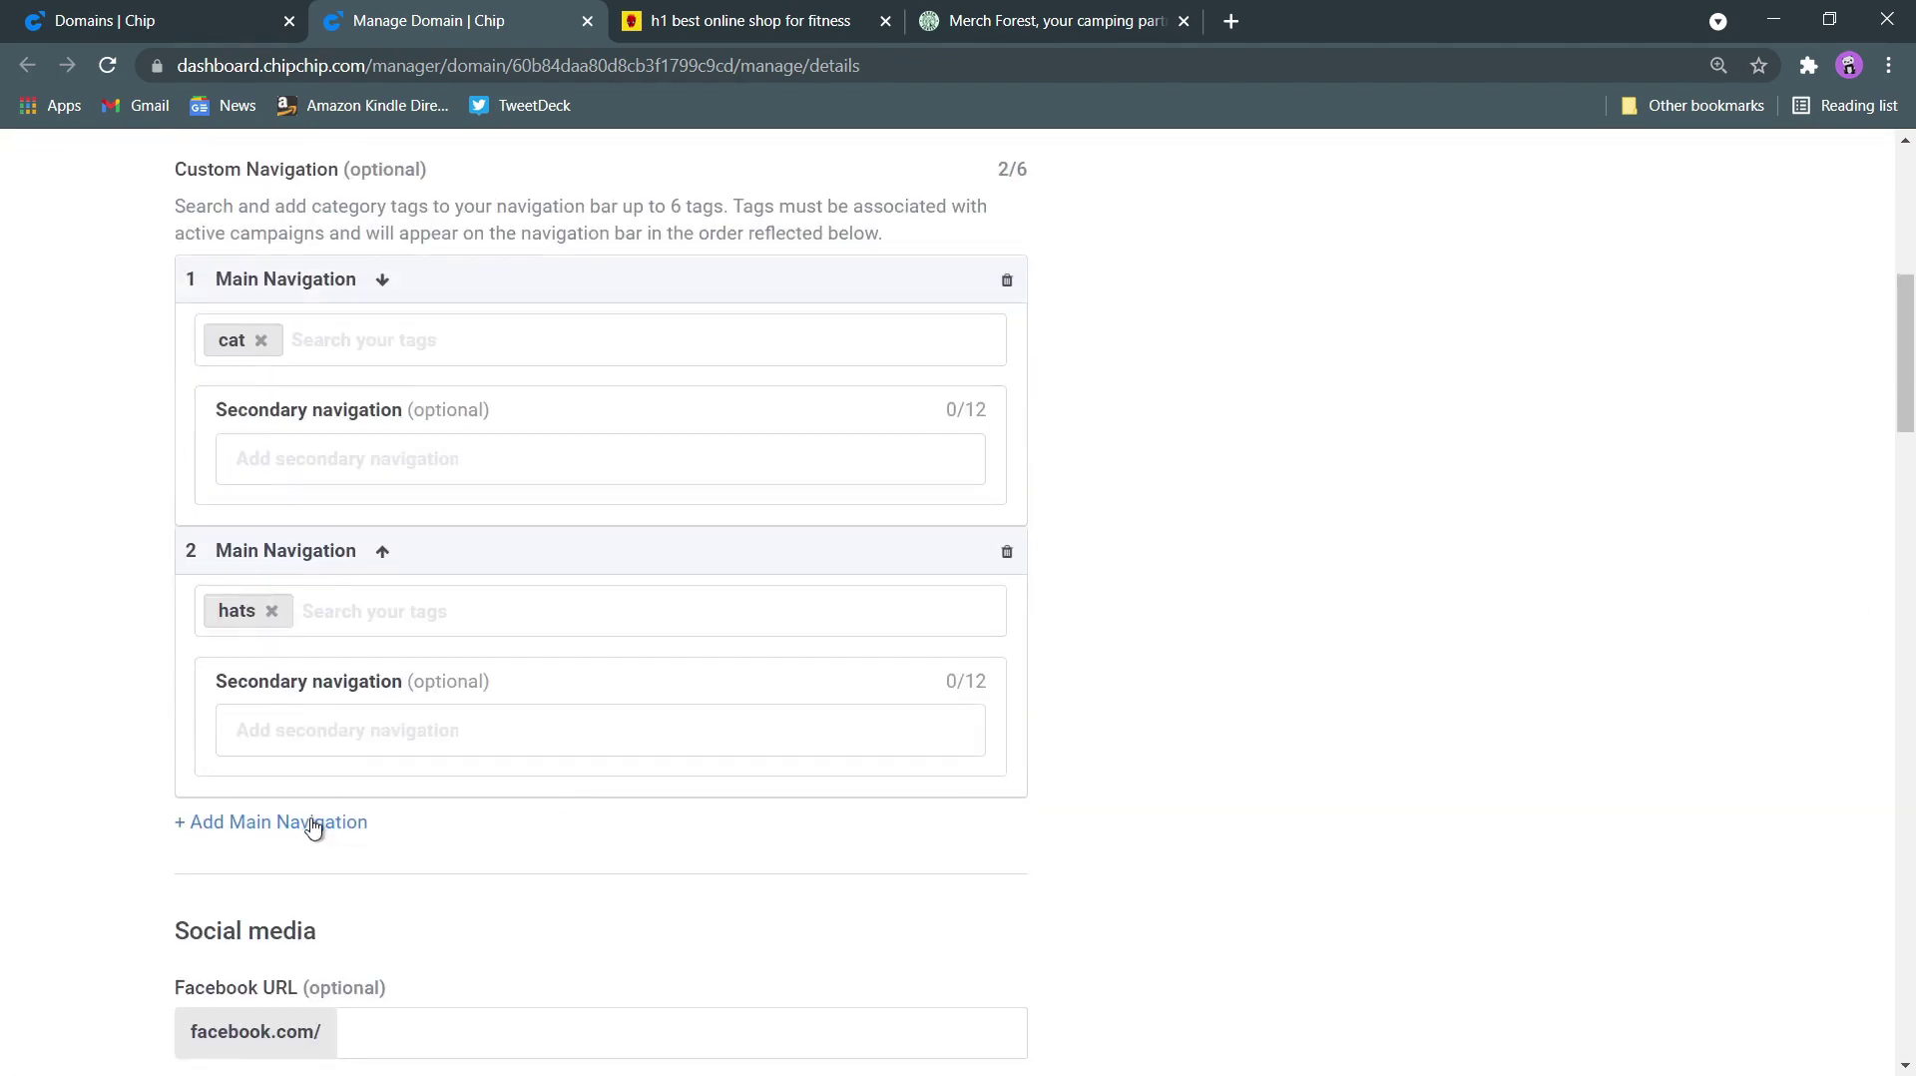
scroll(312, 828, "down", 15)
scroll(413, 789, "down", 15)
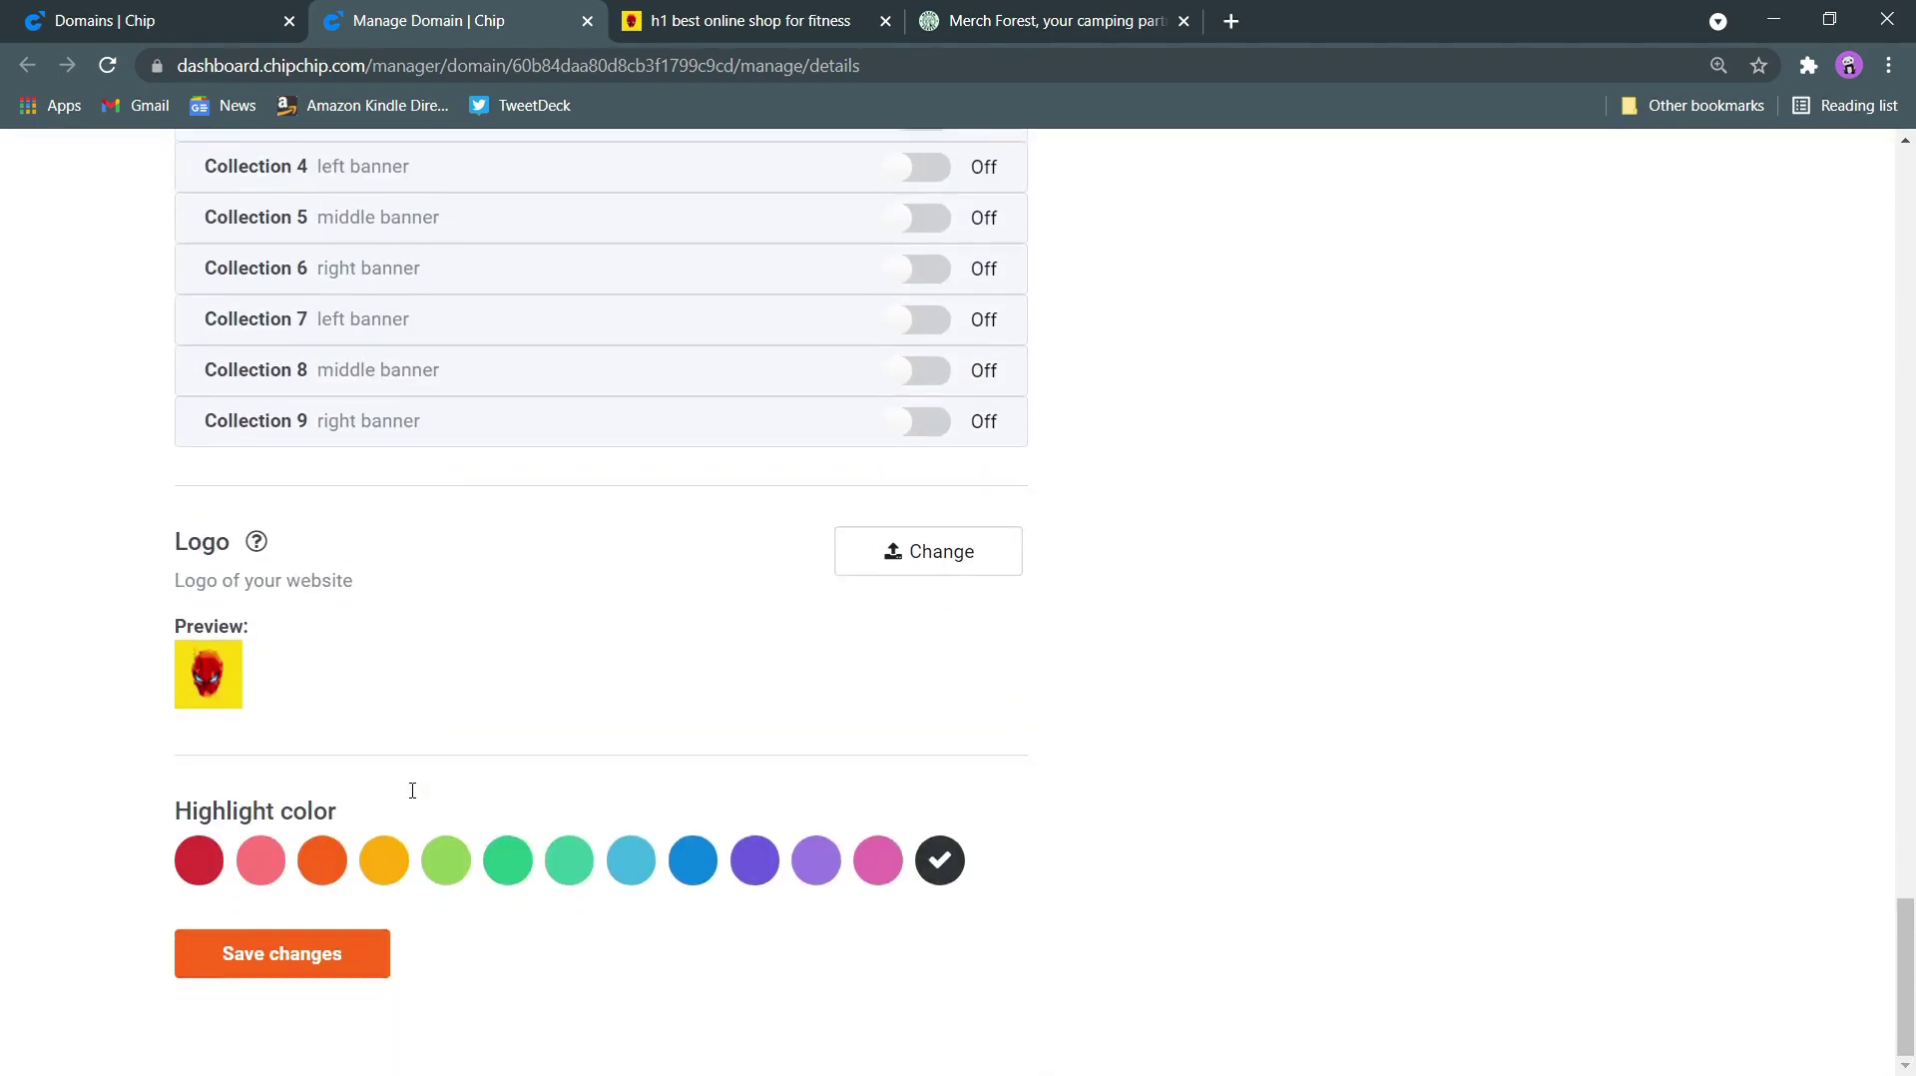
left_click(308, 976)
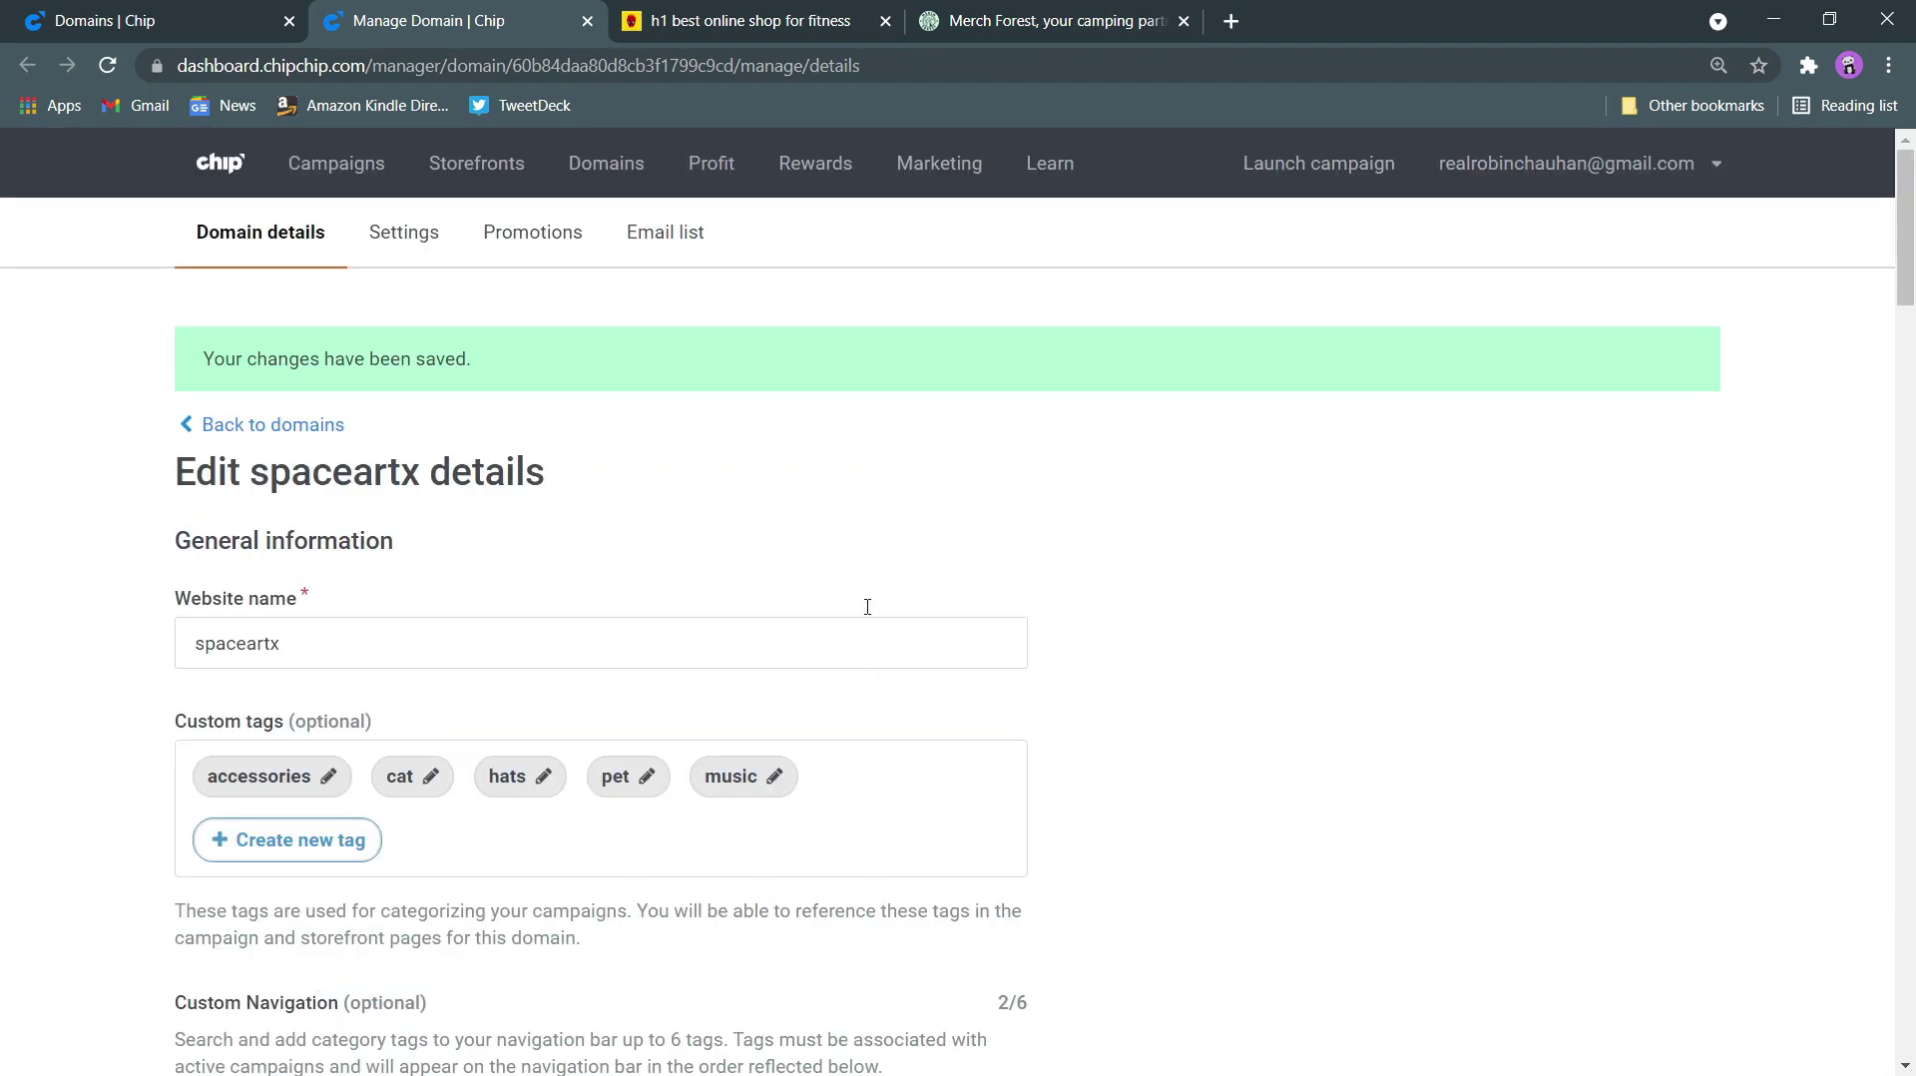
Reload the spaceartx storefront to check its navigation bar, and return to the domain details
left_click(828, 44)
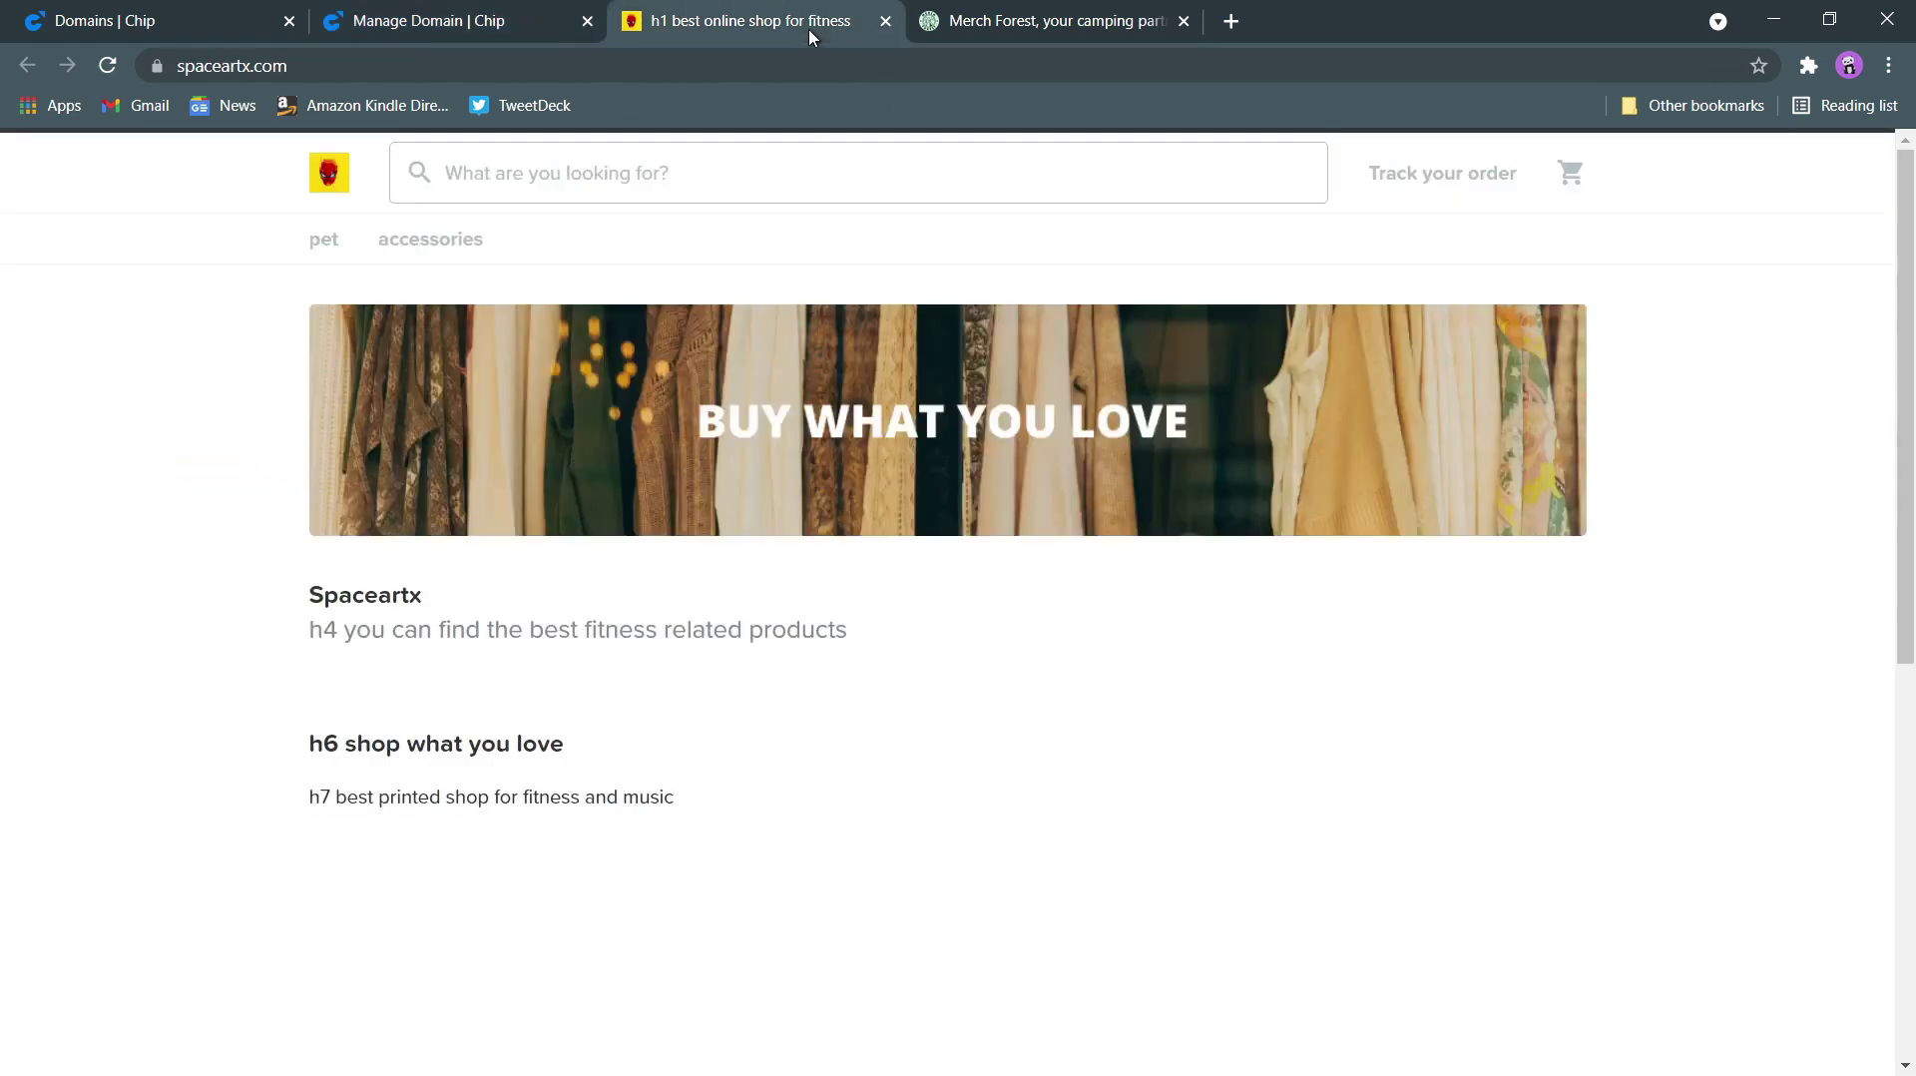
left_click(104, 64)
left_click(489, 23)
Review the custom navigation entries and the Facebook and Twitter URL fields in the social media section
scroll(1088, 609, "down", 4)
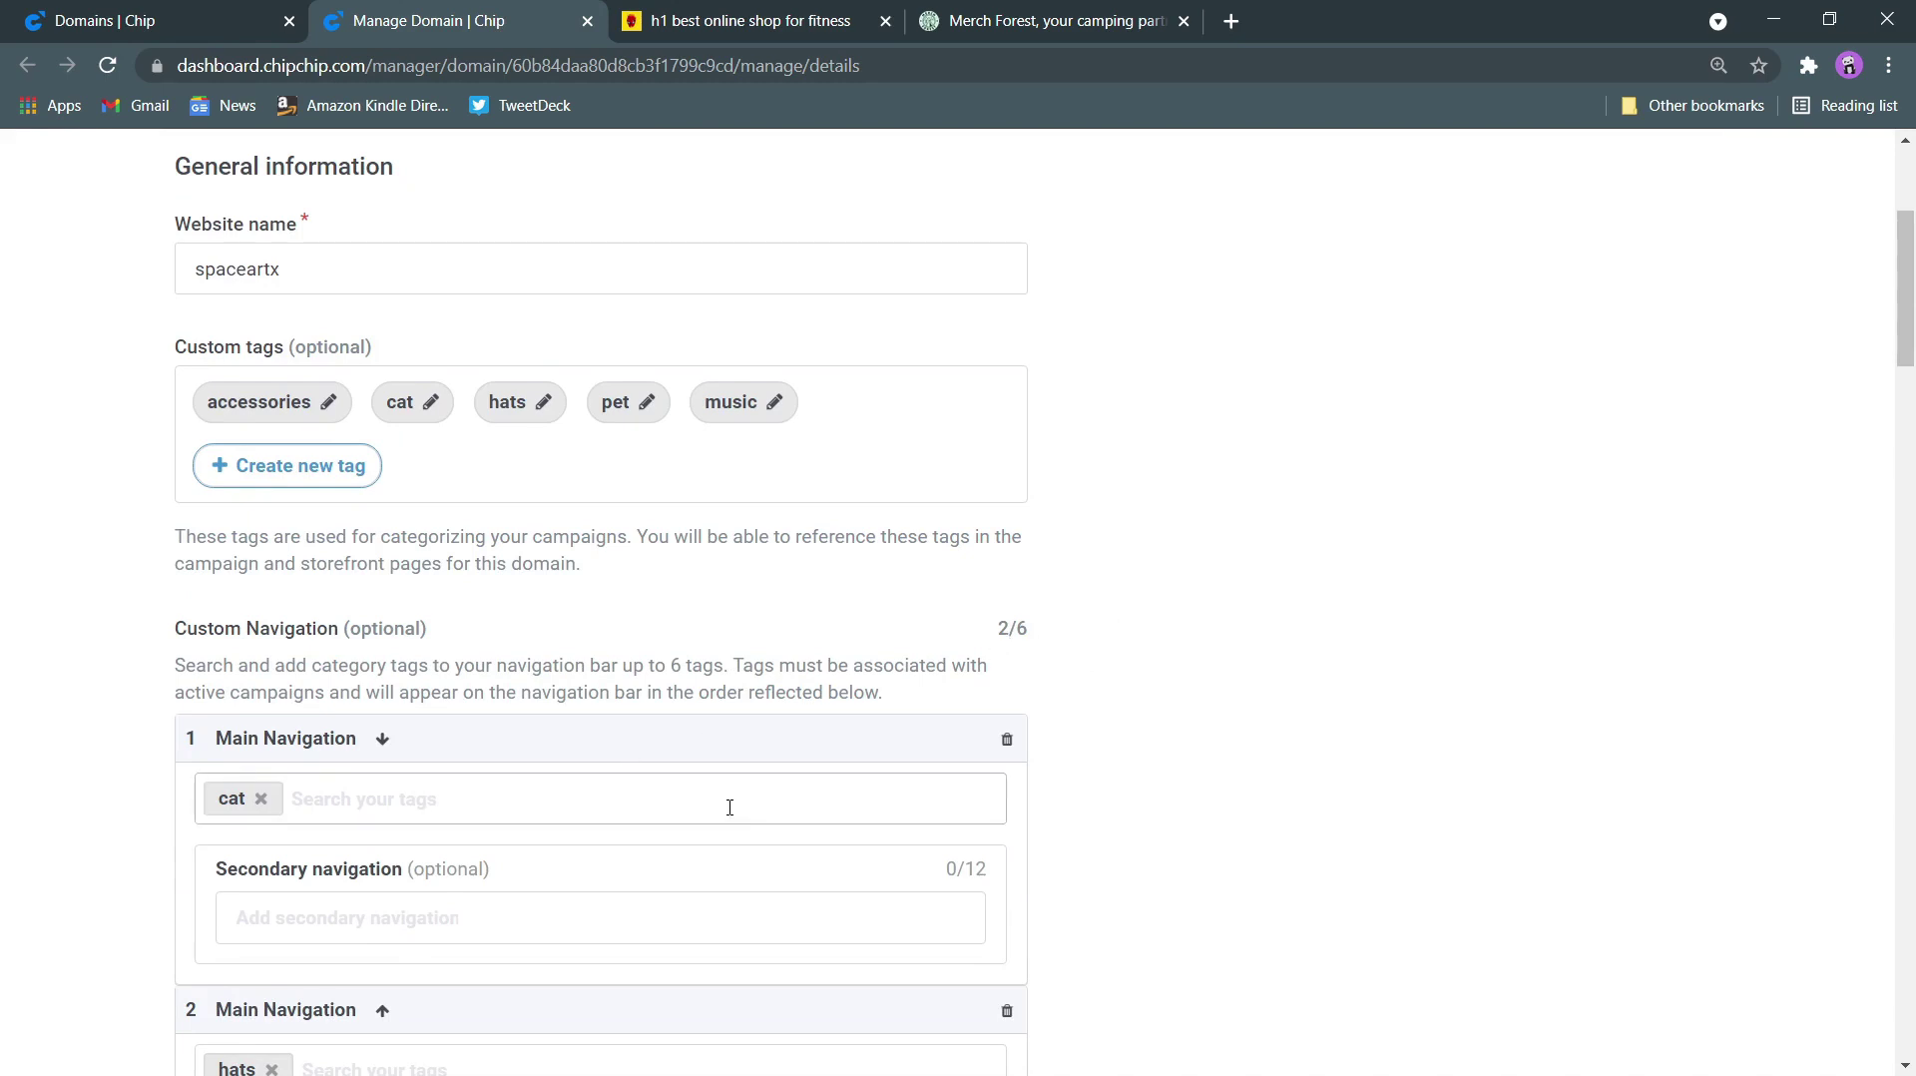
scroll(729, 805, "down", 3)
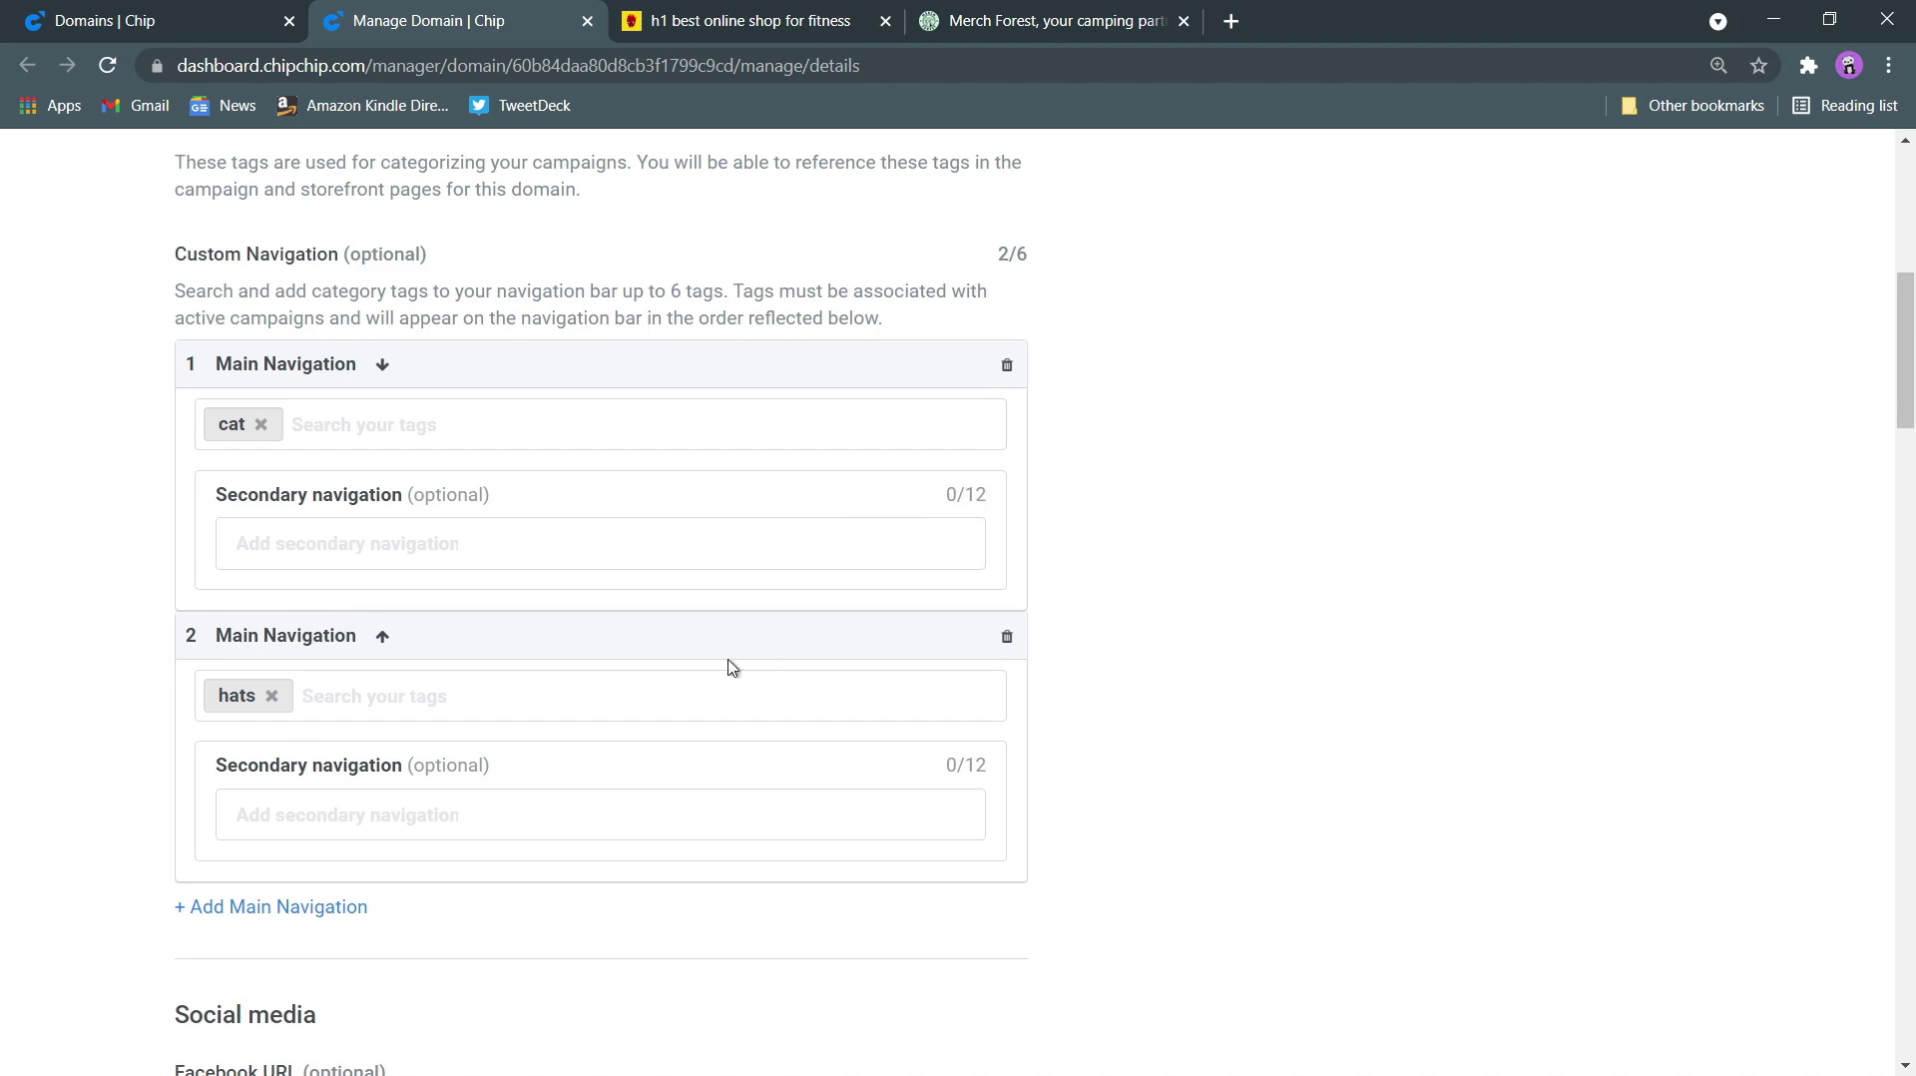
scroll(733, 667, "down", 4)
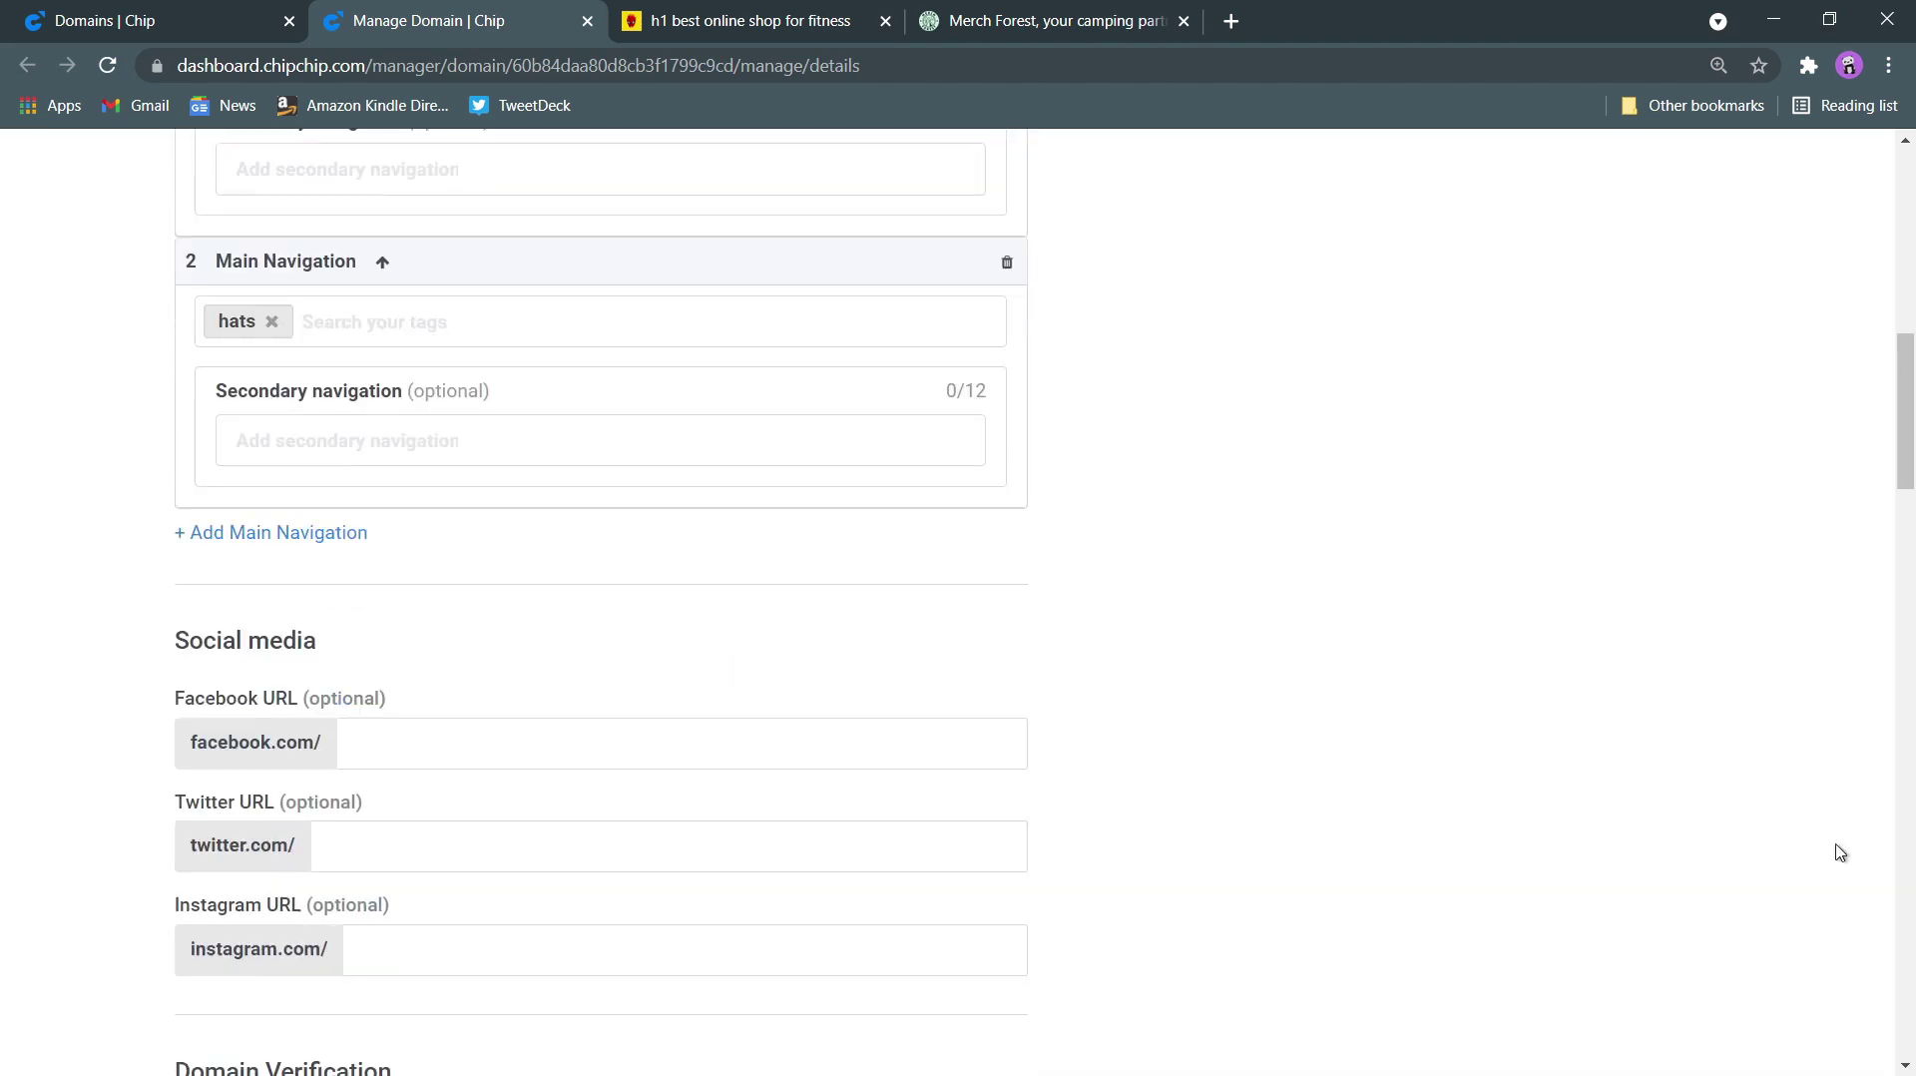
scroll(530, 602, "up", 3)
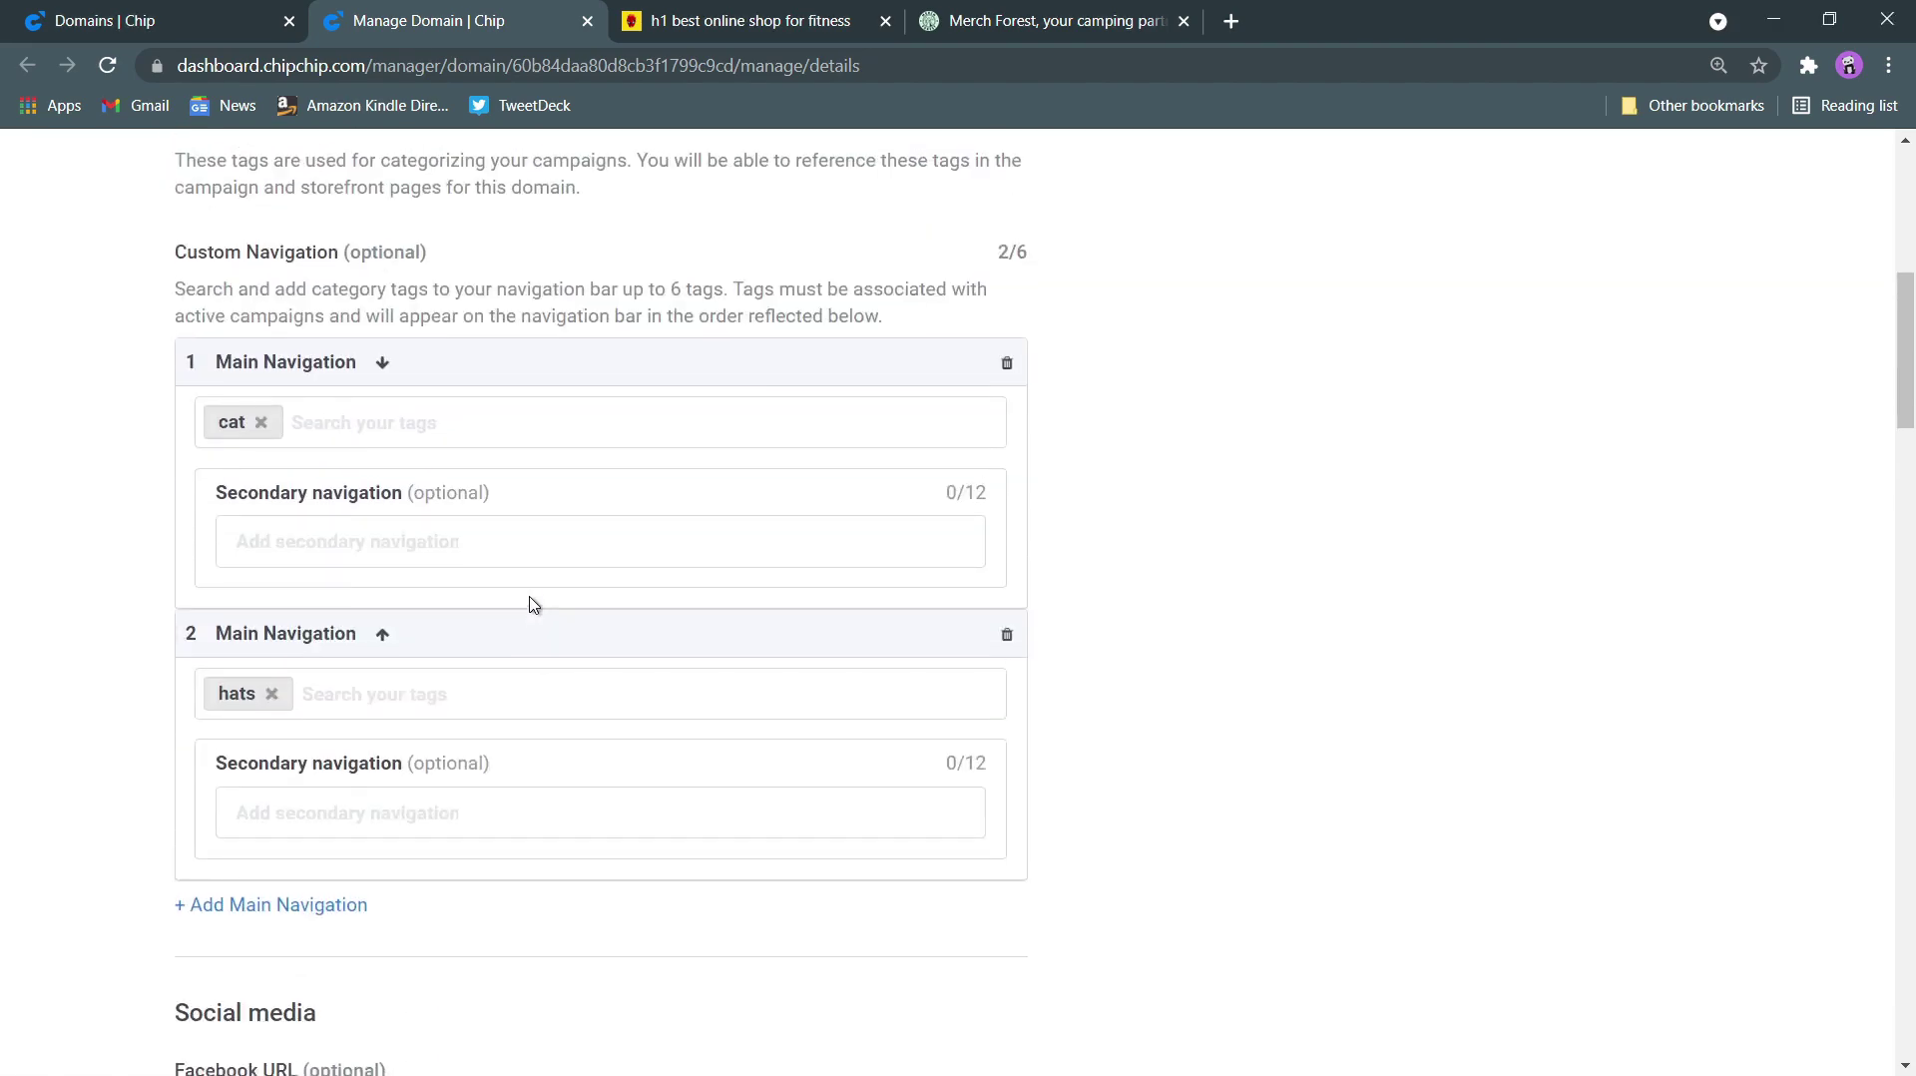
scroll(507, 599, "down", 2)
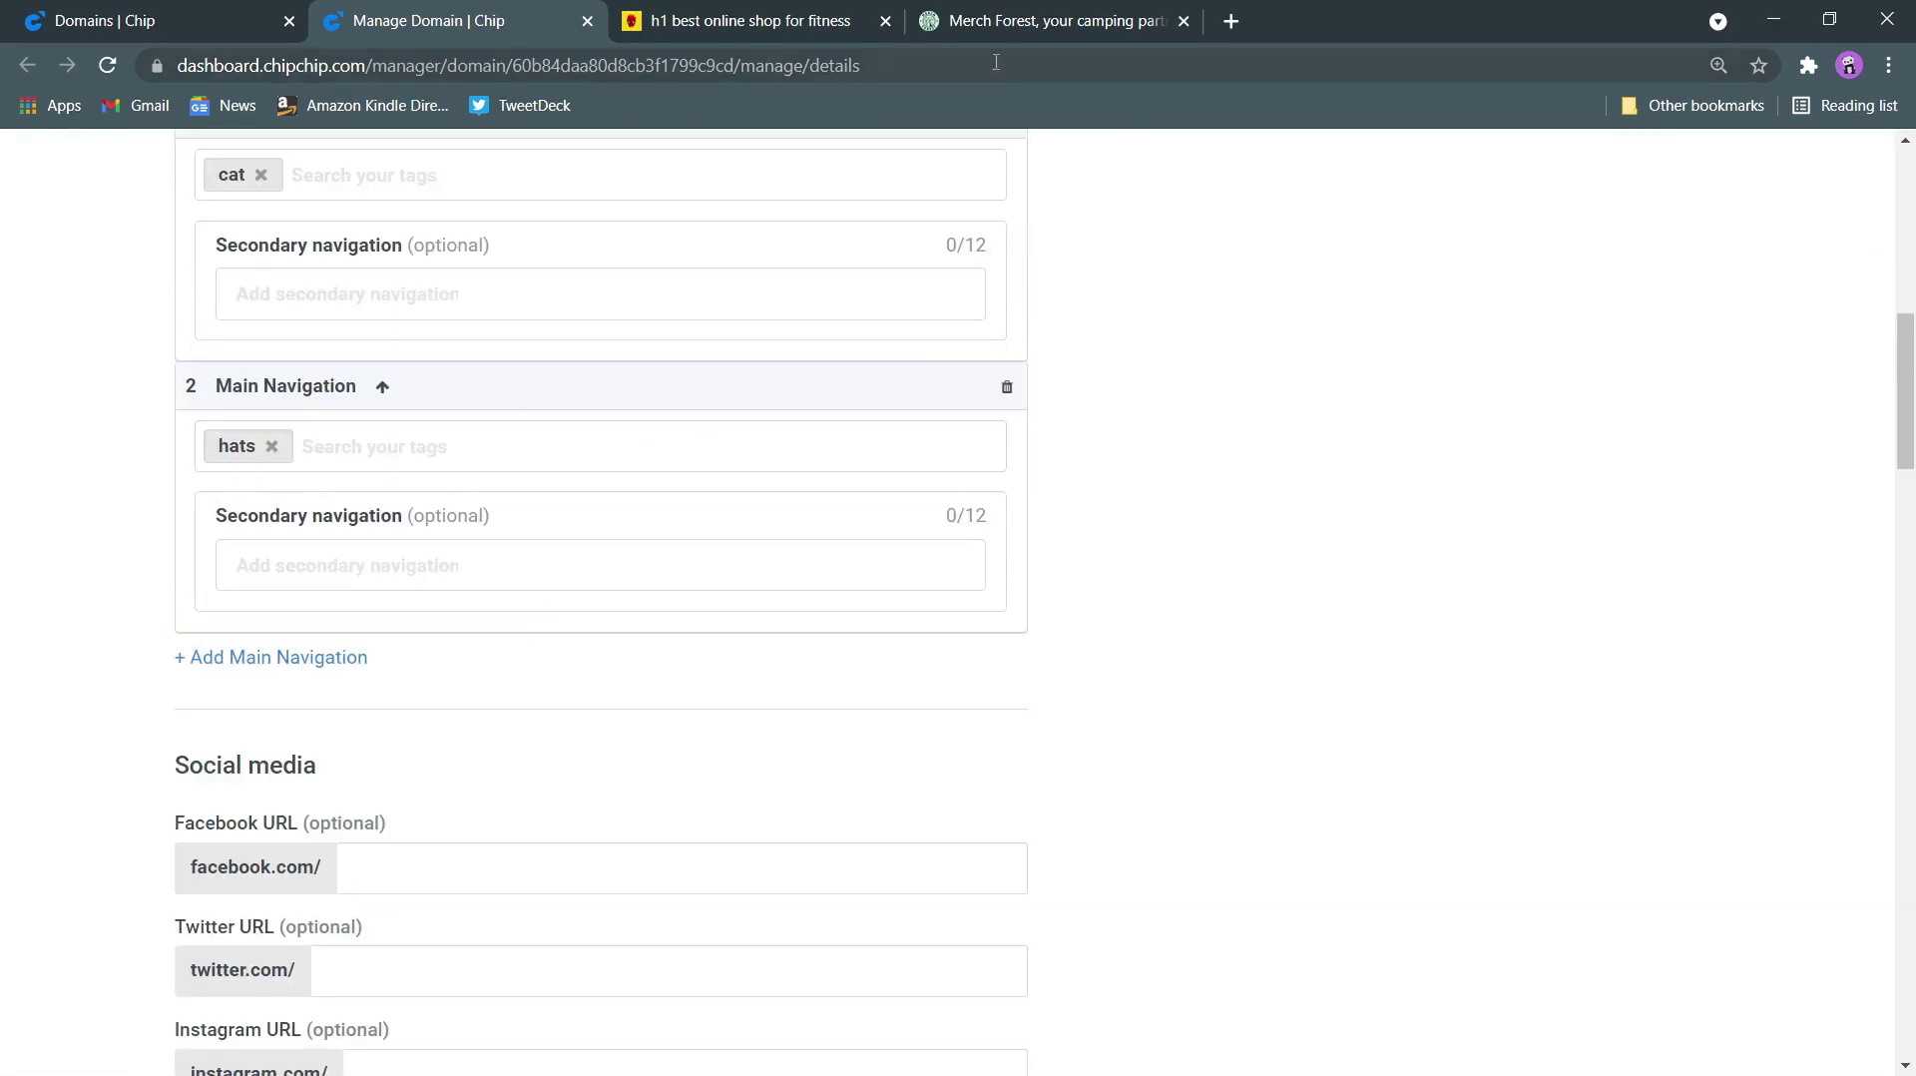
scroll(324, 610, "down", 2)
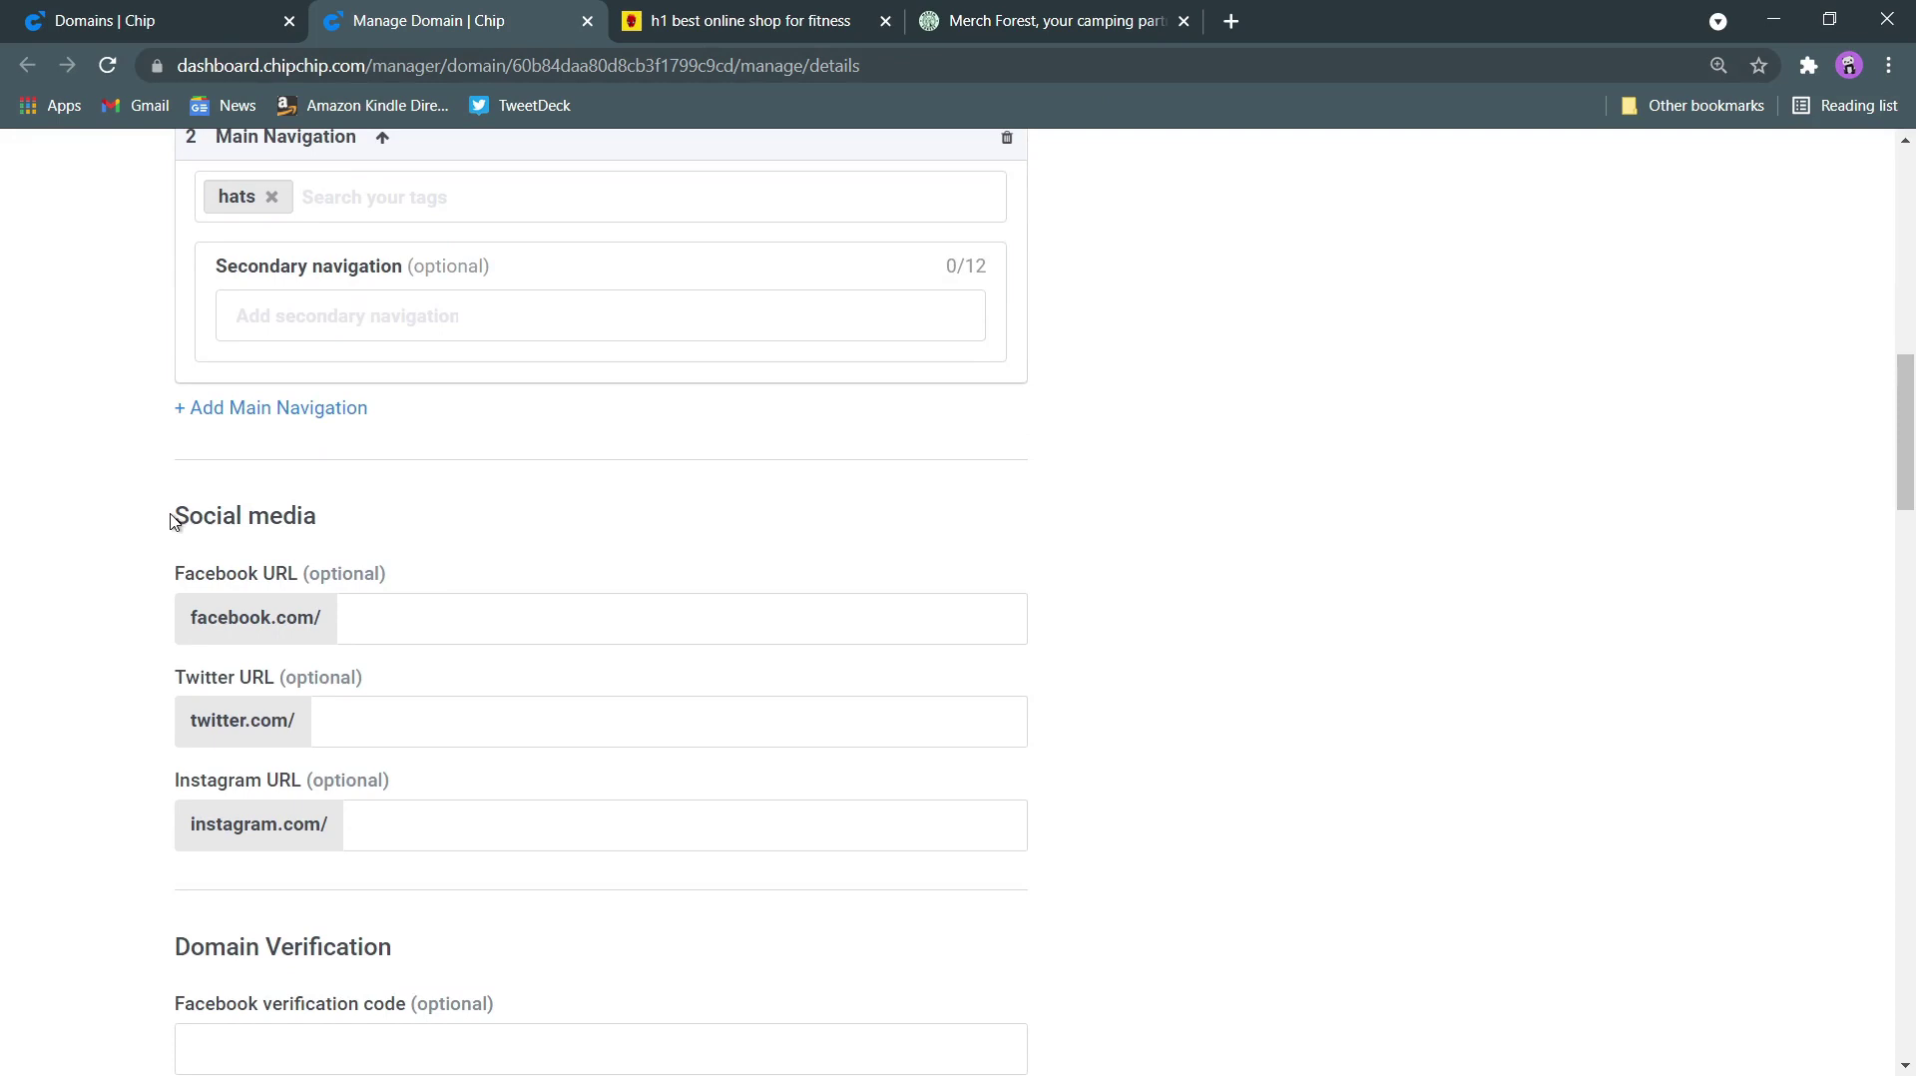
left_click(531, 619)
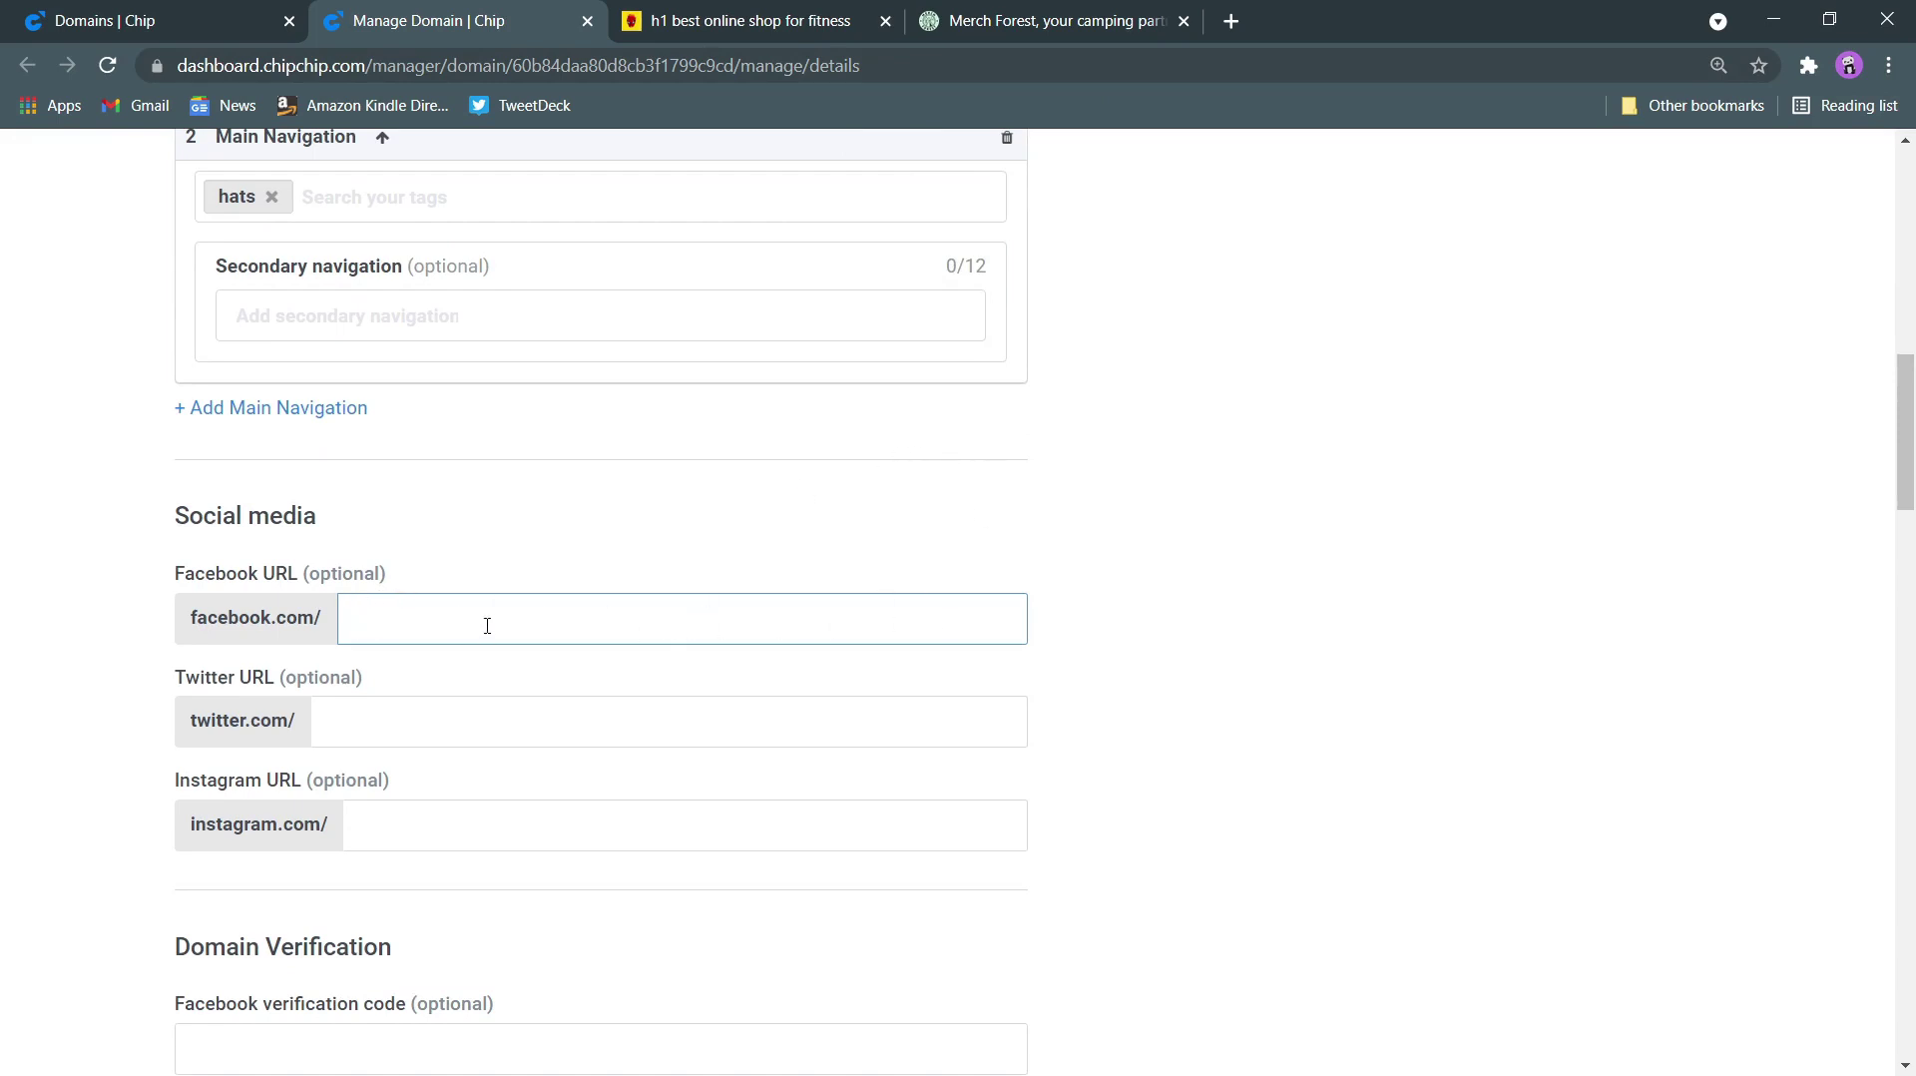
left_click(359, 719)
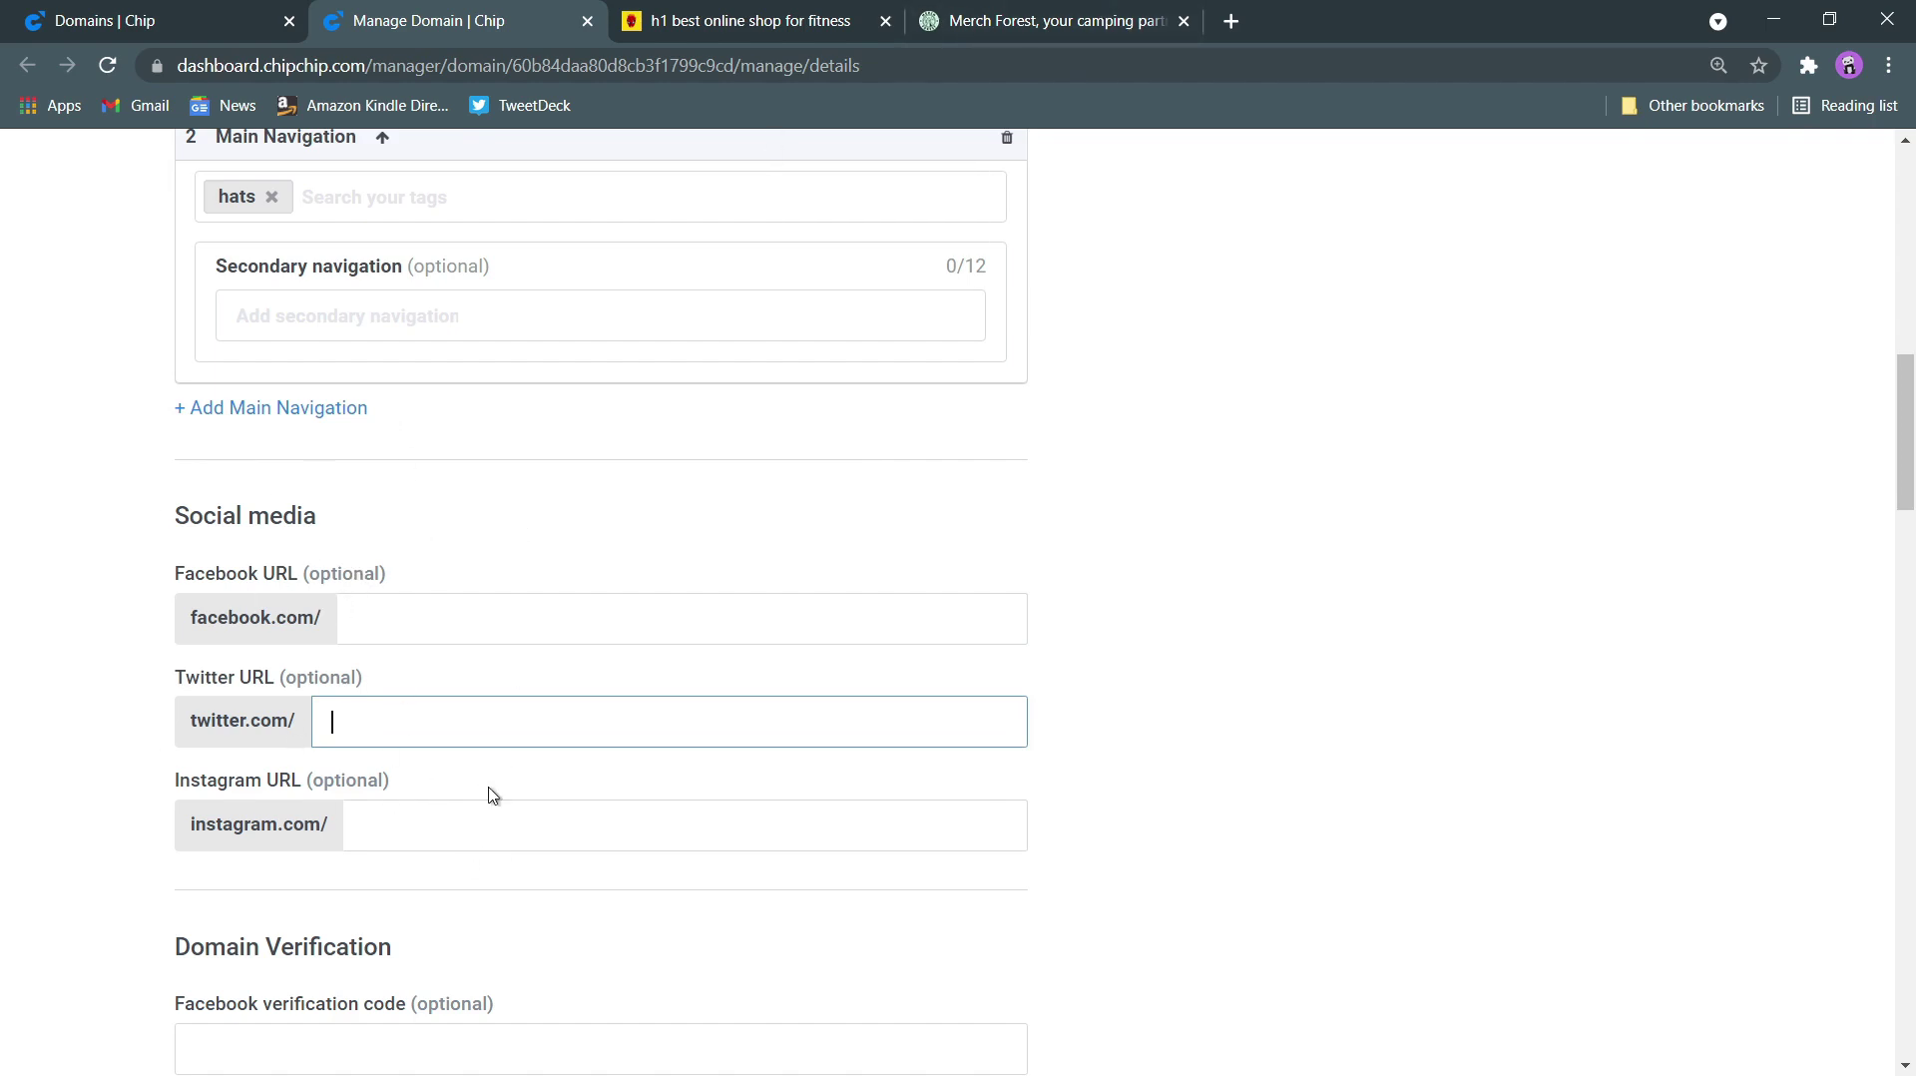
Check the Merch Forest homepage footer for its social media link, and return to the spaceartx domain details
left_click(1048, 20)
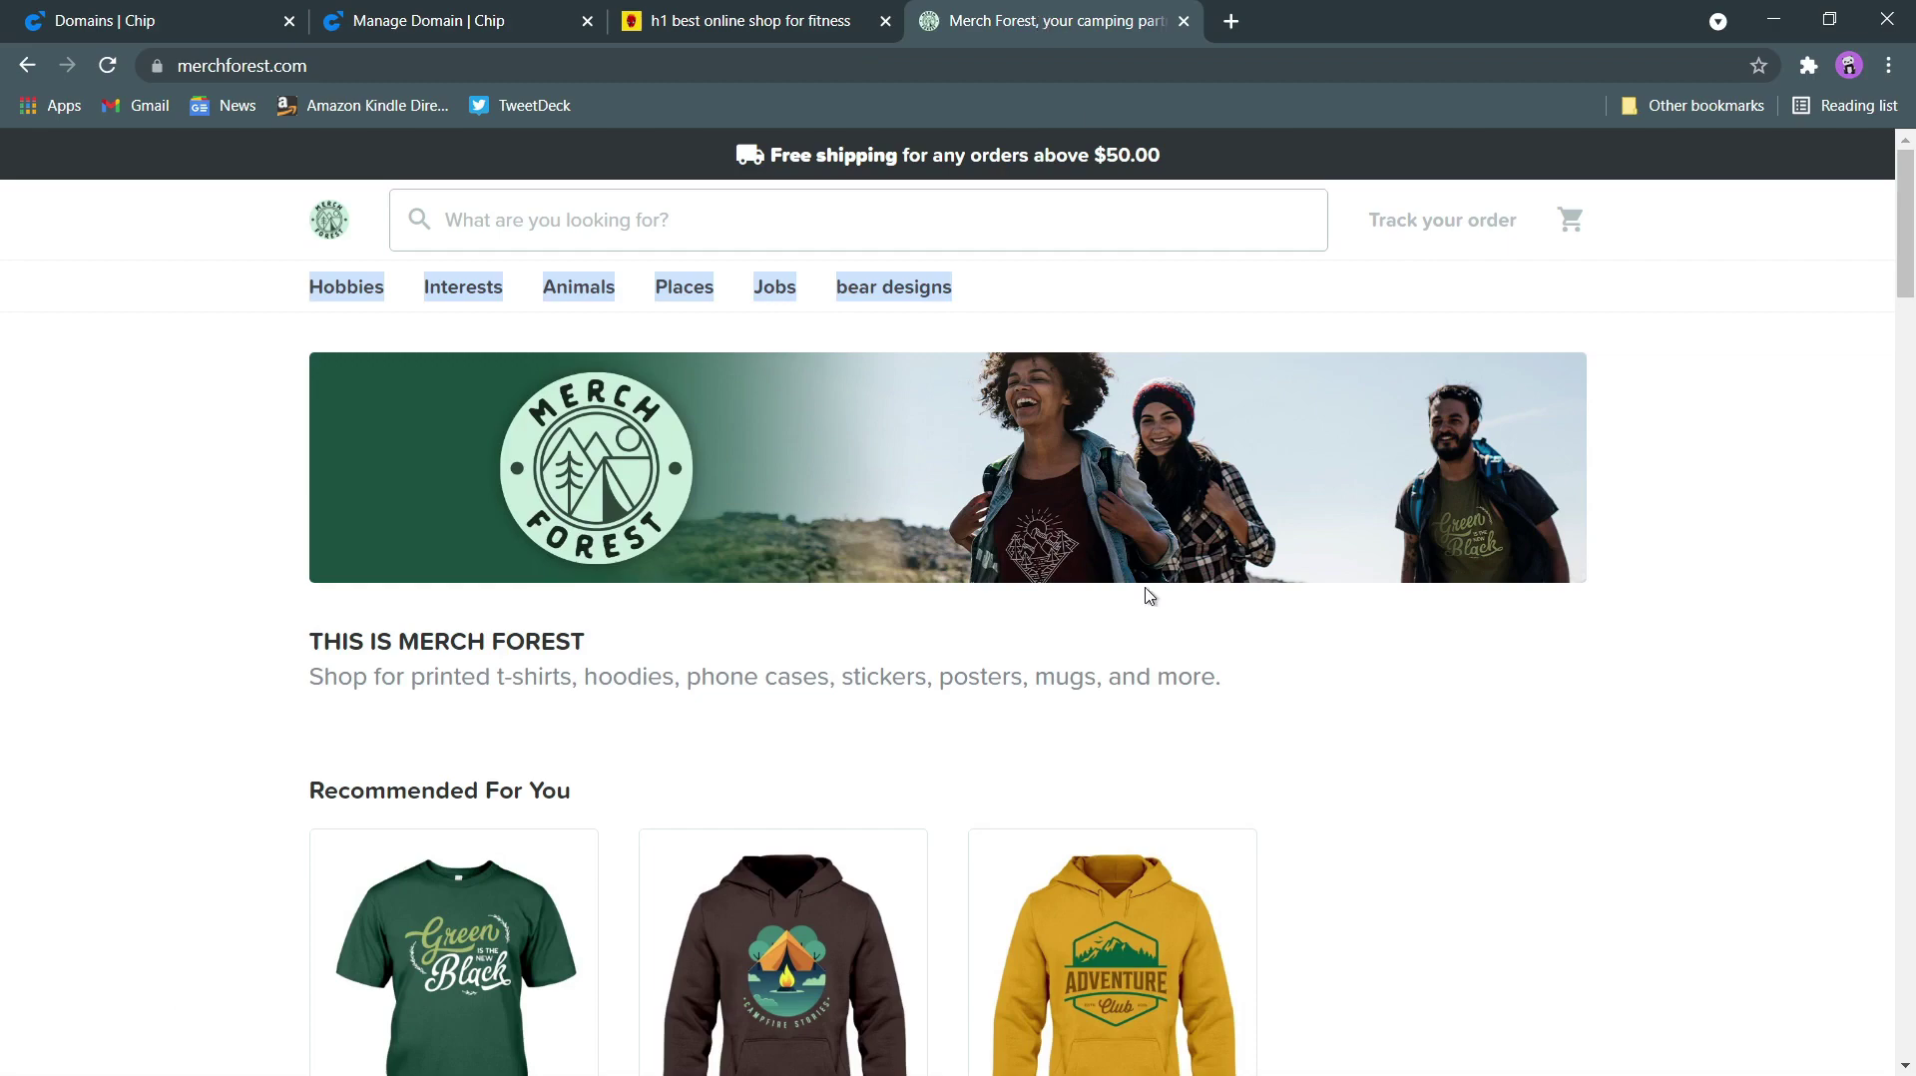
scroll(1144, 595, "down", 10)
scroll(1144, 595, "down", 10)
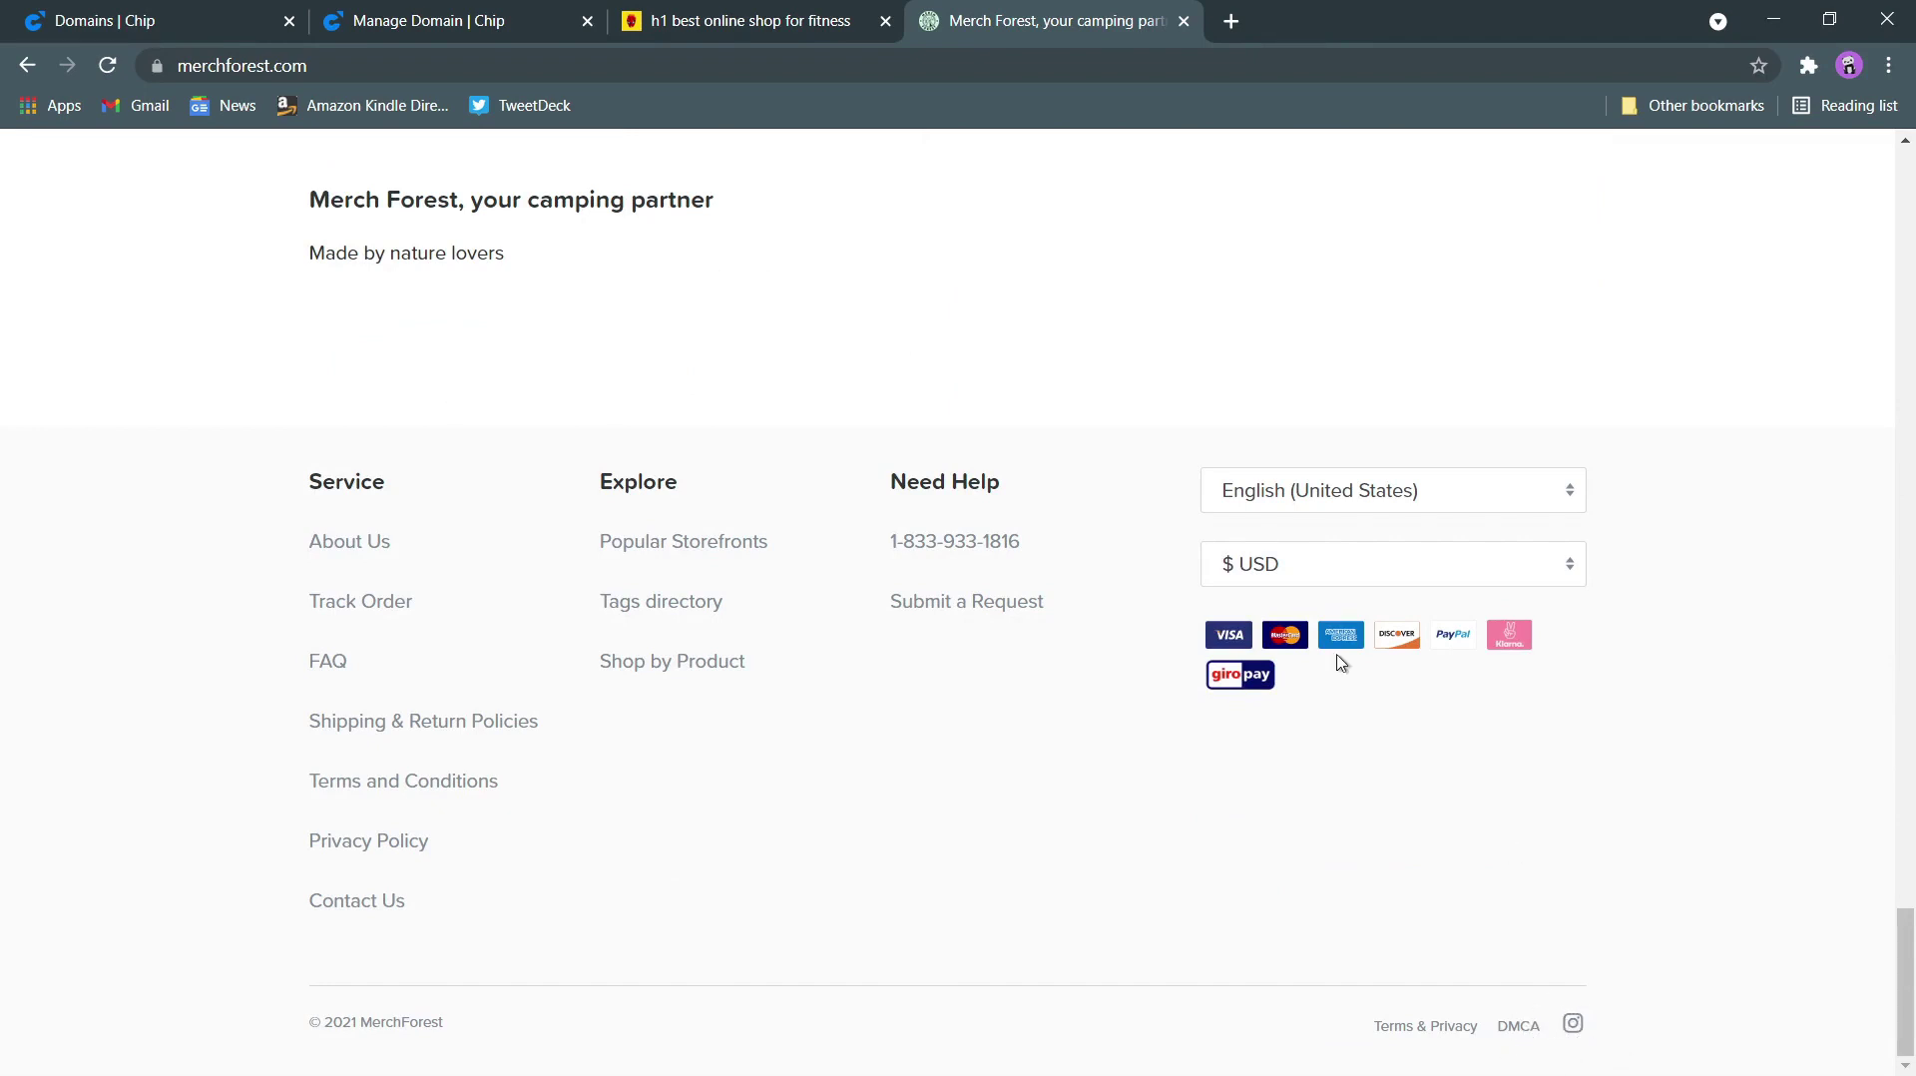
left_click(511, 27)
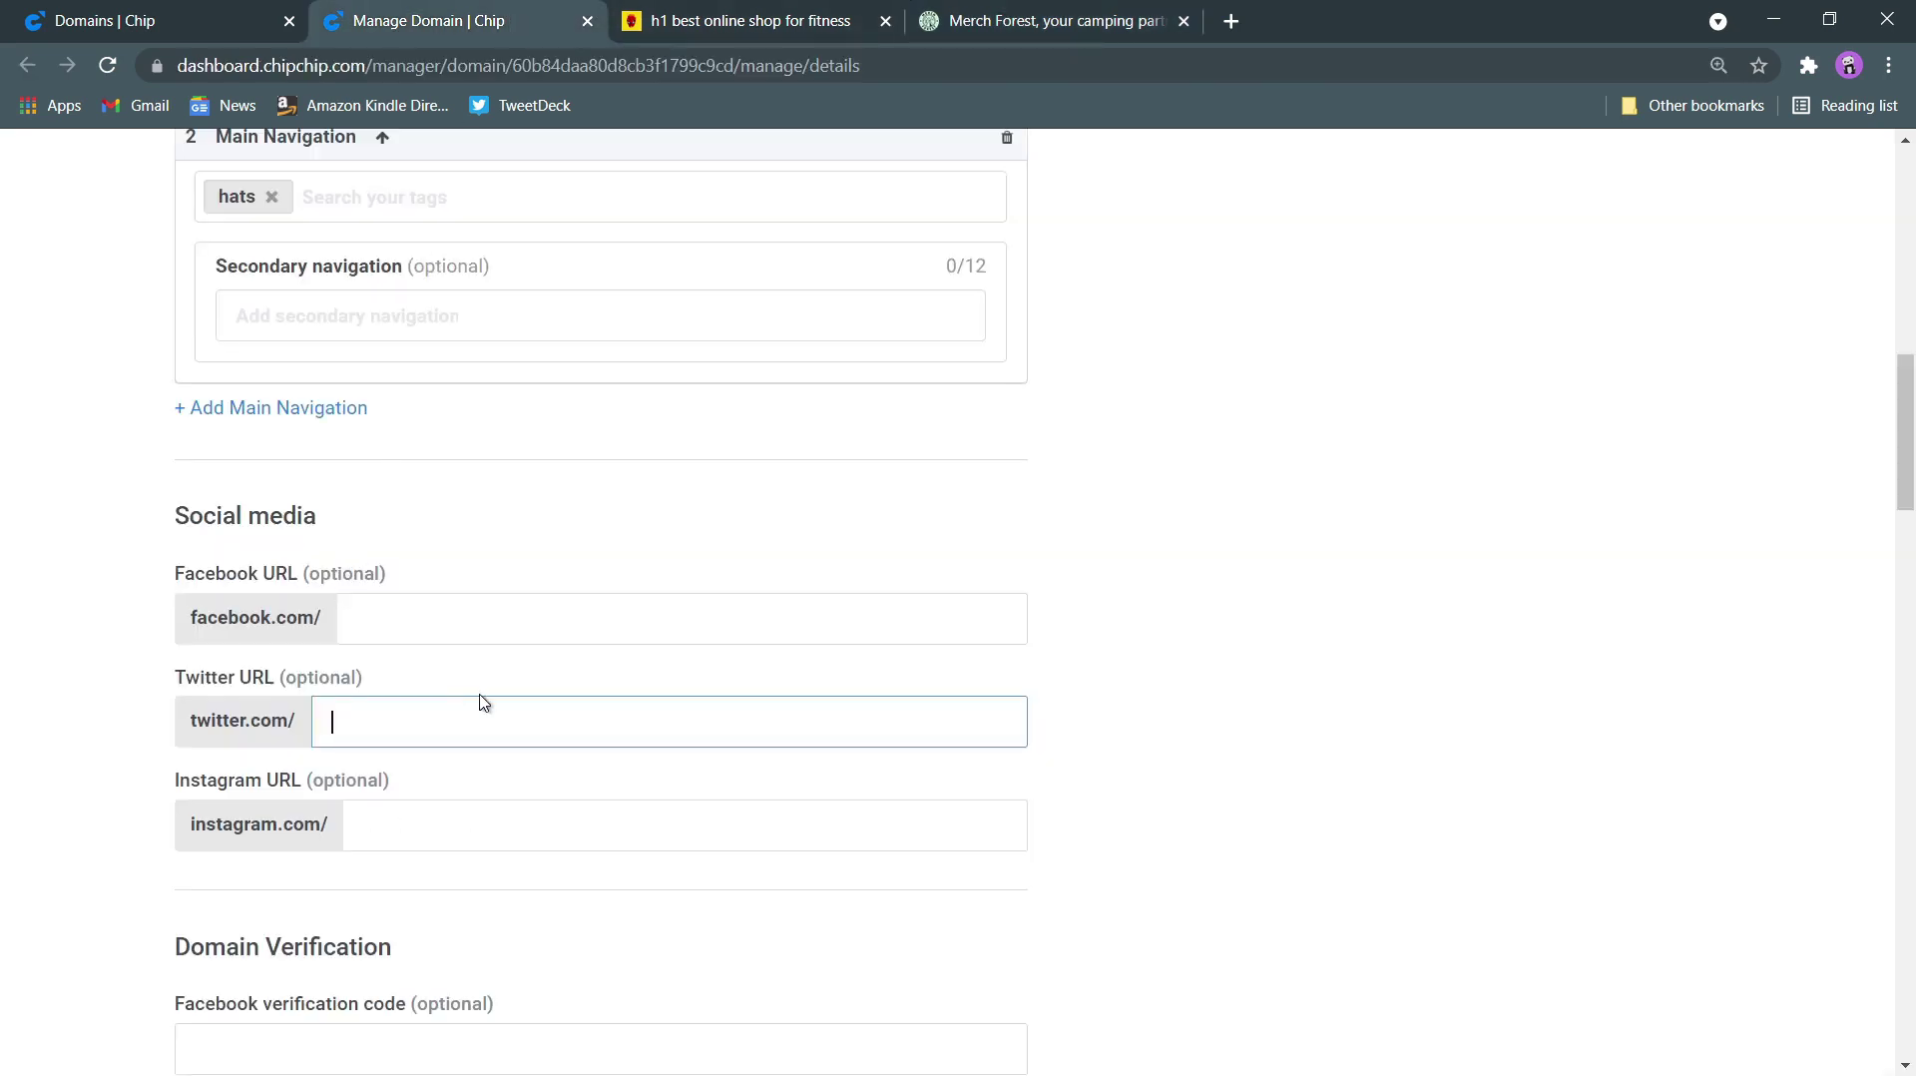
Examine the Domain Verification section and its Facebook verification code field
scroll(846, 774, "down", 4)
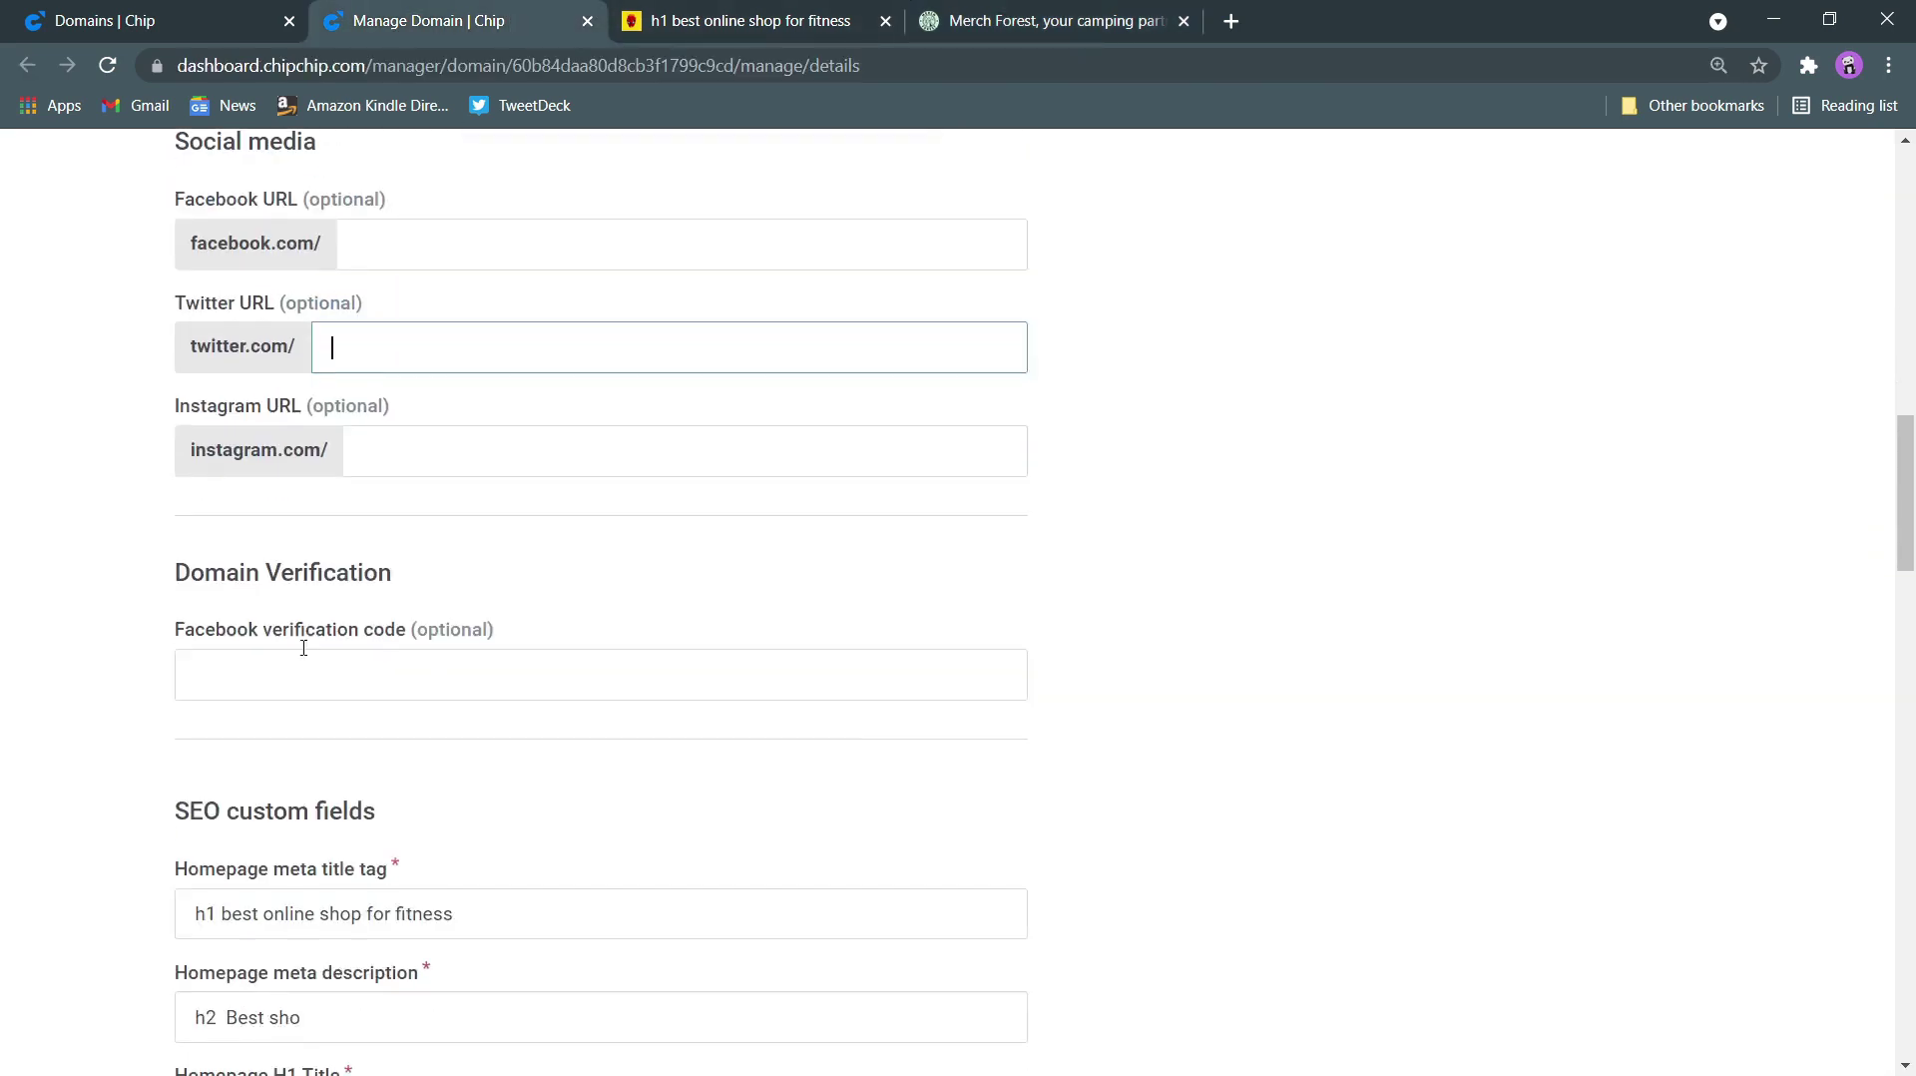
left_click(184, 567)
left_click_drag(185, 567, 404, 580)
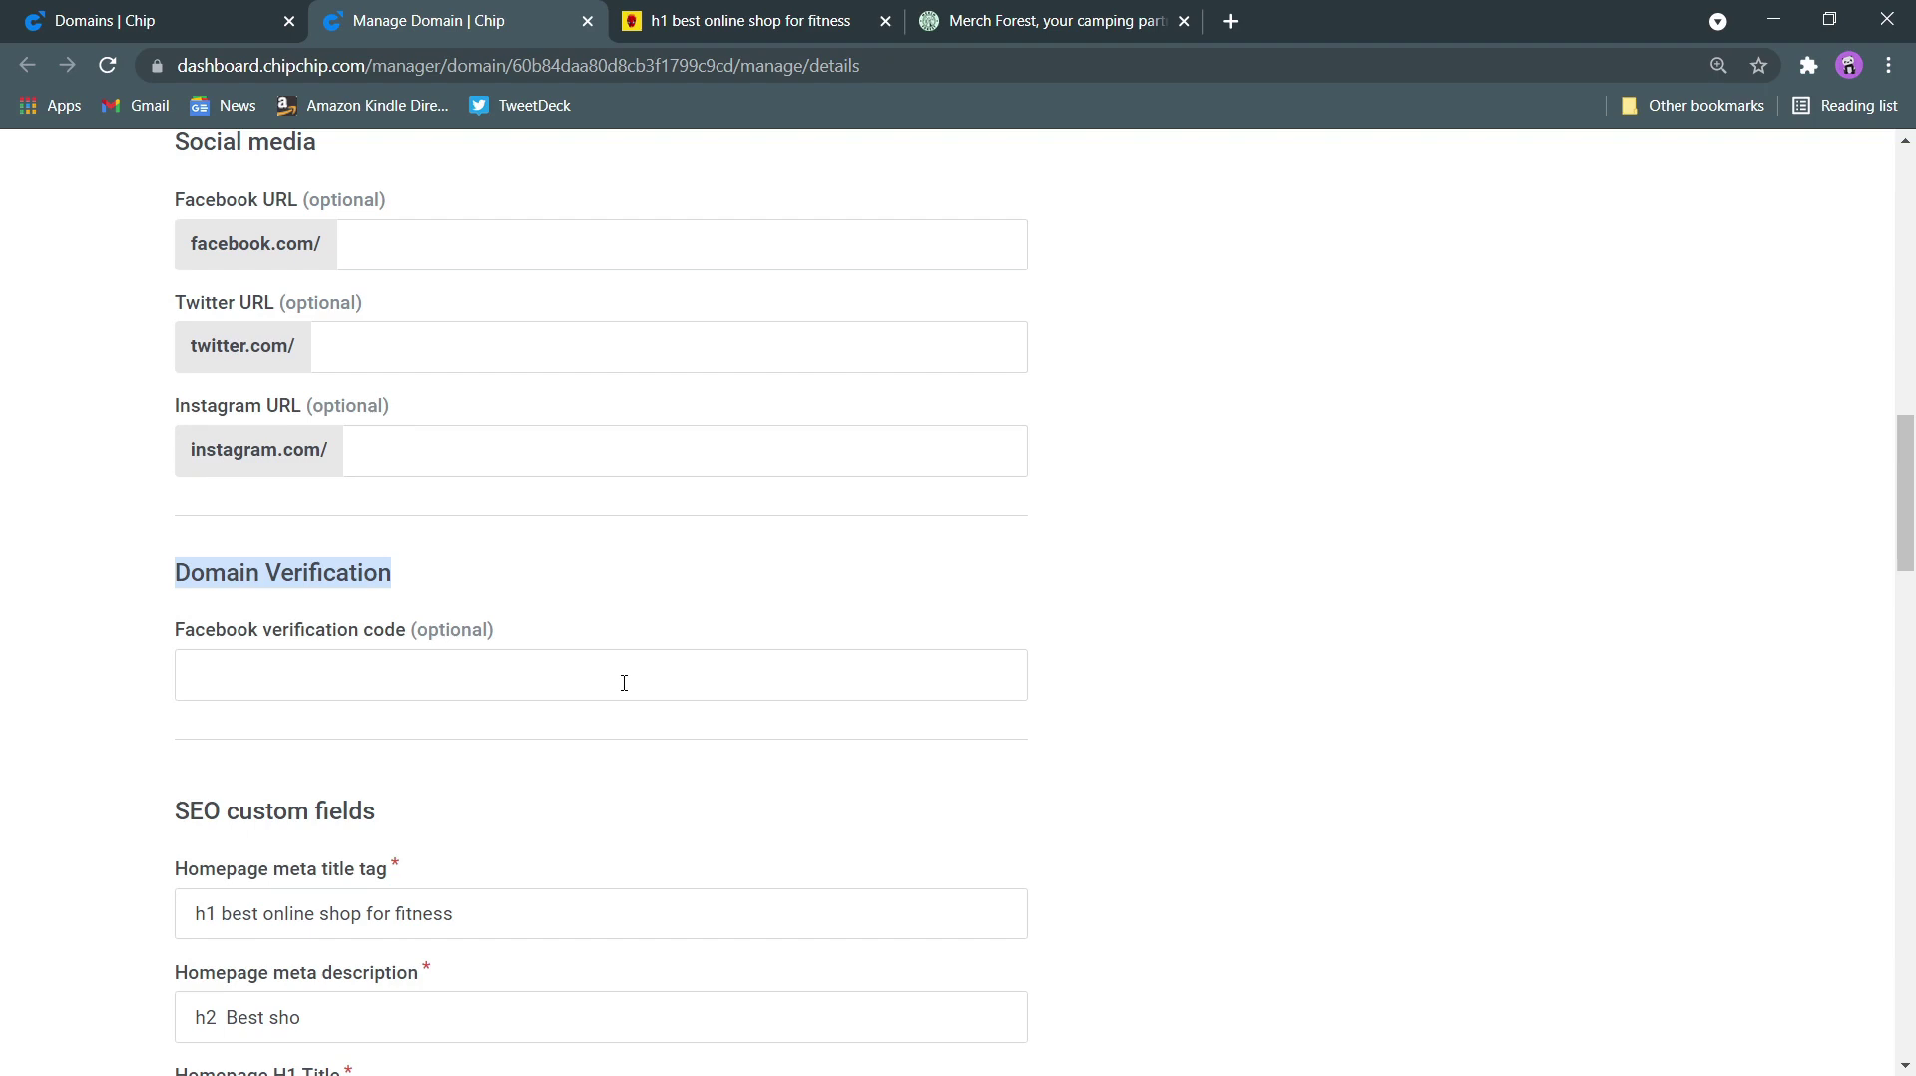
left_click(234, 676)
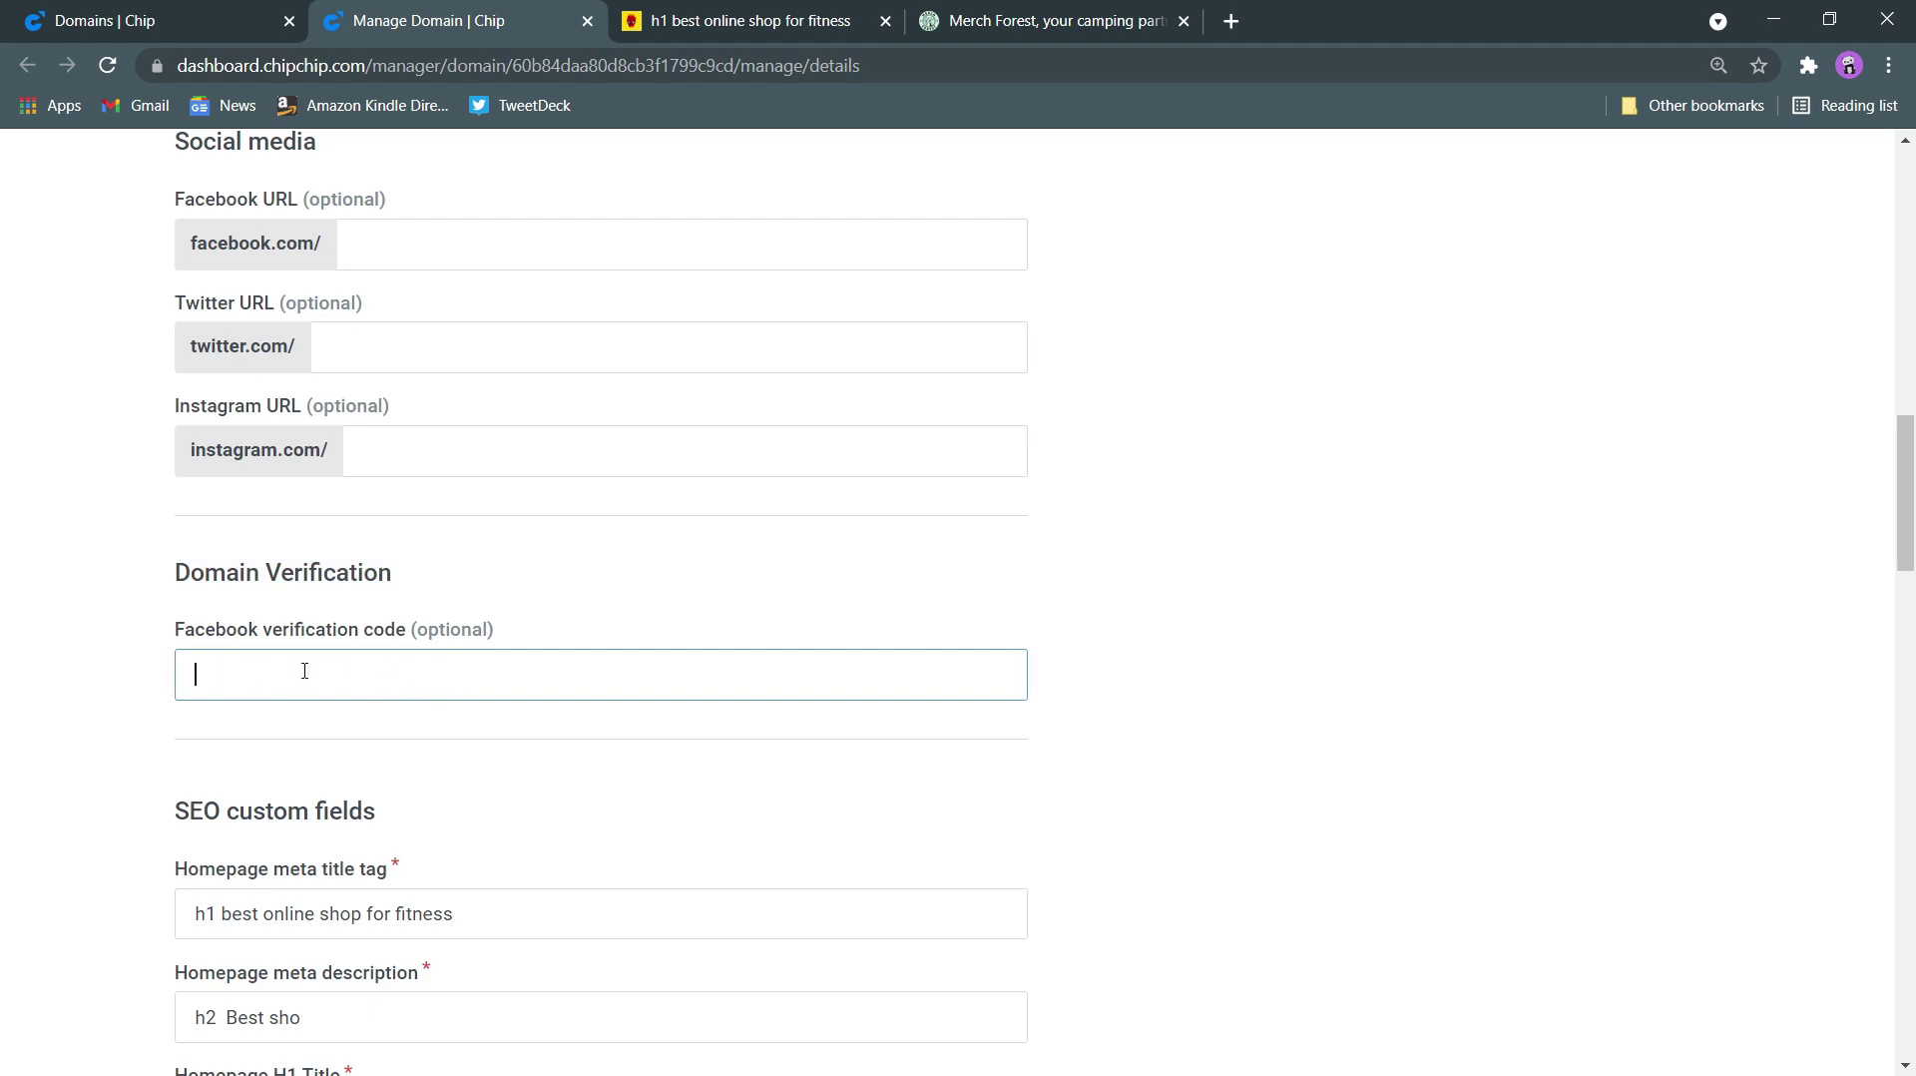
scroll(305, 670, "down", 1)
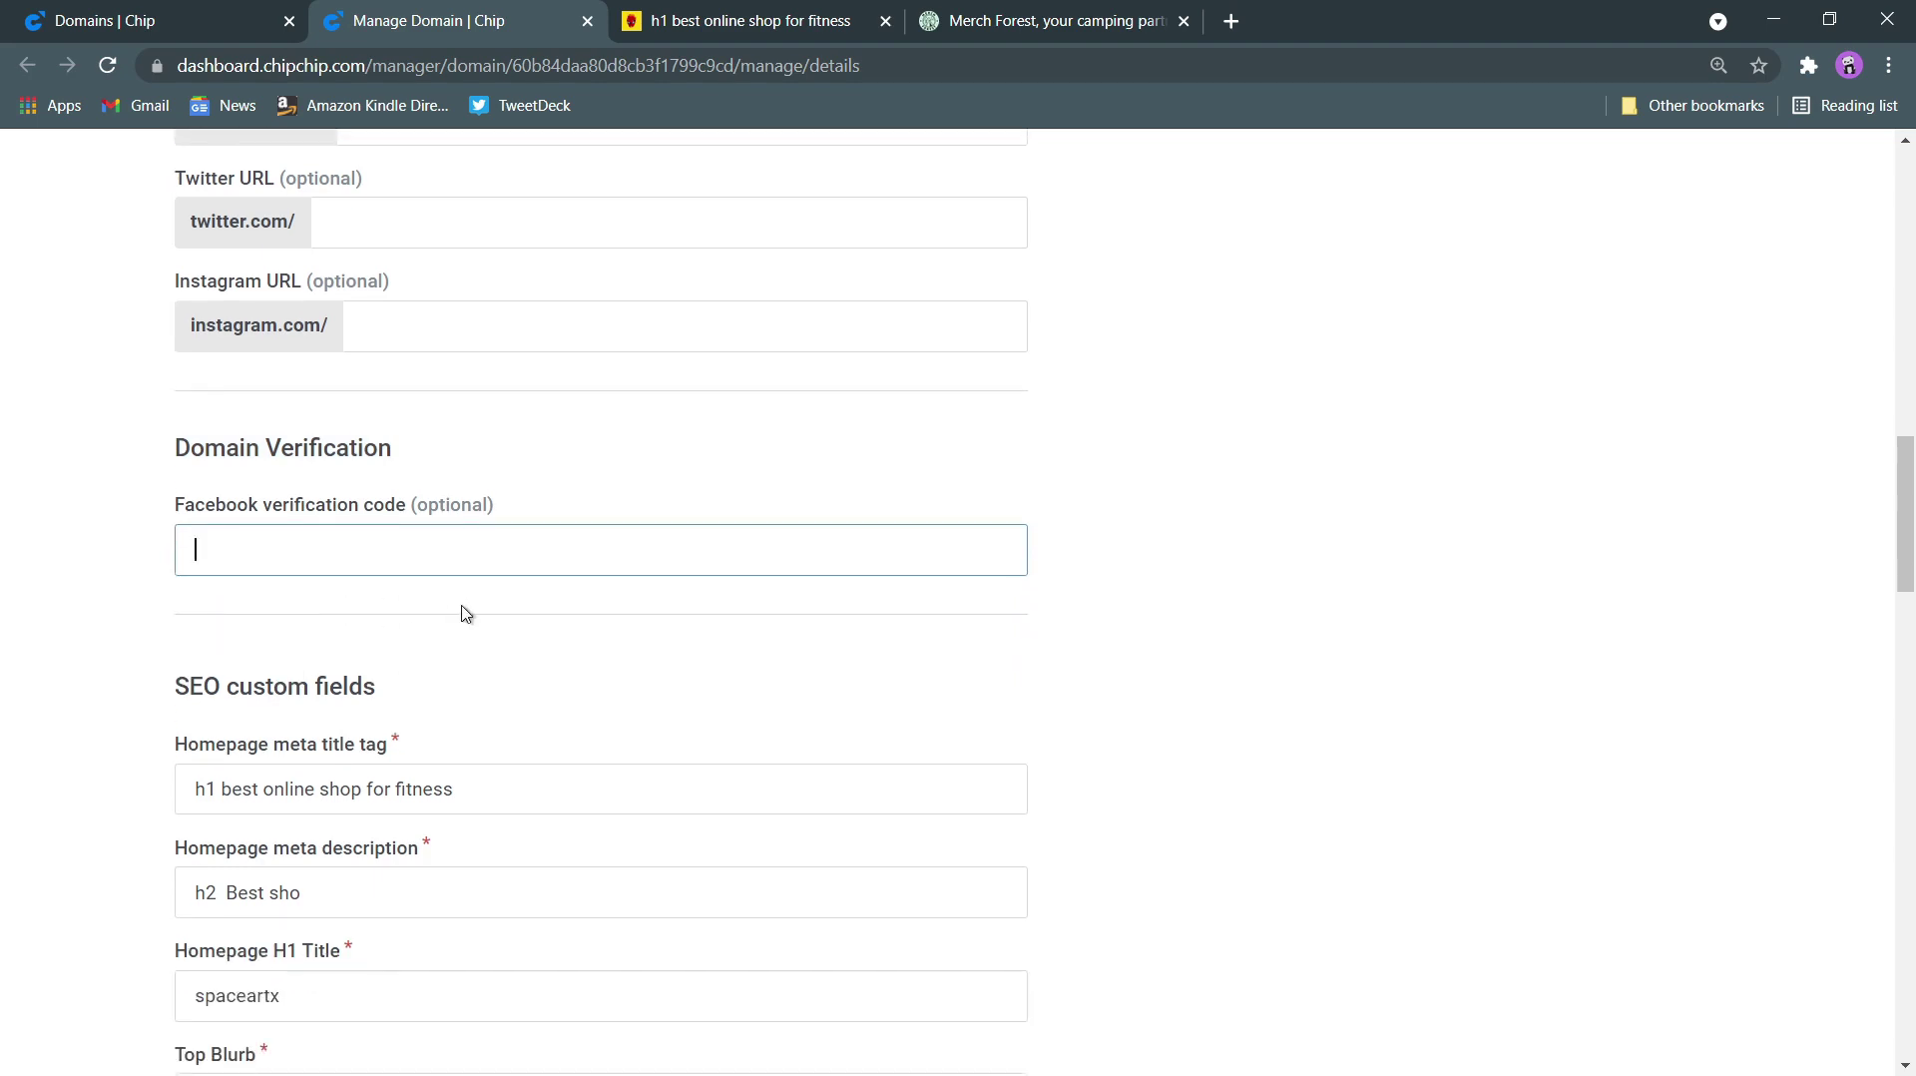
Open flipkart.com in a new tab to compare its page title with the homepage meta title tag, and return to the domain details
scroll(463, 611, "down", 2)
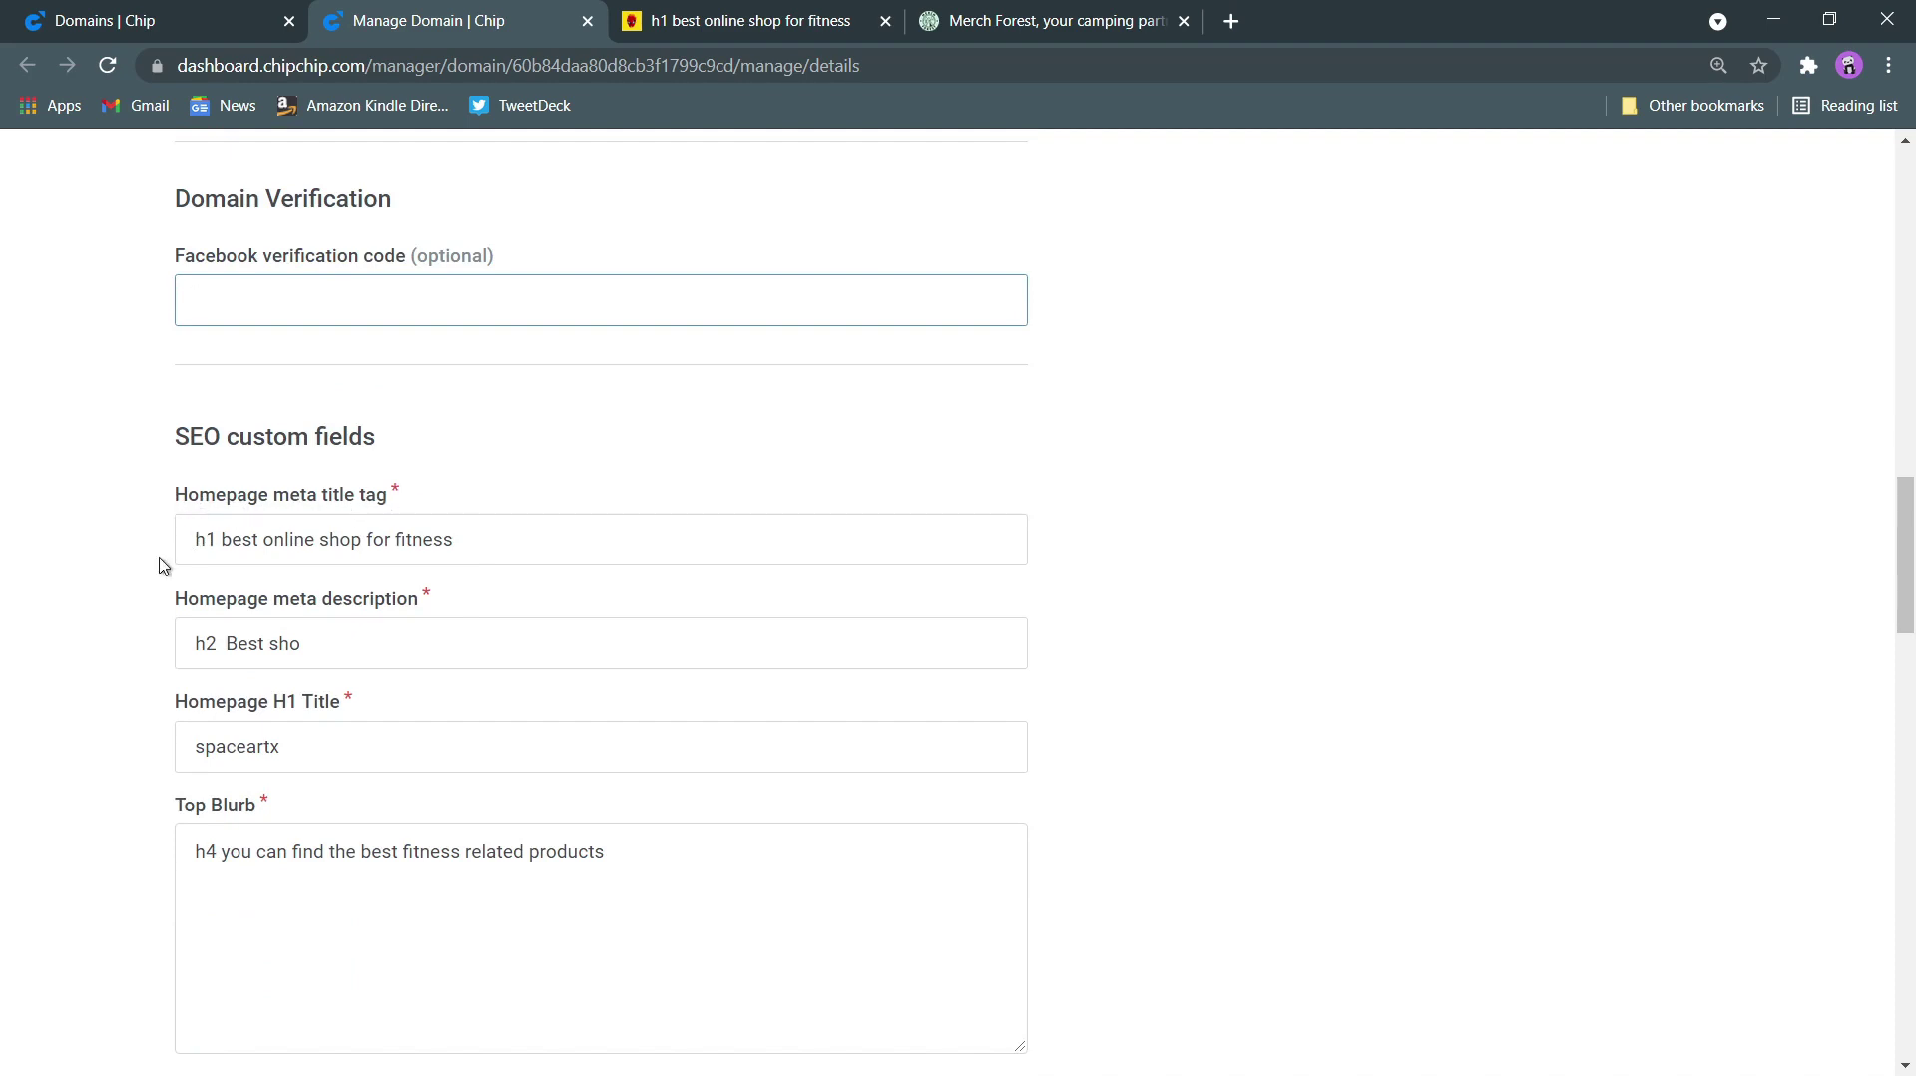
left_click_drag(206, 538, 473, 529)
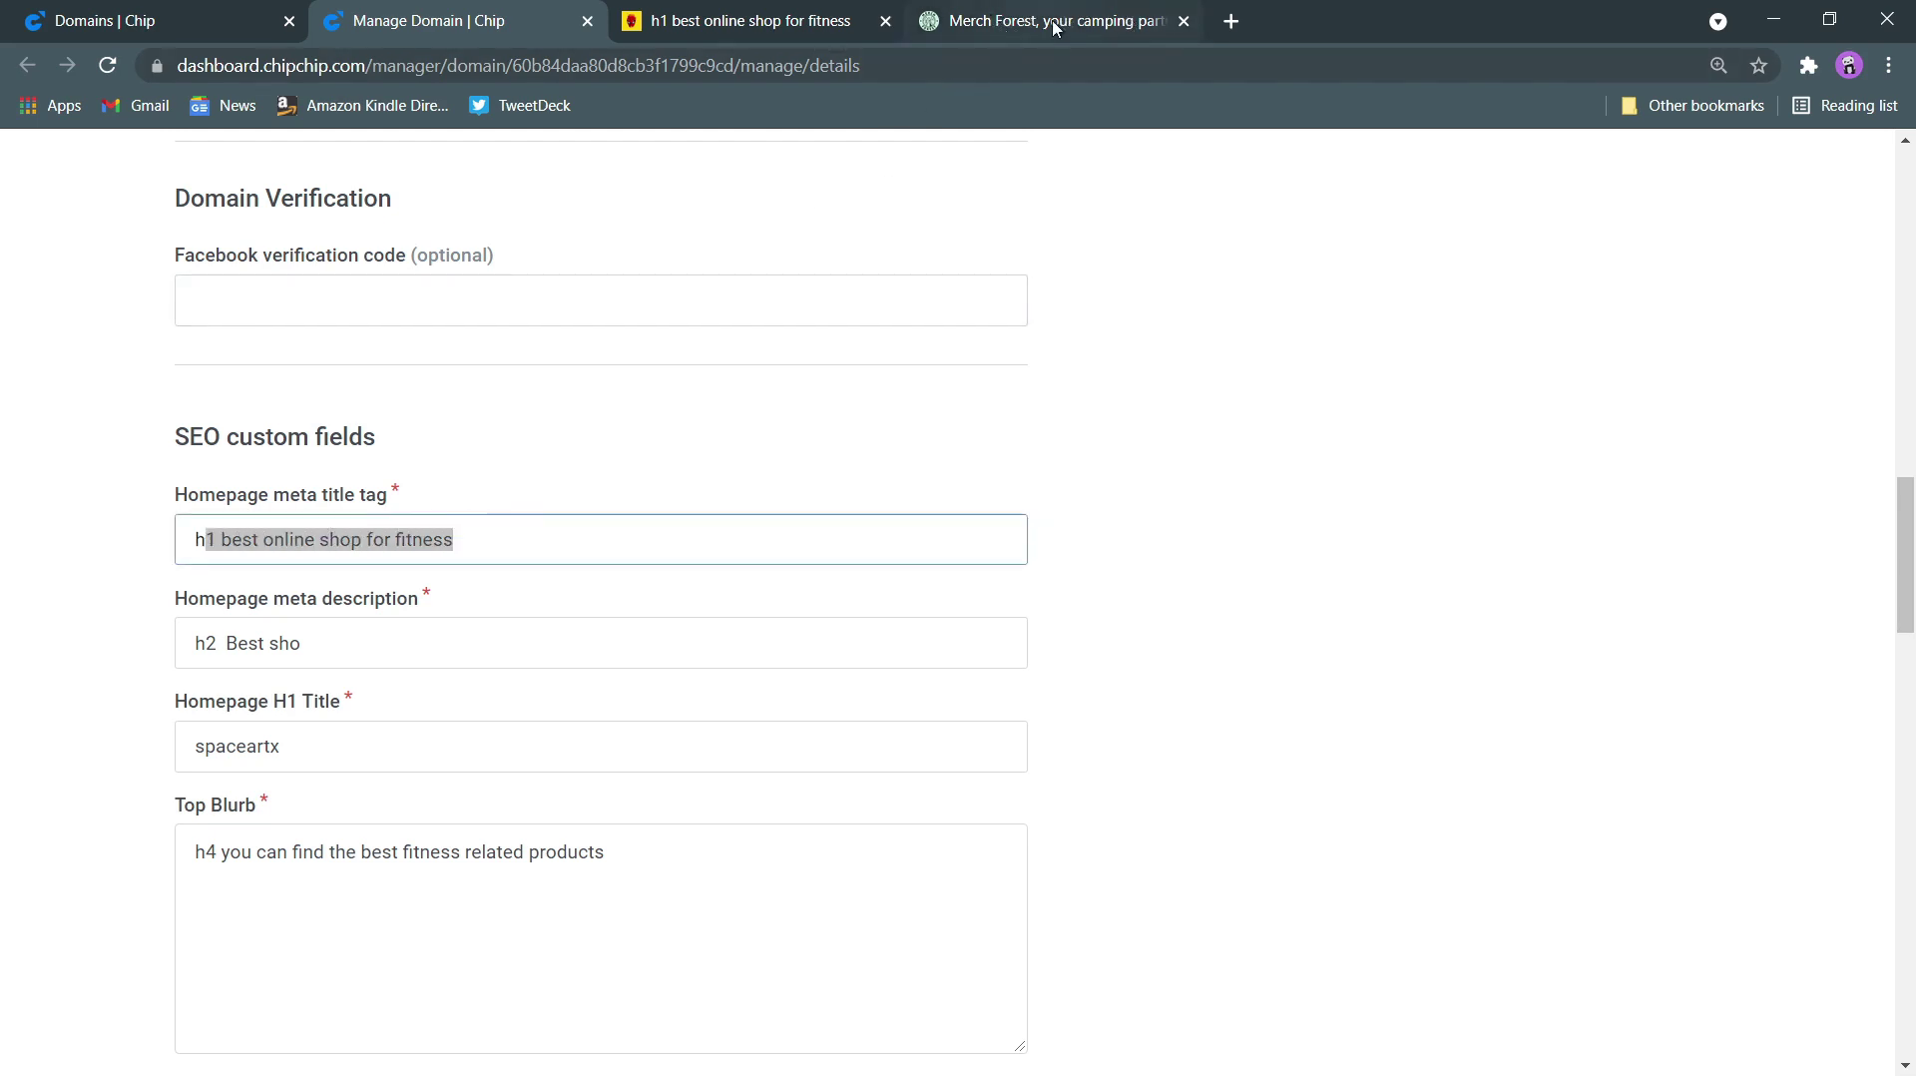
left_click(1238, 25)
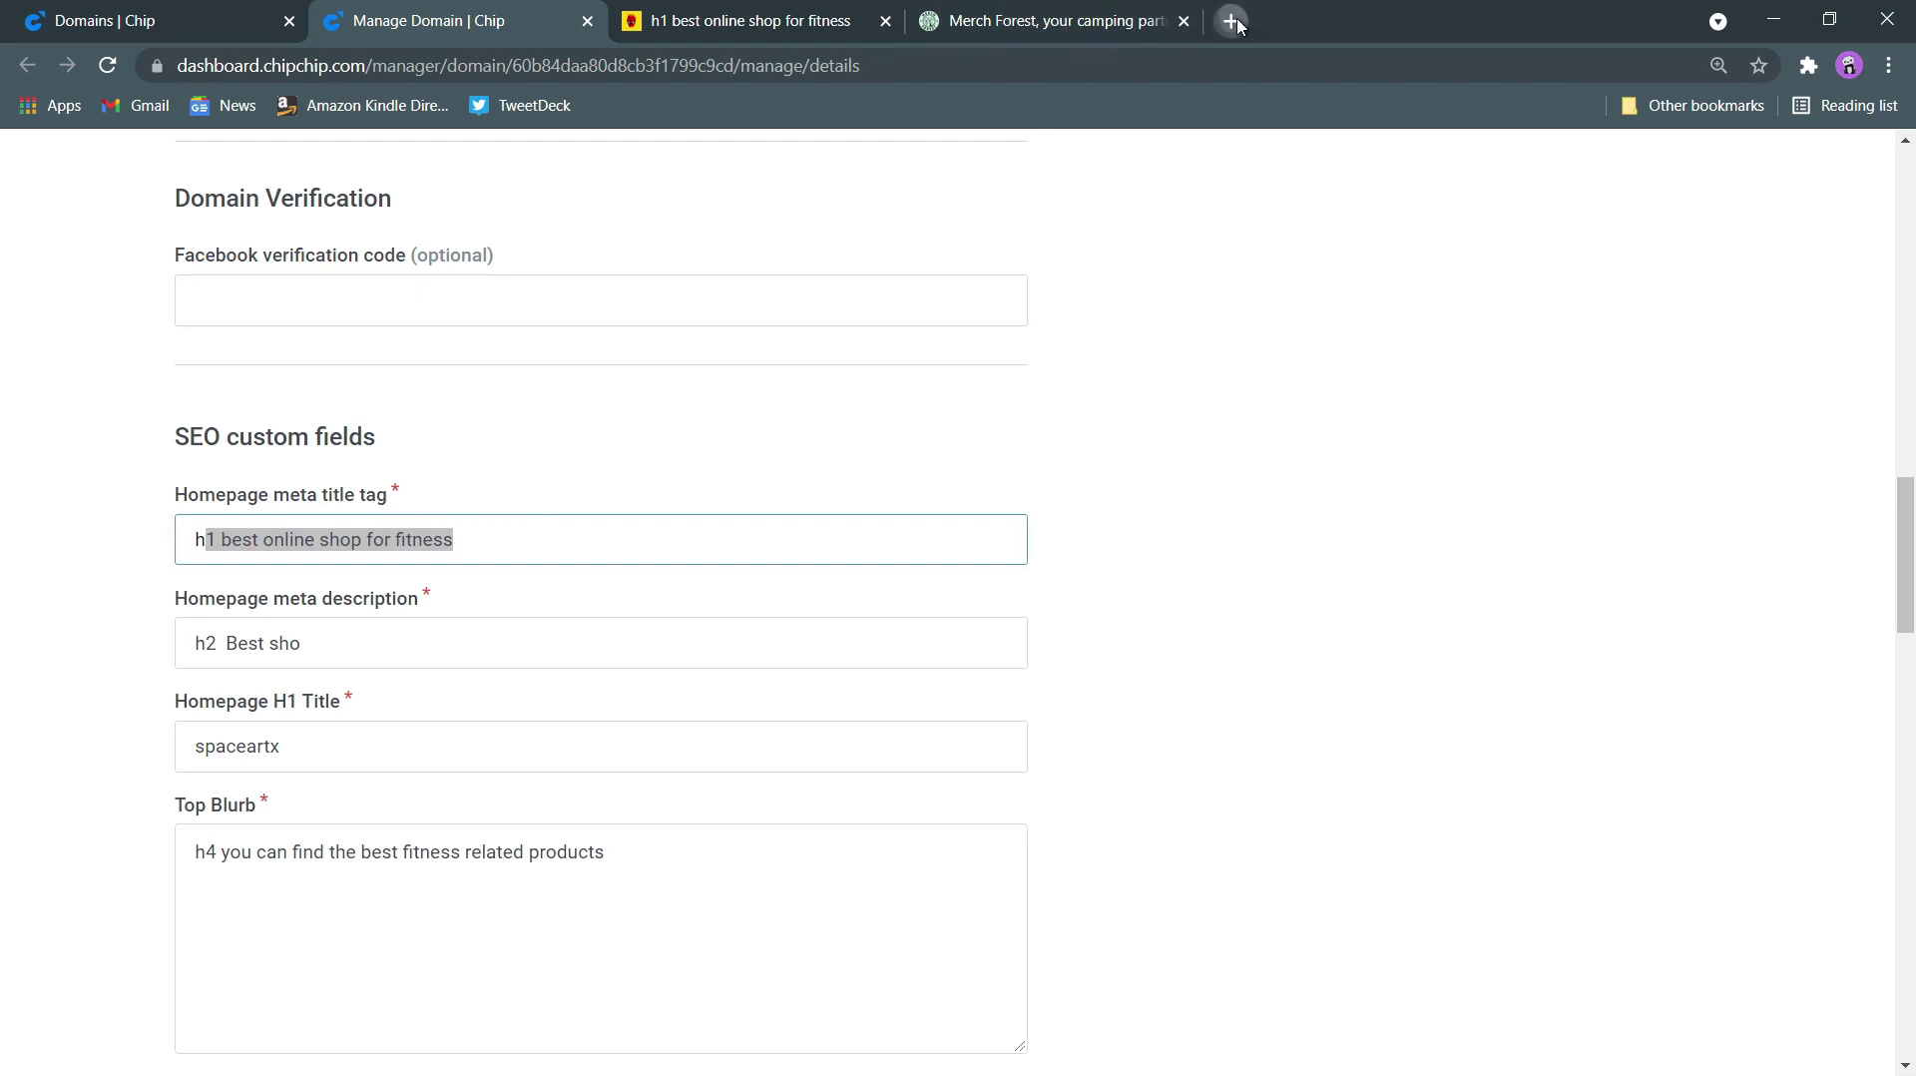
left_click(959, 77)
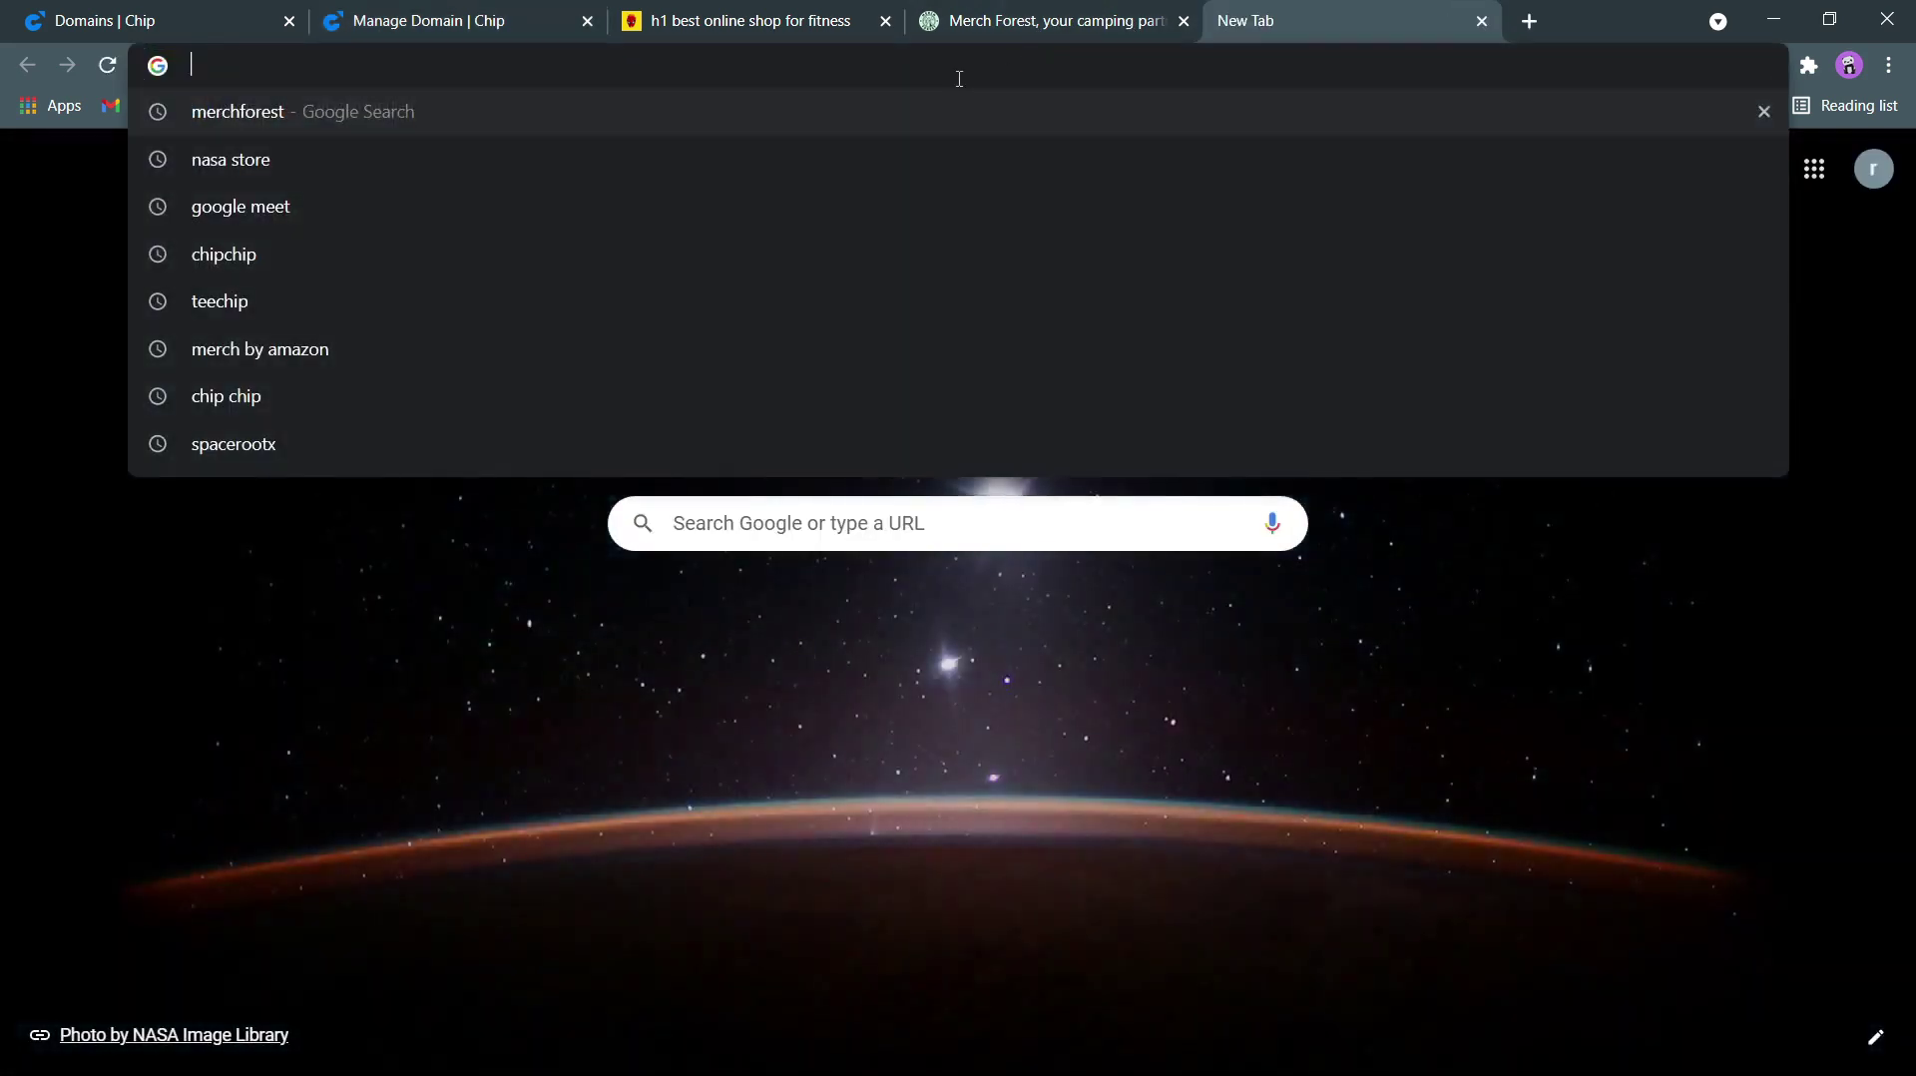
type("flipkart.com")
key("Return")
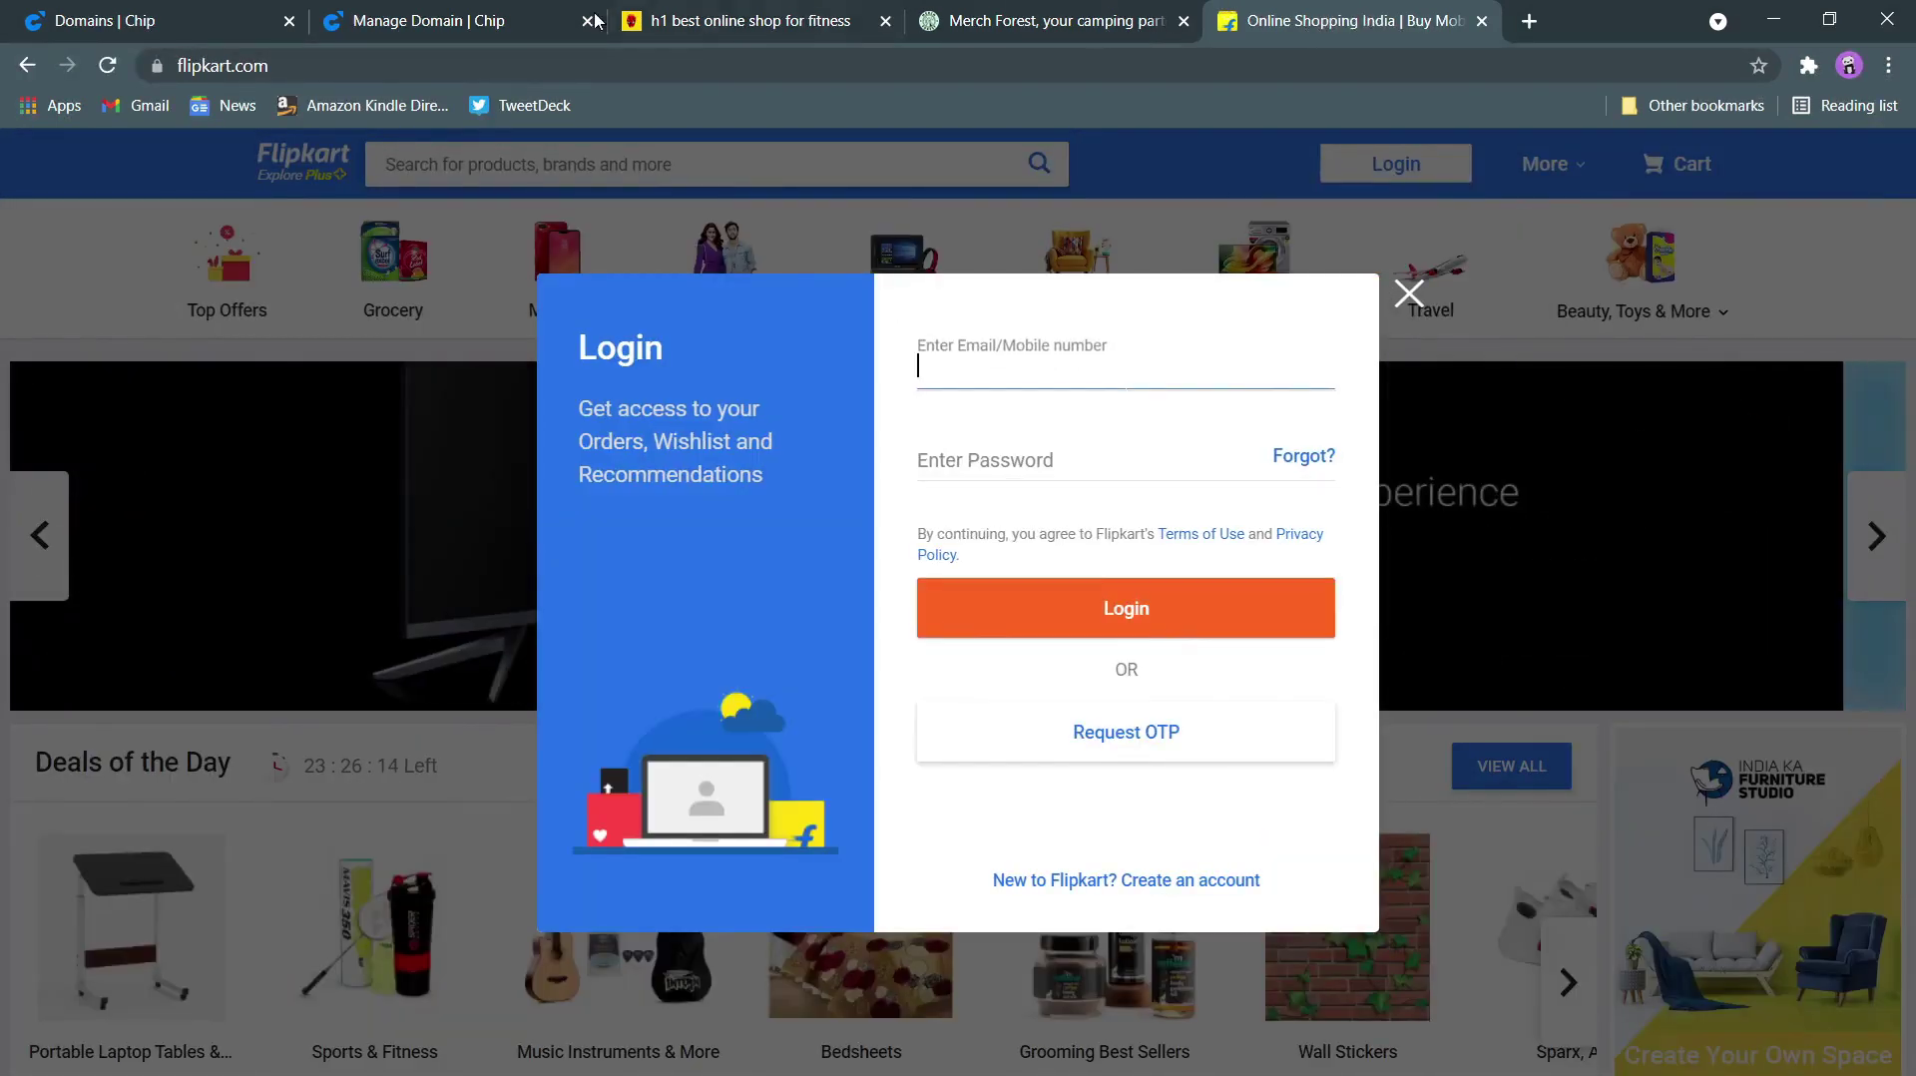
left_click(414, 25)
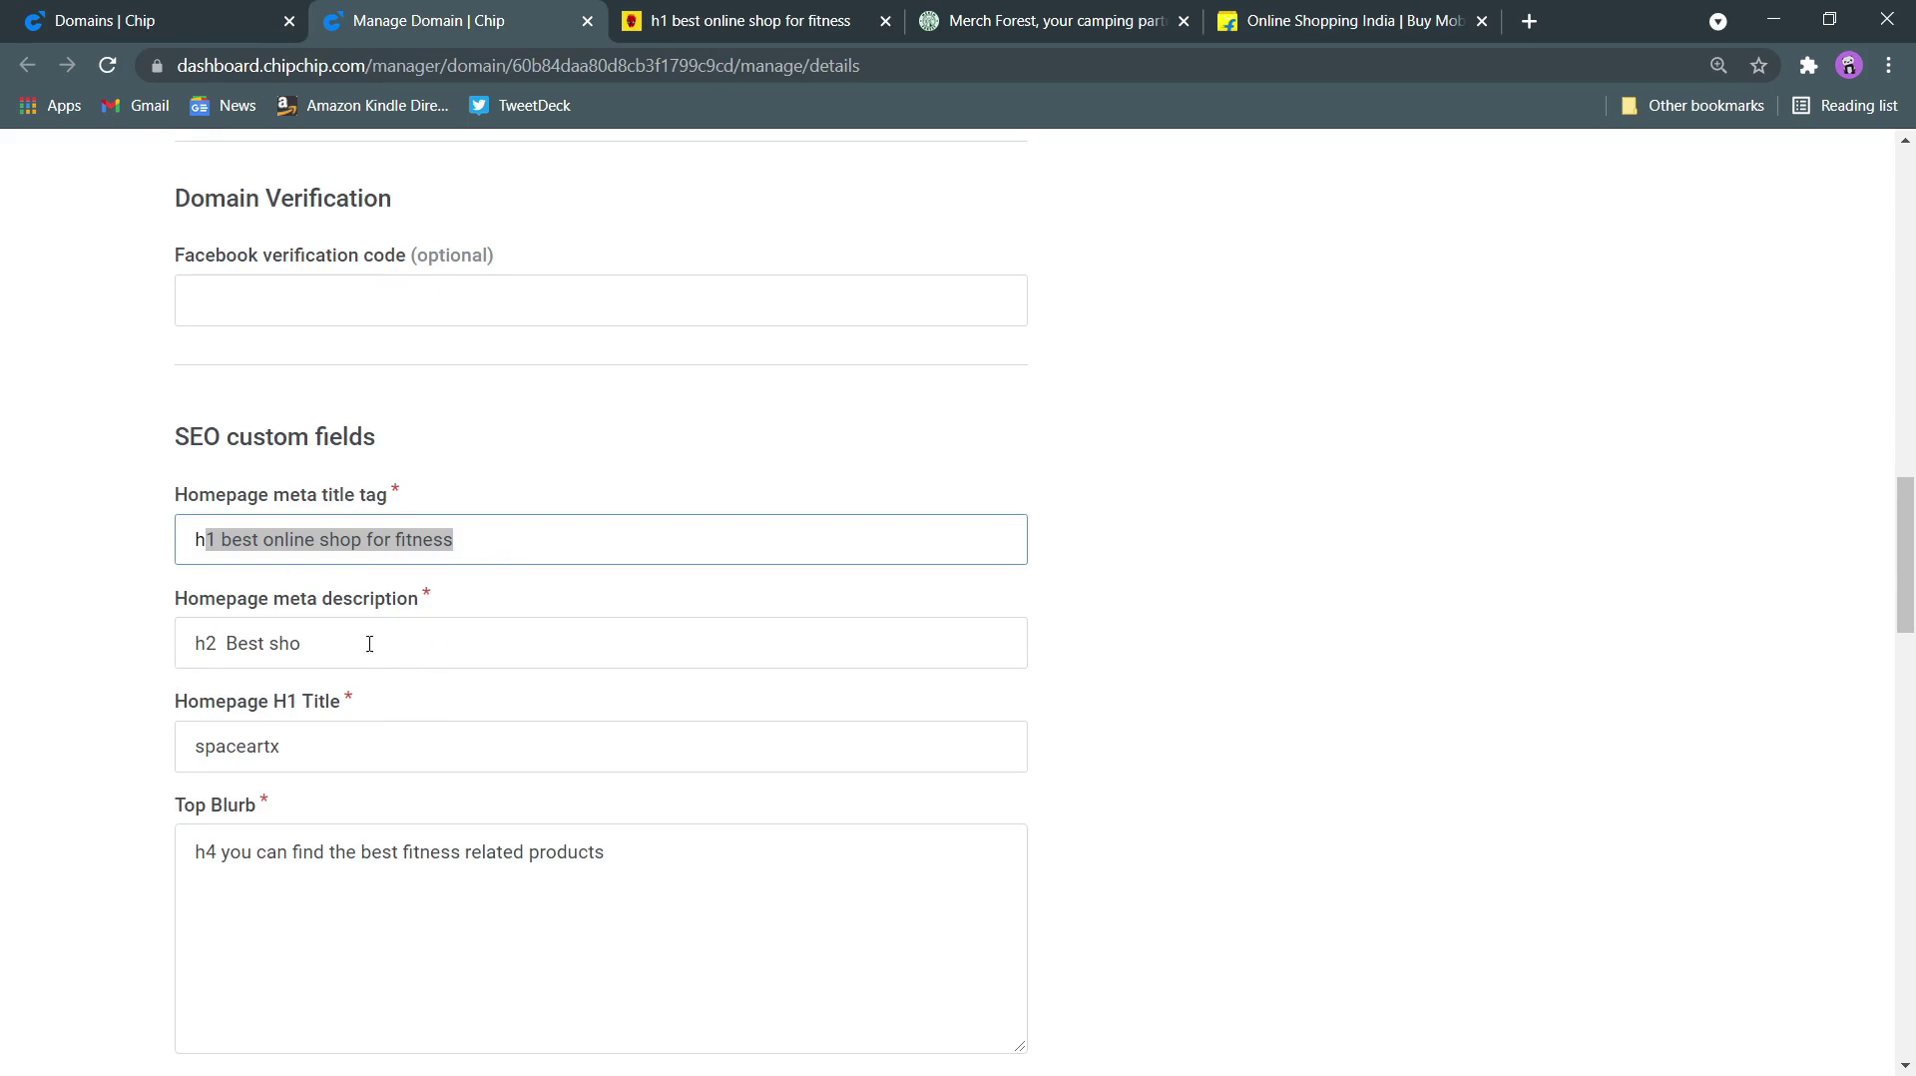
Open a new browser tab for a web search
left_click(1529, 21)
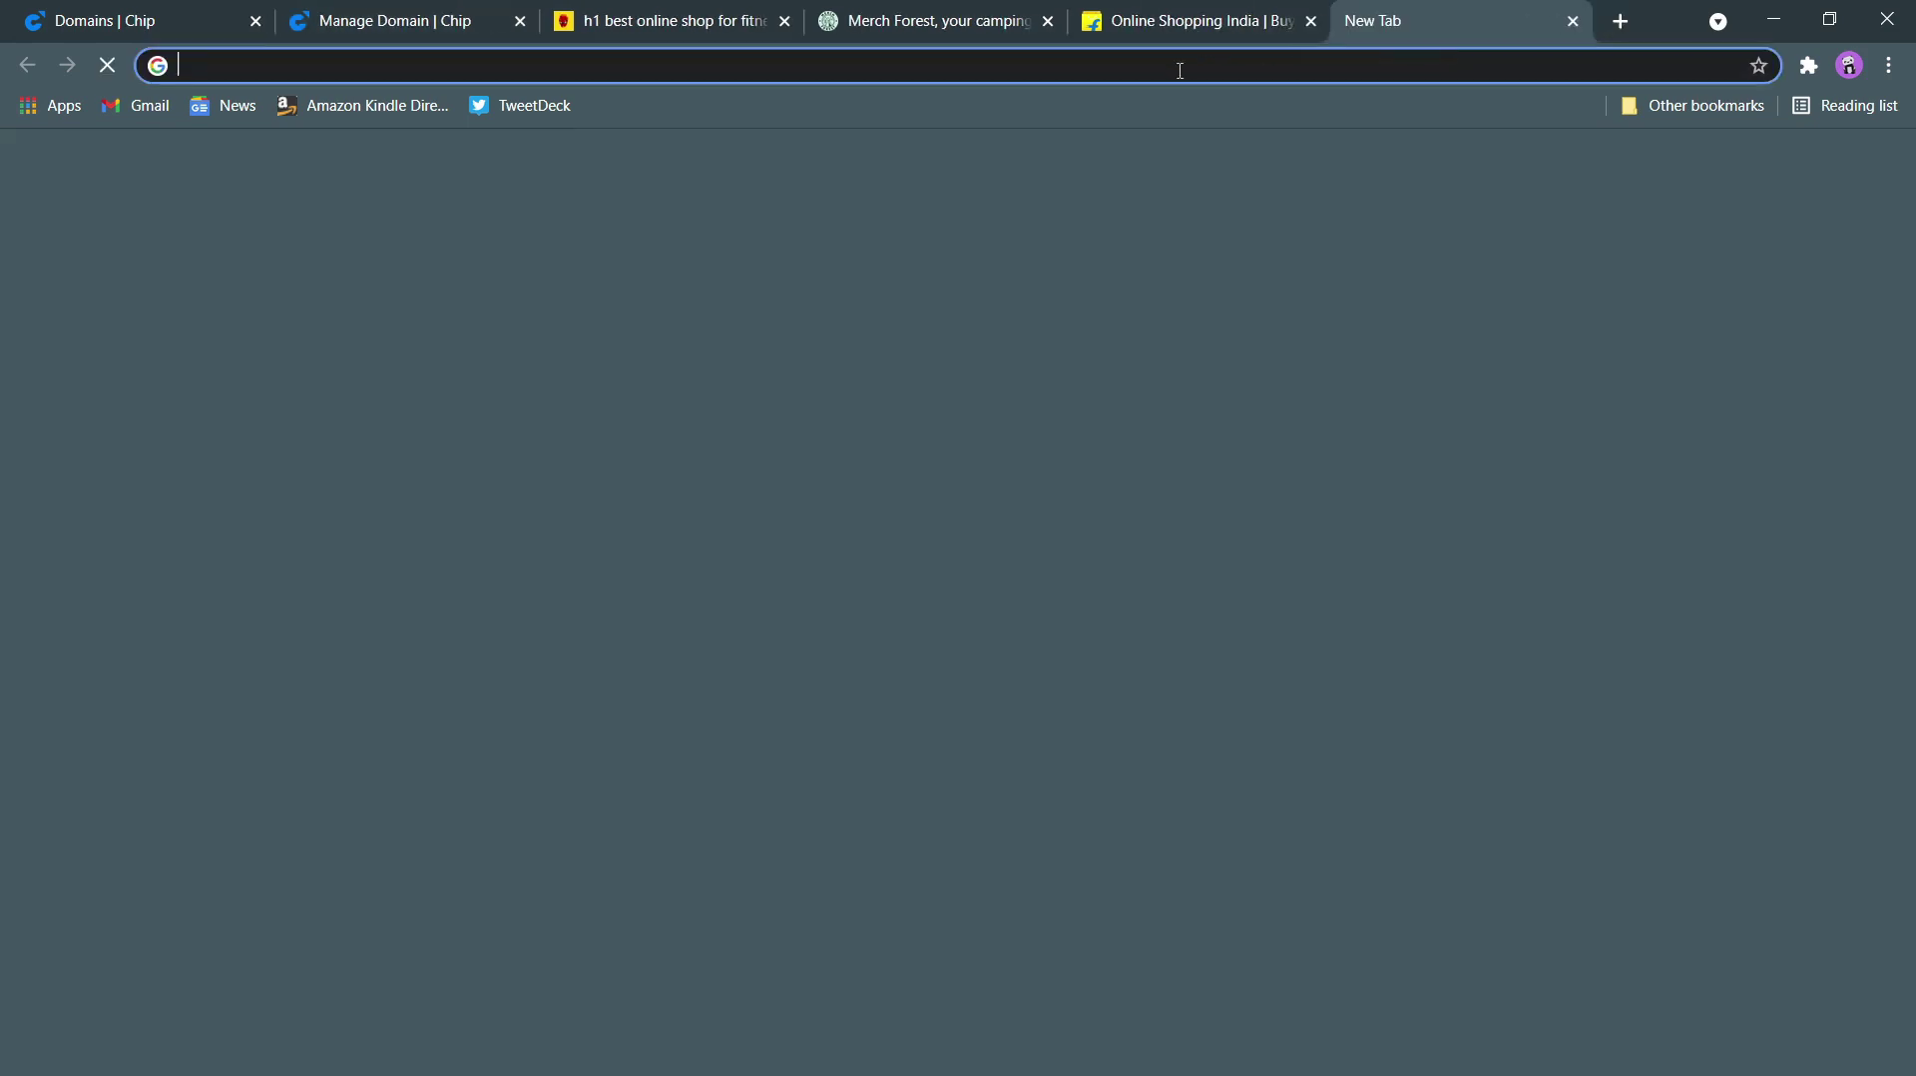
left_click(1178, 66)
type("goll")
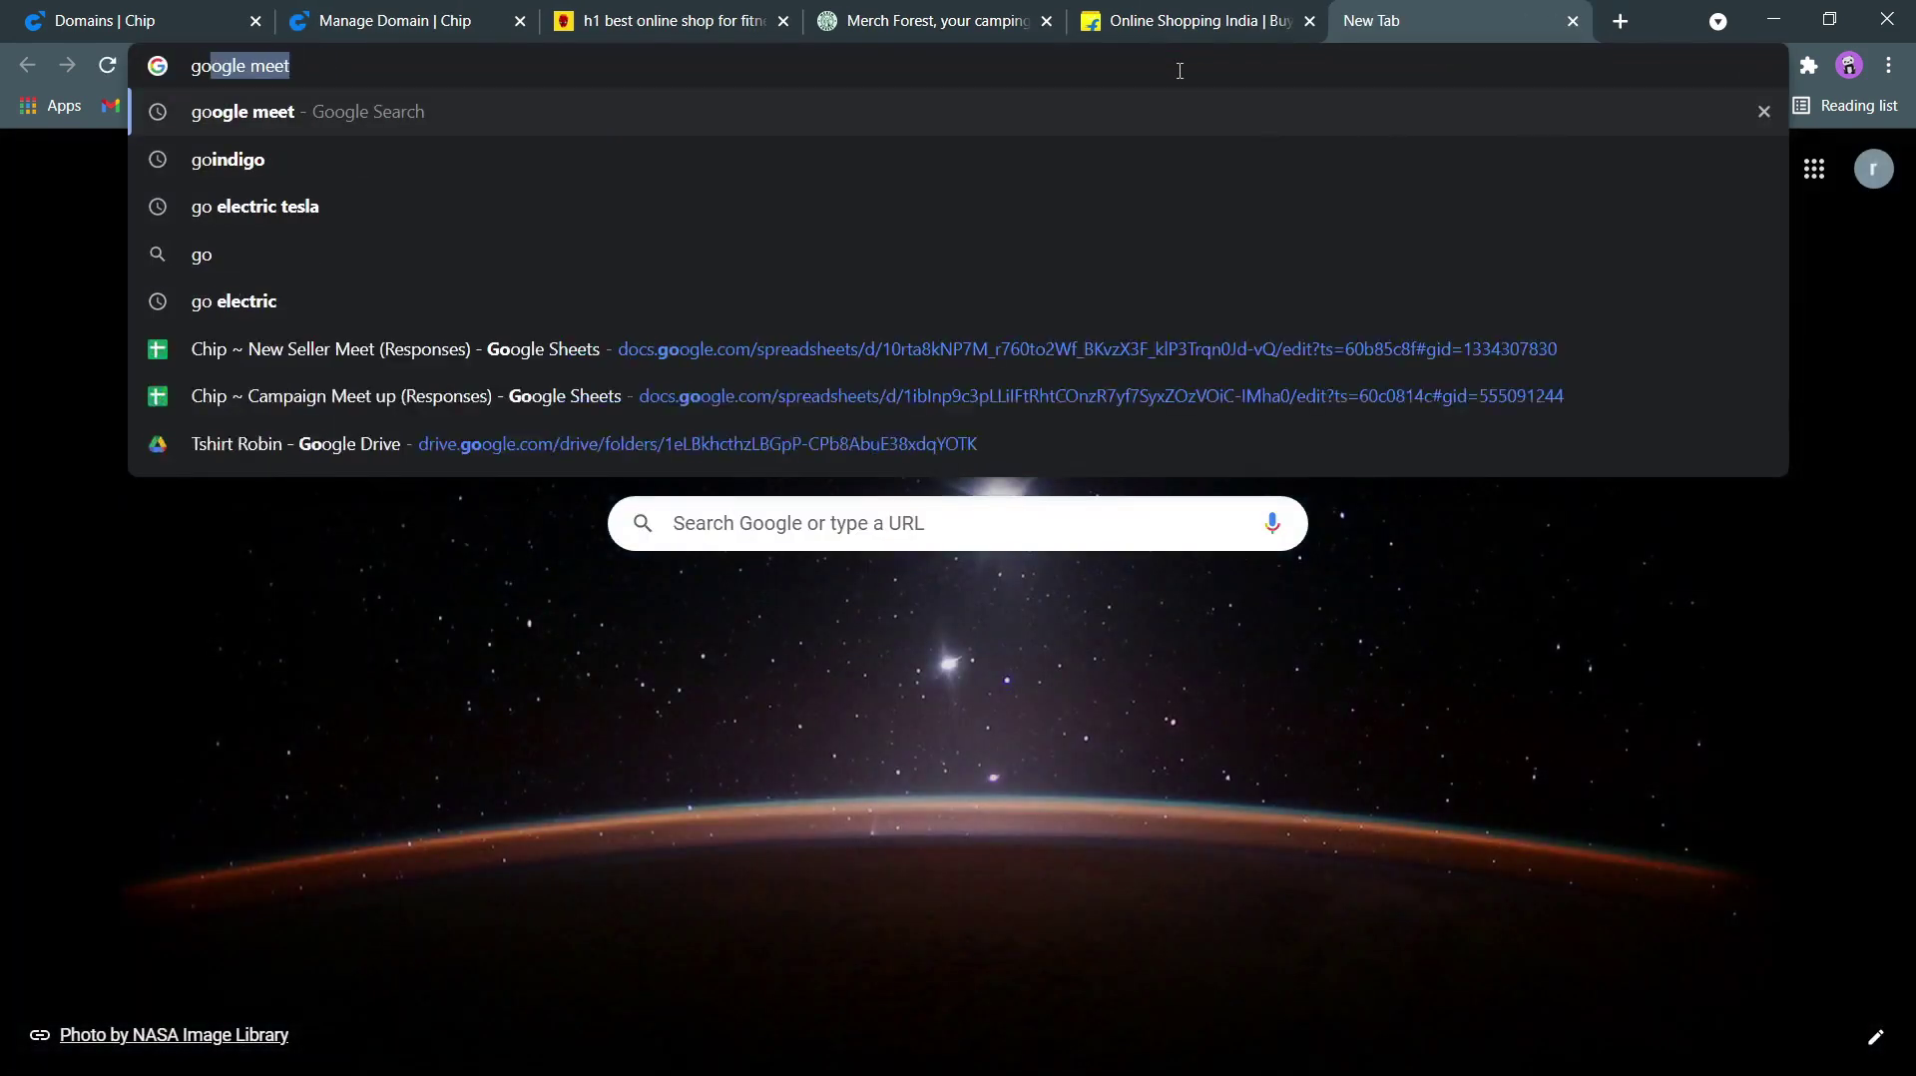
key("BackSpace")
key("BackSpace")
key("BackSpace")
key("BackSpace")
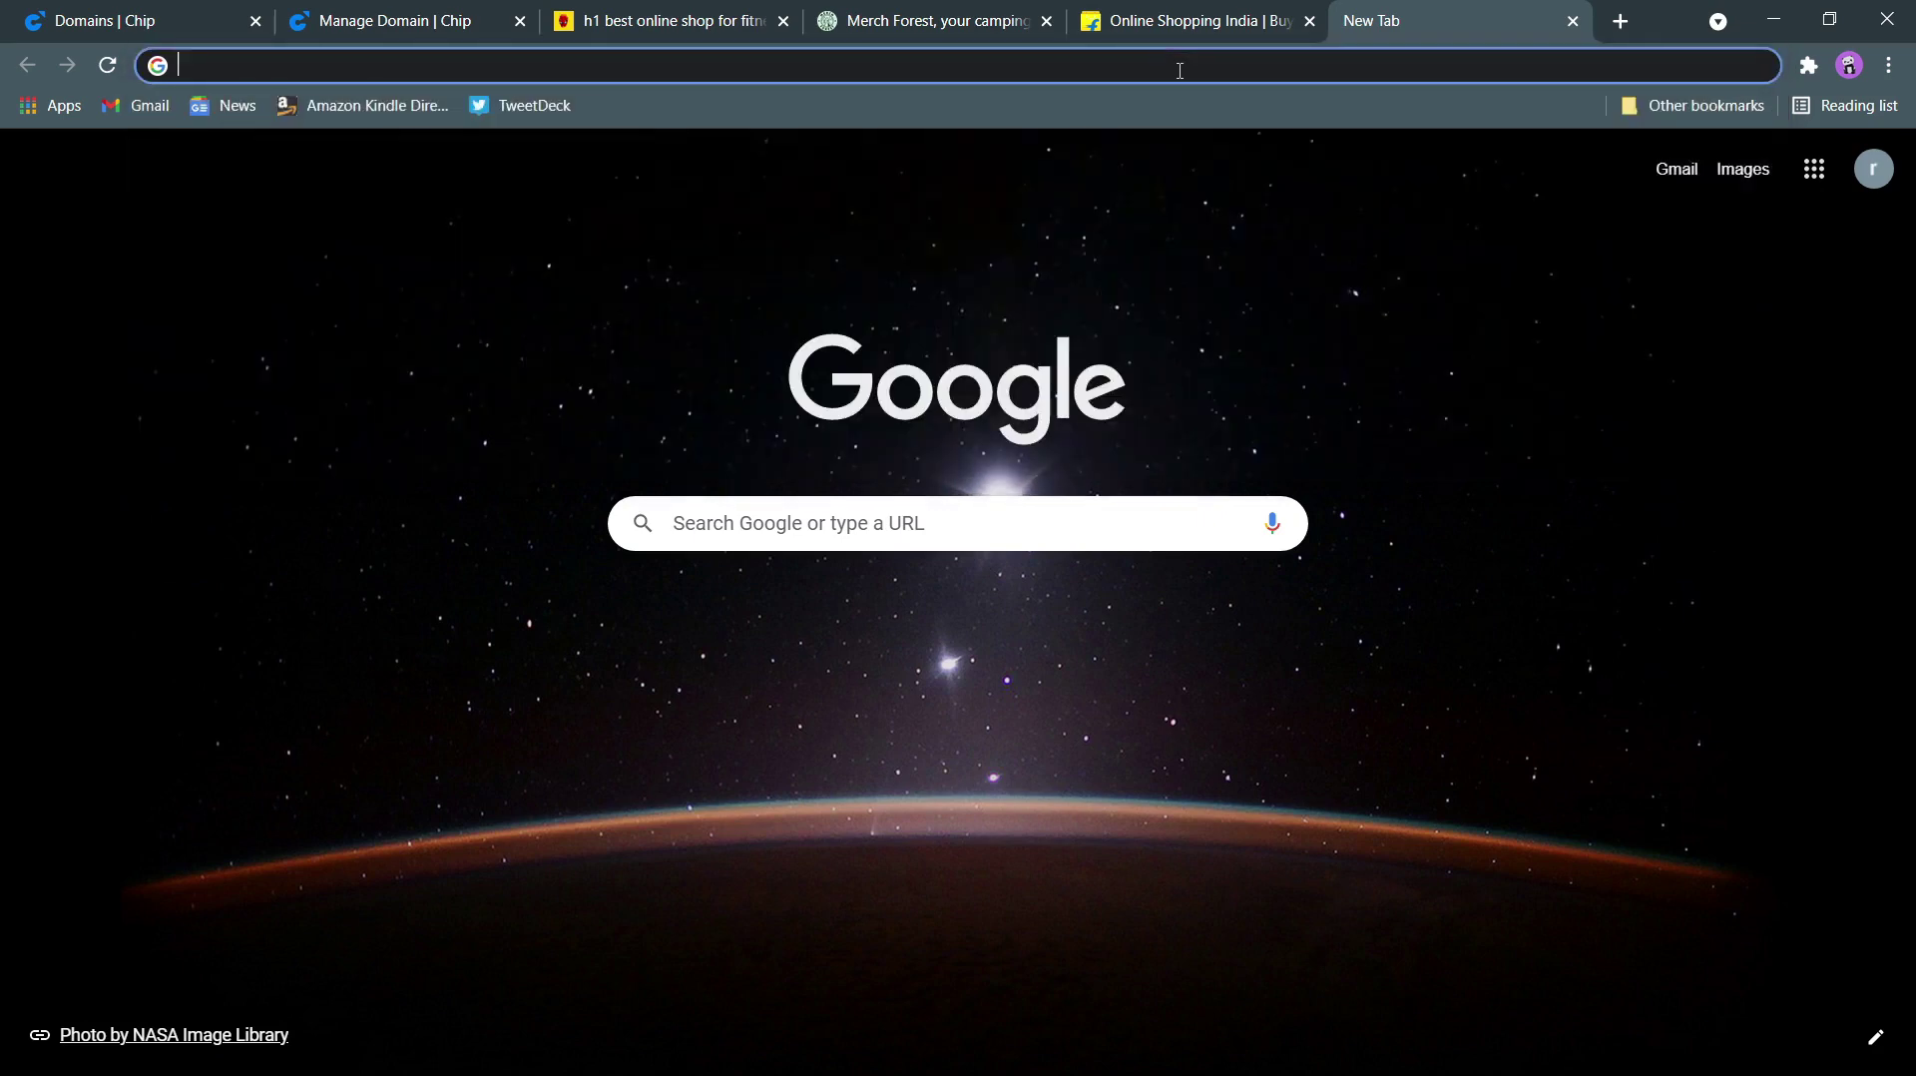
Search Google for teechip, look through the results, and return to the SEO custom fields of the domain details
type("tee")
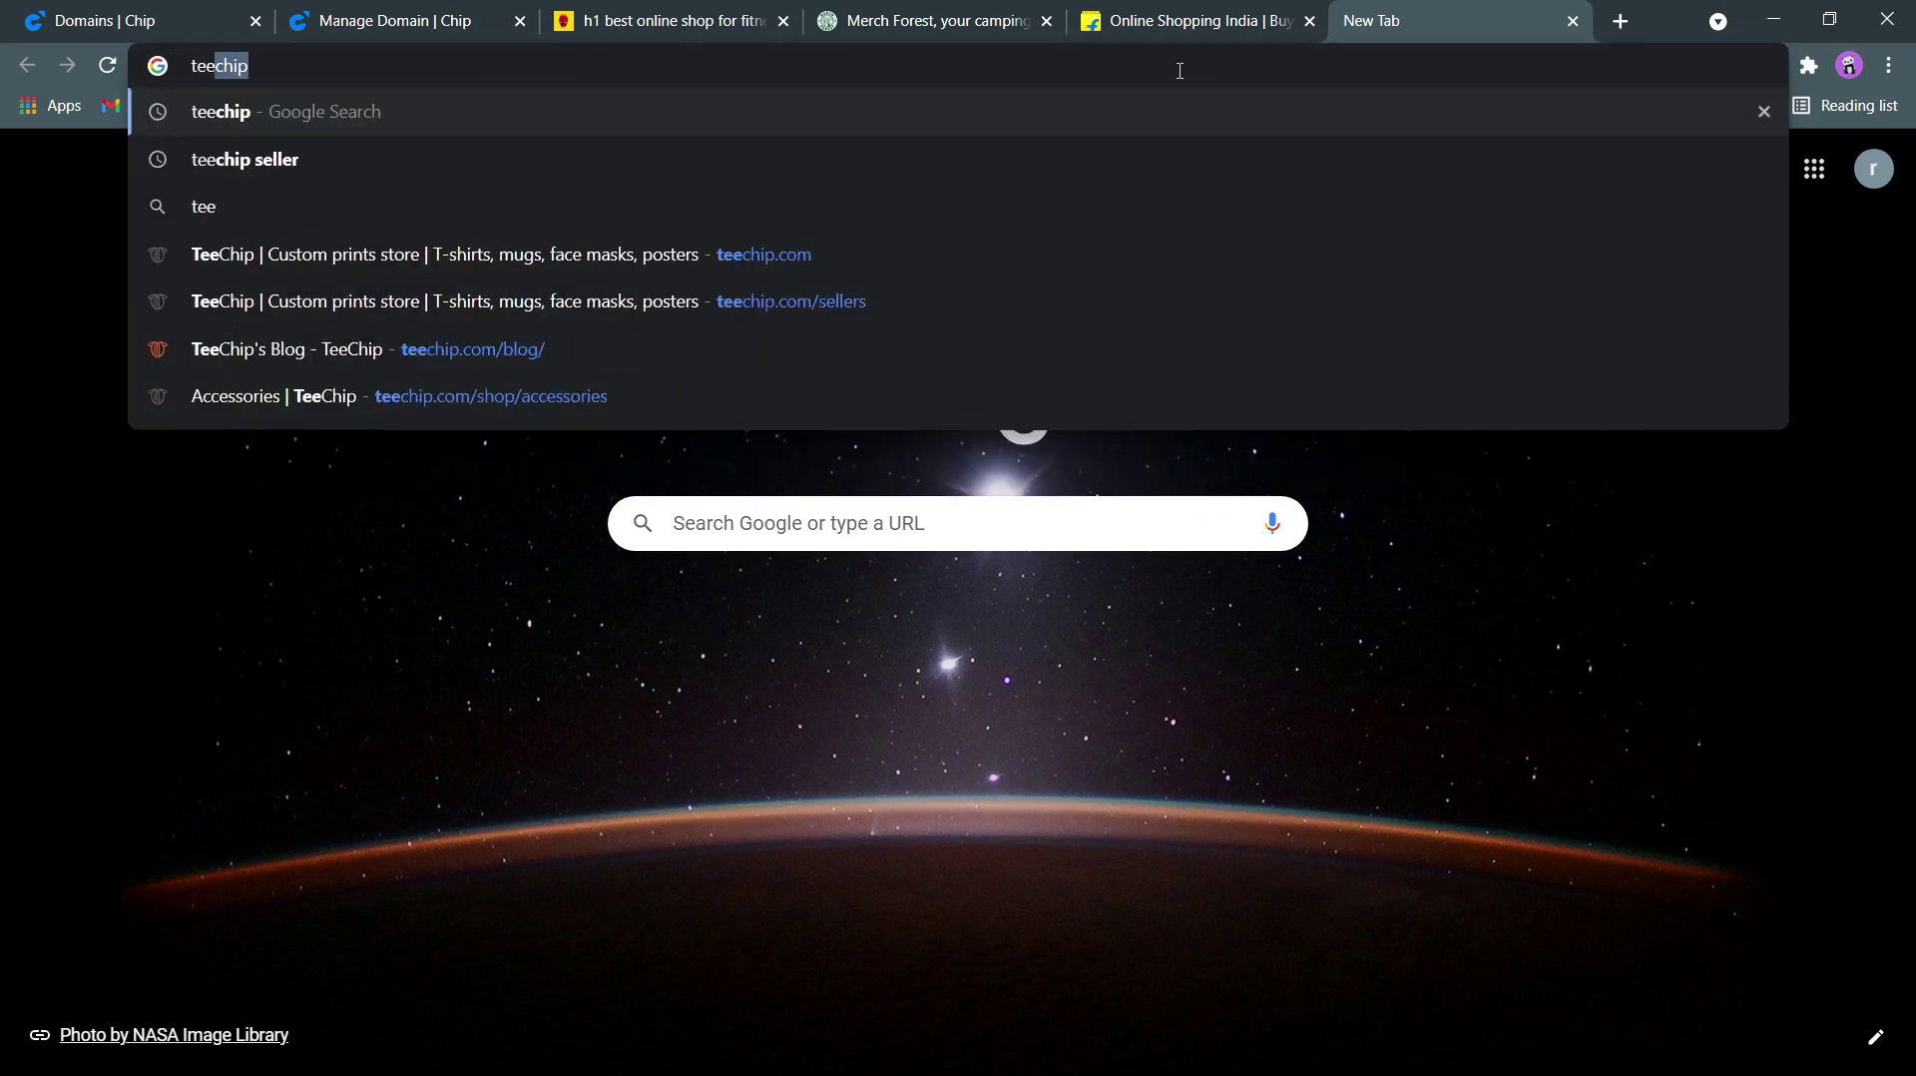
key("Return")
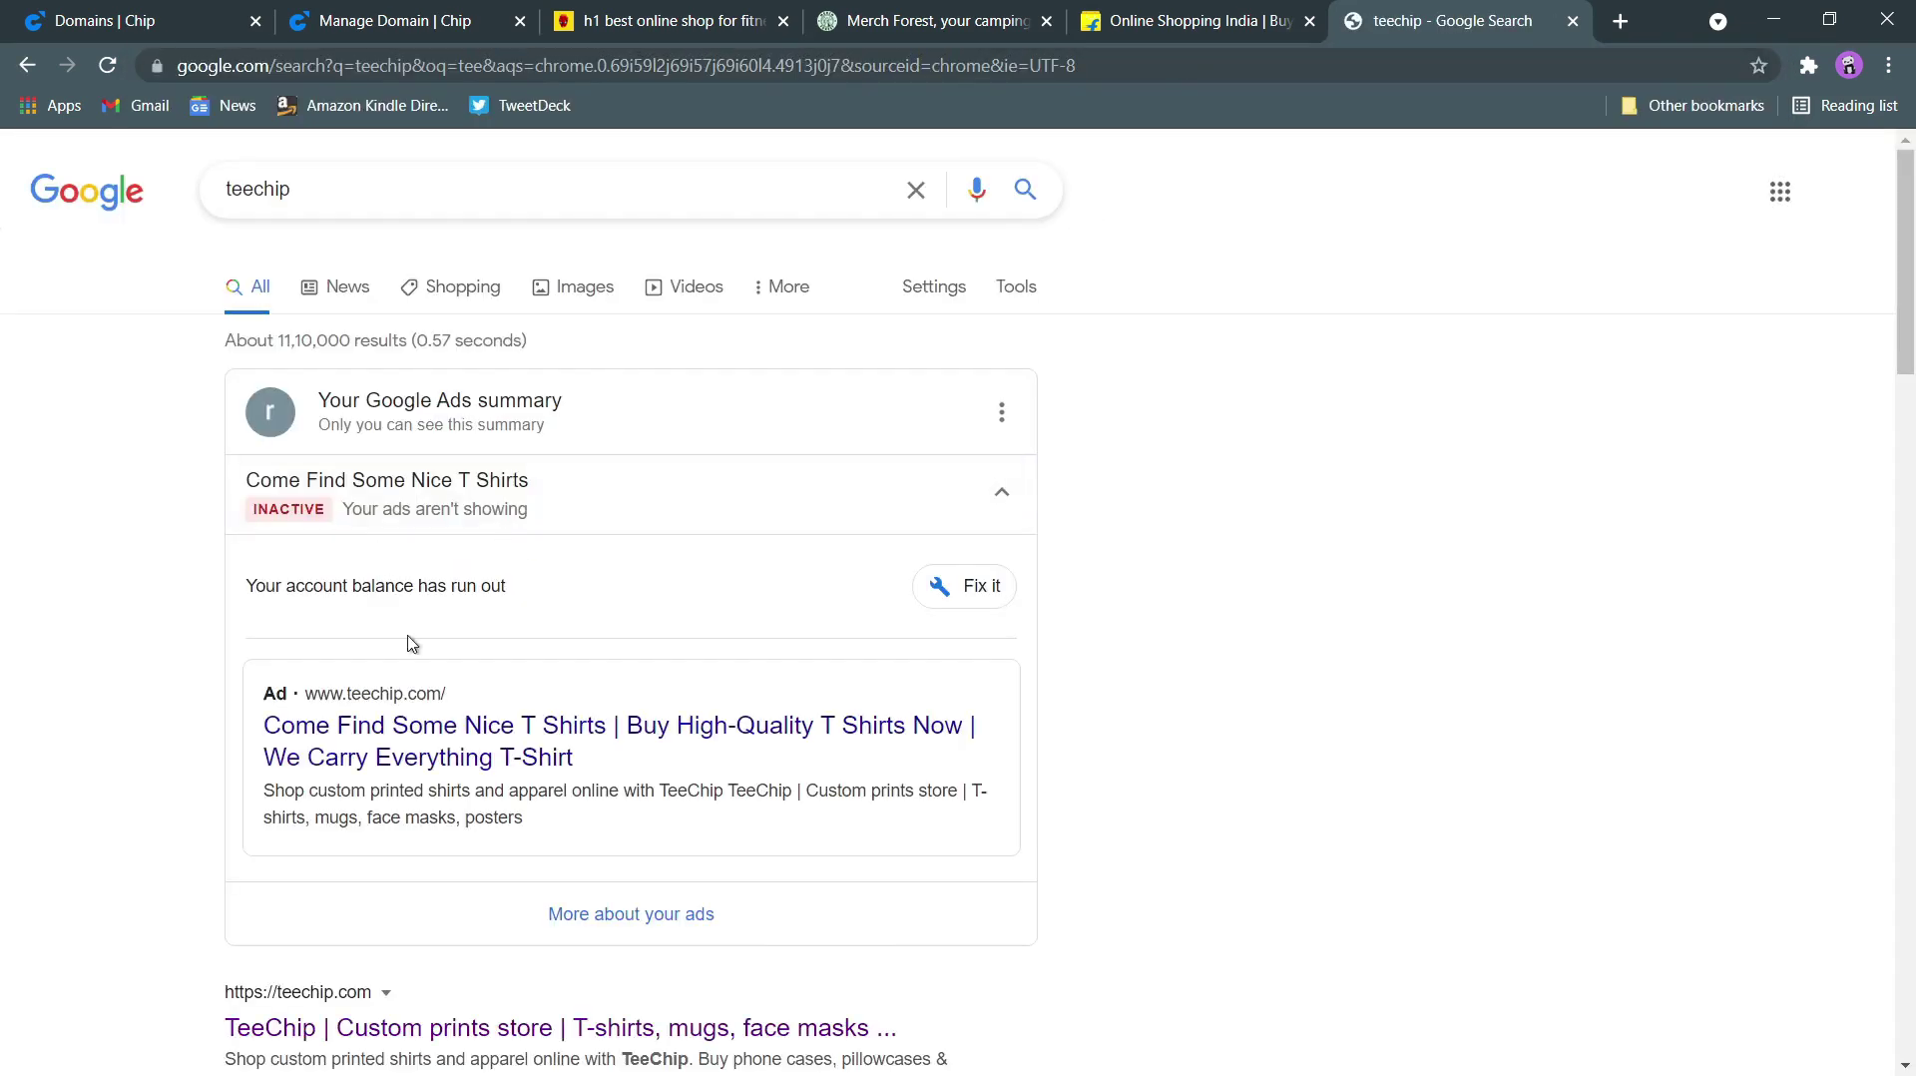
scroll(410, 649, "down", 7)
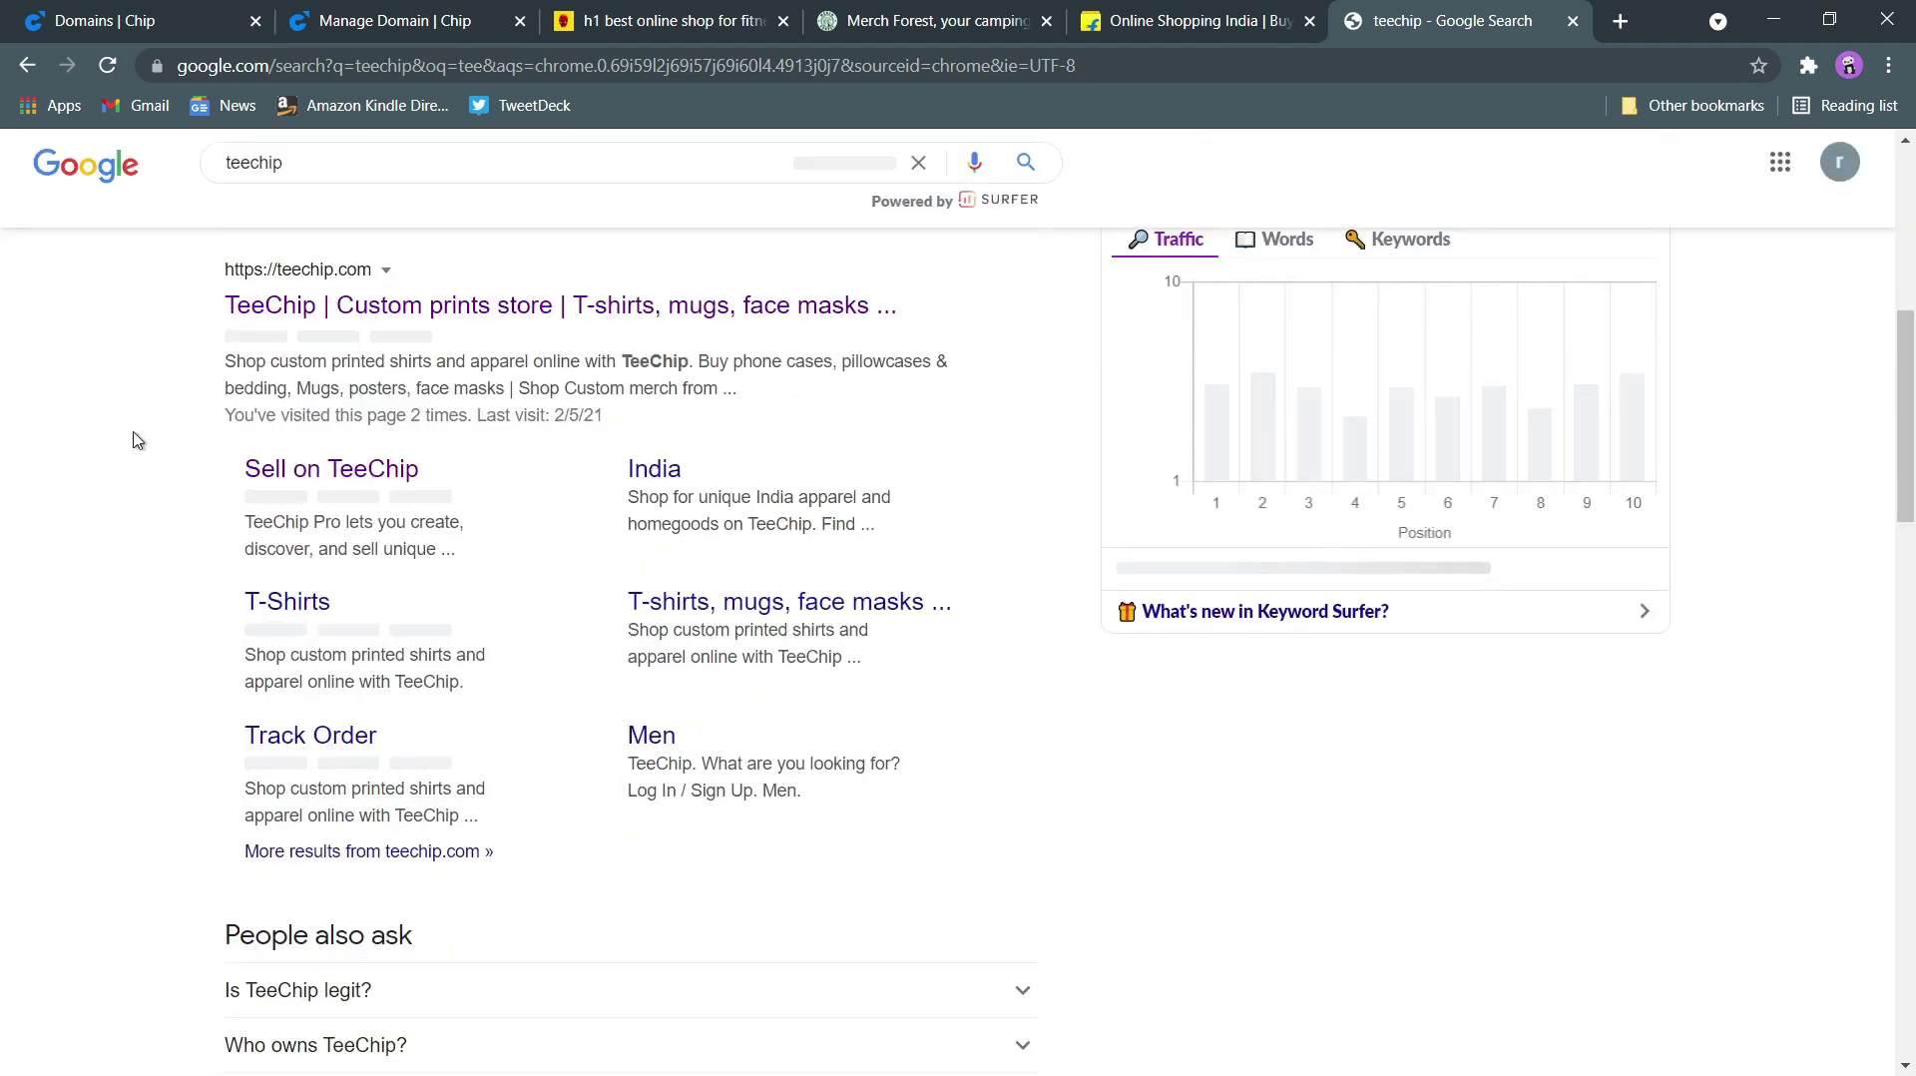
scroll(159, 309, "down", 15)
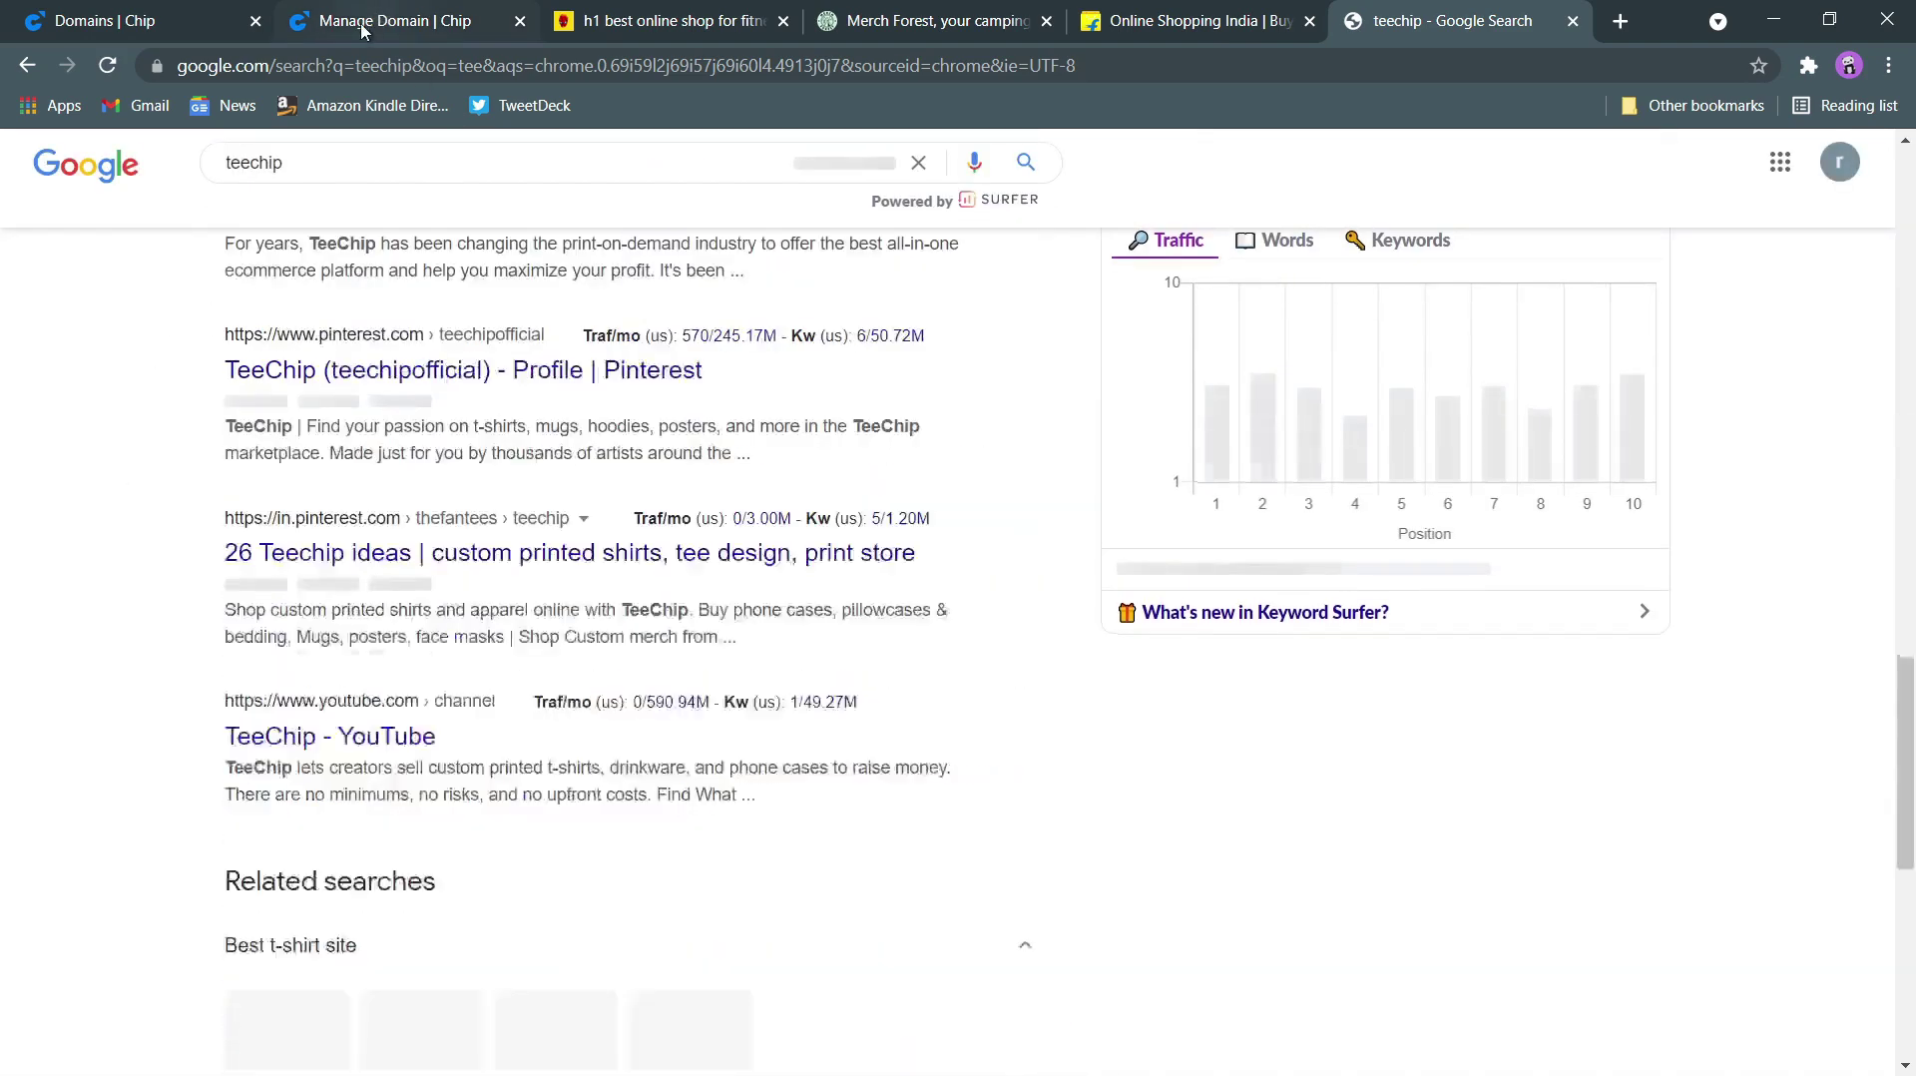
left_click(363, 30)
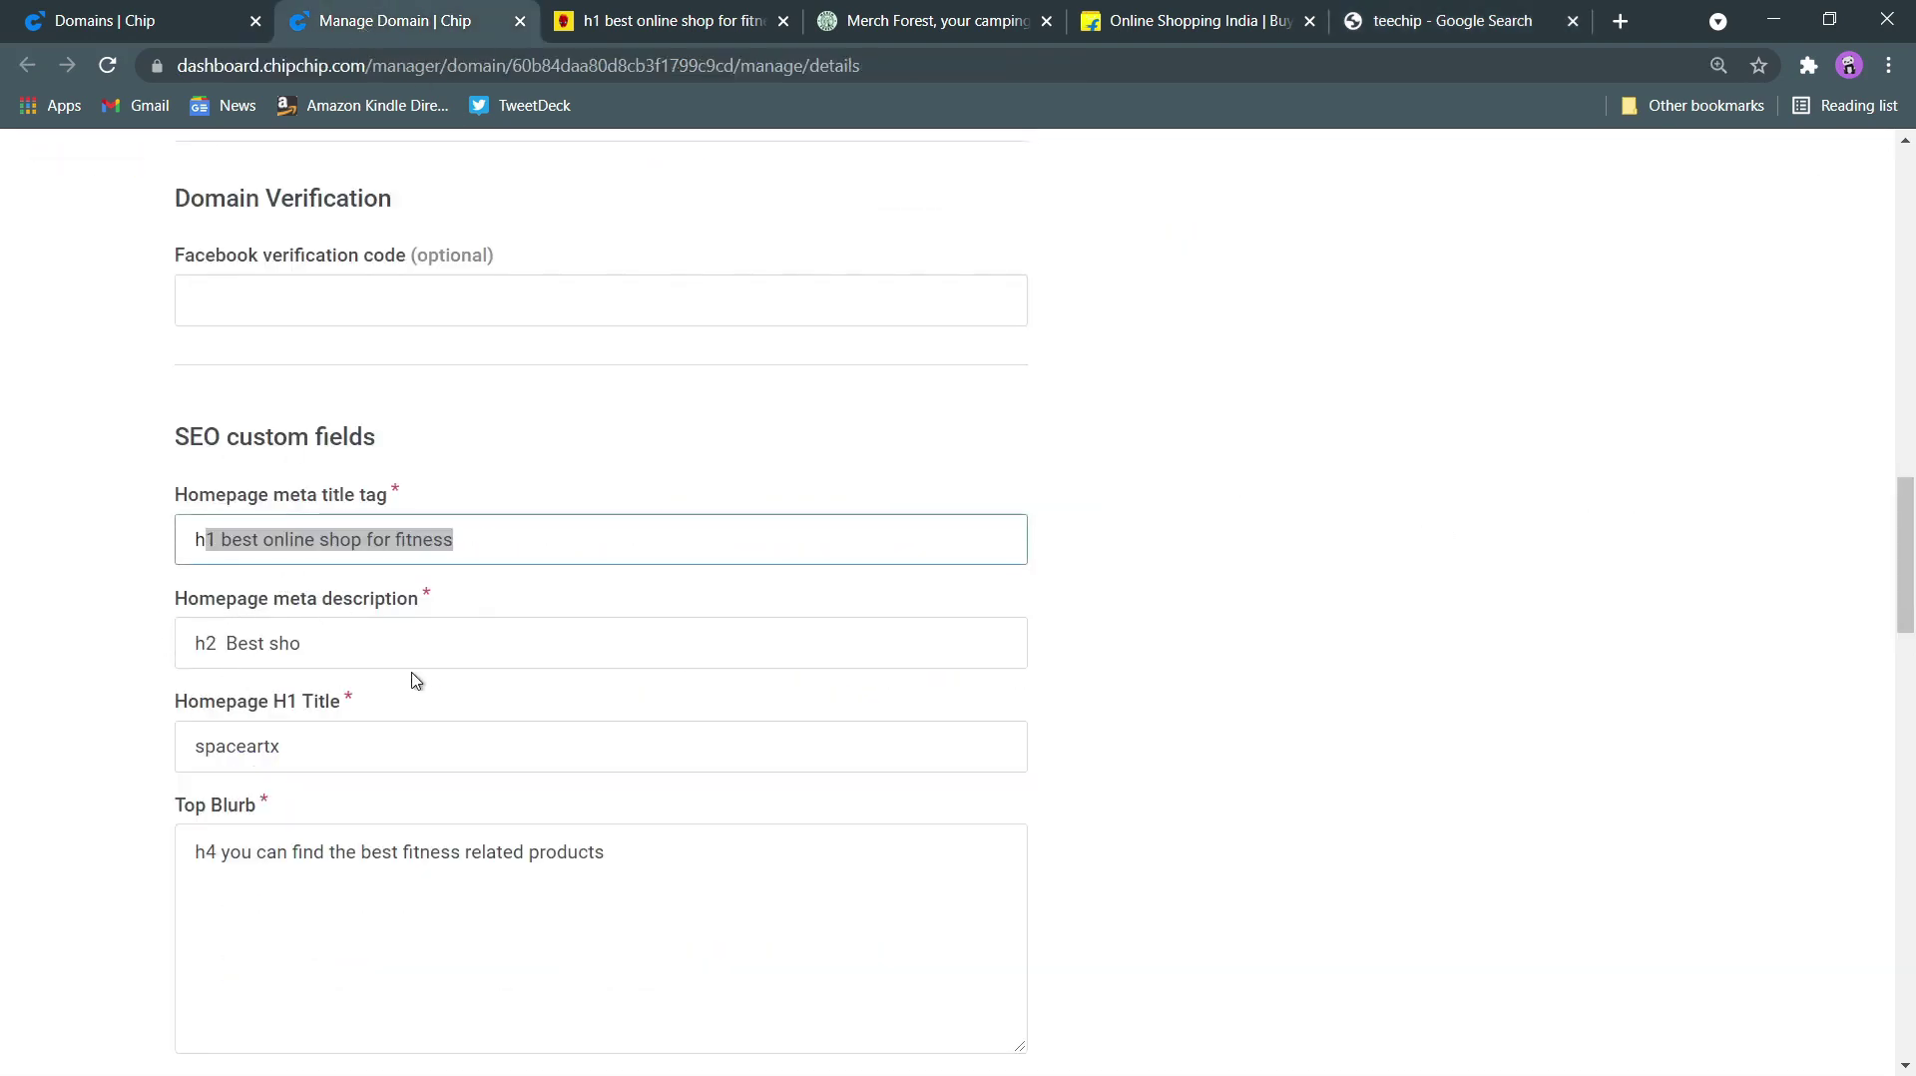
scroll(367, 507, "down", 3)
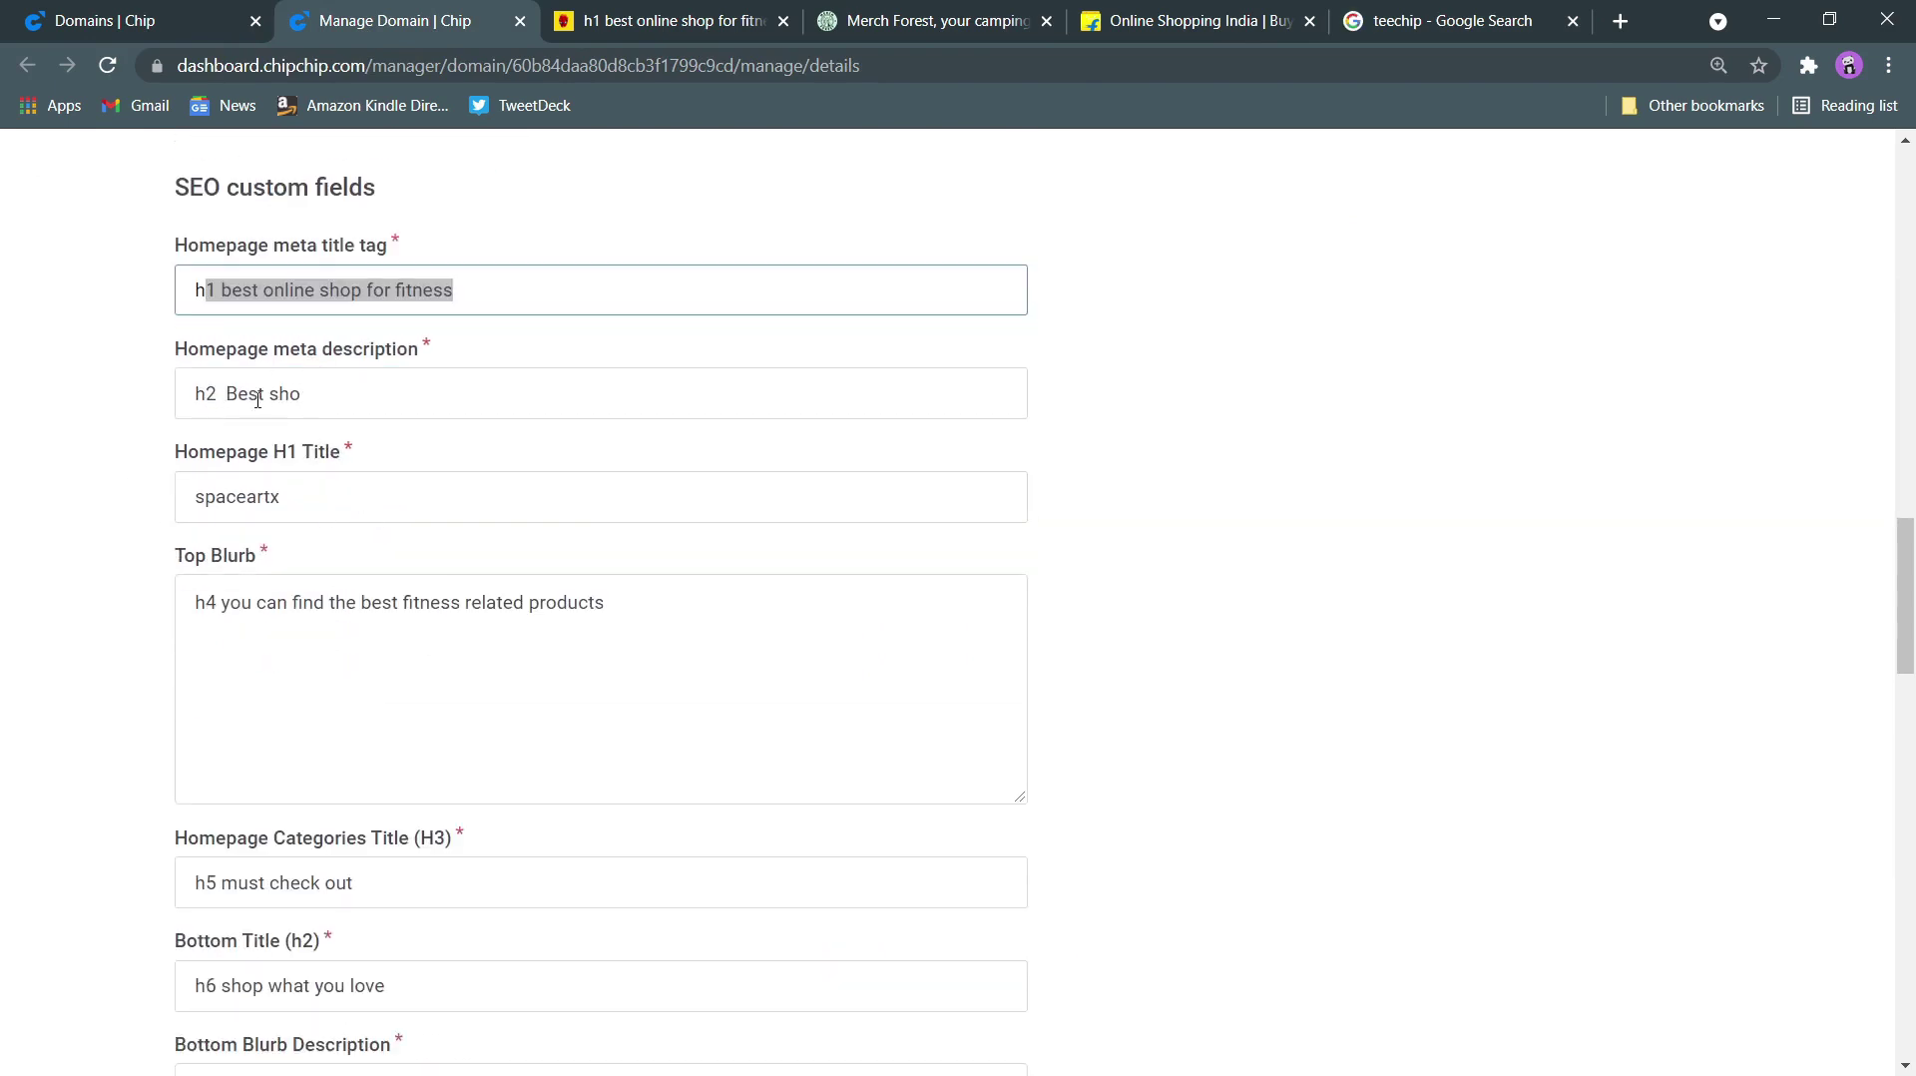
Examine the teechip.com search result's title and snippet as a homepage meta description example, and return to the domain details
left_click(1442, 22)
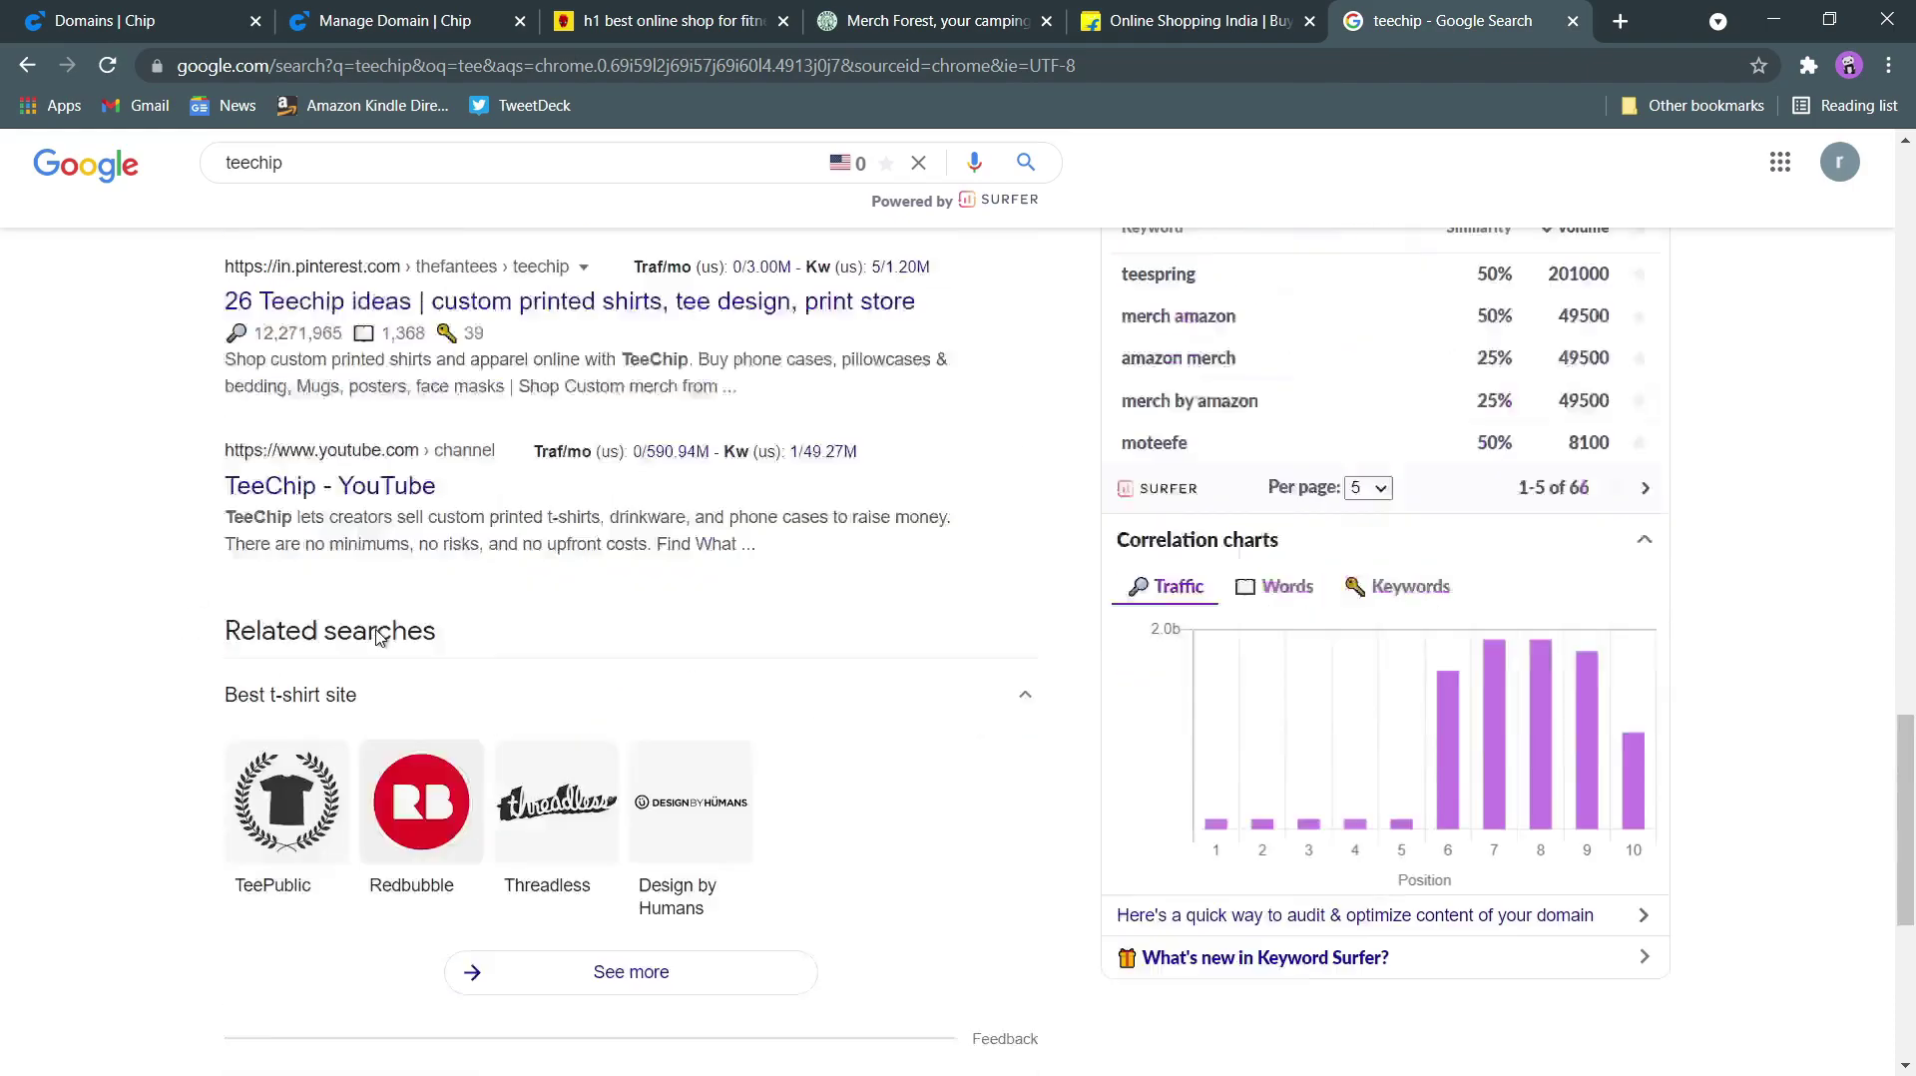
scroll(378, 637, "up", 20)
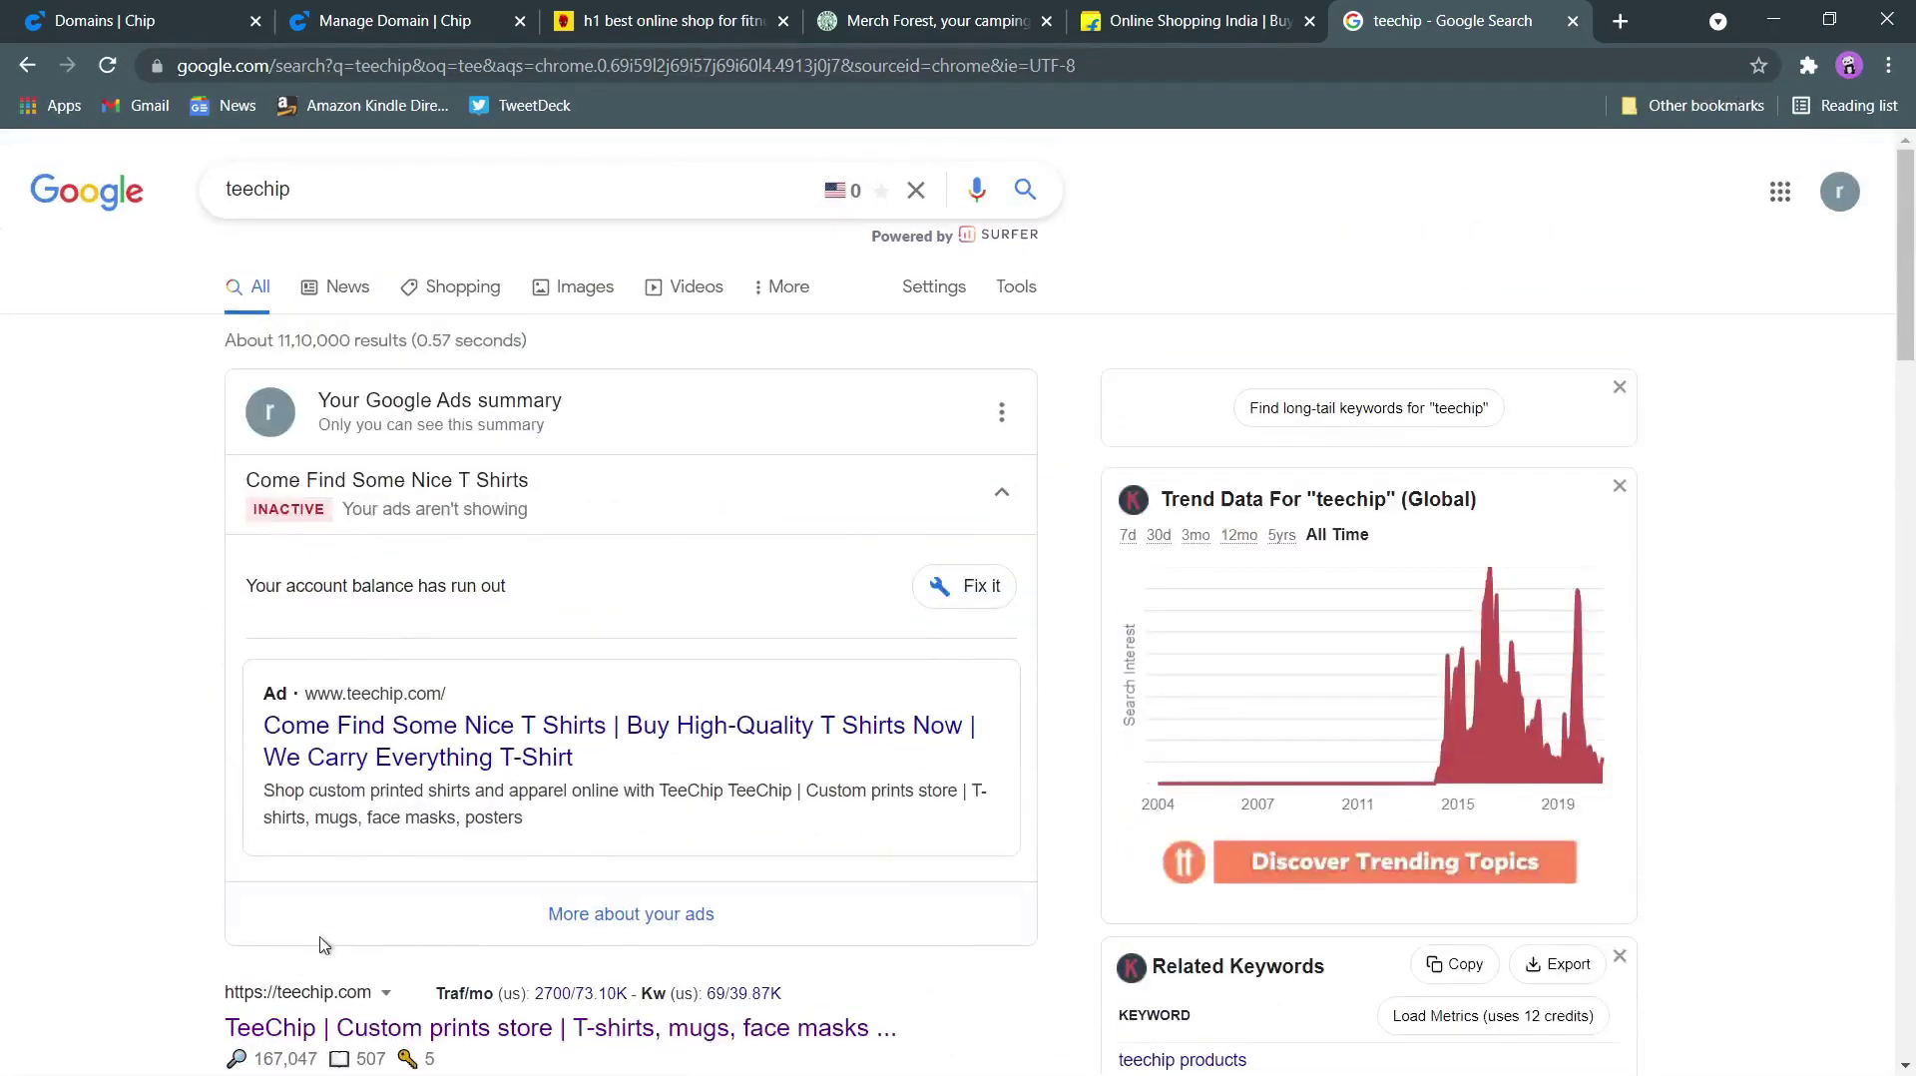
scroll(325, 938, "down", 4)
left_click_drag(196, 683, 264, 651)
left_click(196, 607)
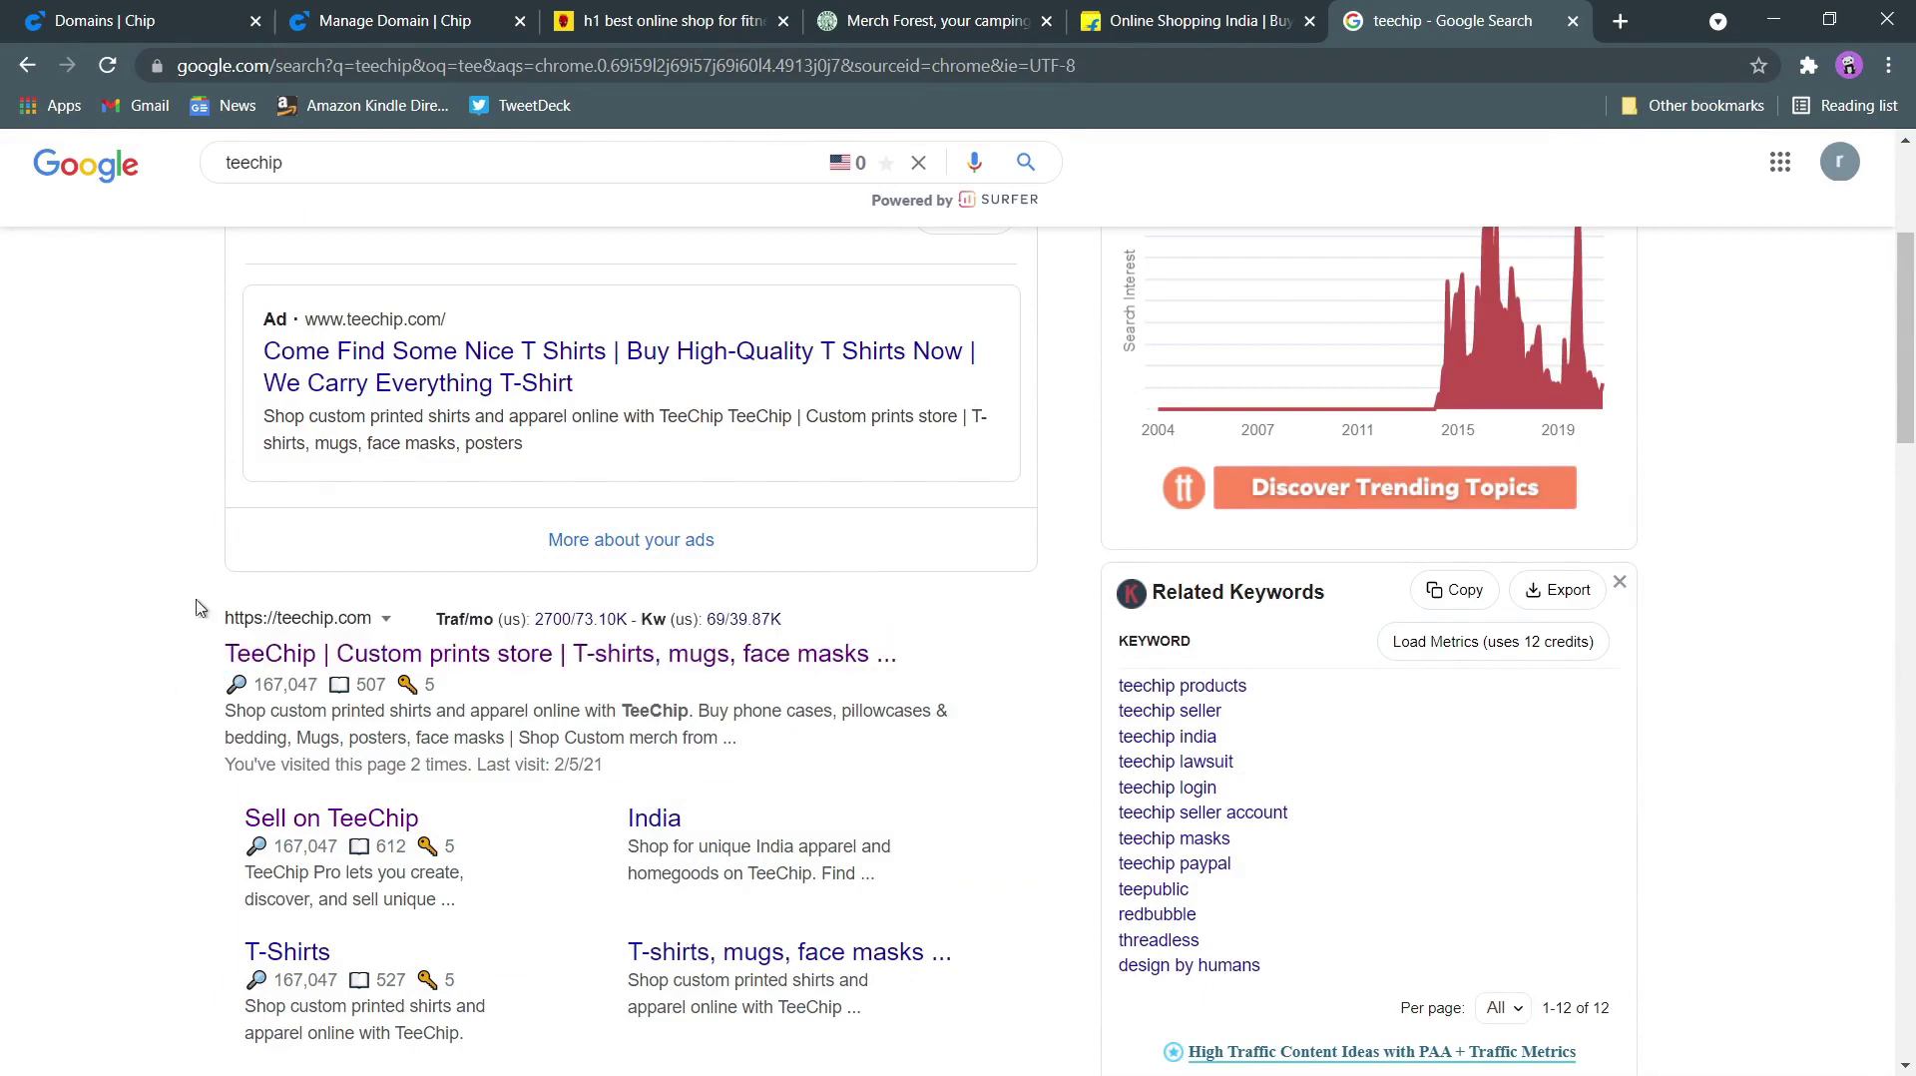
left_click(404, 21)
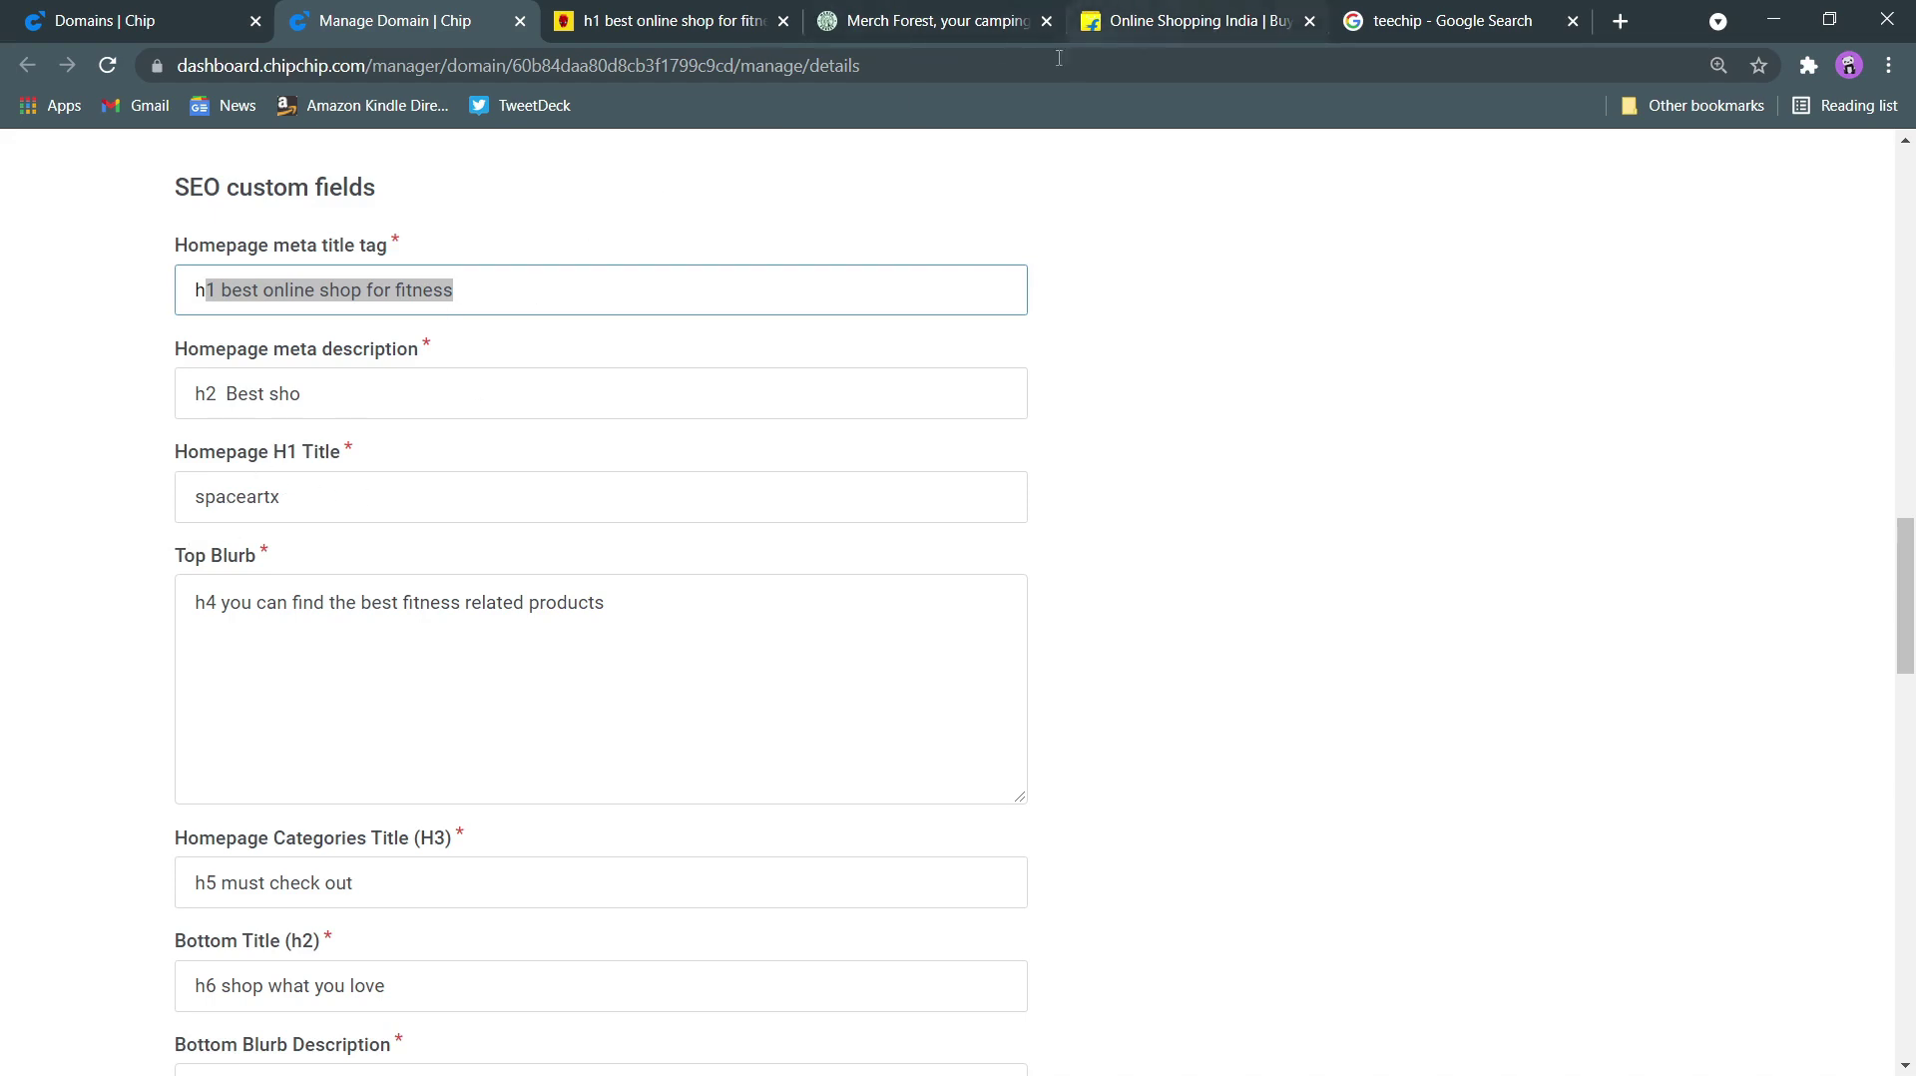
Compare the homepage heading on Merch Forest with the one on the spaceartx storefront, and return to the domain details
left_click(943, 25)
scroll(703, 434, "up", 20)
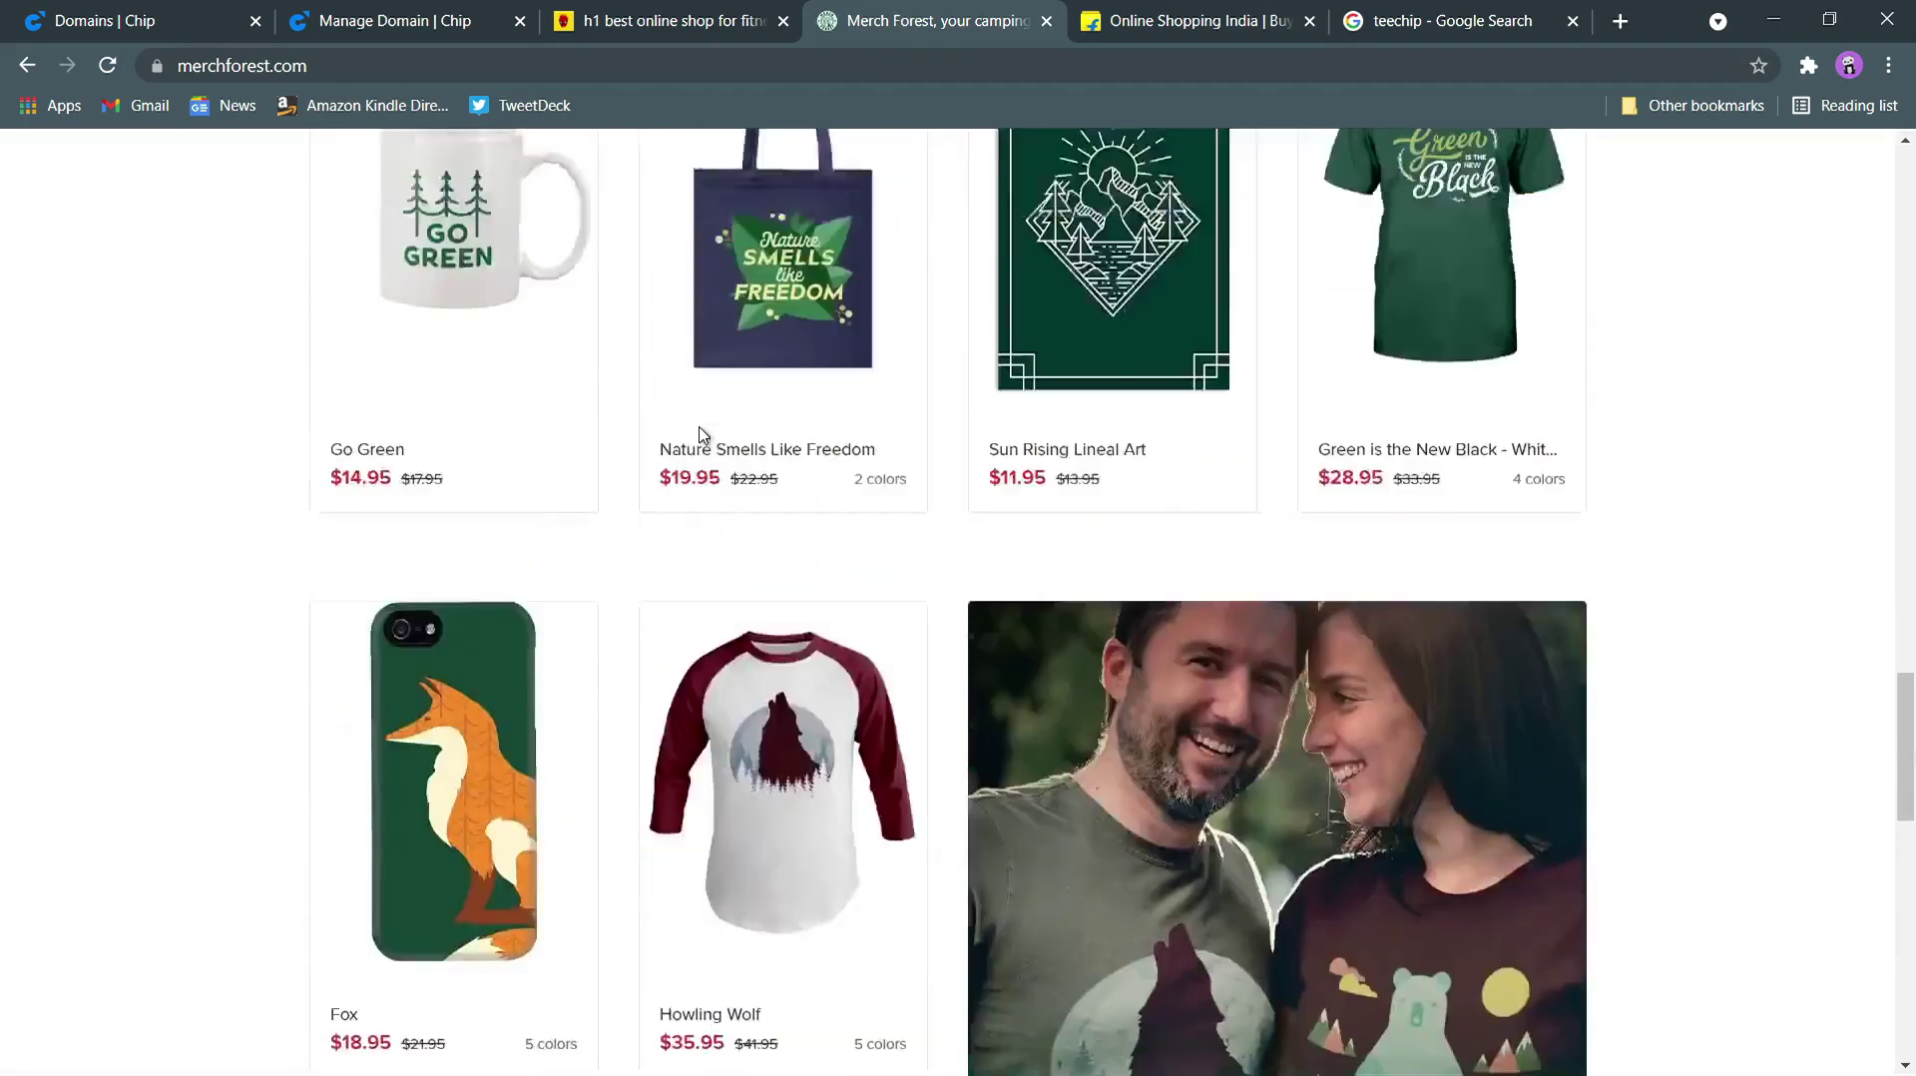
scroll(699, 434, "down", 3)
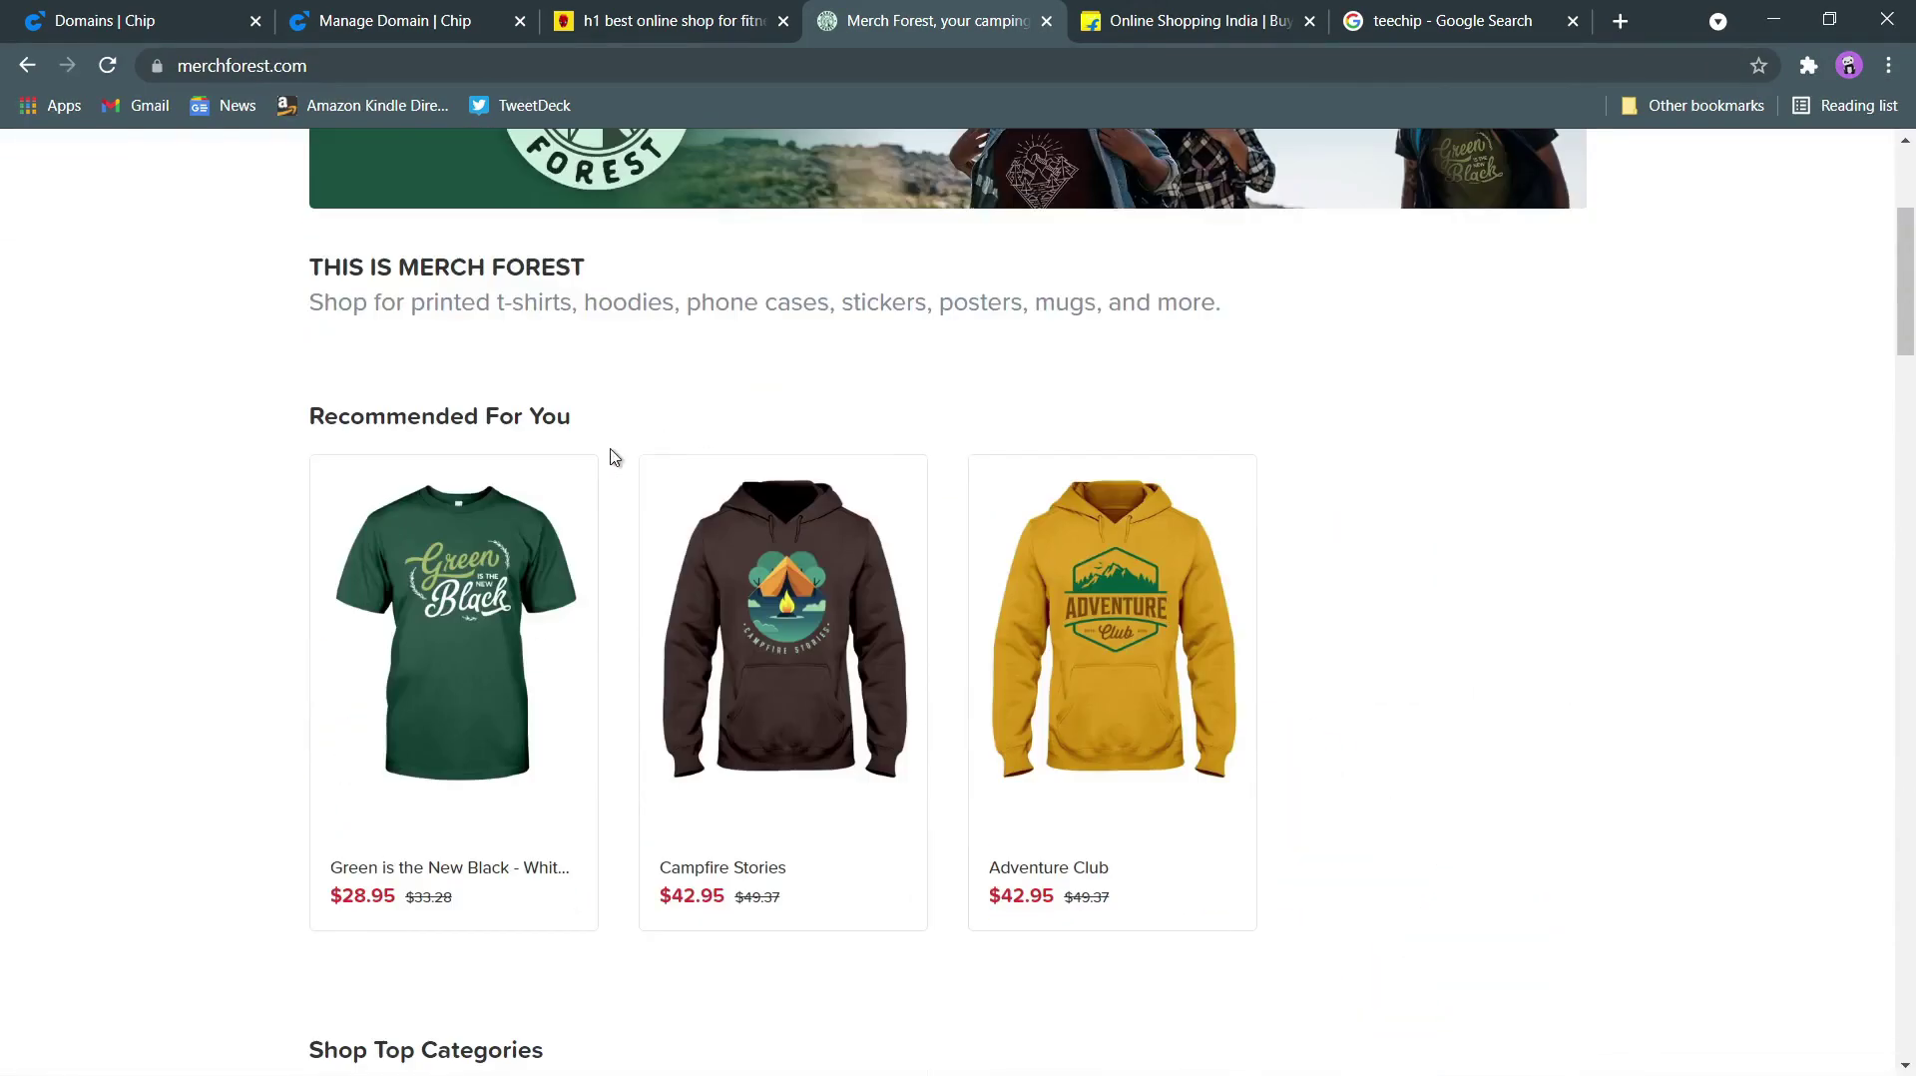
left_click_drag(309, 270, 629, 288)
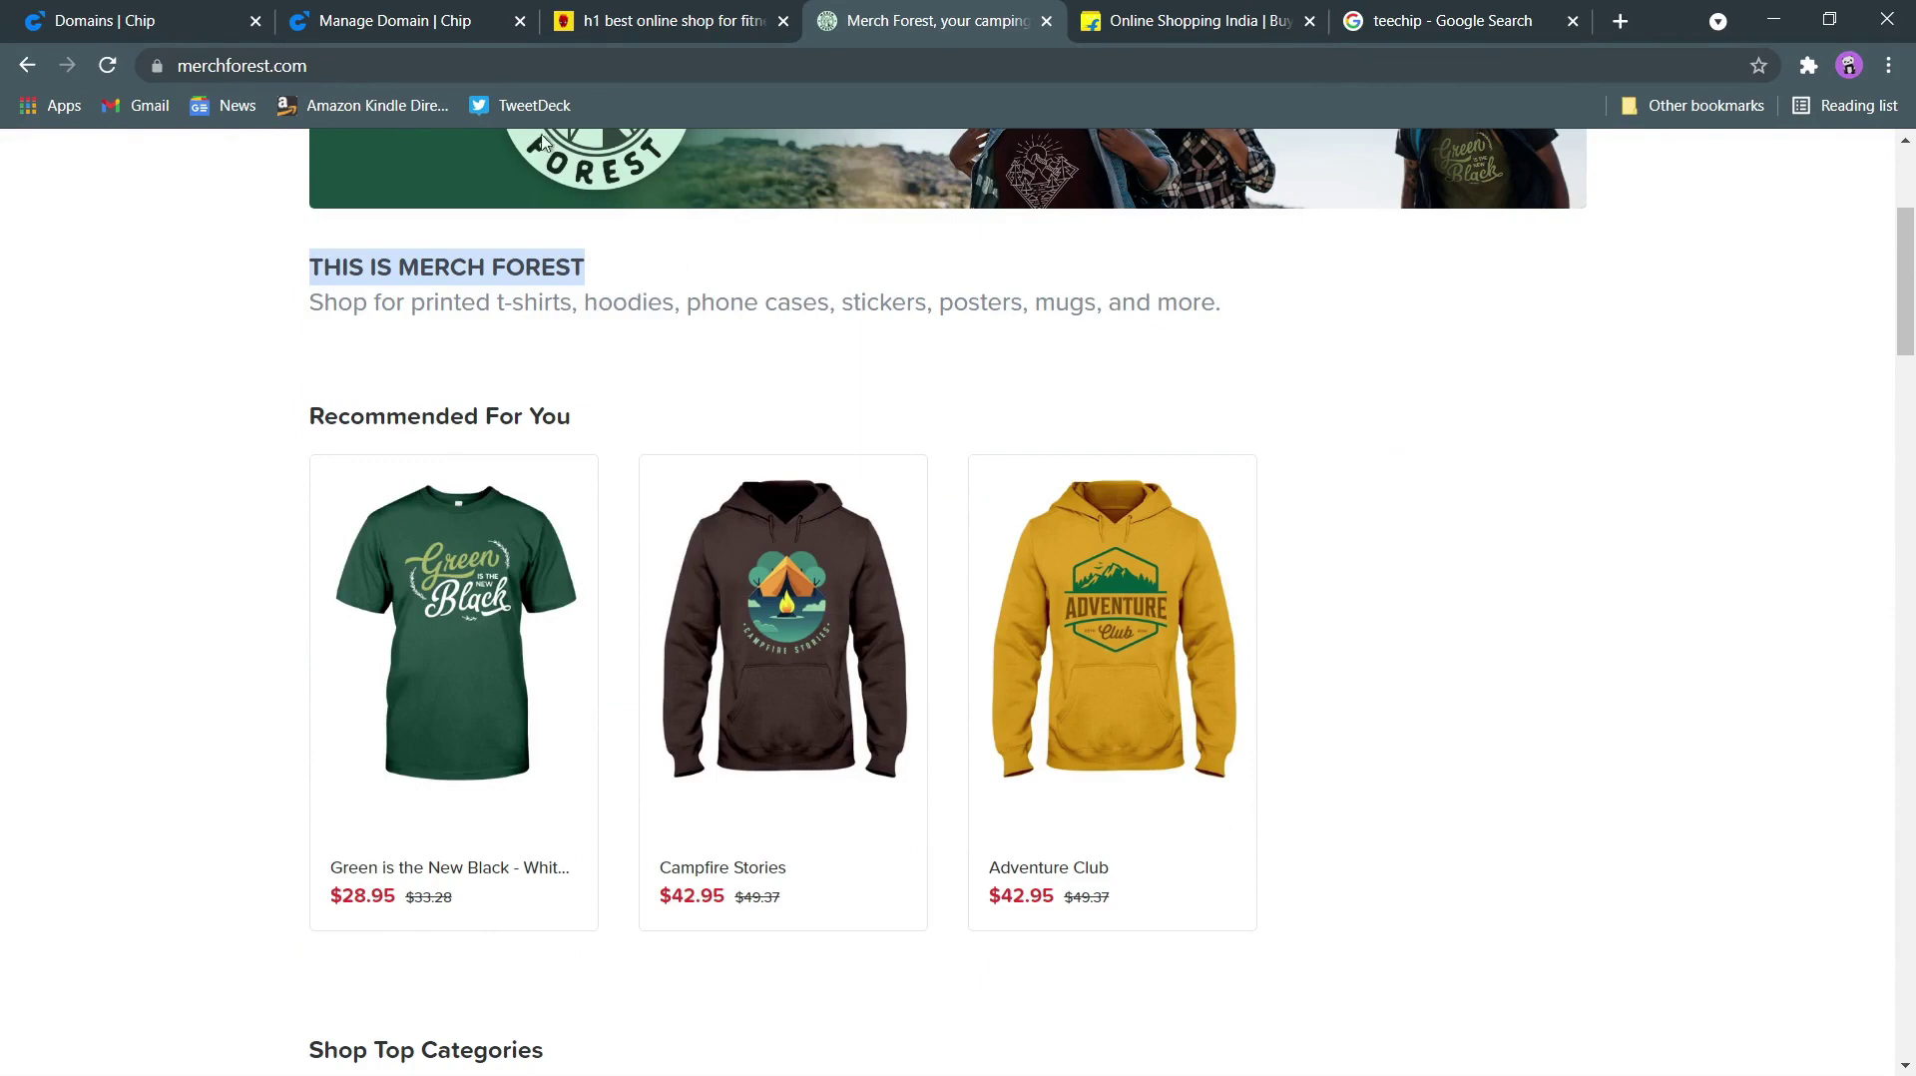
left_click(661, 22)
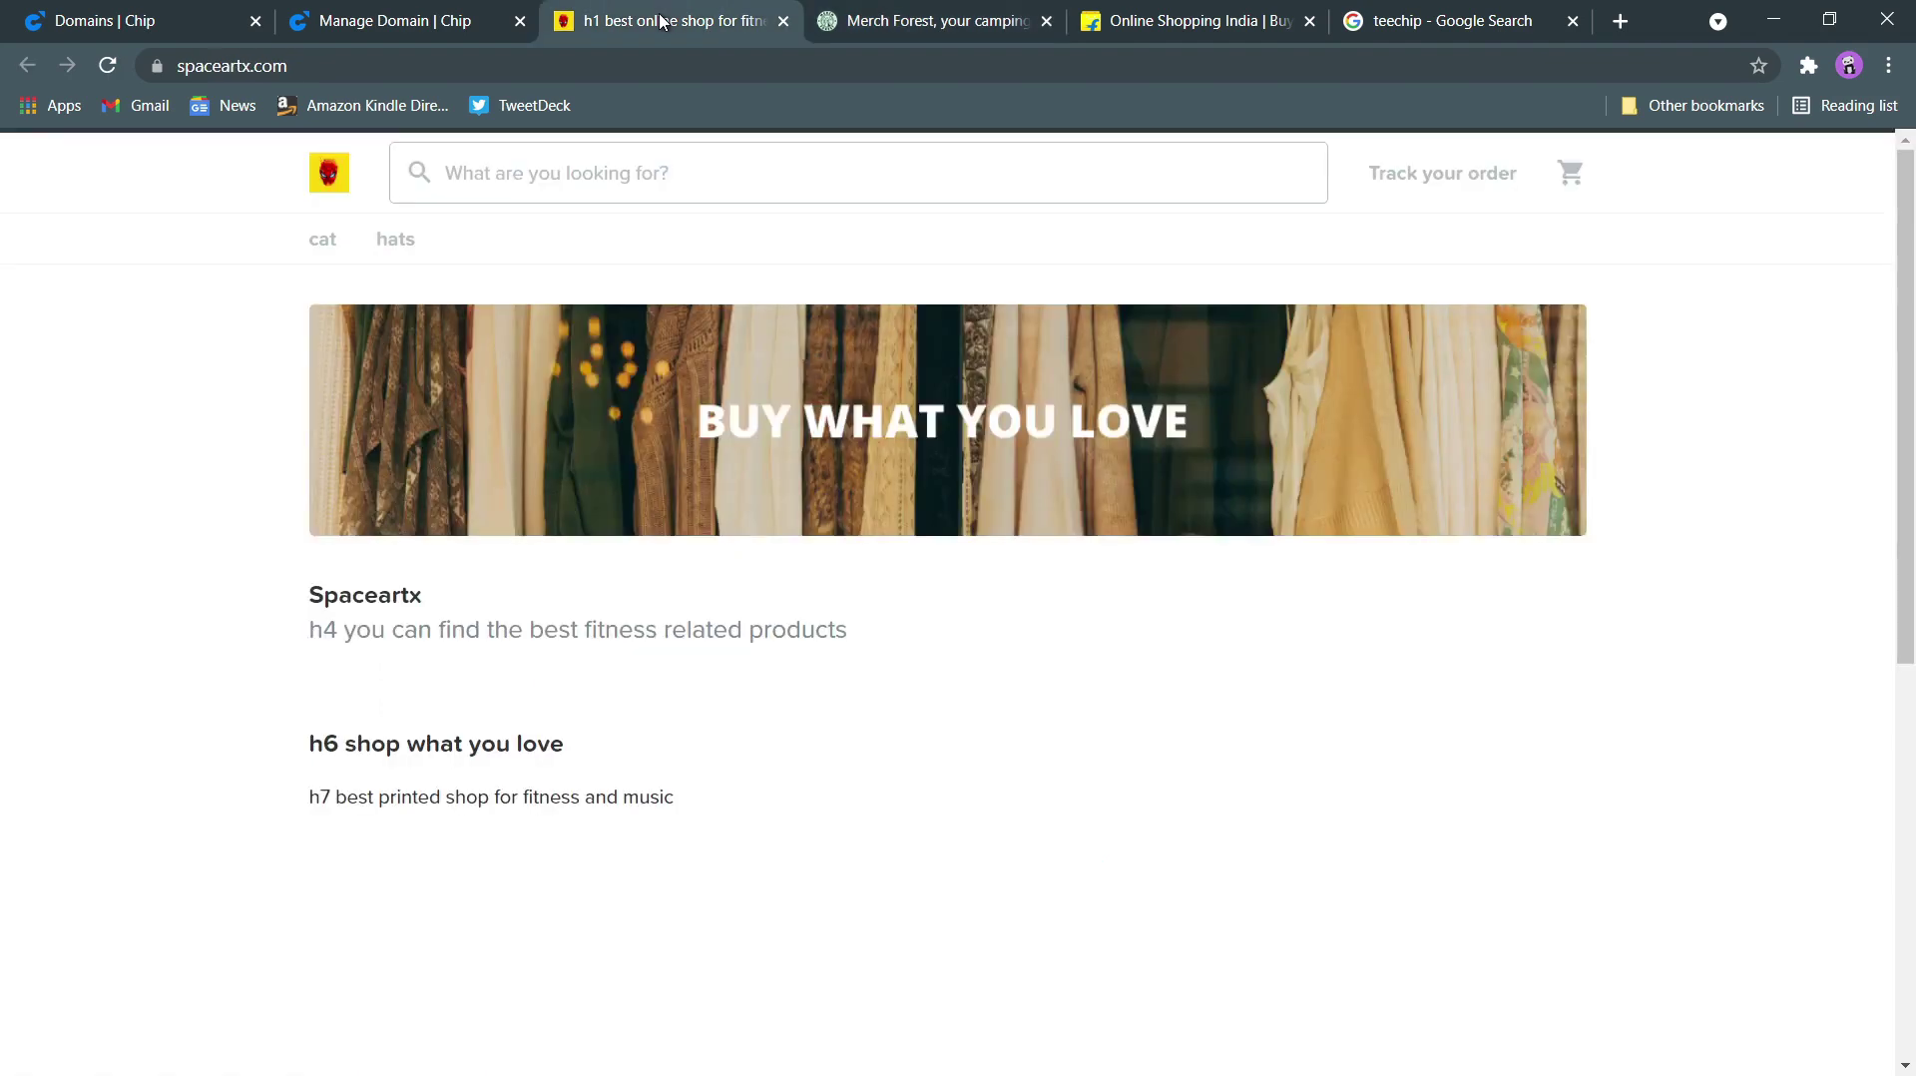
left_click(414, 23)
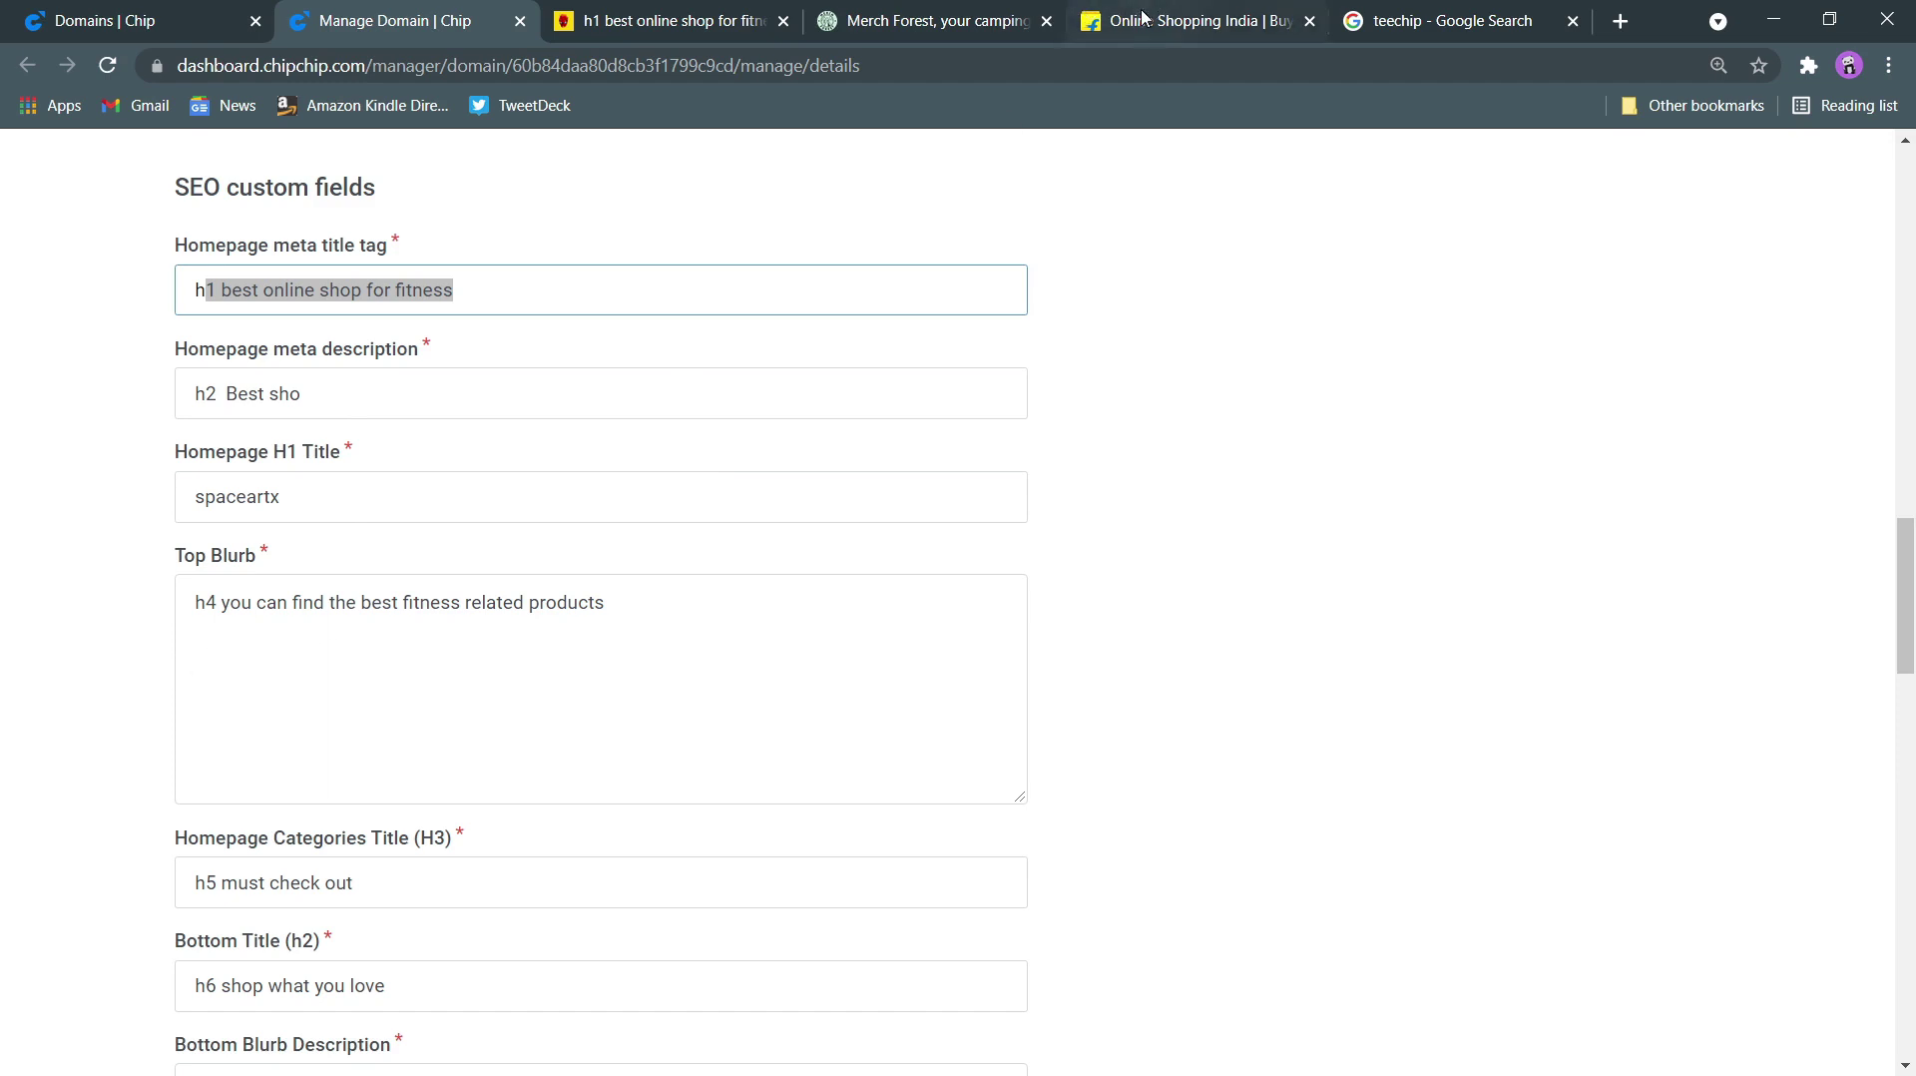
Check the tagline under the Merch Forest heading as a Top Blurb example, and return to the domain details
left_click(931, 24)
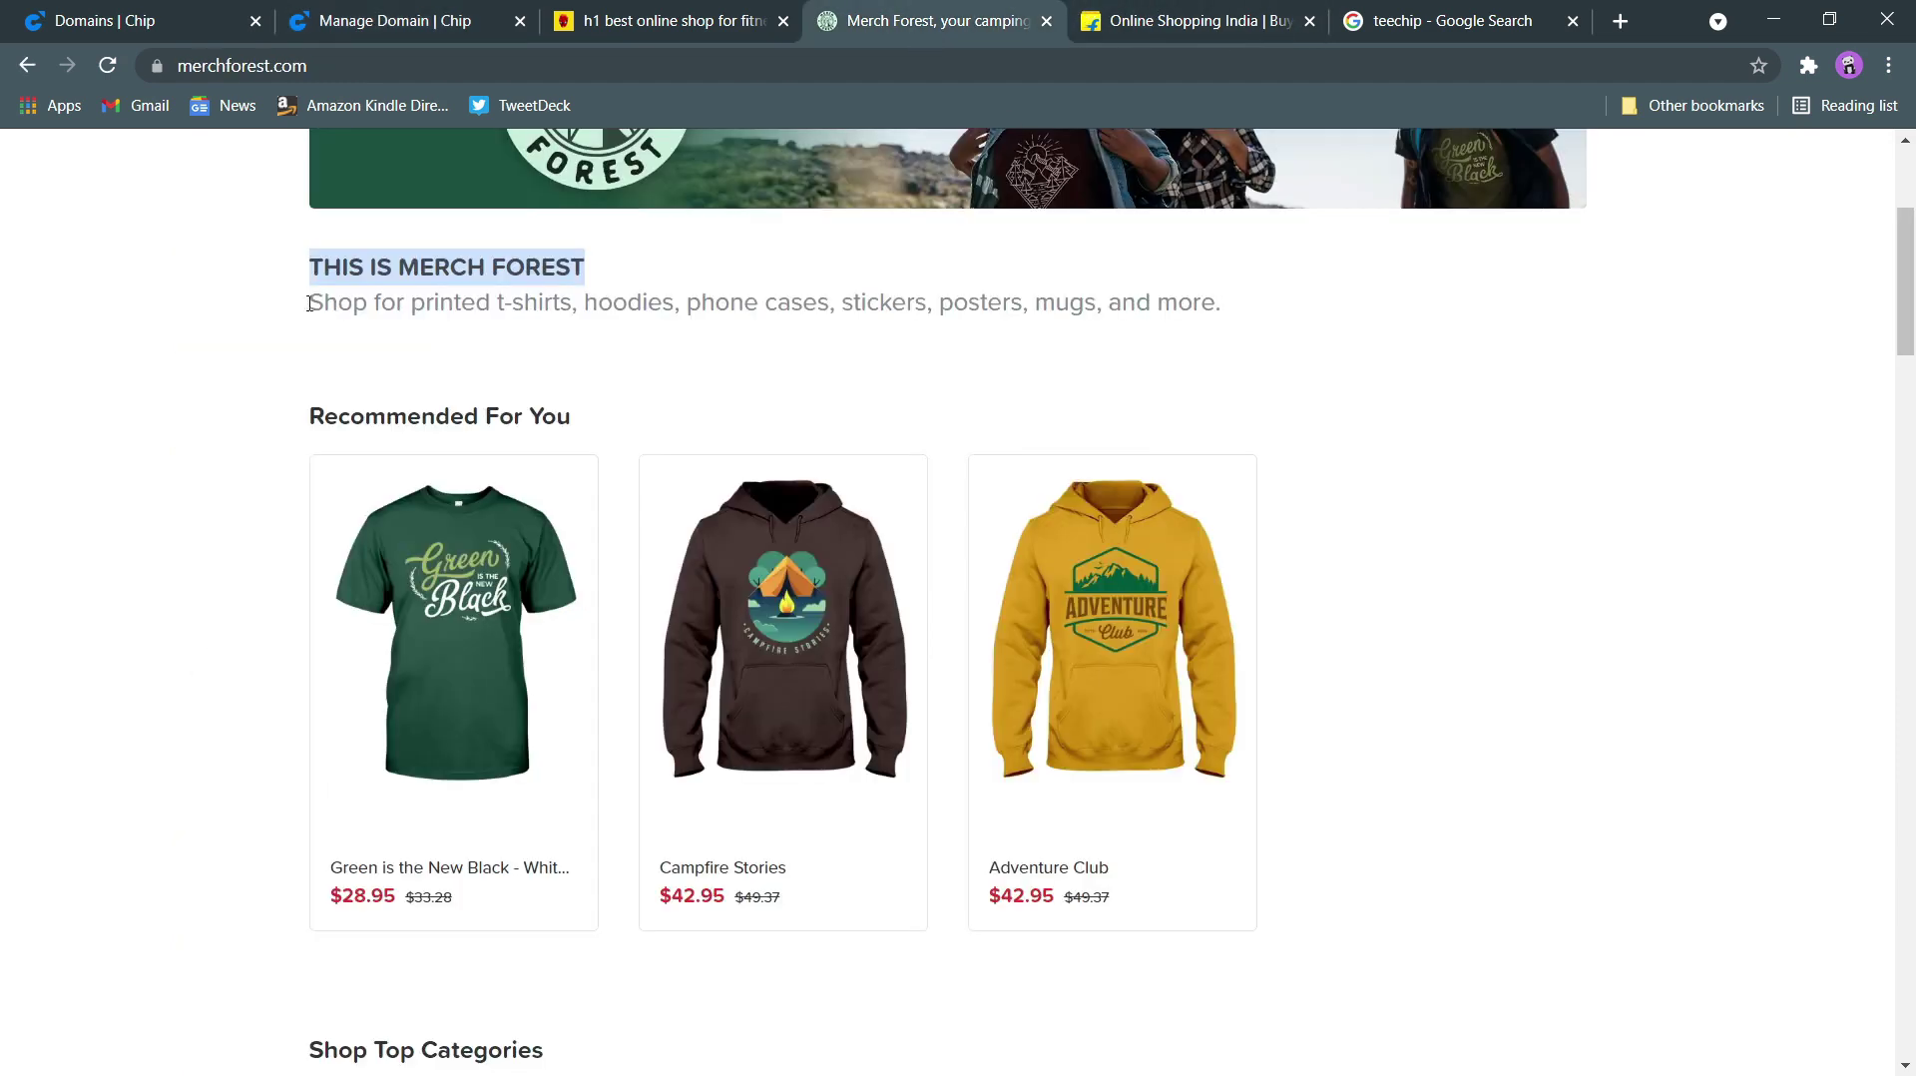
left_click_drag(309, 302, 1244, 319)
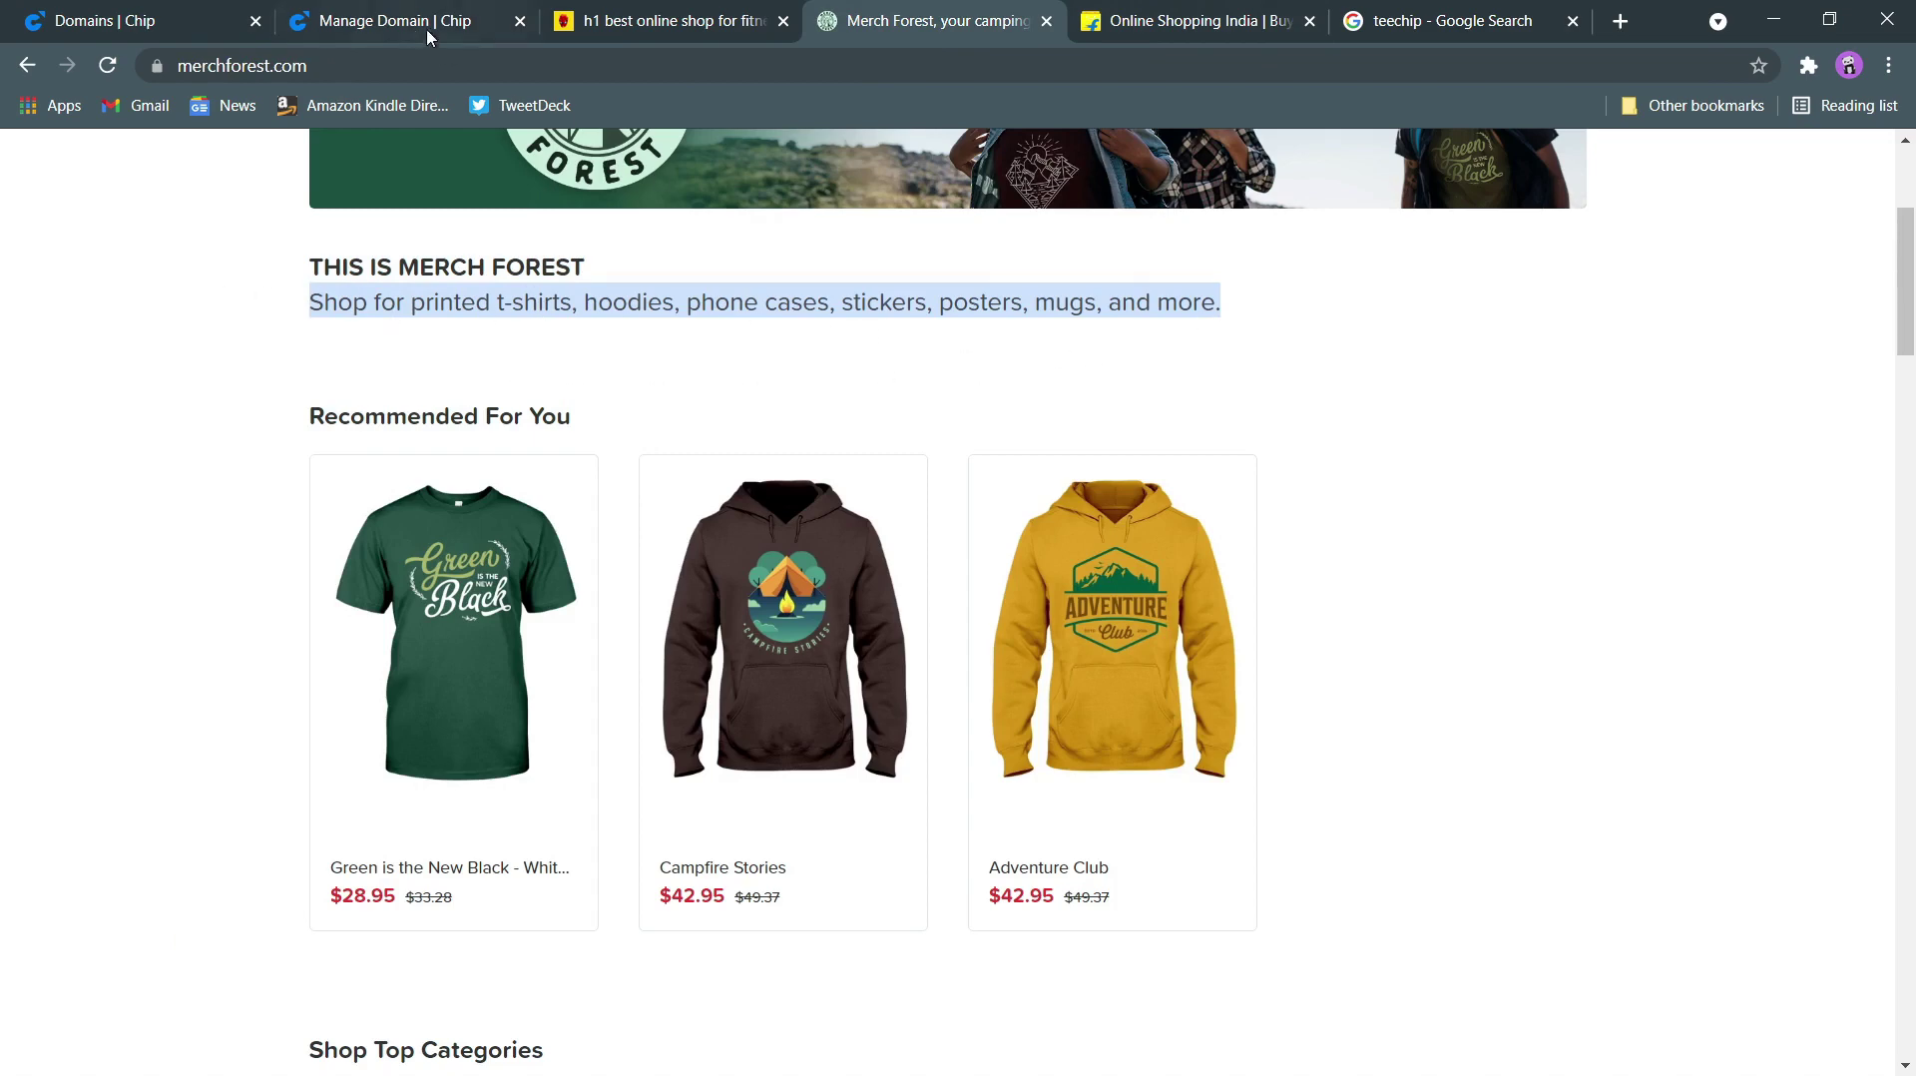
left_click(367, 18)
Inspect the Homepage Categories Title (H3) field, check the TeeChip search result description, and return to the domain details
scroll(286, 838, "down", 2)
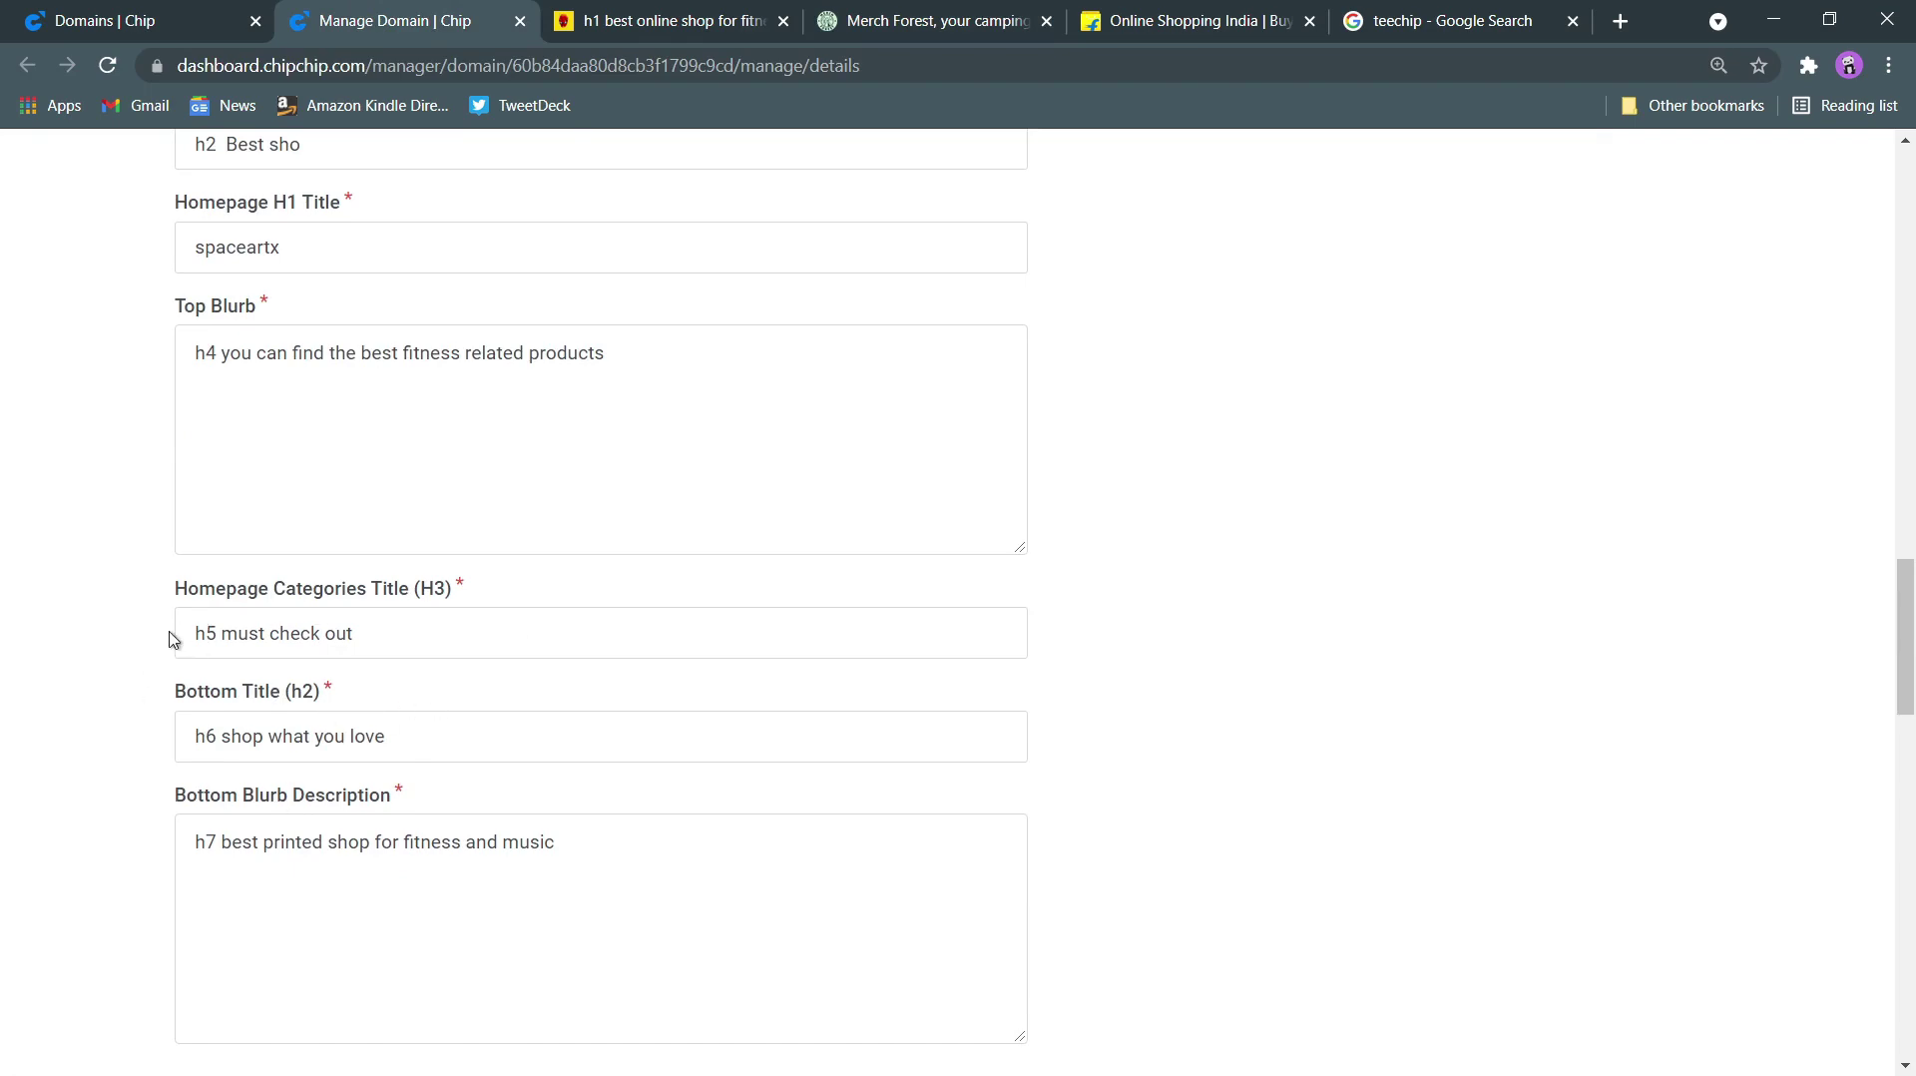
left_click_drag(189, 632, 404, 627)
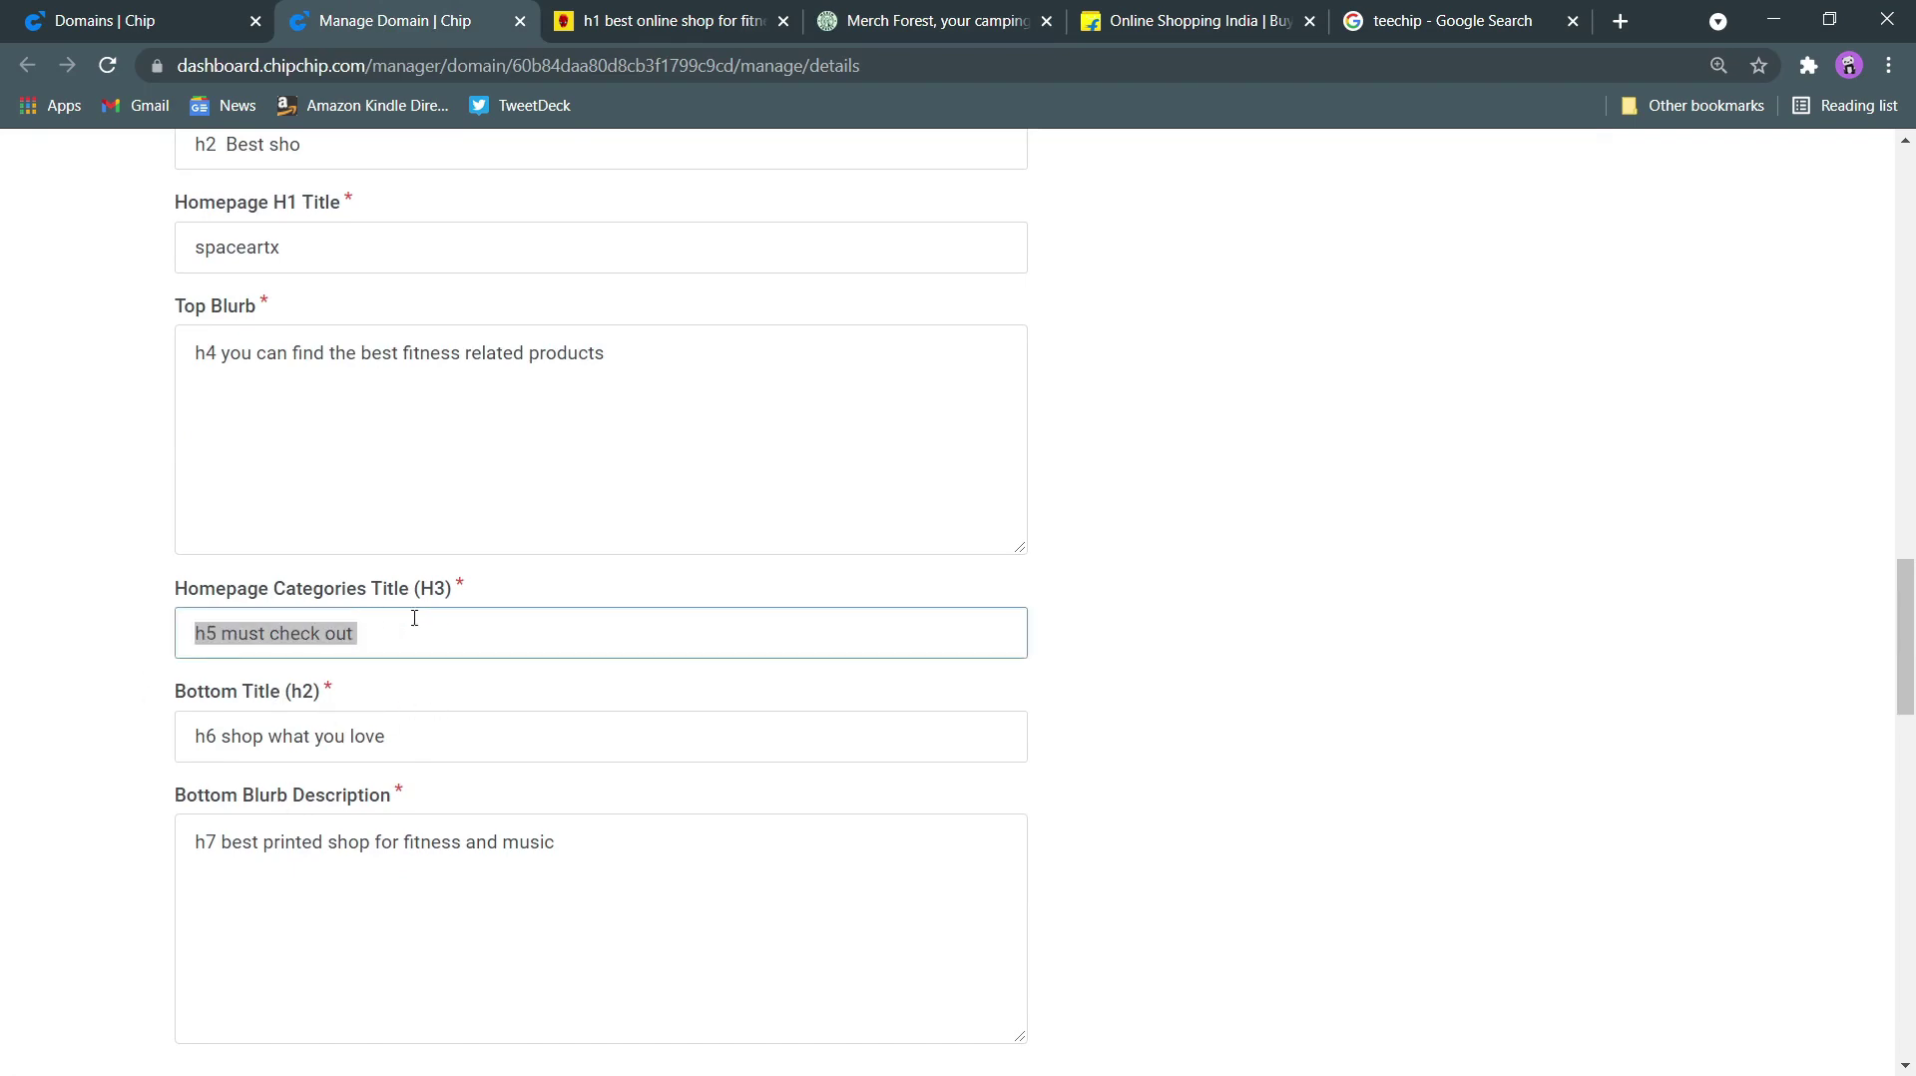
left_click(1398, 30)
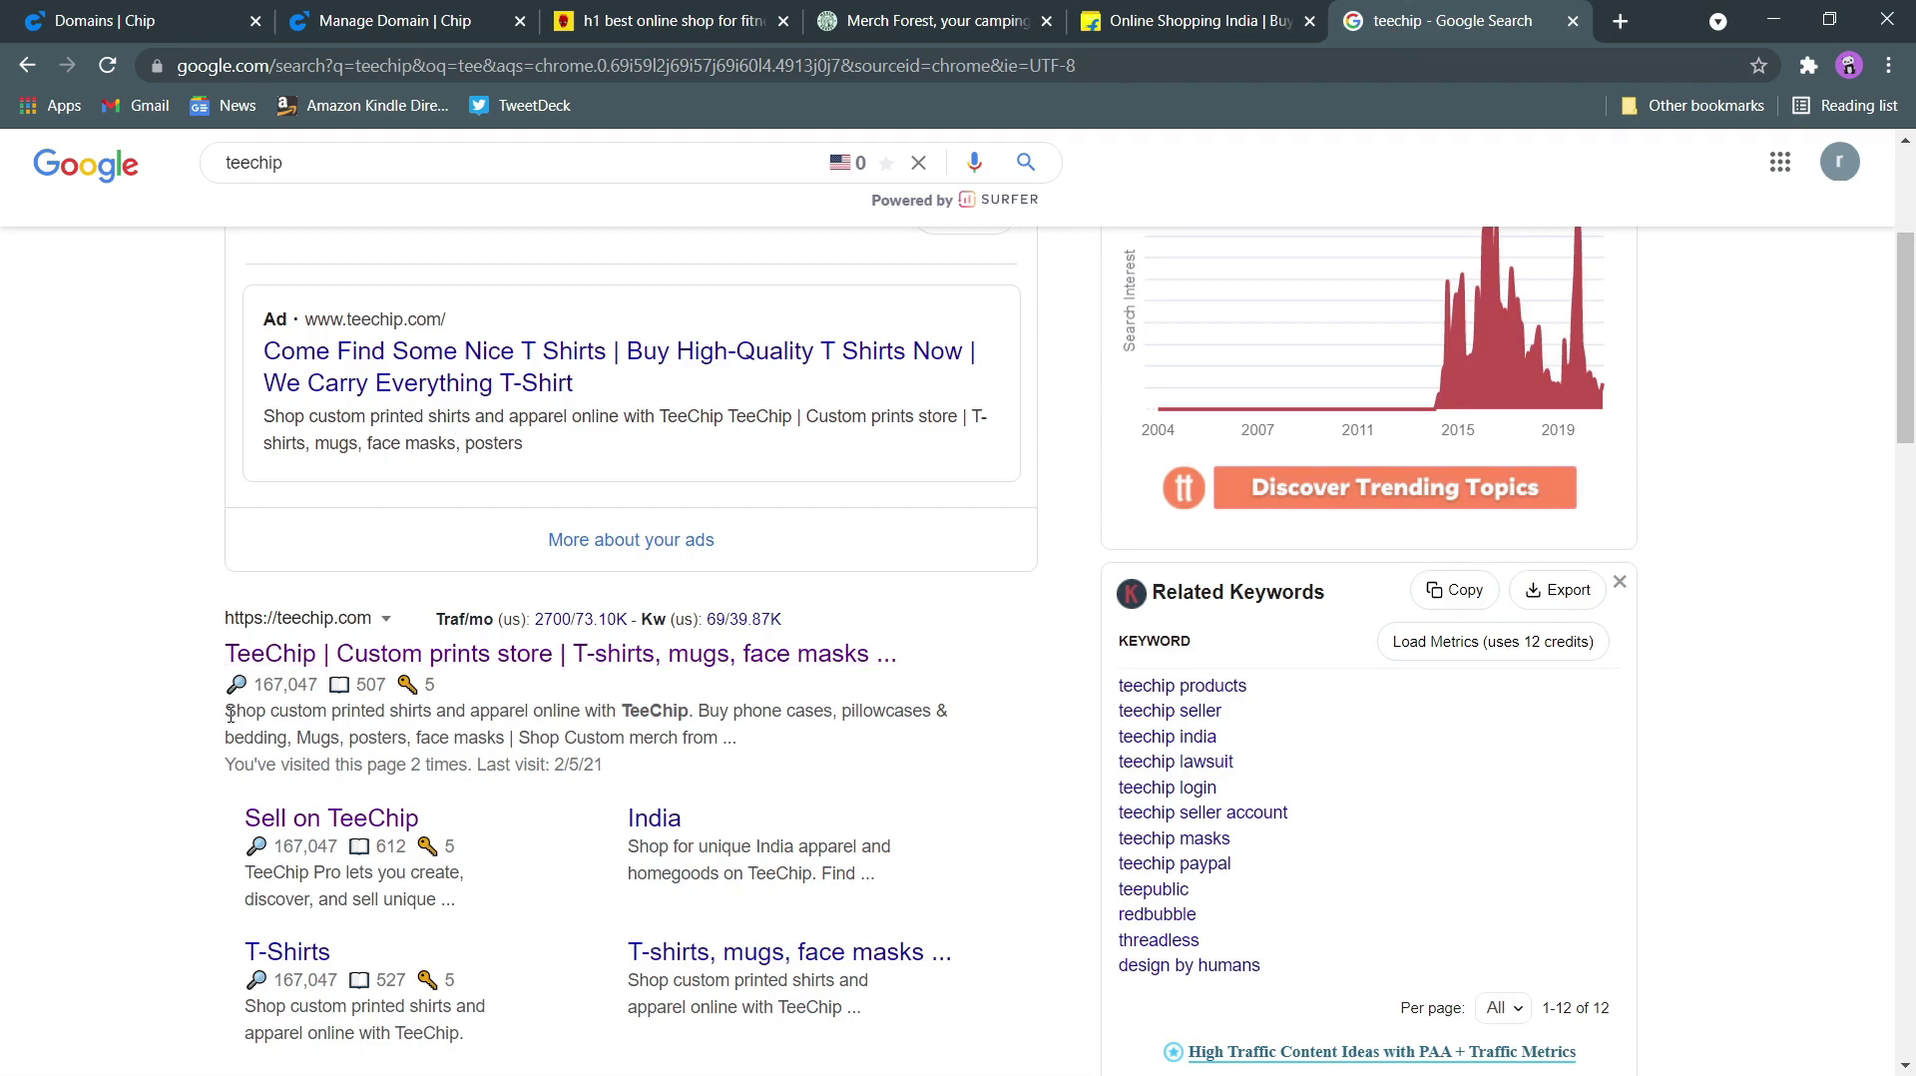
left_click_drag(229, 714, 729, 739)
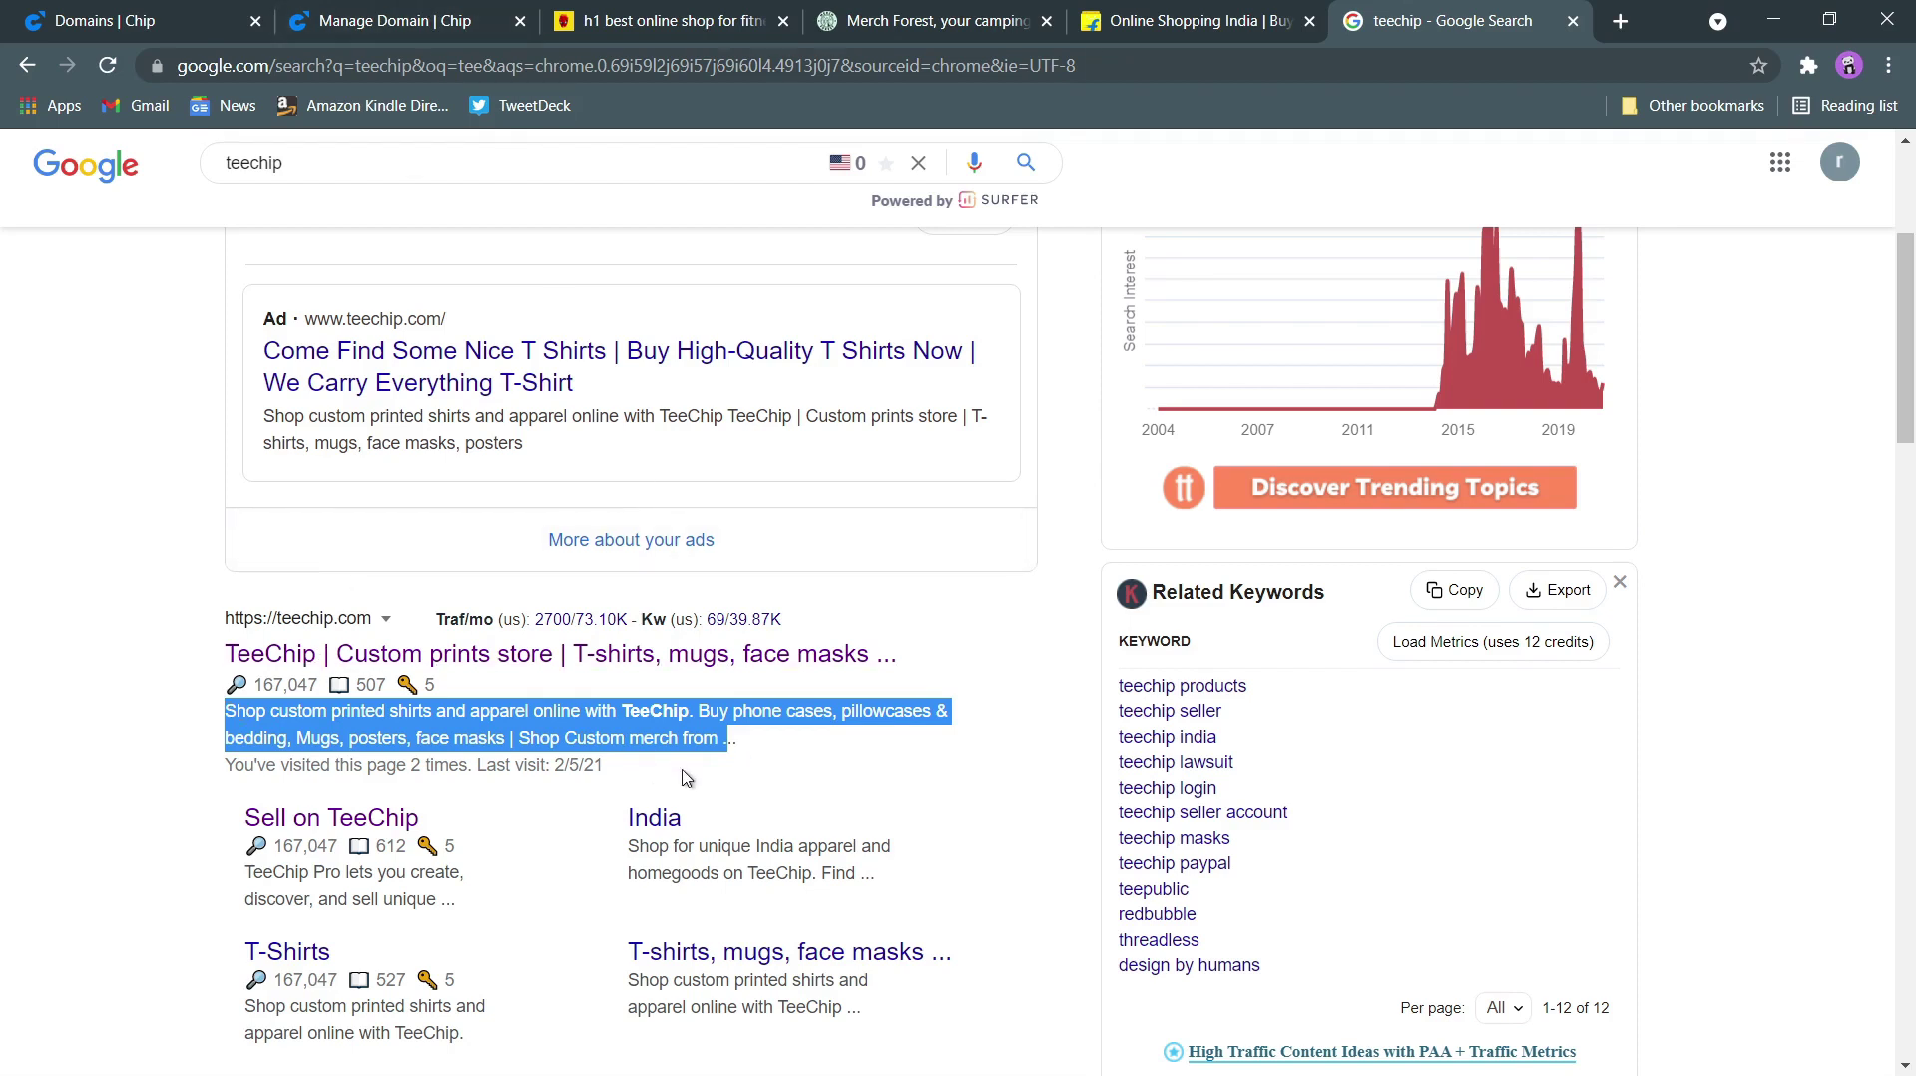
left_click(389, 14)
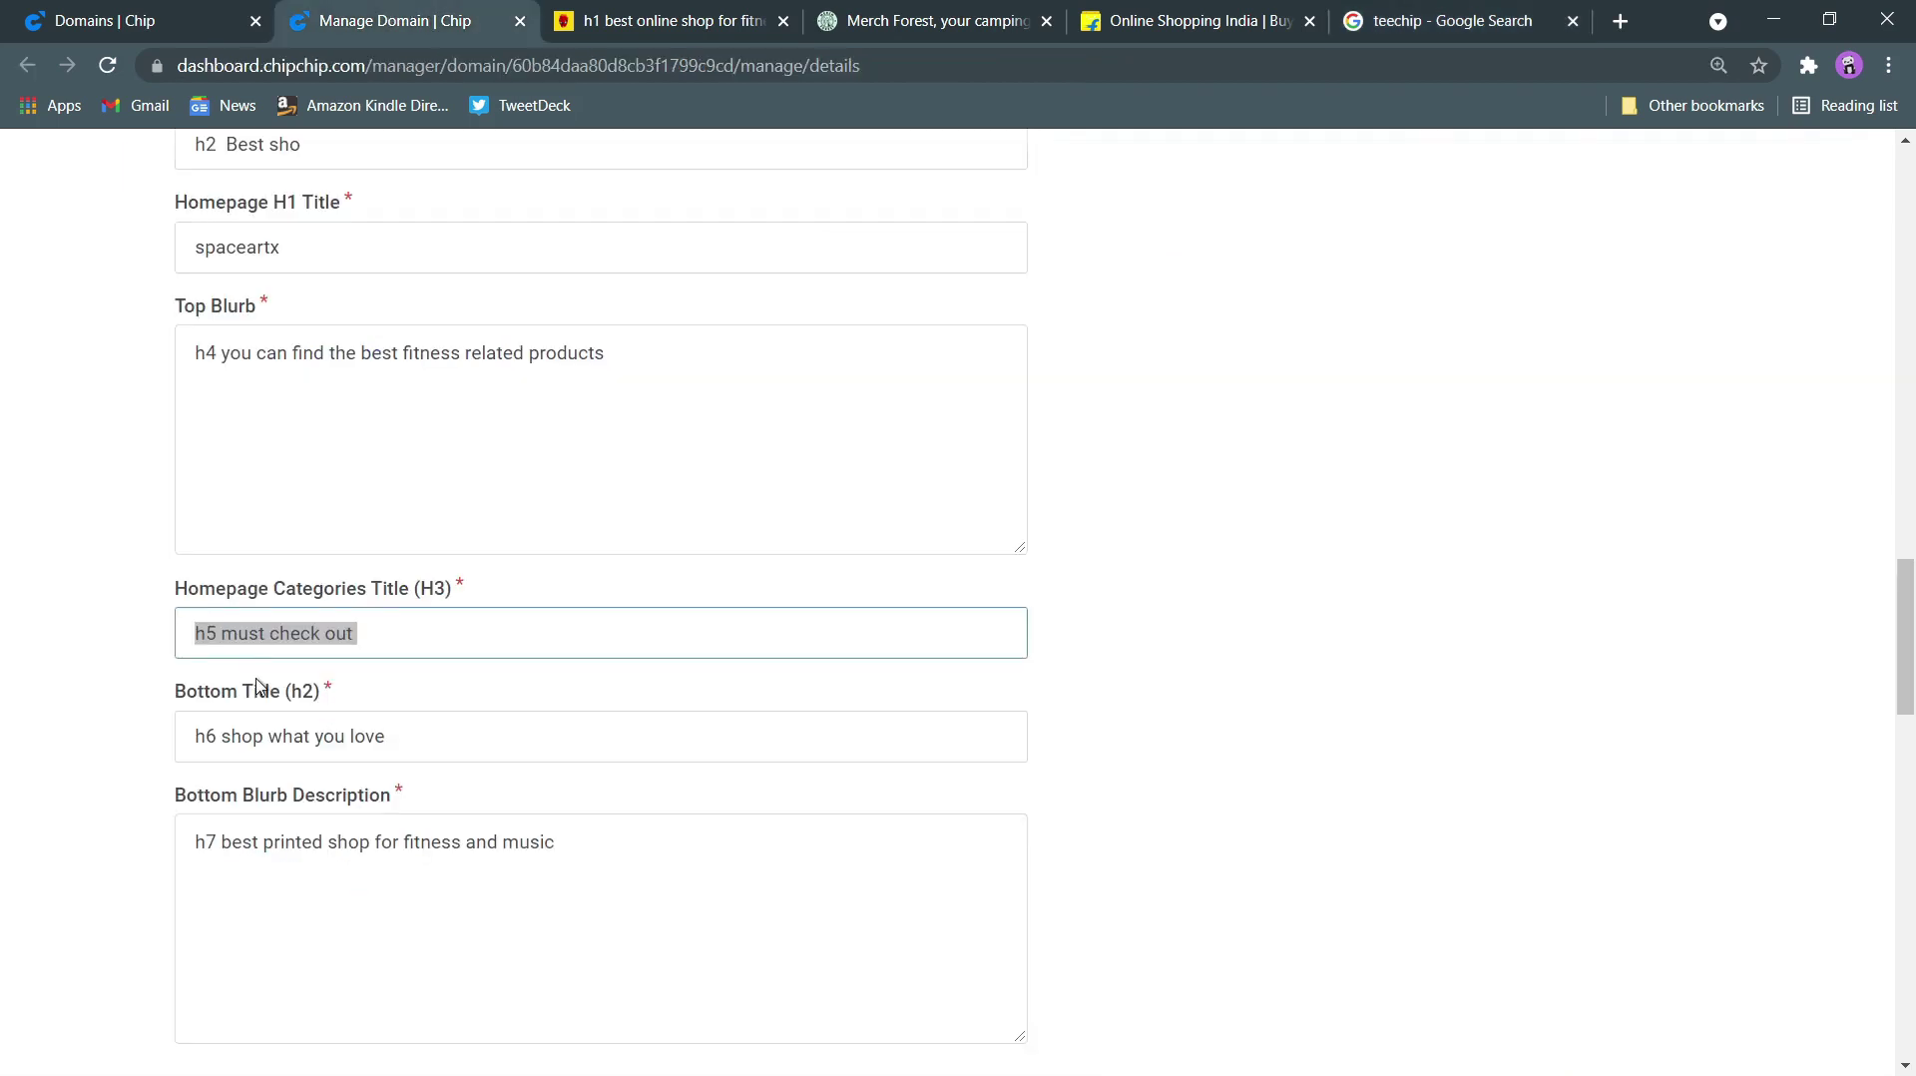
Compare the Bottom Title and Bottom Blurb Description fields with the closing heading and text on the Merch Forest homepage
scroll(376, 701, "down", 4)
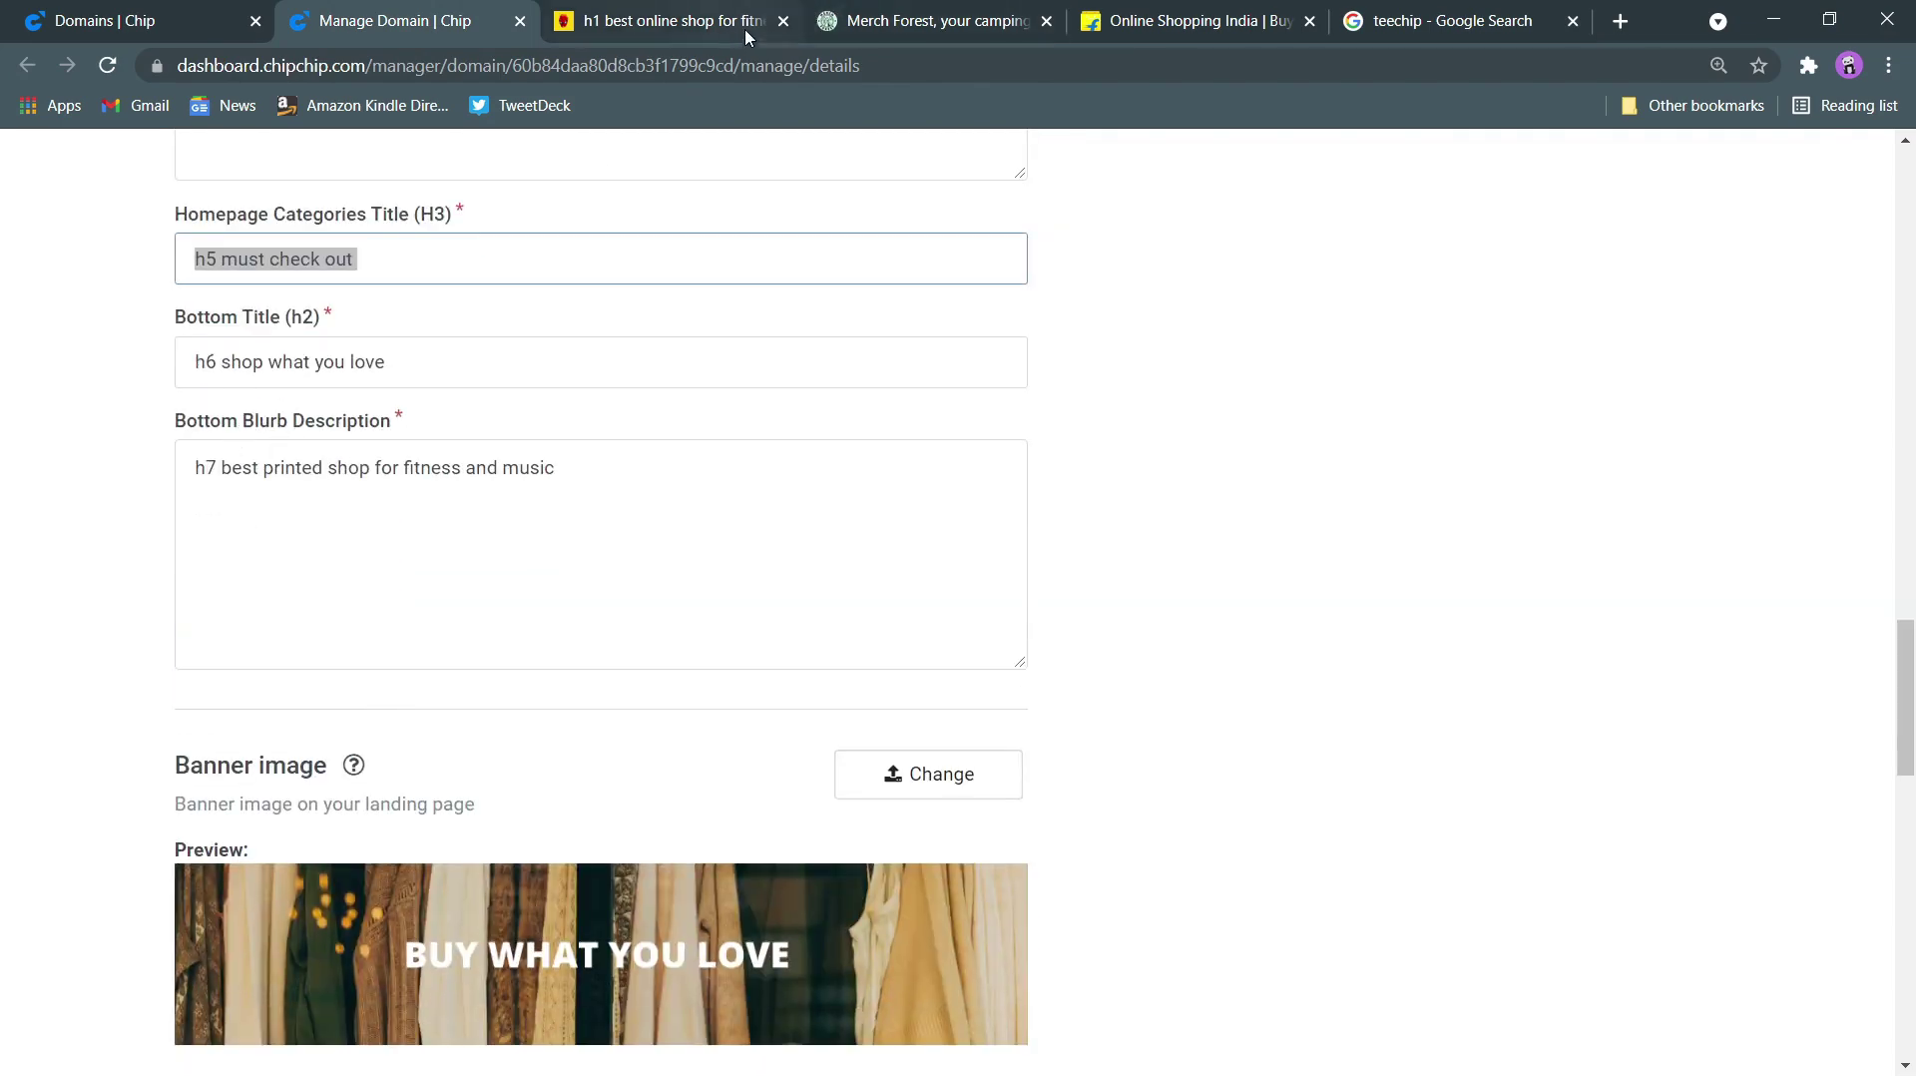
left_click(893, 30)
scroll(669, 686, "down", 20)
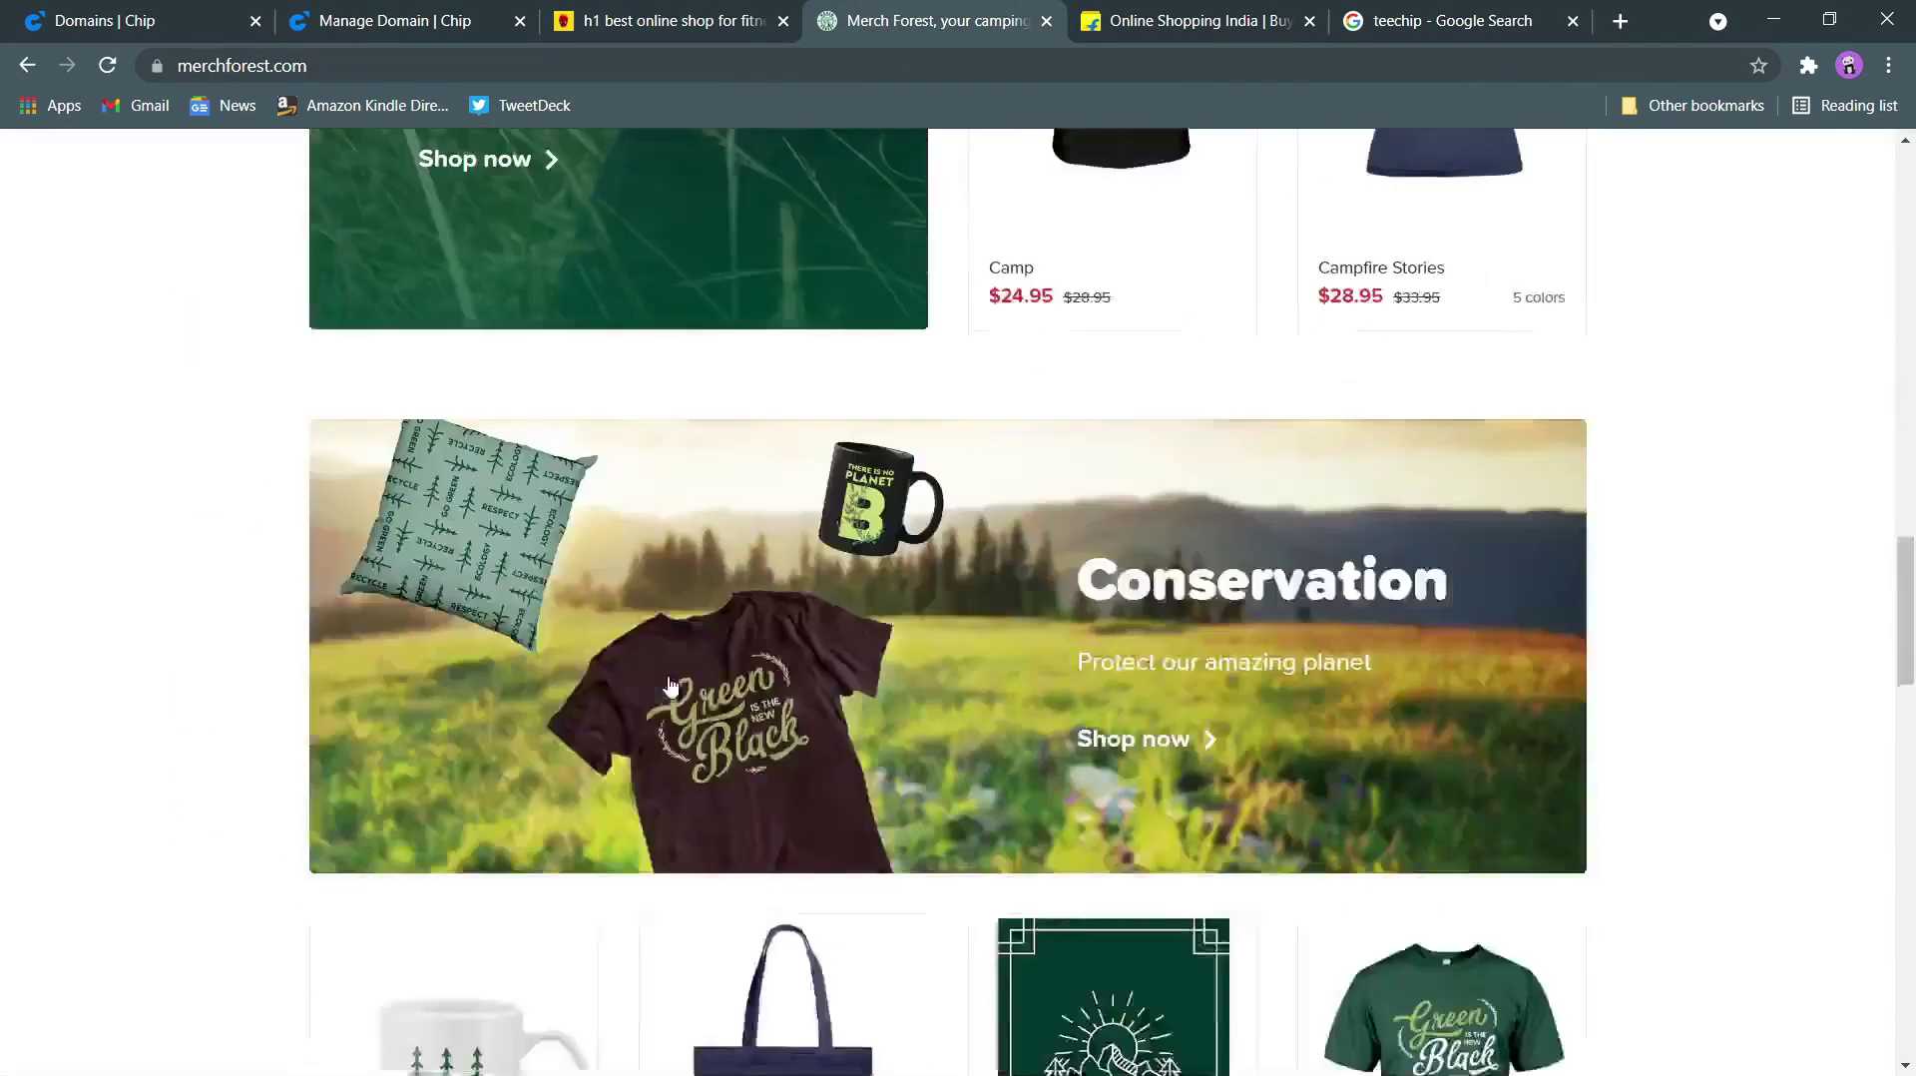
scroll(669, 686, "down", 10)
scroll(667, 683, "up", 4)
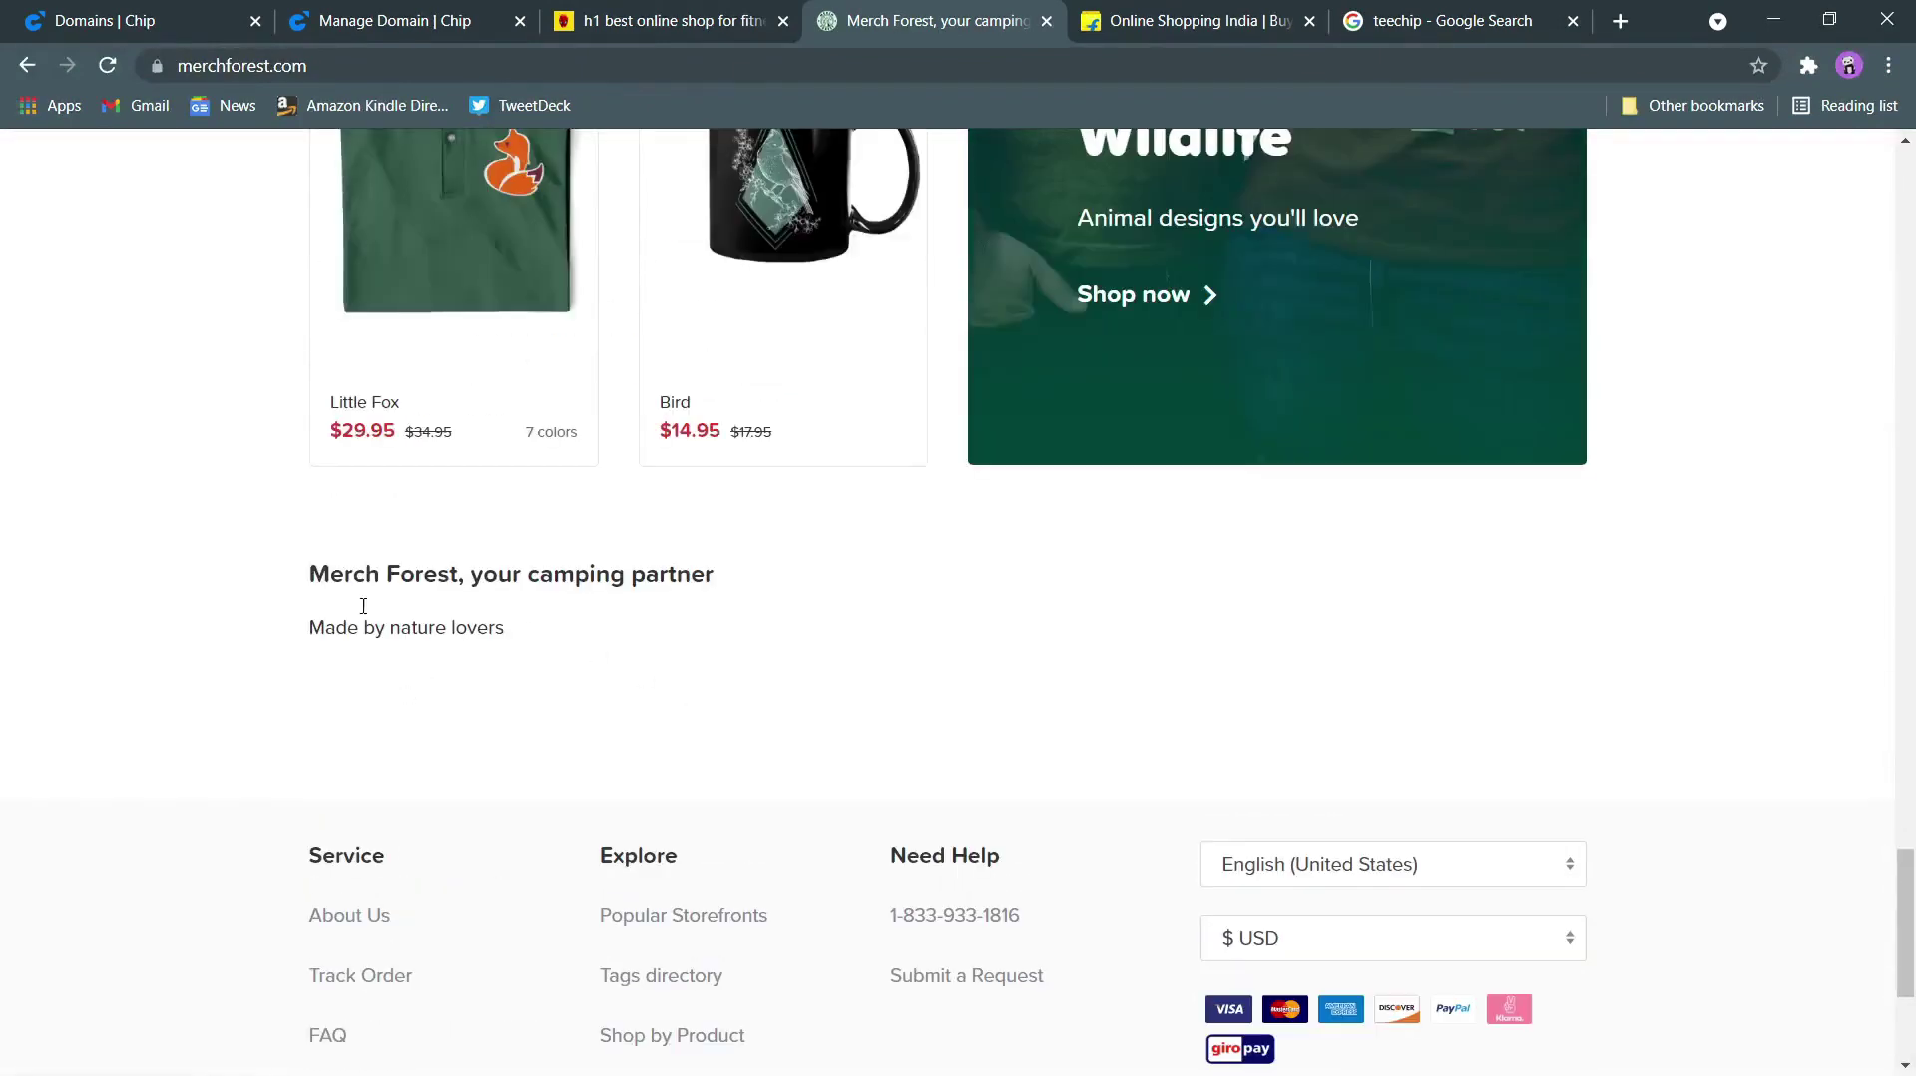
triple_click(336, 571)
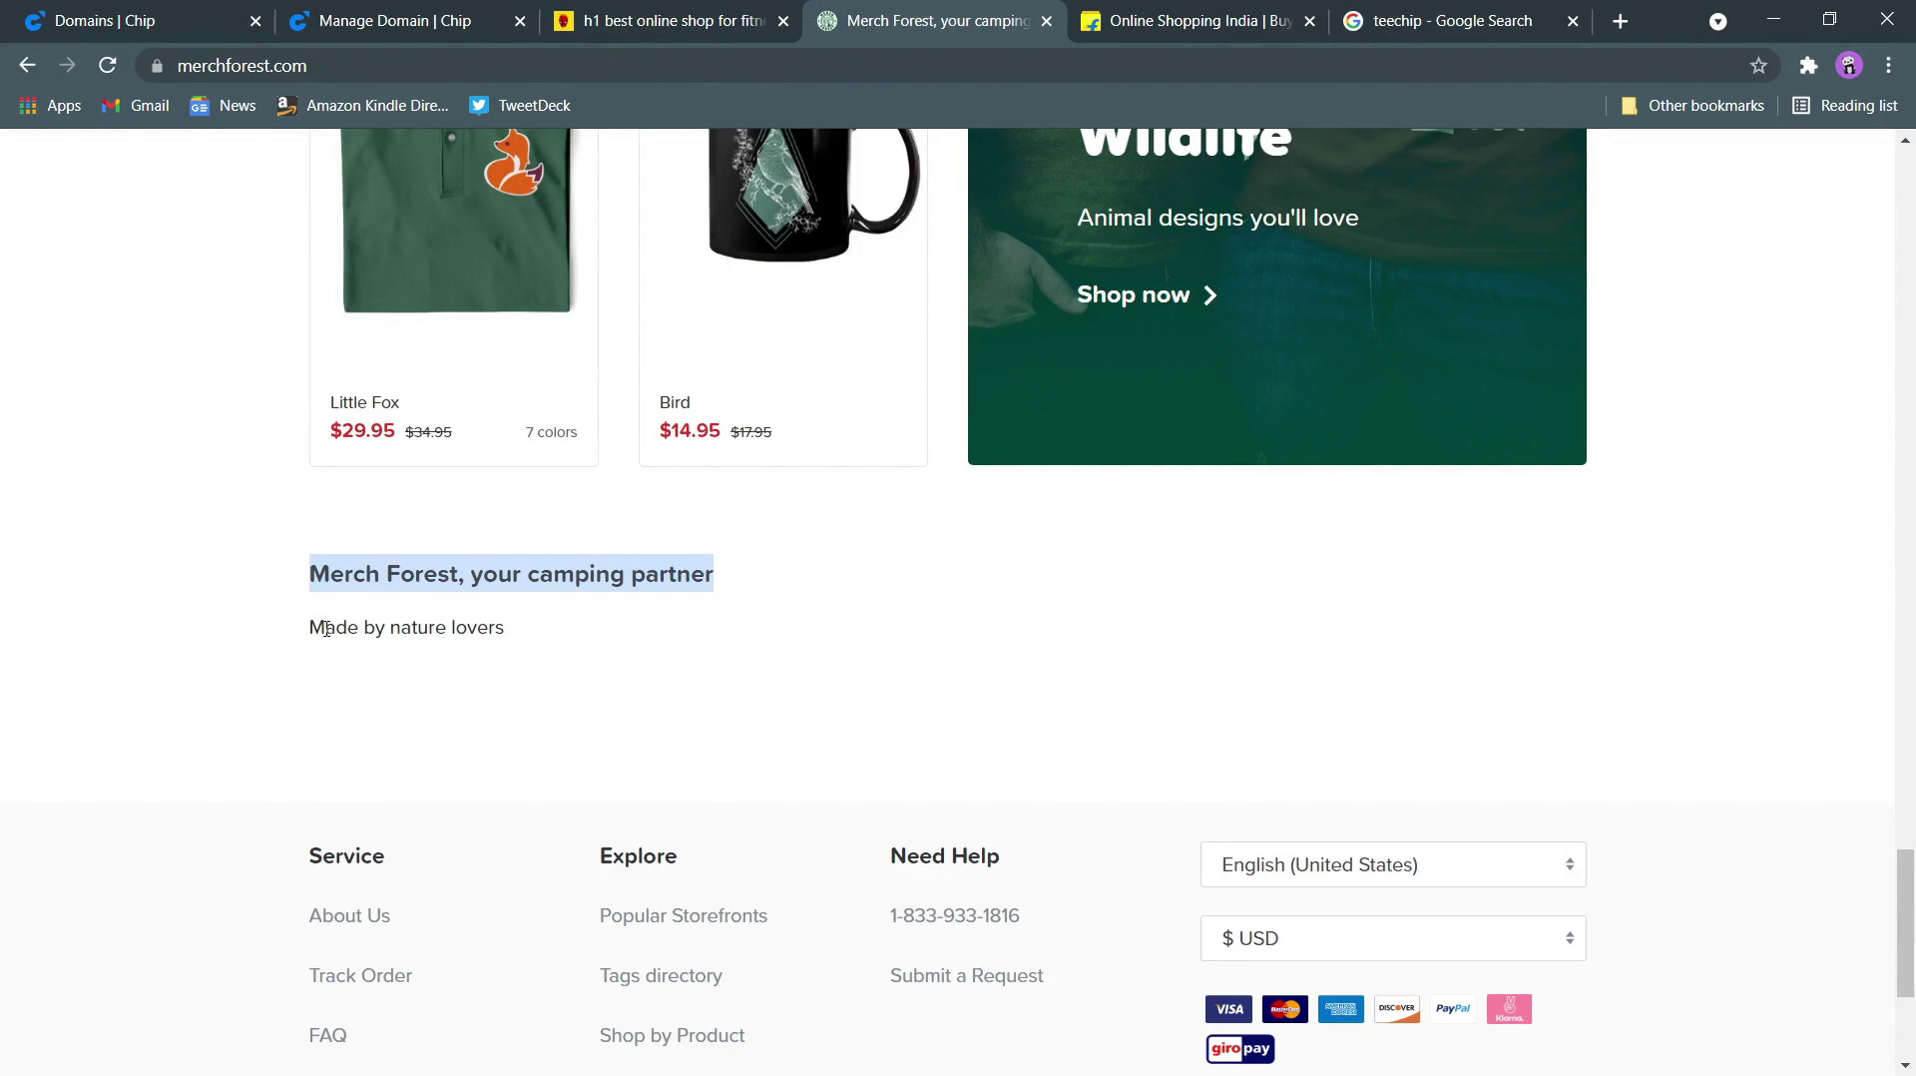
left_click_drag(326, 629, 642, 654)
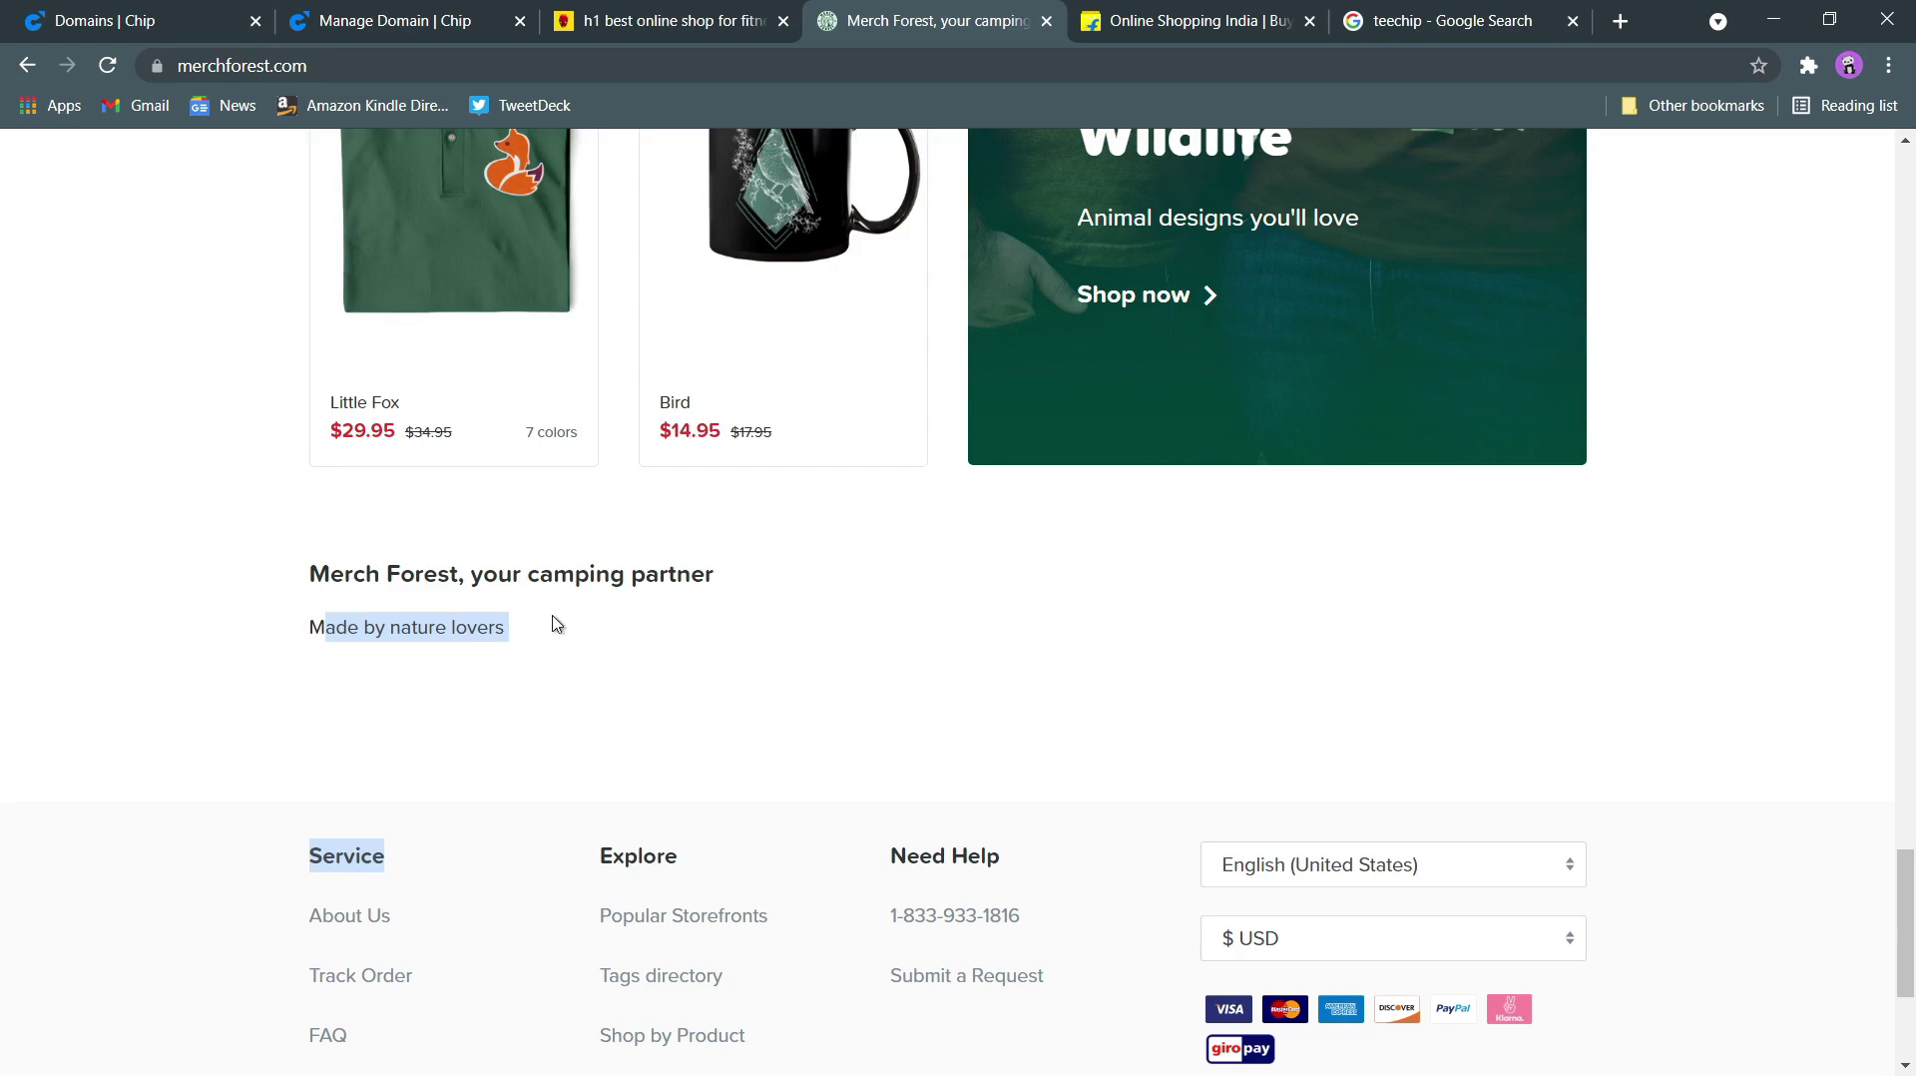
left_click(375, 29)
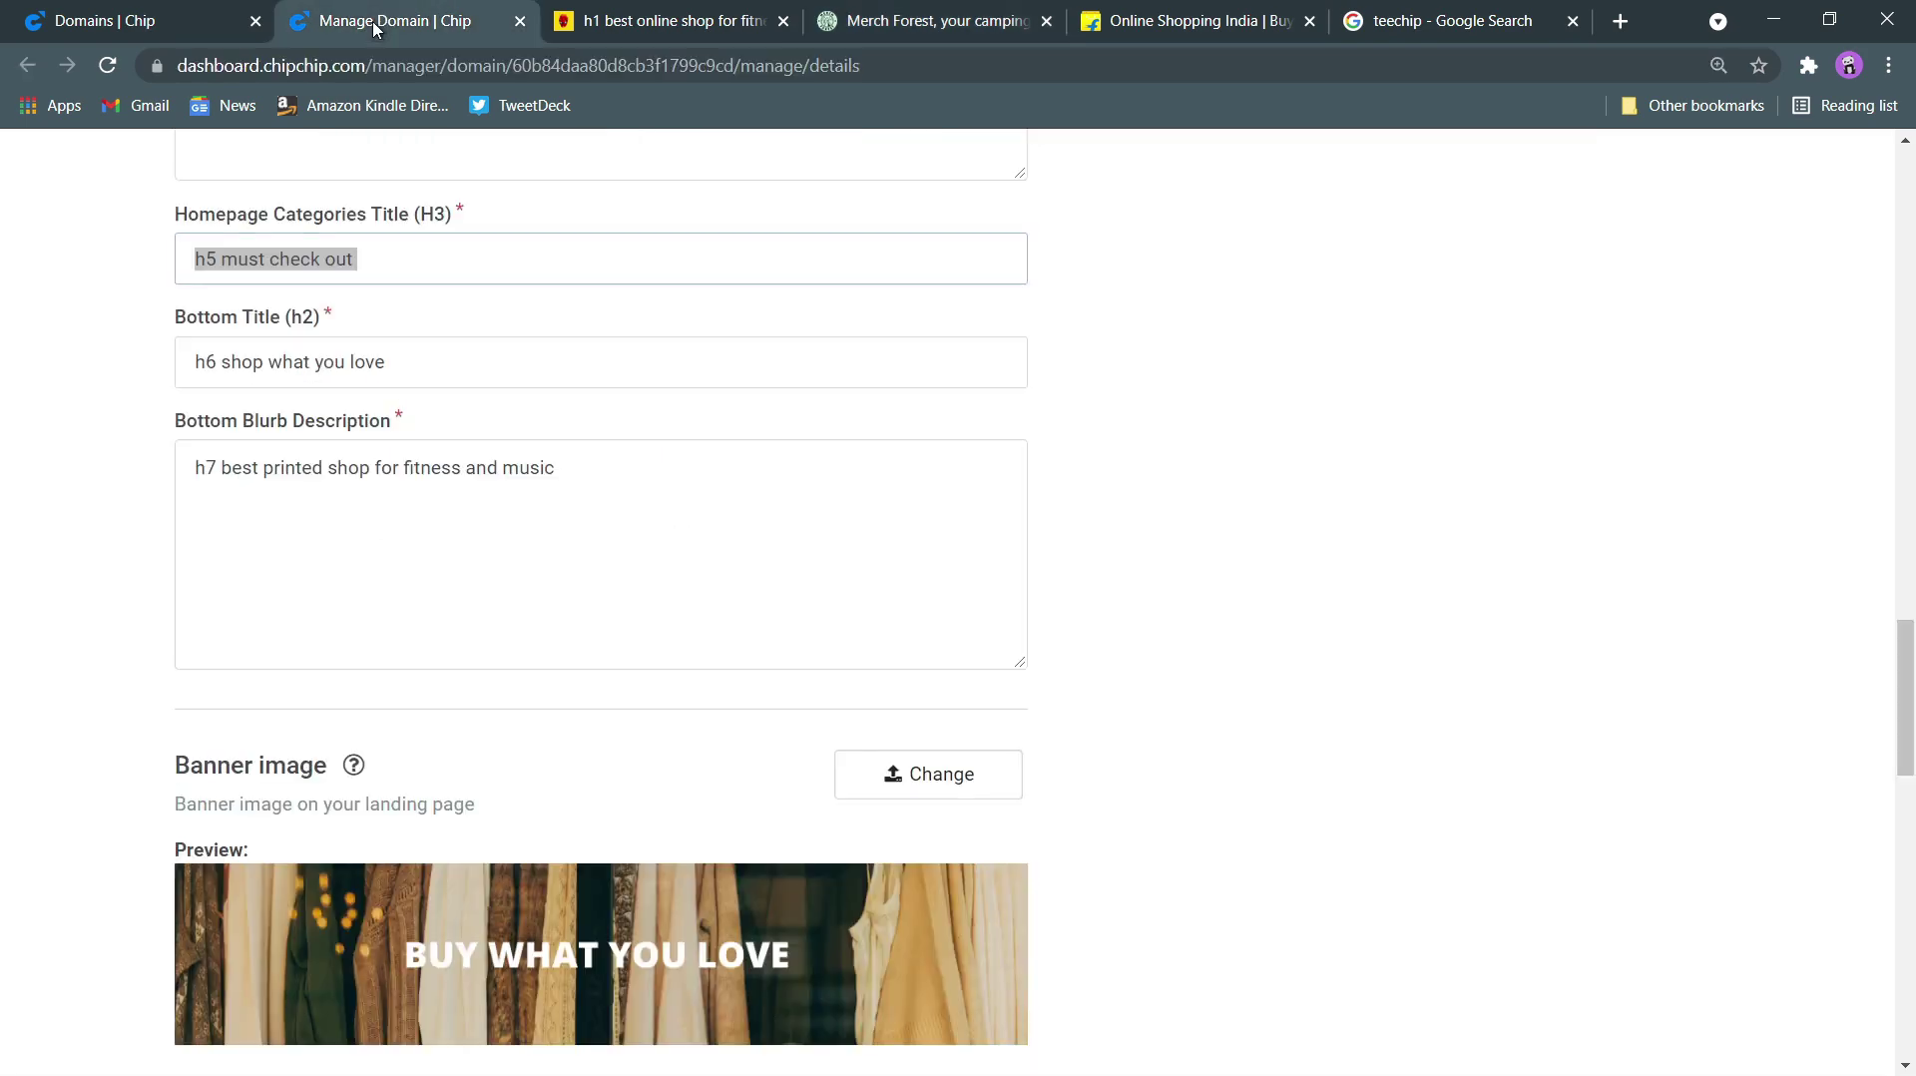
Inspect the banner image section with its help note and change option, and view the homepage sections below it
scroll(559, 630, "down", 3)
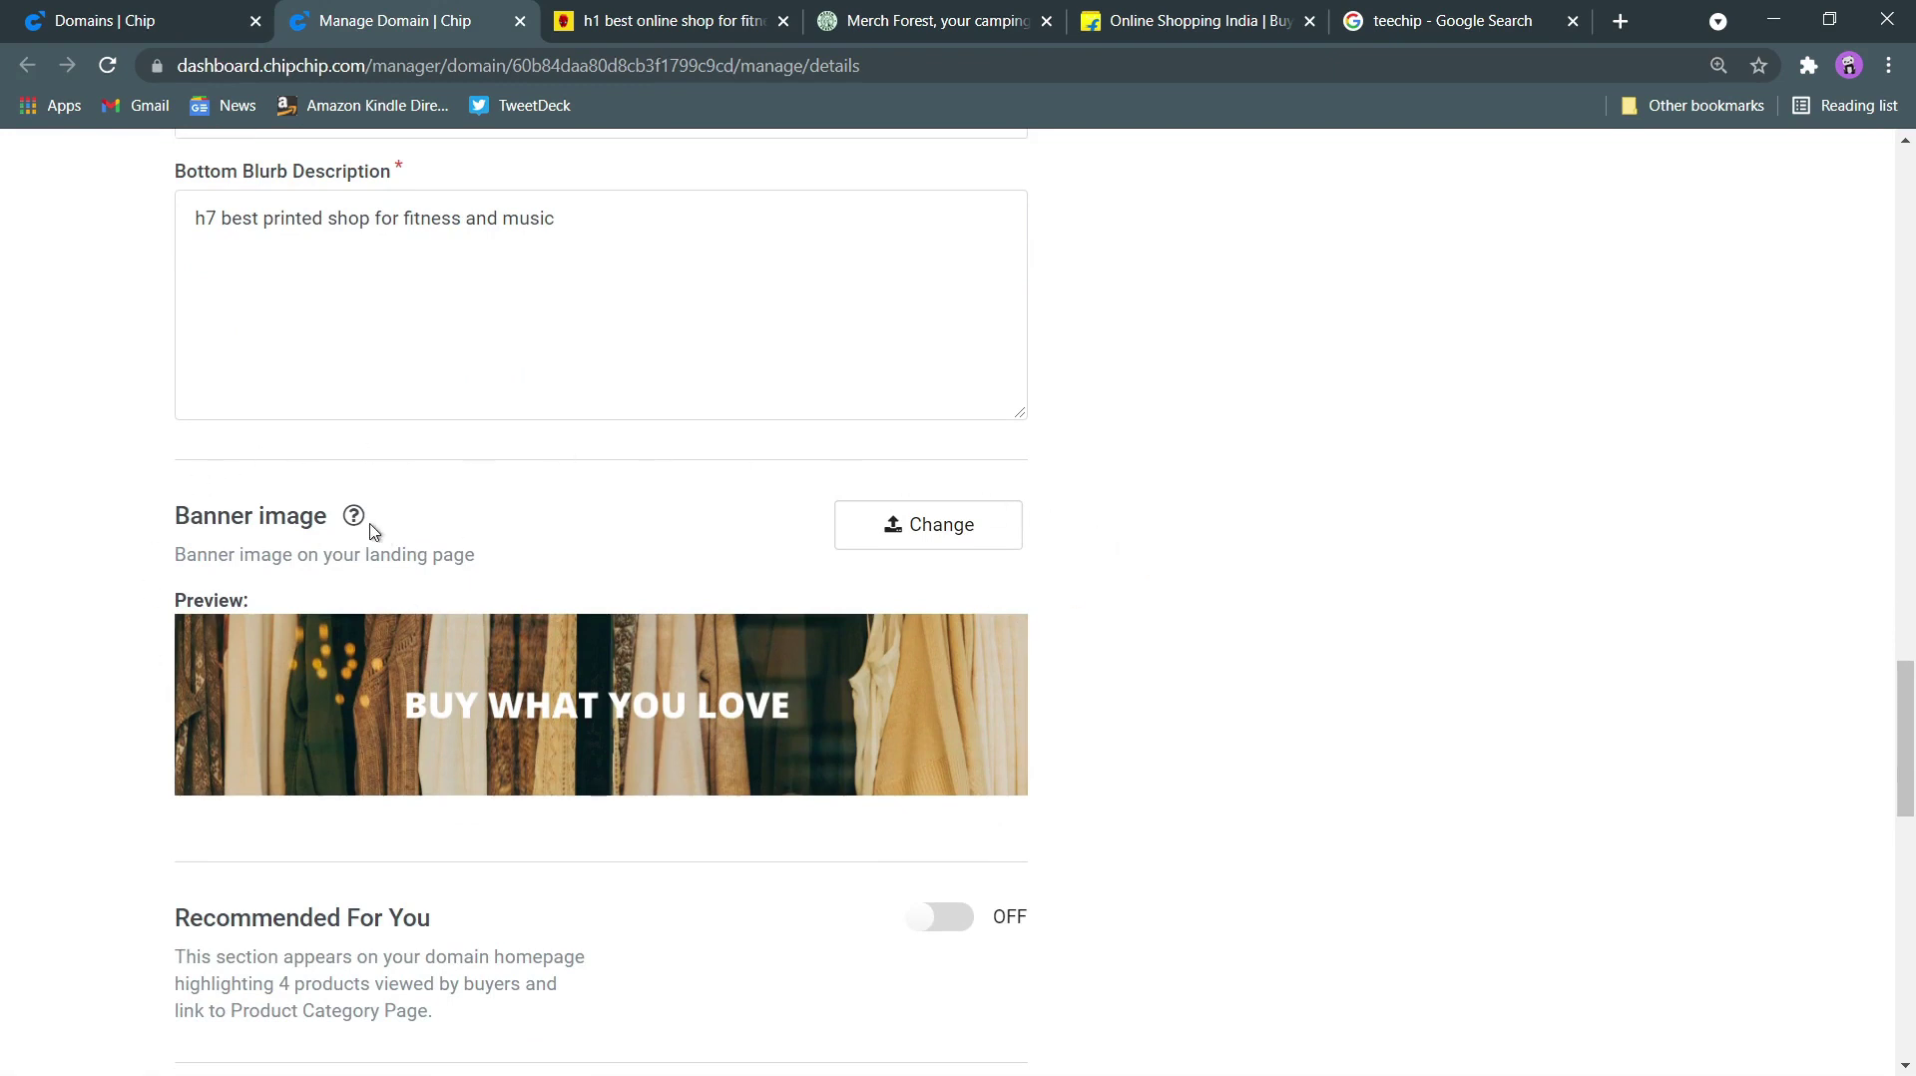
mouse_move(354, 518)
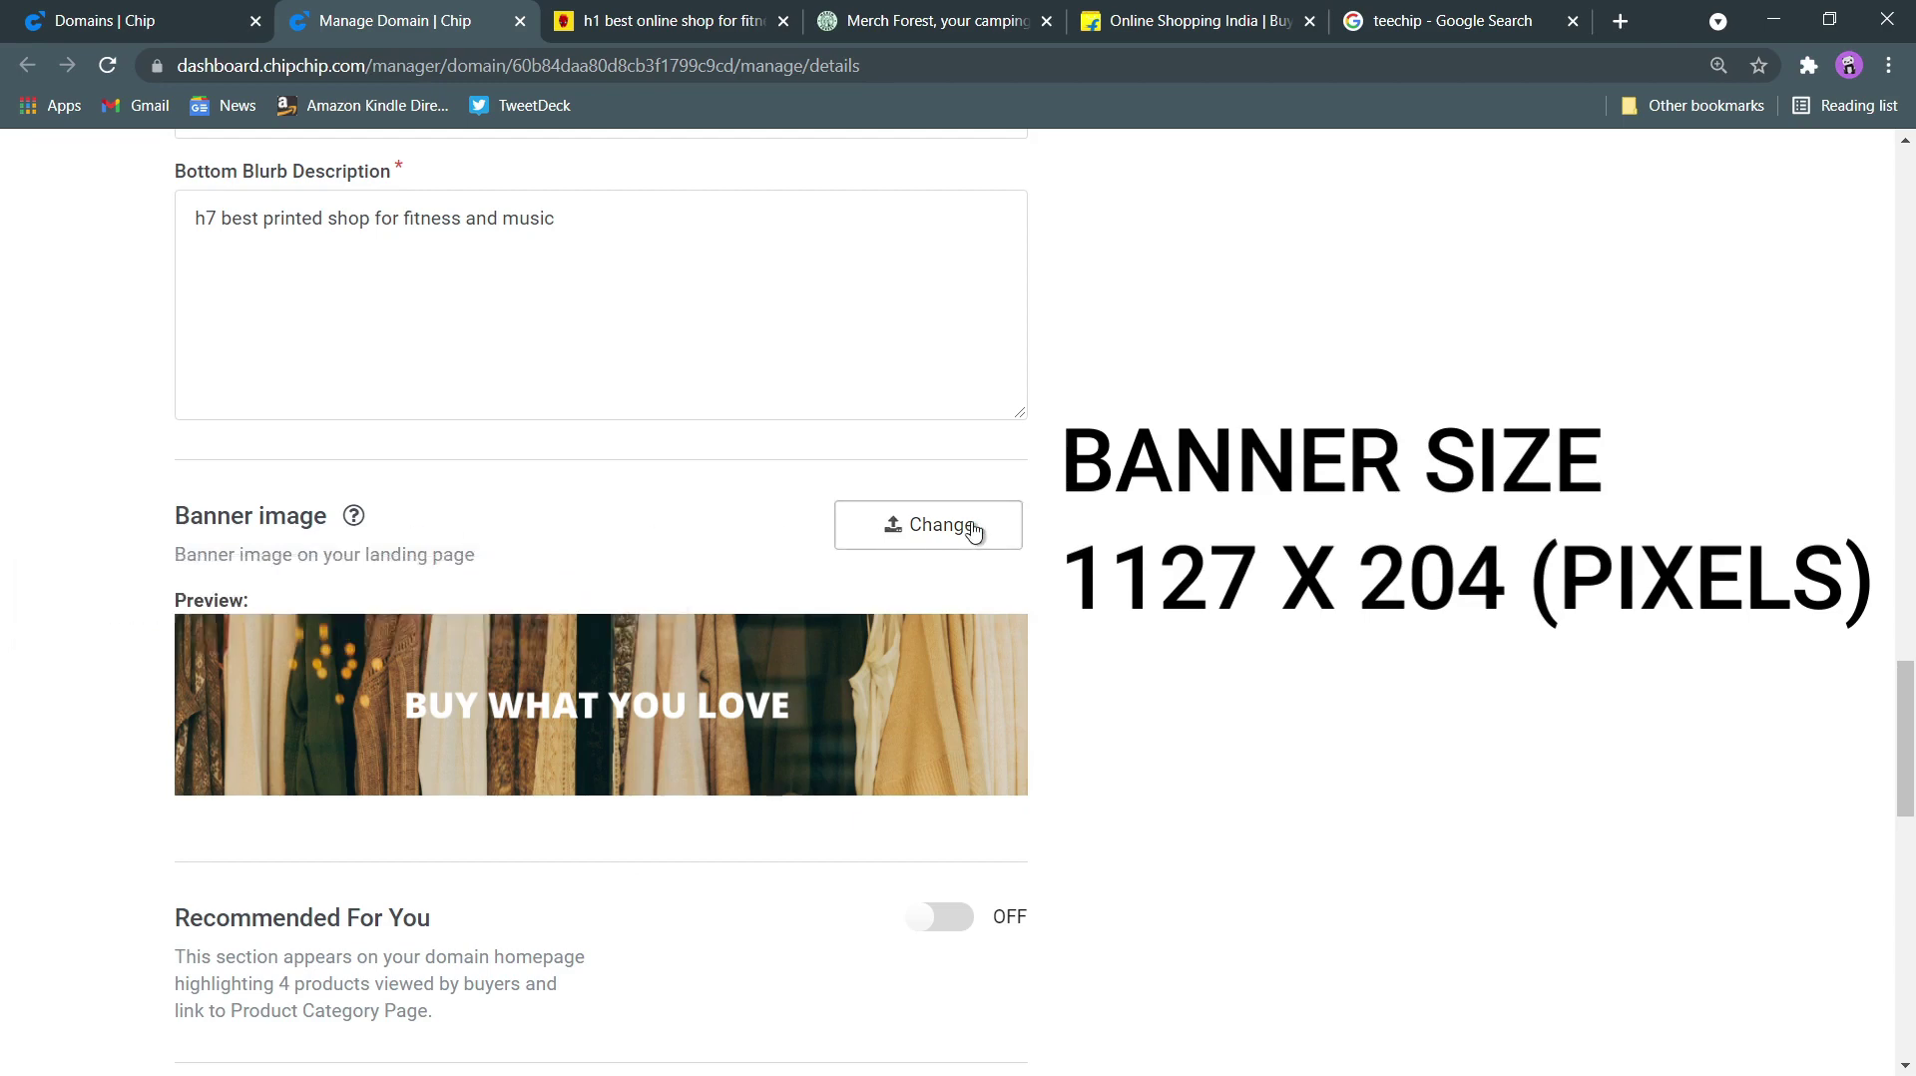
left_click(940, 529)
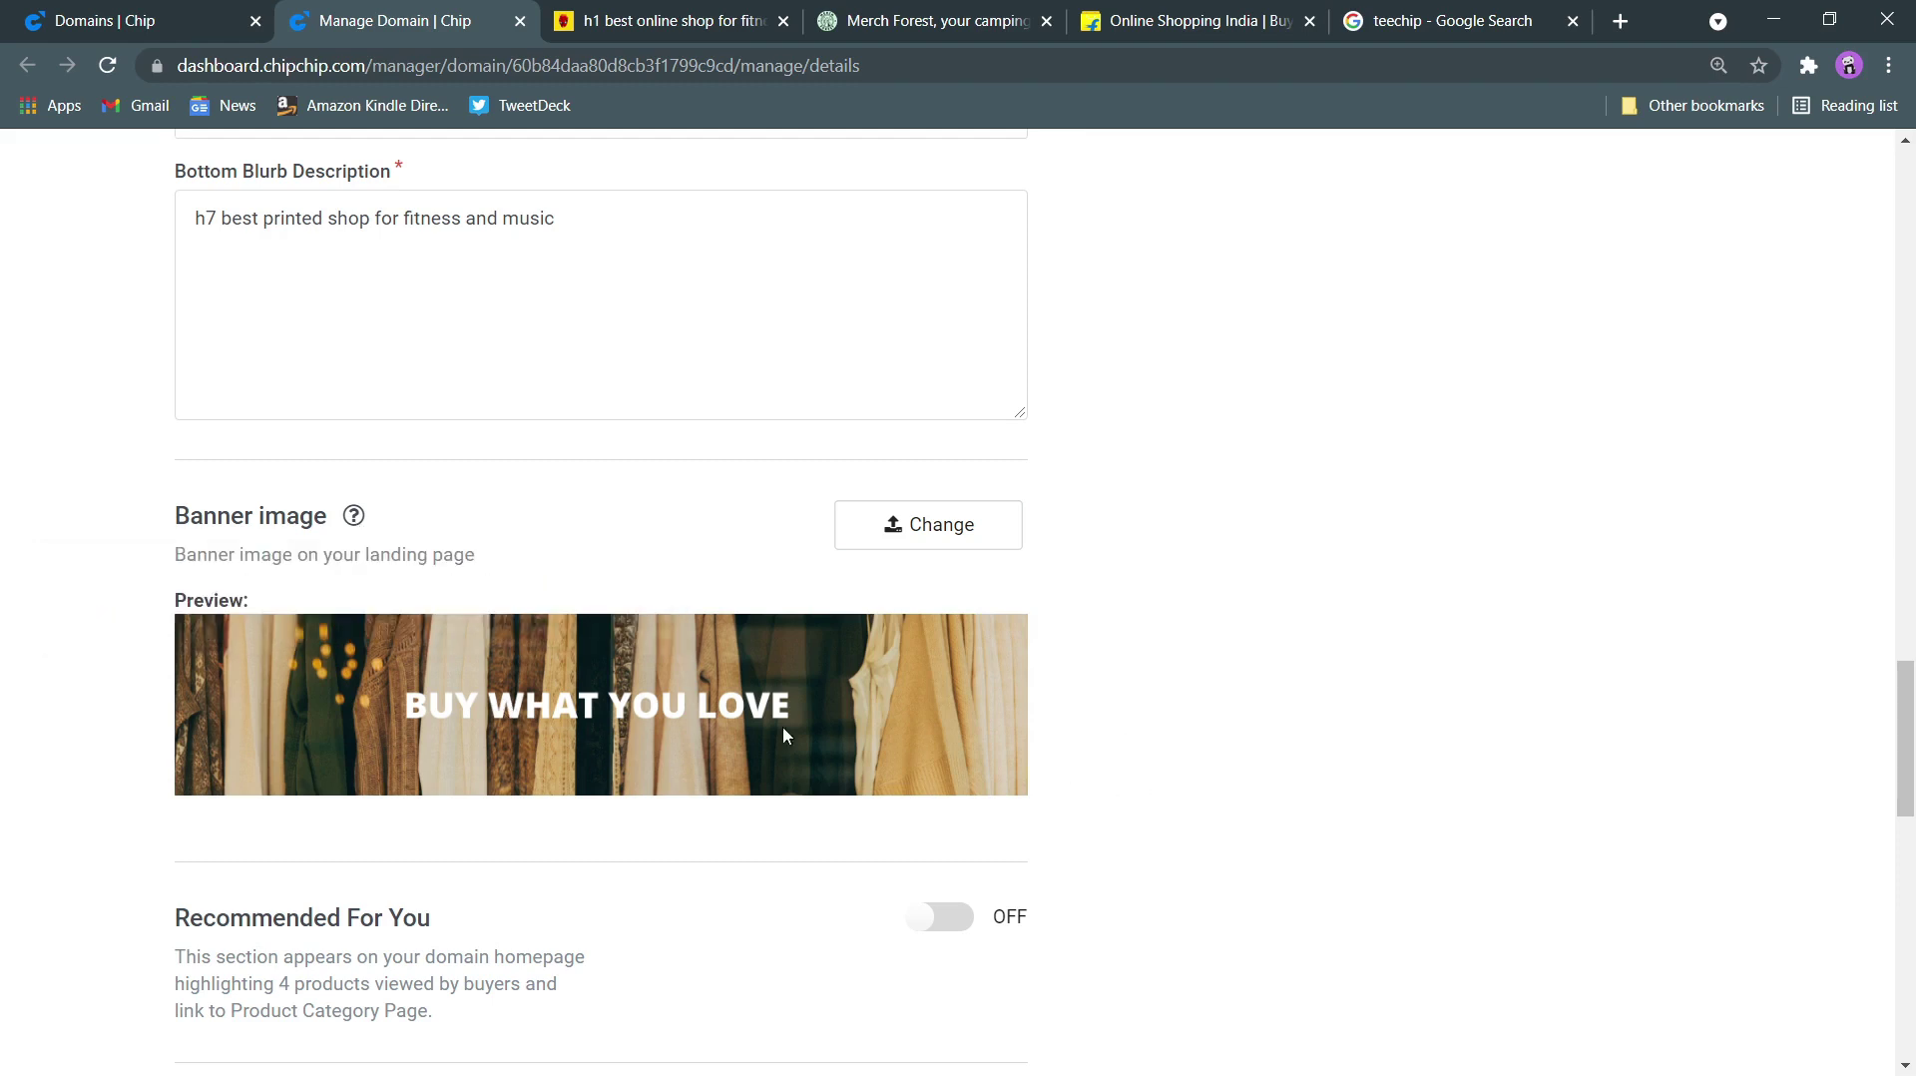
scroll(848, 715, "down", 5)
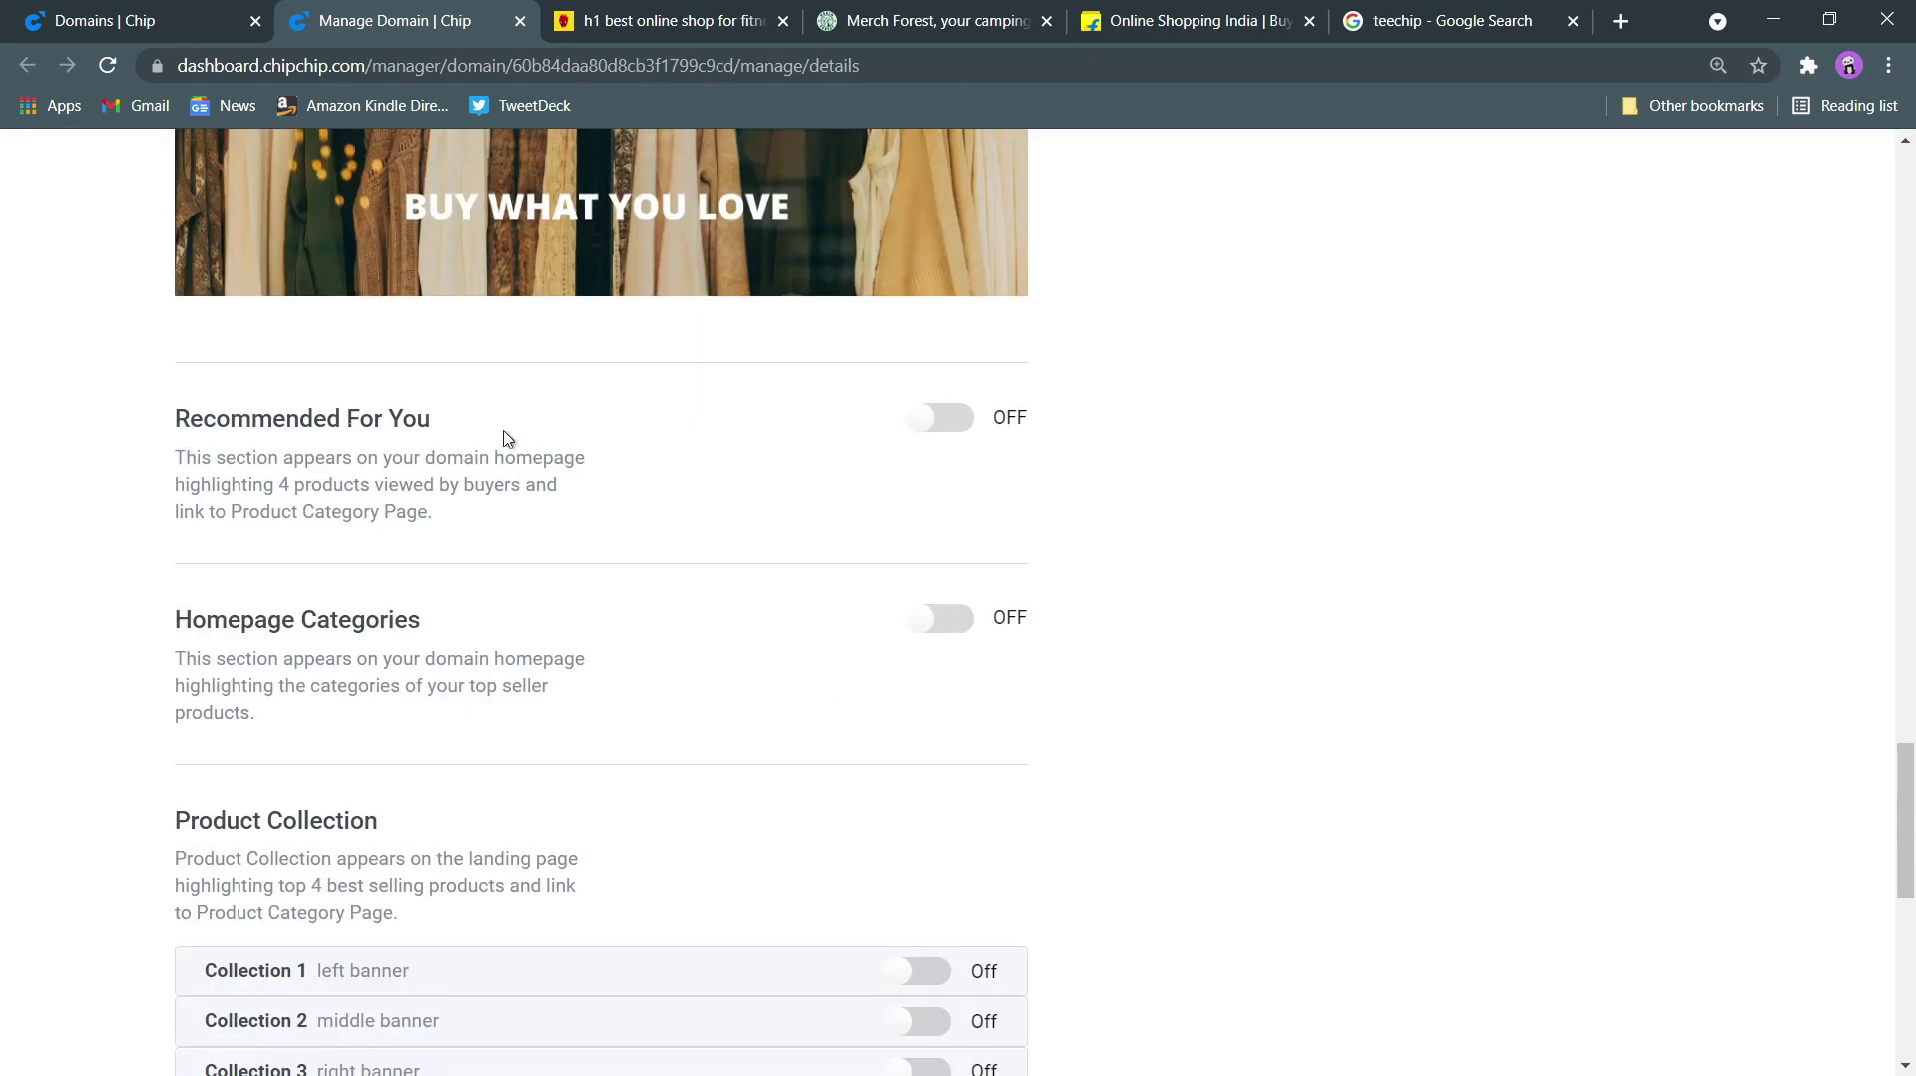
Turn on the Recommended For You section, view the same section on the Merch Forest homepage, and return to the domain details
left_click(949, 430)
left_click(938, 21)
scroll(651, 572, "up", 10)
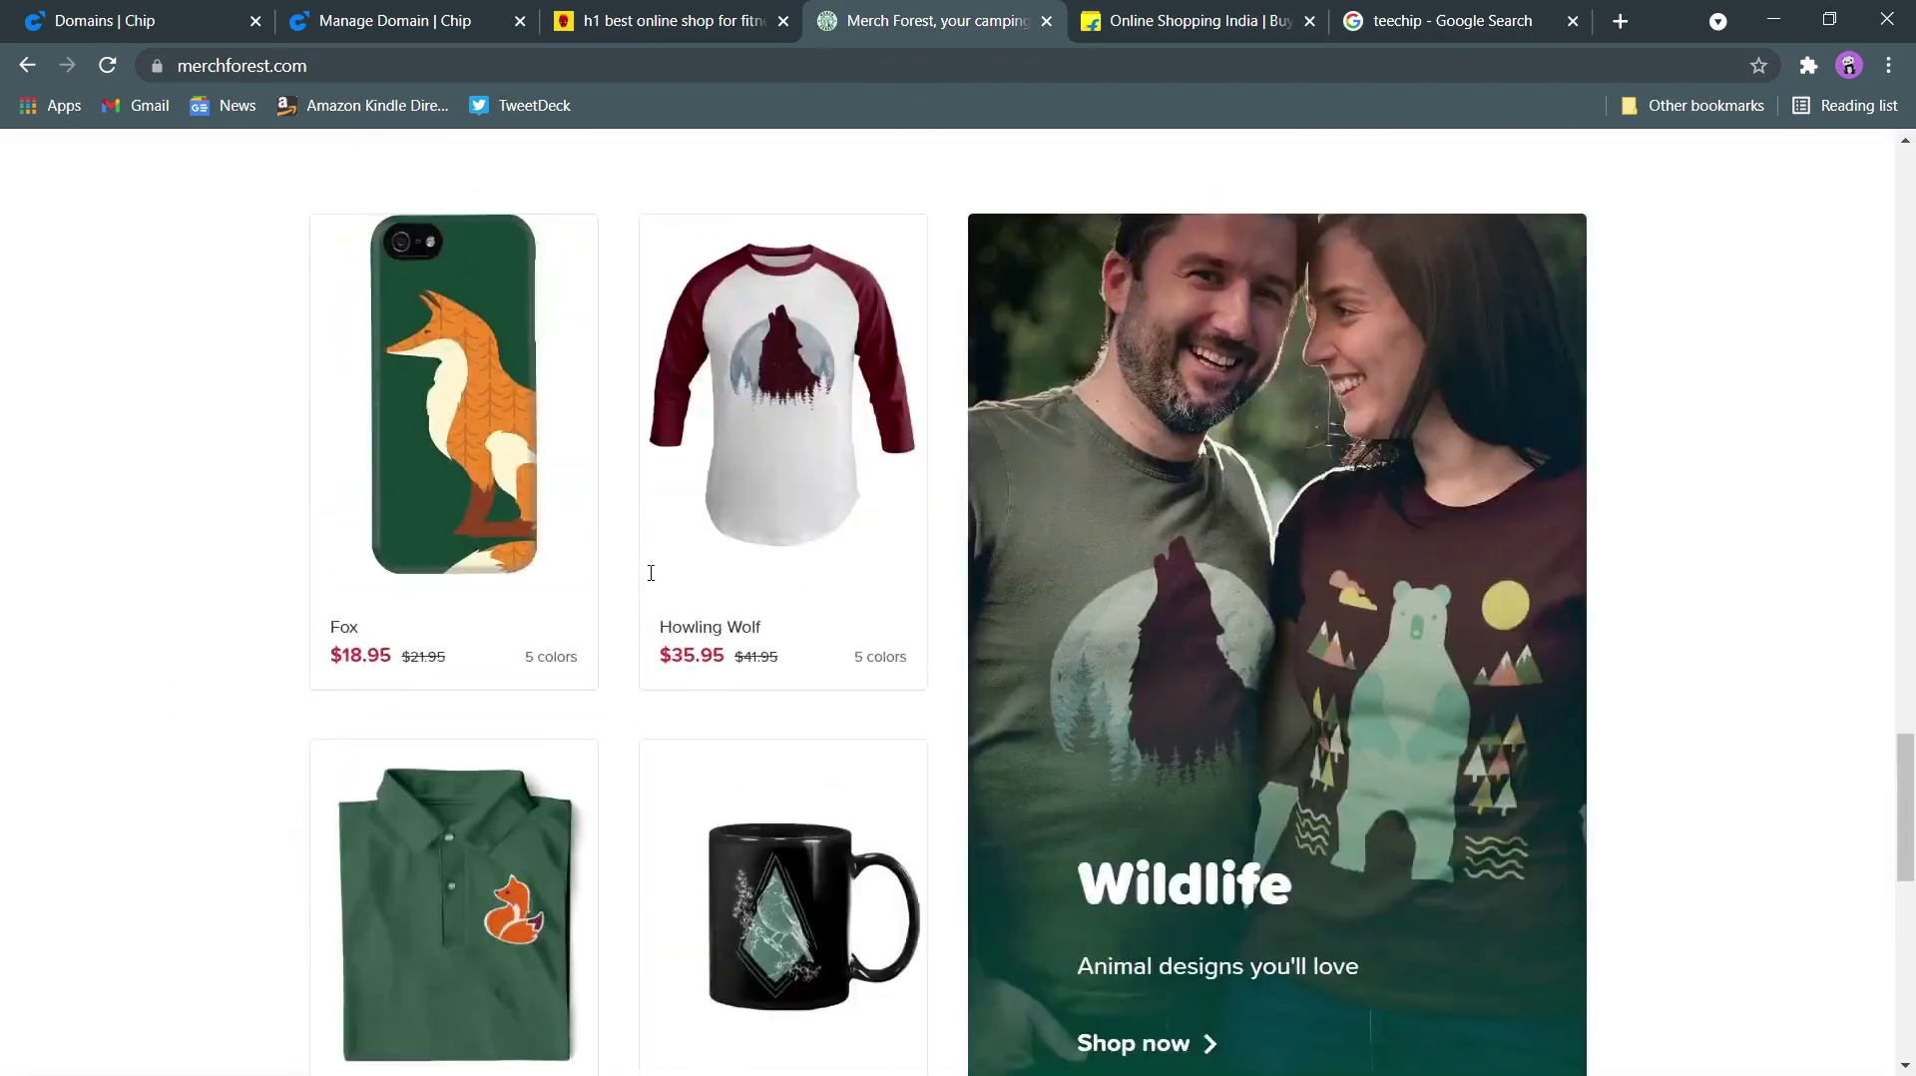
scroll(651, 572, "up", 10)
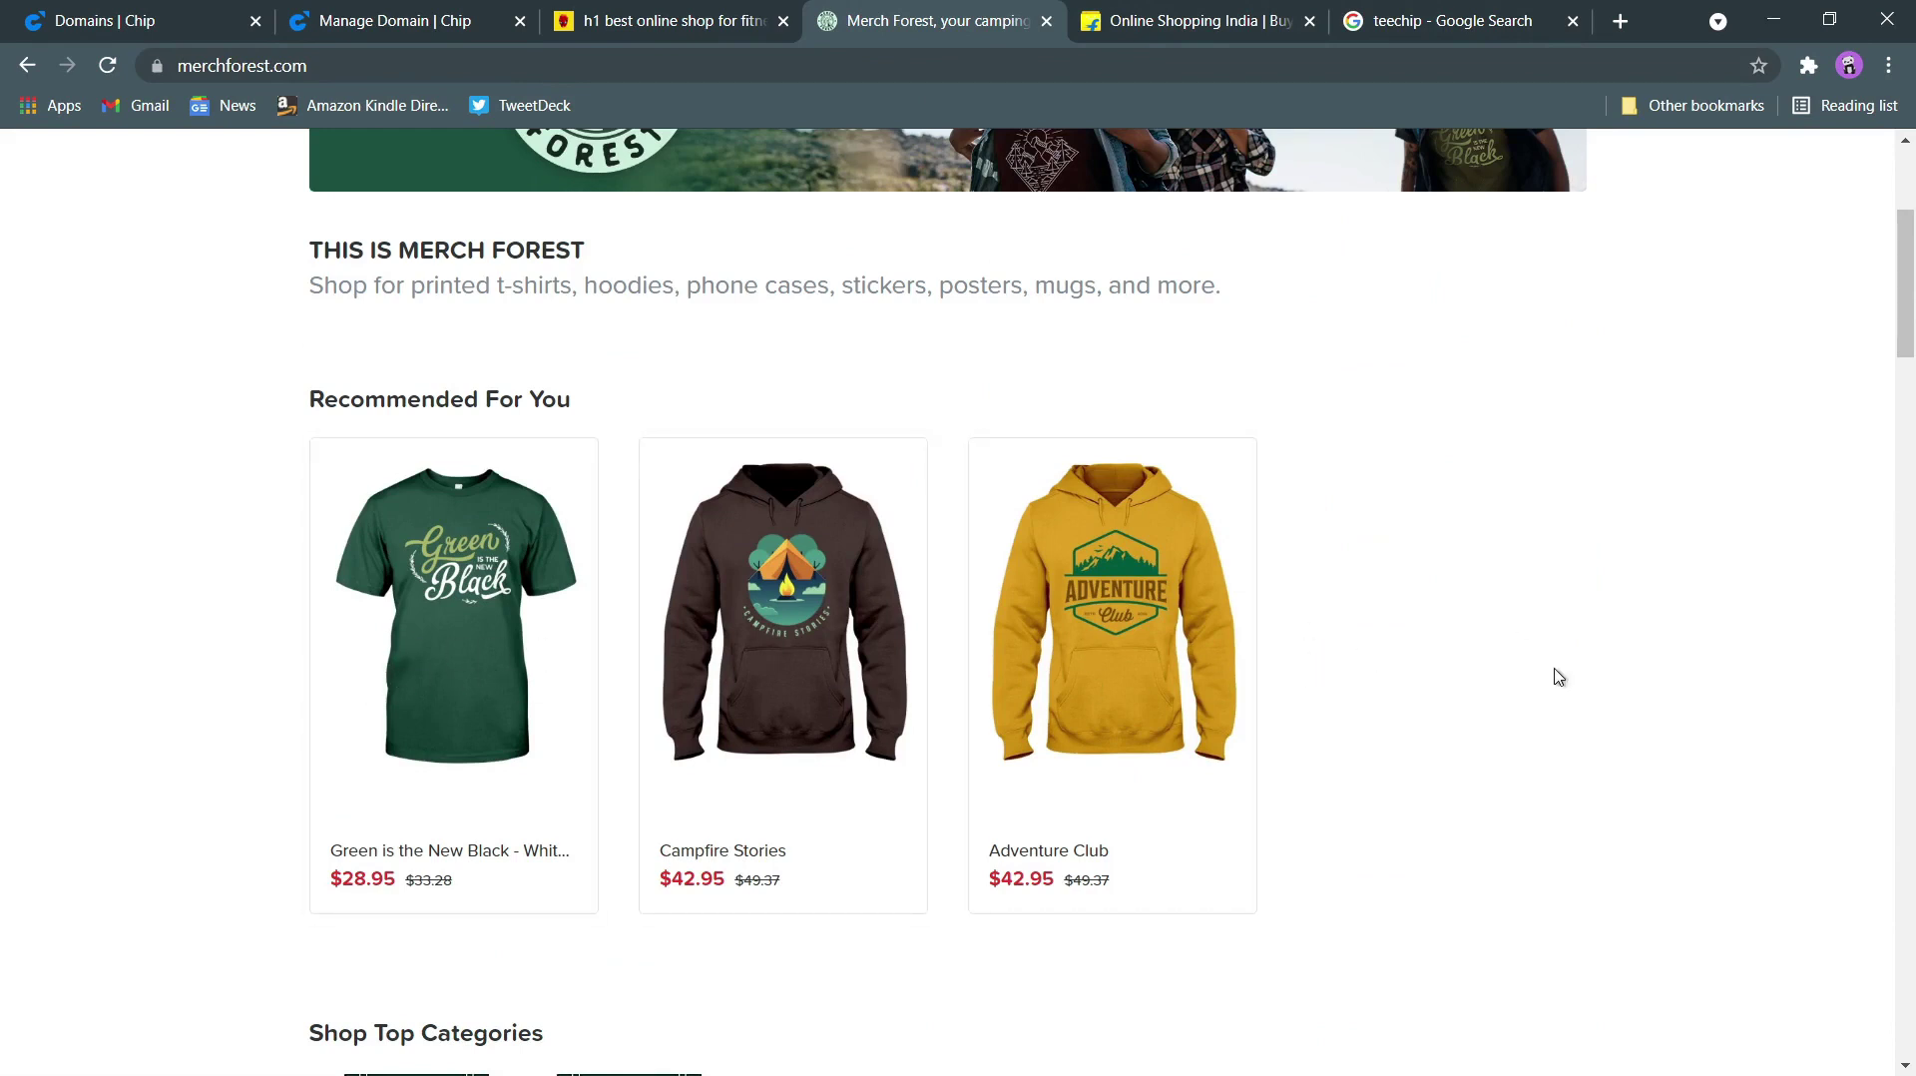
key("ctrl+2")
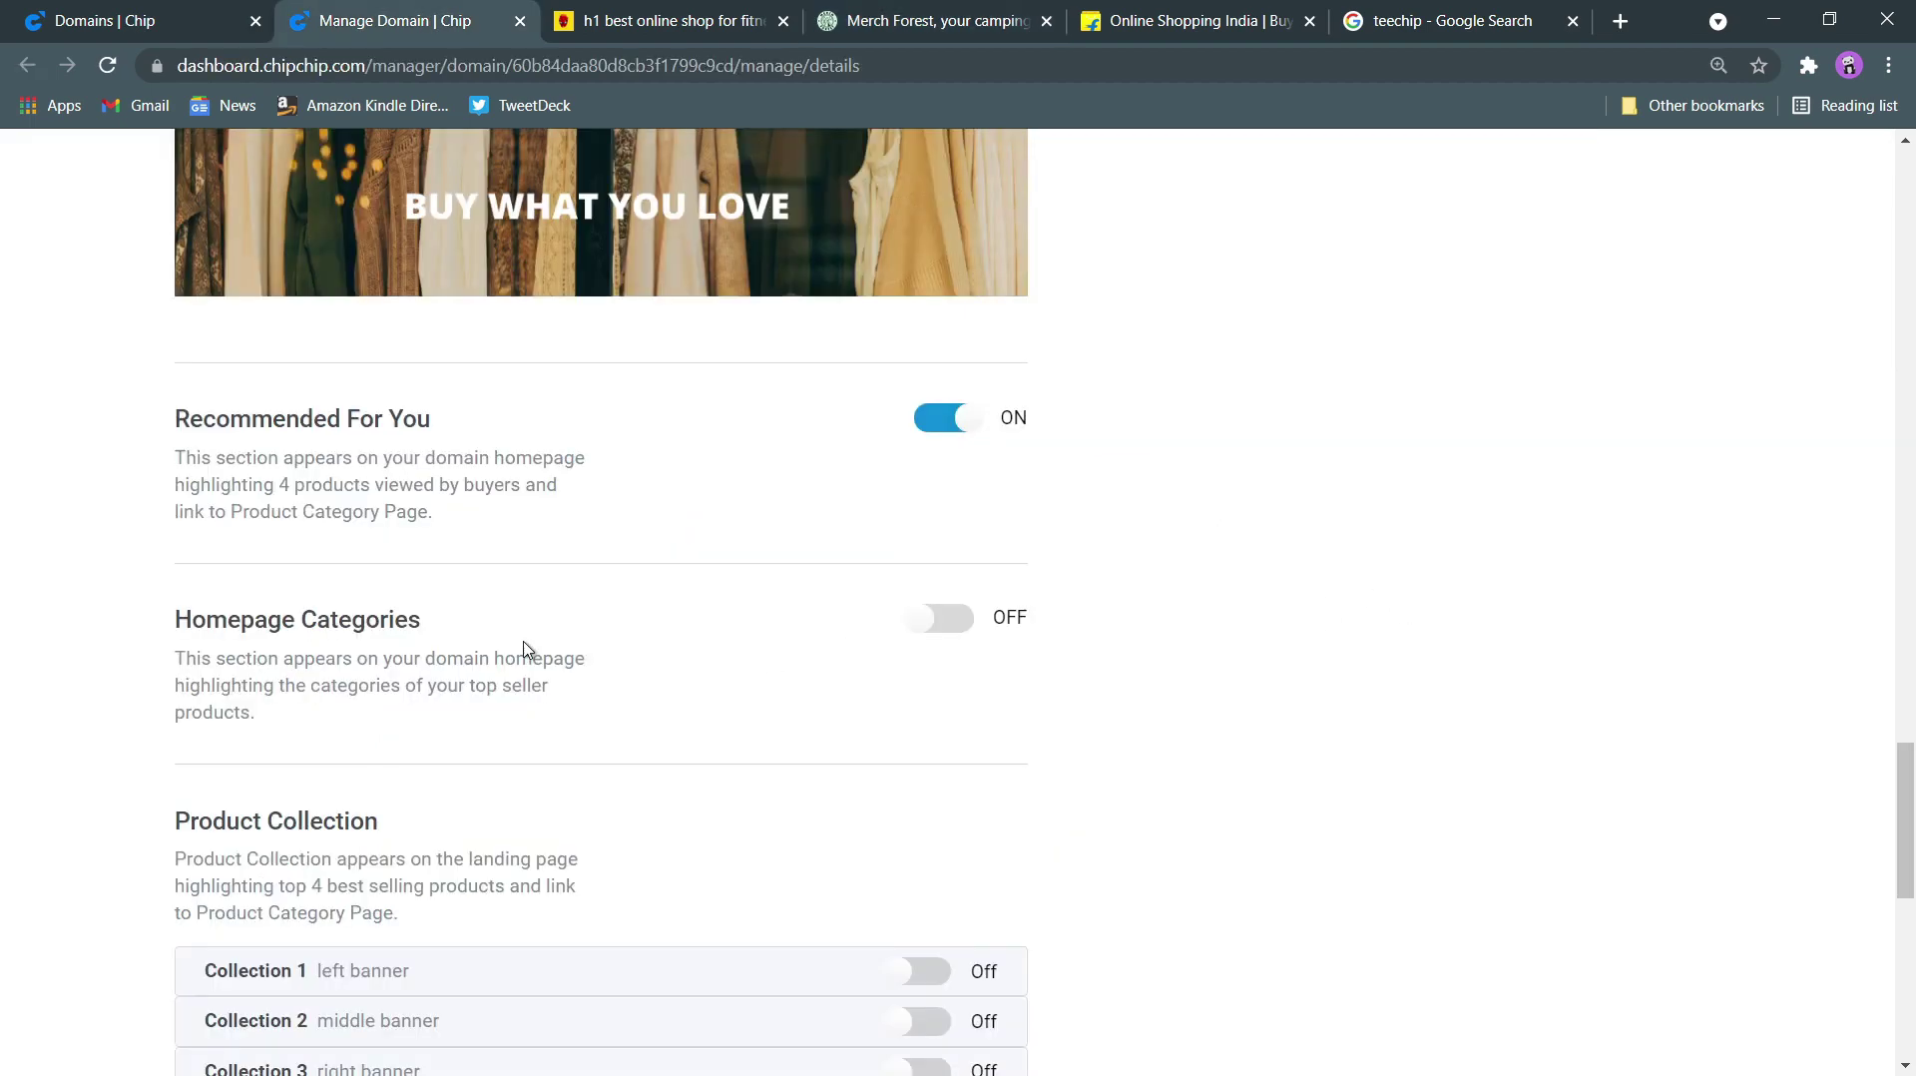
Check the Shop Top Categories section on Merch Forest as a Homepage Categories example, glance at the spaceartx homepage, and return to the domain details
left_click(948, 22)
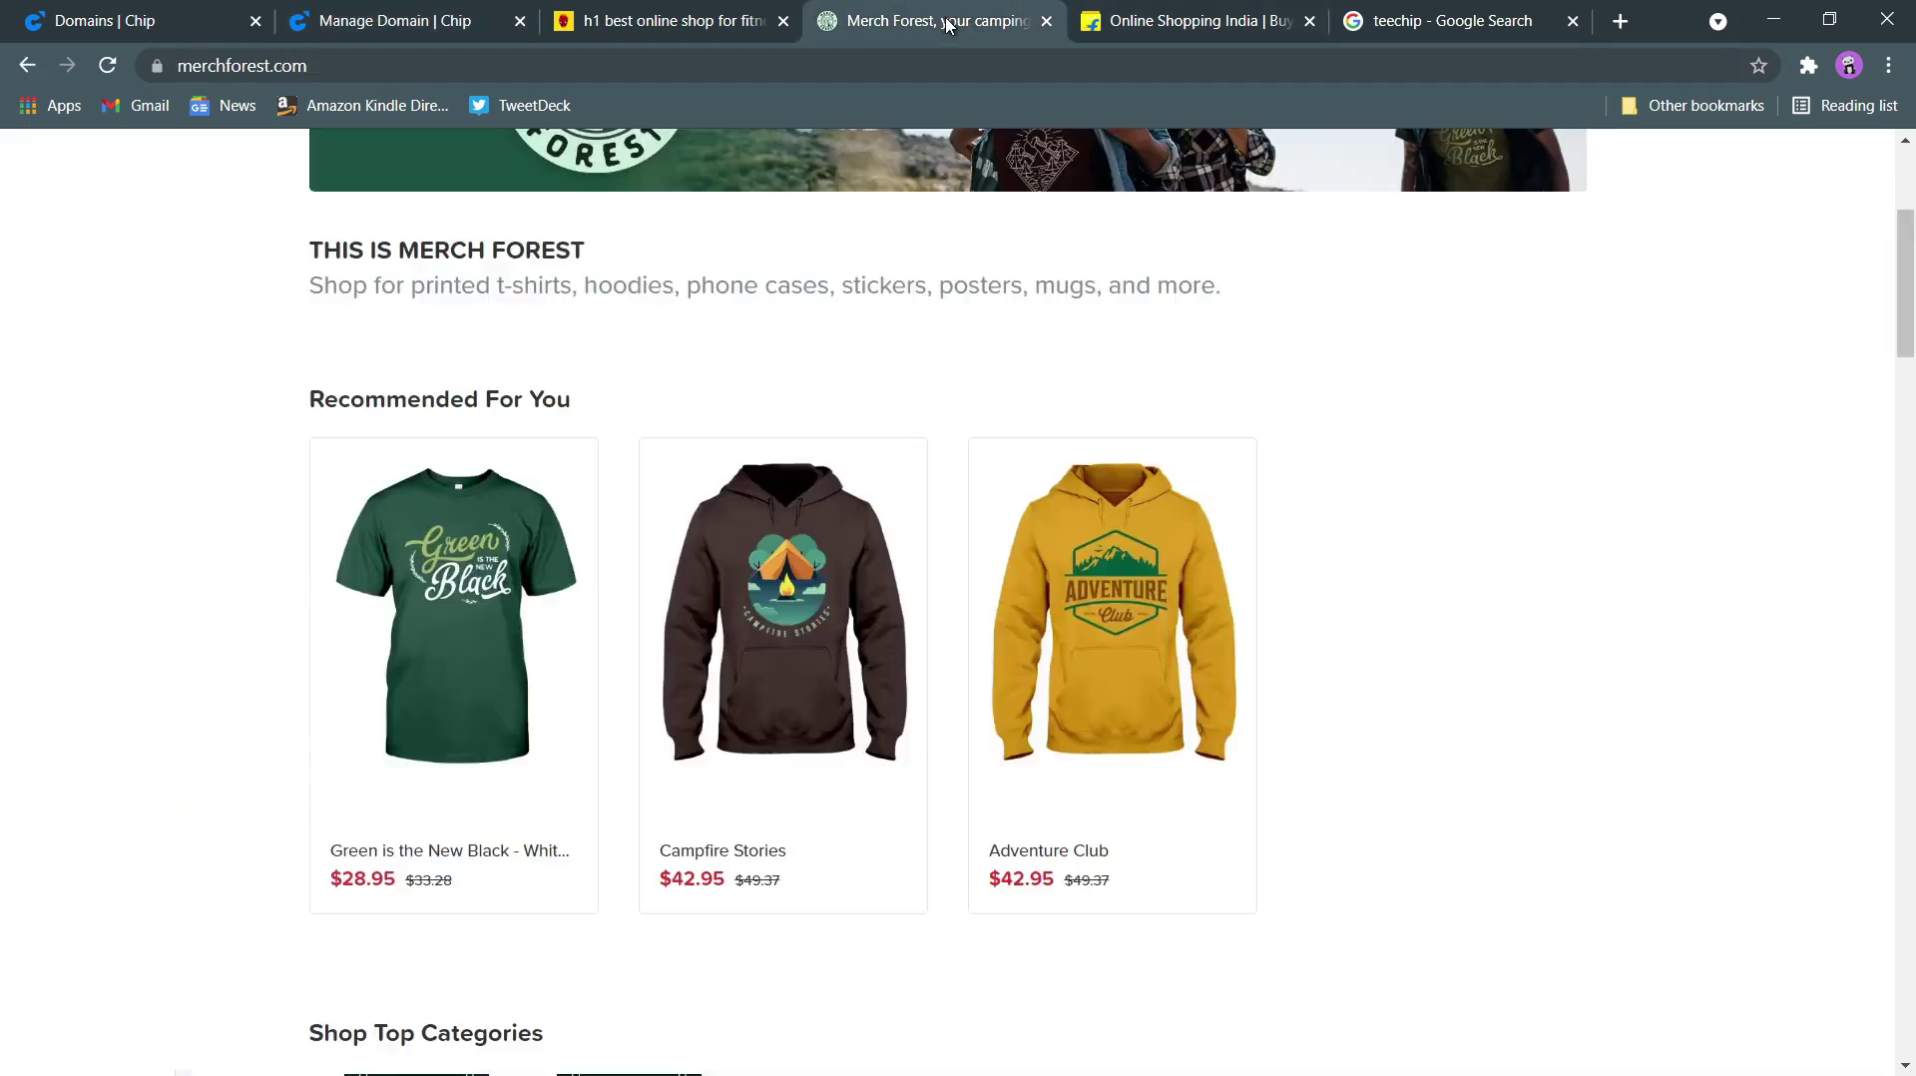
scroll(813, 406, "down", 7)
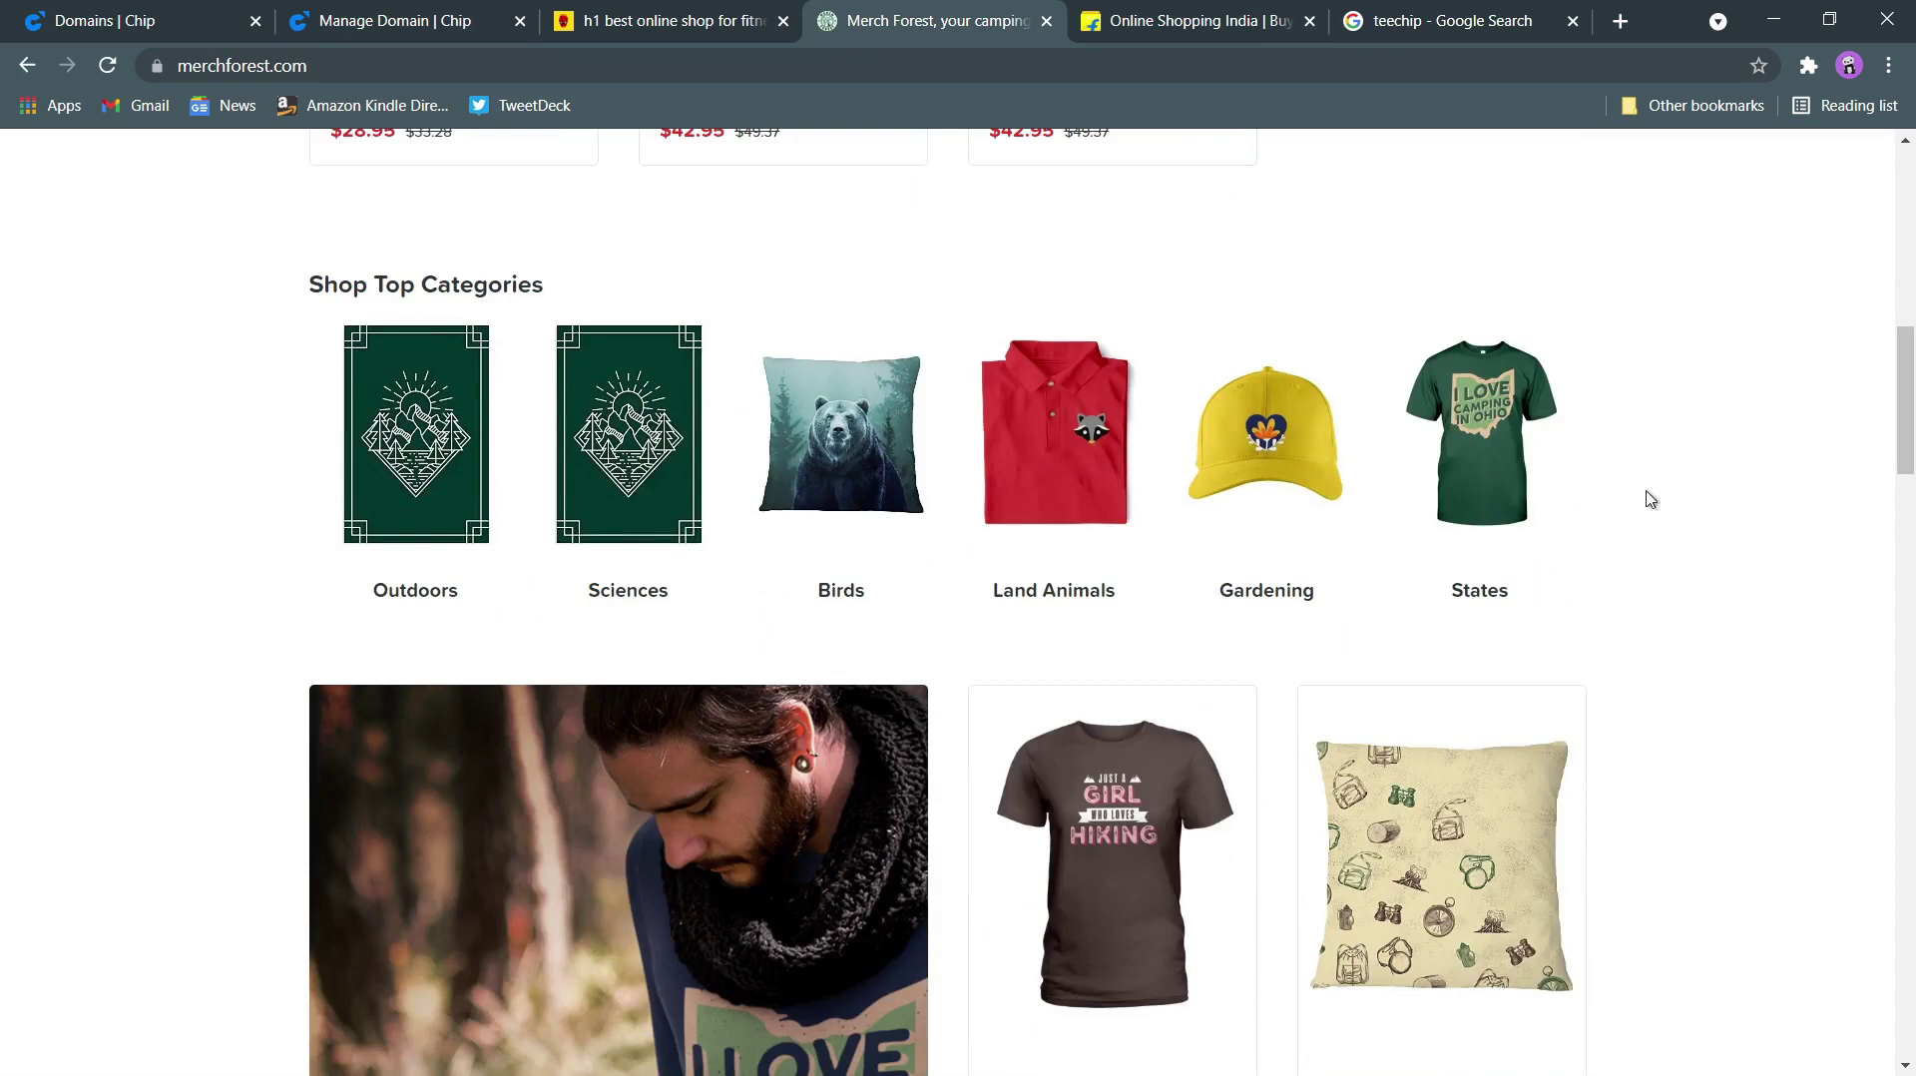
left_click(672, 12)
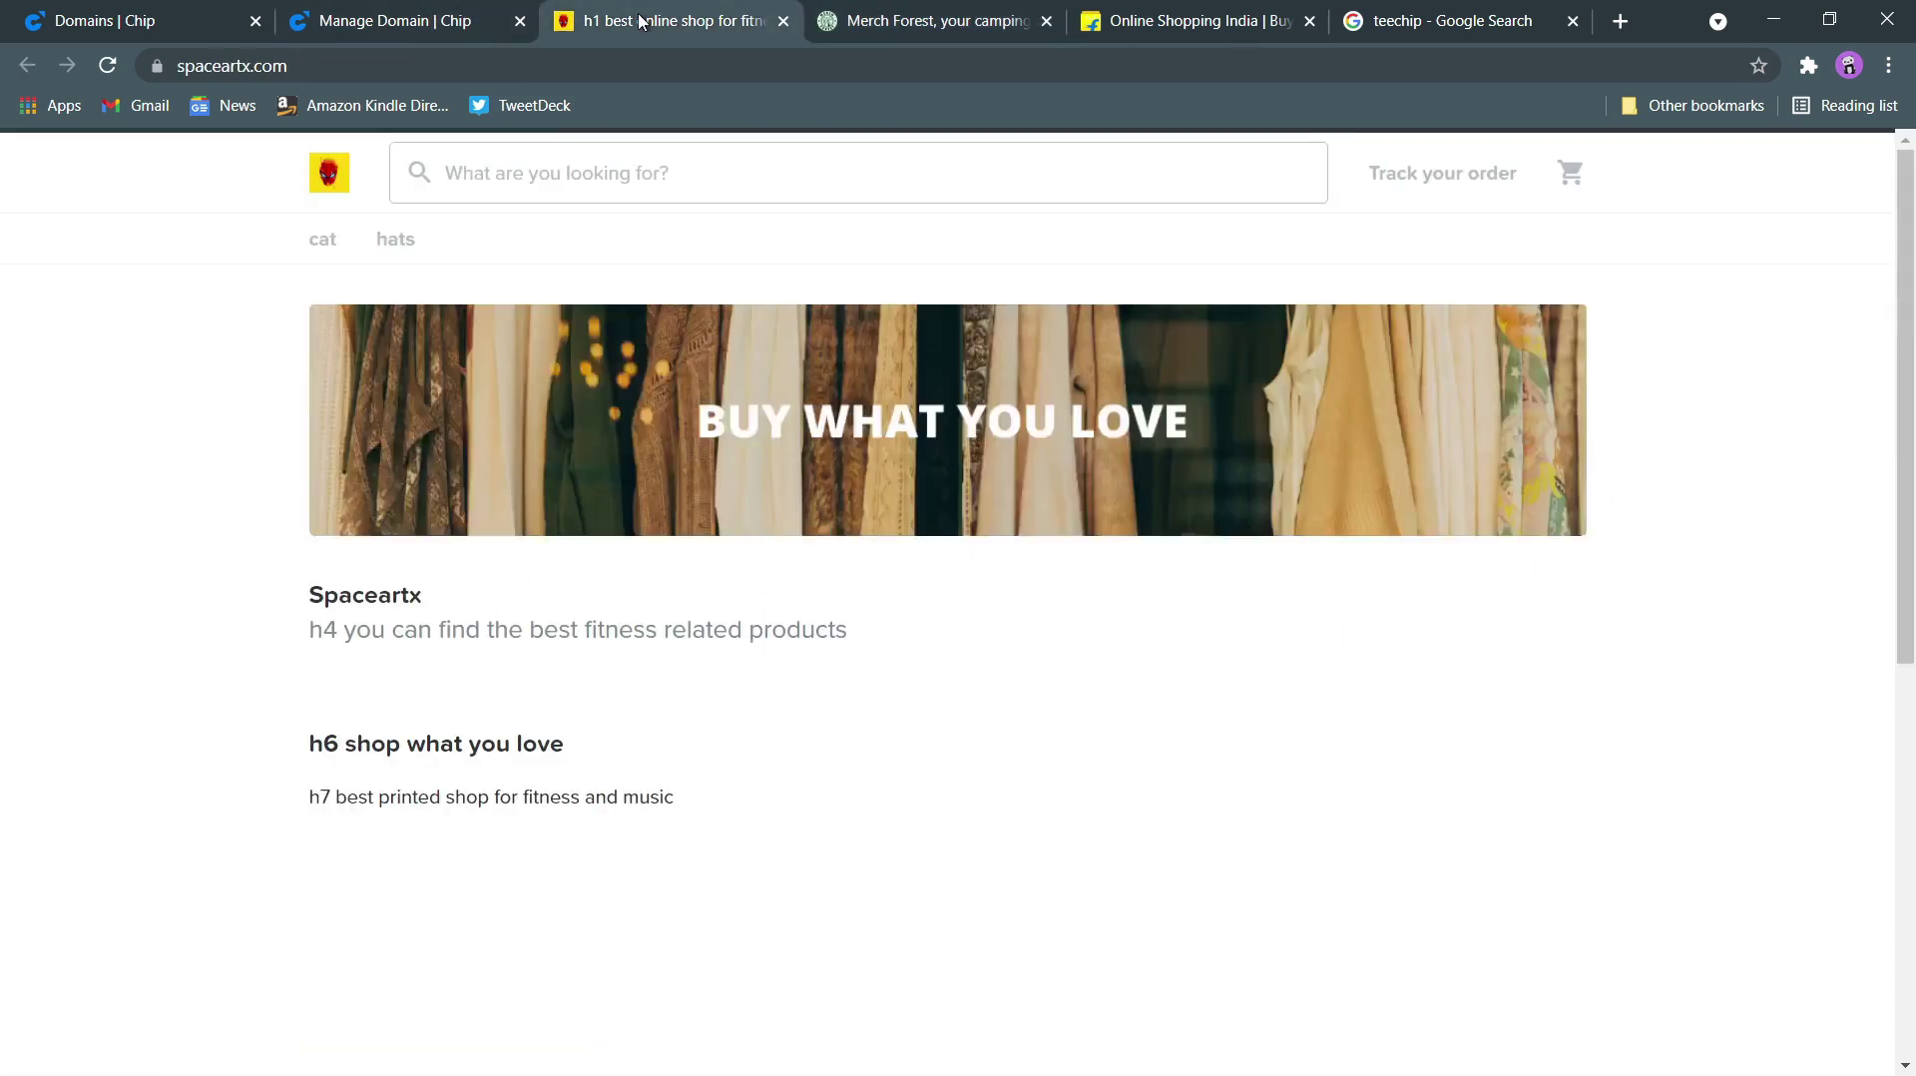
left_click(371, 36)
Compare the Product Collection settings with the Hiking & Camping banner and its products on the Merch Forest homepage
scroll(513, 739, "down", 5)
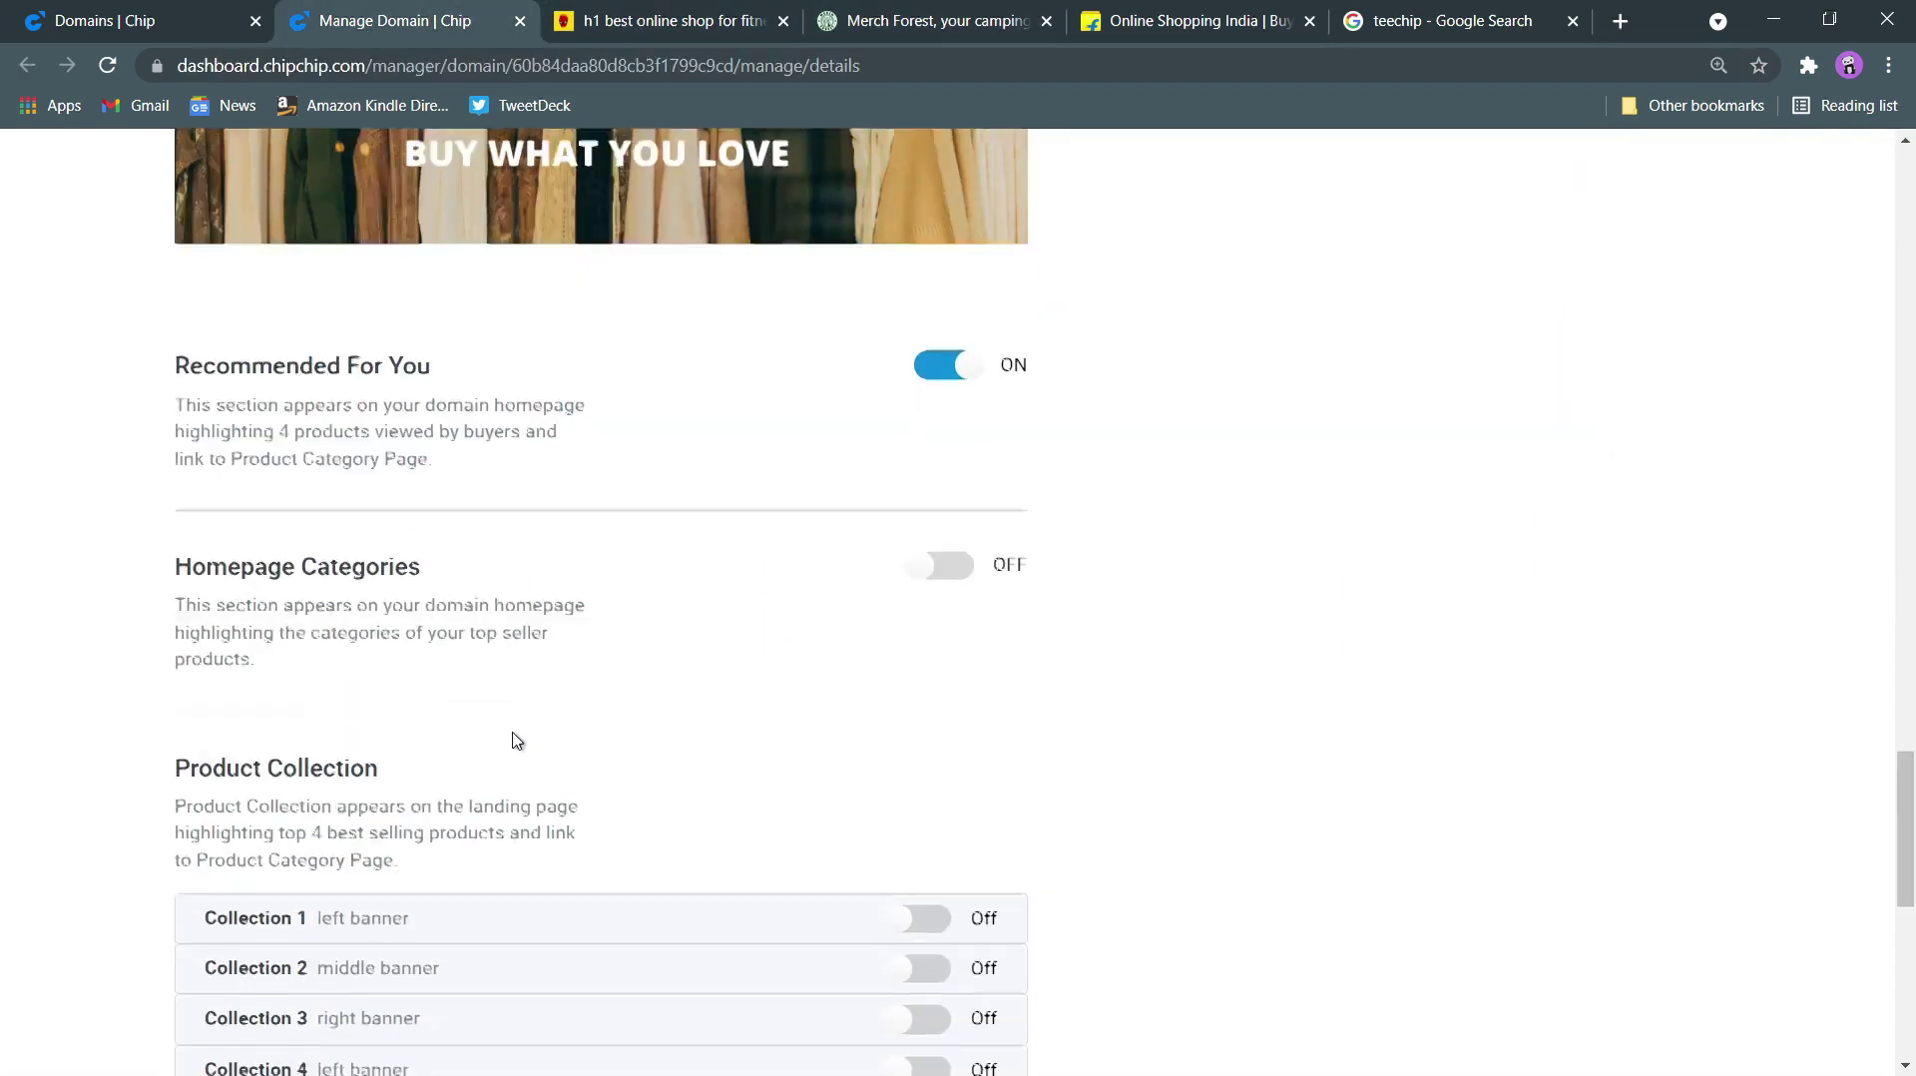
scroll(523, 734, "up", 2)
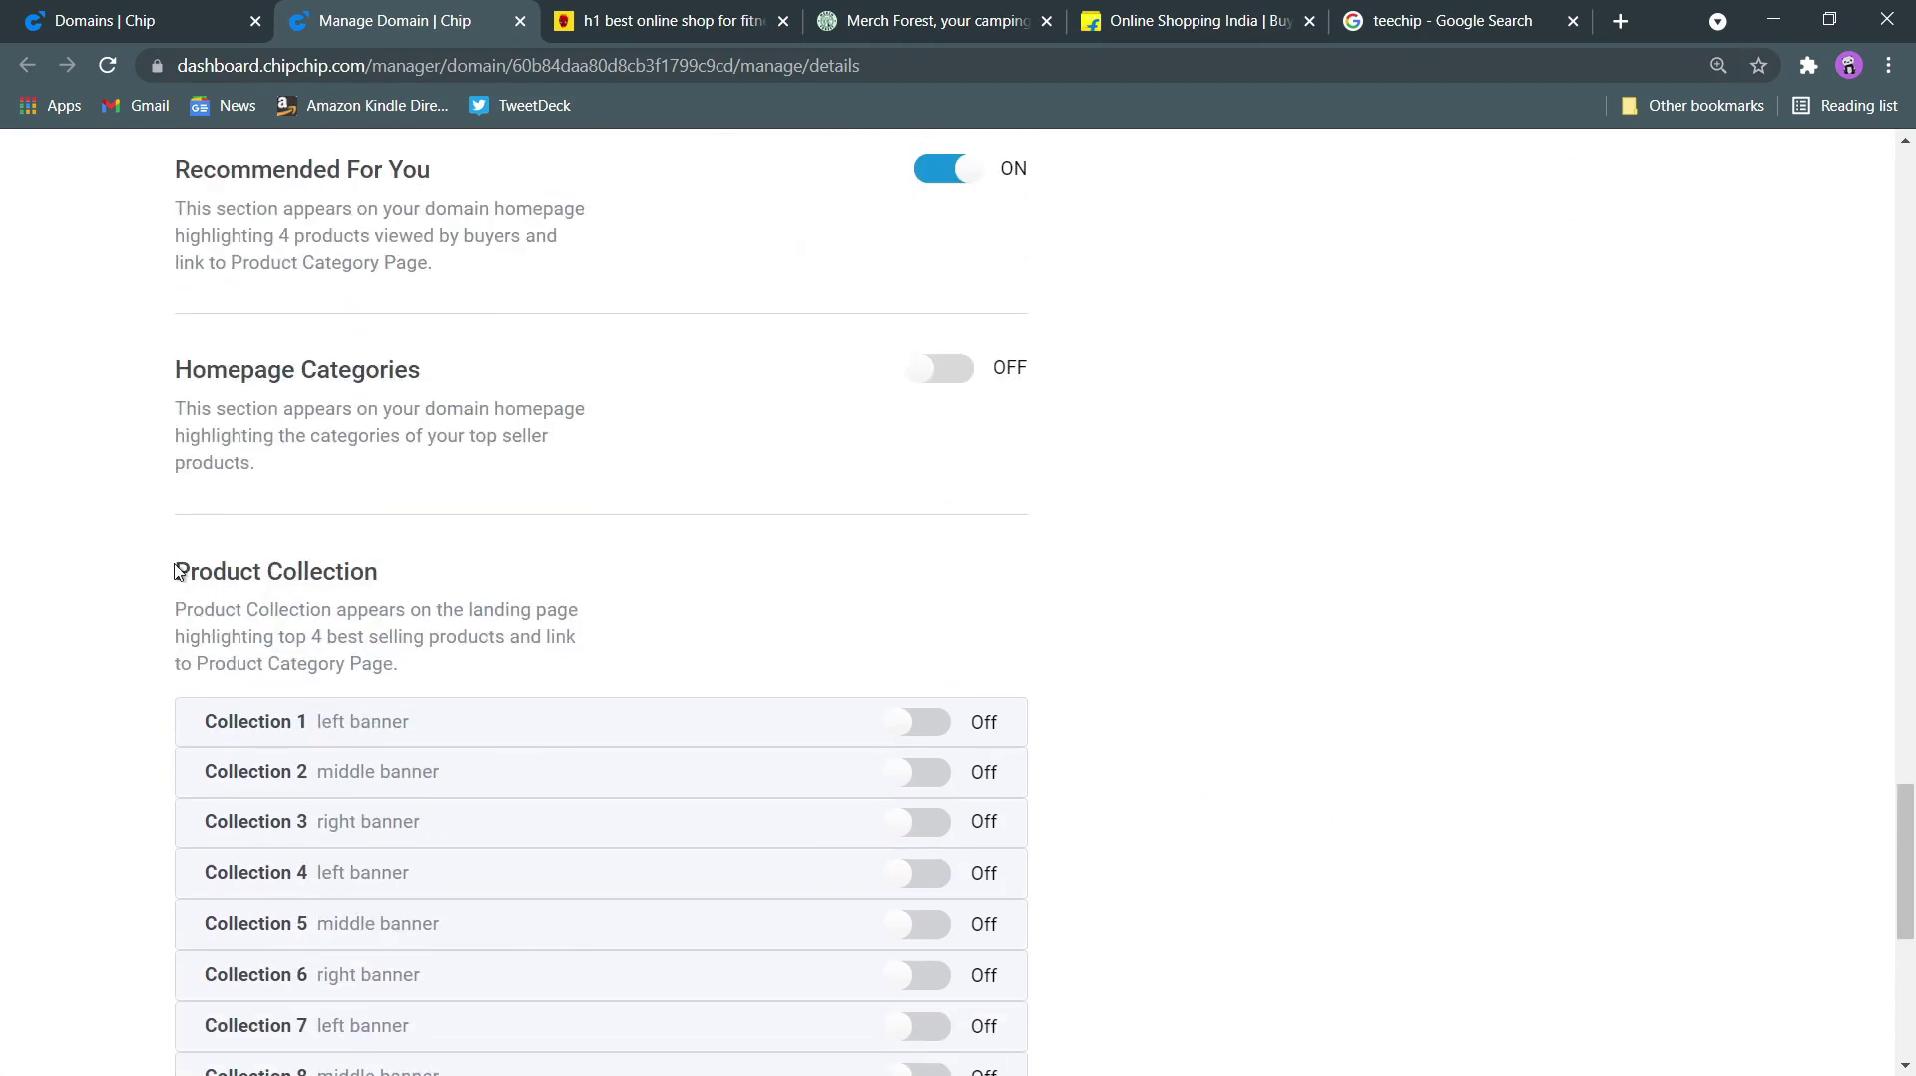
left_click_drag(177, 571, 410, 572)
scroll(507, 494, "down", 3)
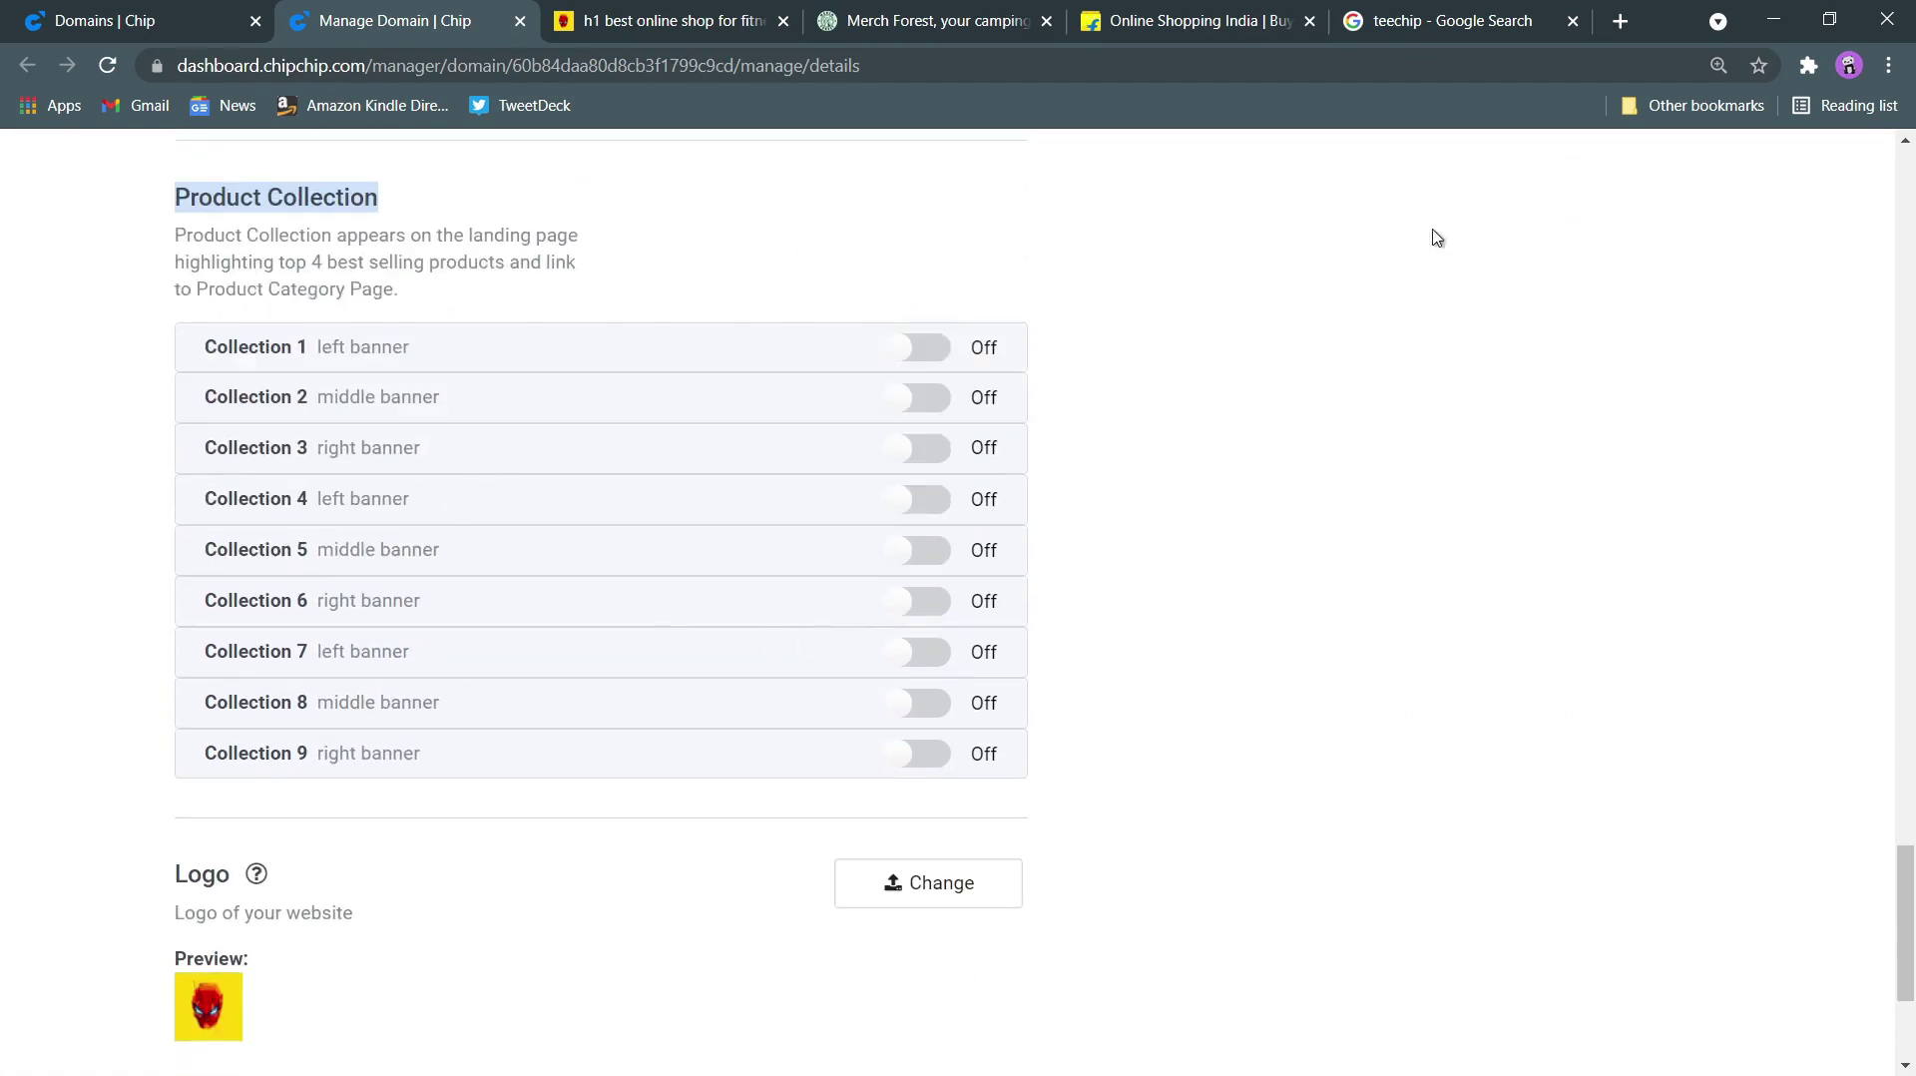
left_click(923, 22)
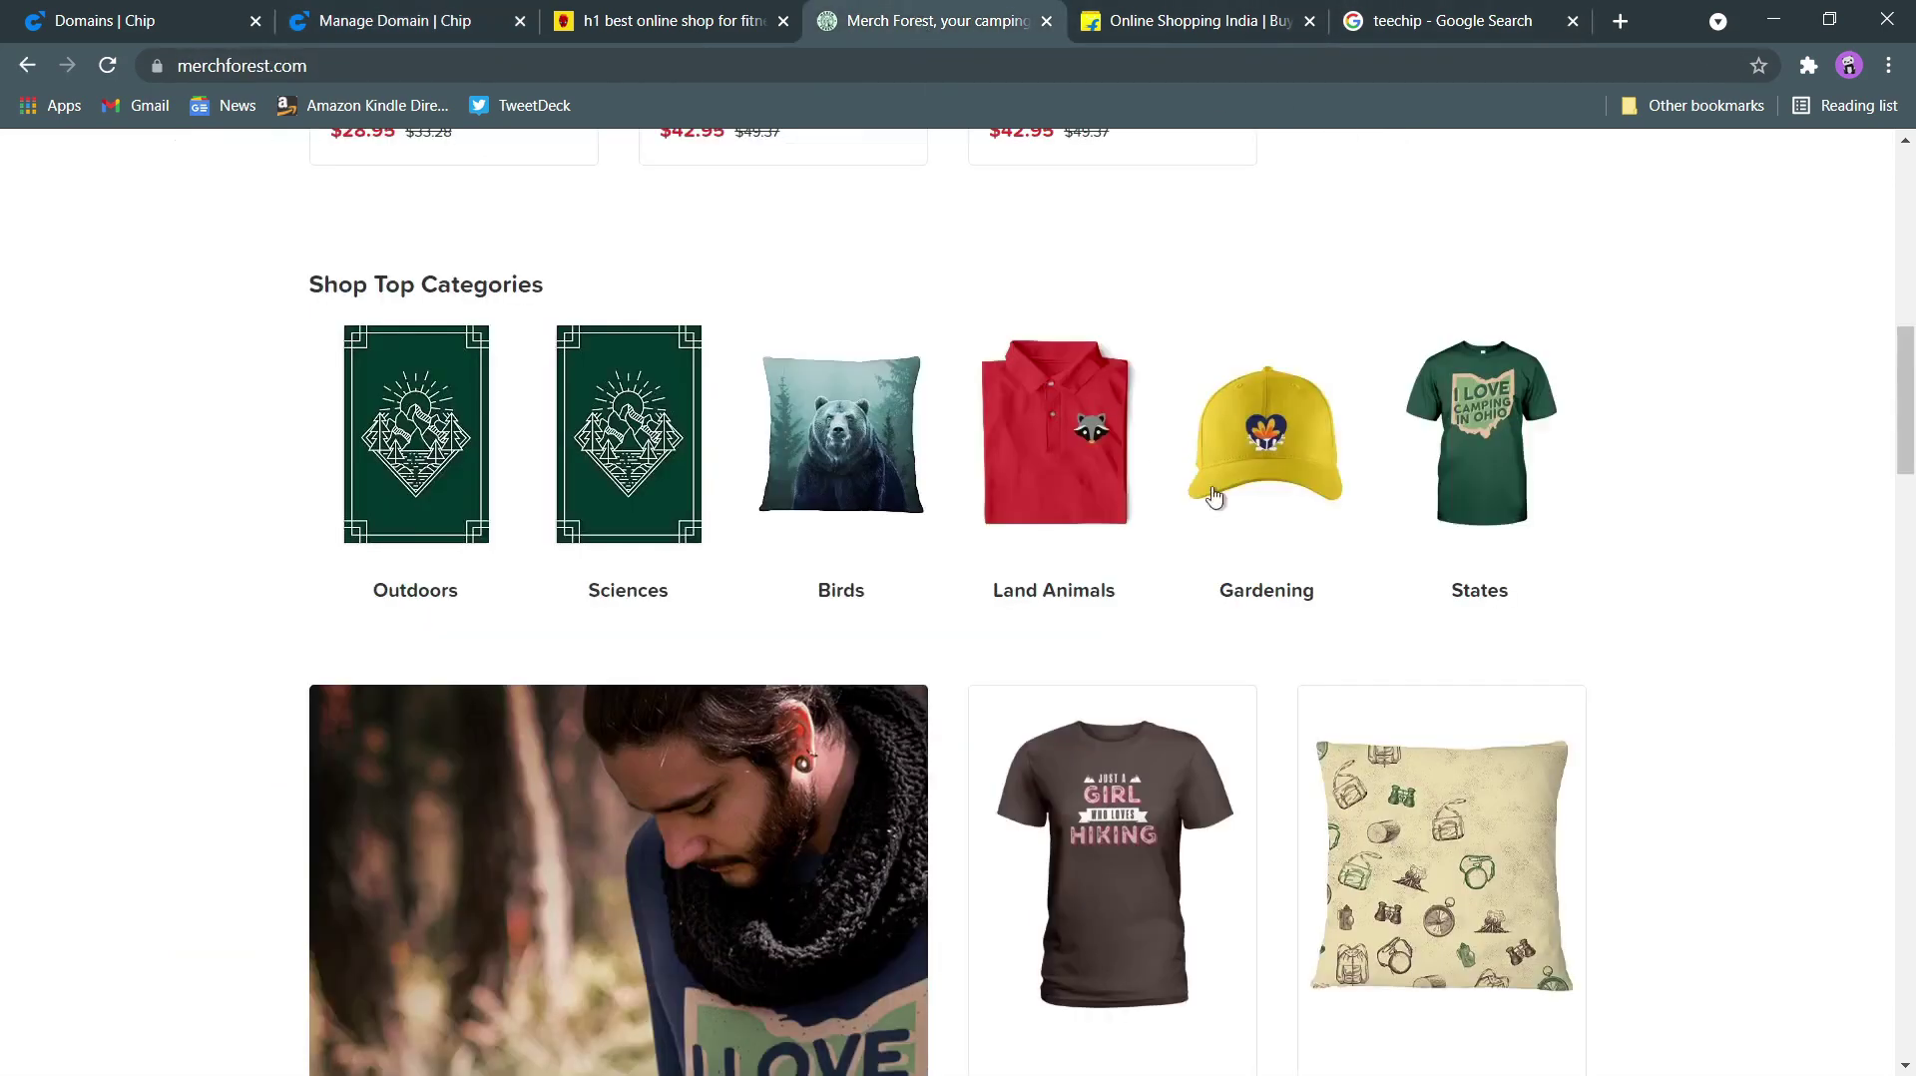
scroll(1214, 496, "down", 2)
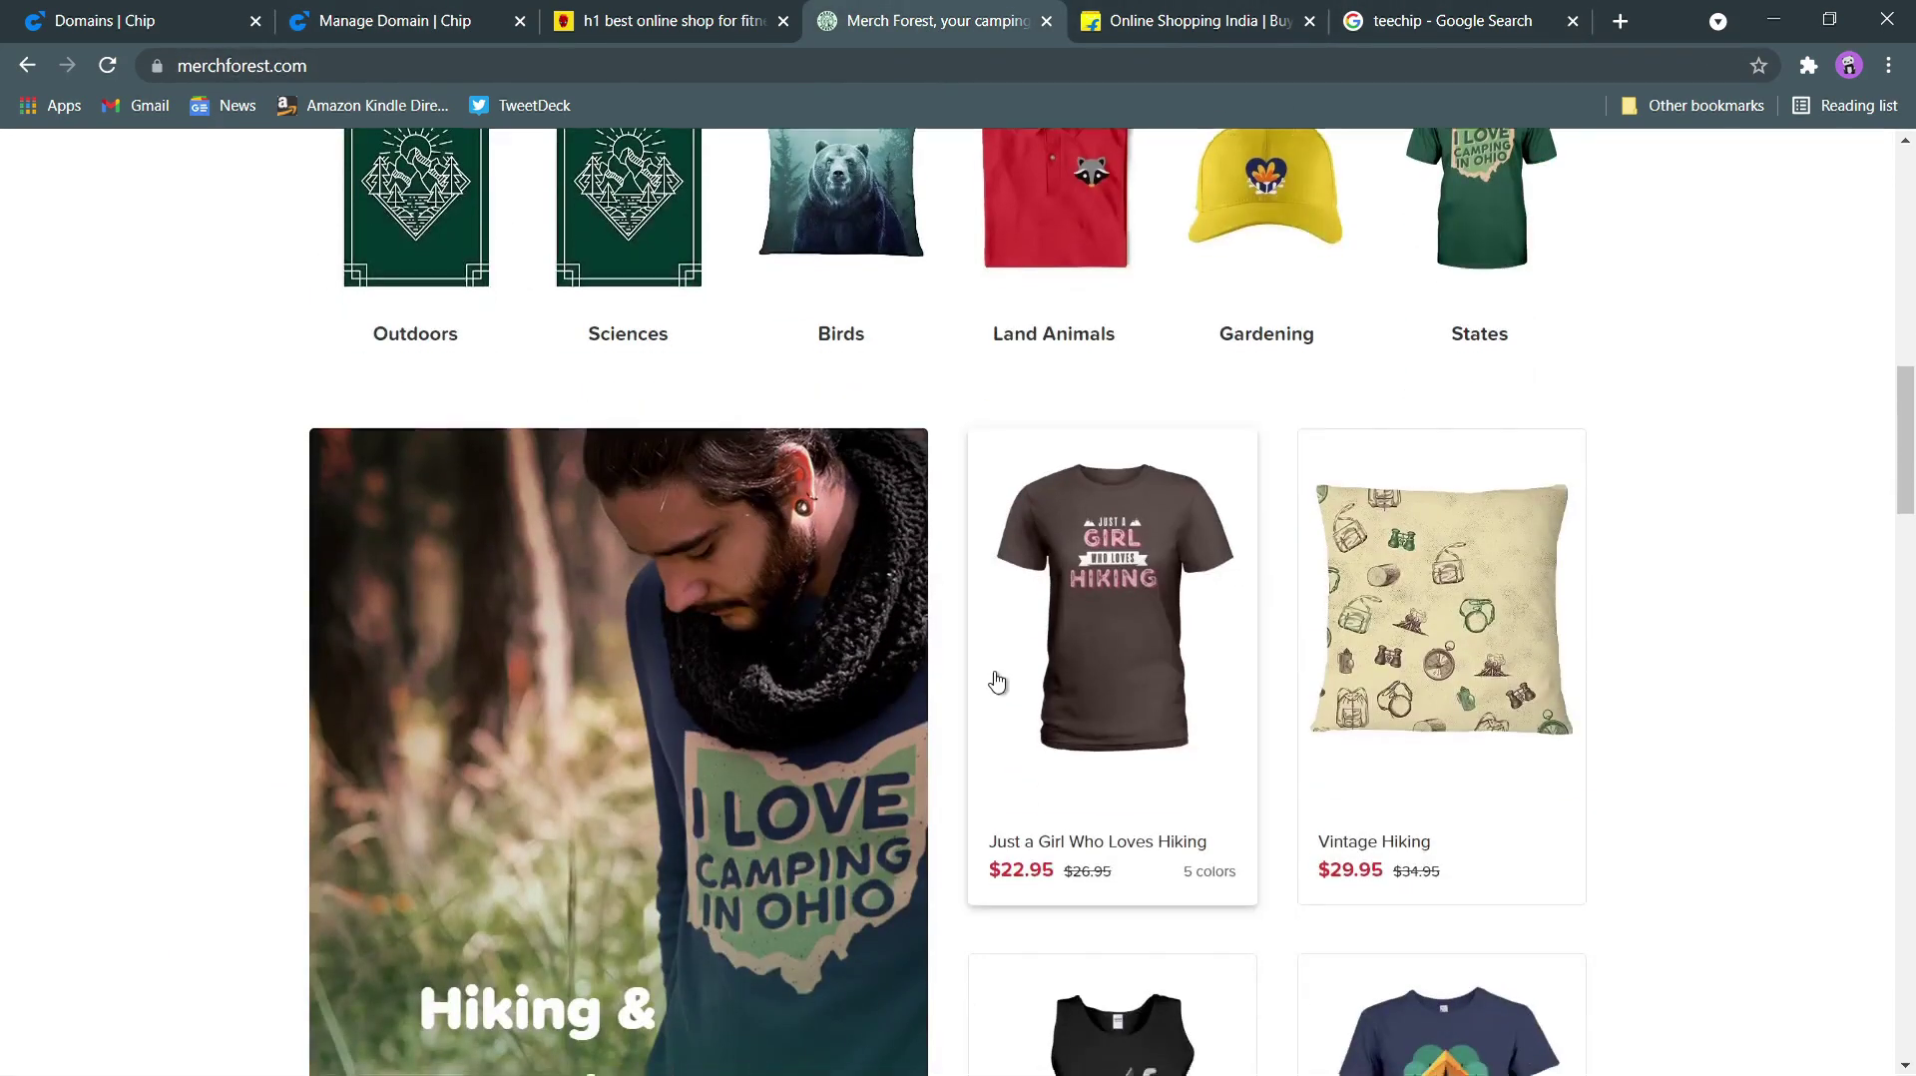
scroll(996, 681, "down", 3)
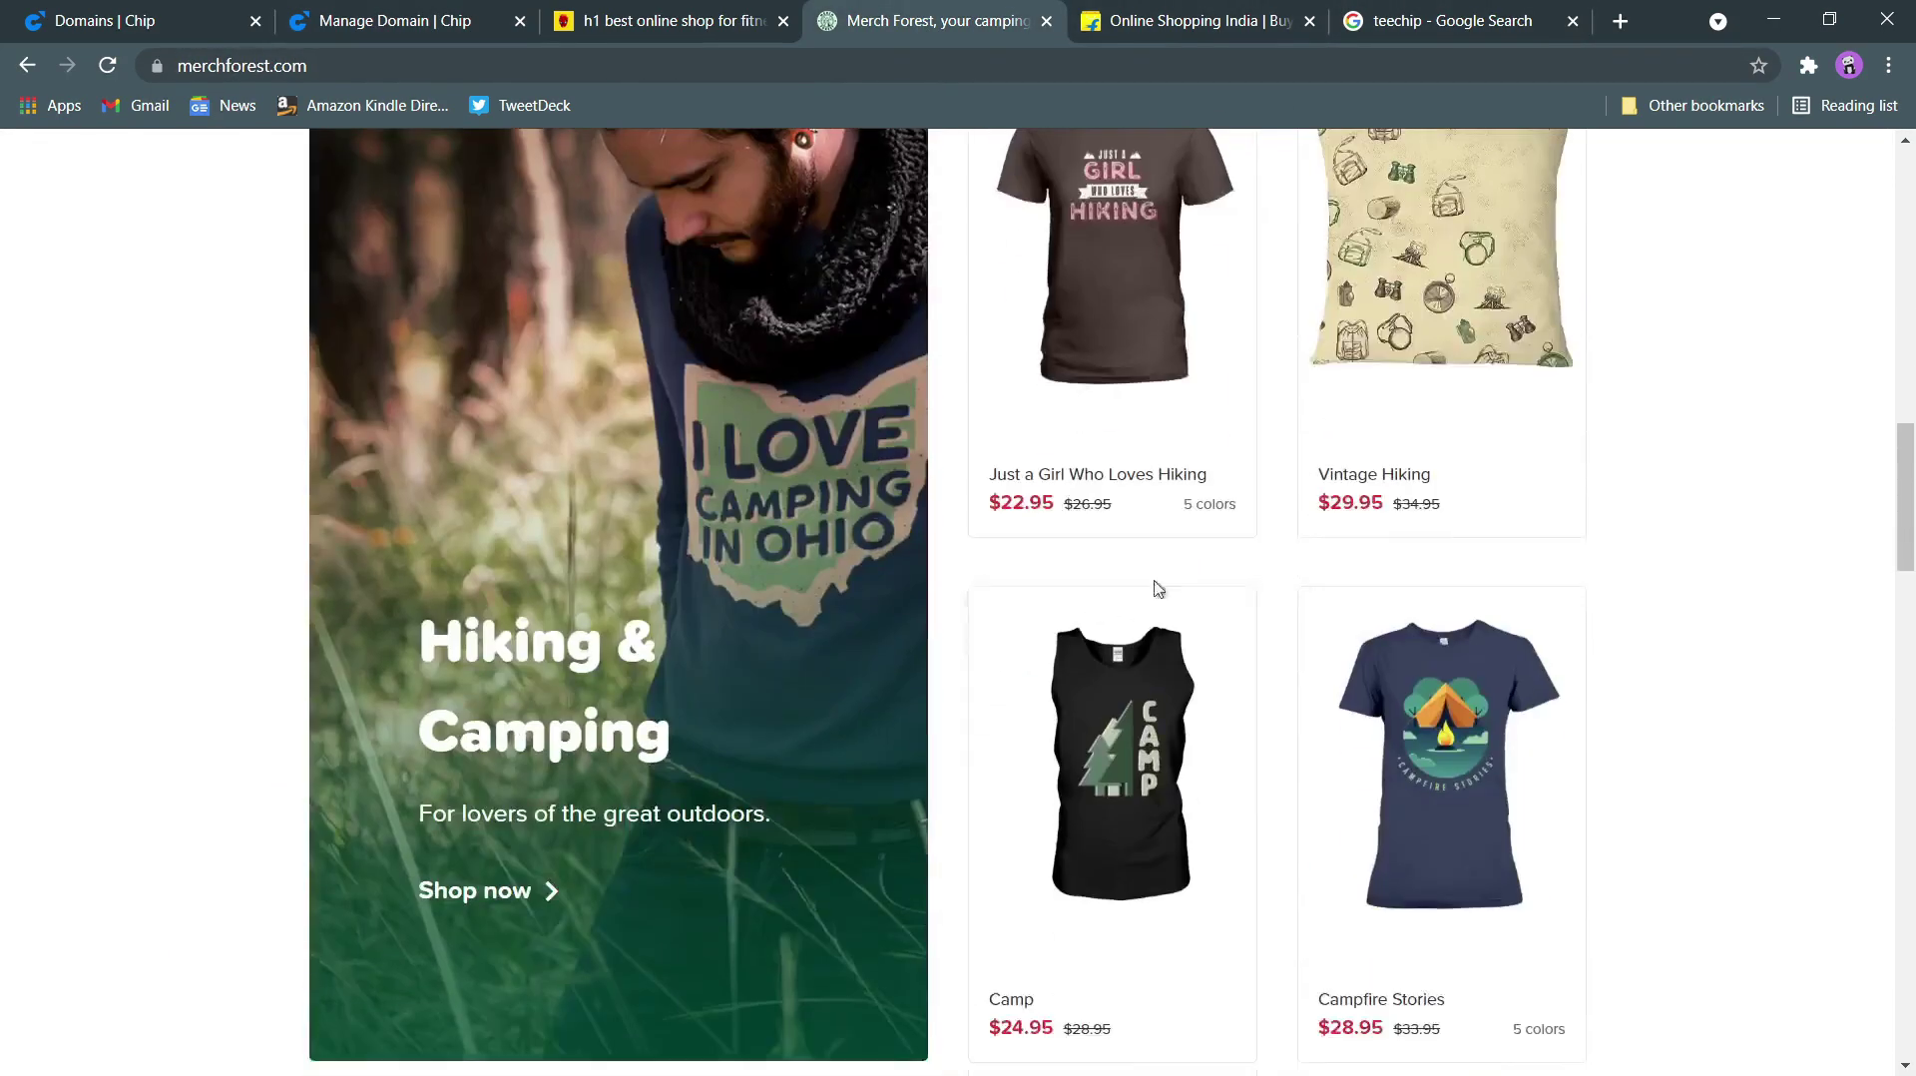
left_click(359, 23)
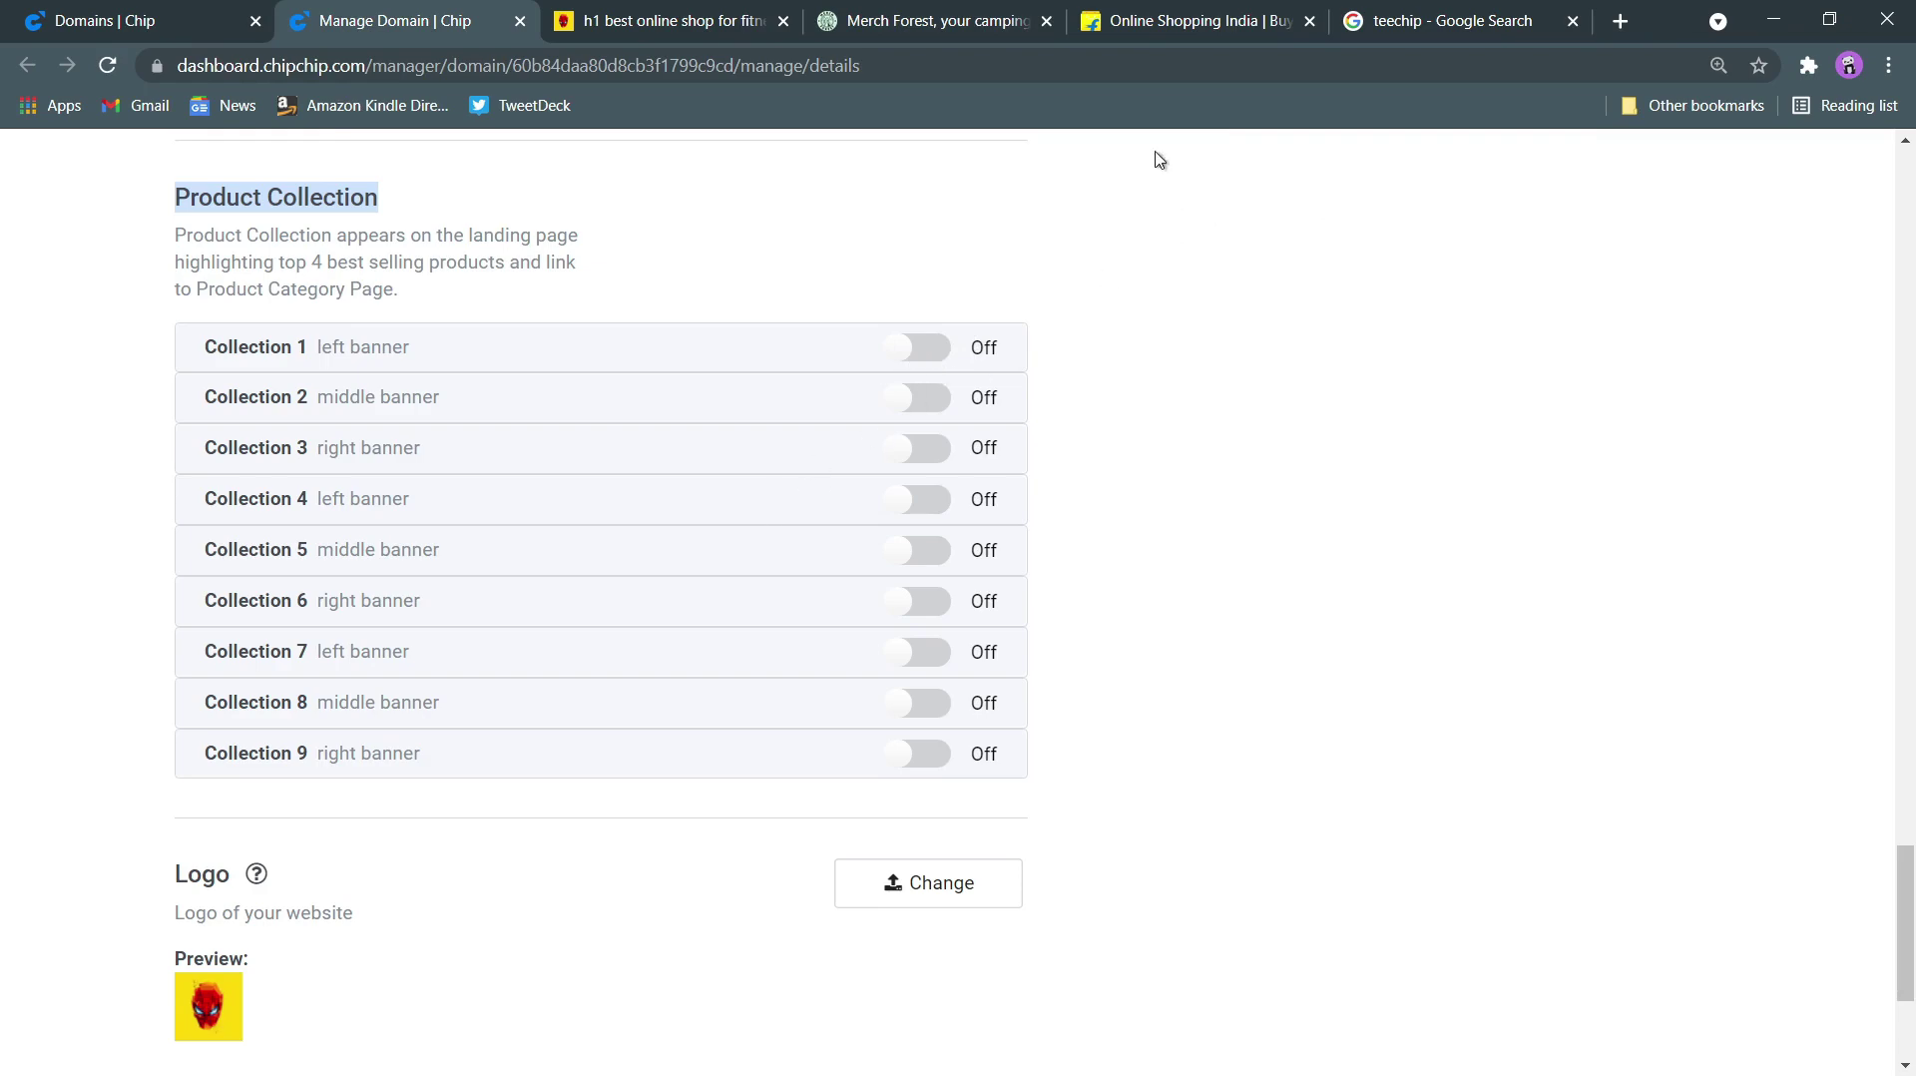
Close the Online Shopping India page, re-examine the Hiking & Camping collection layout on Merch Forest, and return to the domain details
left_click(1309, 21)
left_click(878, 21)
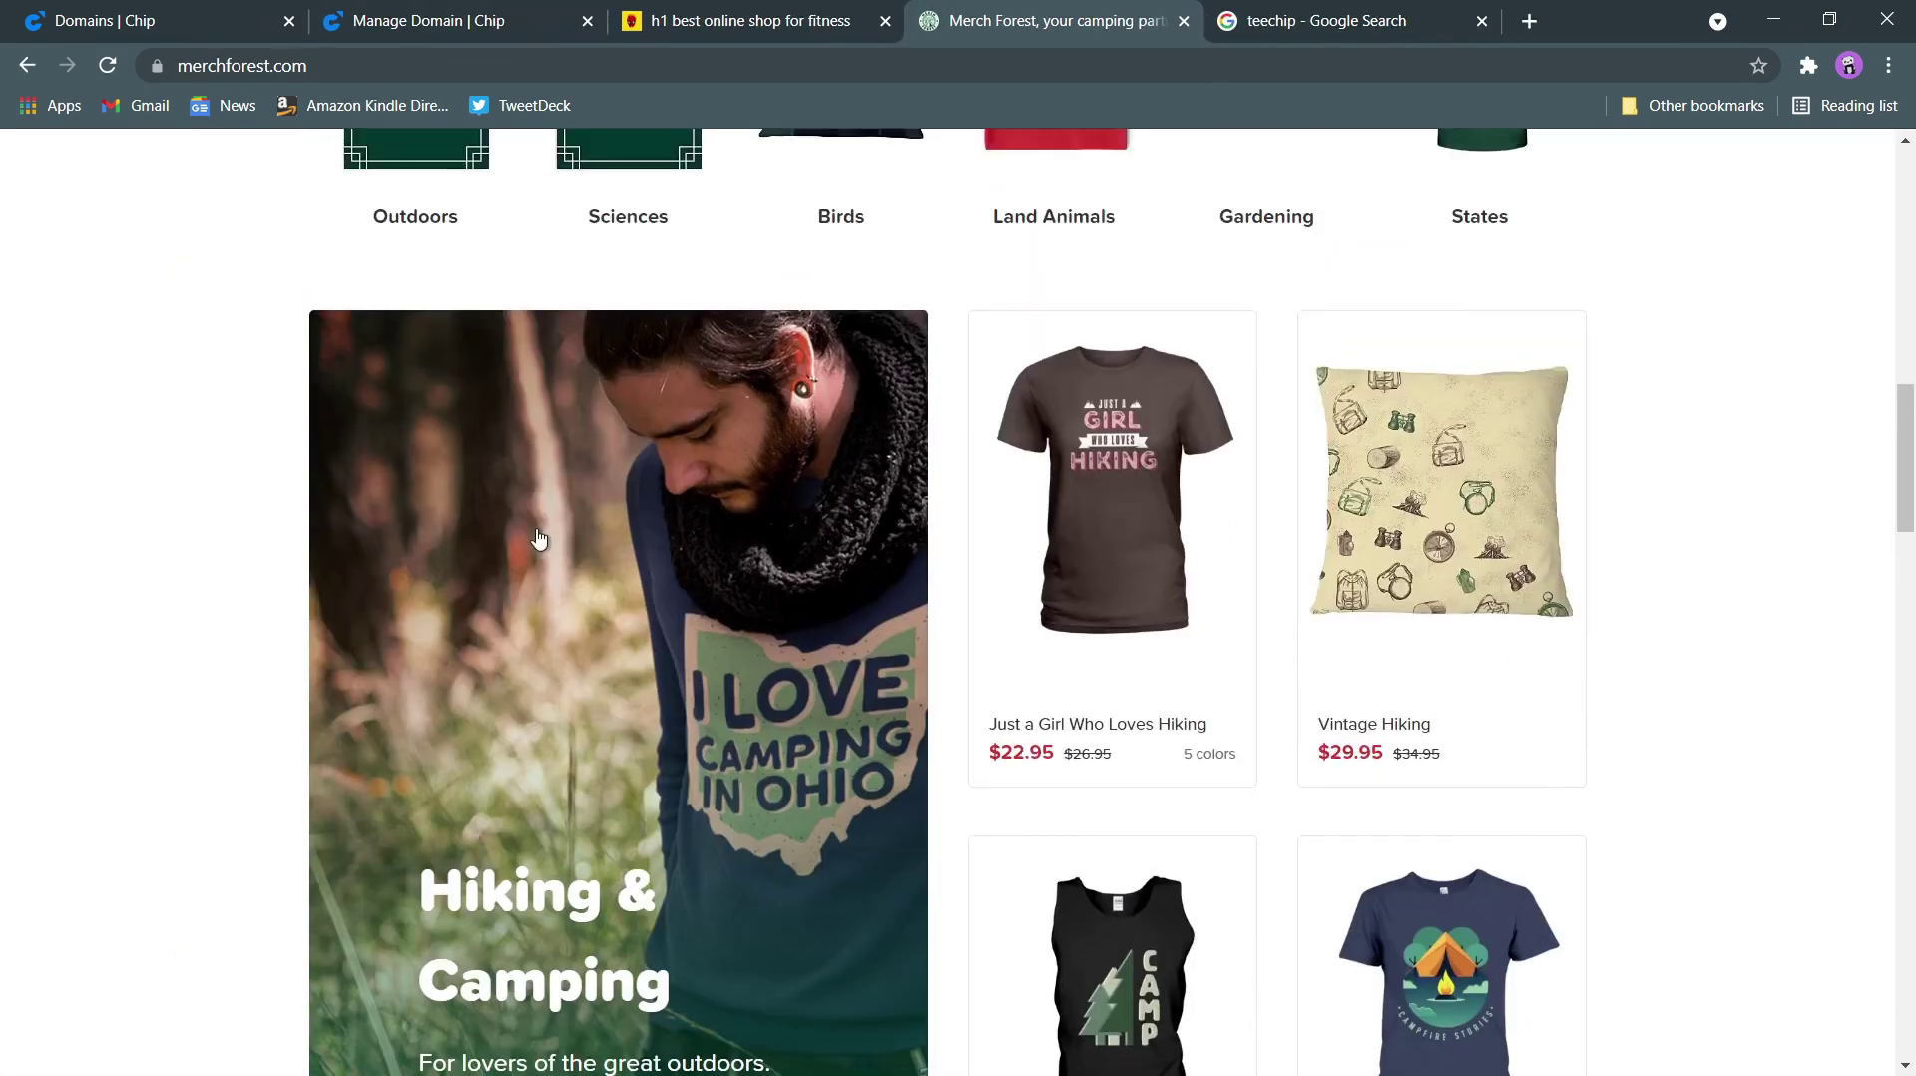
scroll(599, 549, "down", 1)
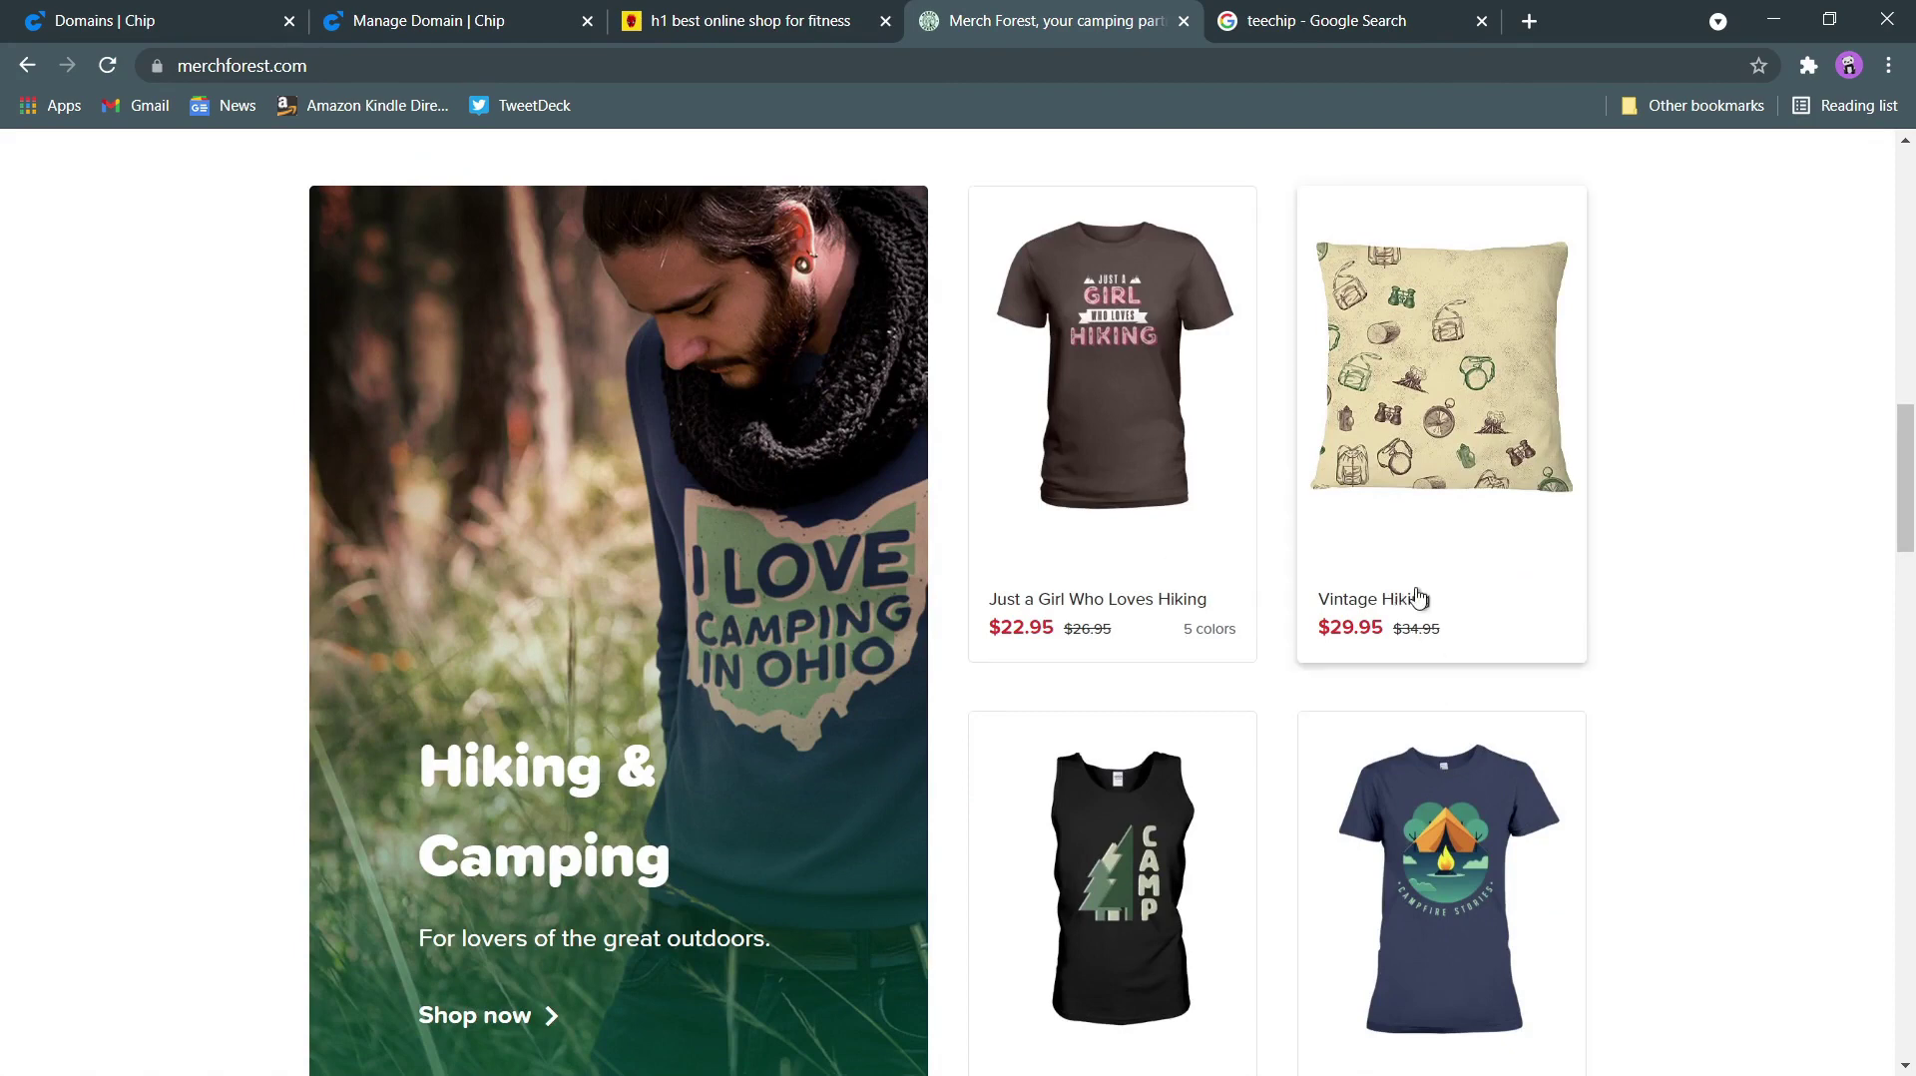
left_click(499, 21)
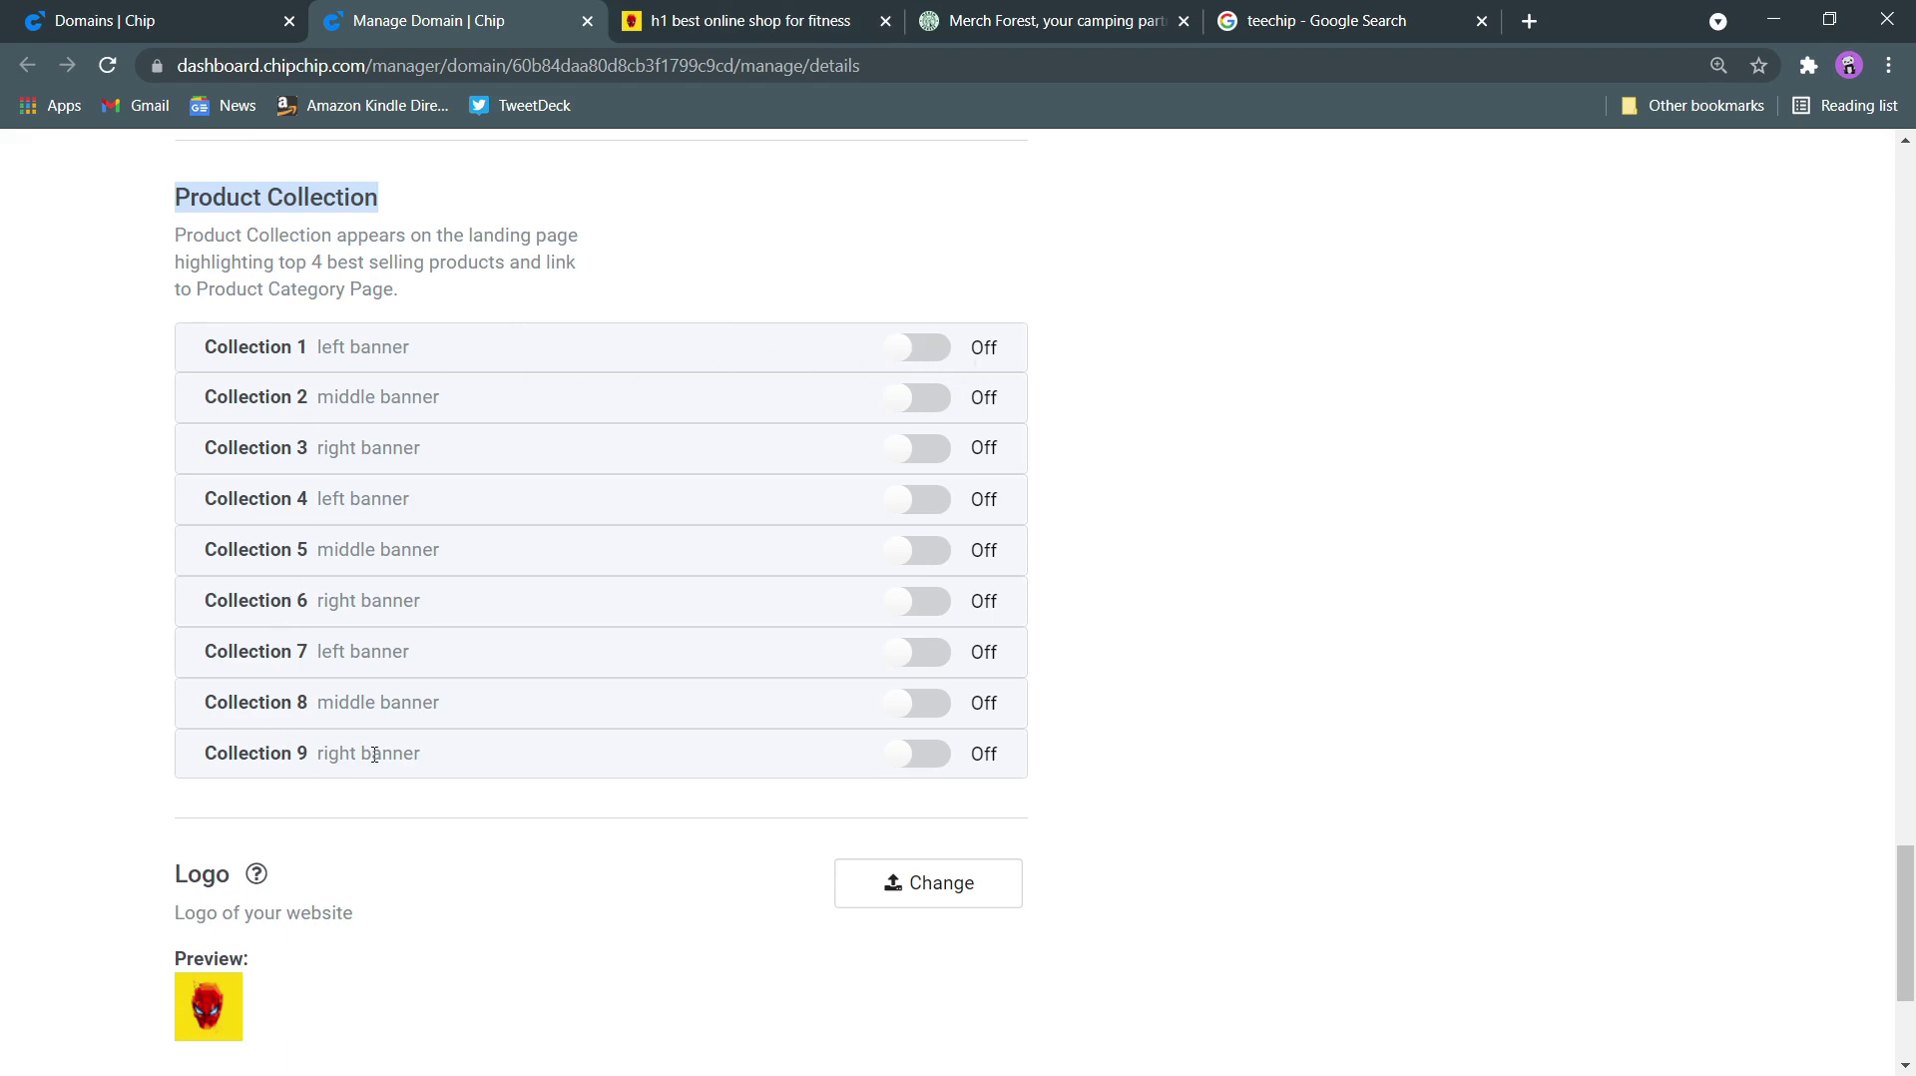
Turn on product Collection 1 and compare its banner type with the Hiking & Camping, Conservation and Wildlife banners on Merch Forest
left_click(941, 346)
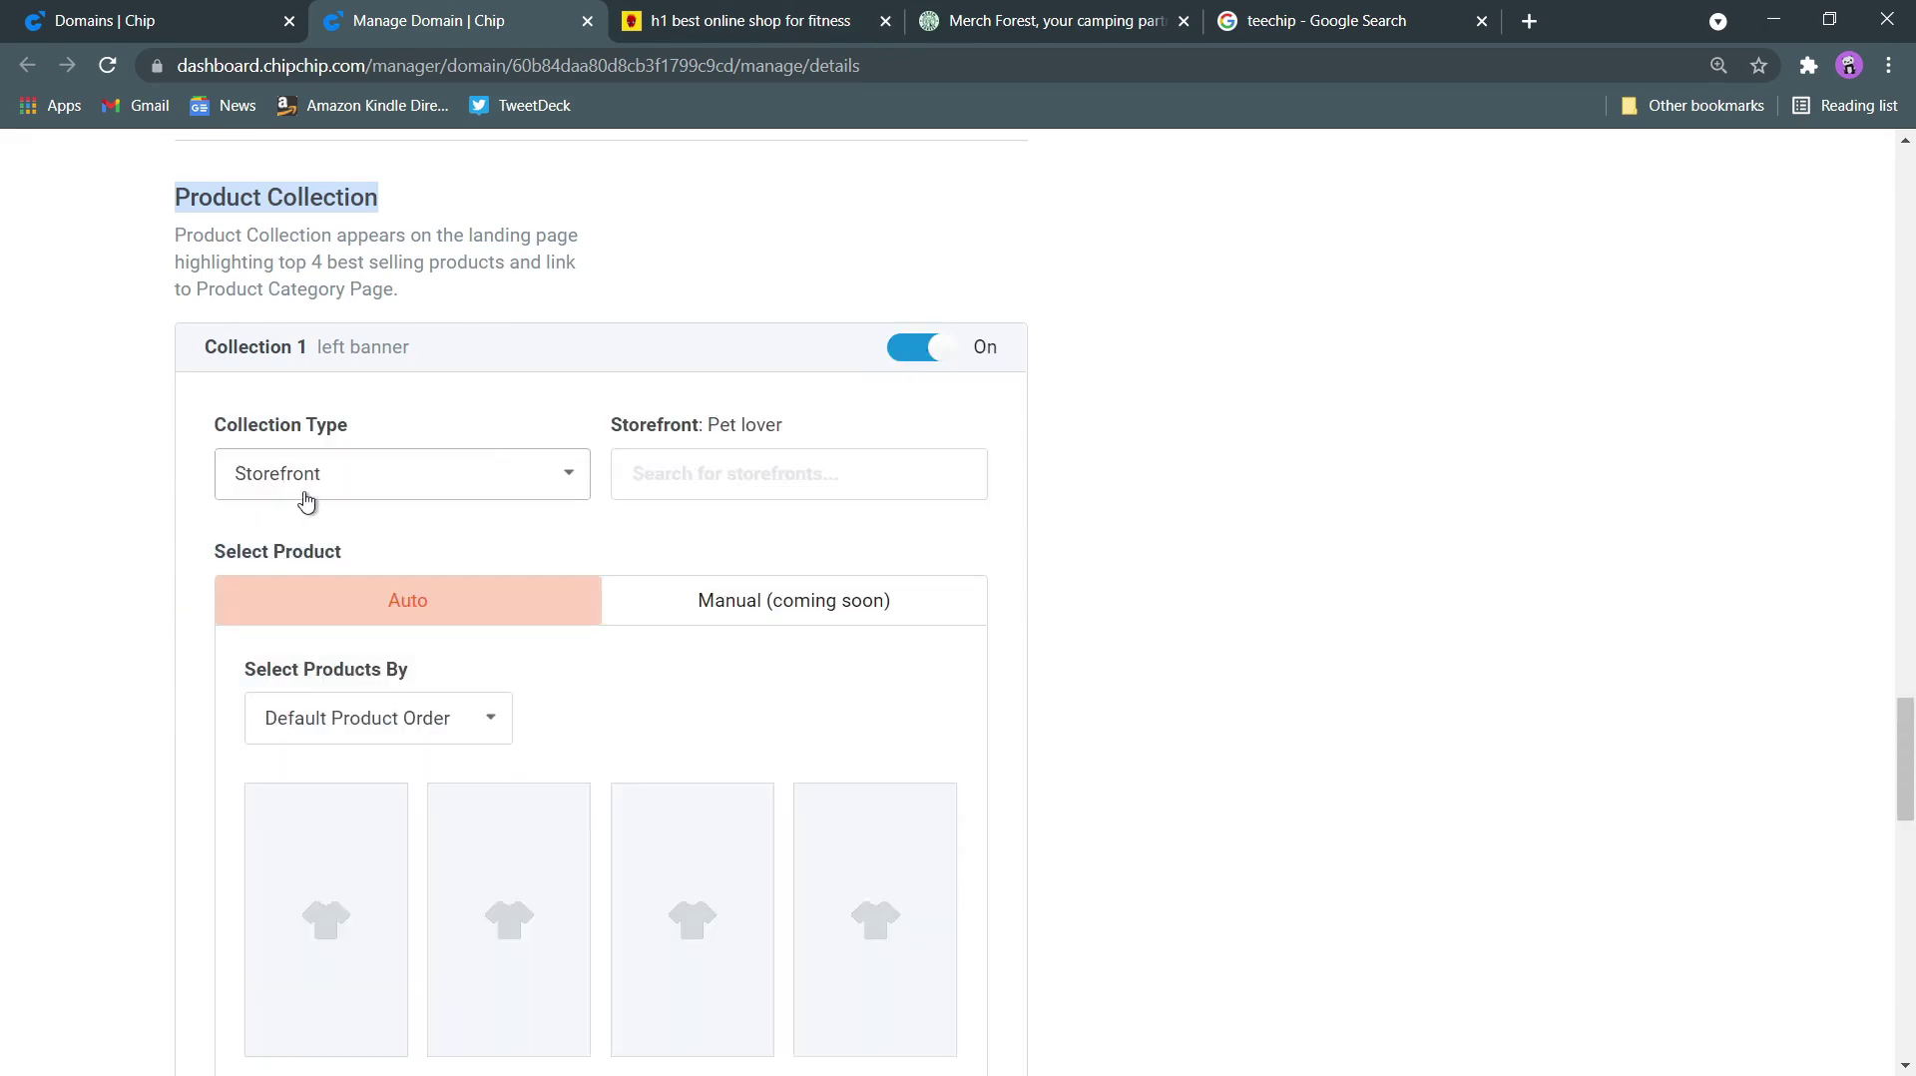
left_click(1088, 21)
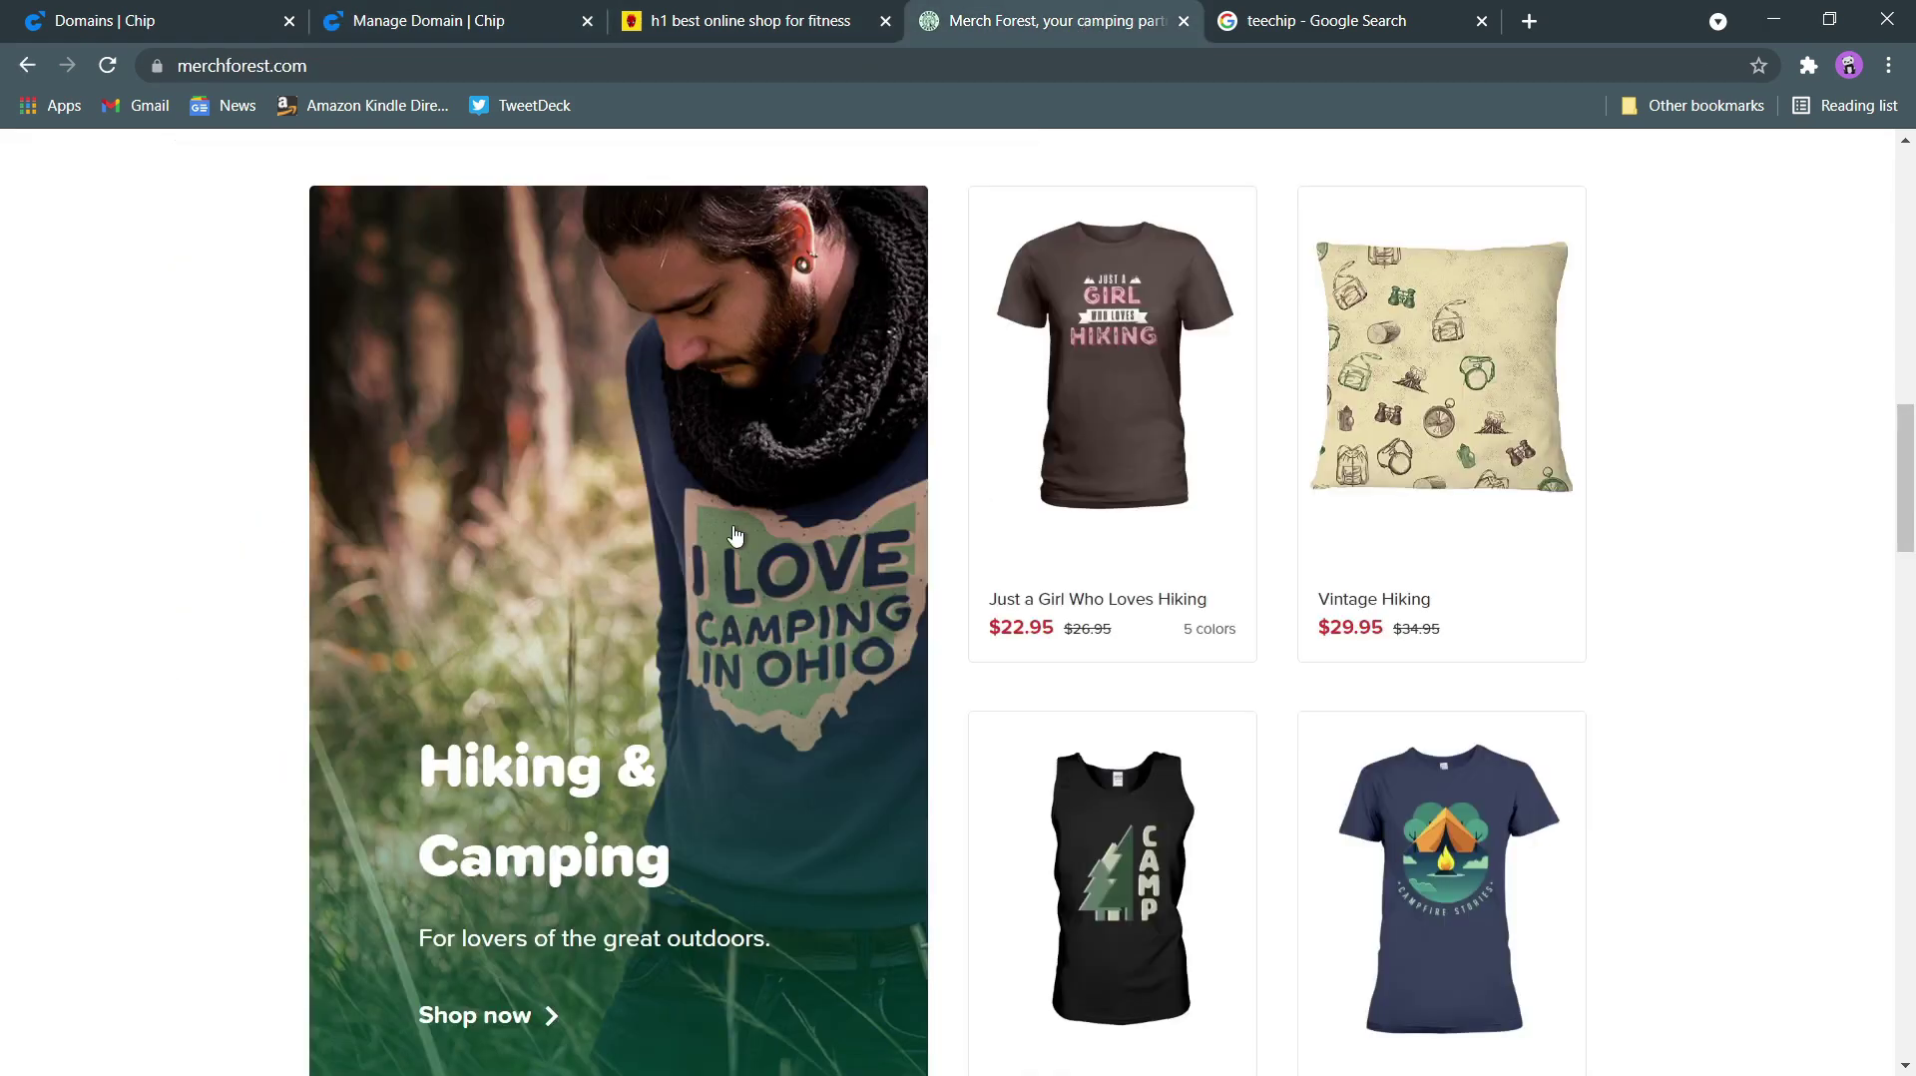
scroll(735, 537, "down", 6)
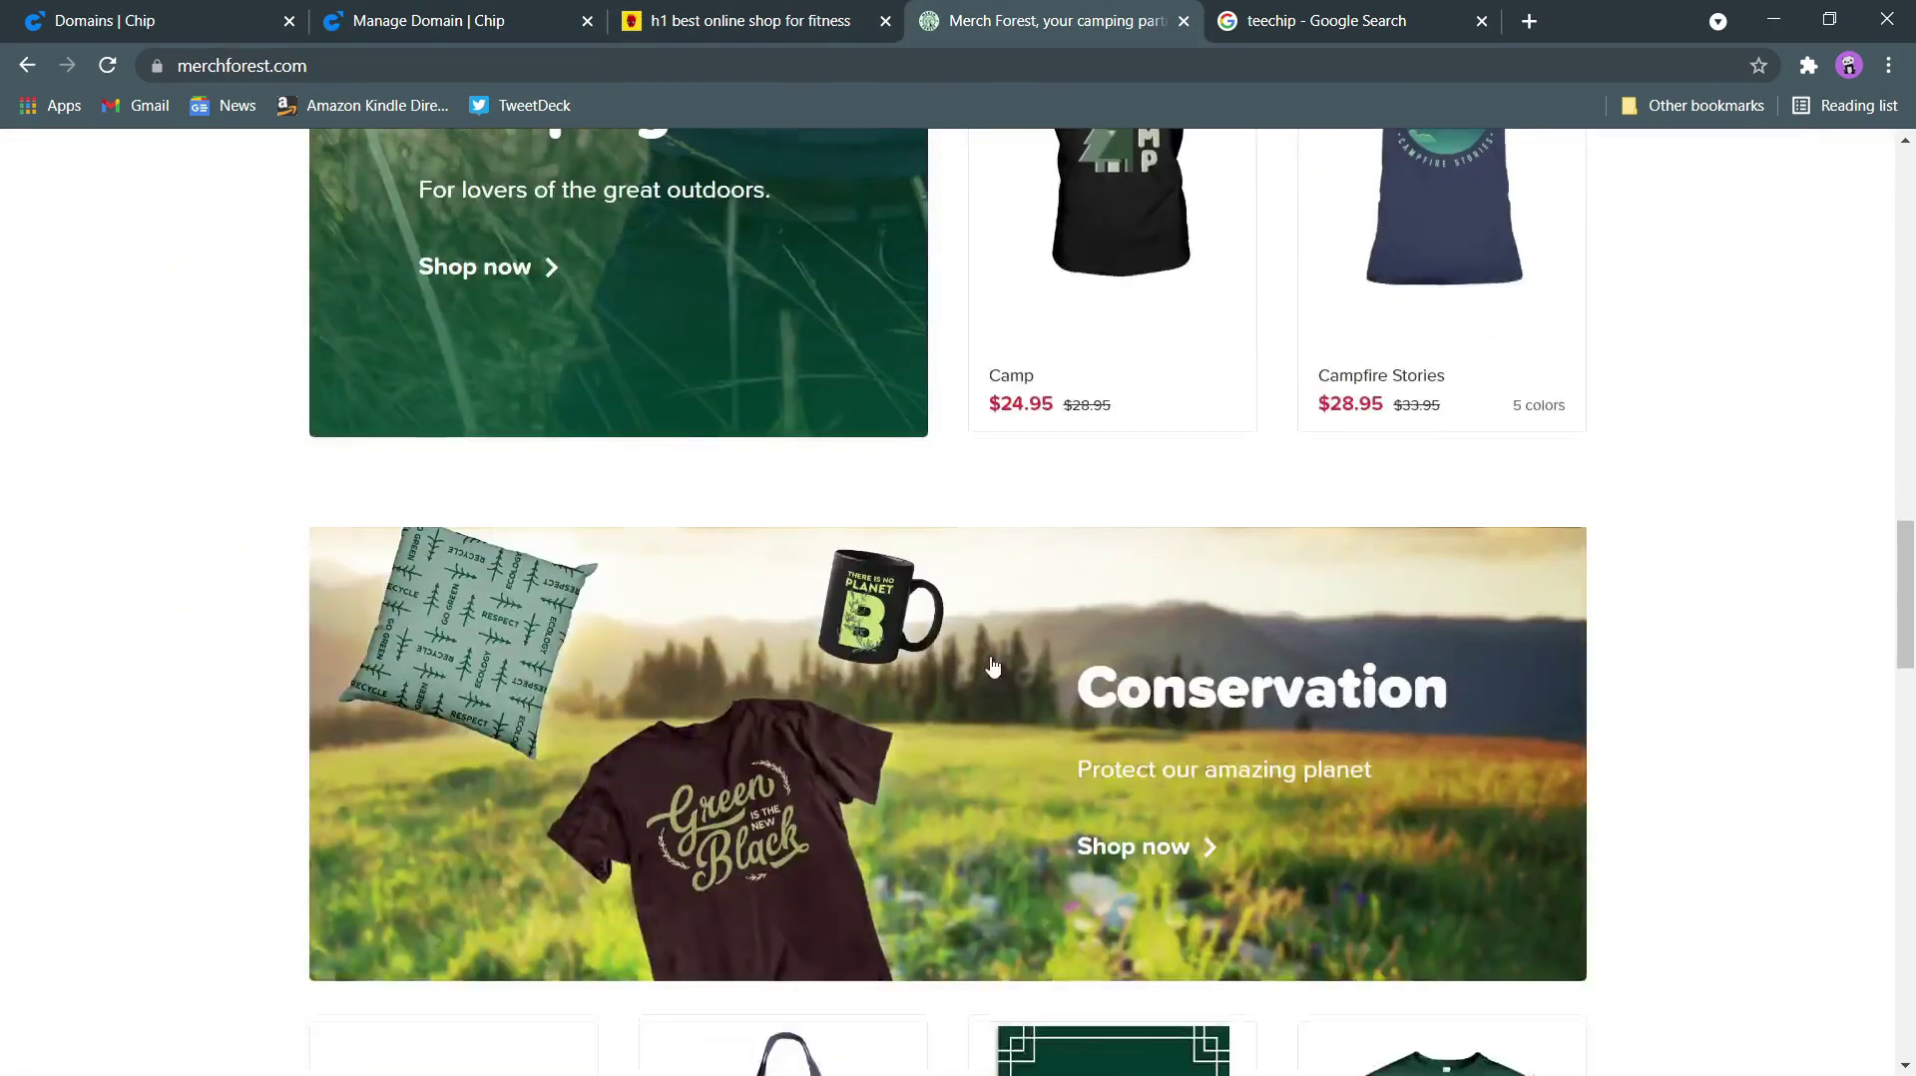
scroll(996, 669, "down", 7)
scroll(1002, 665, "down", 5)
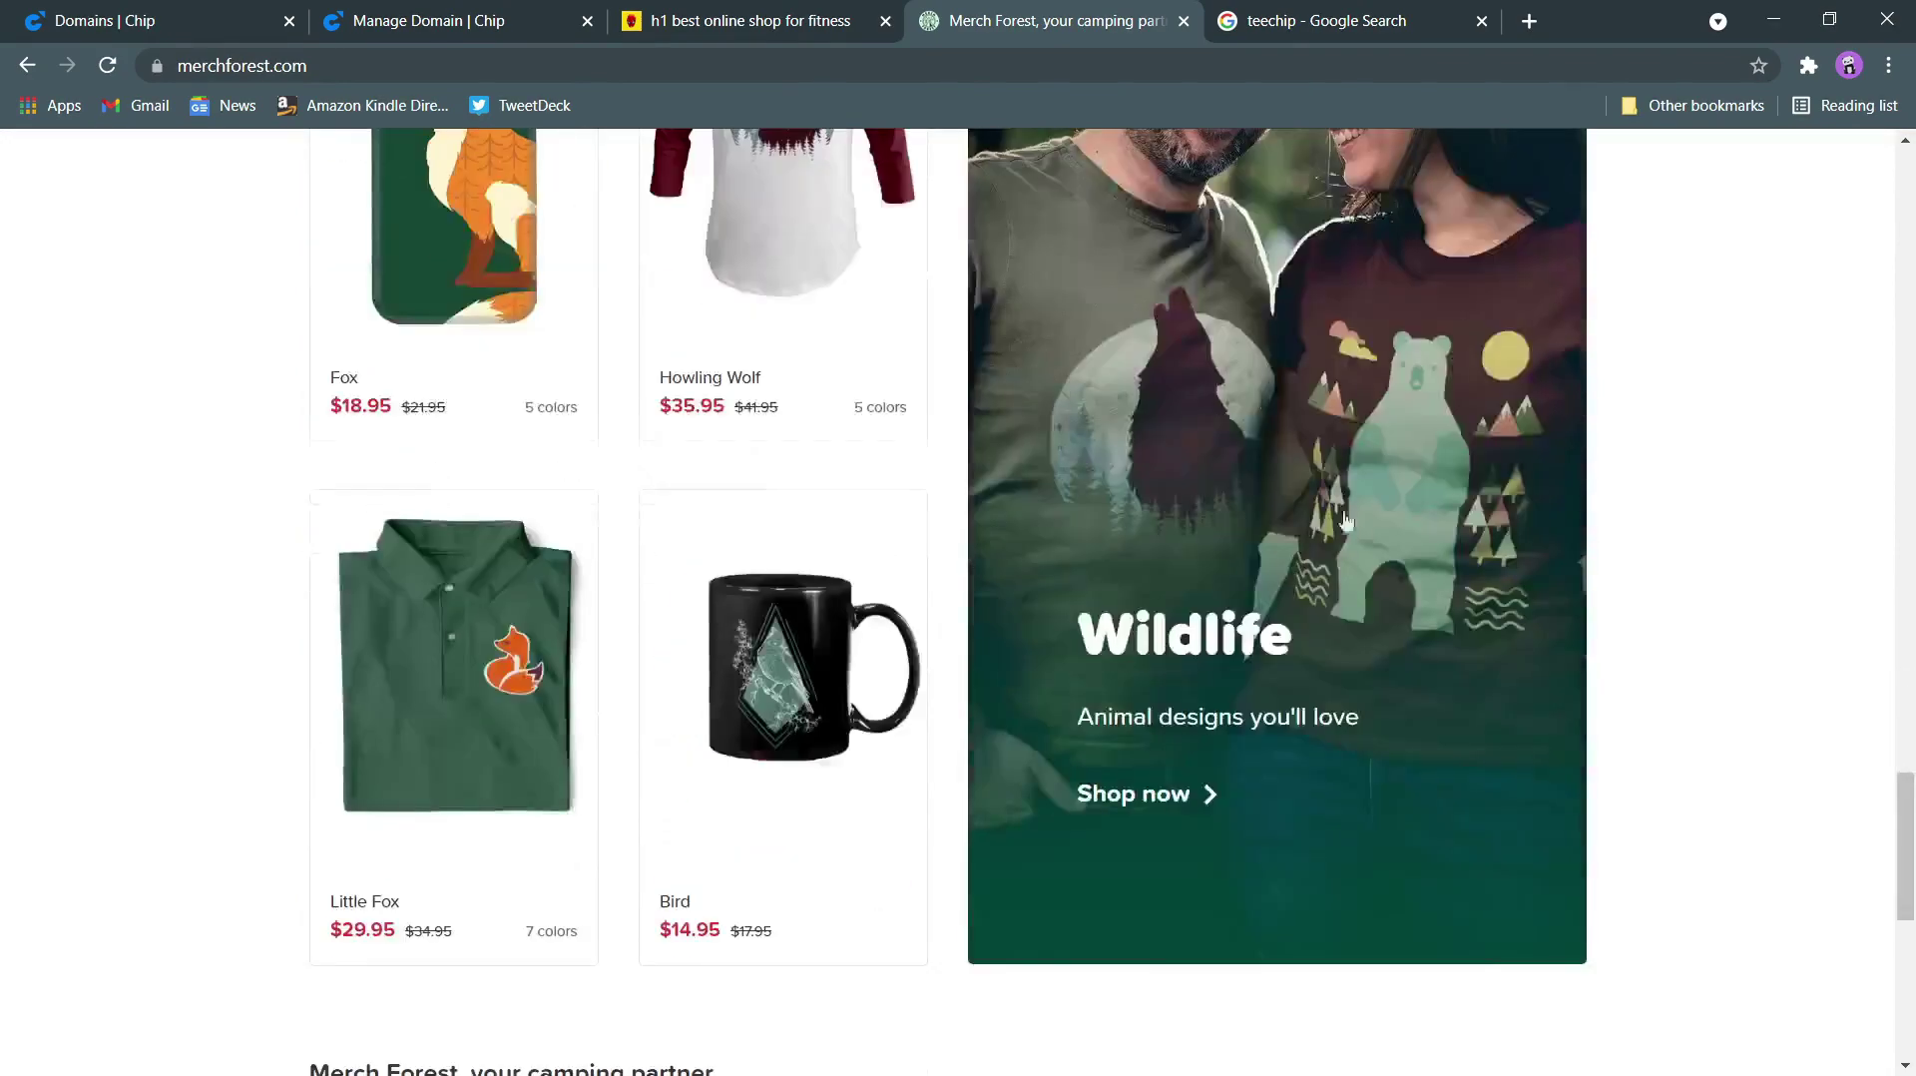
left_click(403, 28)
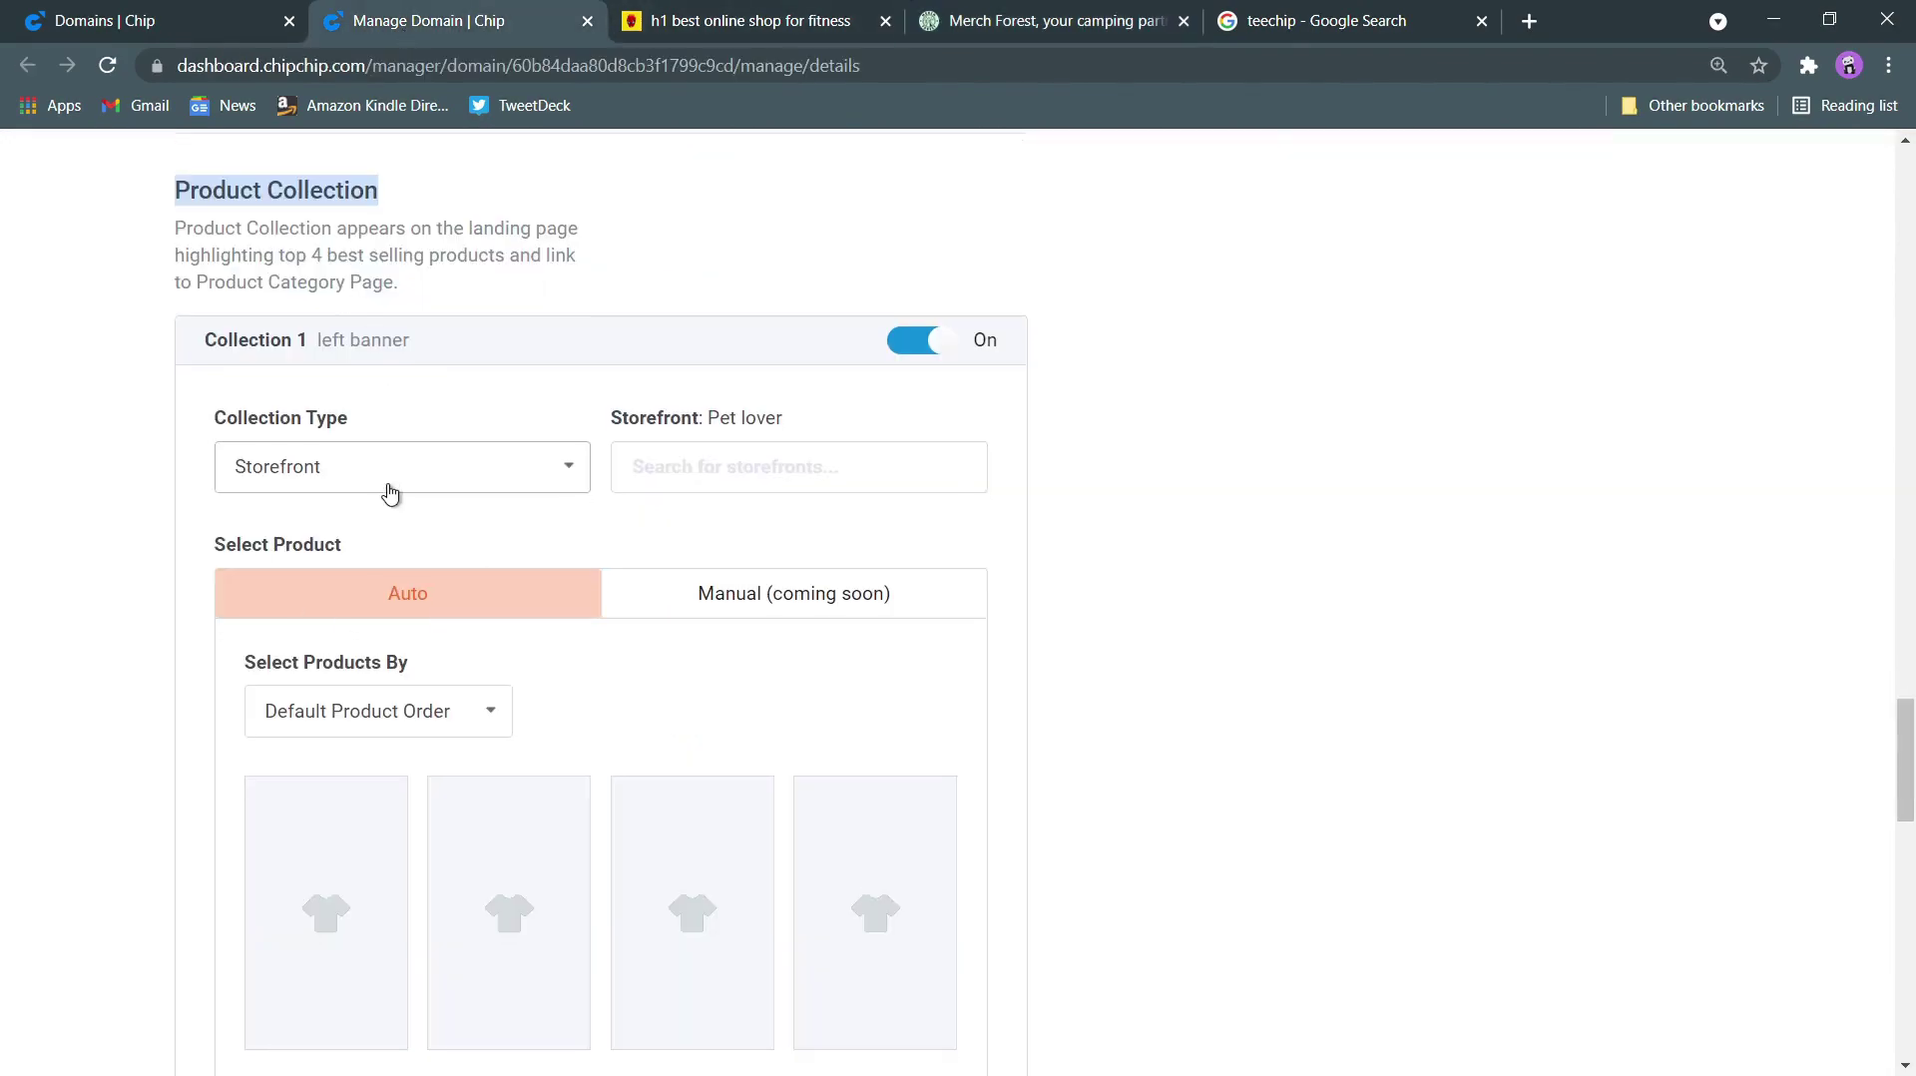
Review Collection 1's type, storefront, product order, title, description, call to action and banner images, and turn the collection off
scroll(387, 494, "up", 1)
scroll(417, 491, "down", 5)
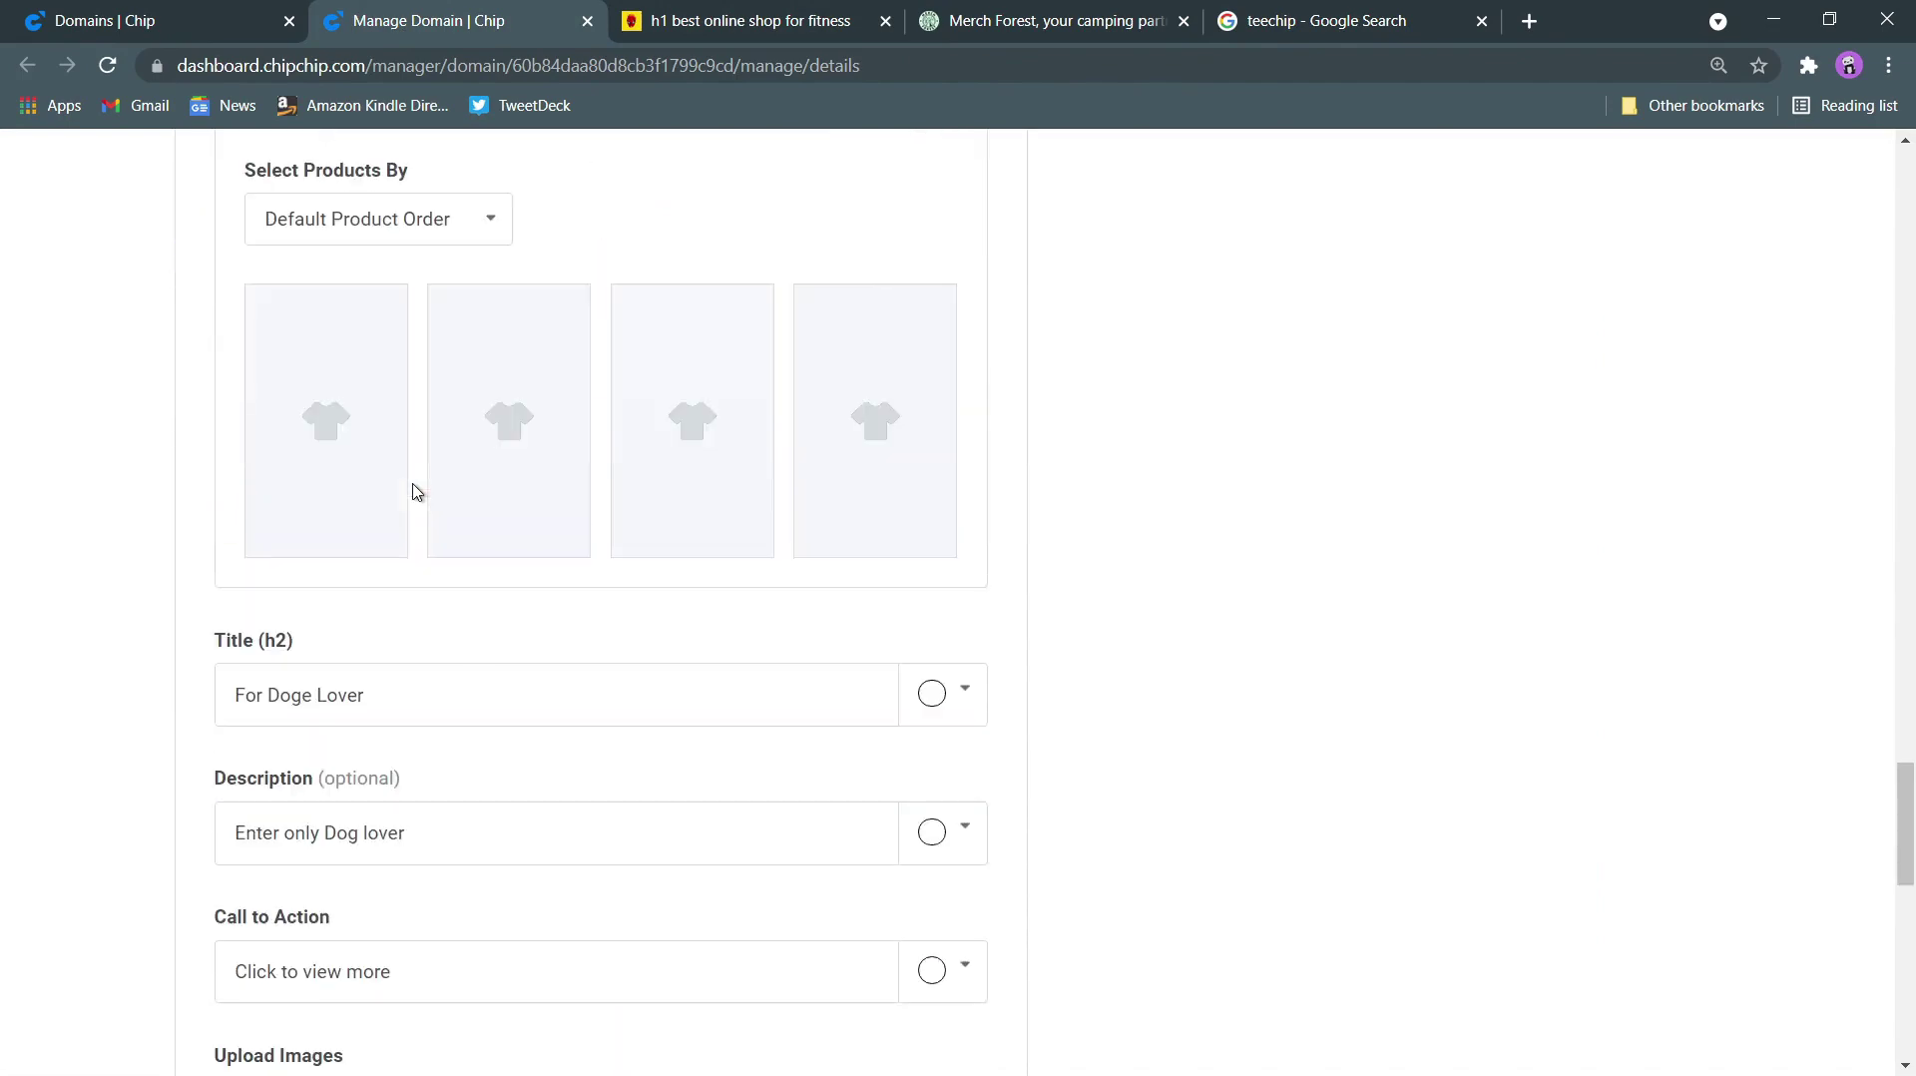
scroll(285, 701, "down", 4)
scroll(415, 790, "down", 1)
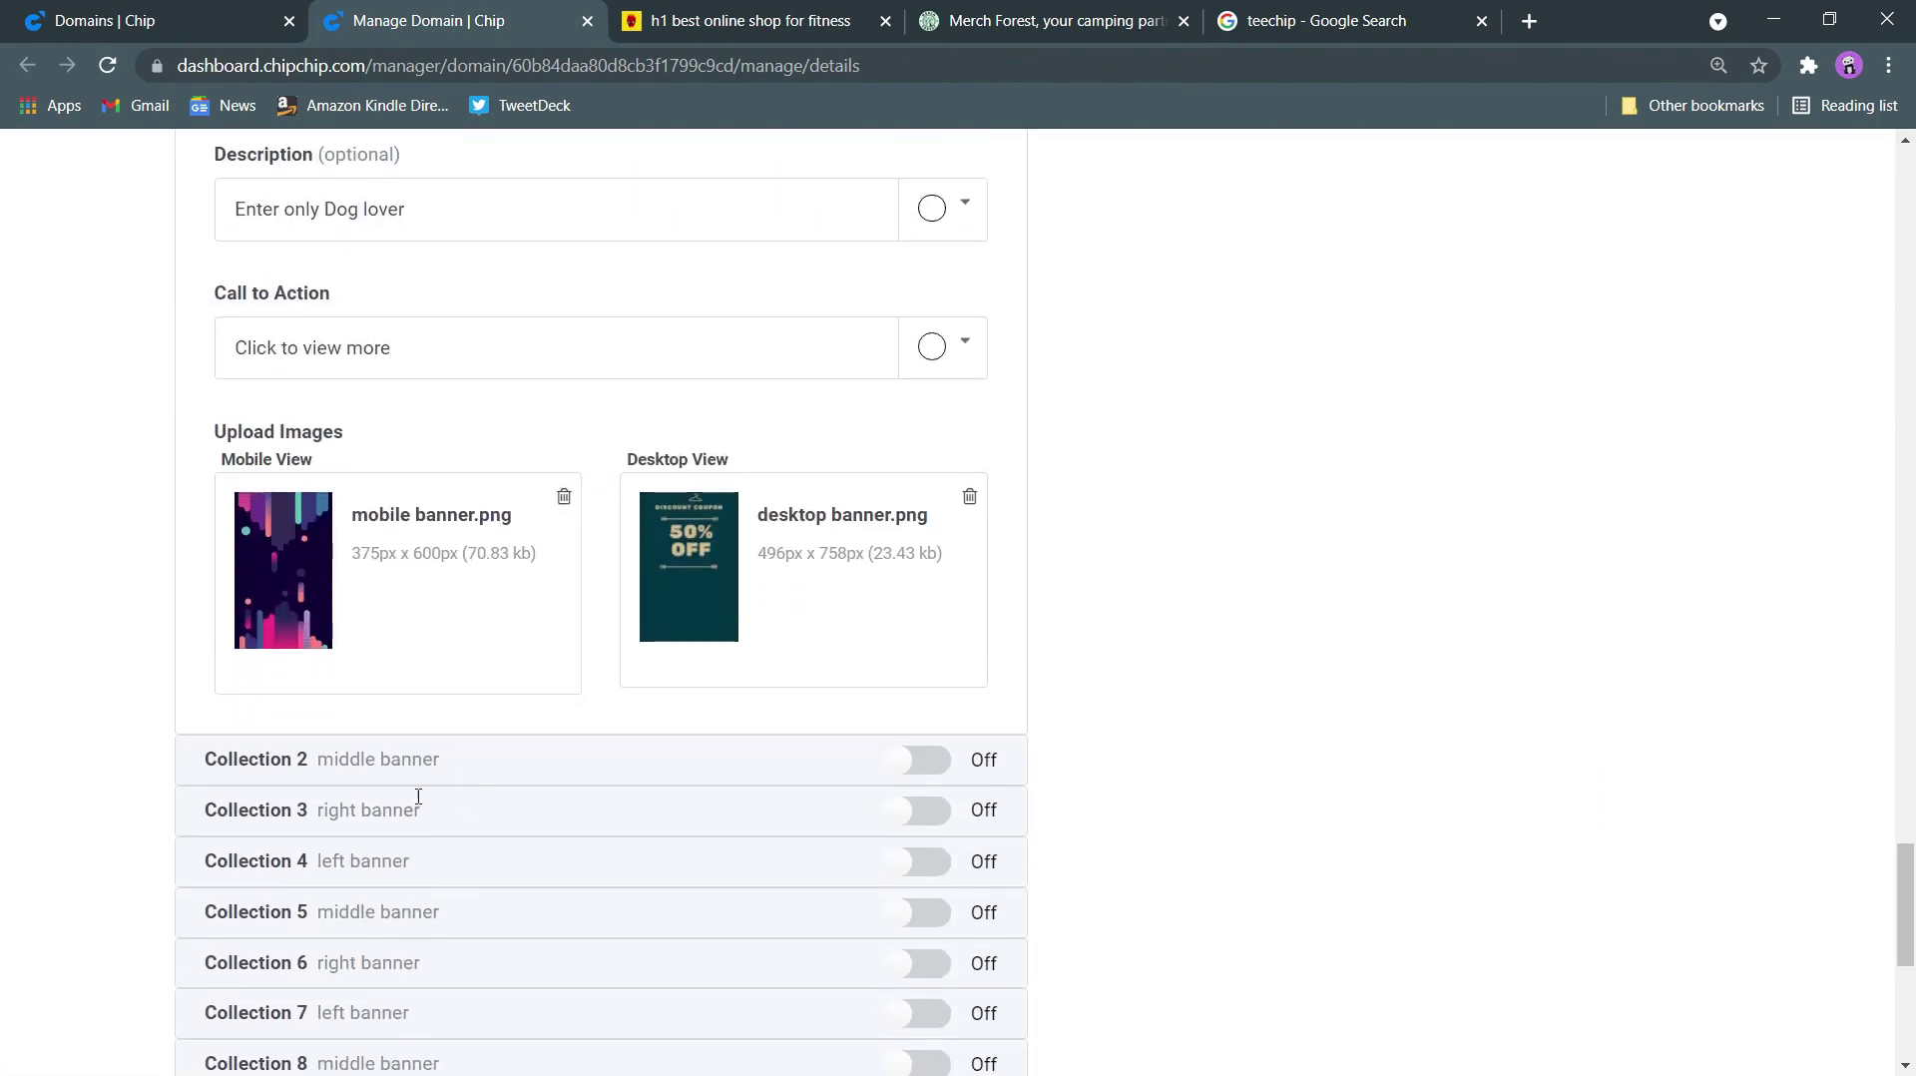
scroll(436, 569, "up", 10)
left_click(874, 250)
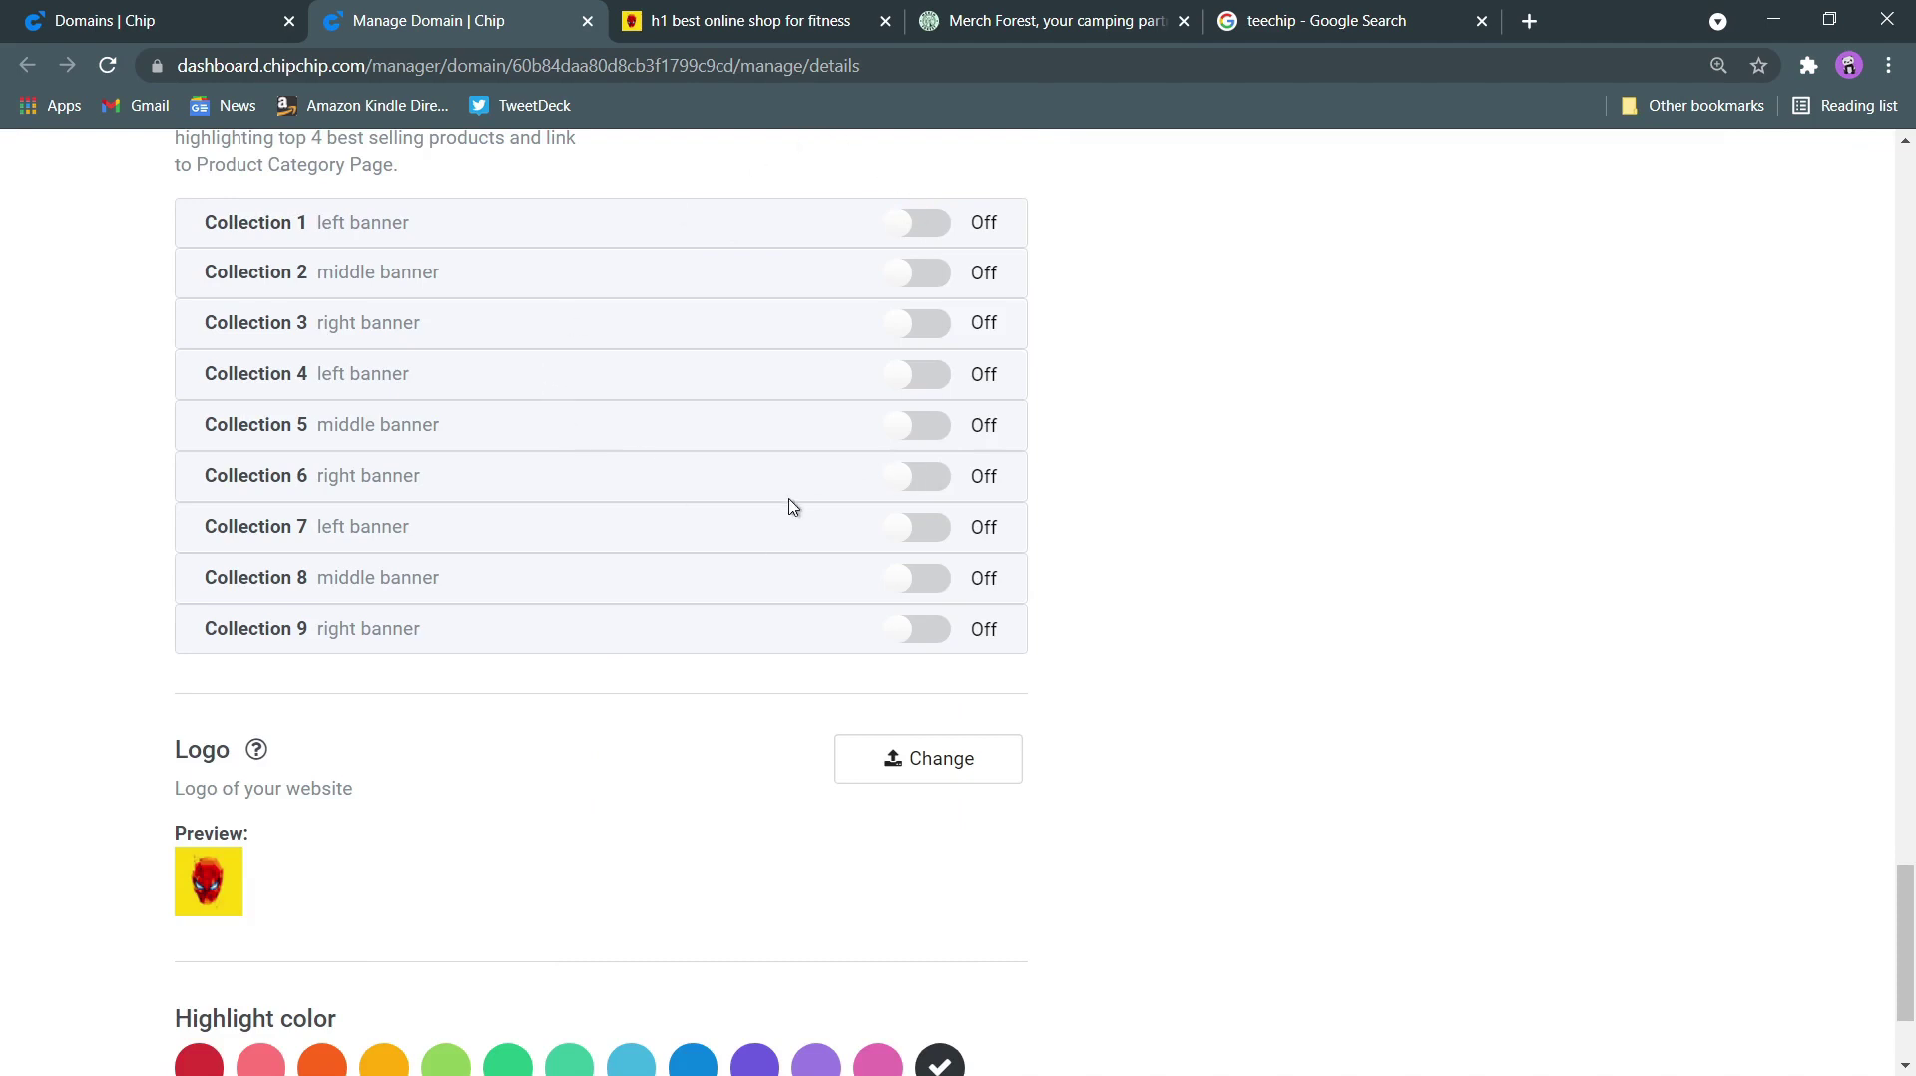
Read the logo's image requirements and open its file chooser, leaving the current logo in place
scroll(758, 509, "down", 2)
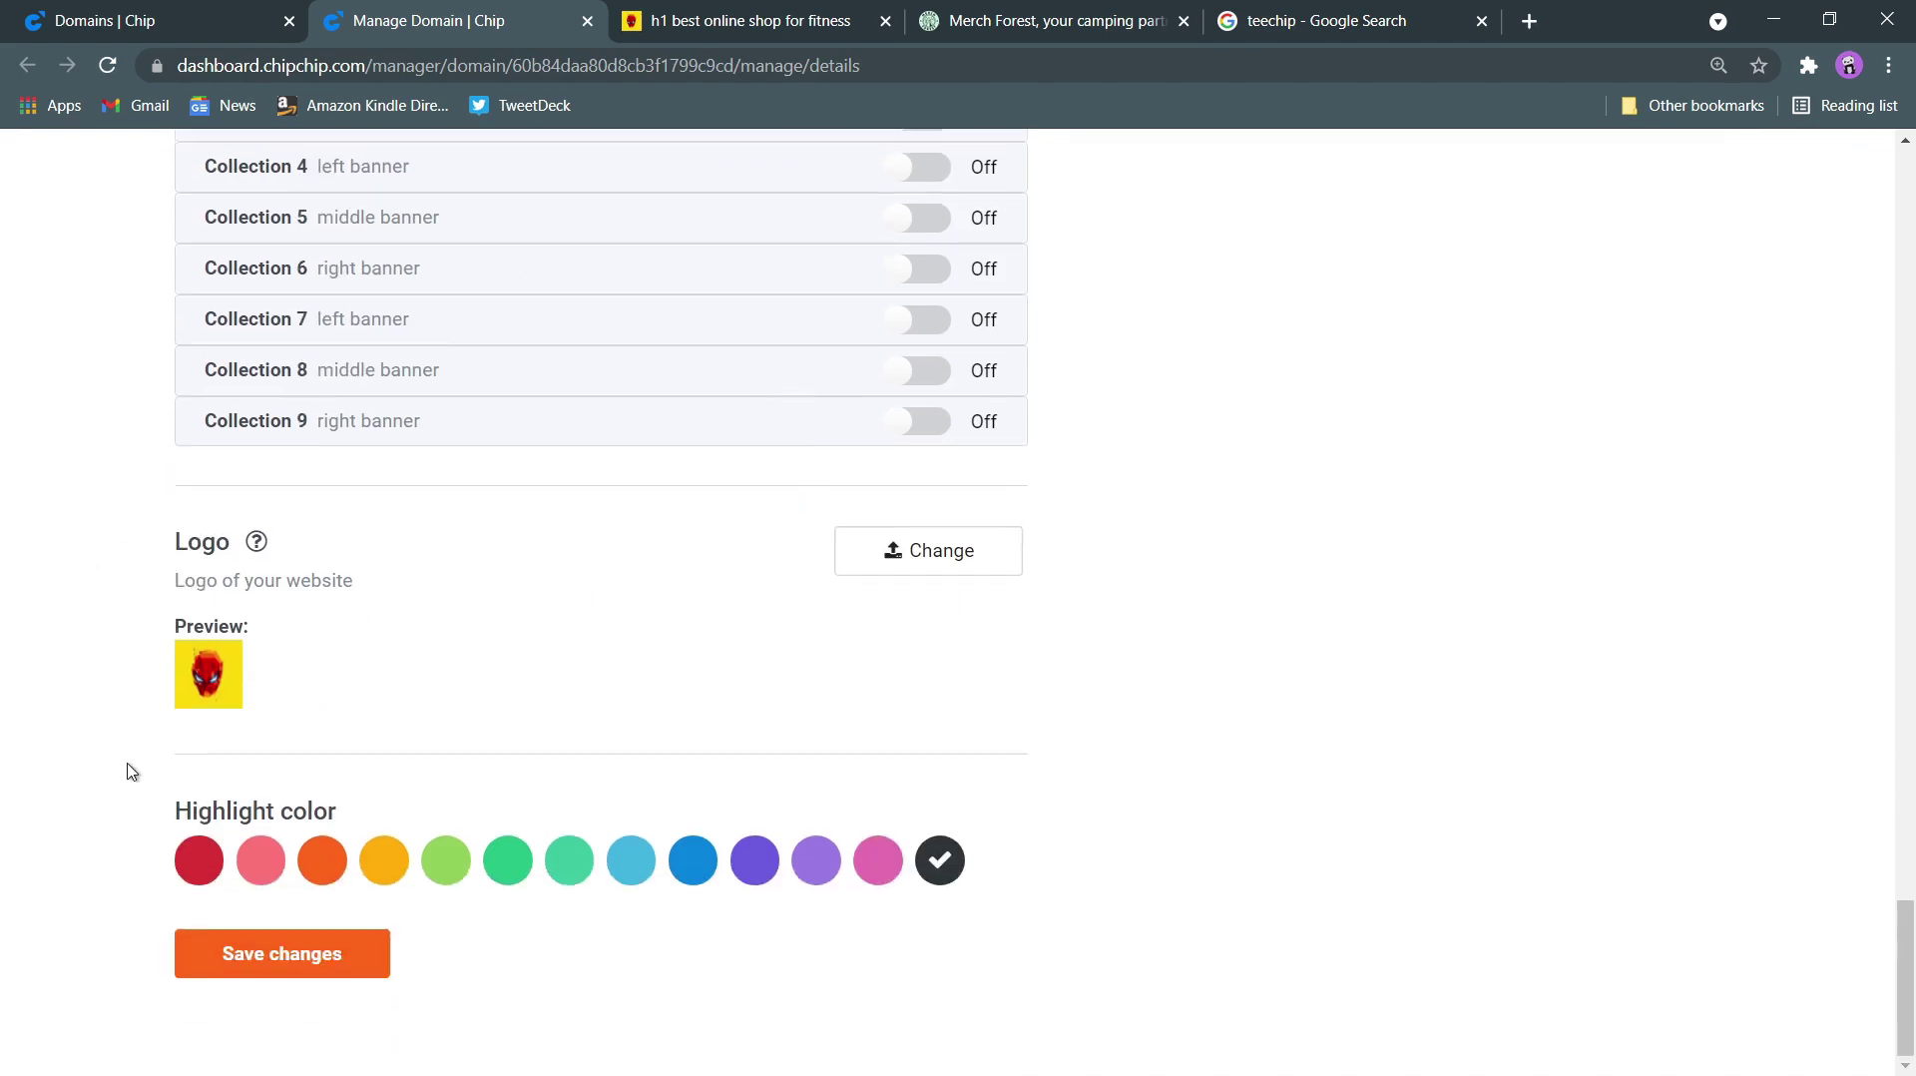
mouse_move(257, 548)
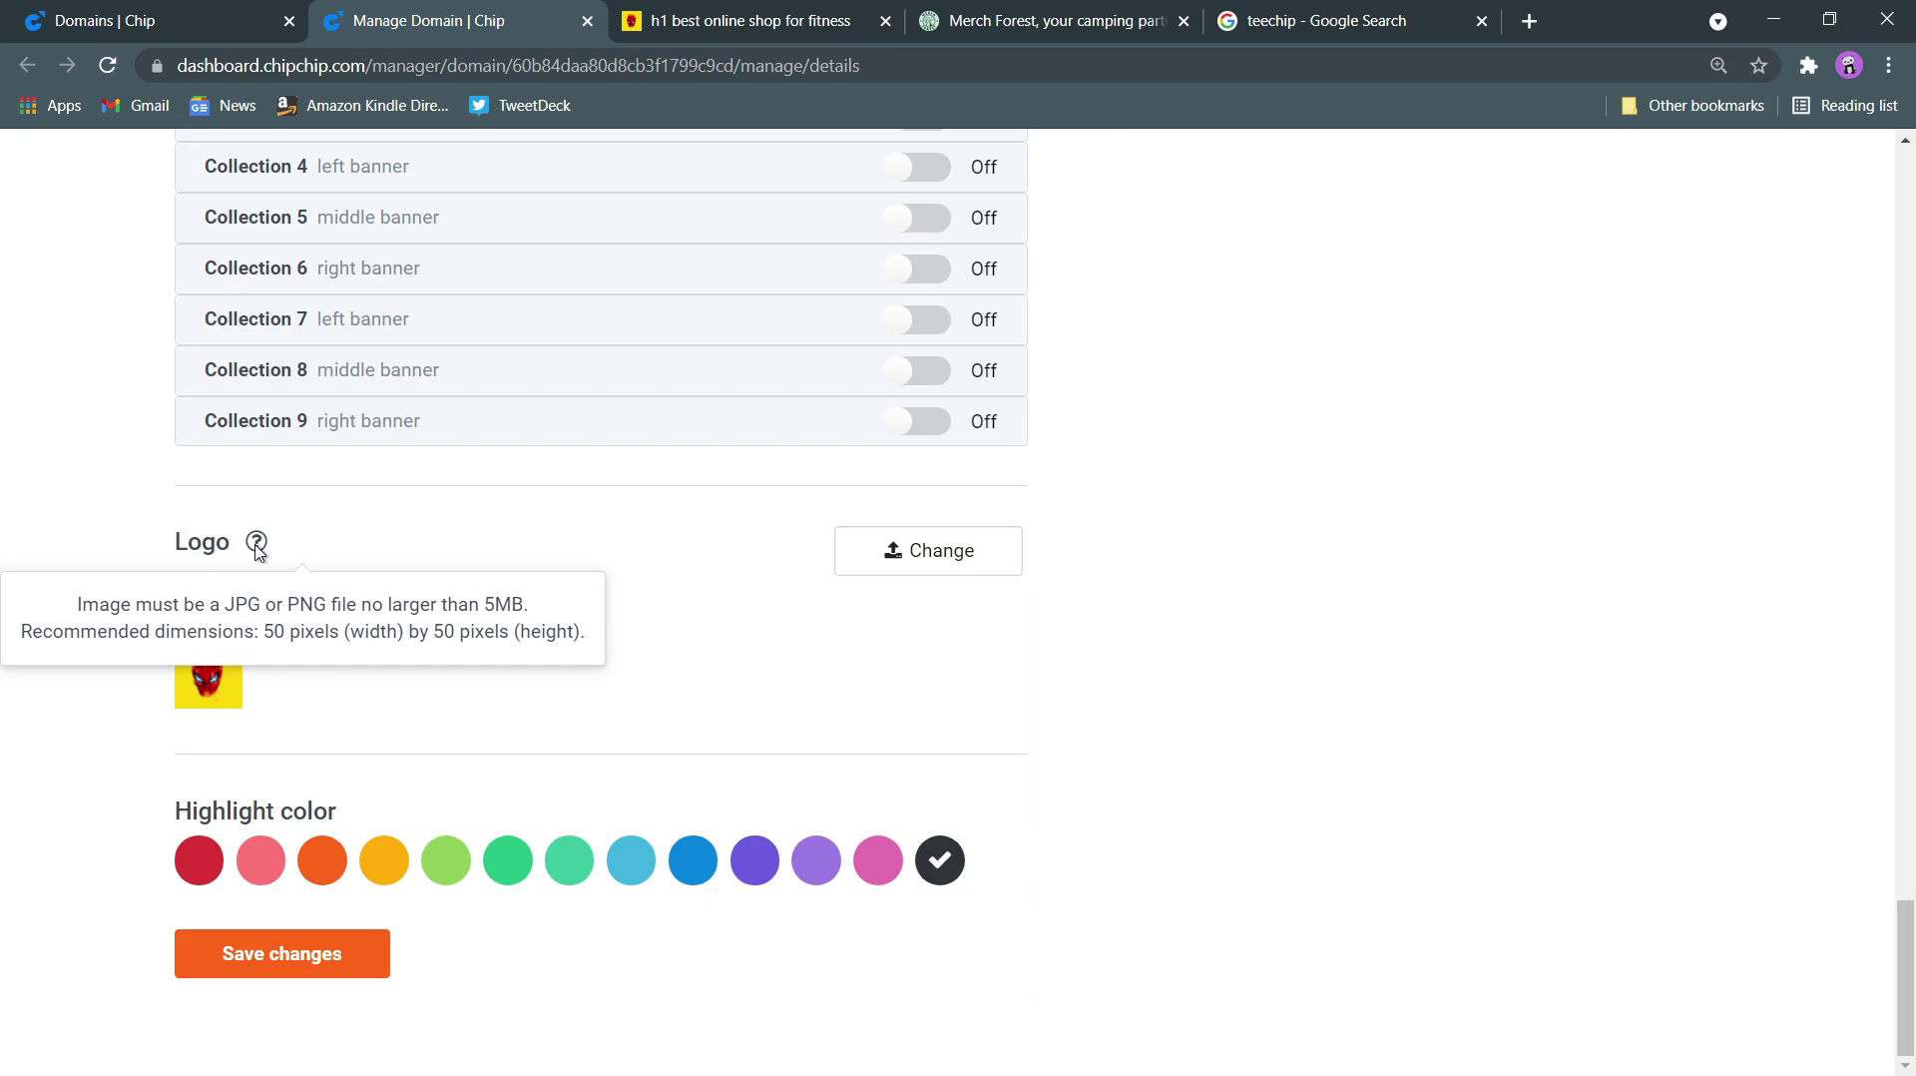
left_click(898, 551)
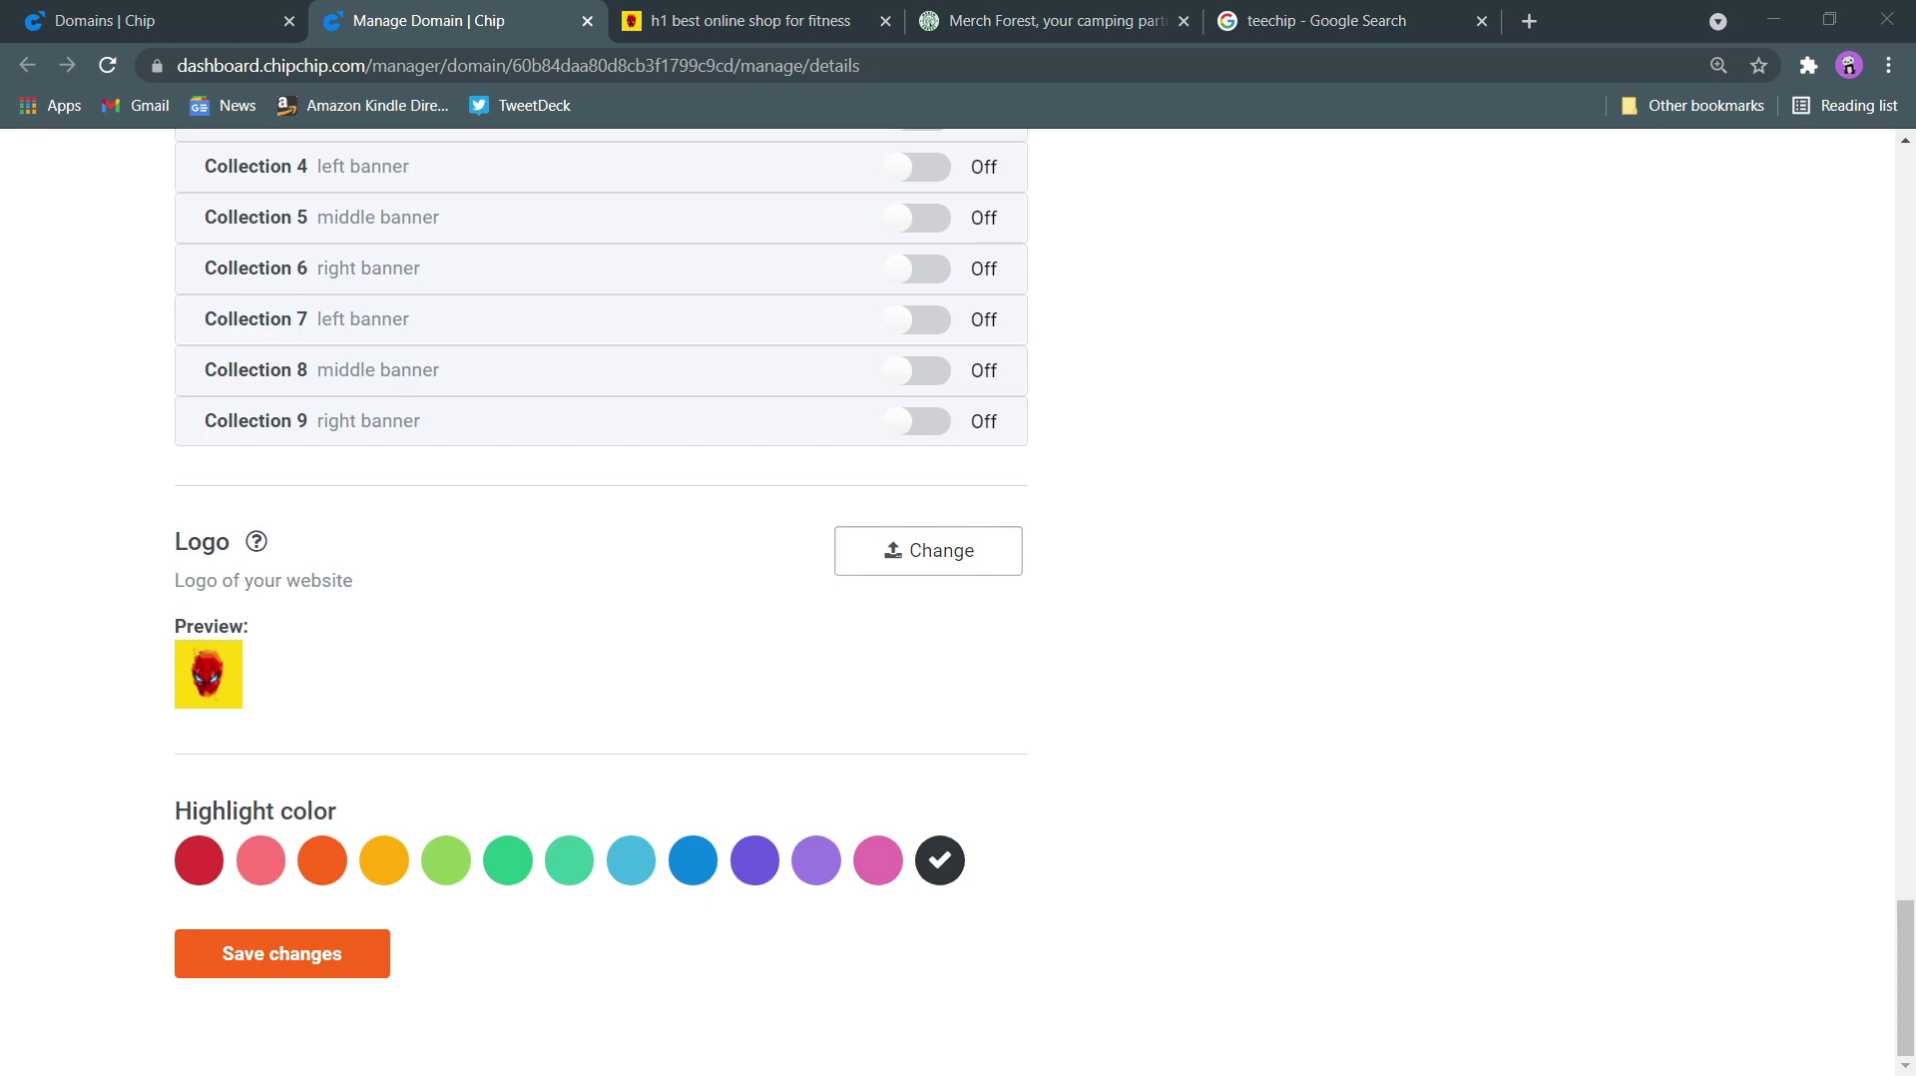
left_click(1589, 1036)
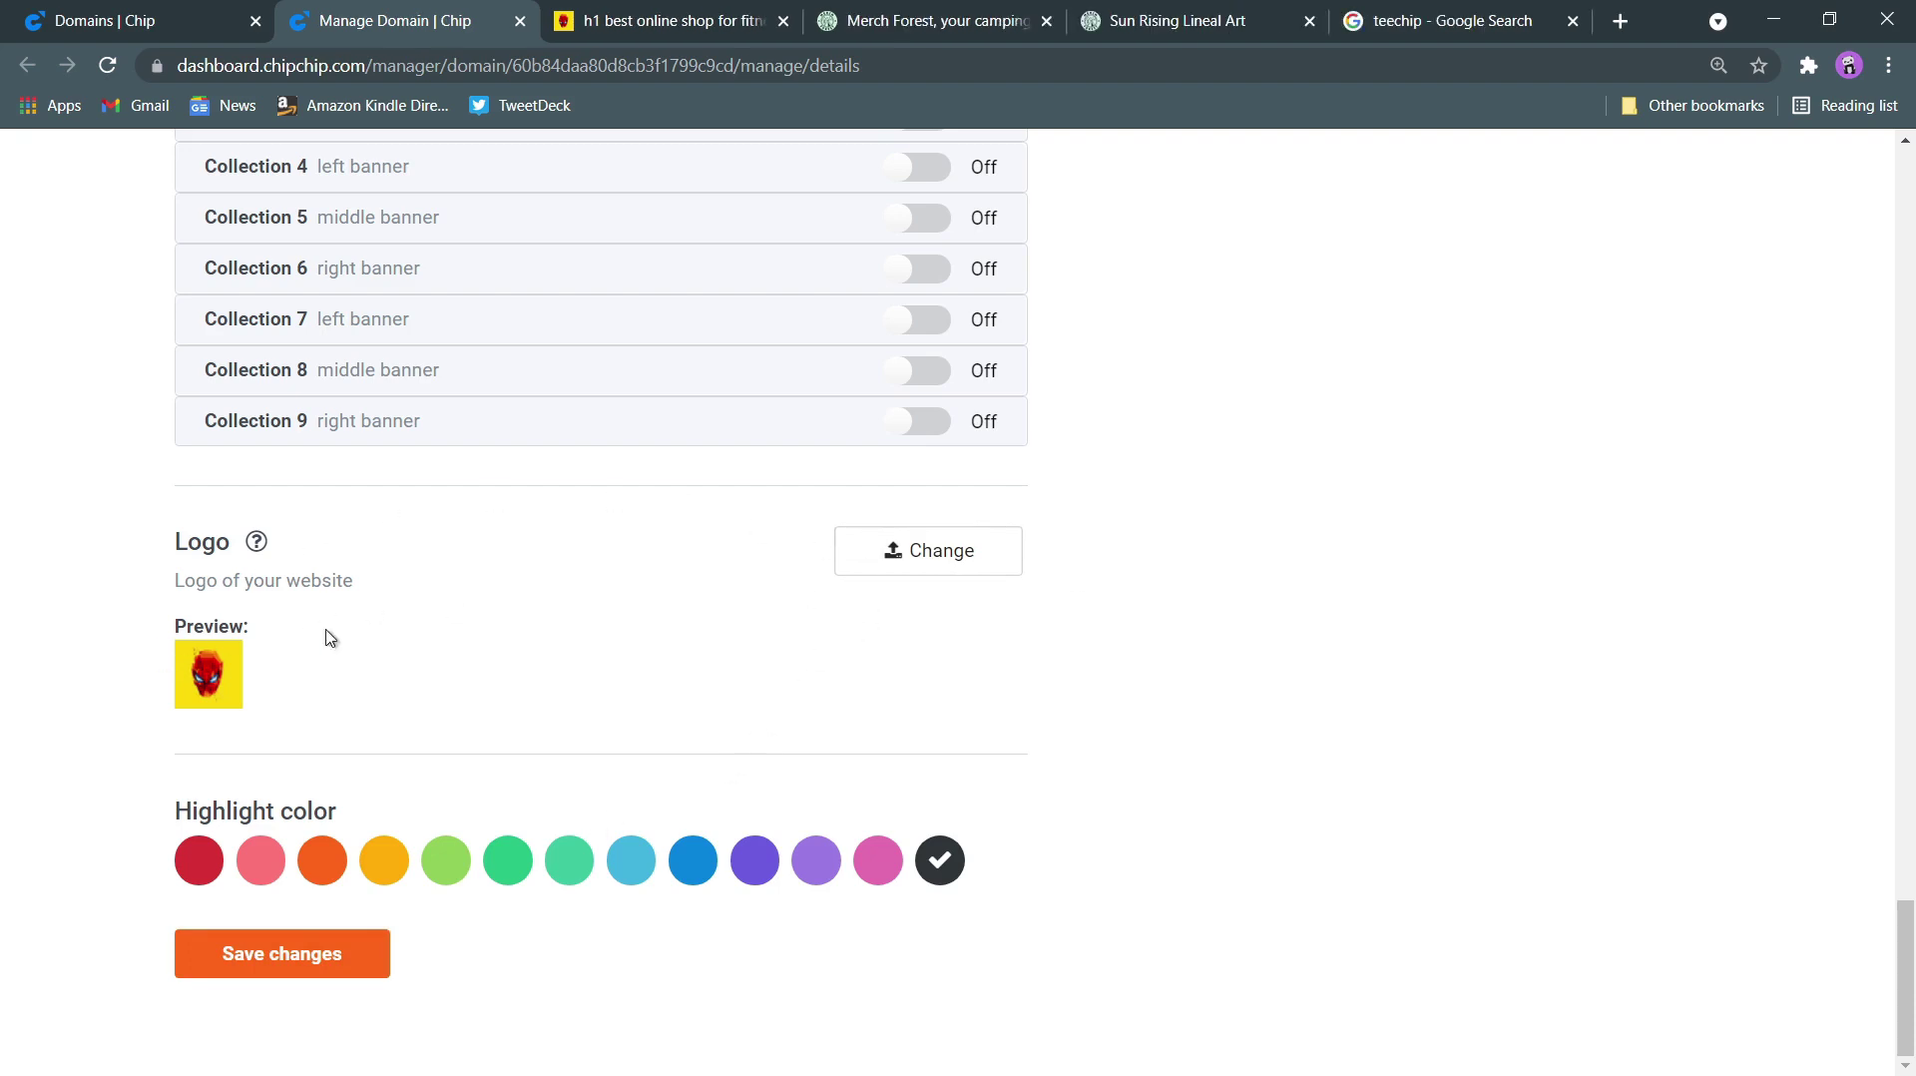
Save the domain changes and reload the spaceartx.com homepage to check its Recommended For You section
left_click(294, 959)
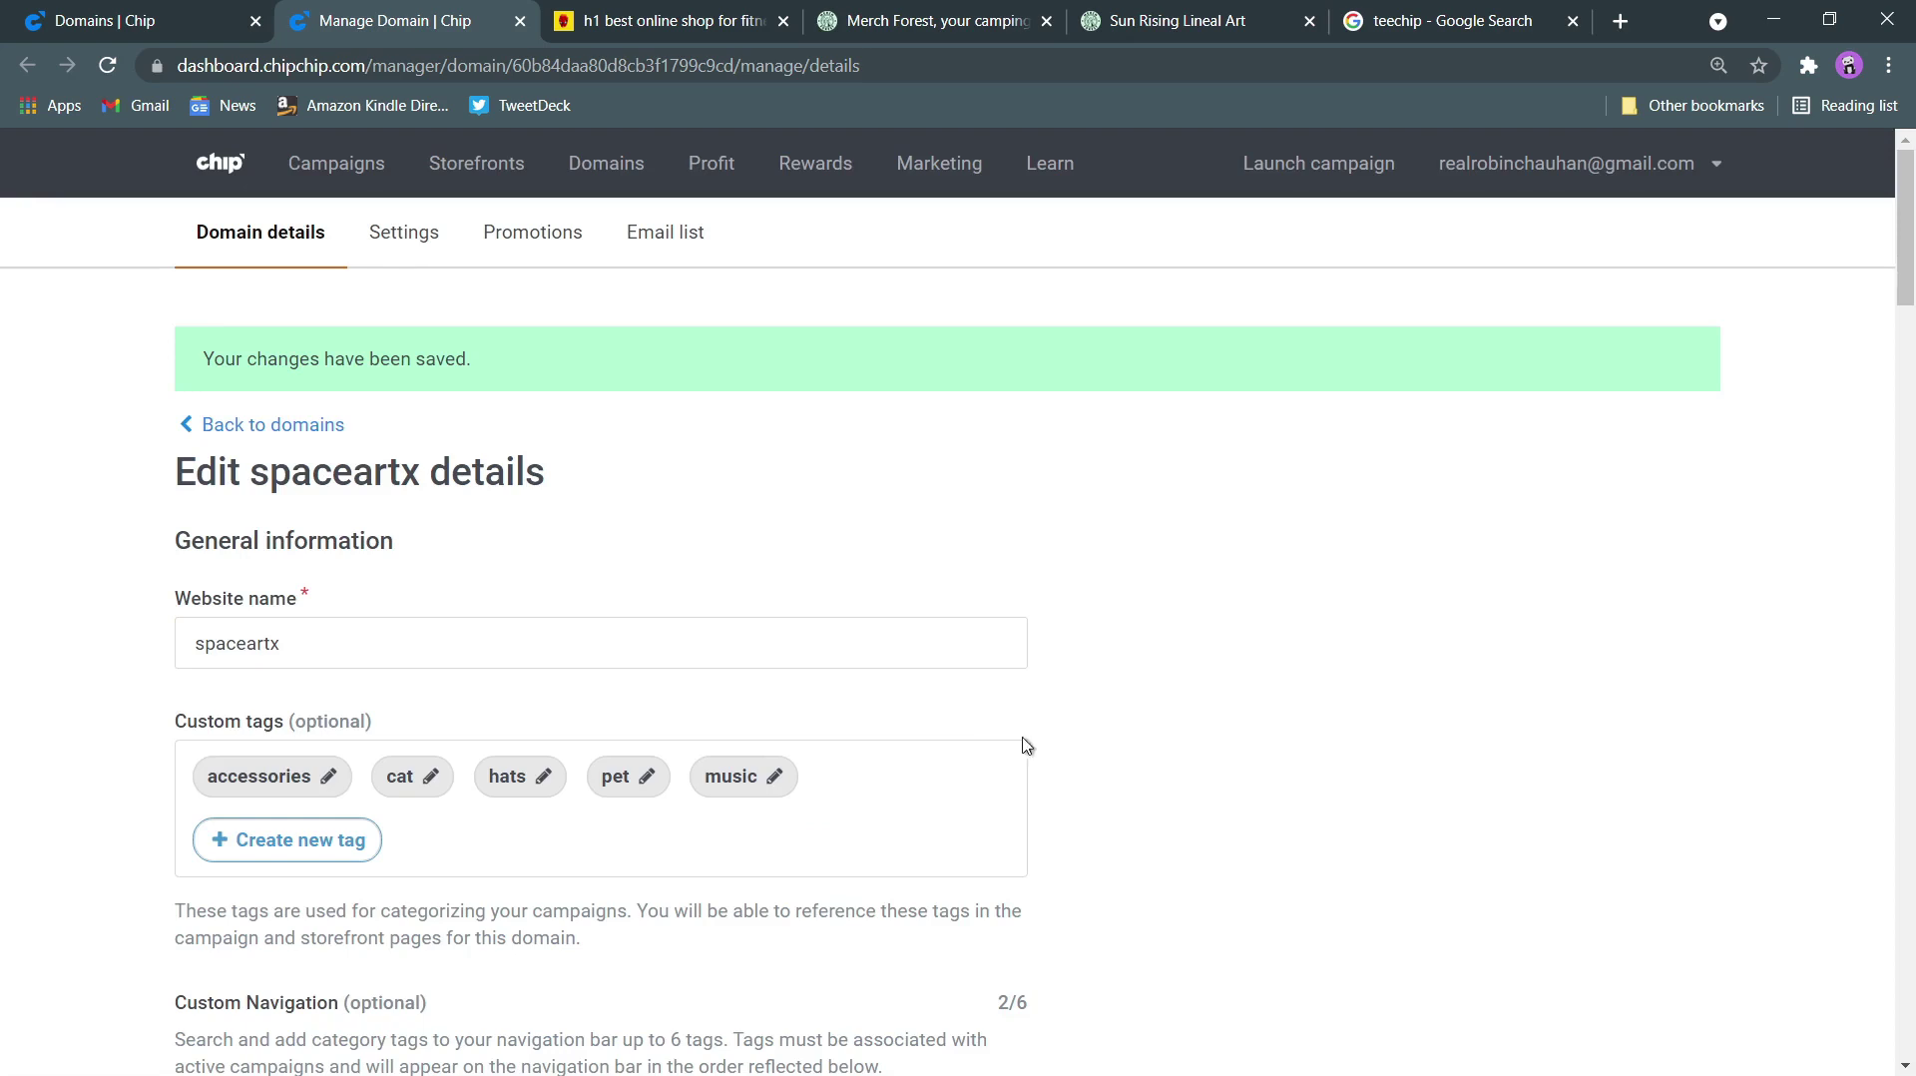
left_click(648, 20)
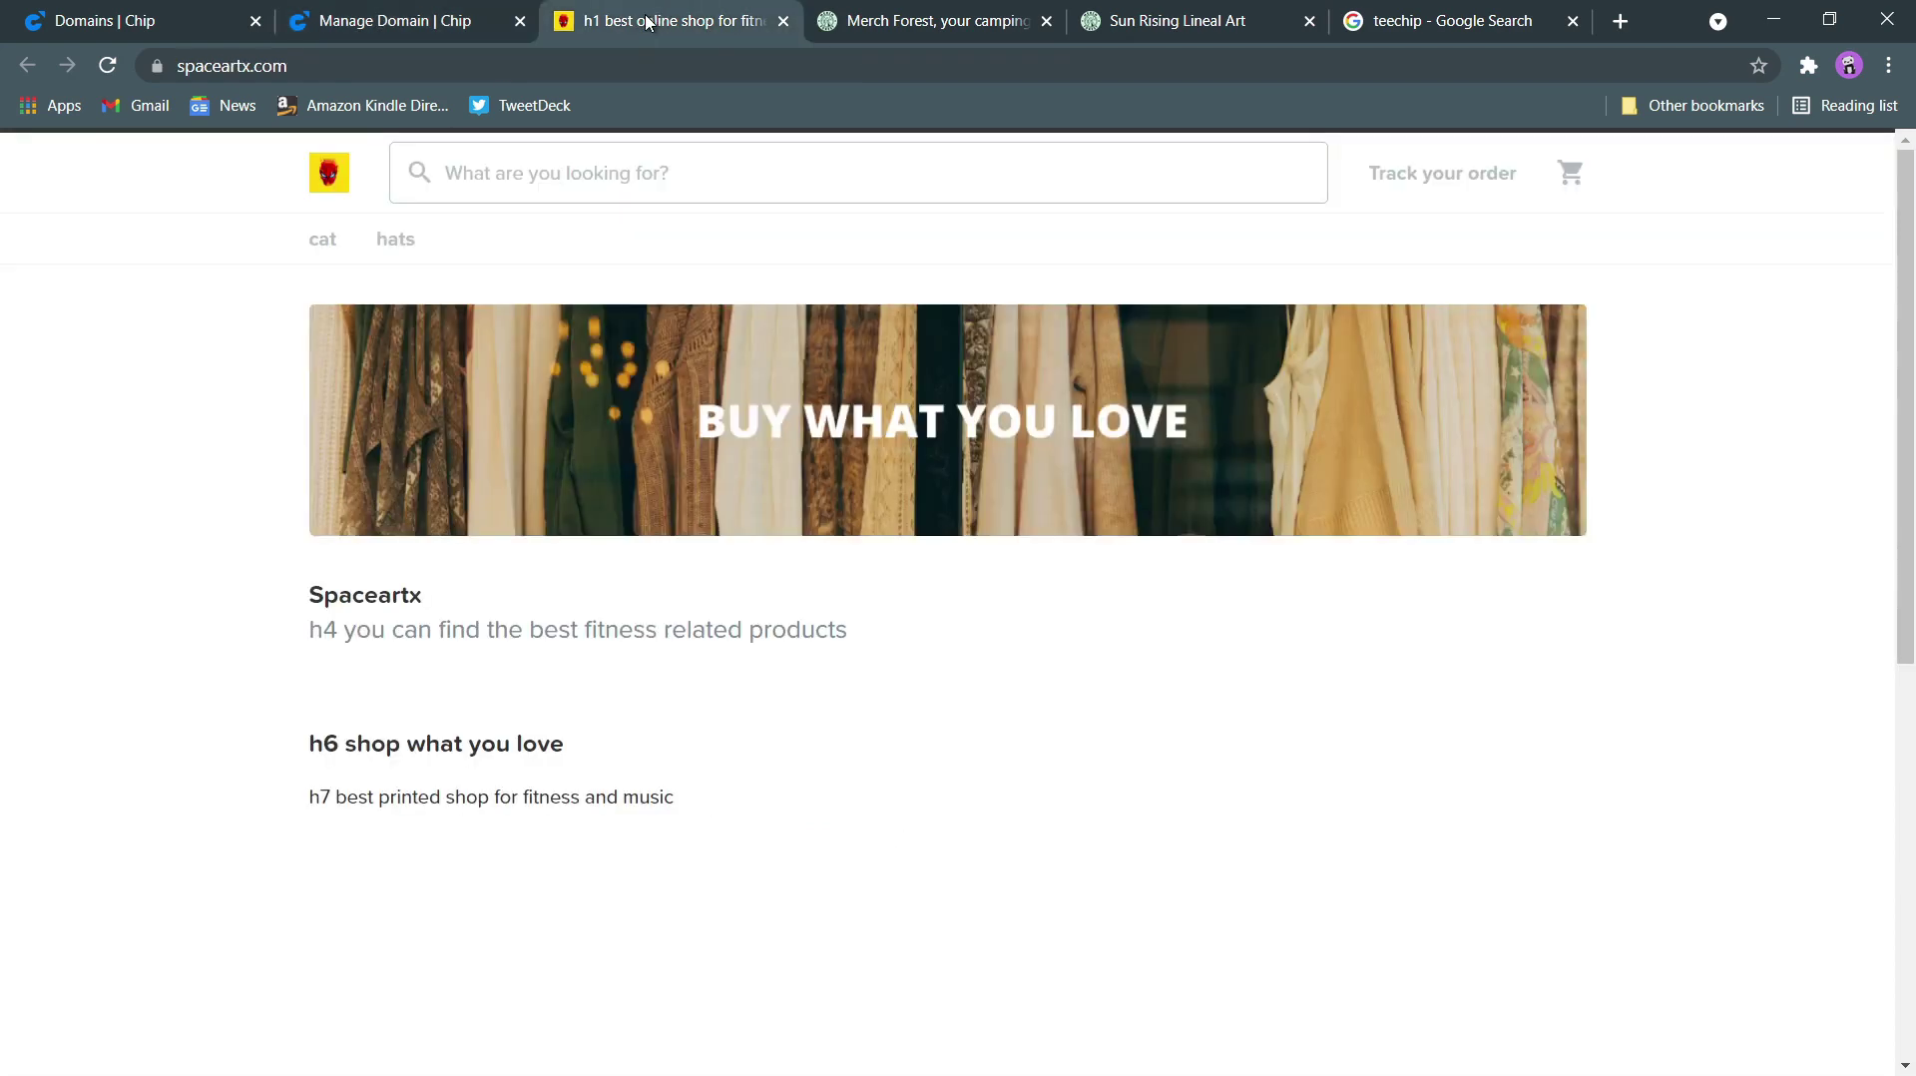
left_click(110, 65)
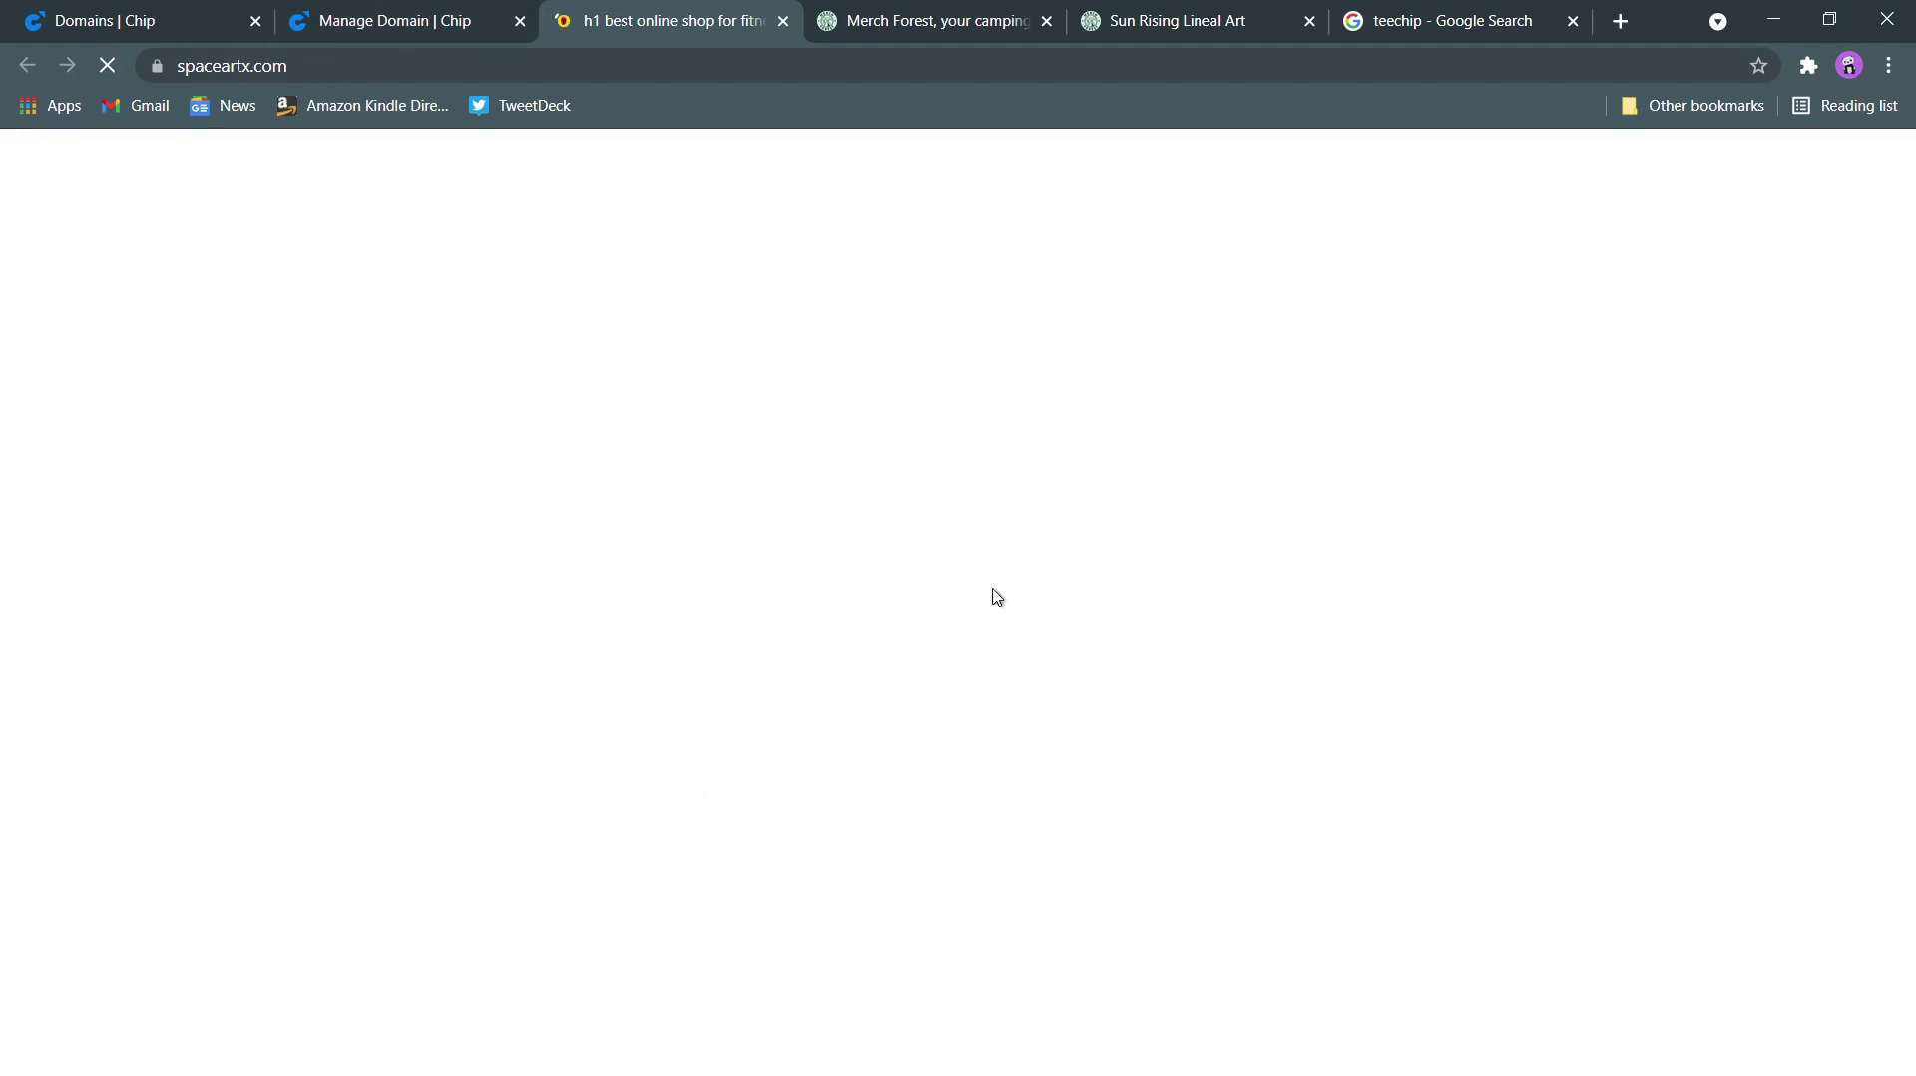
scroll(756, 636, "down", 1)
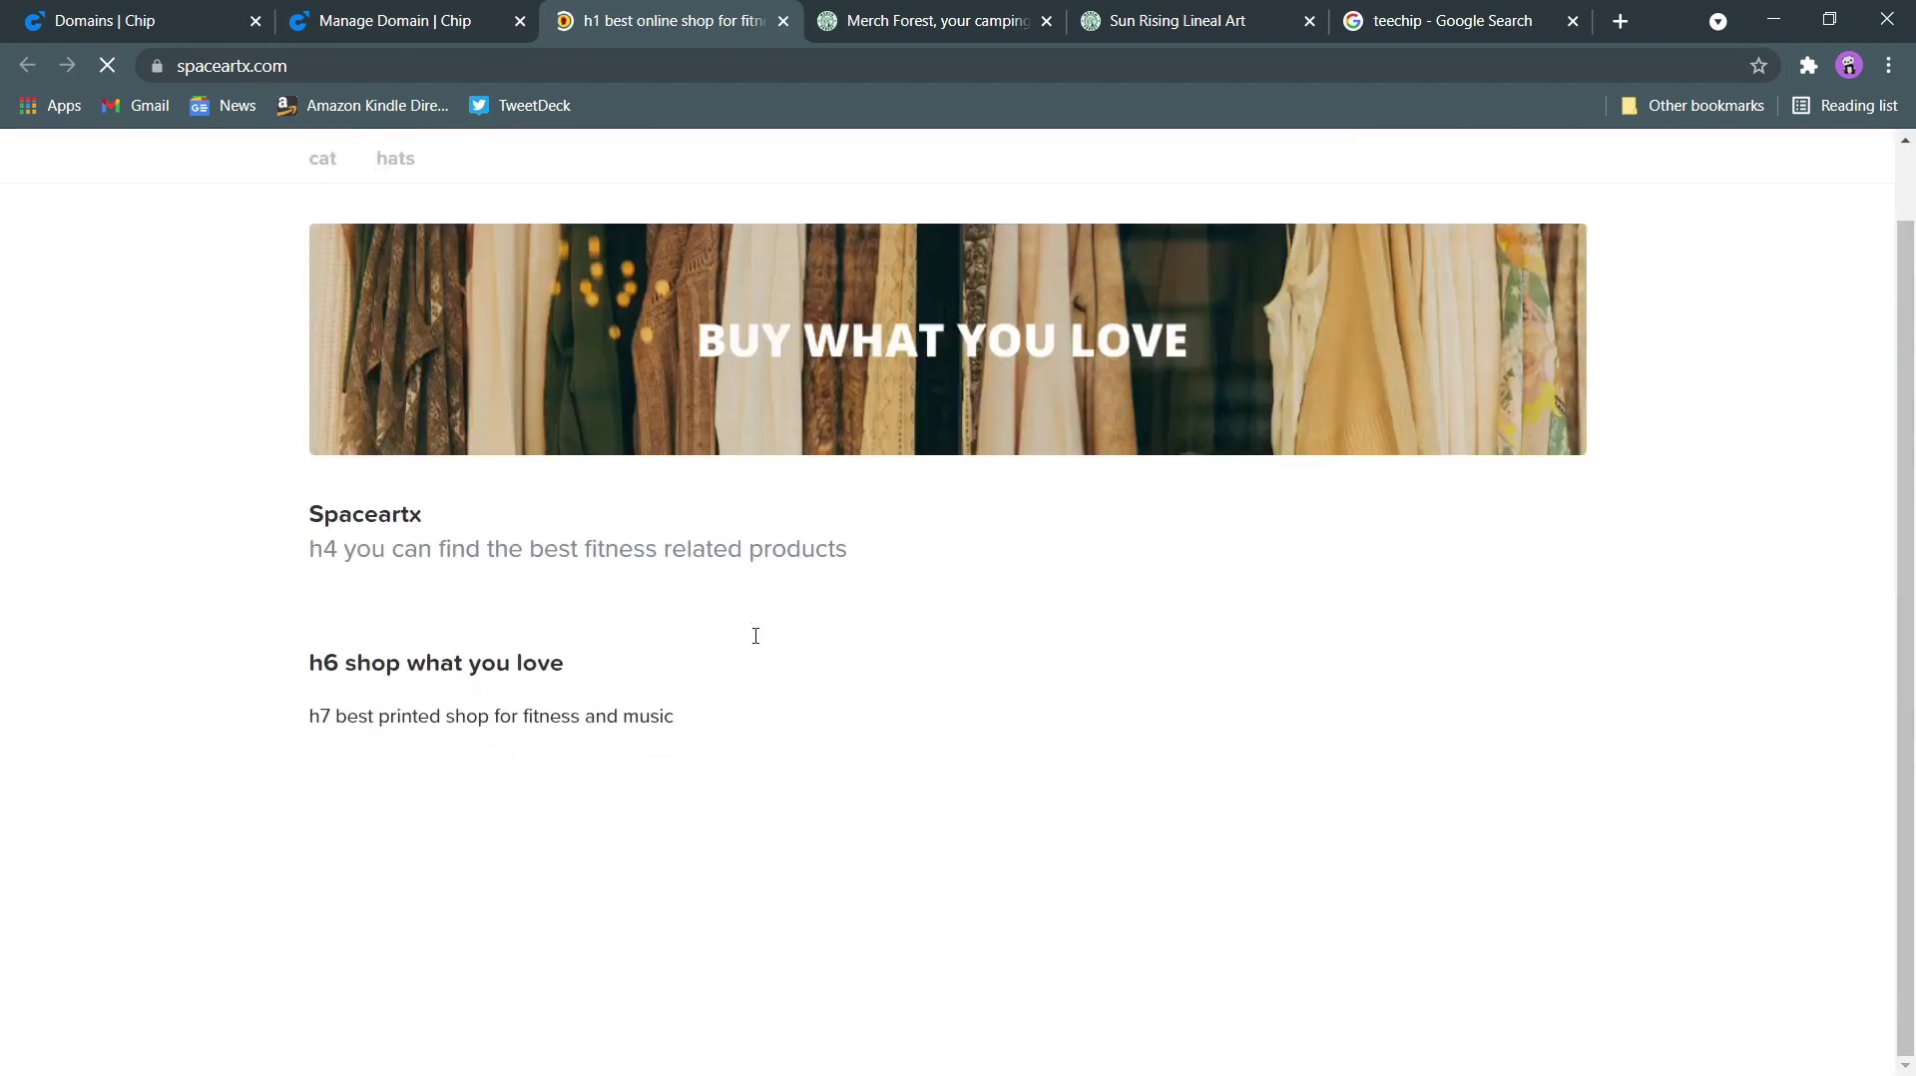
scroll(755, 635, "down", 5)
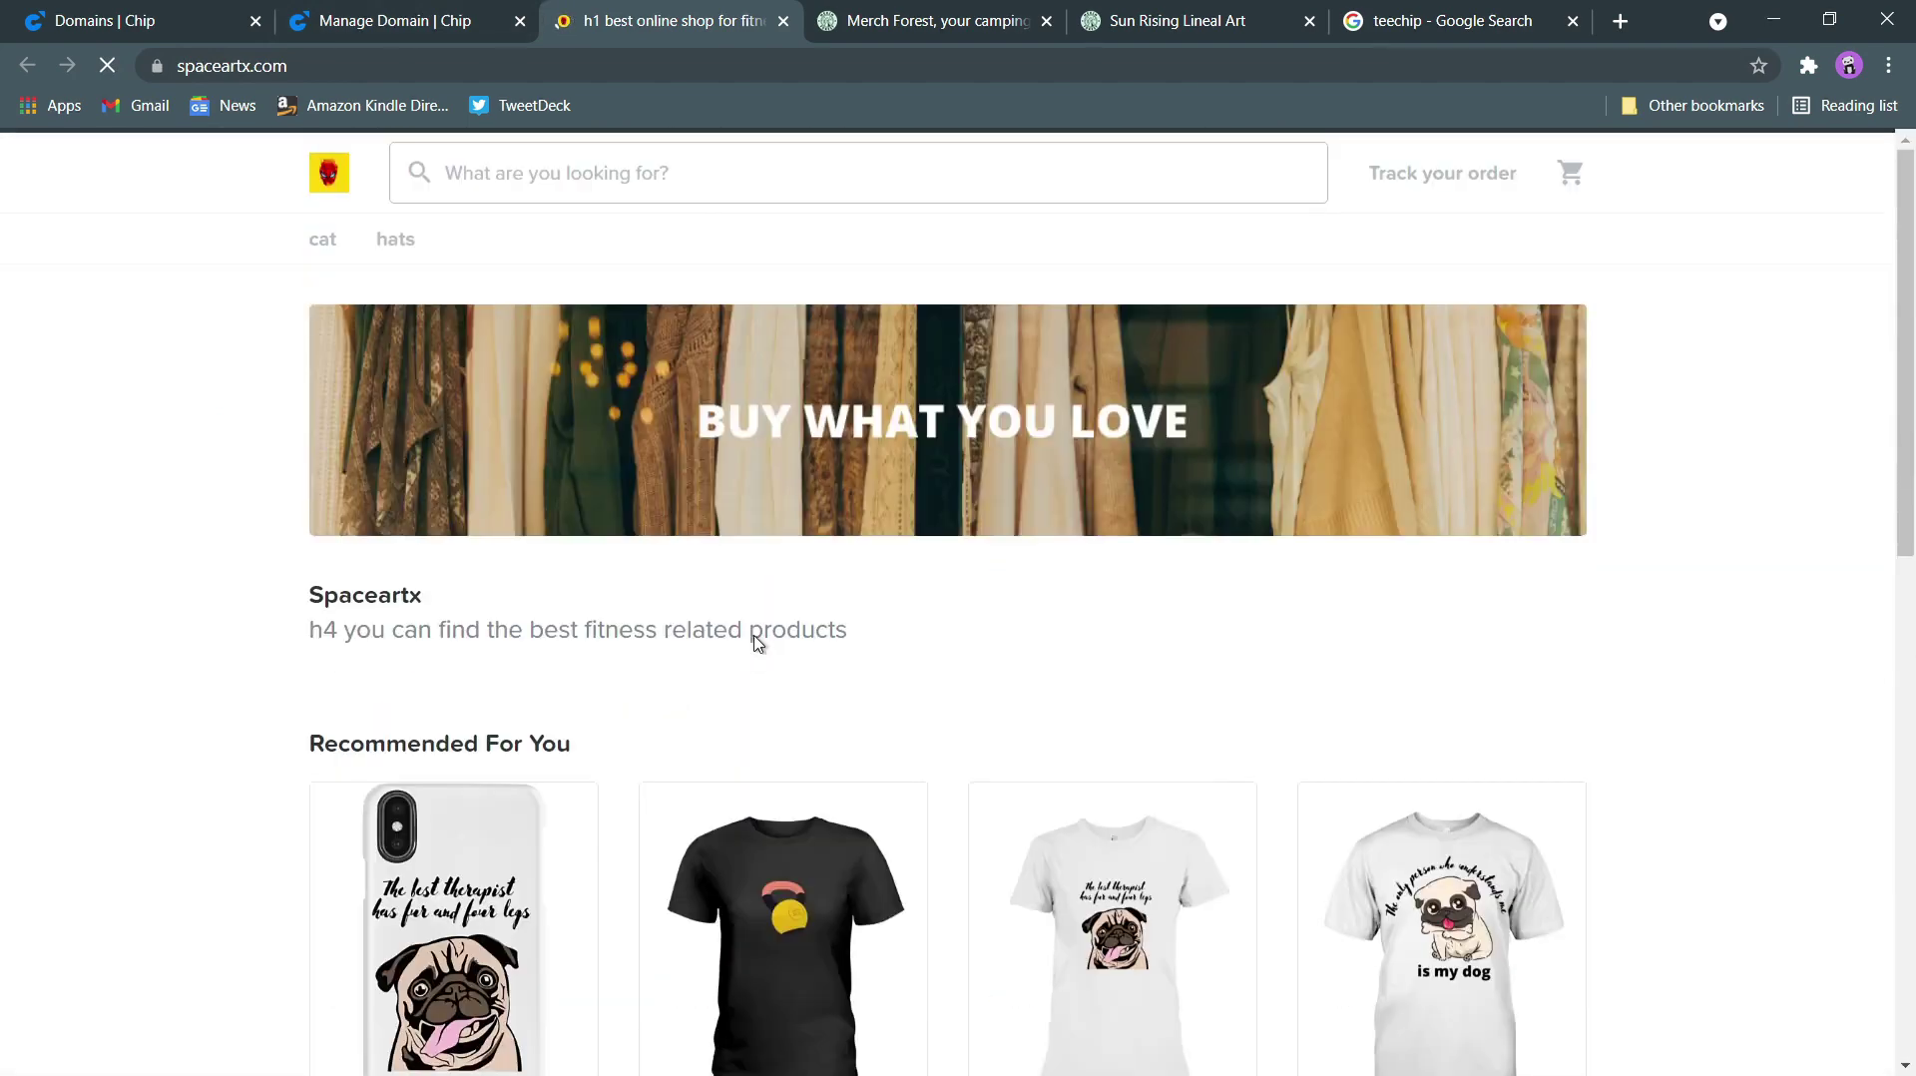
Return to the Chip dashboard, start a new campaign and select the Premium Fit Mens Tee and Classic T-Shirt
left_click(477, 30)
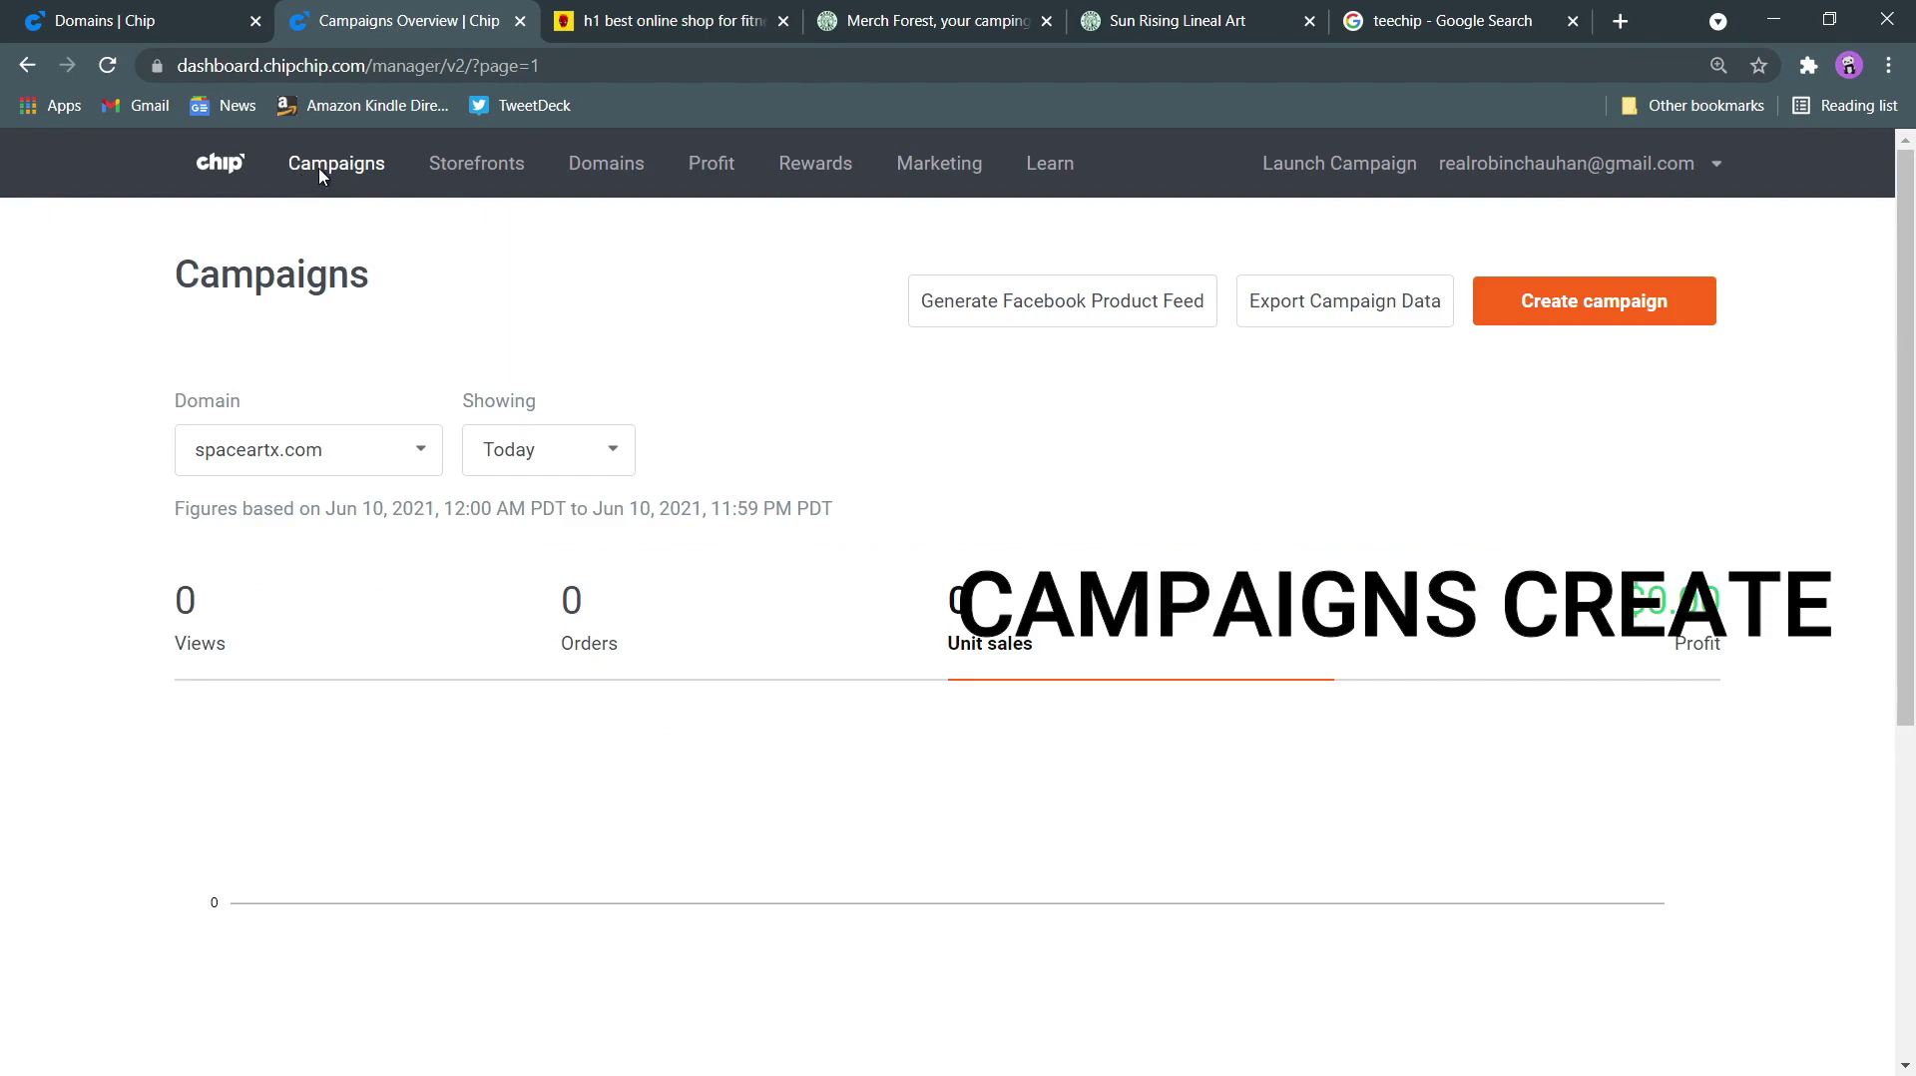
left_click(1602, 323)
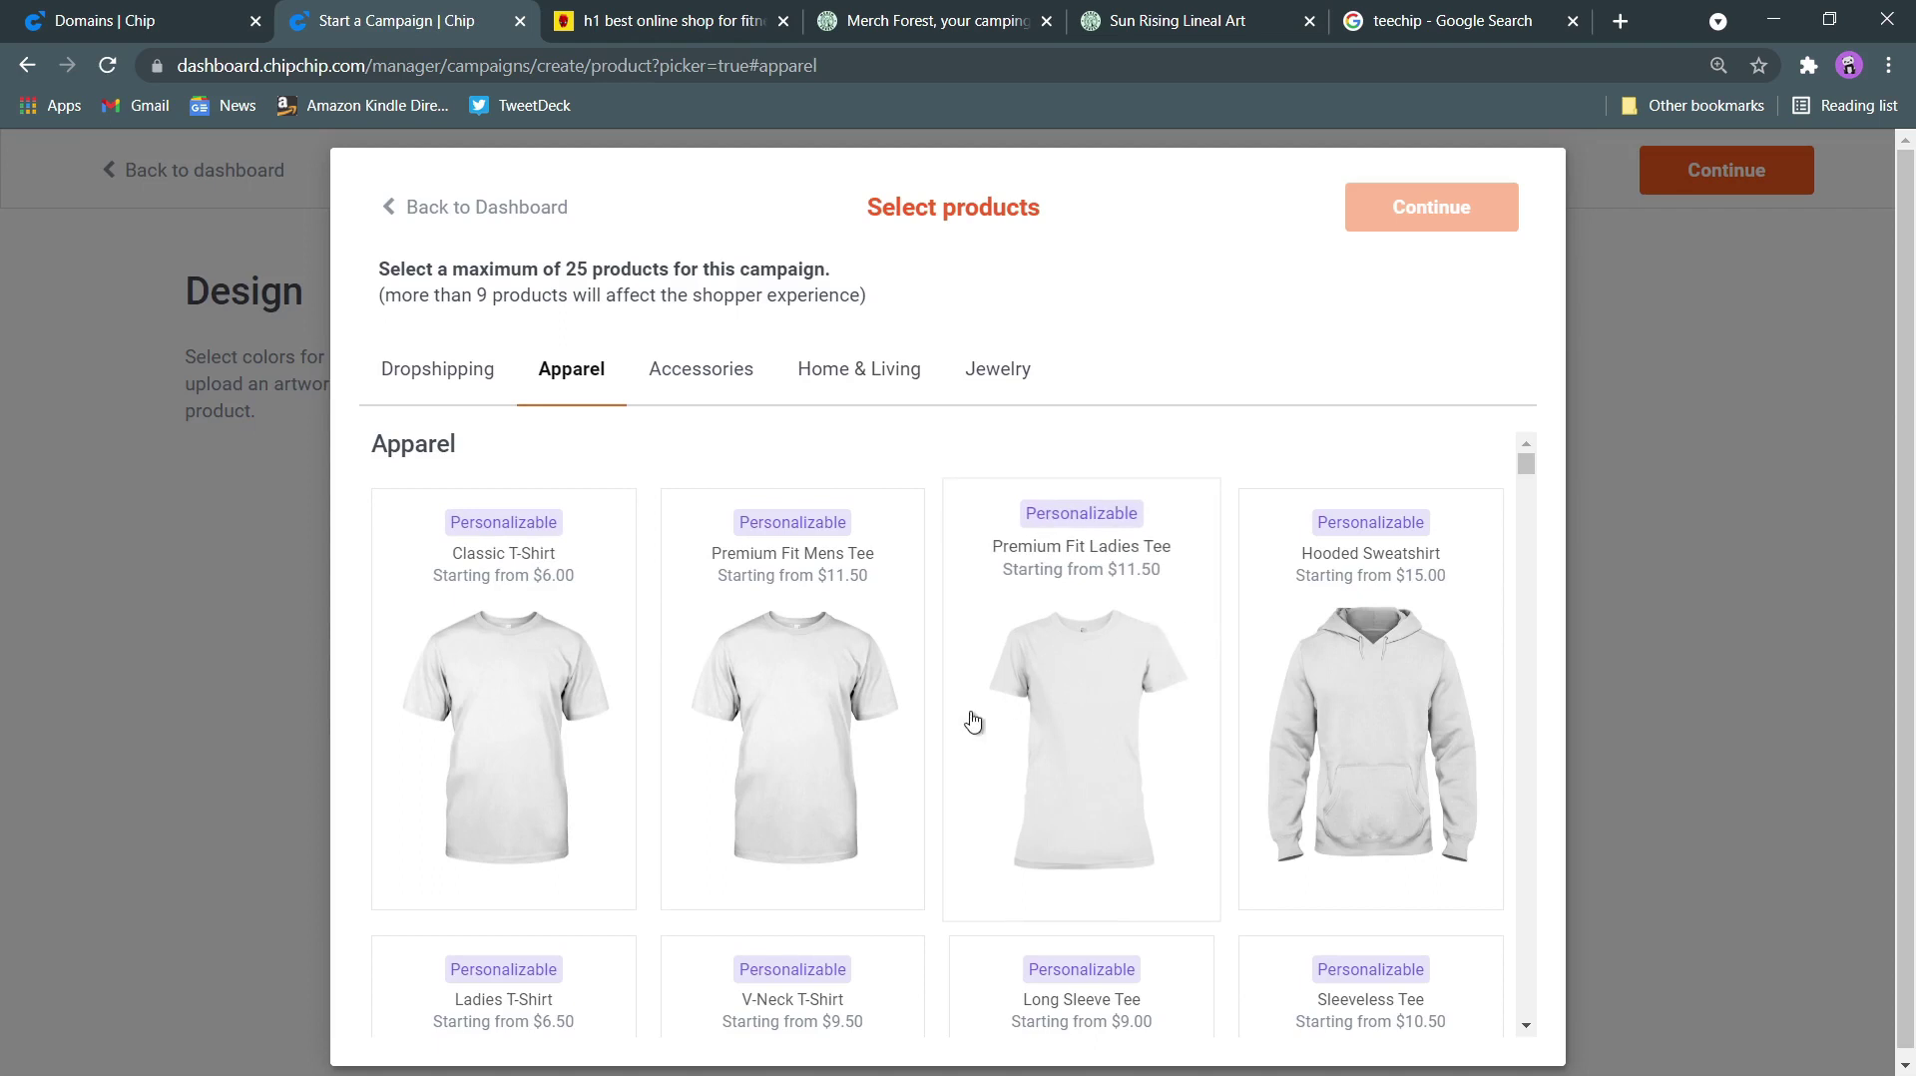
left_click(792, 774)
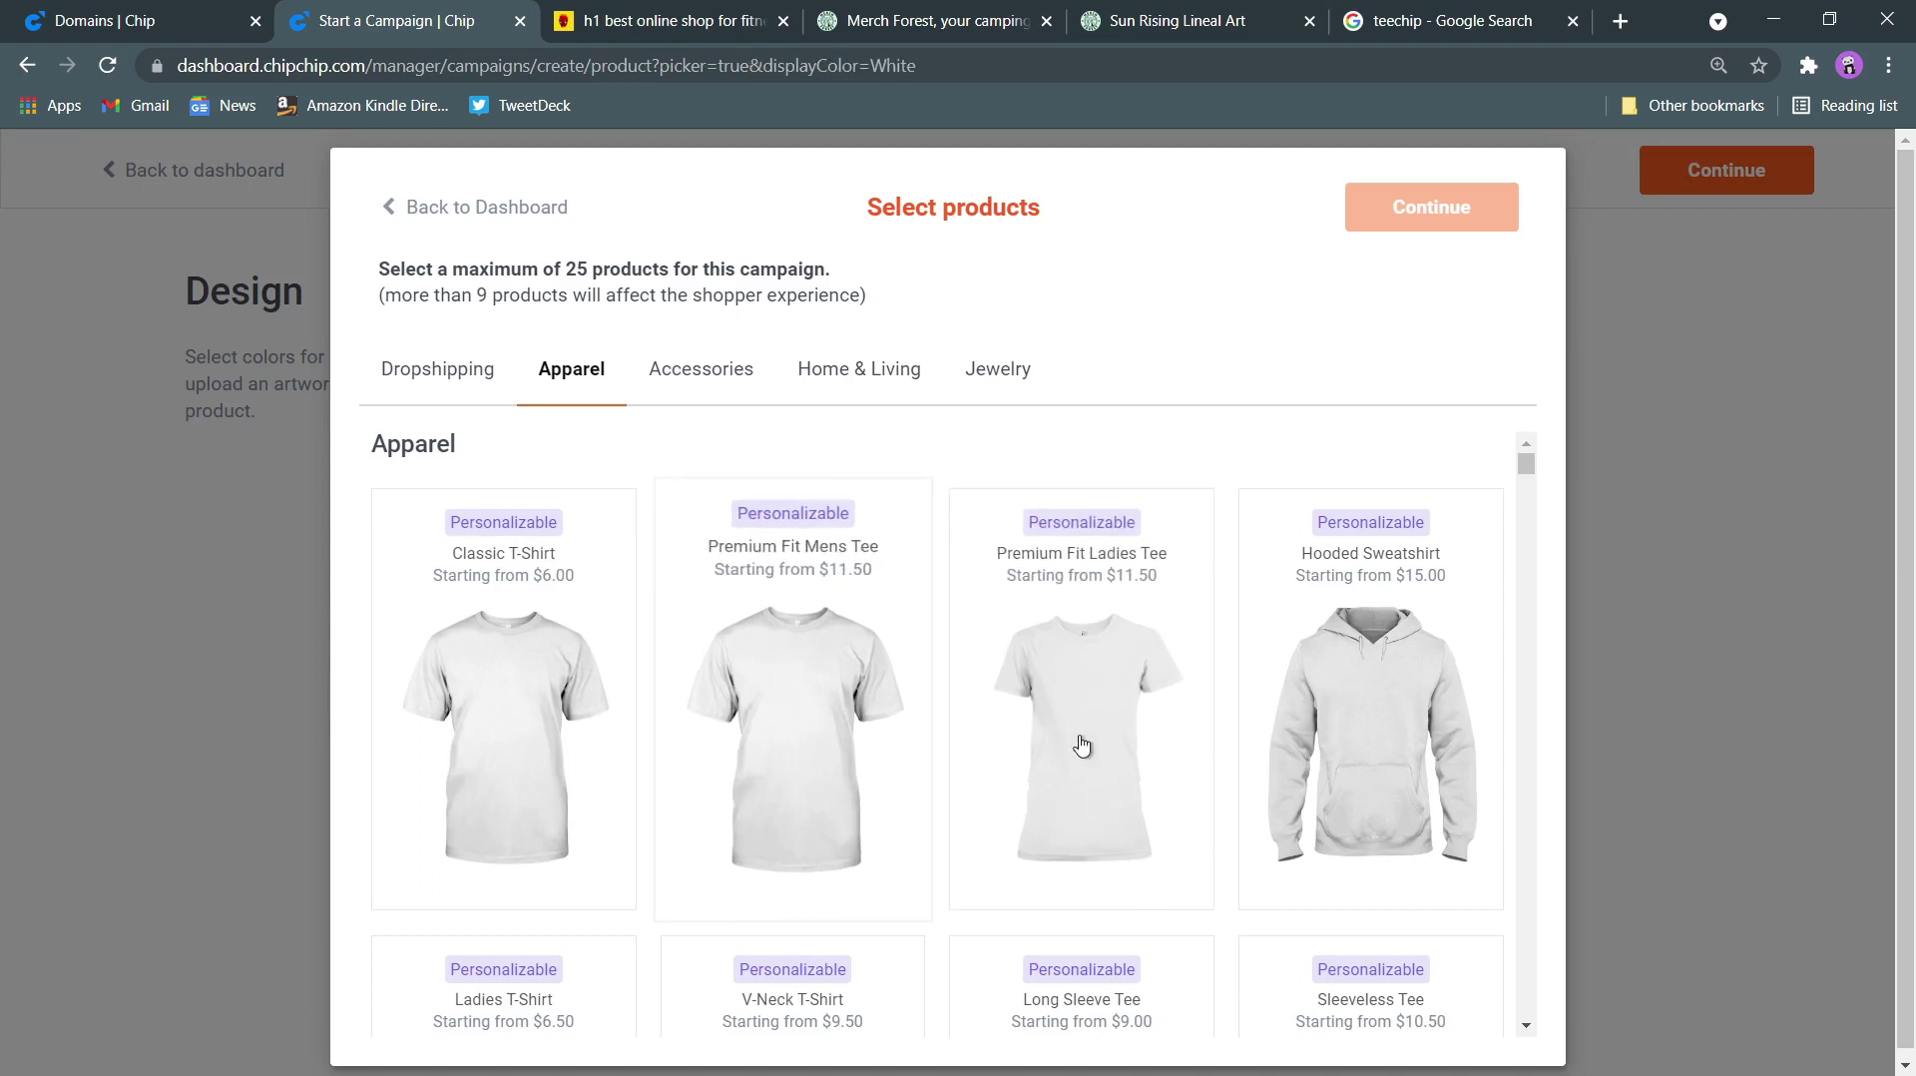
left_click(500, 762)
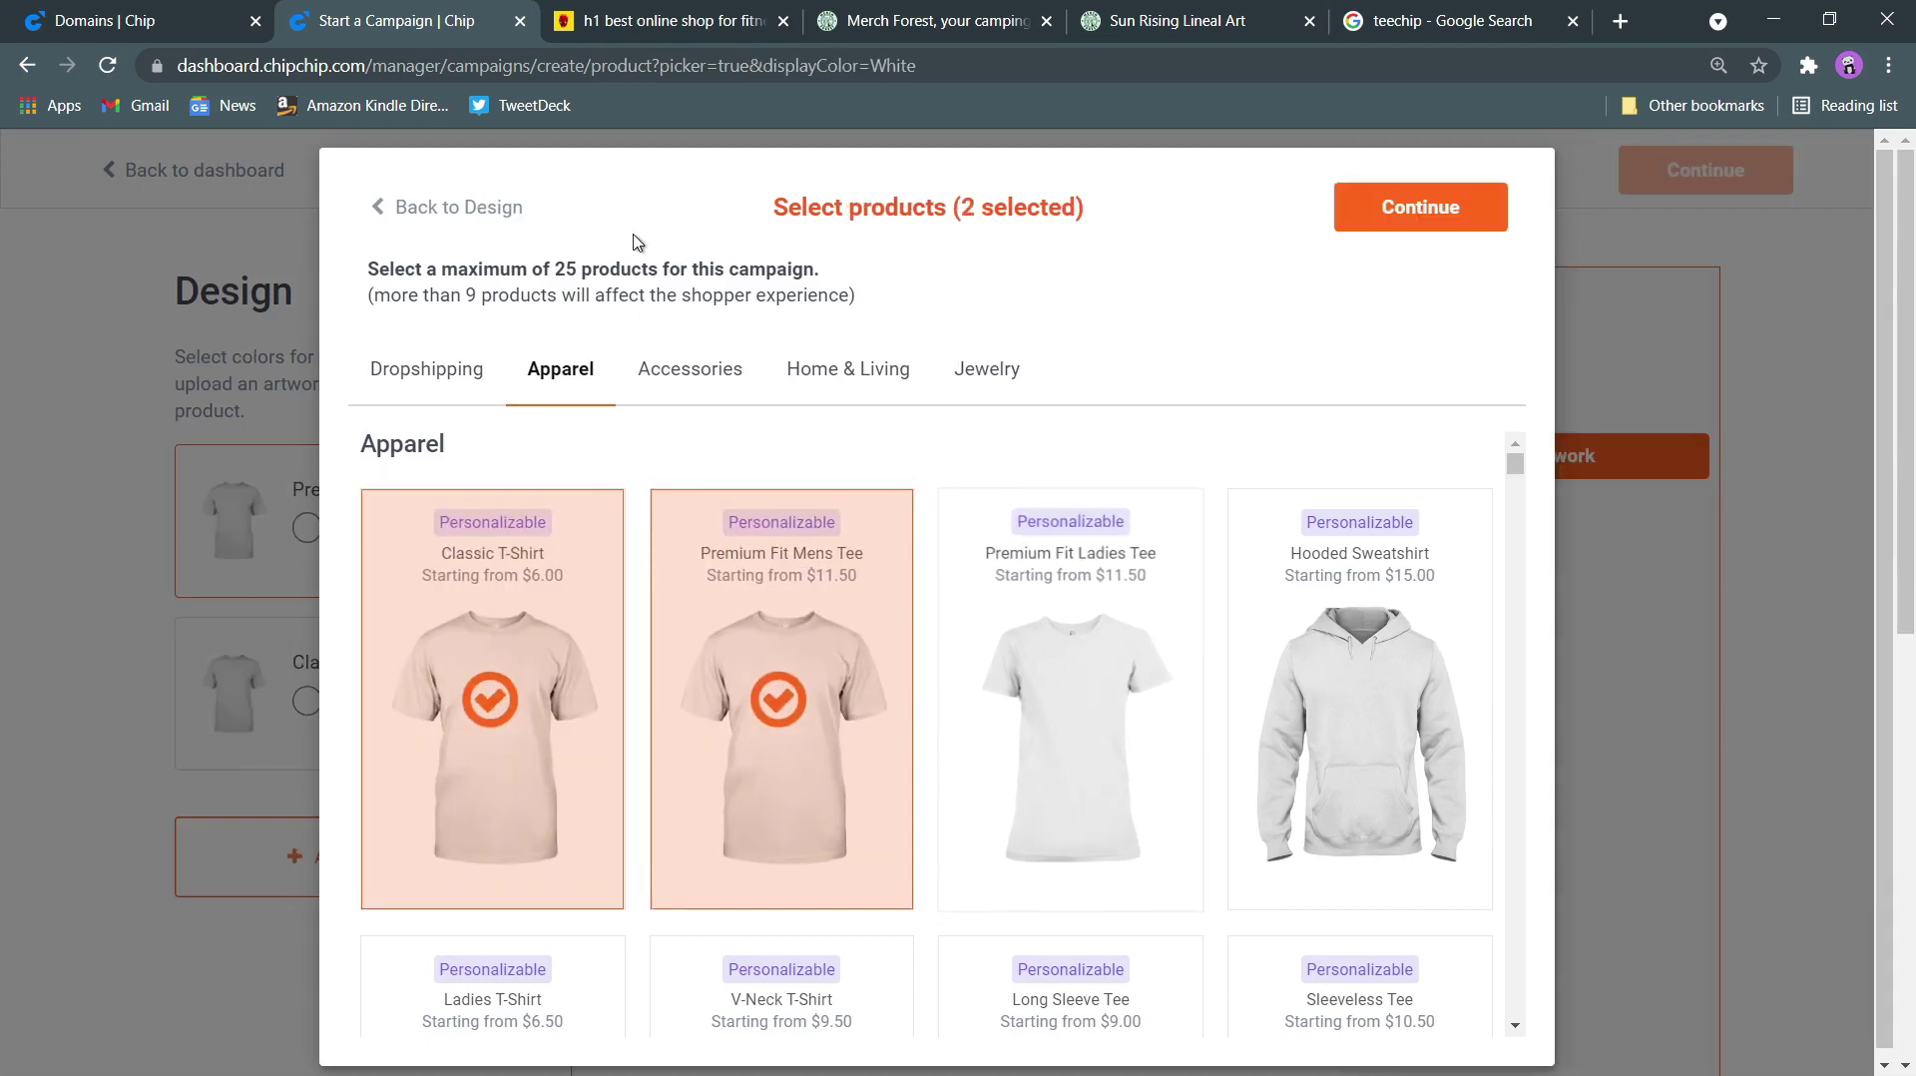
Read the product selection limits and continue to the design stage with the two selected shirts
left_click_drag(554, 269, 819, 260)
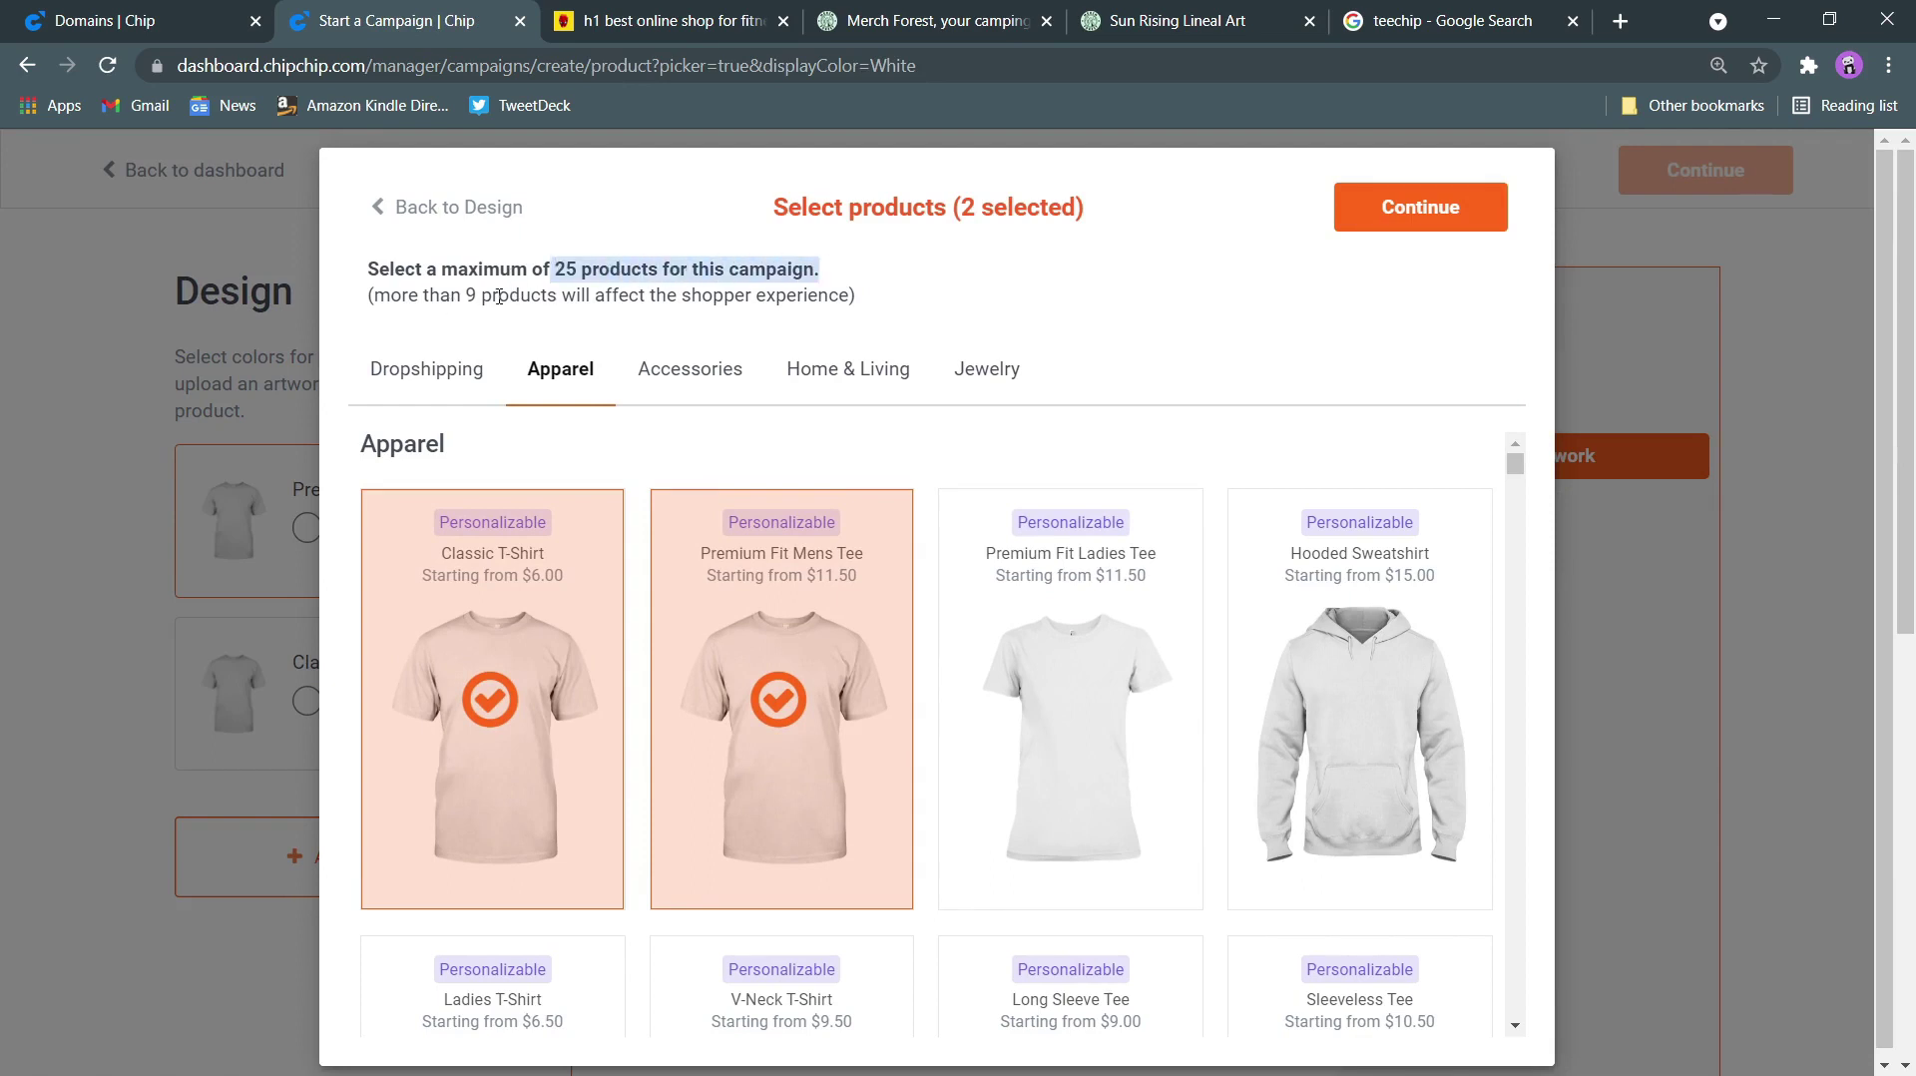
left_click_drag(464, 299, 871, 292)
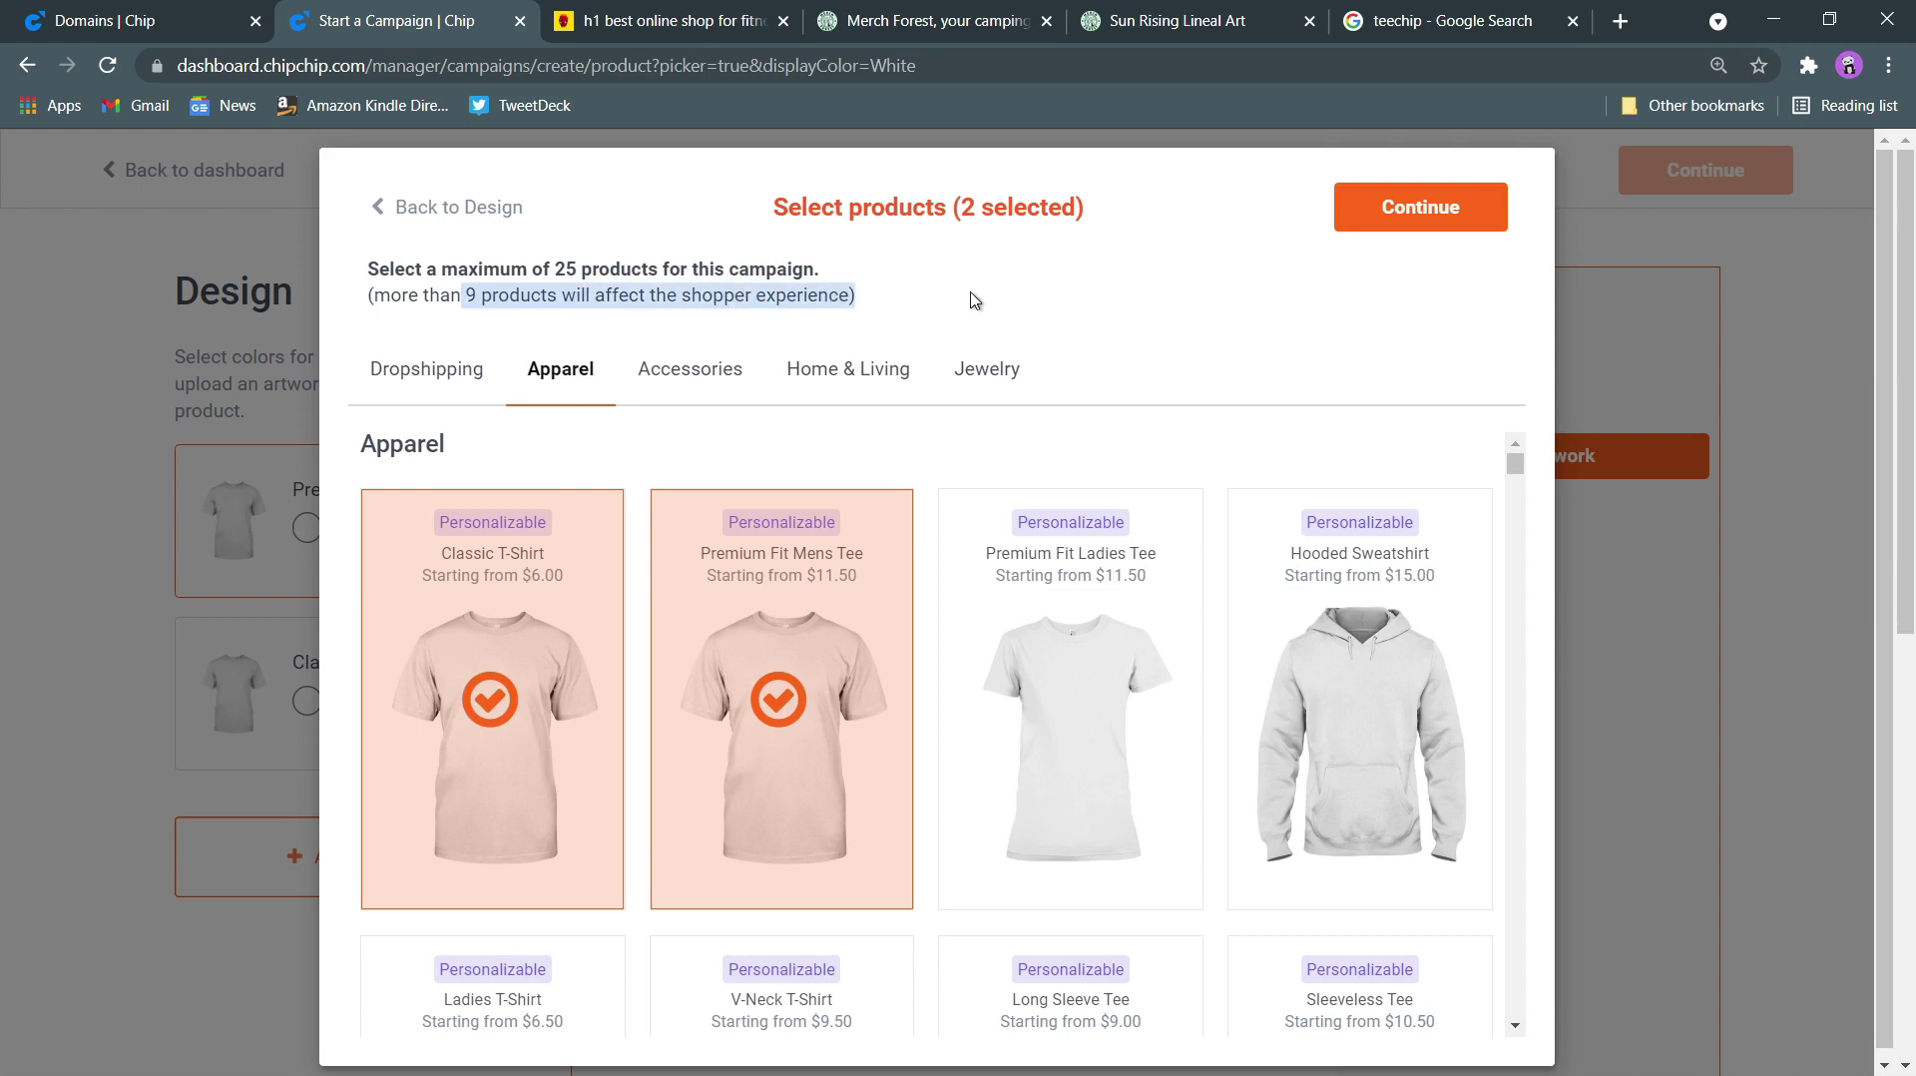
left_click(920, 308)
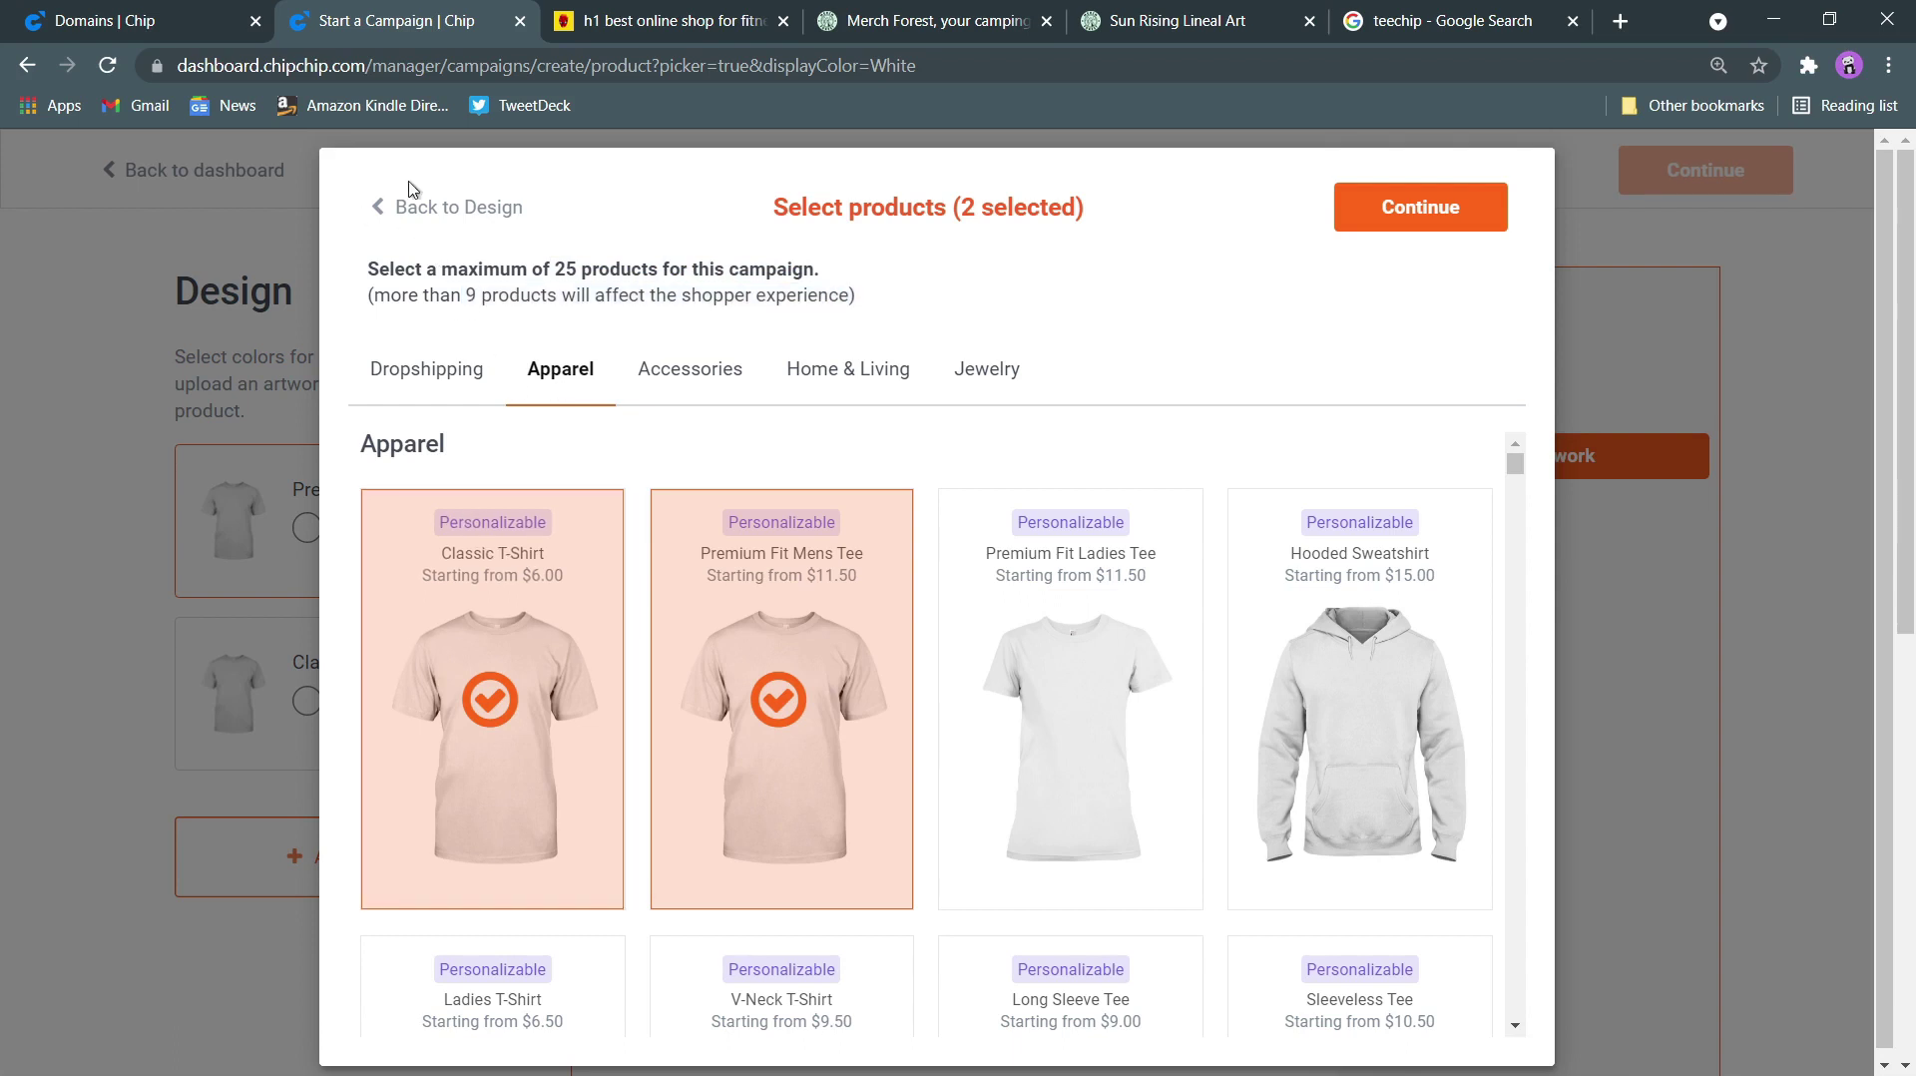
left_click(1387, 207)
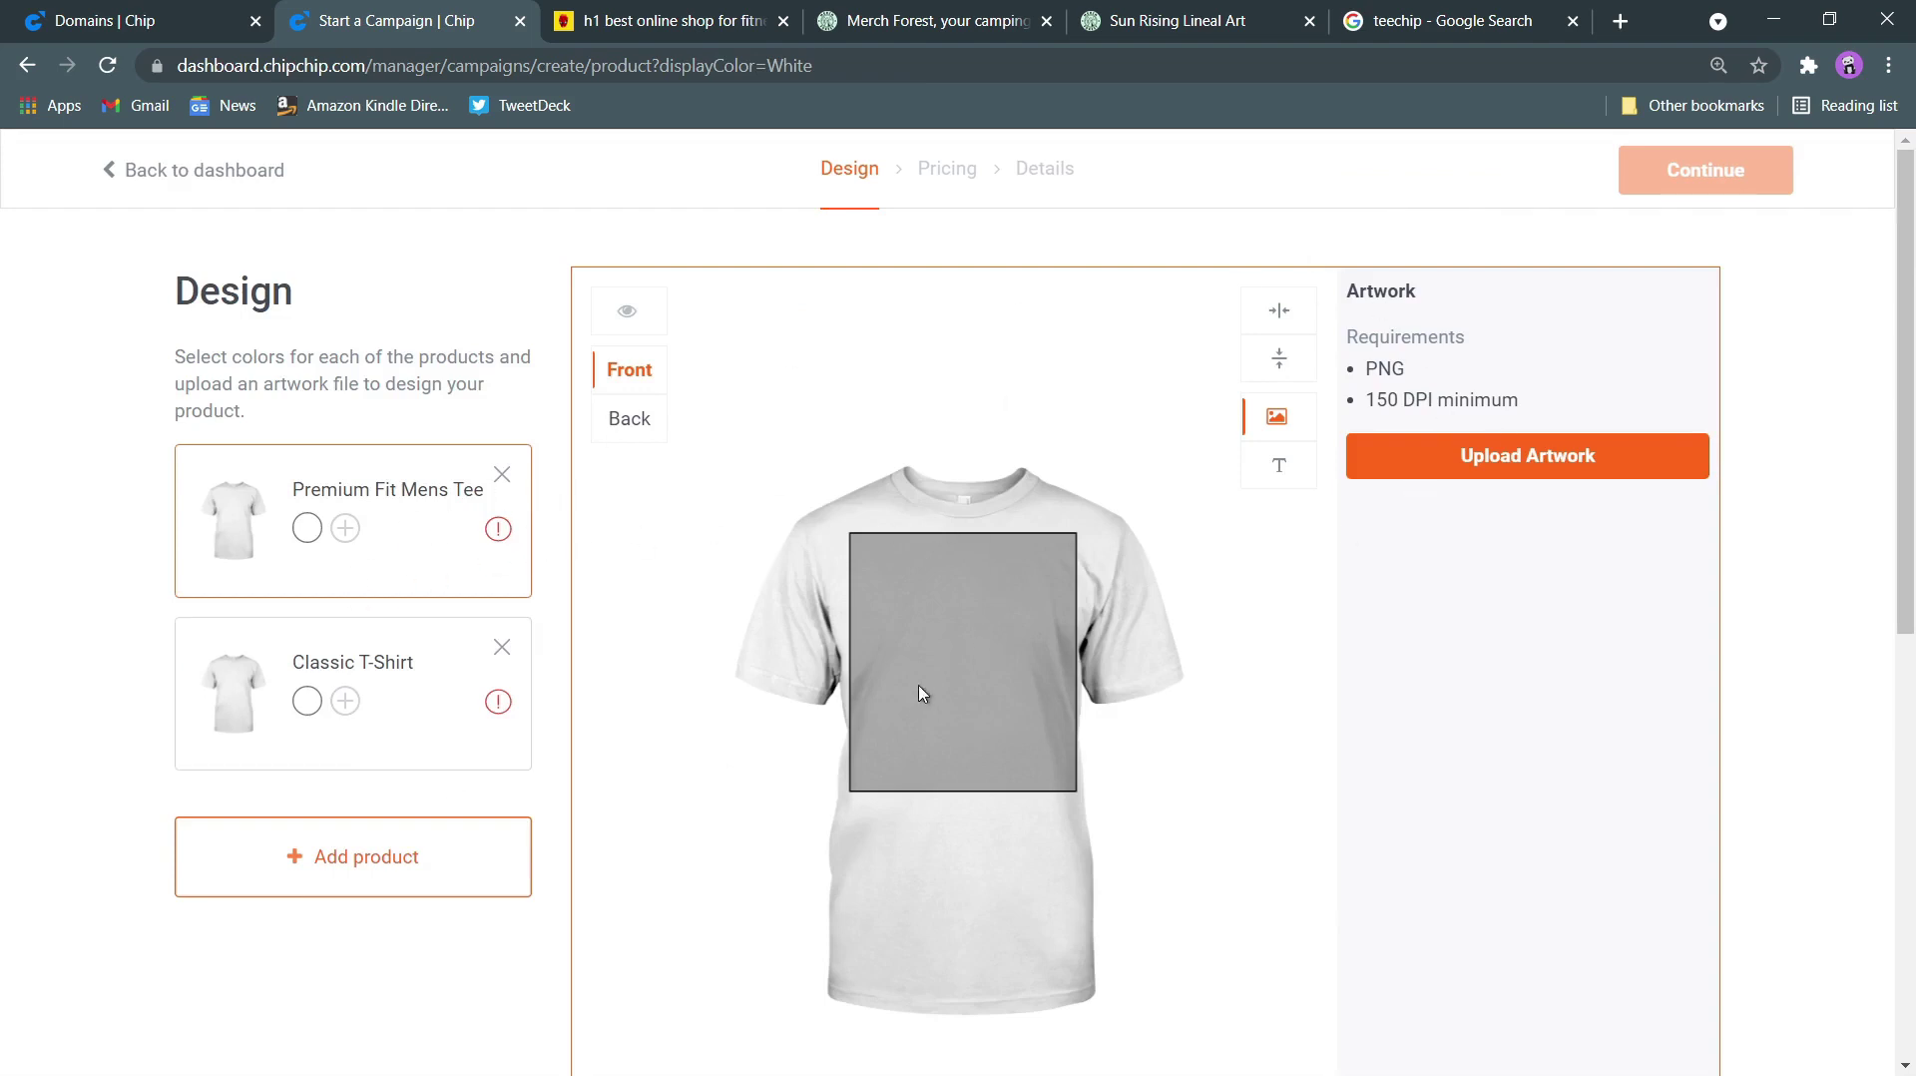
Upload the pug artwork to the shirt front, shrink it, place it mid-chest within the print area and preview it
left_click(1523, 470)
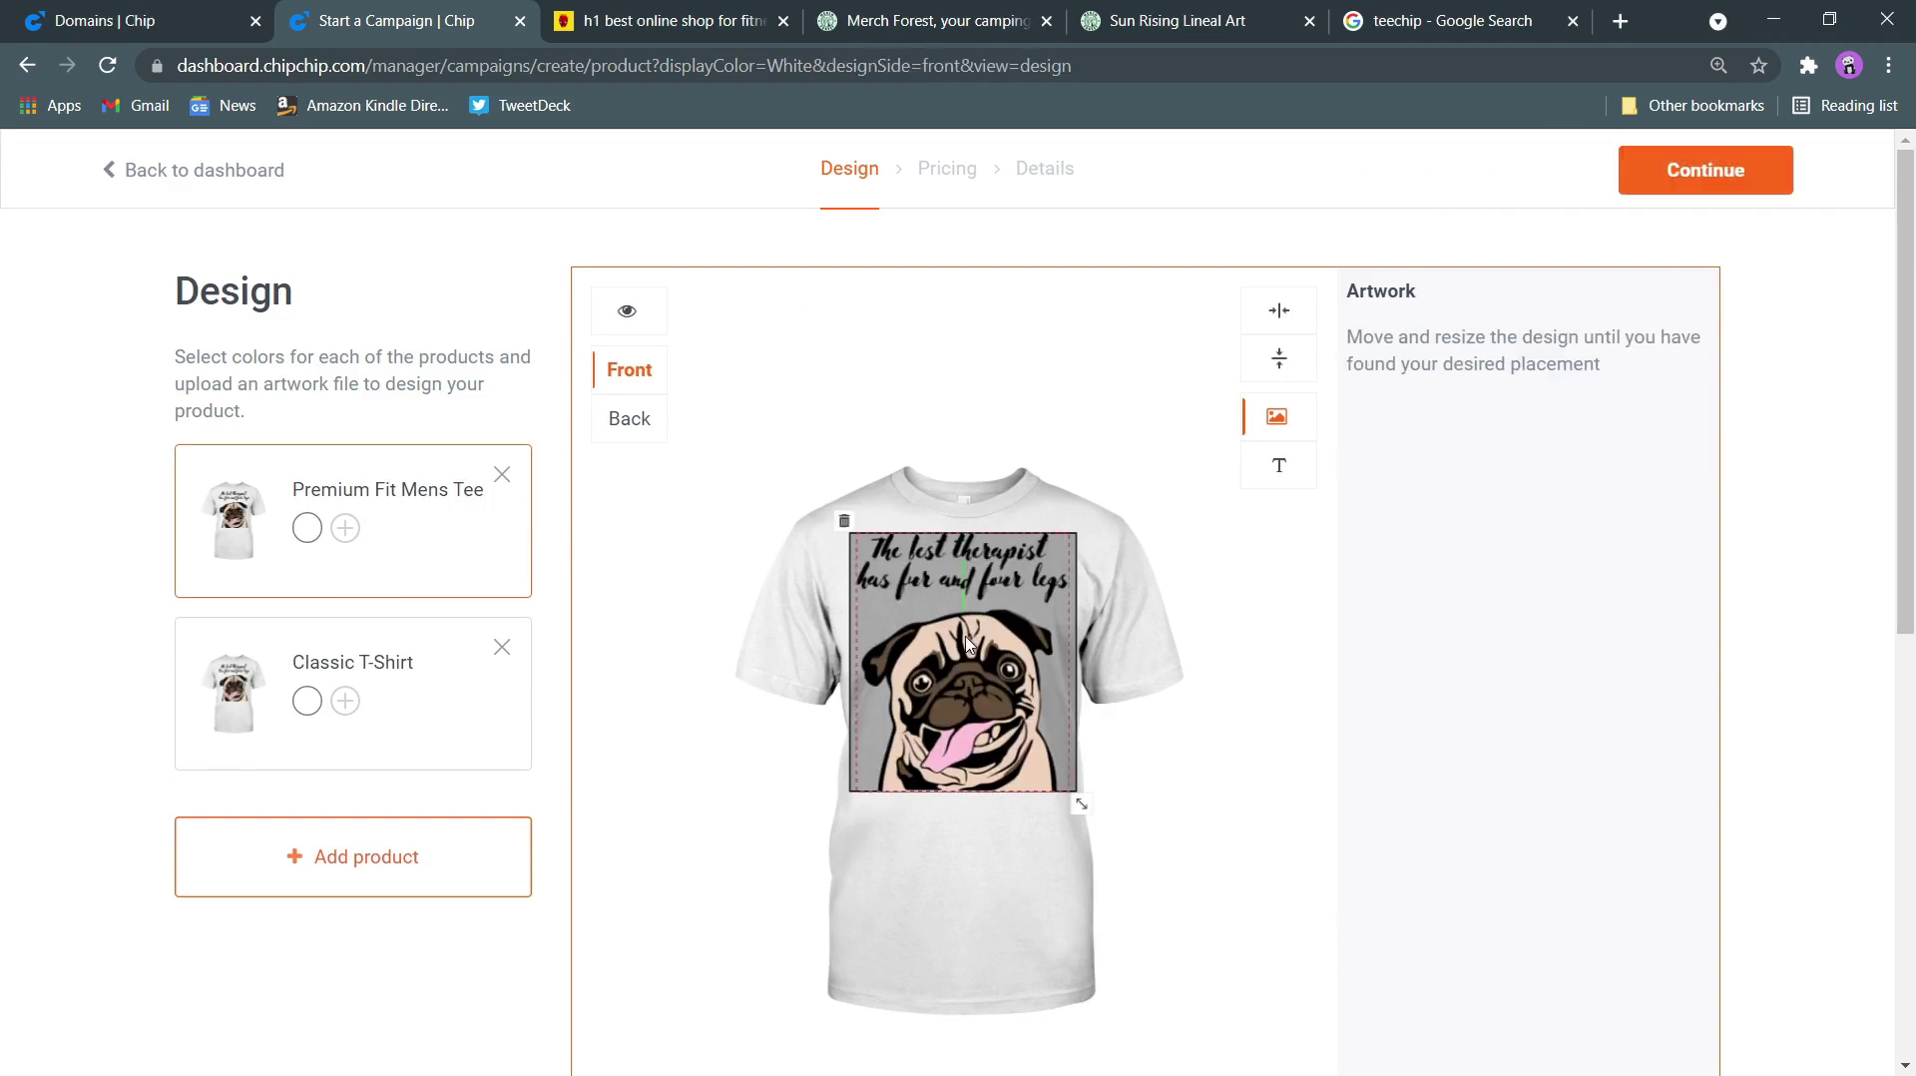
left_click_drag(1089, 817, 1005, 711)
left_click_drag(911, 629, 949, 655)
left_click(649, 314)
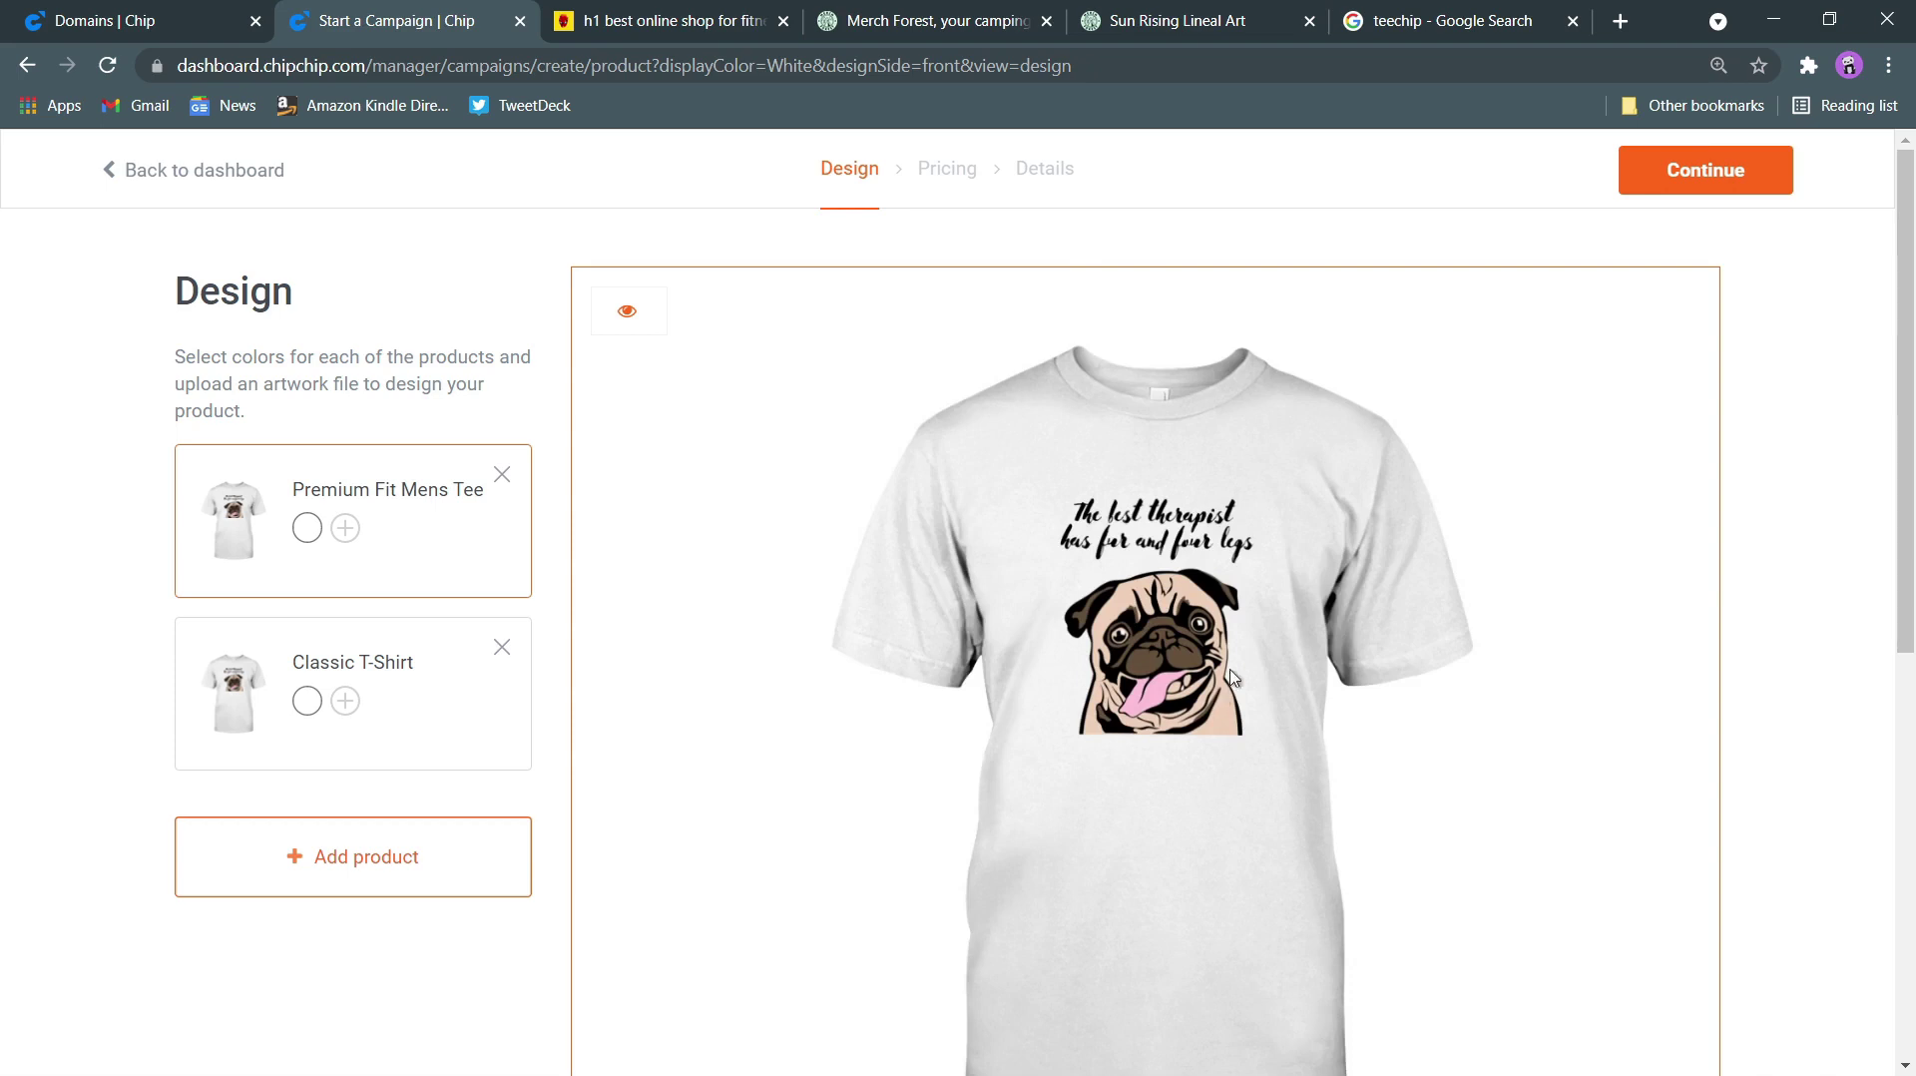
Add light pink, hot pink, light grey, Heather and Baby Blue as colors for the Premium Fit Mens Tee, leaving out Black
left_click(344, 527)
left_click(1062, 345)
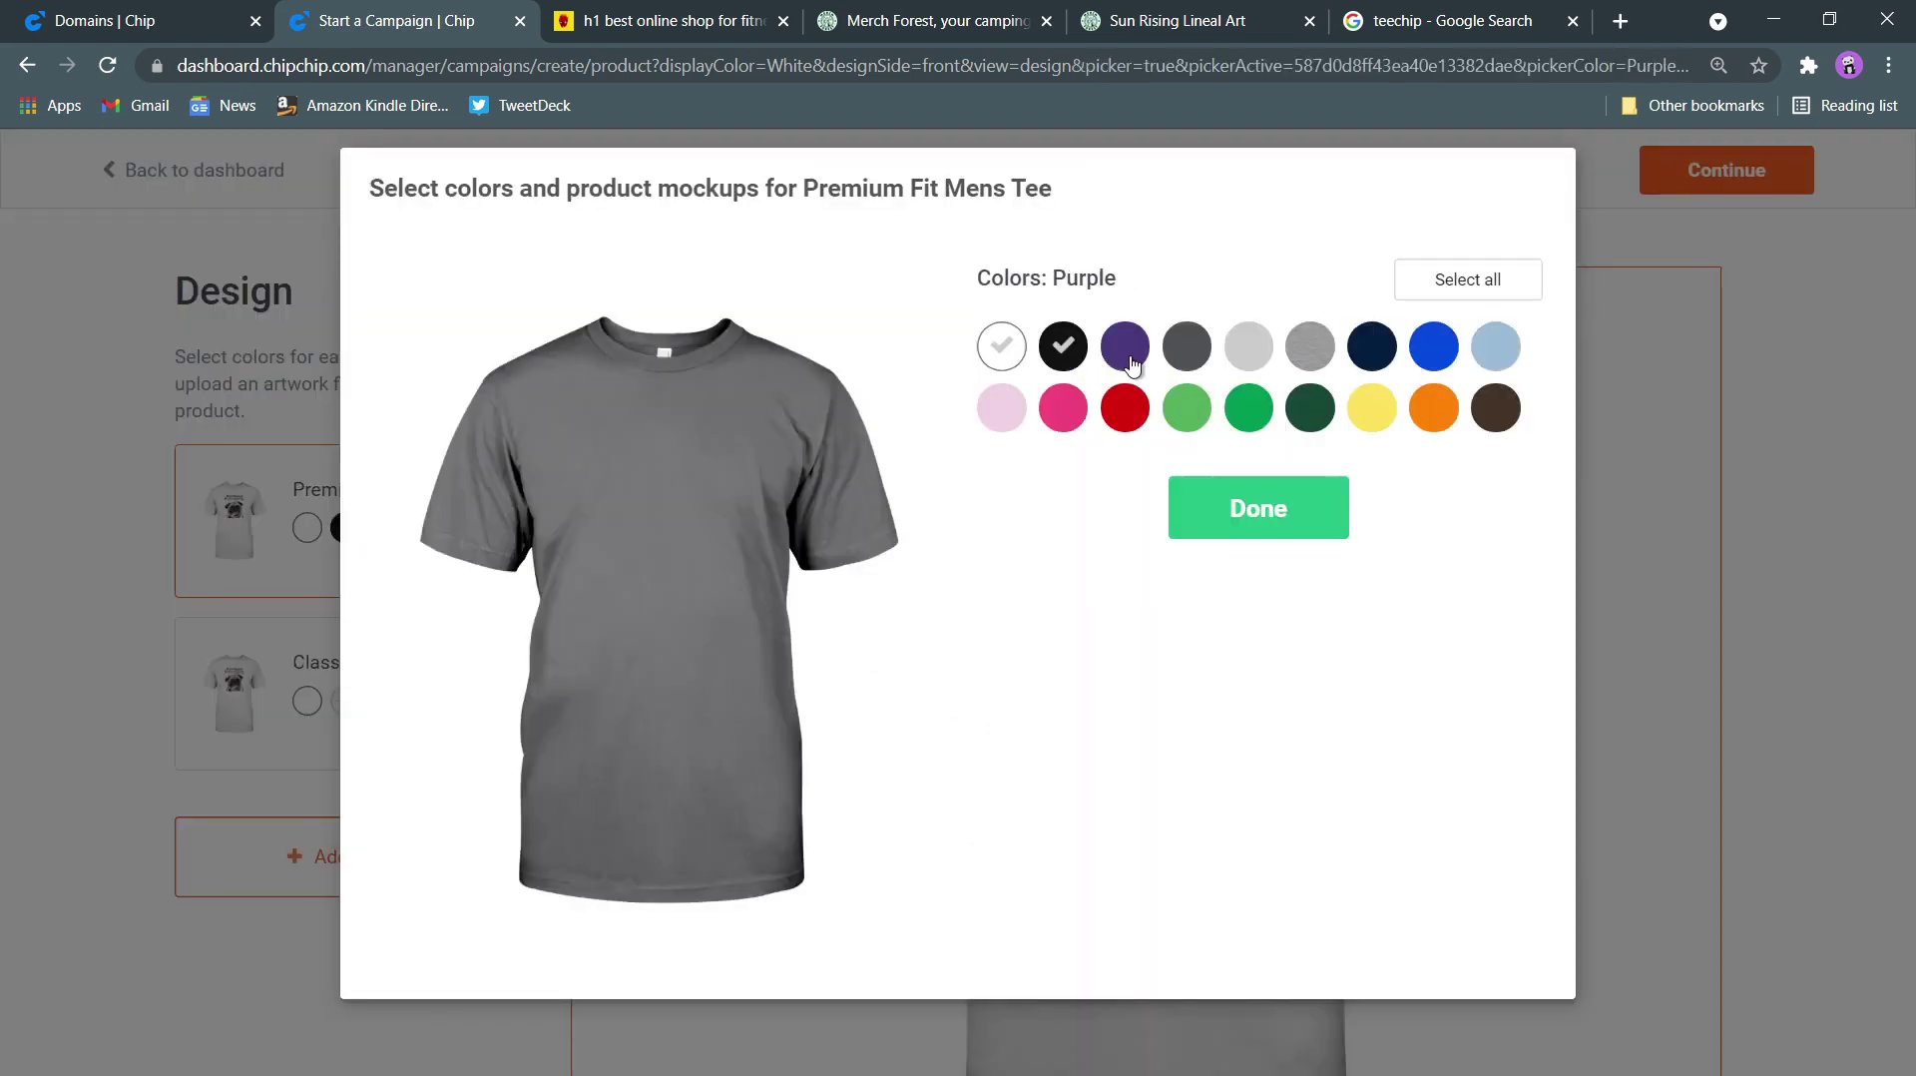
left_click(1064, 346)
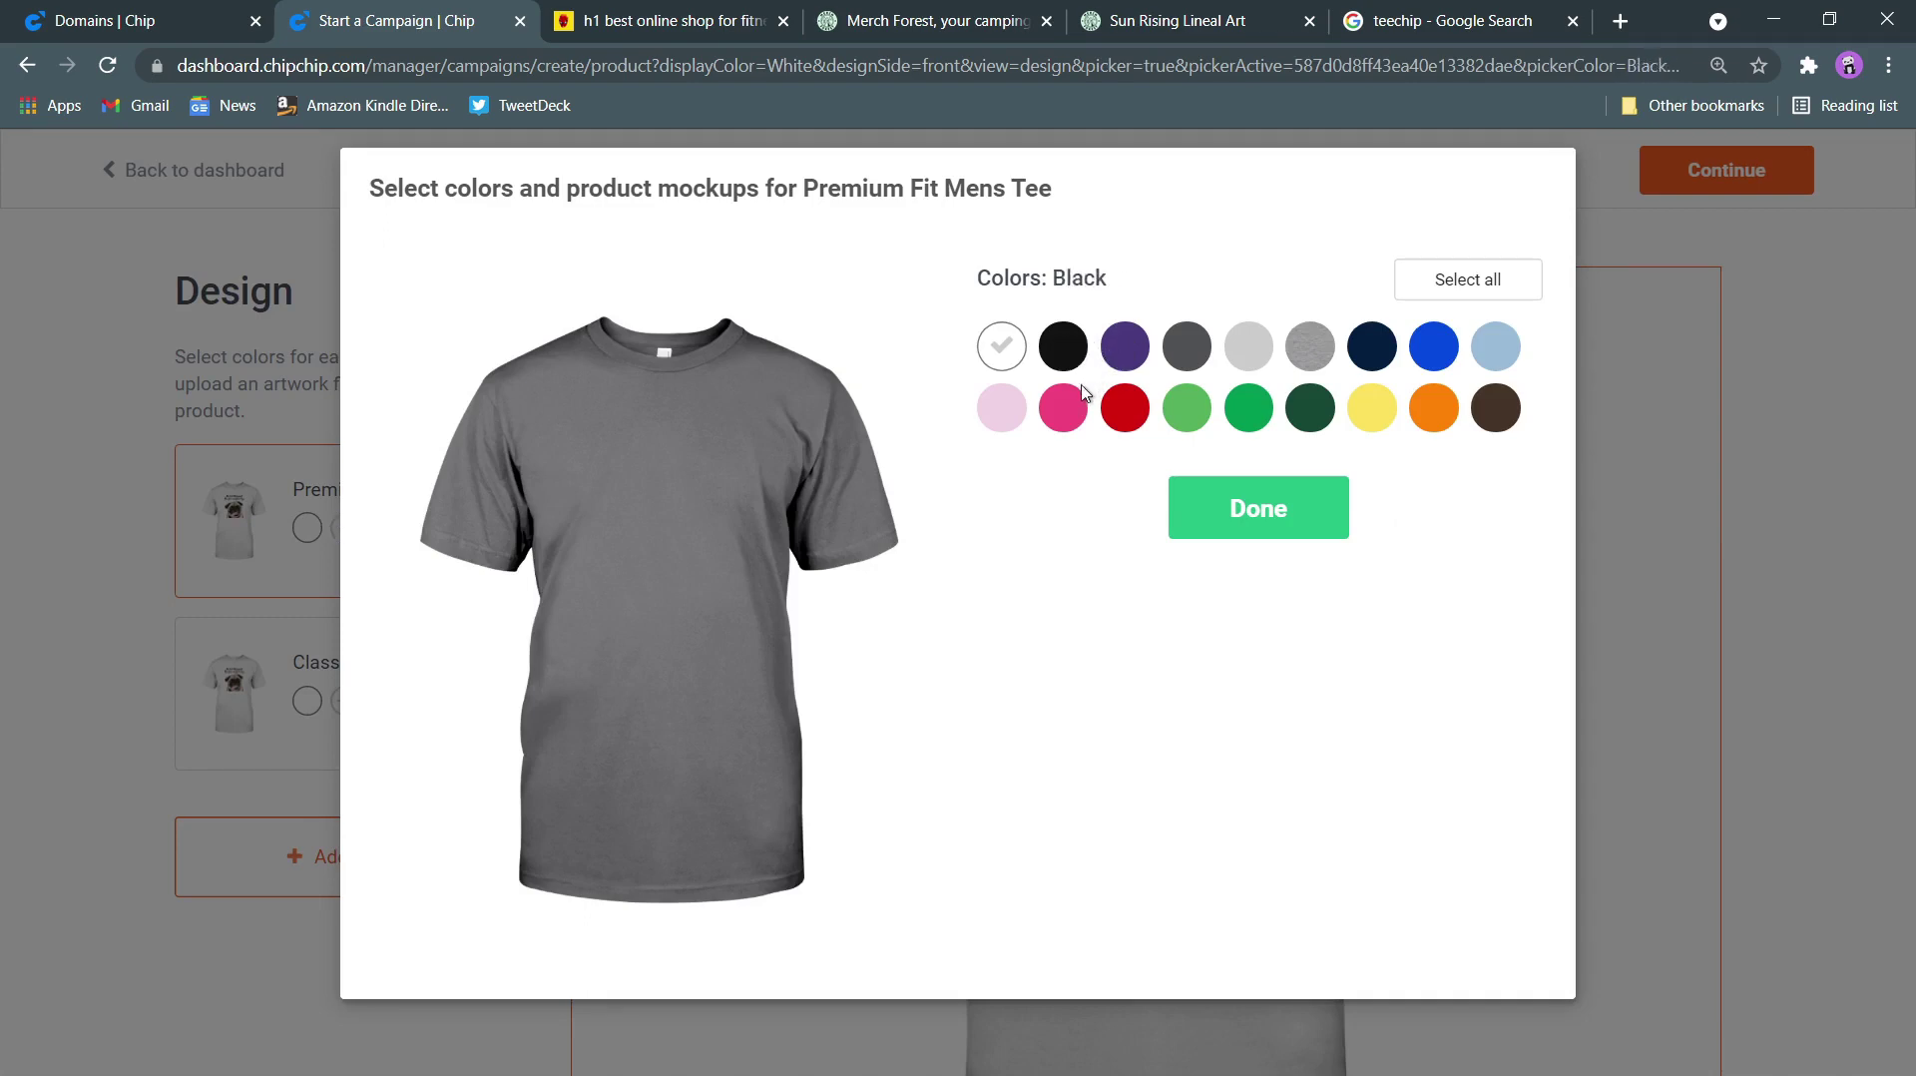
left_click(1001, 407)
left_click(1063, 407)
left_click(1247, 345)
left_click(1309, 345)
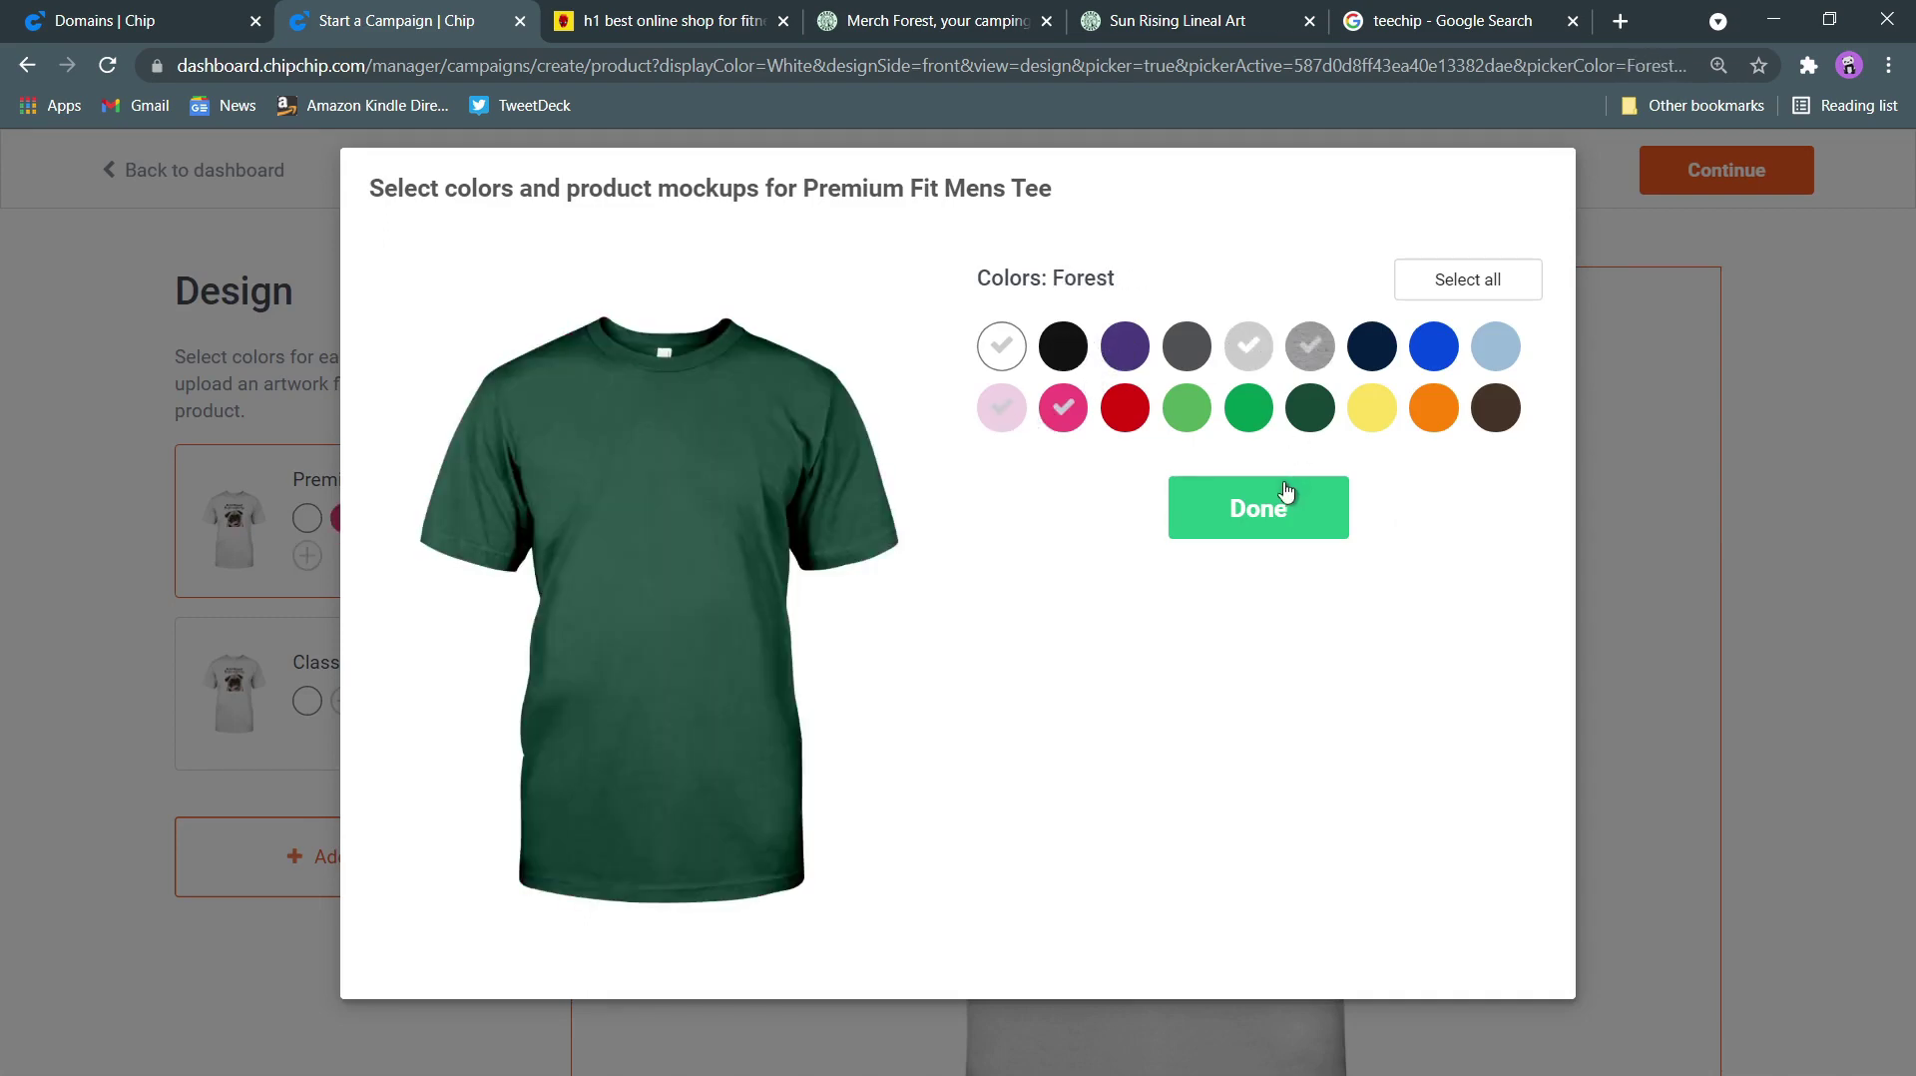
left_click(1495, 345)
left_click(1262, 505)
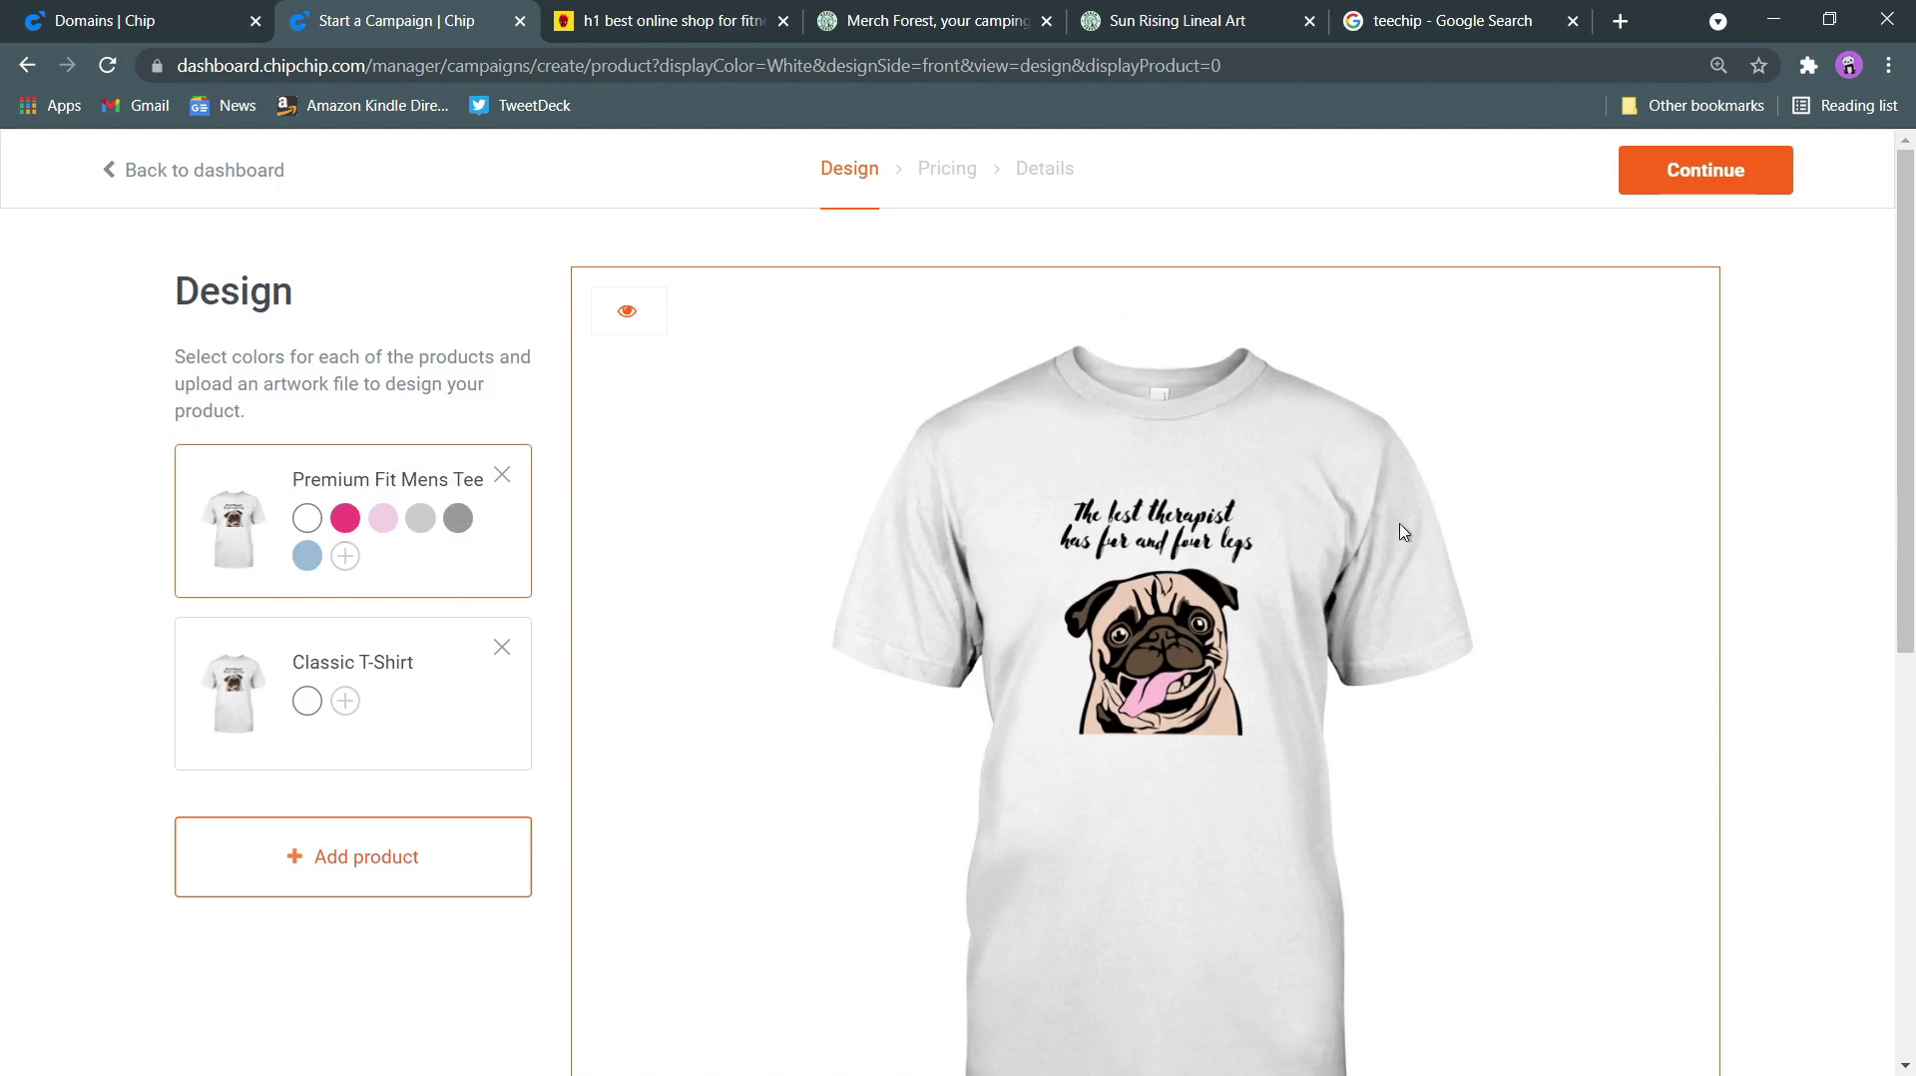
Preview the pug artwork on the Heather and Baby Blue Premium Fit Mens Tee and leave the preview
left_click(456, 520)
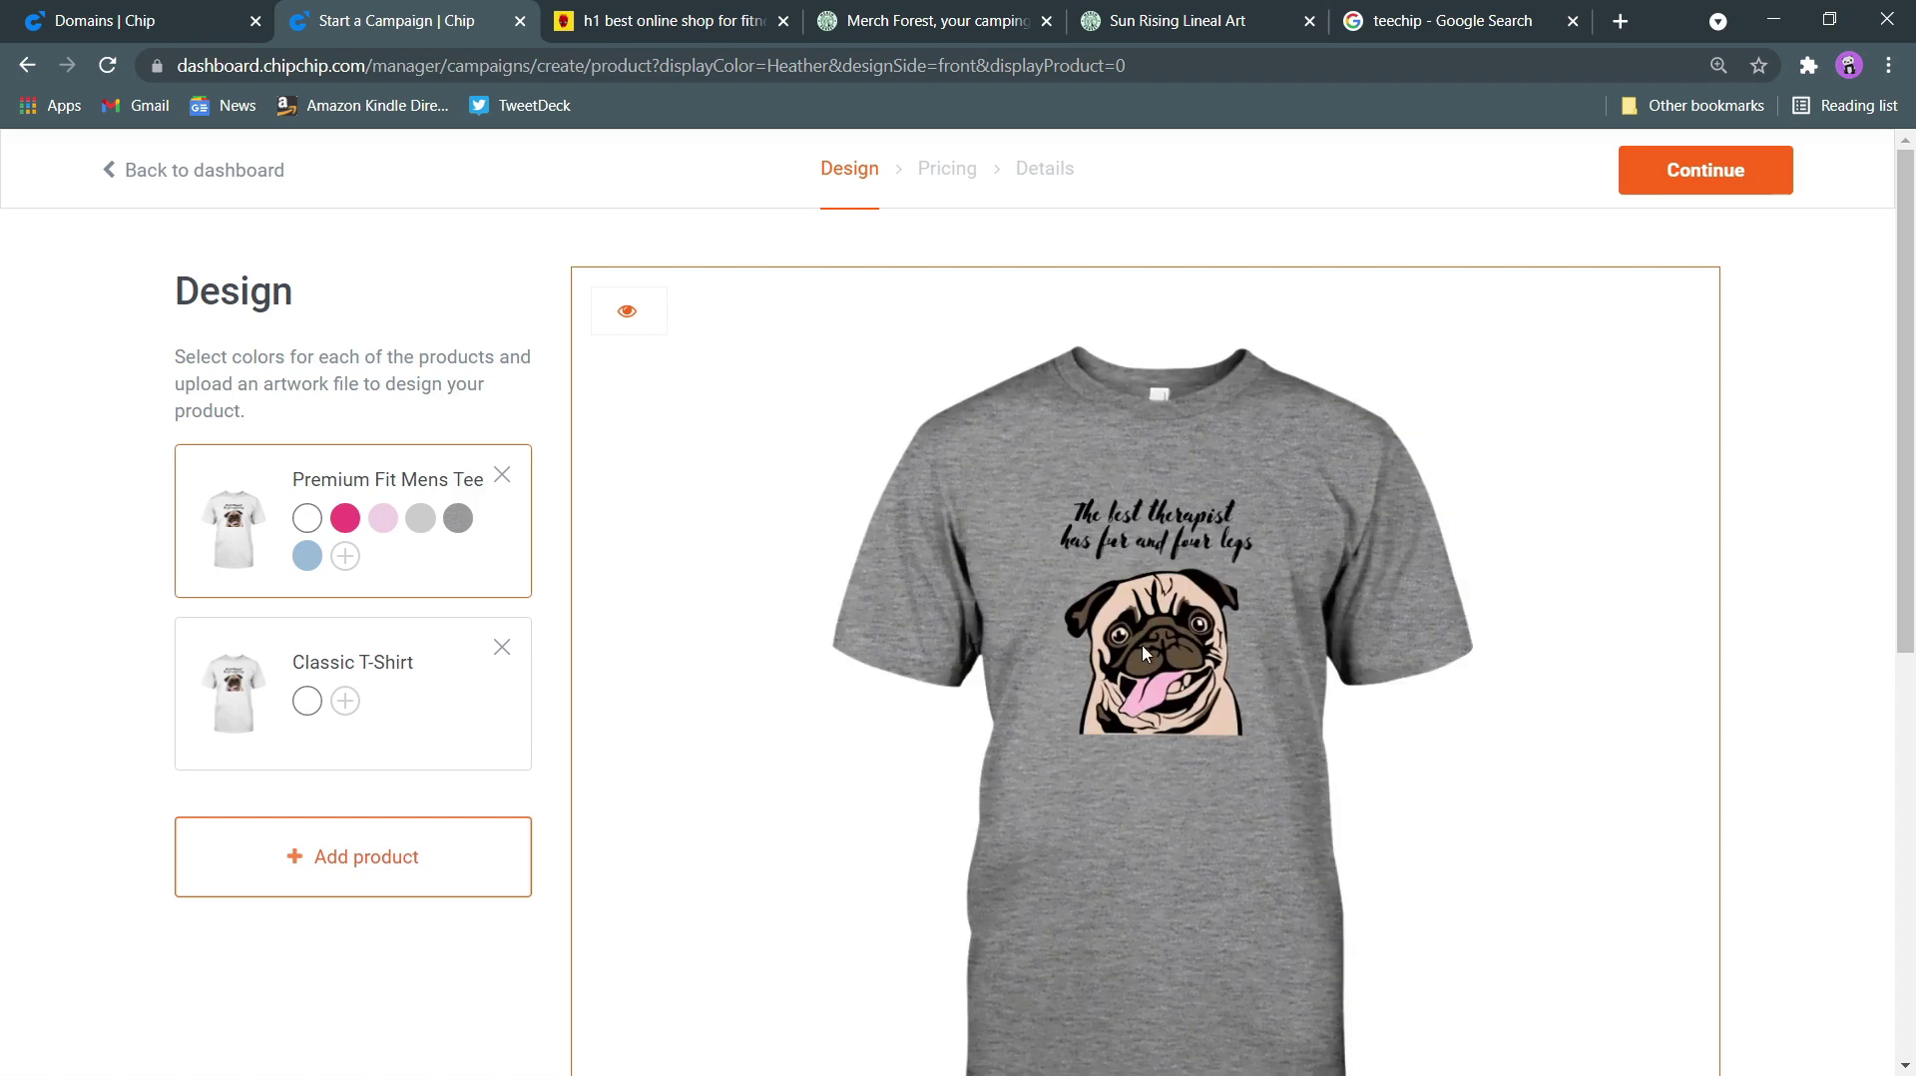
left_click(307, 555)
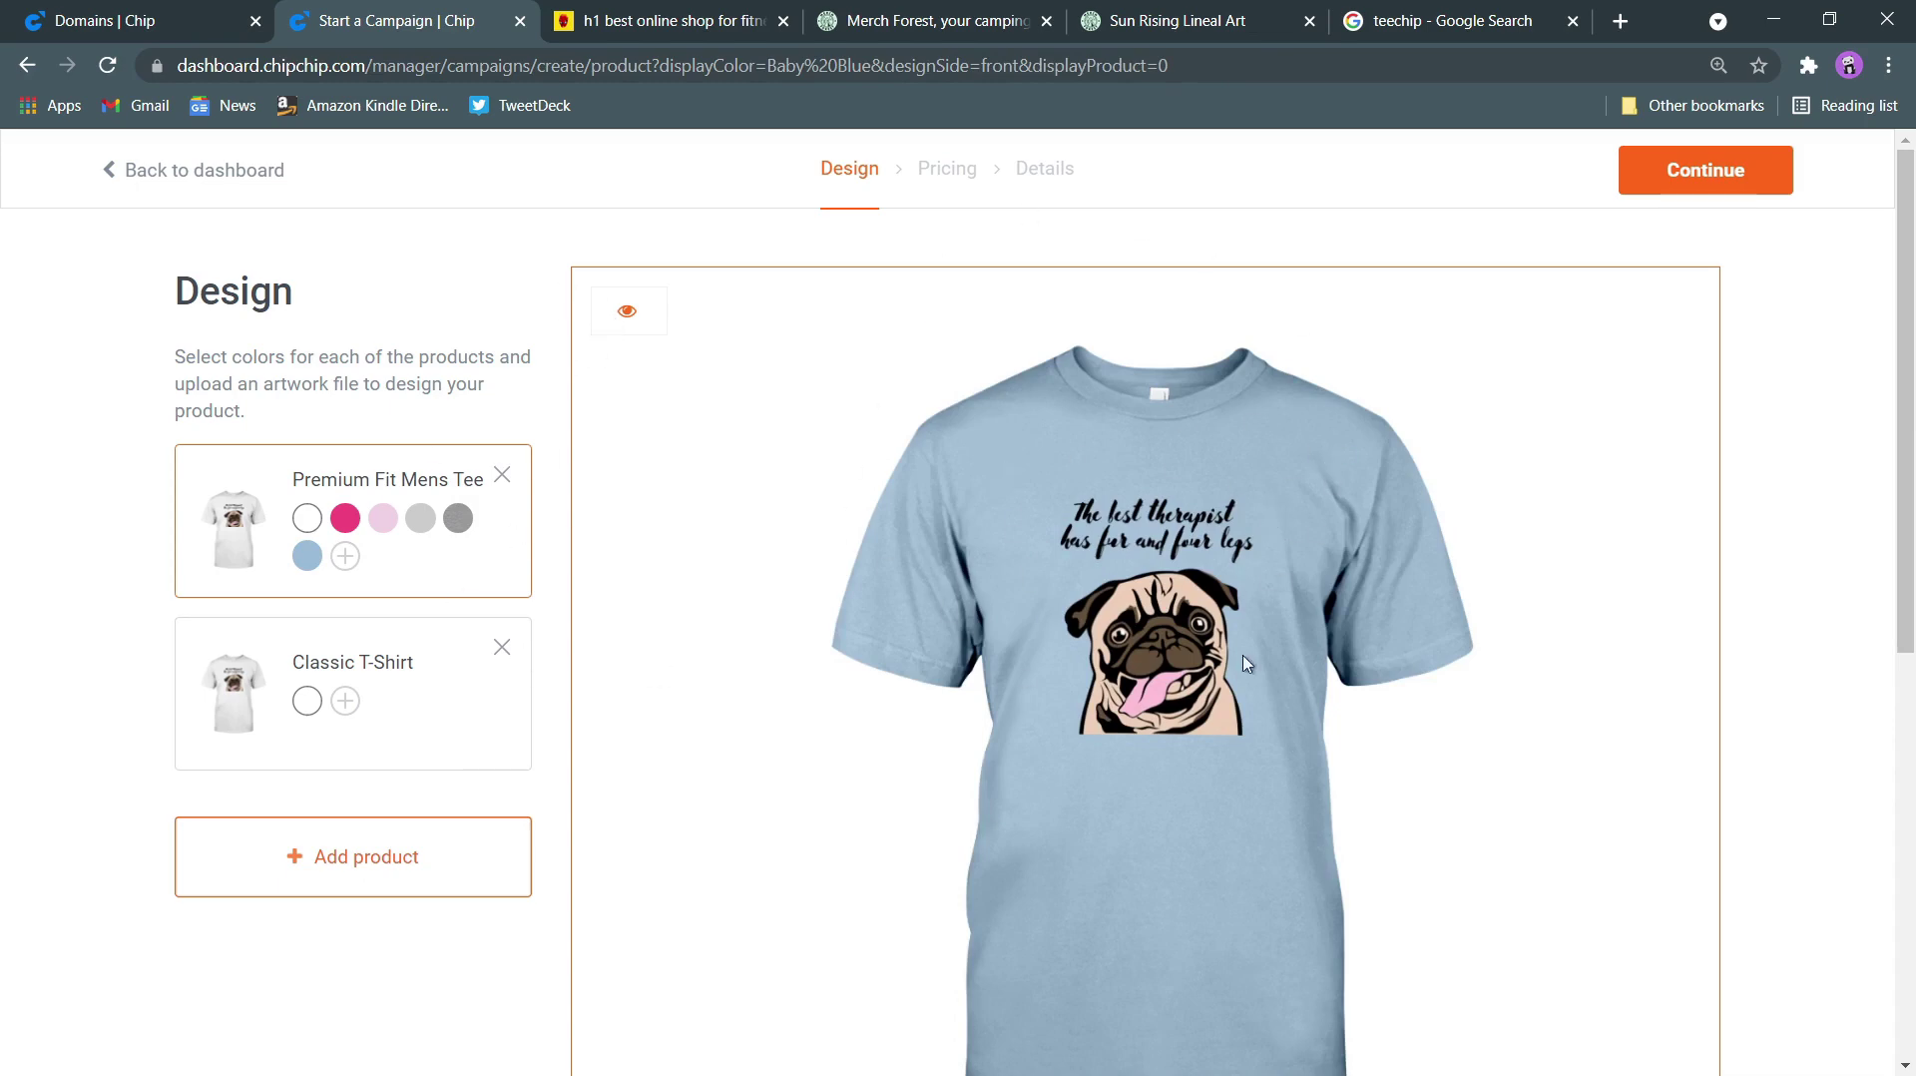
left_click(633, 326)
Add three product mockups for the Premium Fit Mens Tee: the dark flat lay, the wooden flat lay and the man facing front outdoors
scroll(895, 543, "down", 3)
scroll(968, 779, "down", 4)
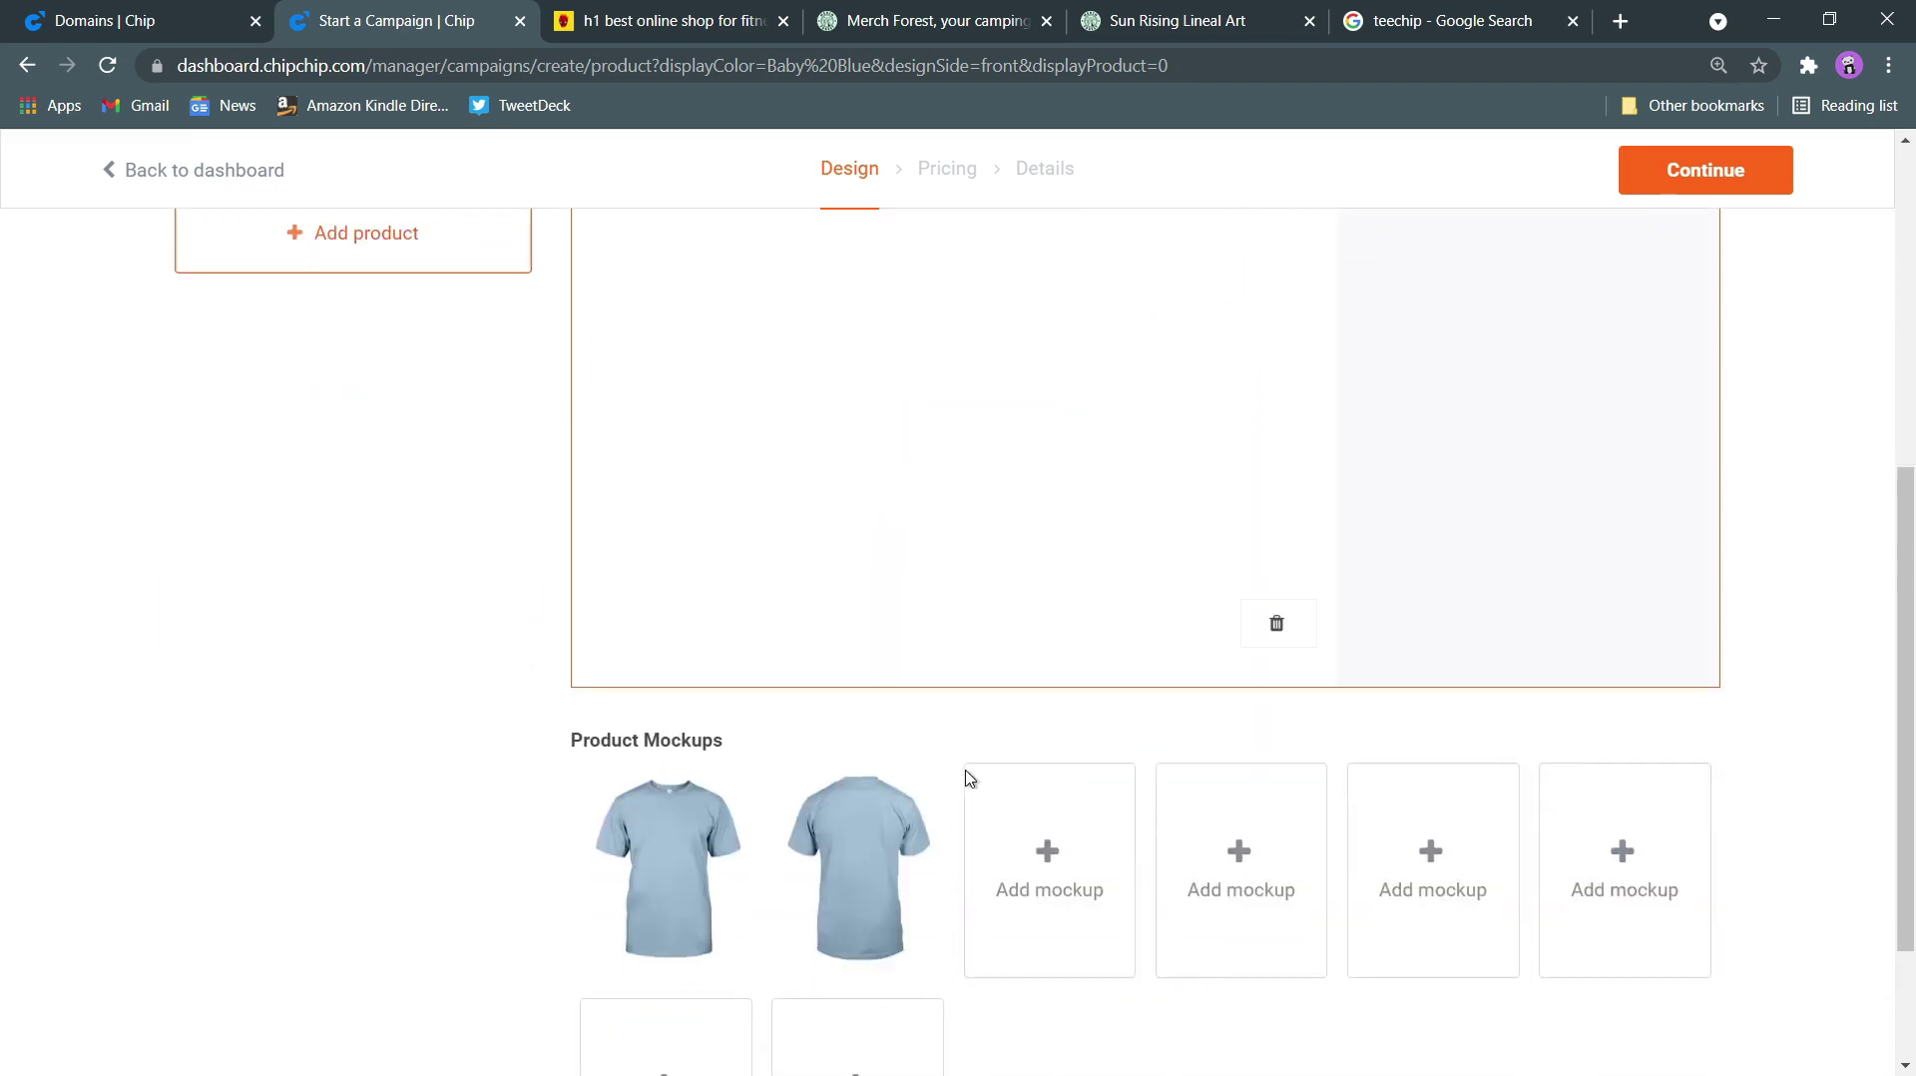
scroll(1099, 675, "up", 3)
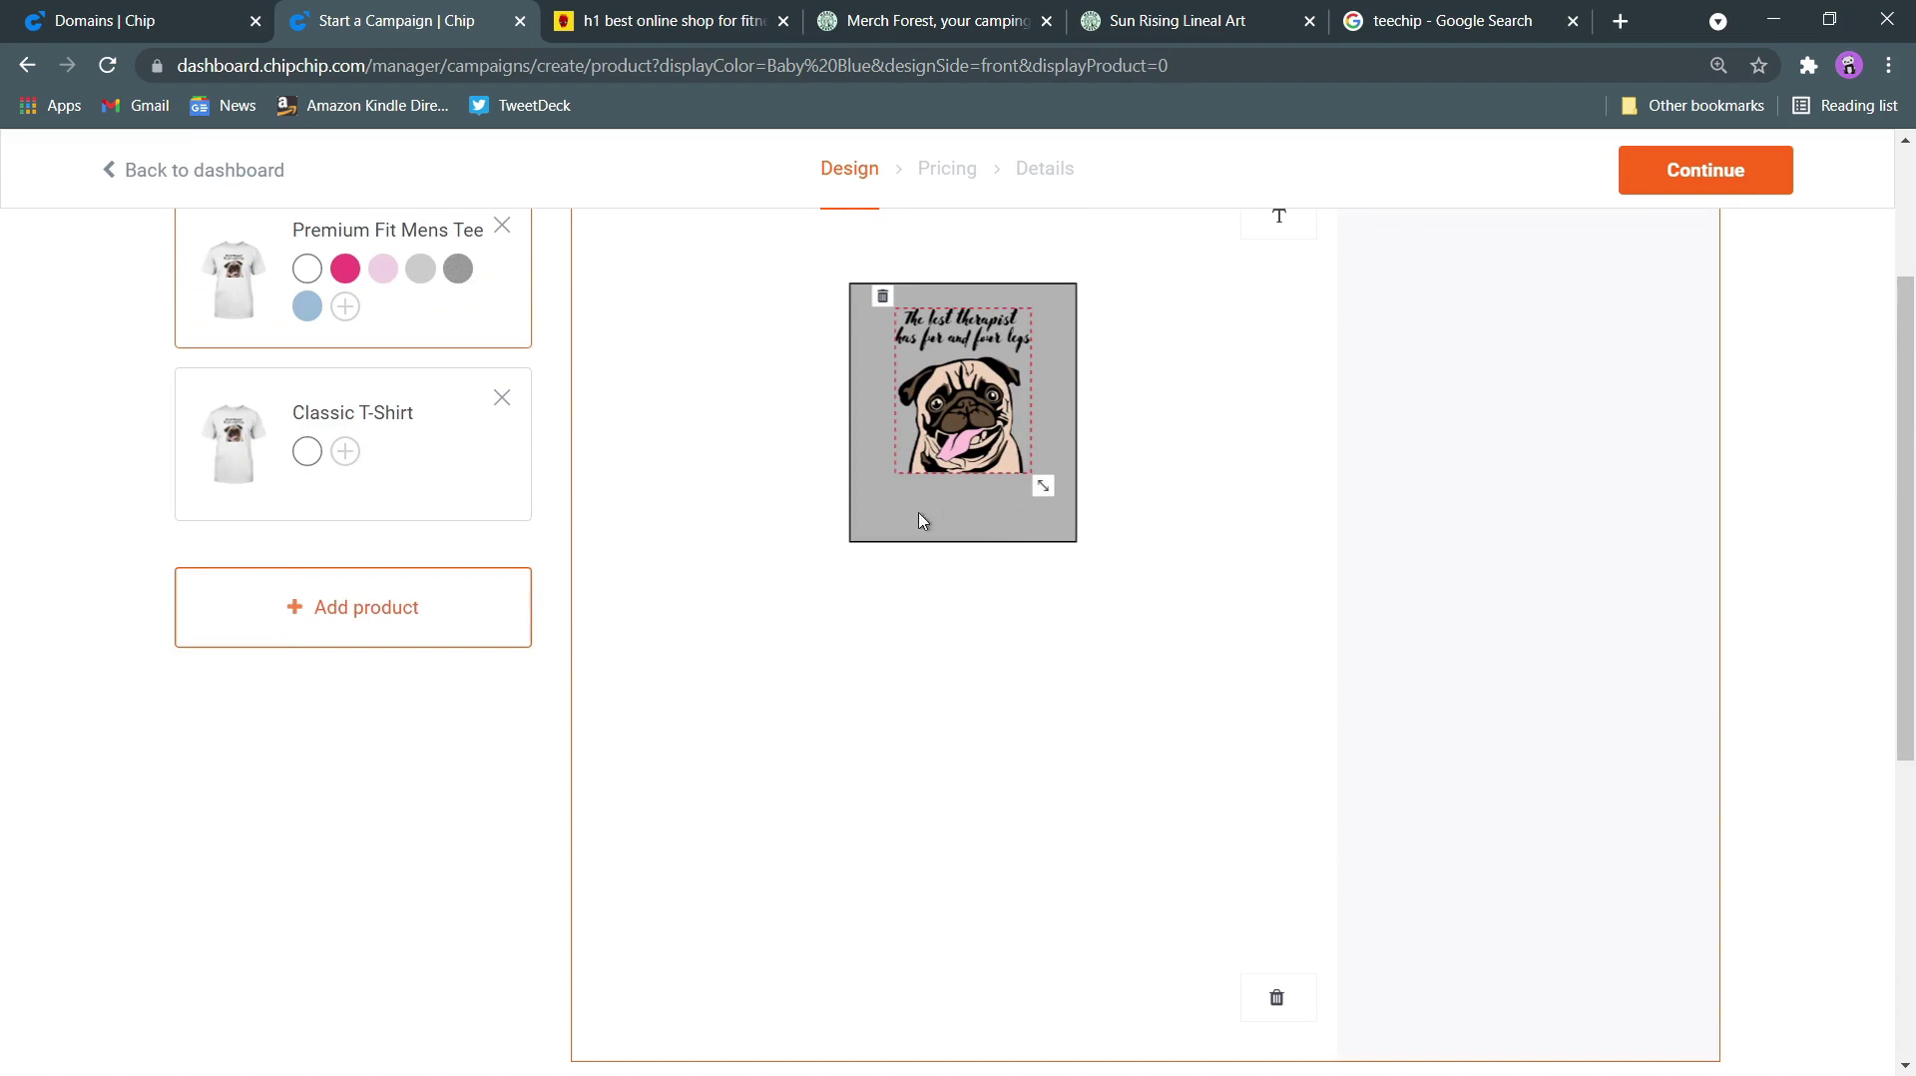
scroll(916, 517, "up", 2)
scroll(775, 645, "down", 5)
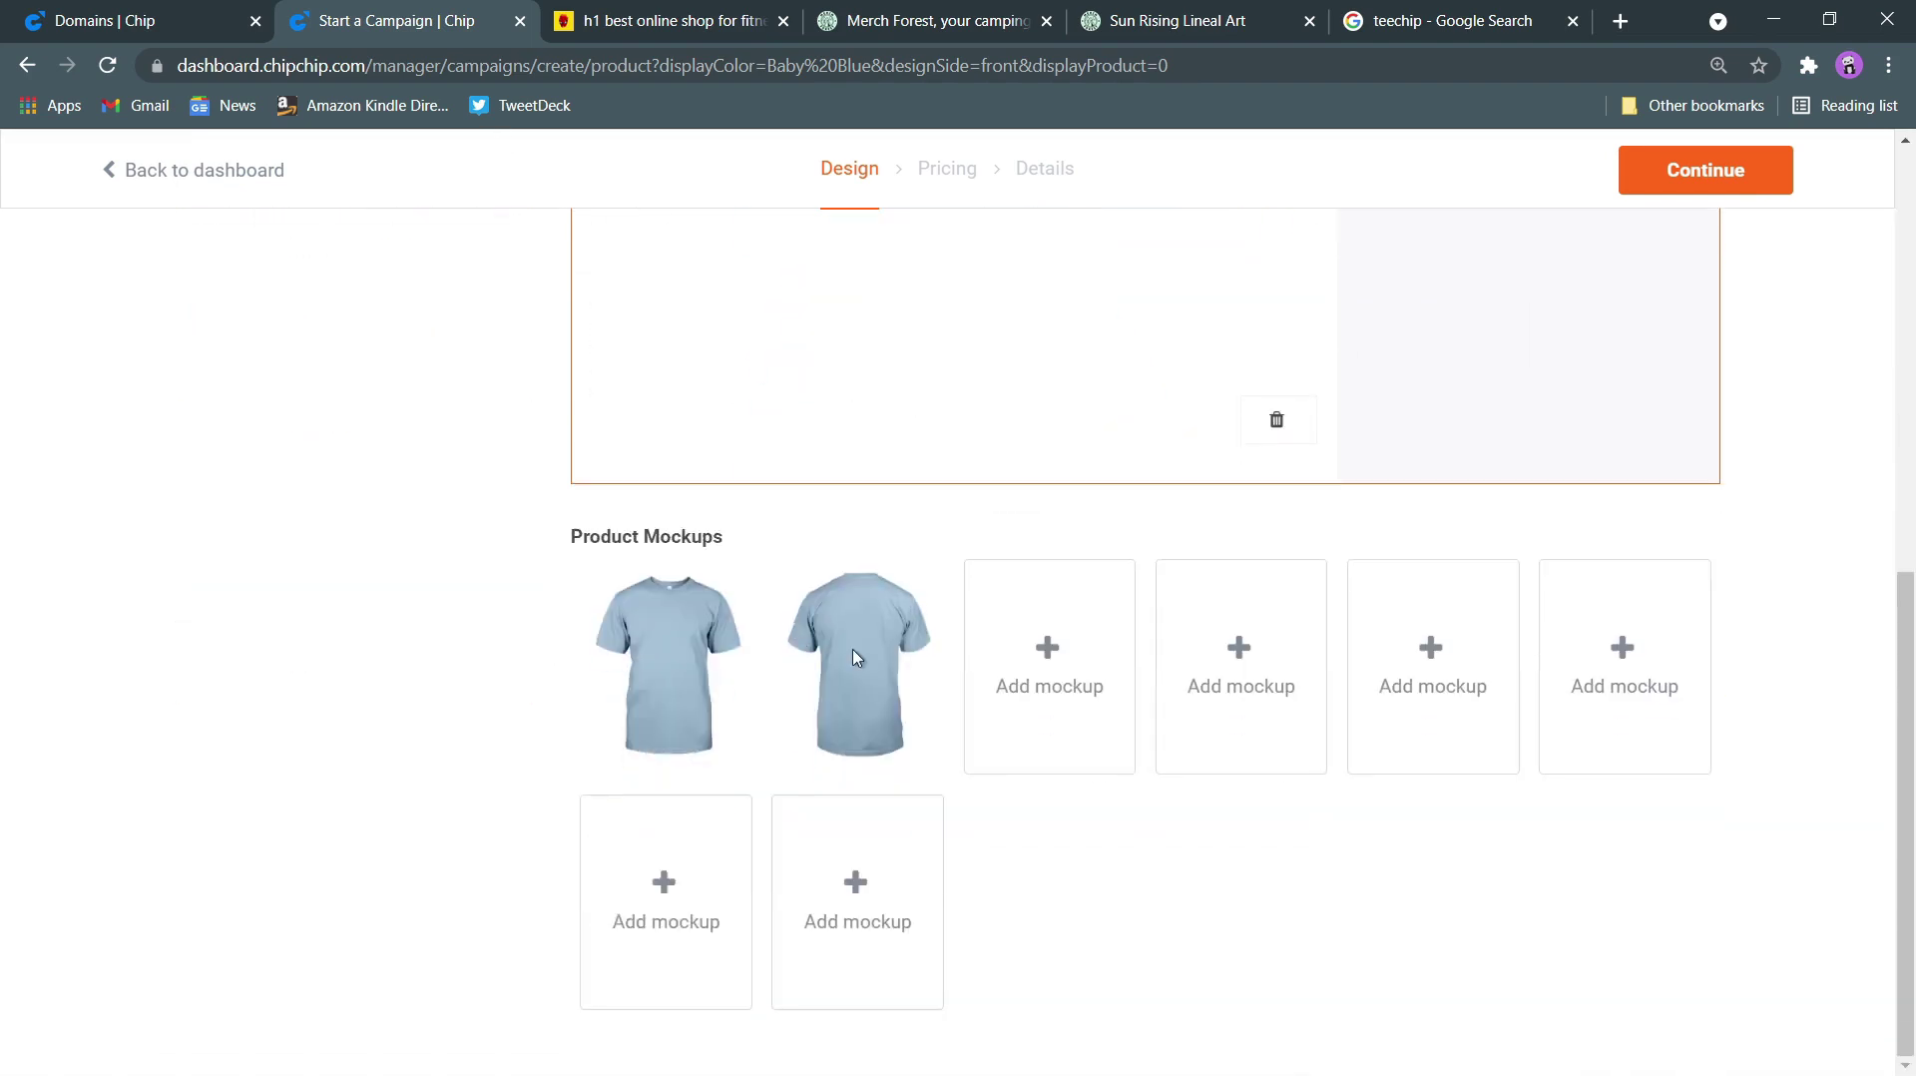
left_click(1050, 644)
scroll(1148, 639, "down", 10)
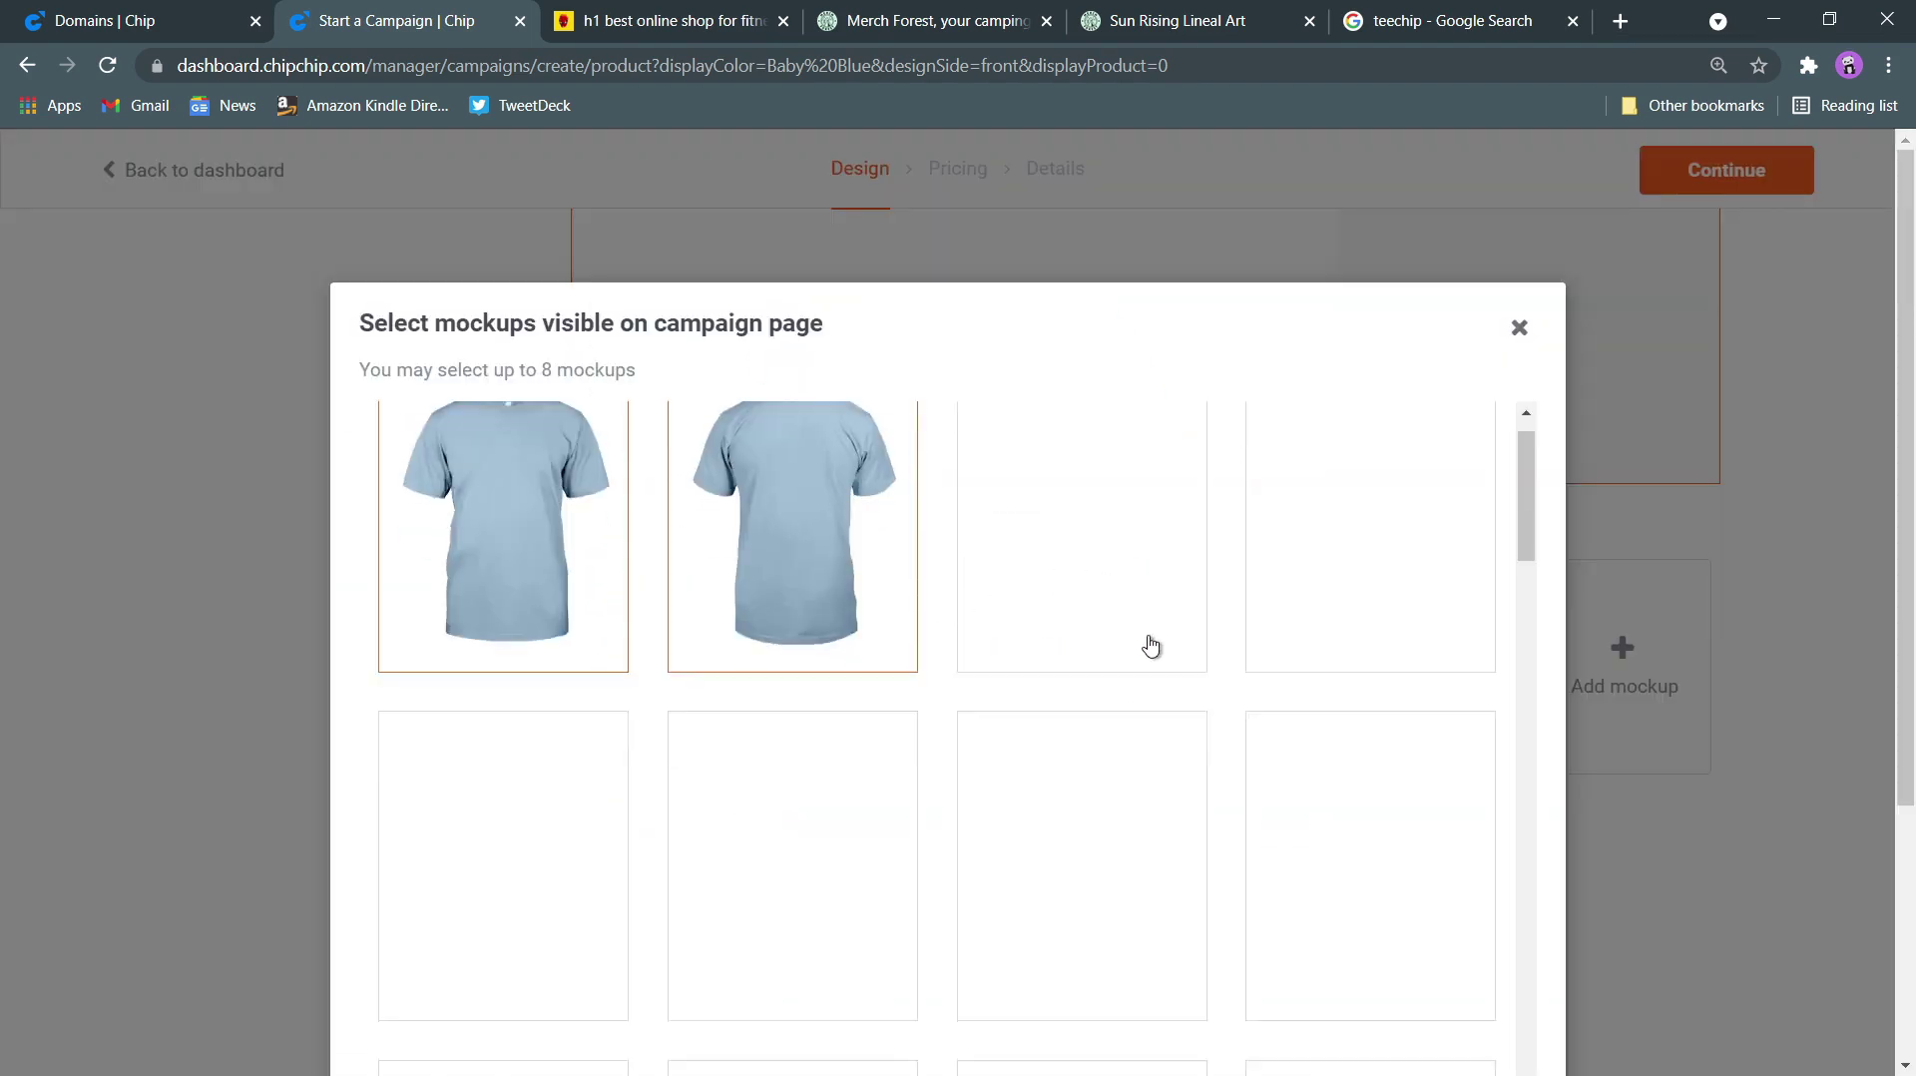
scroll(1481, 671, "up", 10)
scroll(1761, 619, "down", 3)
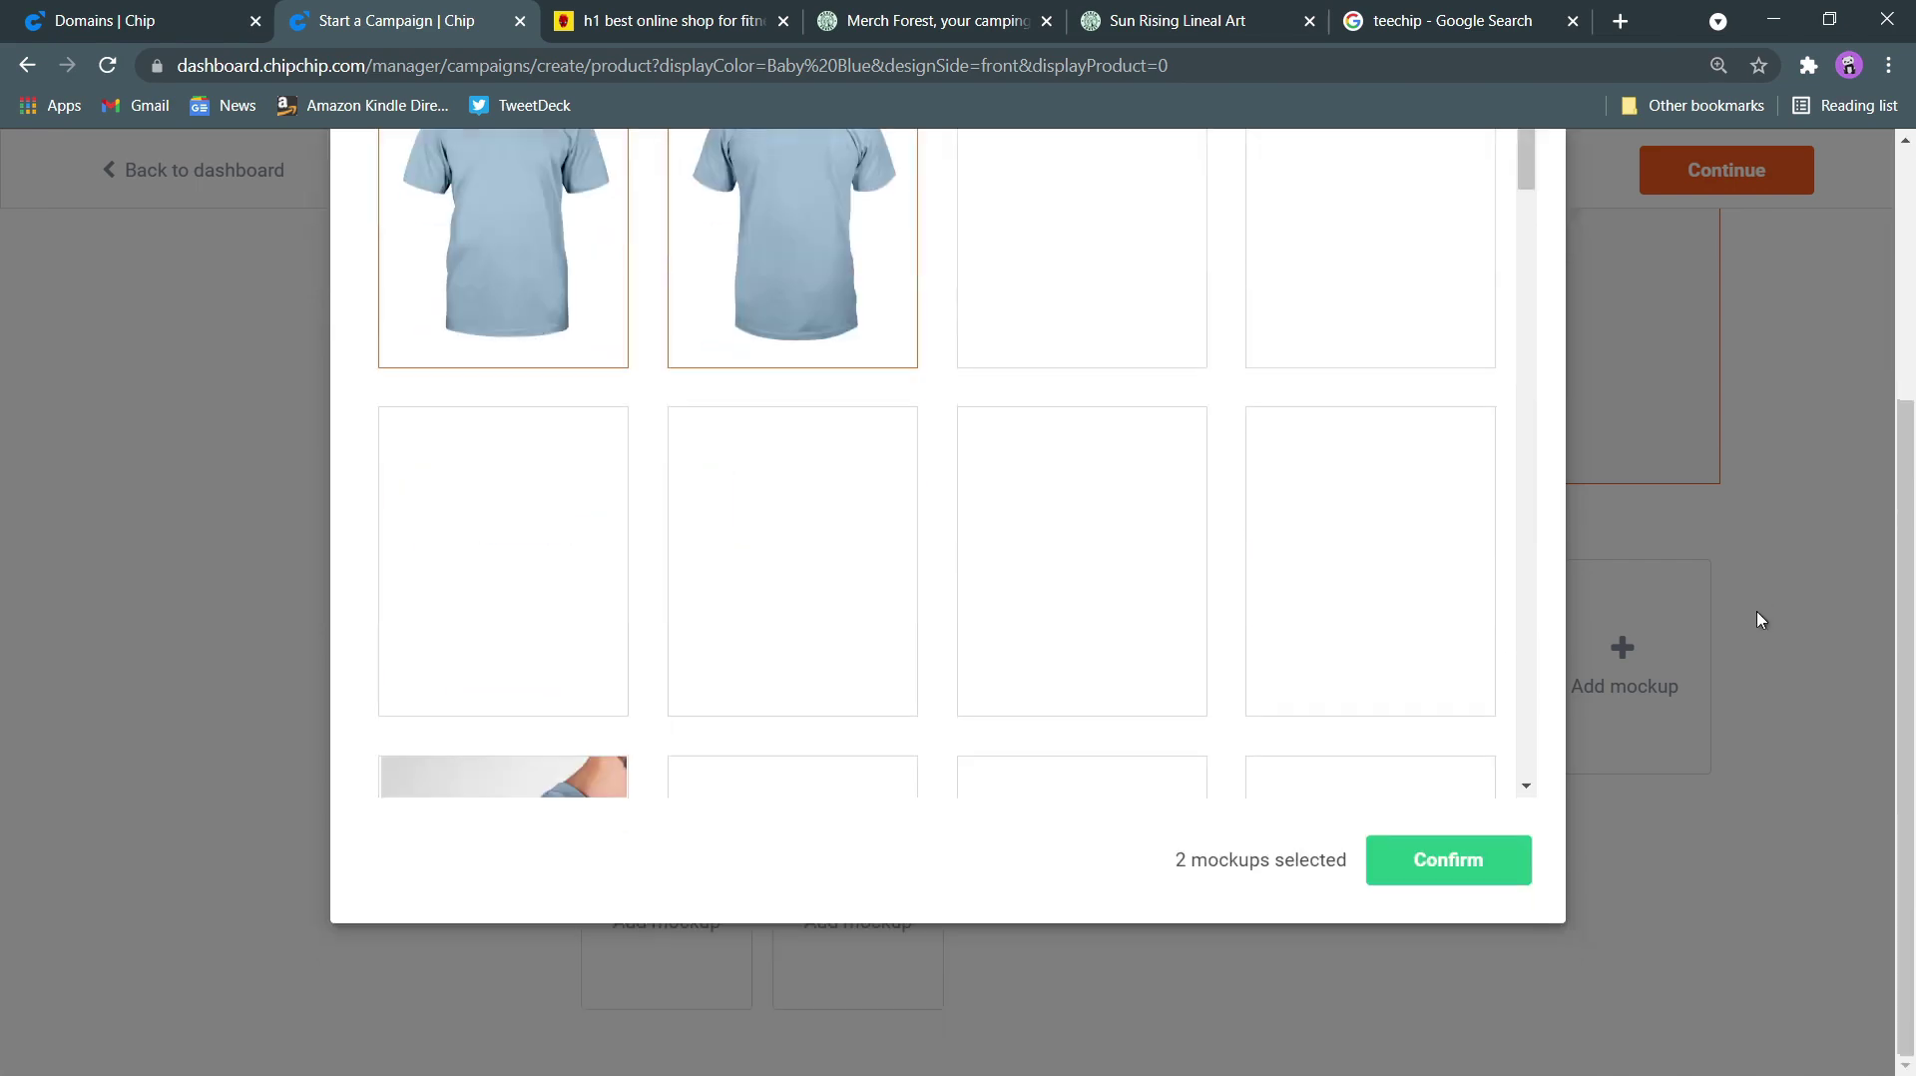
scroll(1172, 610, "up", 3)
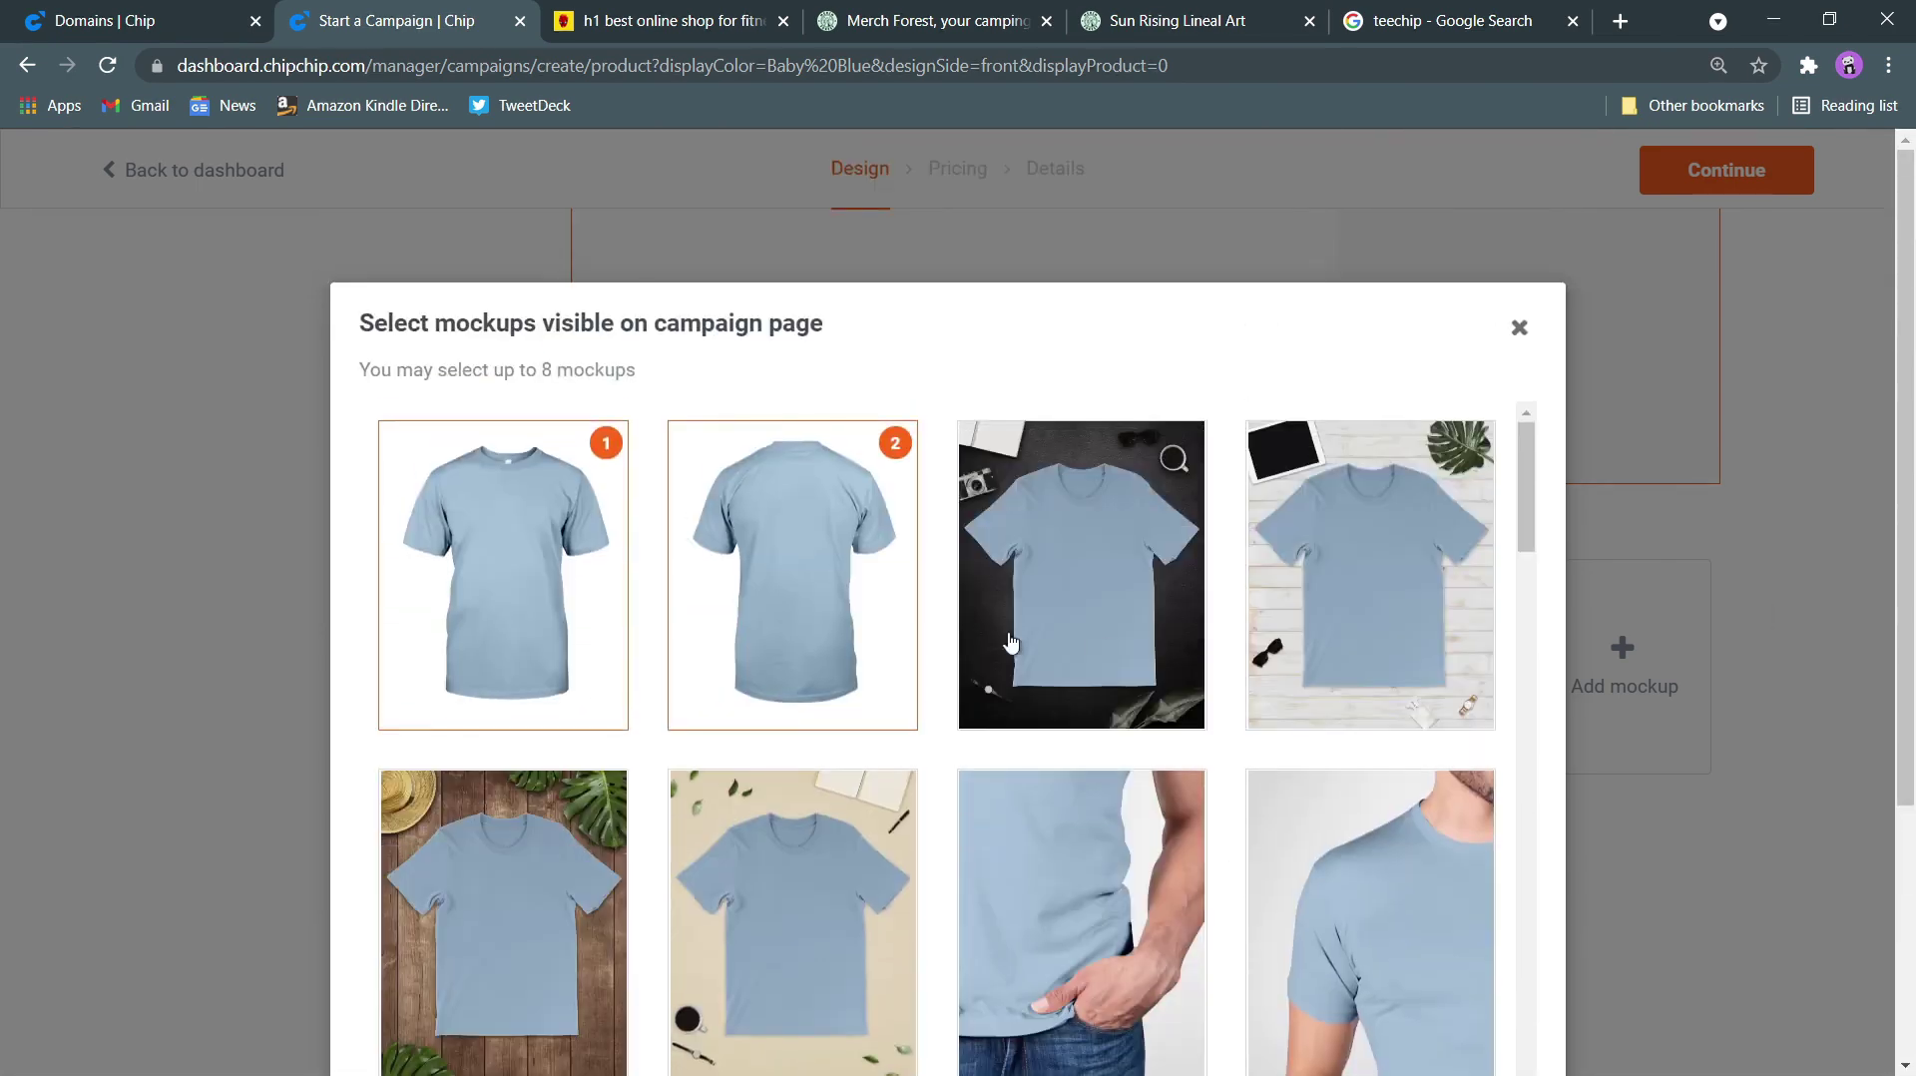
left_click(1165, 601)
scroll(1148, 659, "down", 5)
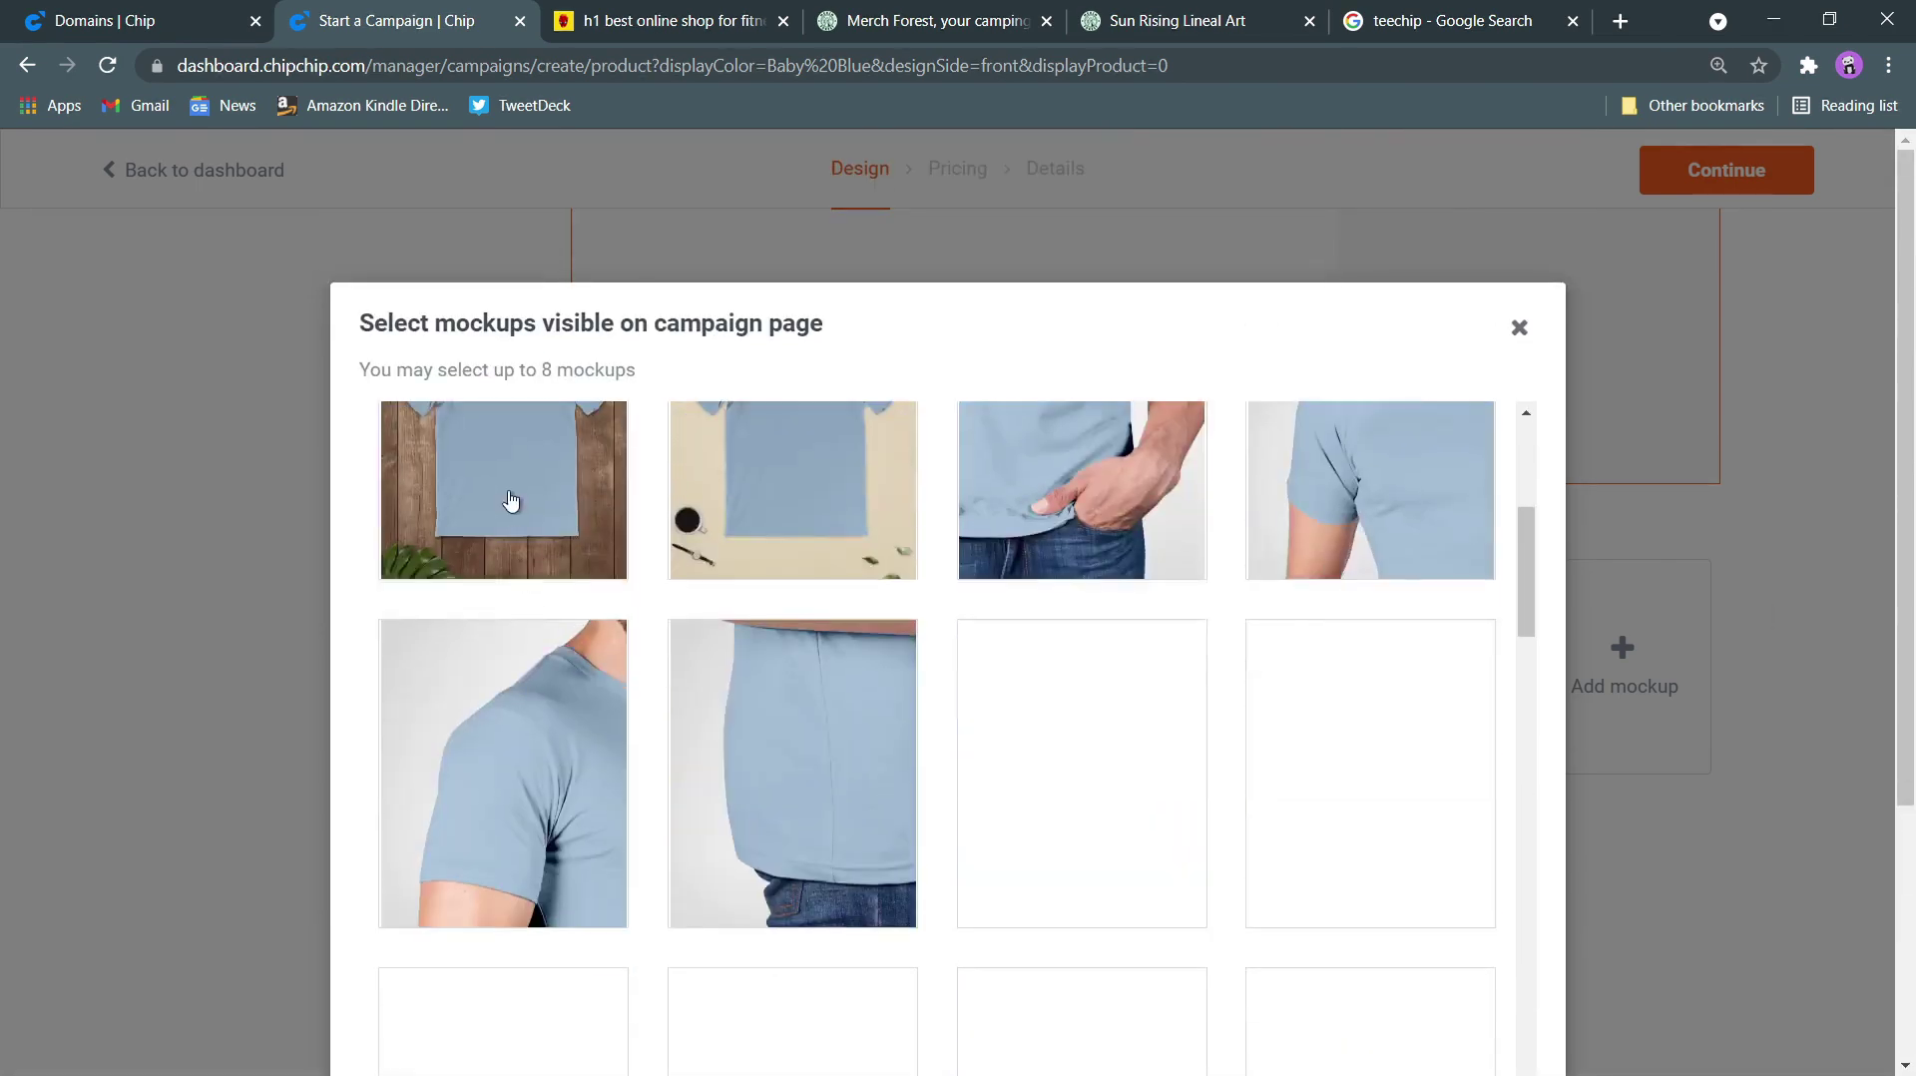
scroll(1351, 657, "down", 5)
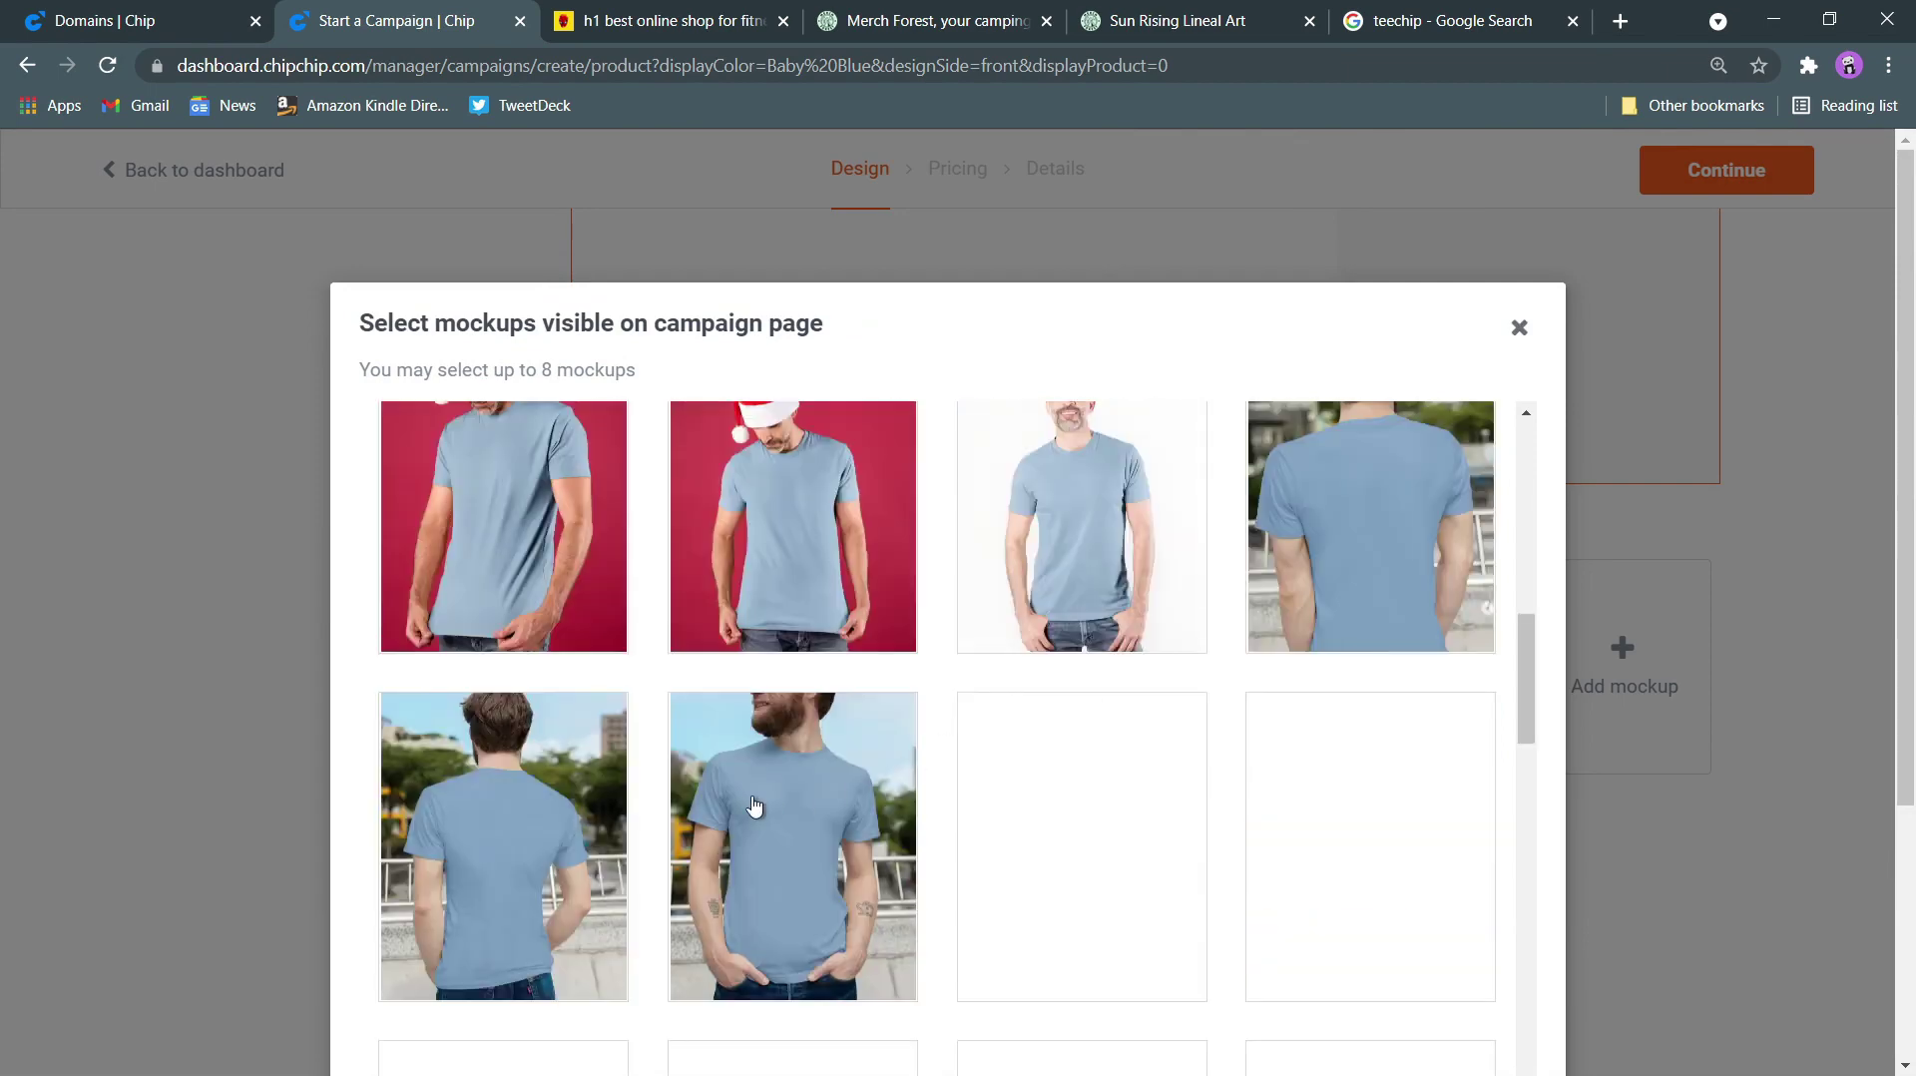
left_click(789, 798)
scroll(1231, 709, "down", 6)
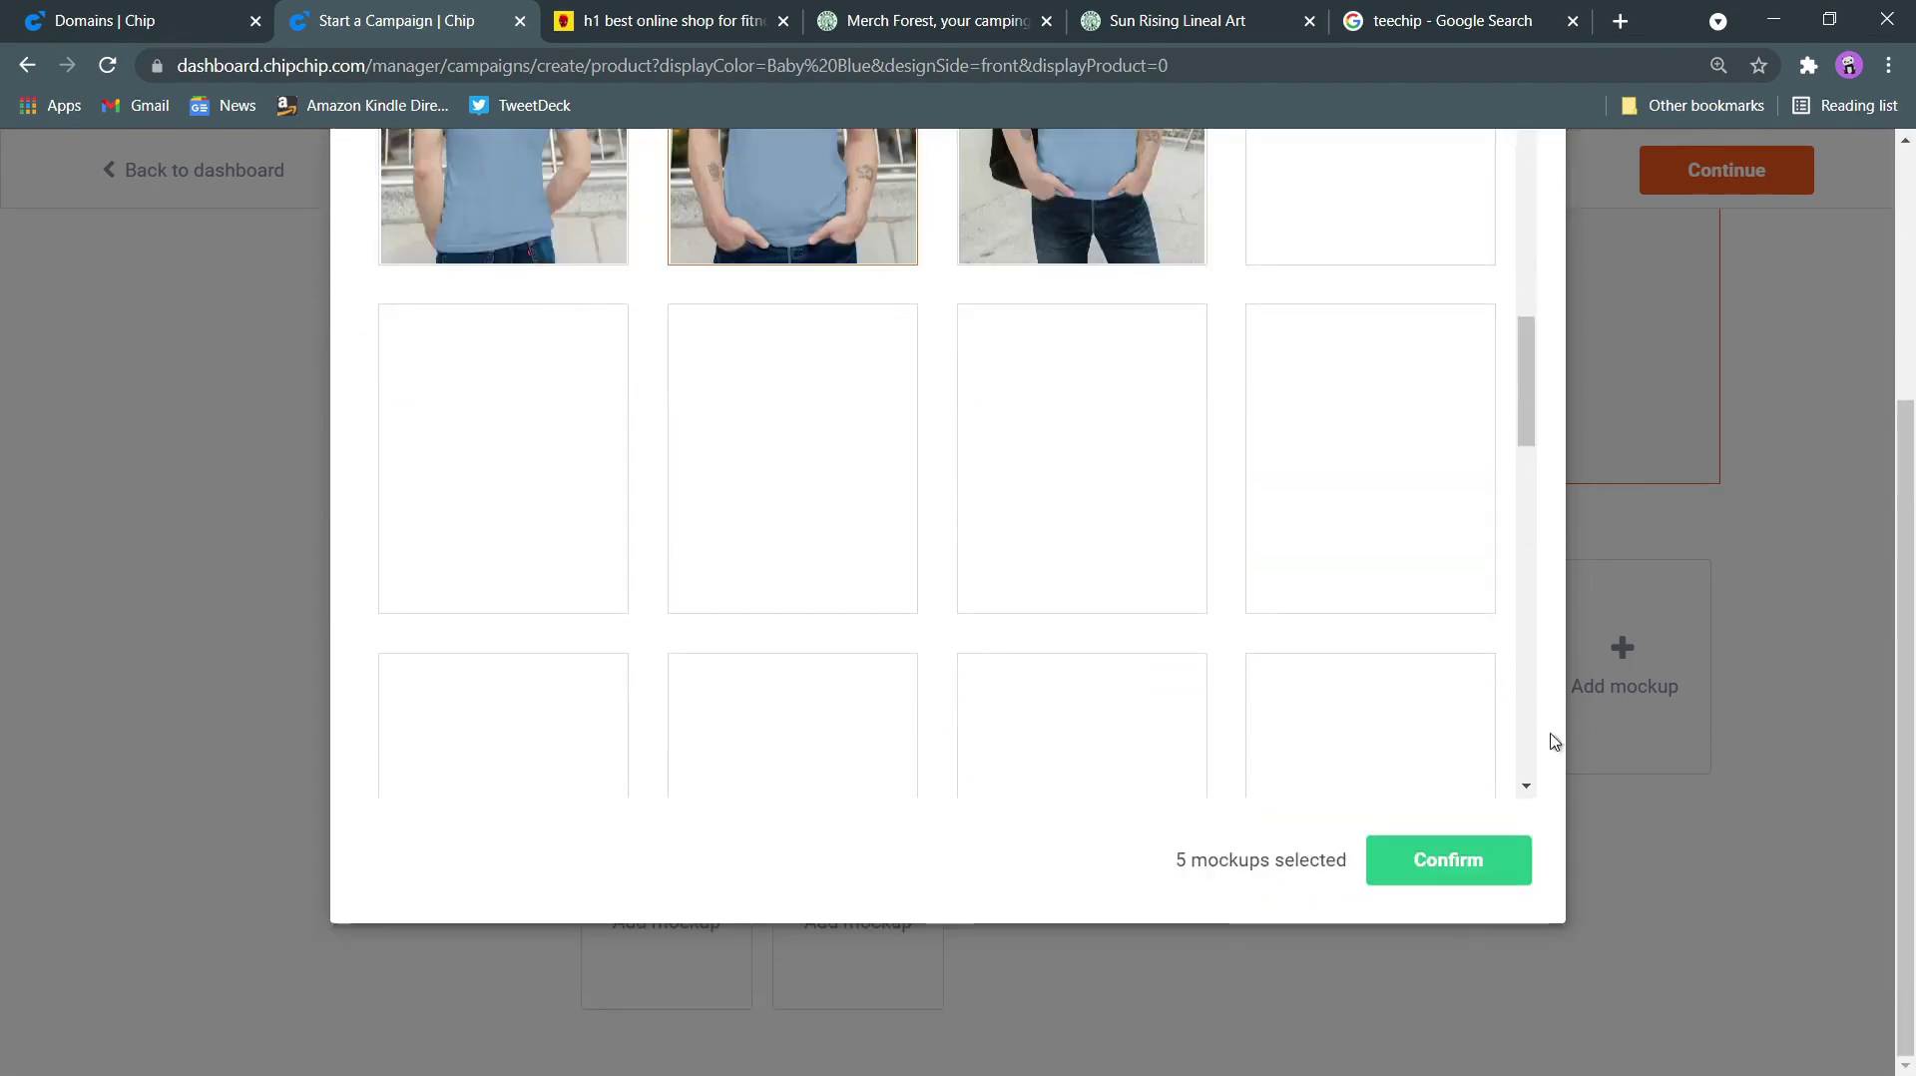
left_click(1467, 868)
Move the pug artwork off-centre and realign it to the horizontal and vertical centre of the print area
scroll(1314, 702, "up", 4)
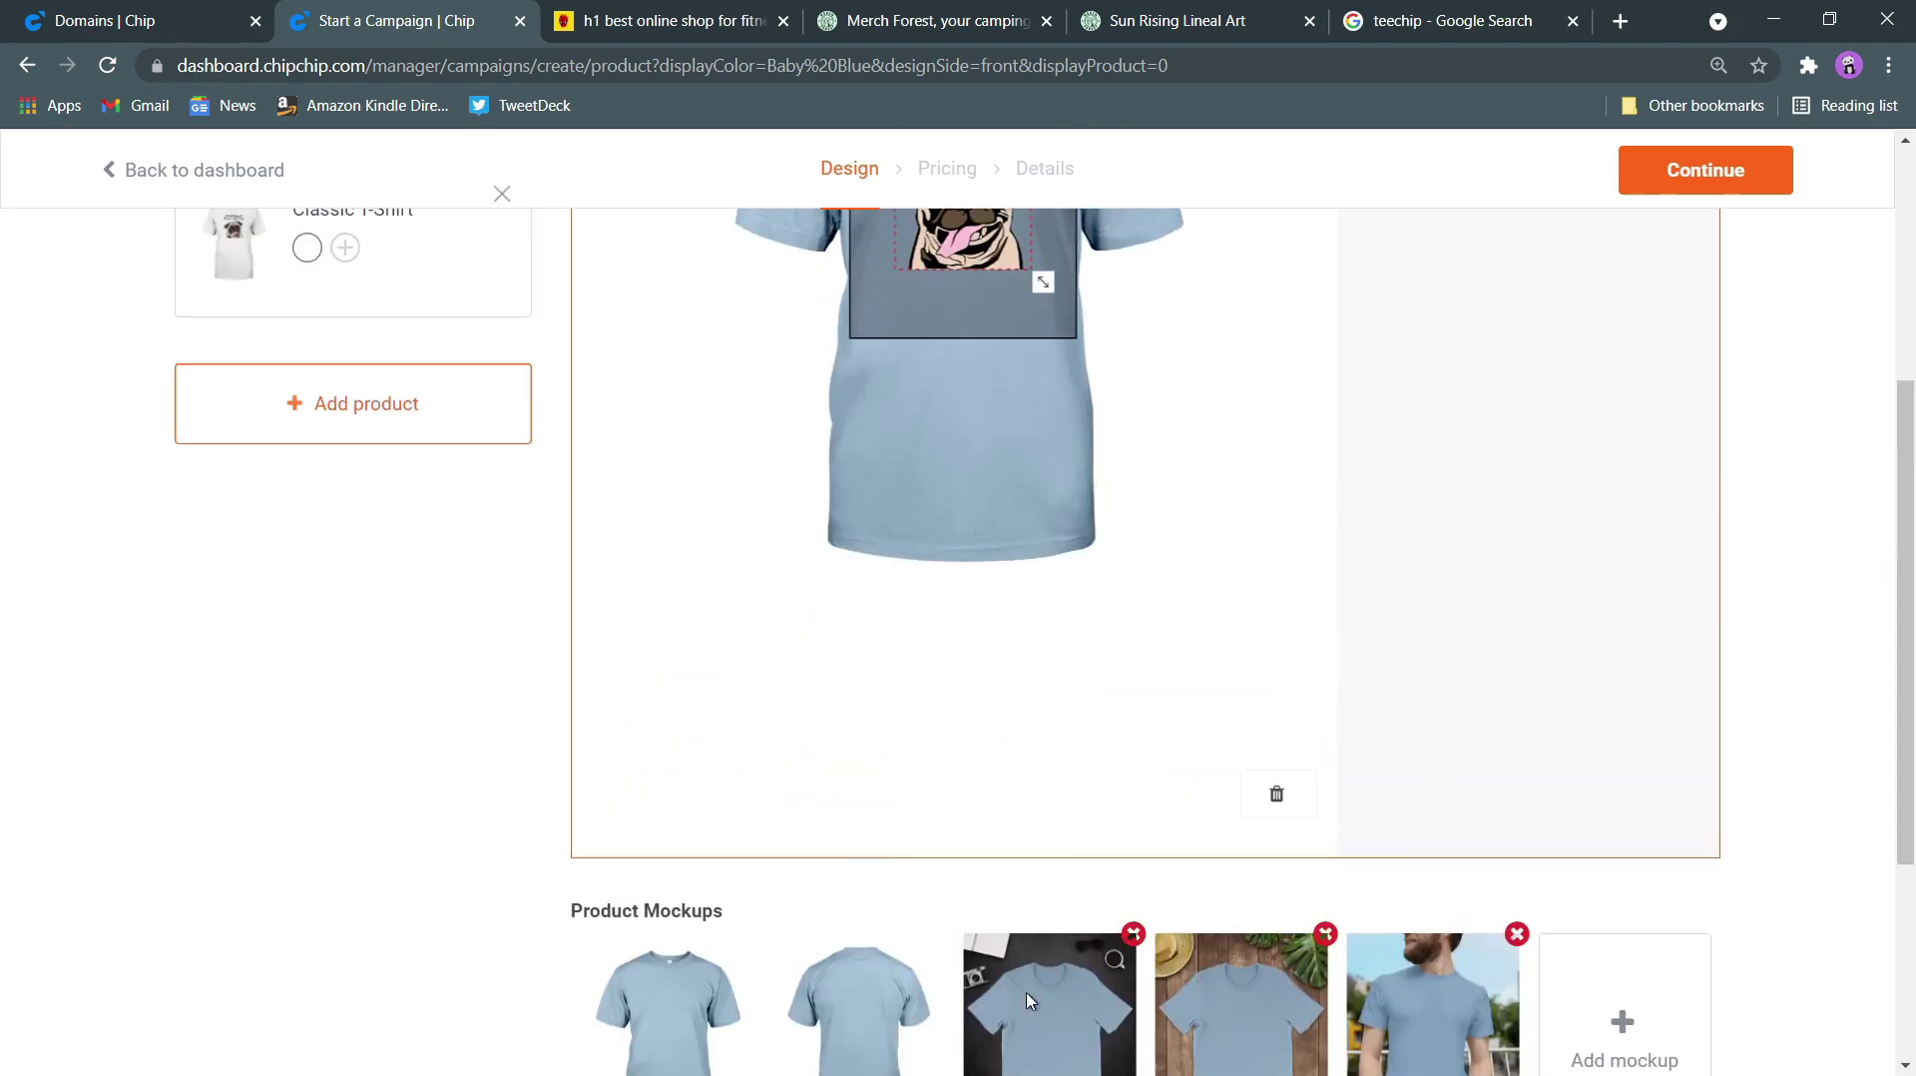
scroll(1155, 815, "up", 4)
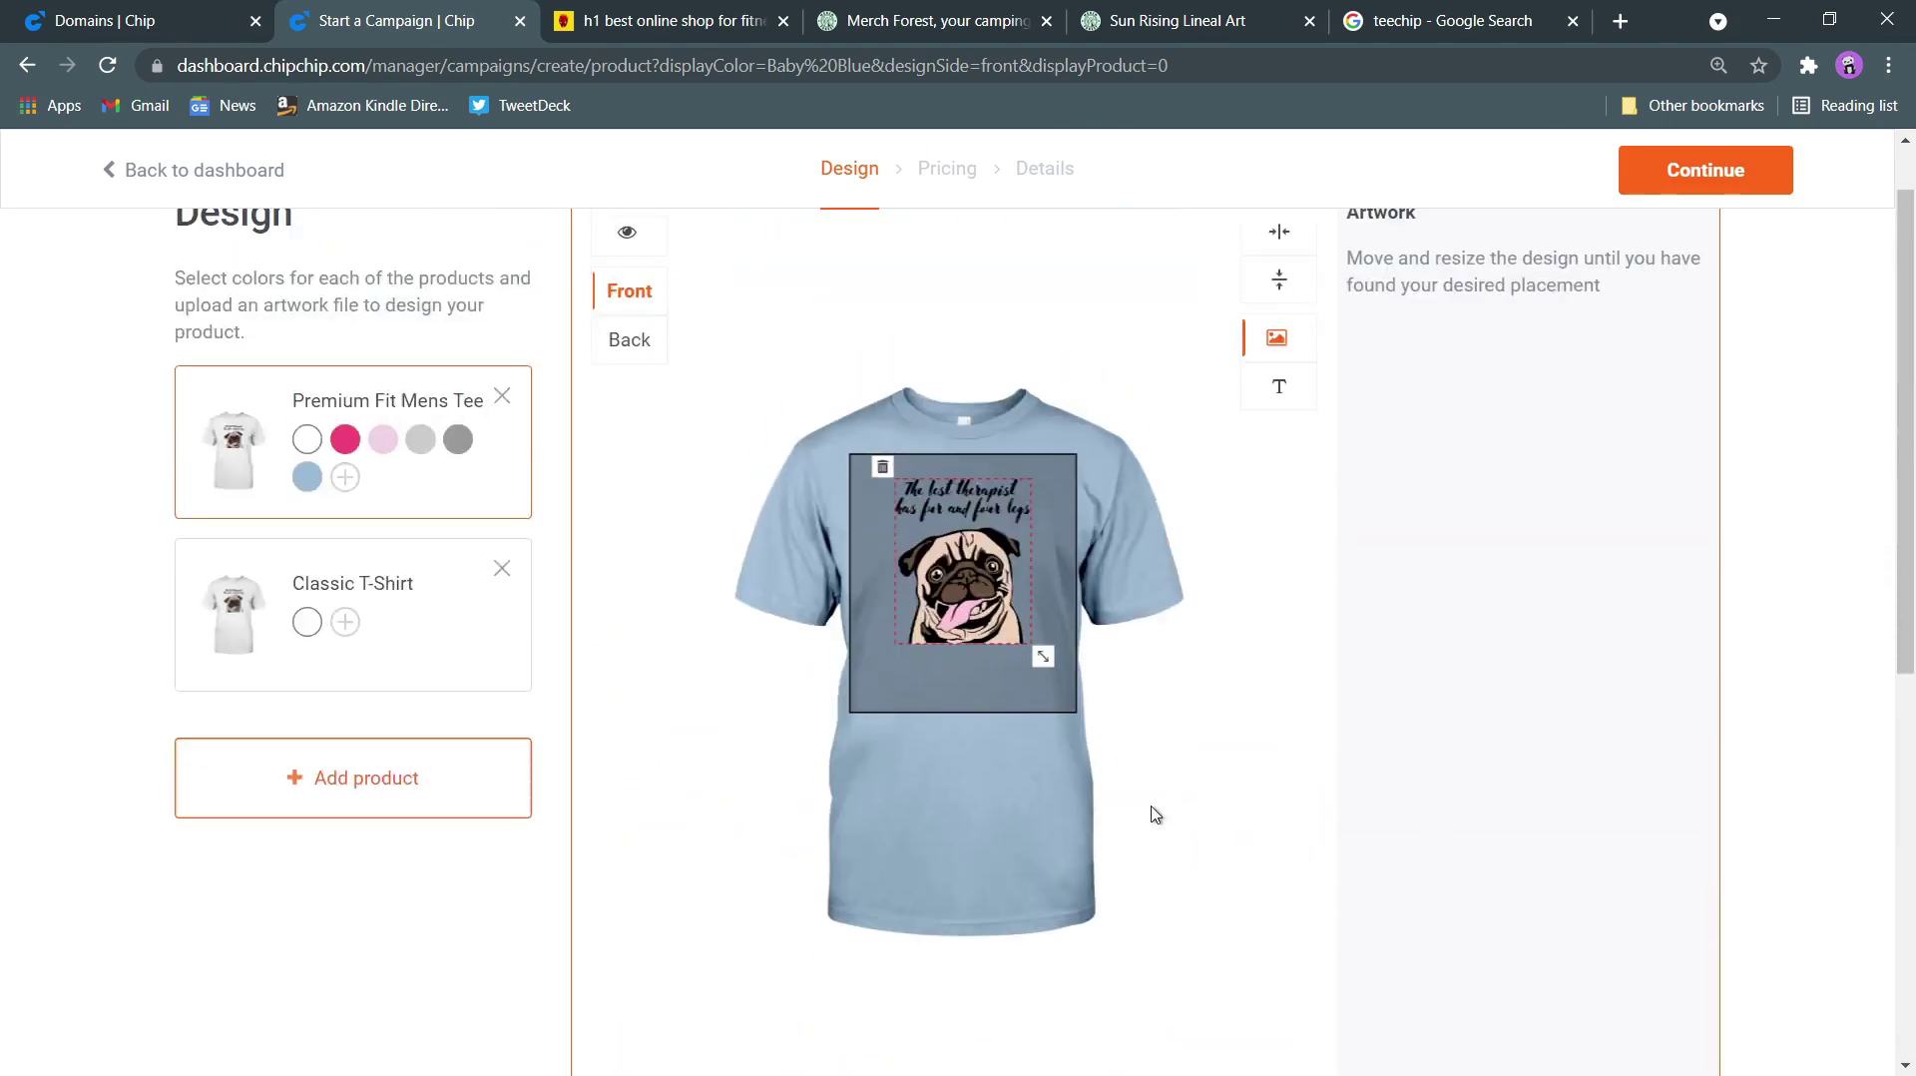
left_click_drag(958, 540, 928, 556)
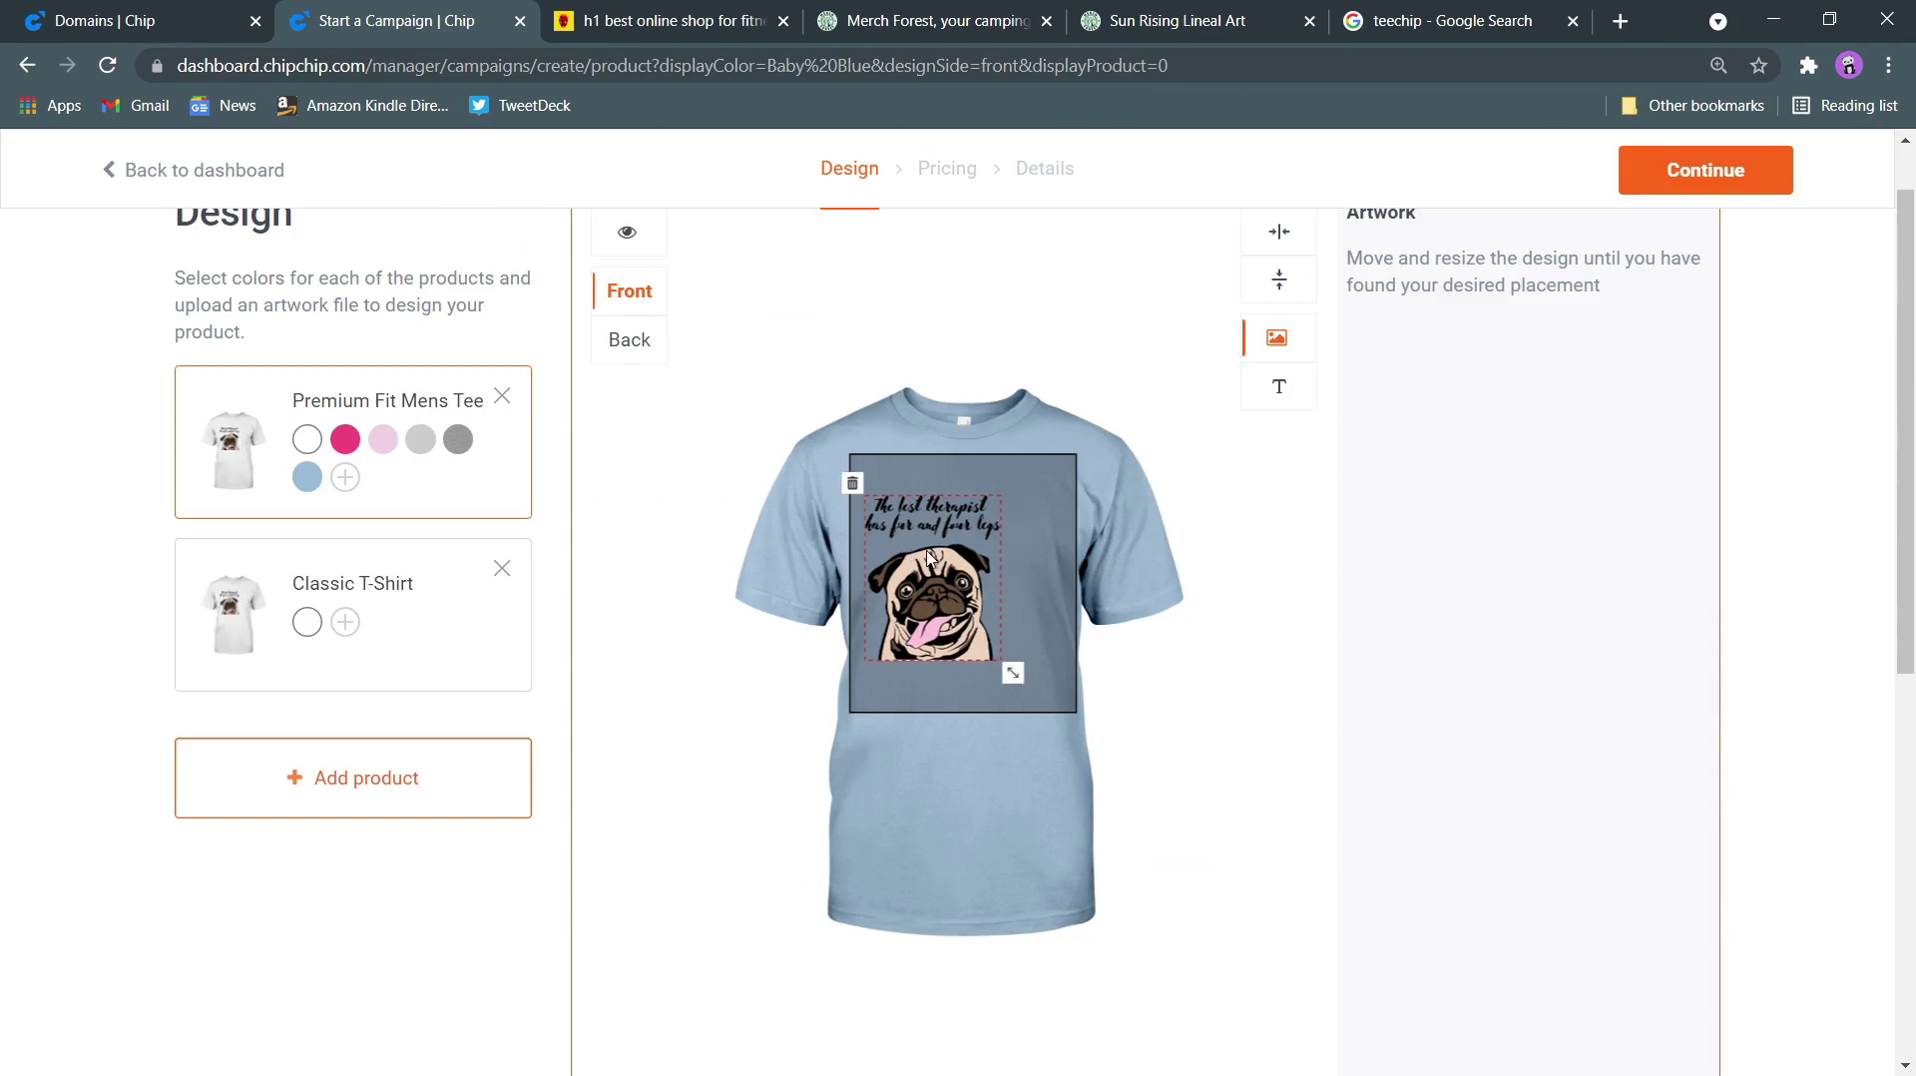
scroll(1208, 574, "up", 1)
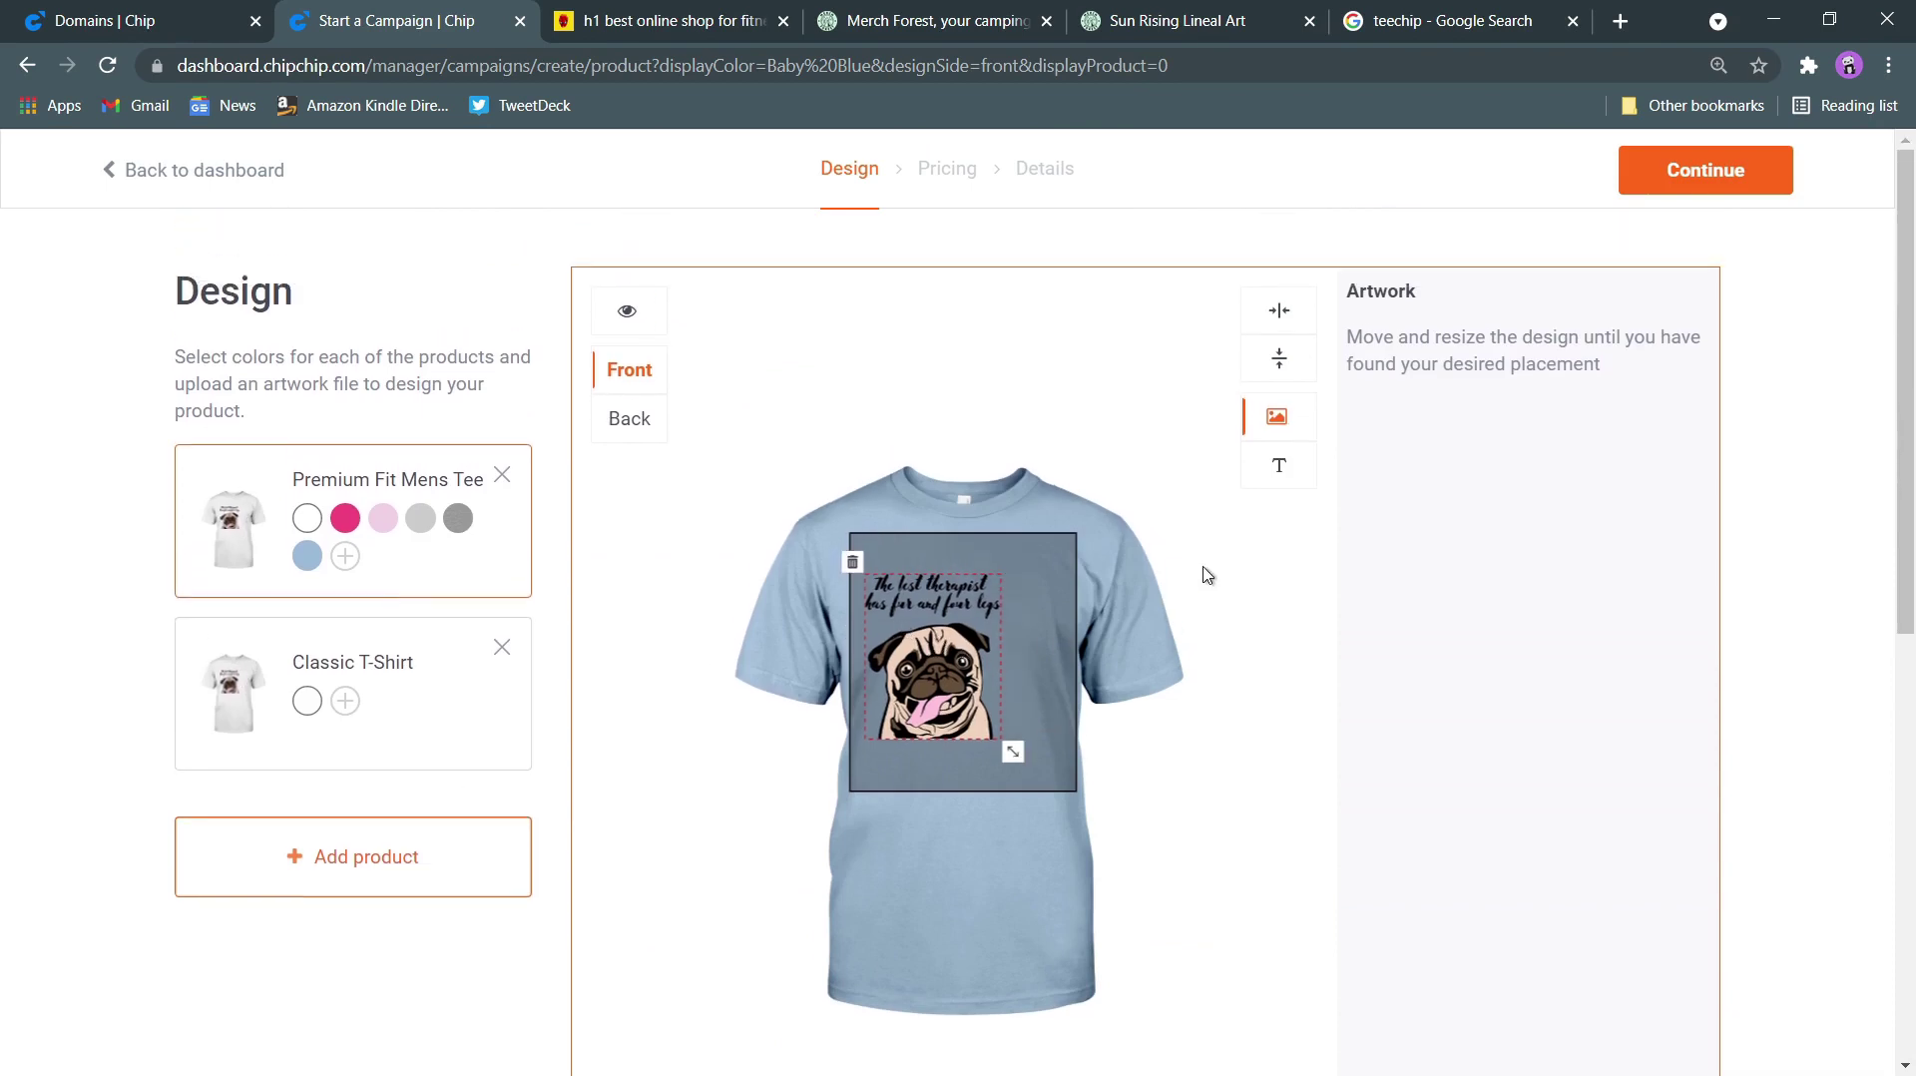
left_click(1282, 315)
left_click(1283, 365)
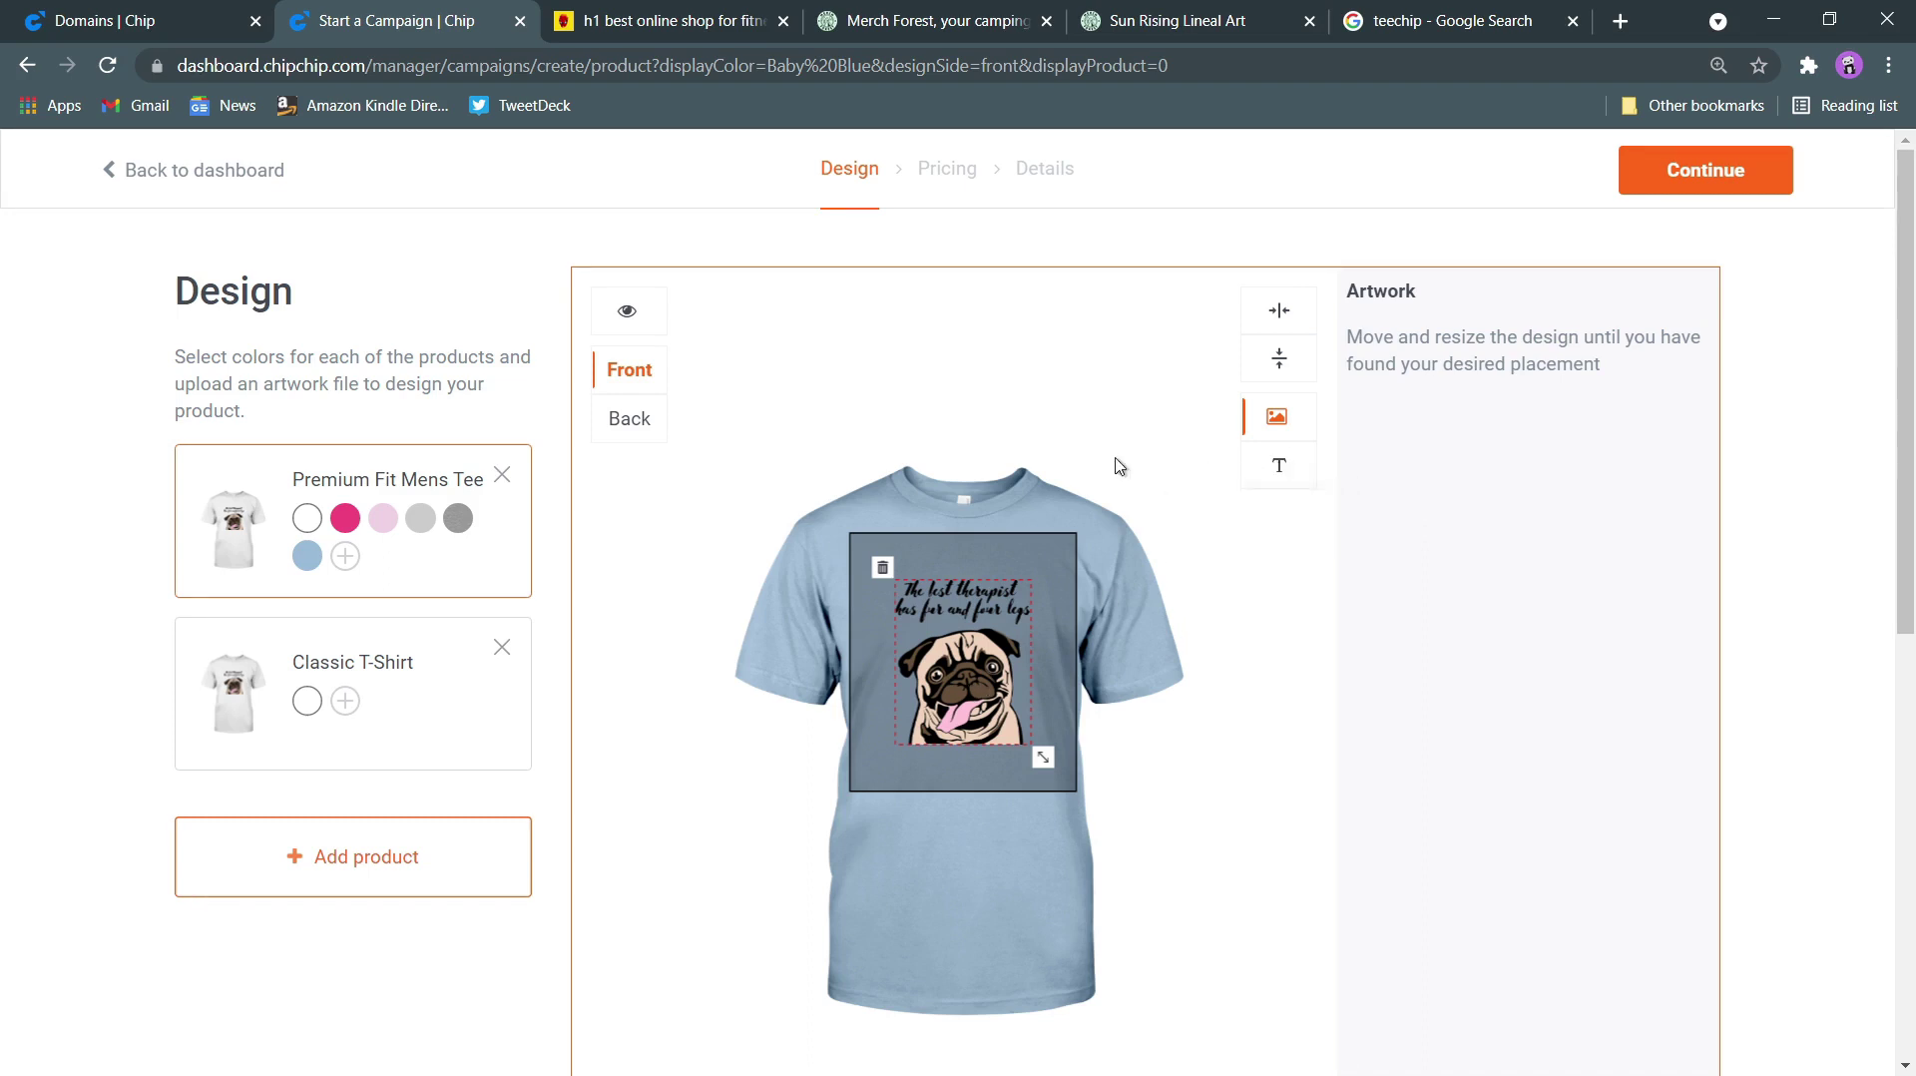
Try adding a personalized text field to the shirt front, and return to the artwork settings without filling it in
left_click(1279, 478)
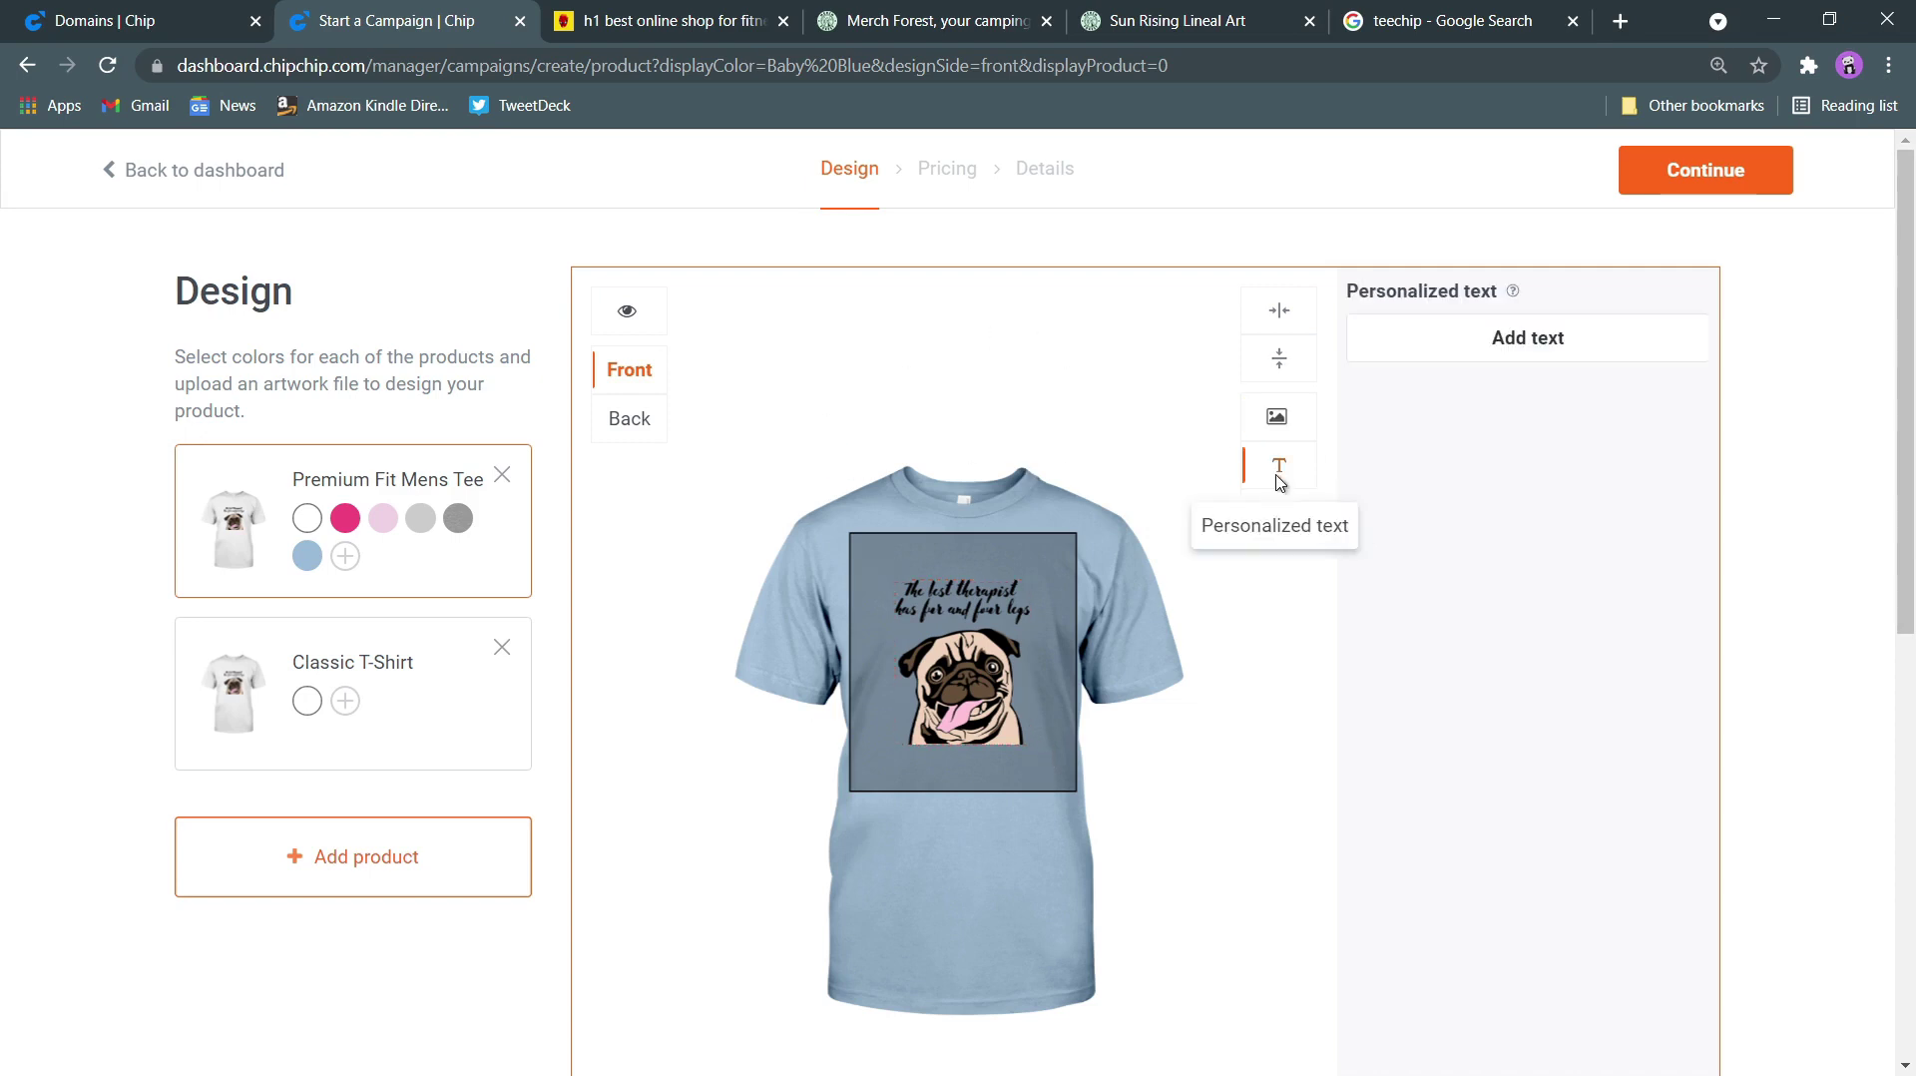
left_click(1518, 346)
mouse_move(1516, 299)
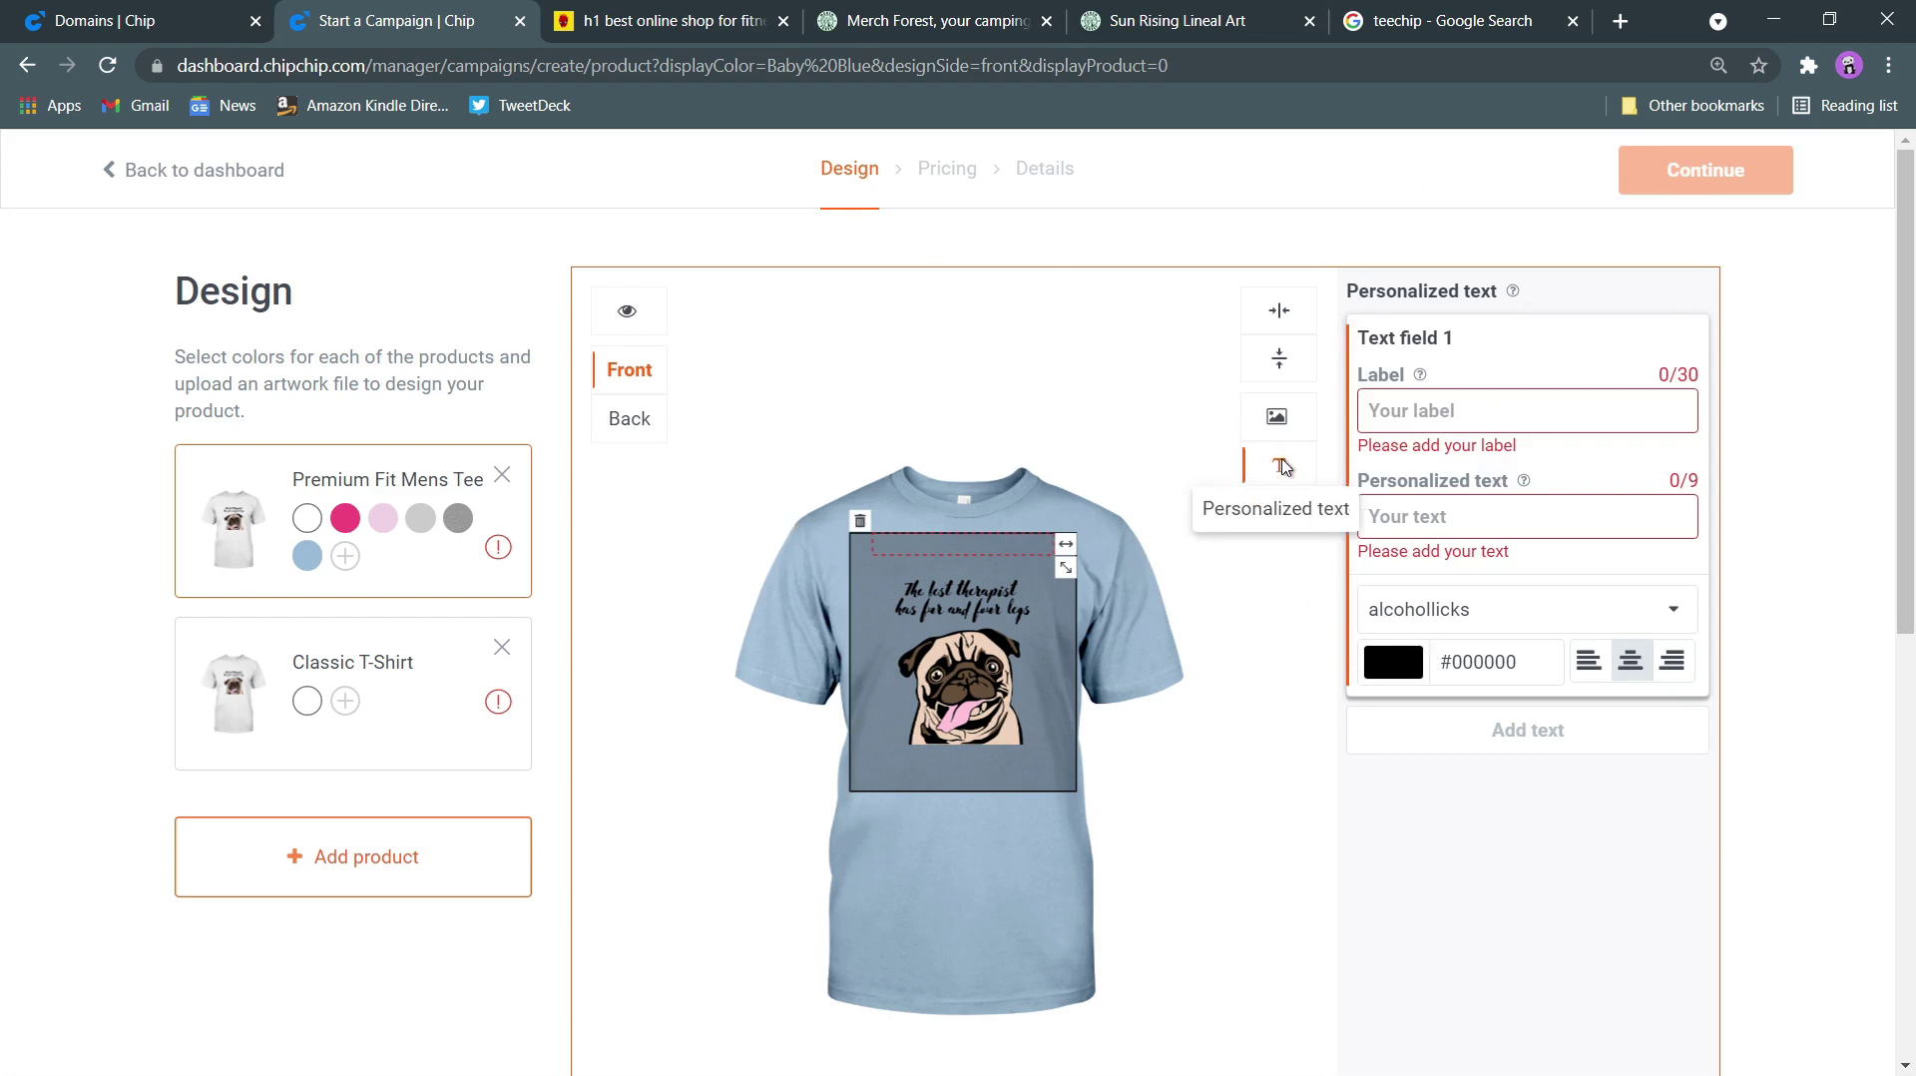
left_click(1277, 414)
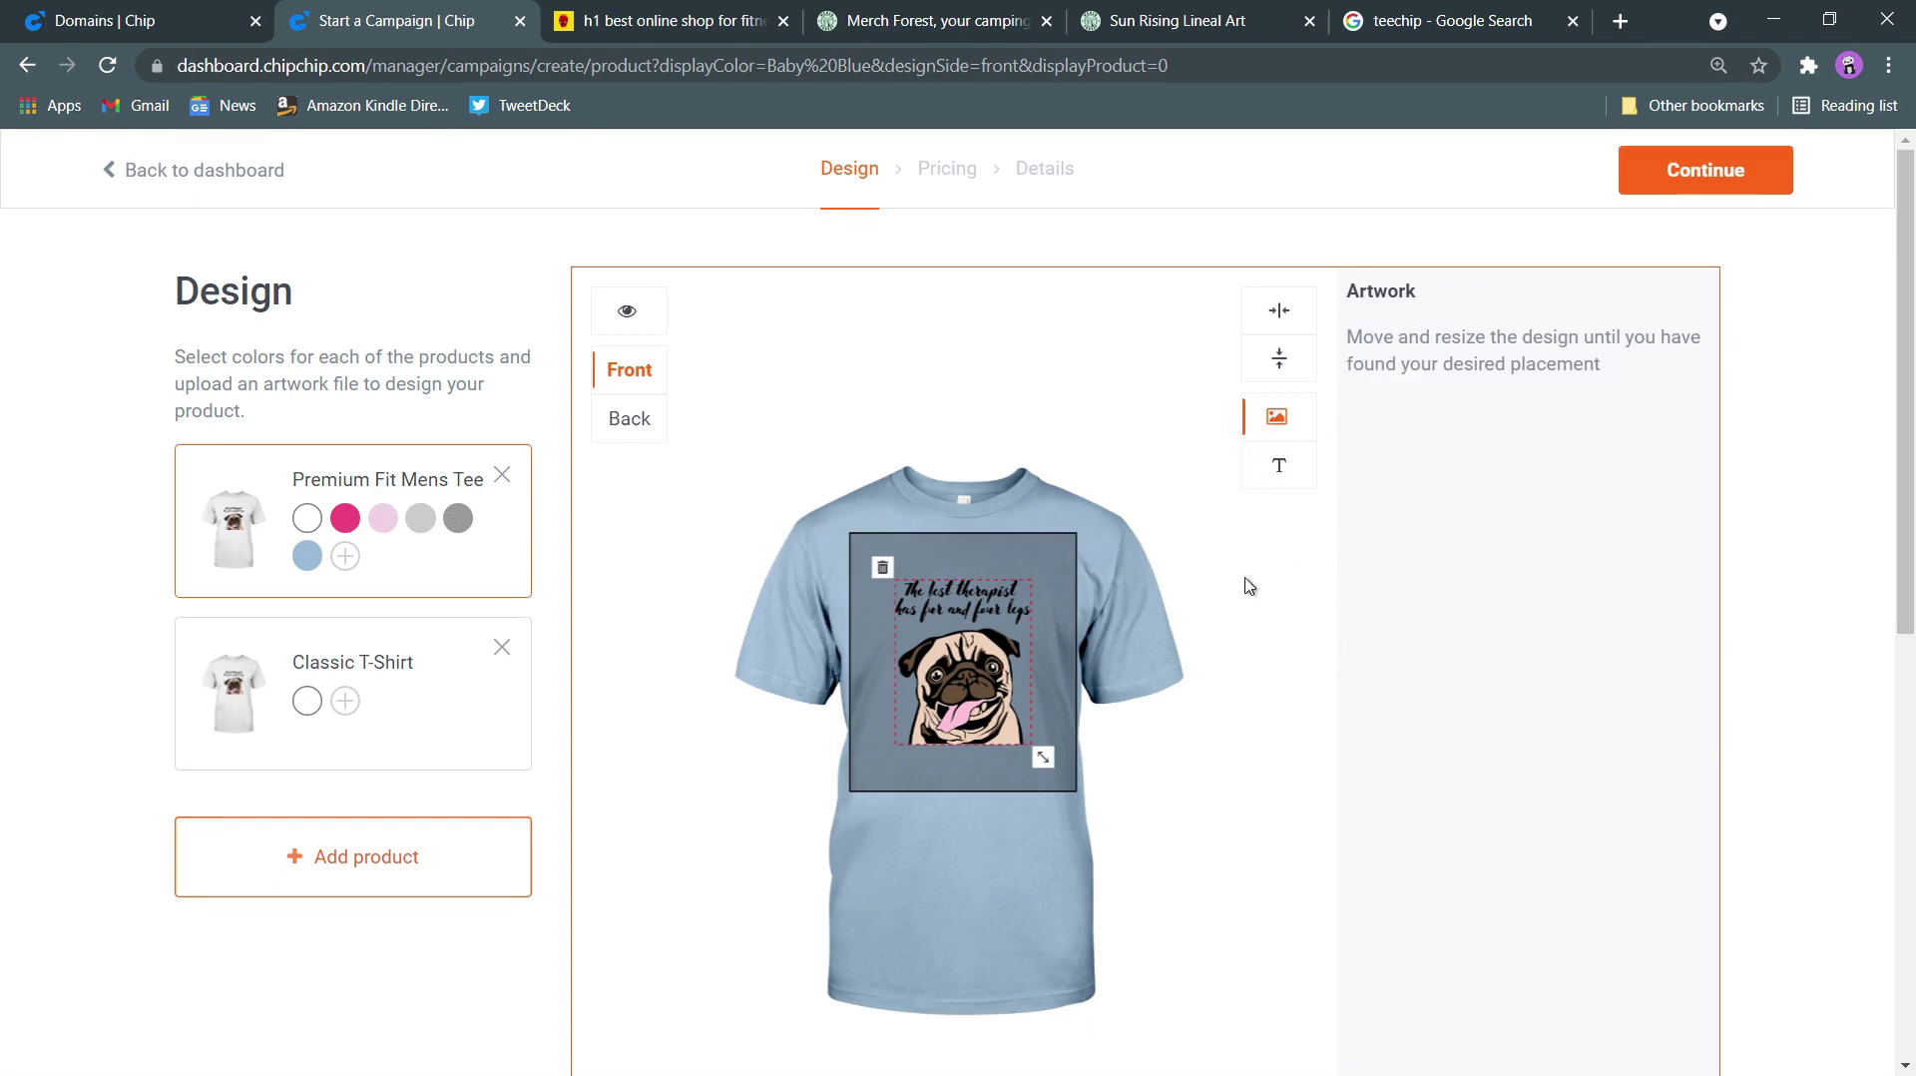
Look over the finished shirt design and its mockups, and continue to the campaign's pricing stage
scroll(1048, 664, "down", 4)
scroll(1048, 663, "down", 4)
scroll(1048, 664, "up", 8)
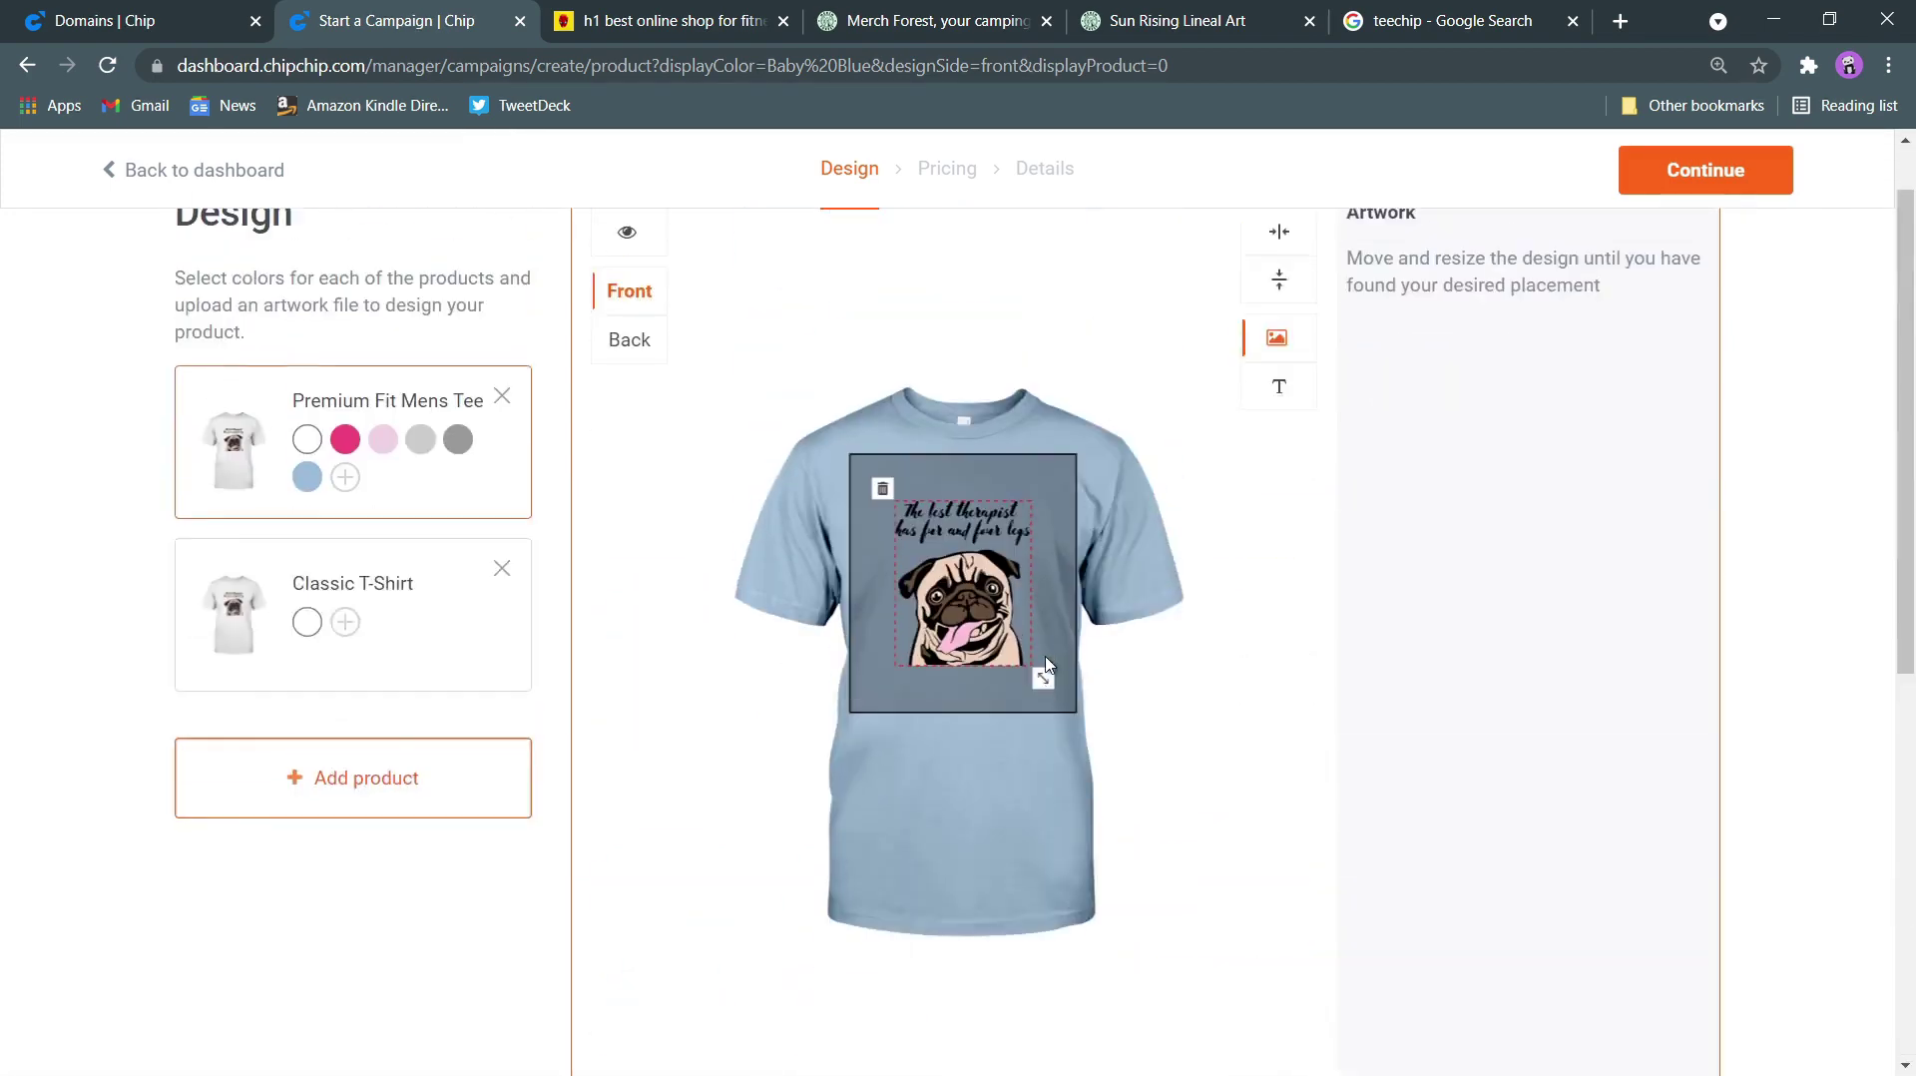
left_click(1670, 176)
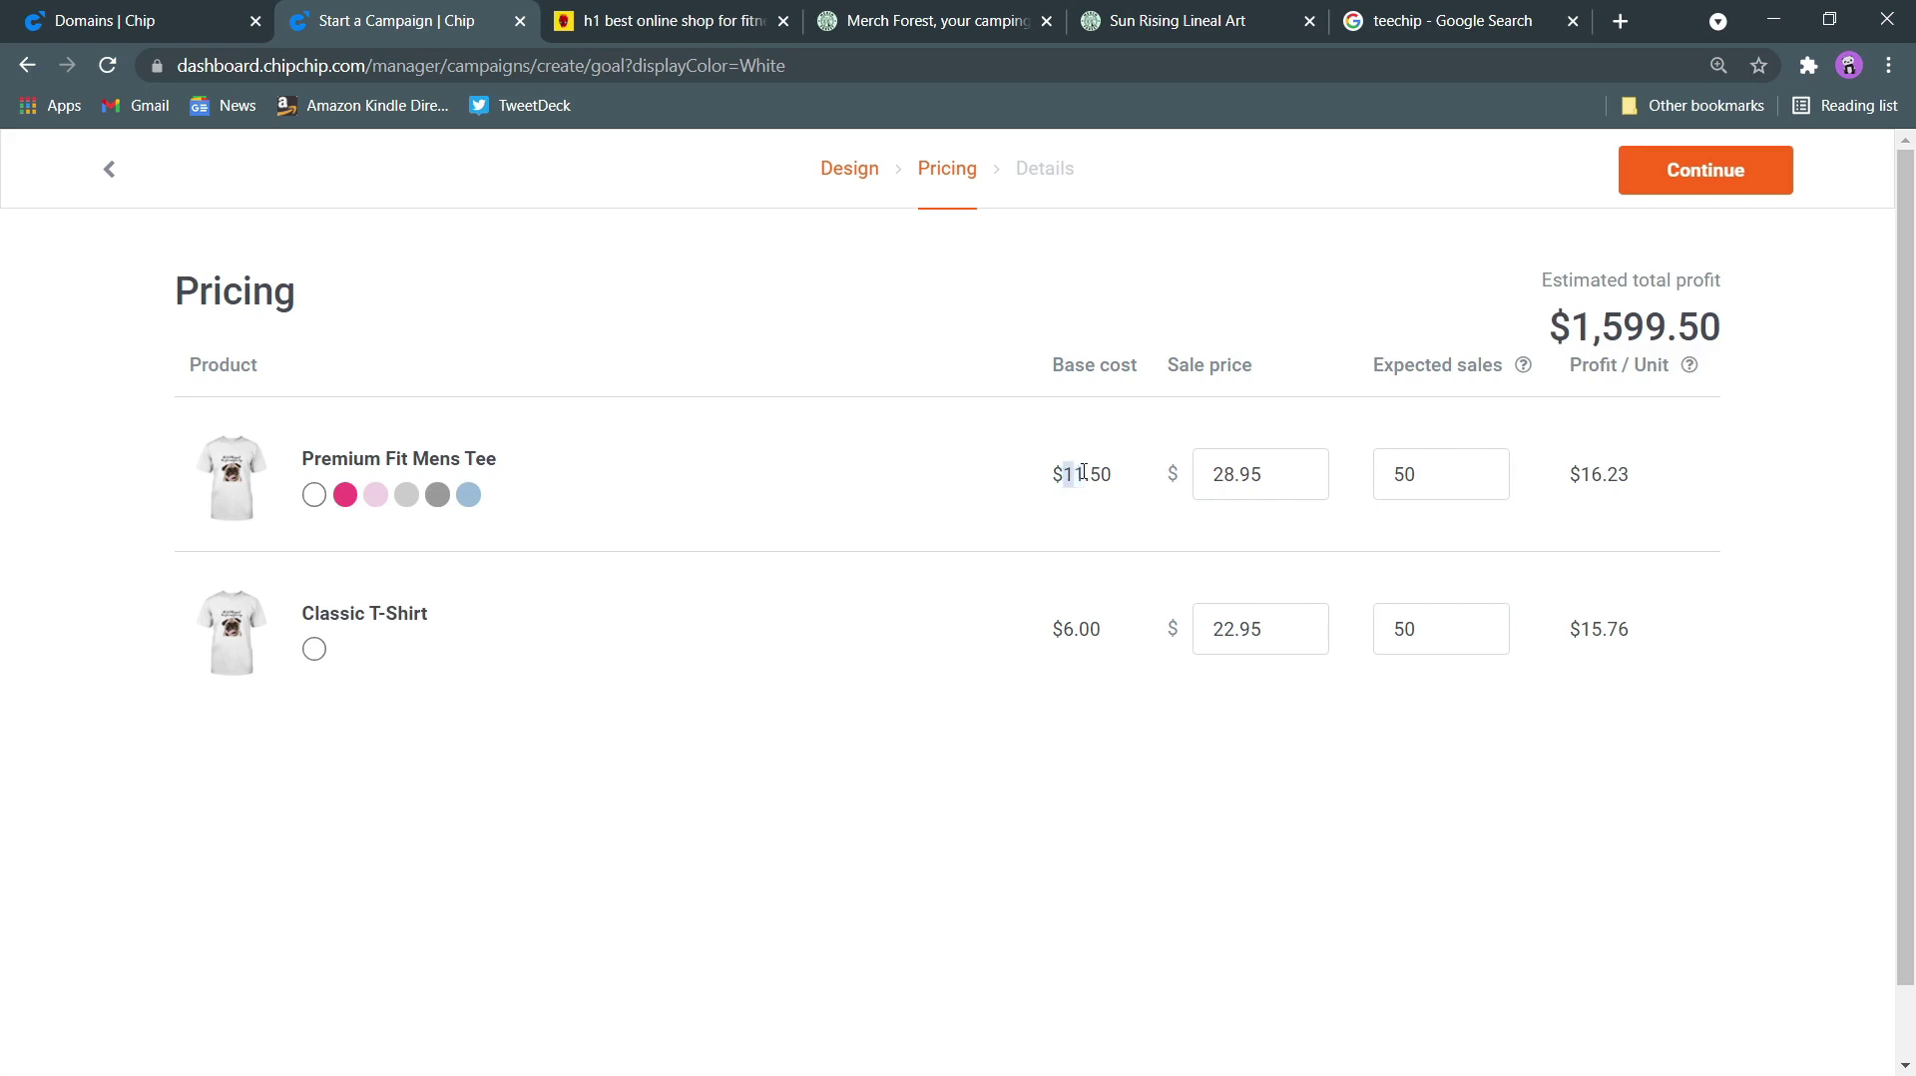
Set the Premium Fit Mens Tee's sale price to $20.95 and check both shirts' profit per unit
left_click_drag(1084, 472, 1116, 477)
left_click(1239, 474)
left_click_drag(1238, 474, 1222, 442)
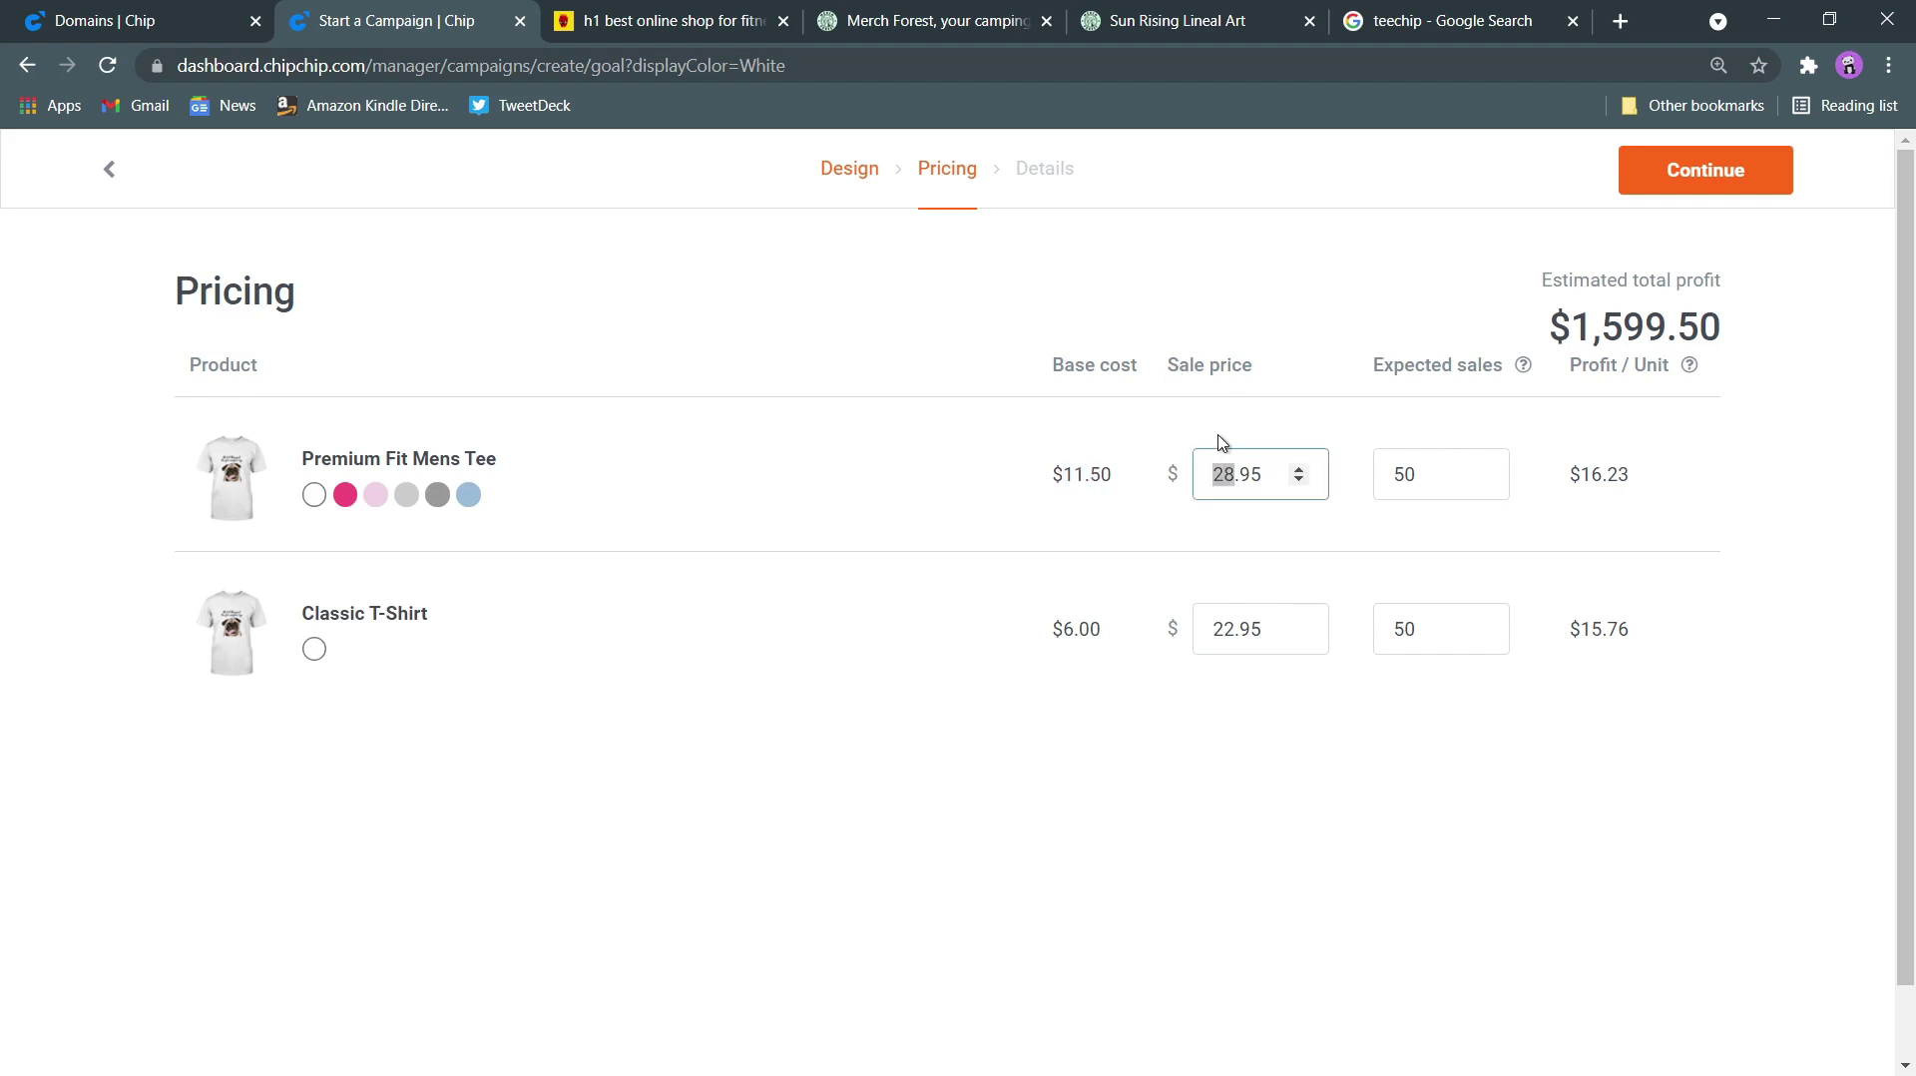
type("20")
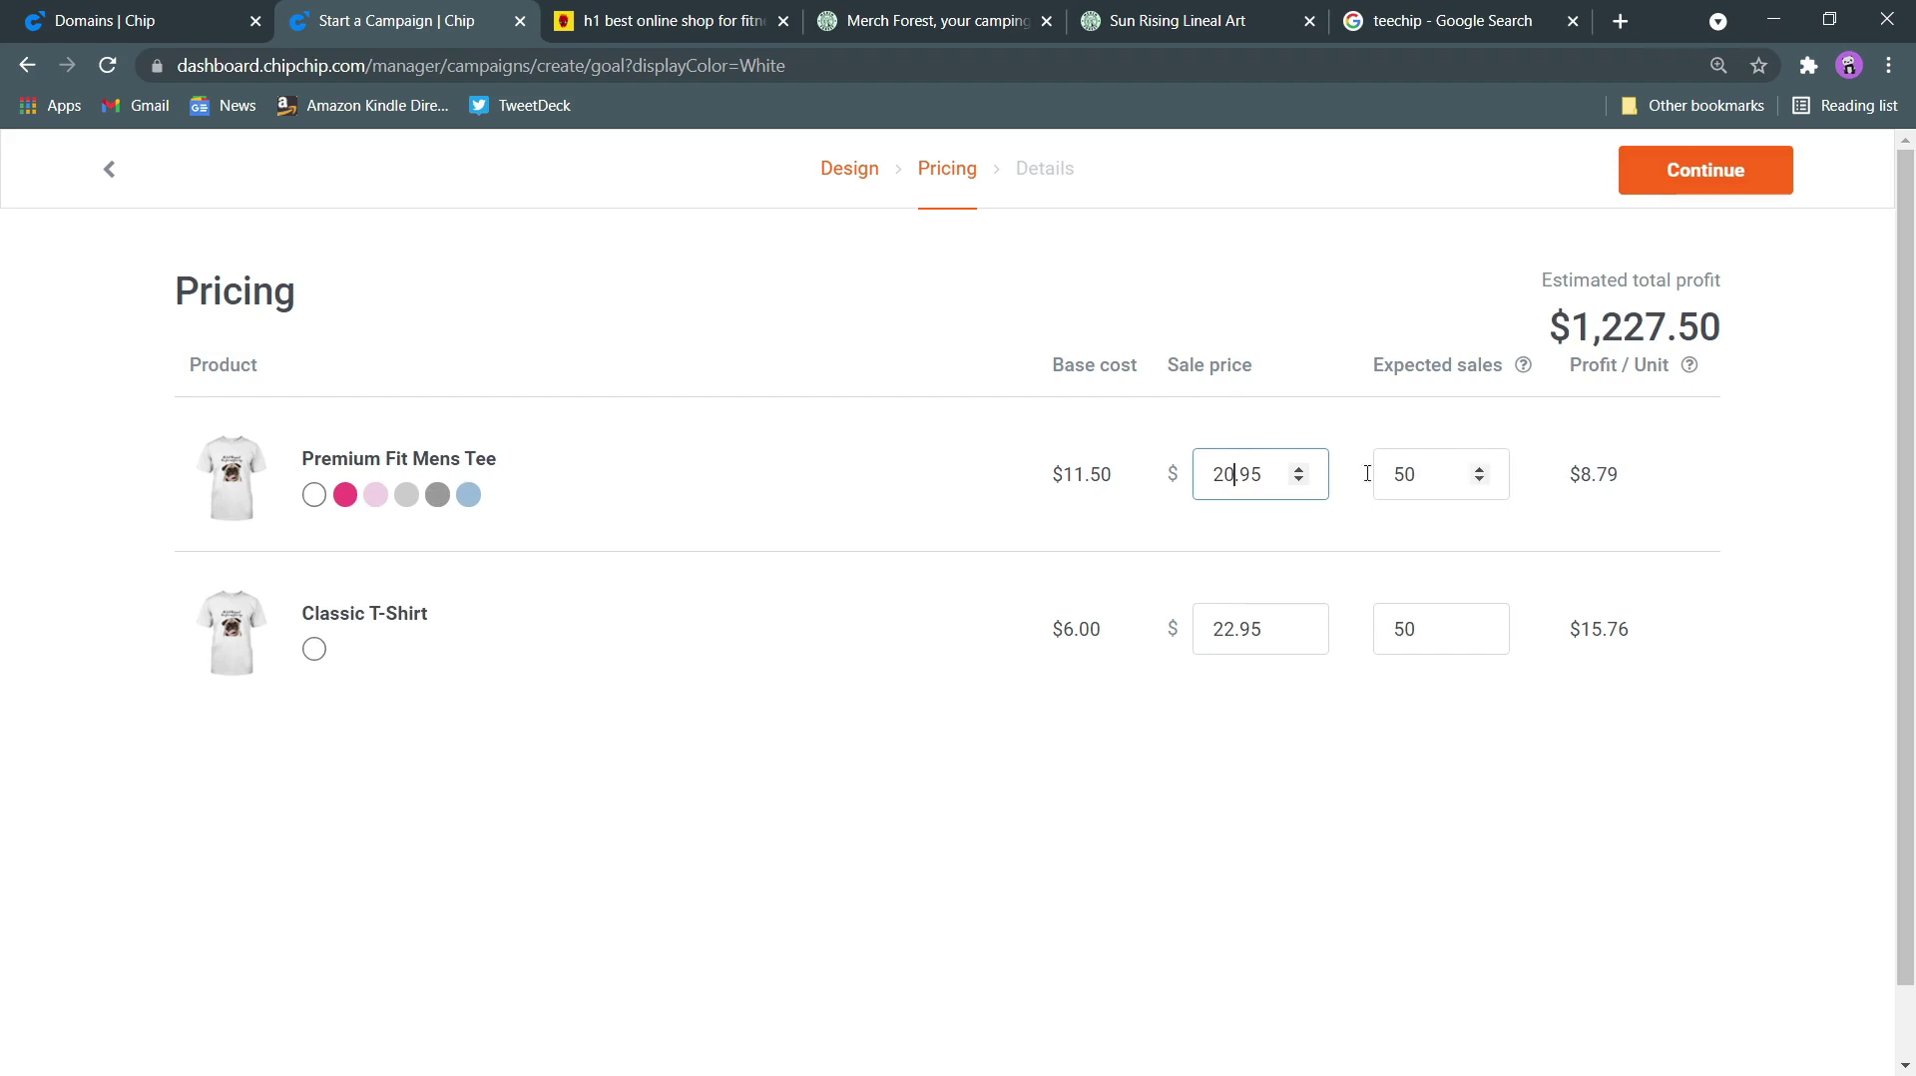
left_click_drag(1569, 475, 1651, 475)
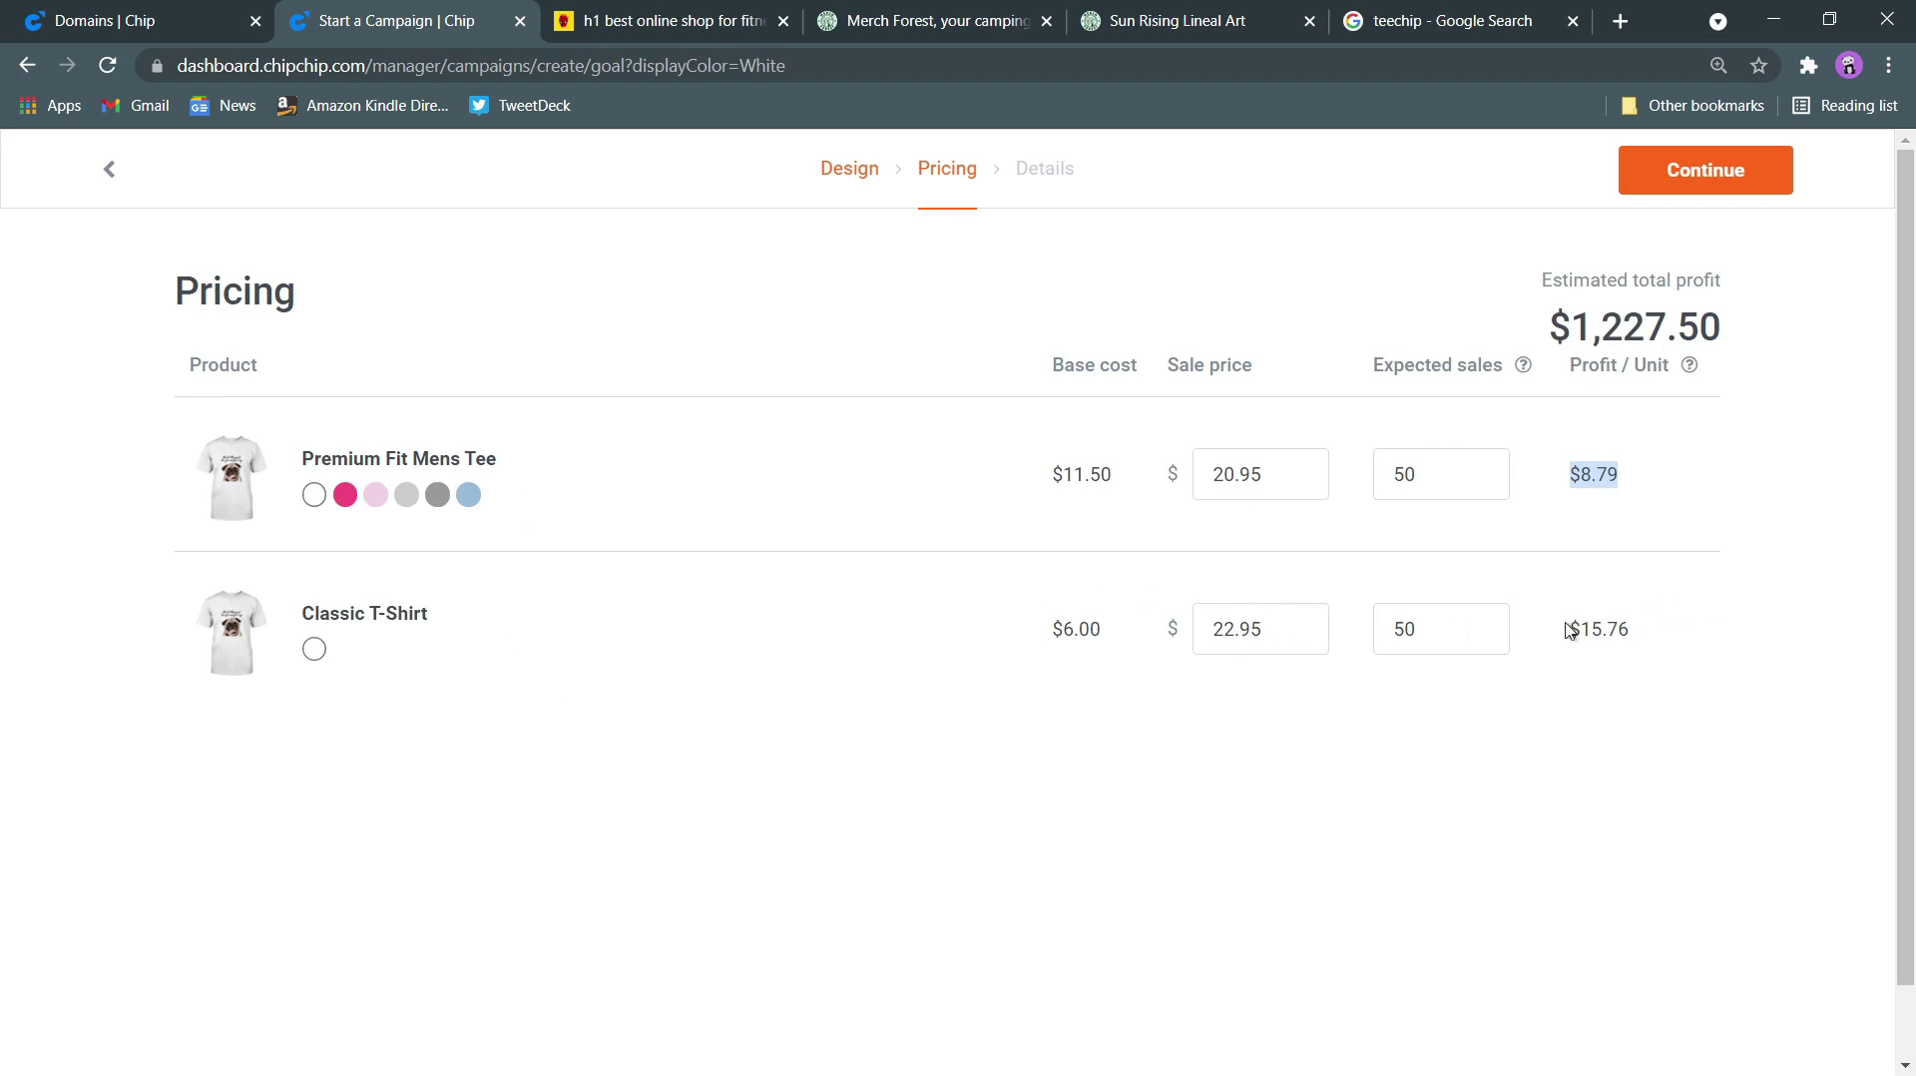
left_click_drag(1569, 628, 1639, 629)
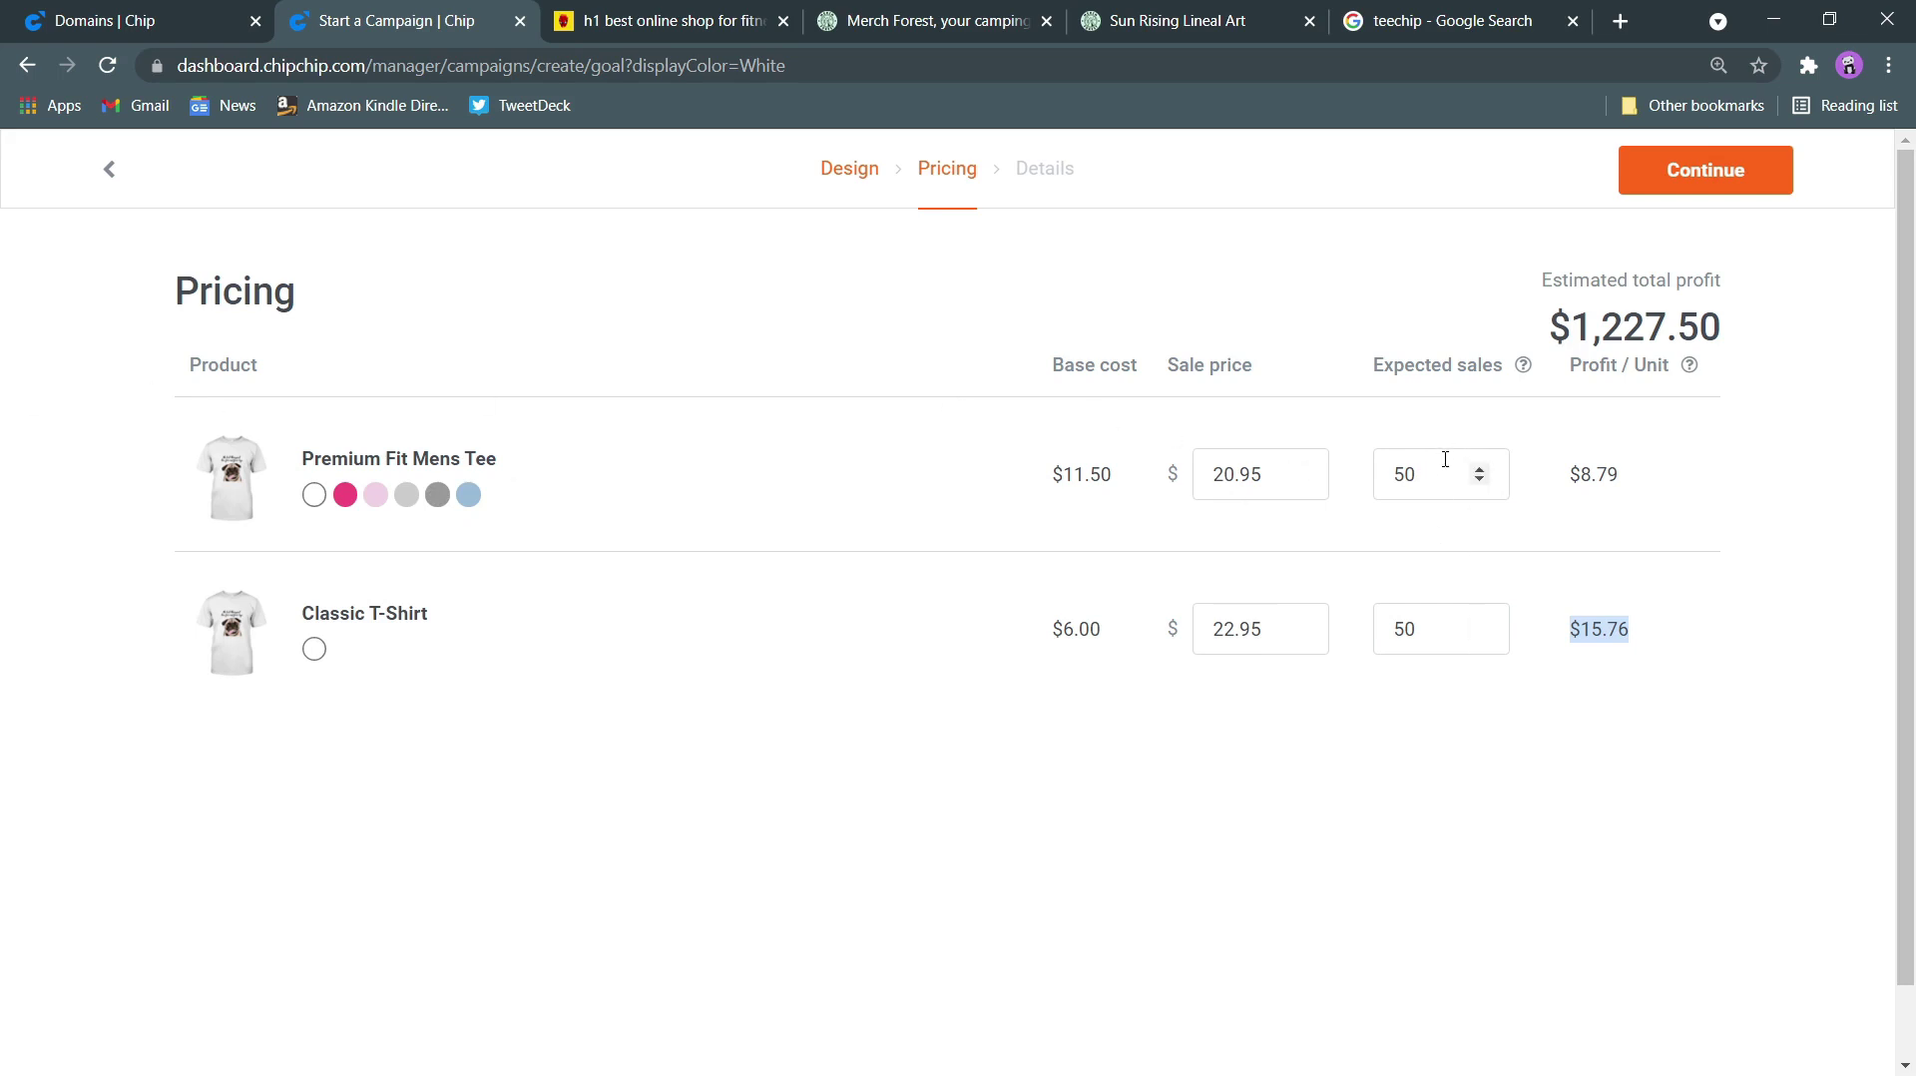
Lower the Premium Fit Mens Tee's expected sales to 47, check the estimated total profit, and continue to the campaign details
left_click(1481, 480)
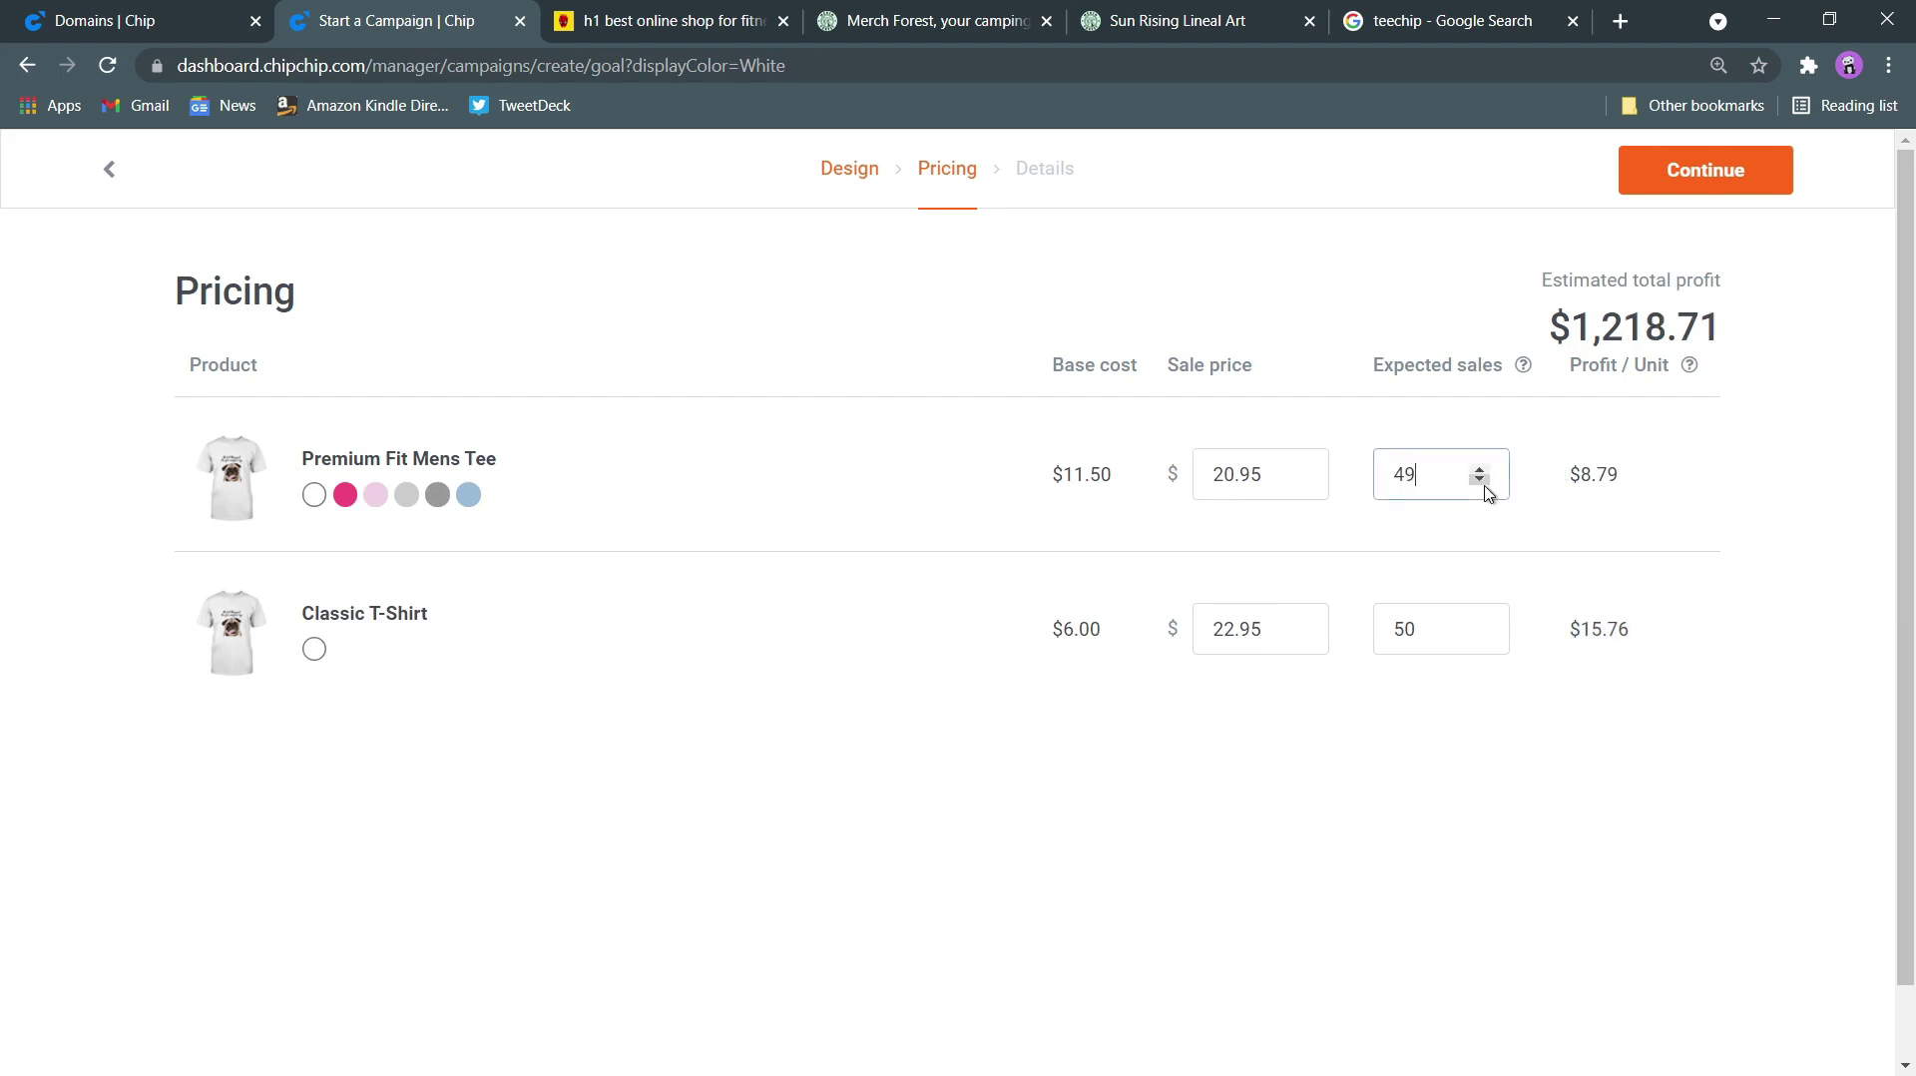
left_click(1481, 480)
left_click(1481, 480)
left_click_drag(1546, 328, 1756, 323)
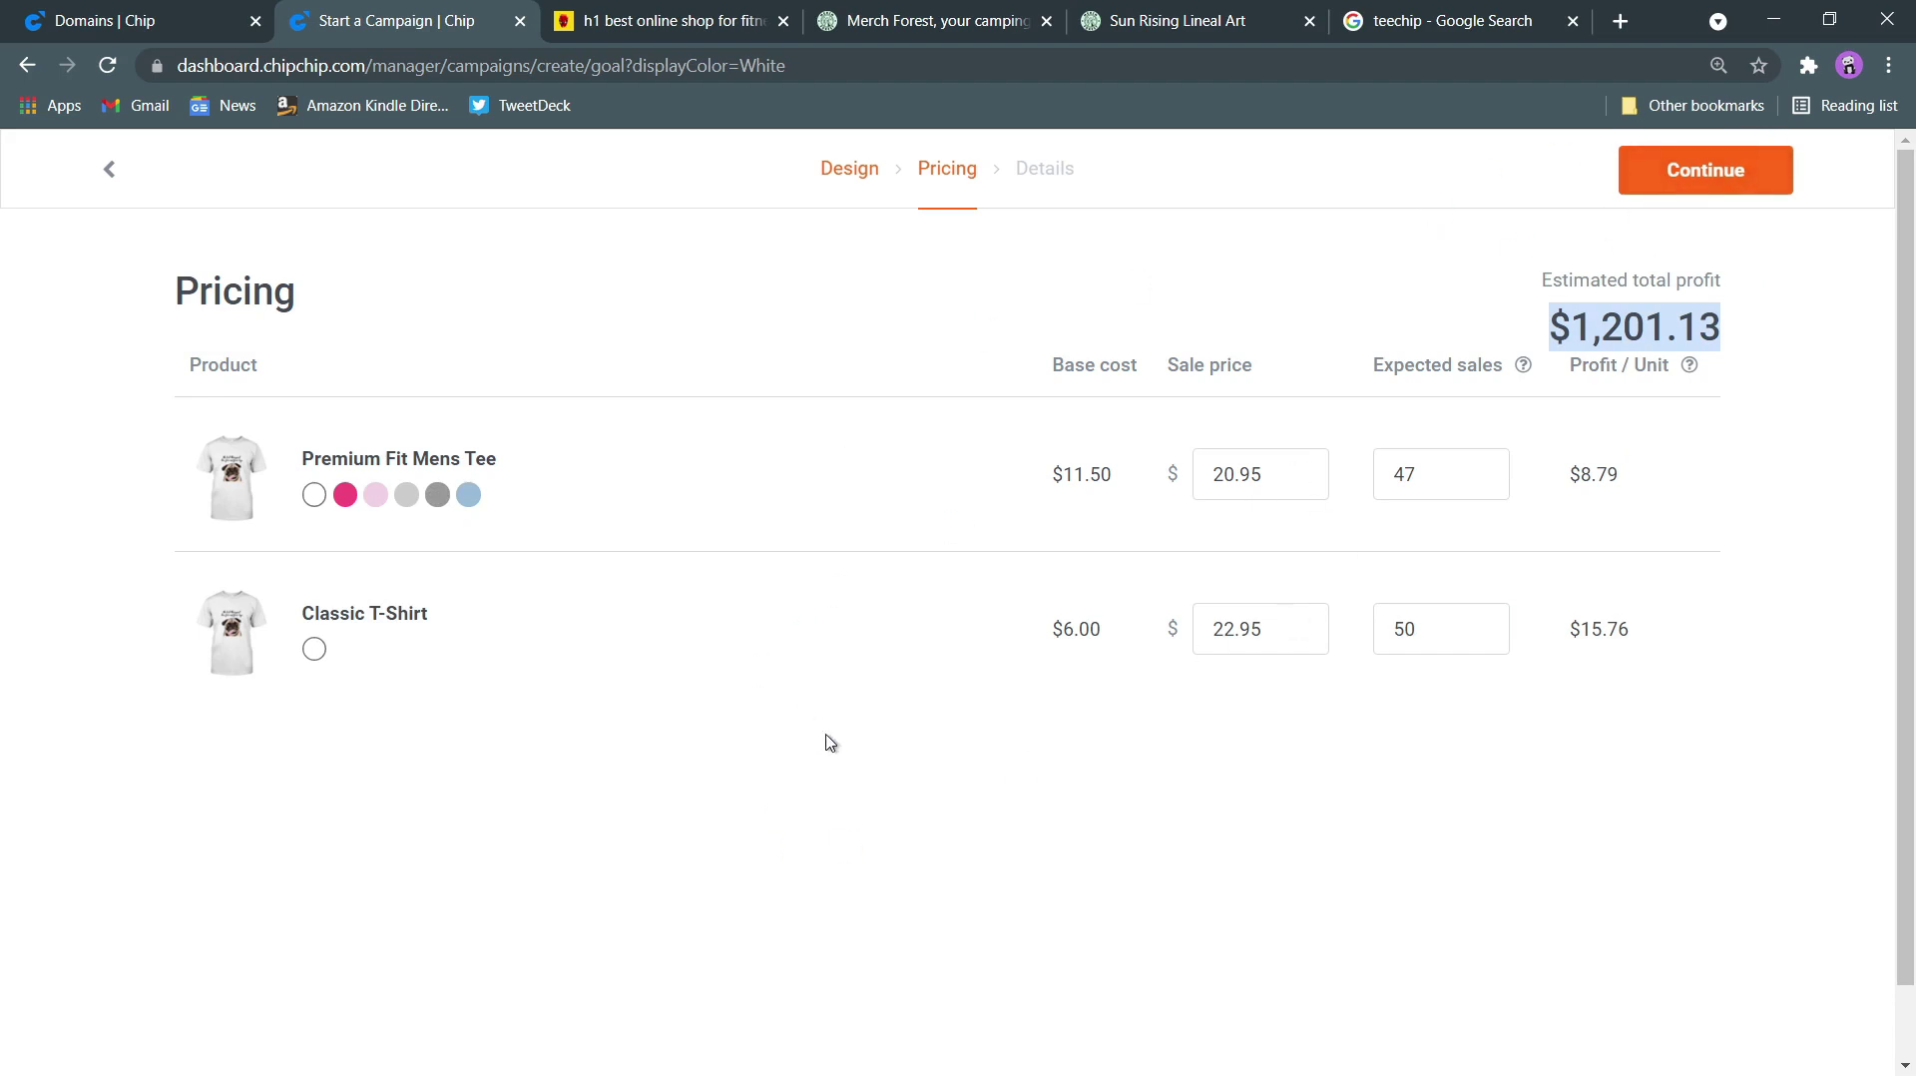
left_click(1696, 182)
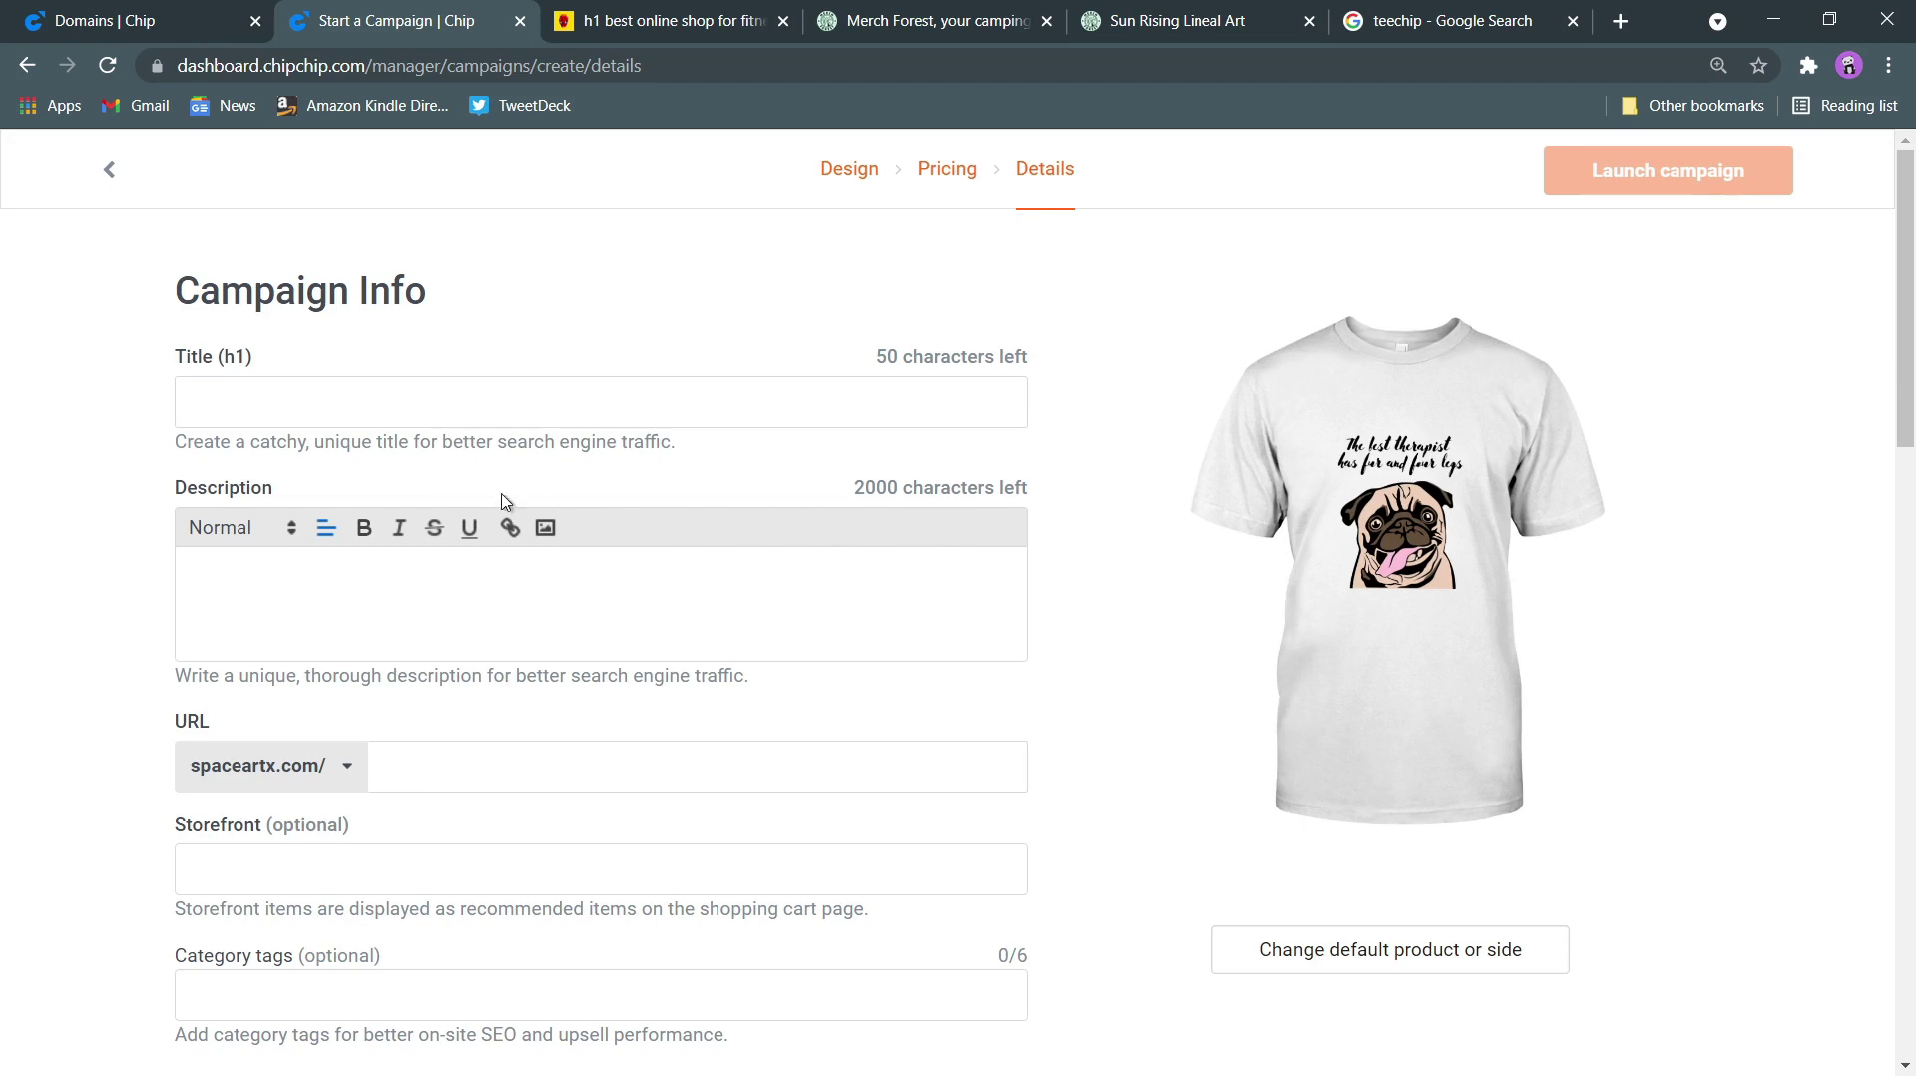
Title the campaign "funny dog" and enter the description "this is best design for dog lover"
left_click(281, 397)
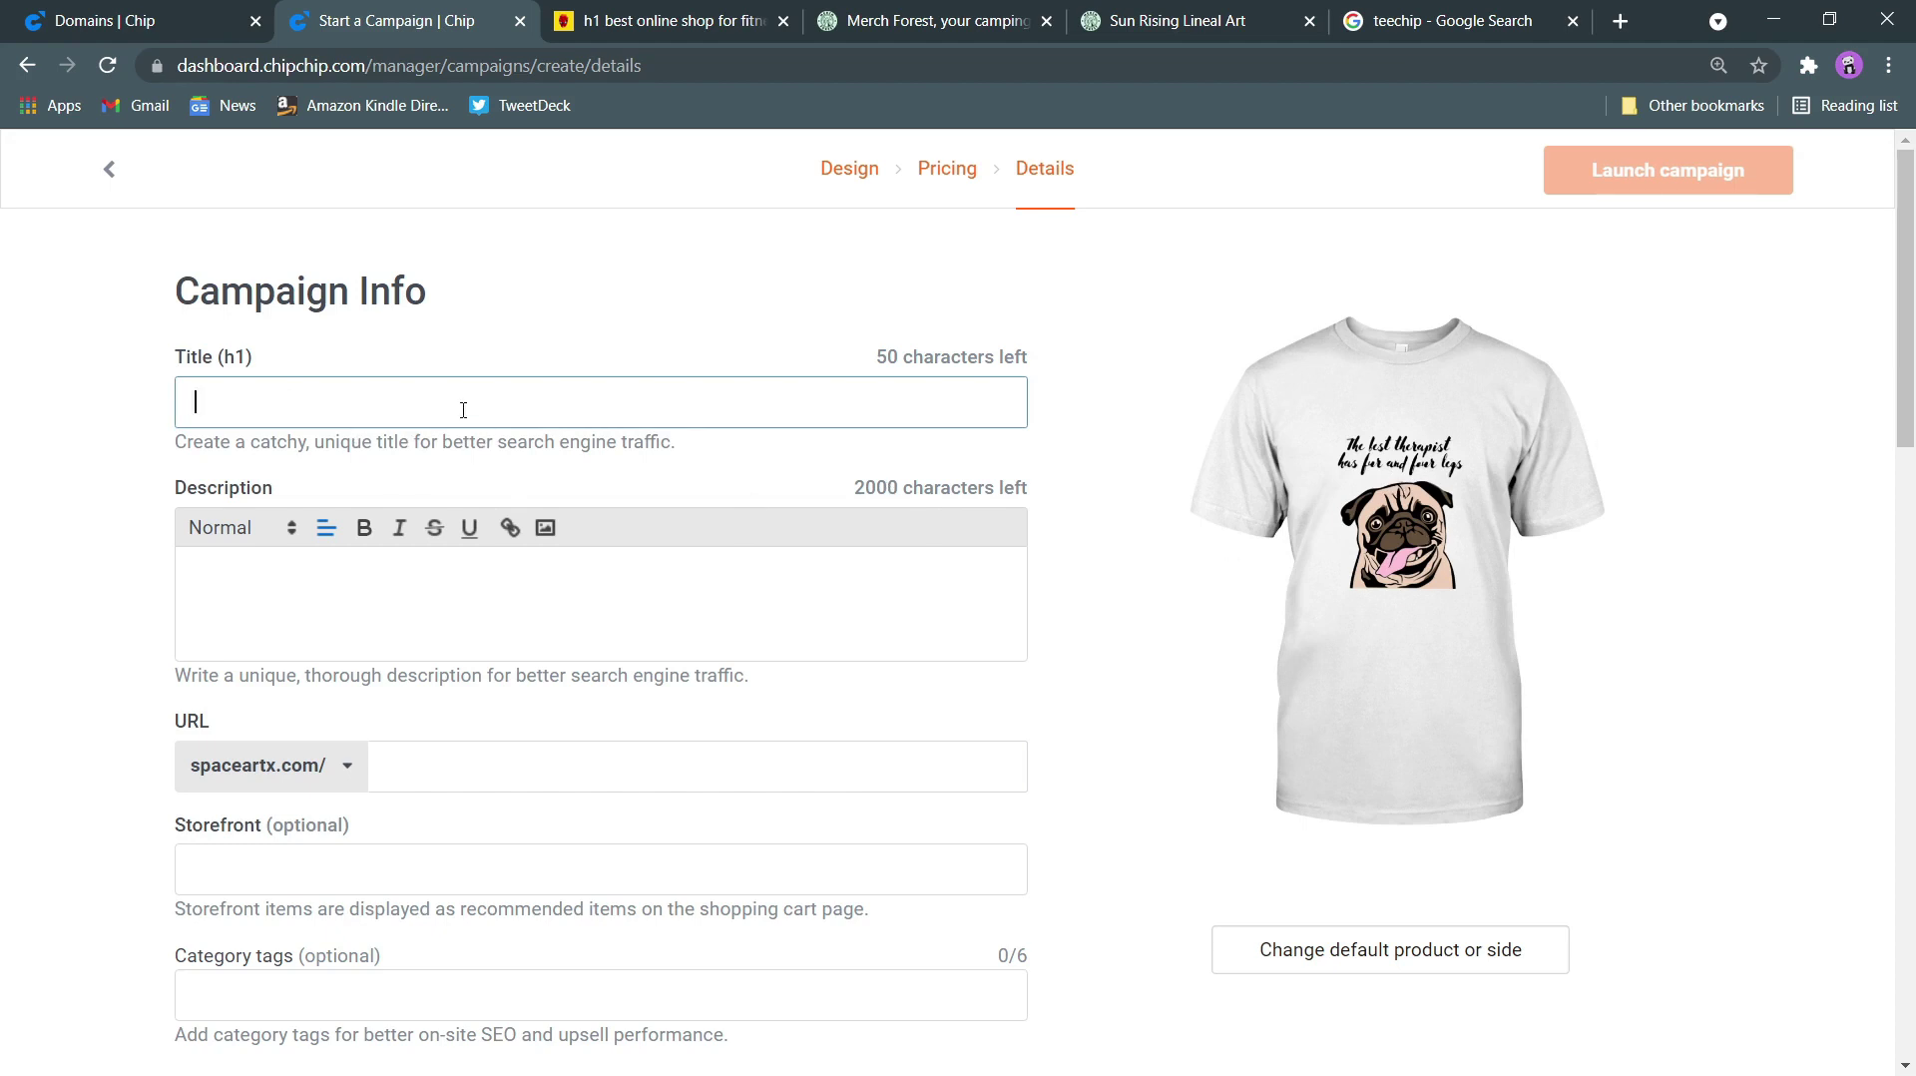
type("funny dog")
left_click(283, 597)
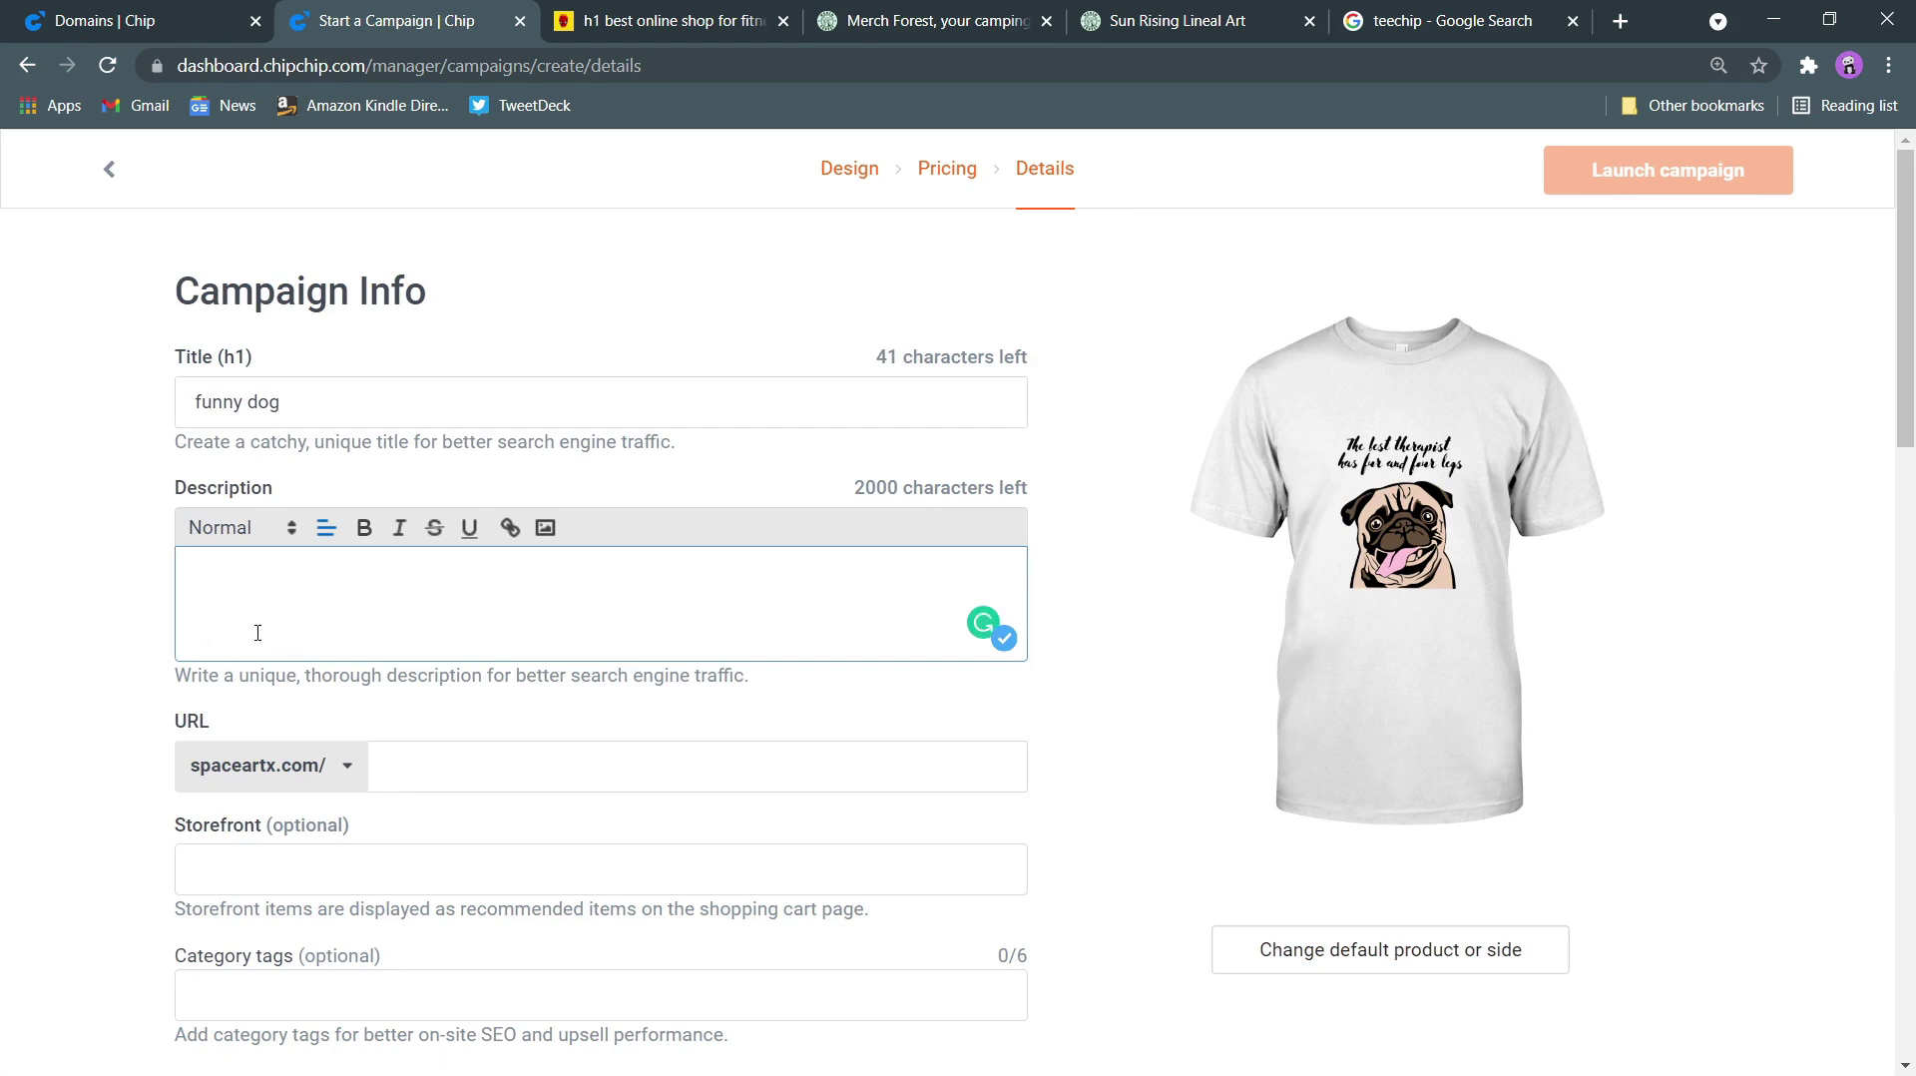
type("this is best design for dog lover")
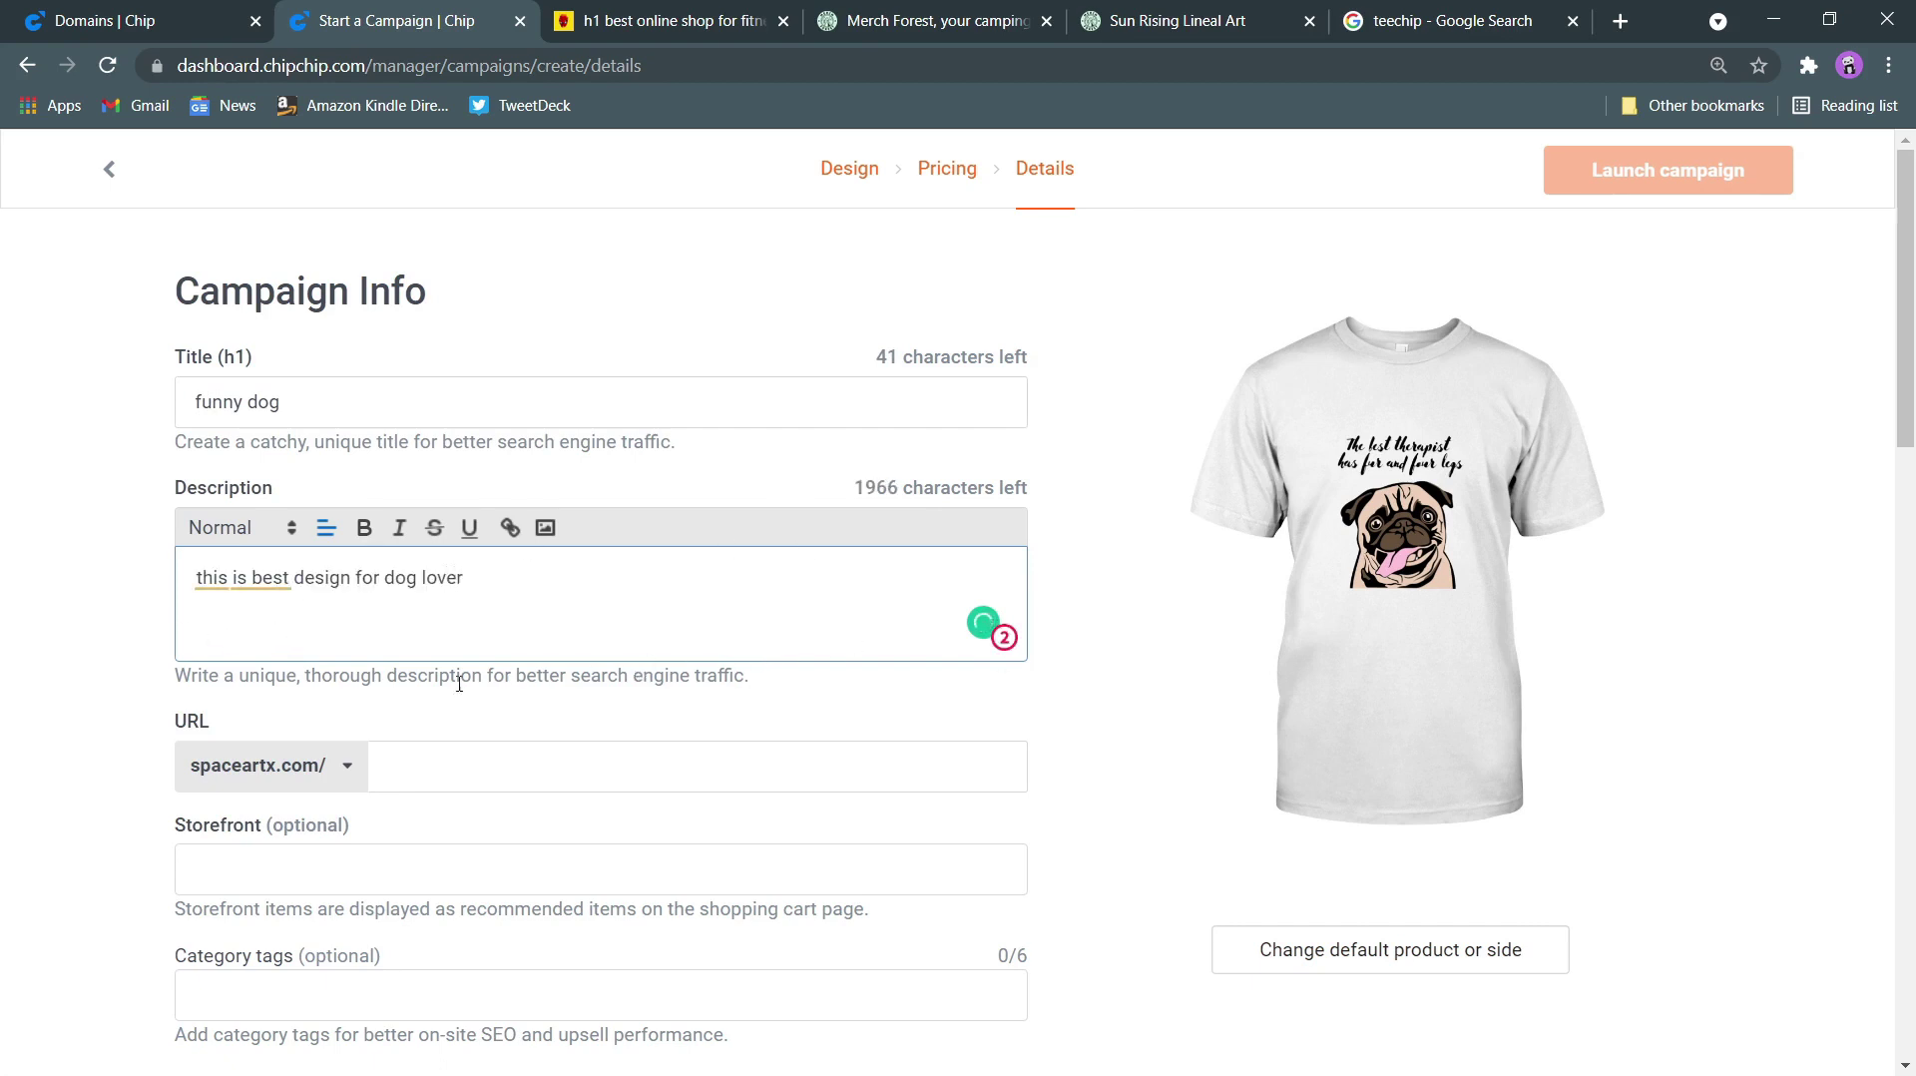
Apply the suggested grammar corrections so the description reads "This is the best design for the dog lover"
left_click(225, 574)
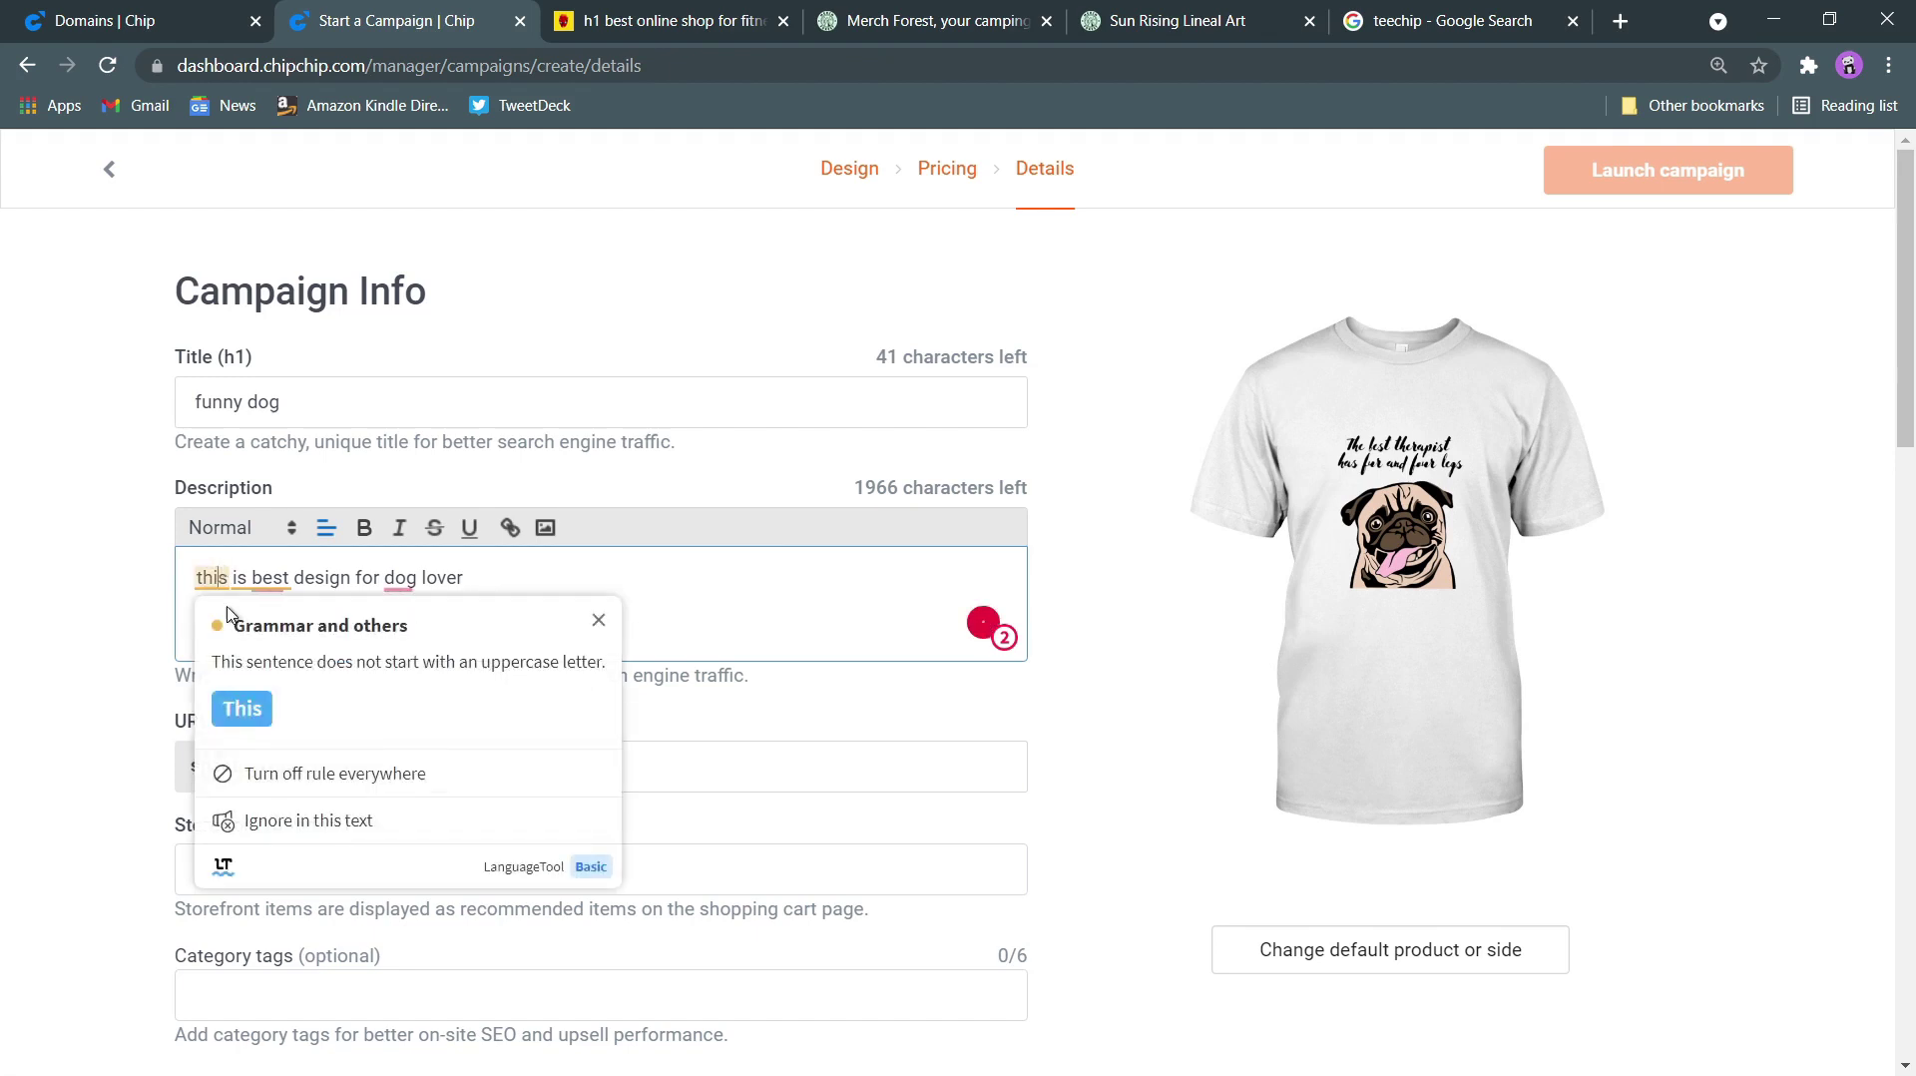
left_click(224, 708)
left_click(269, 584)
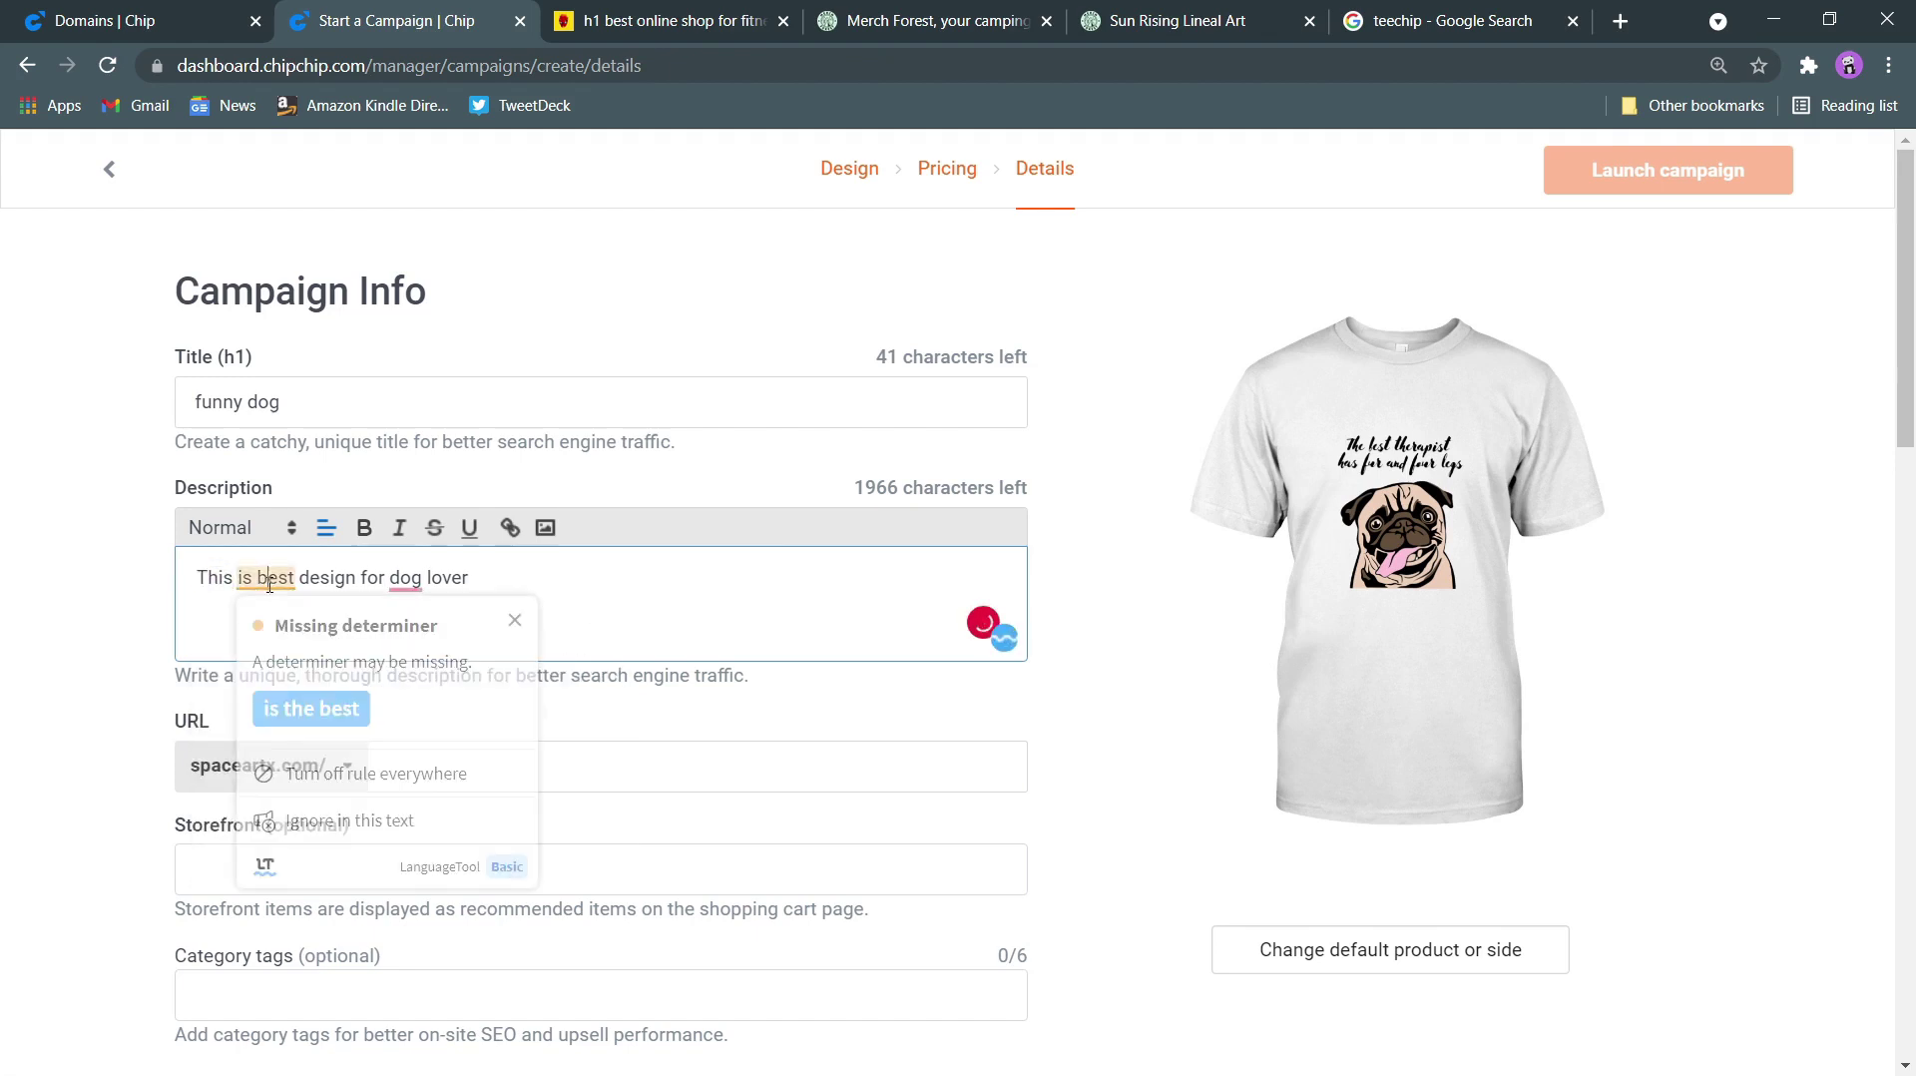
left_click(312, 709)
left_click(449, 578)
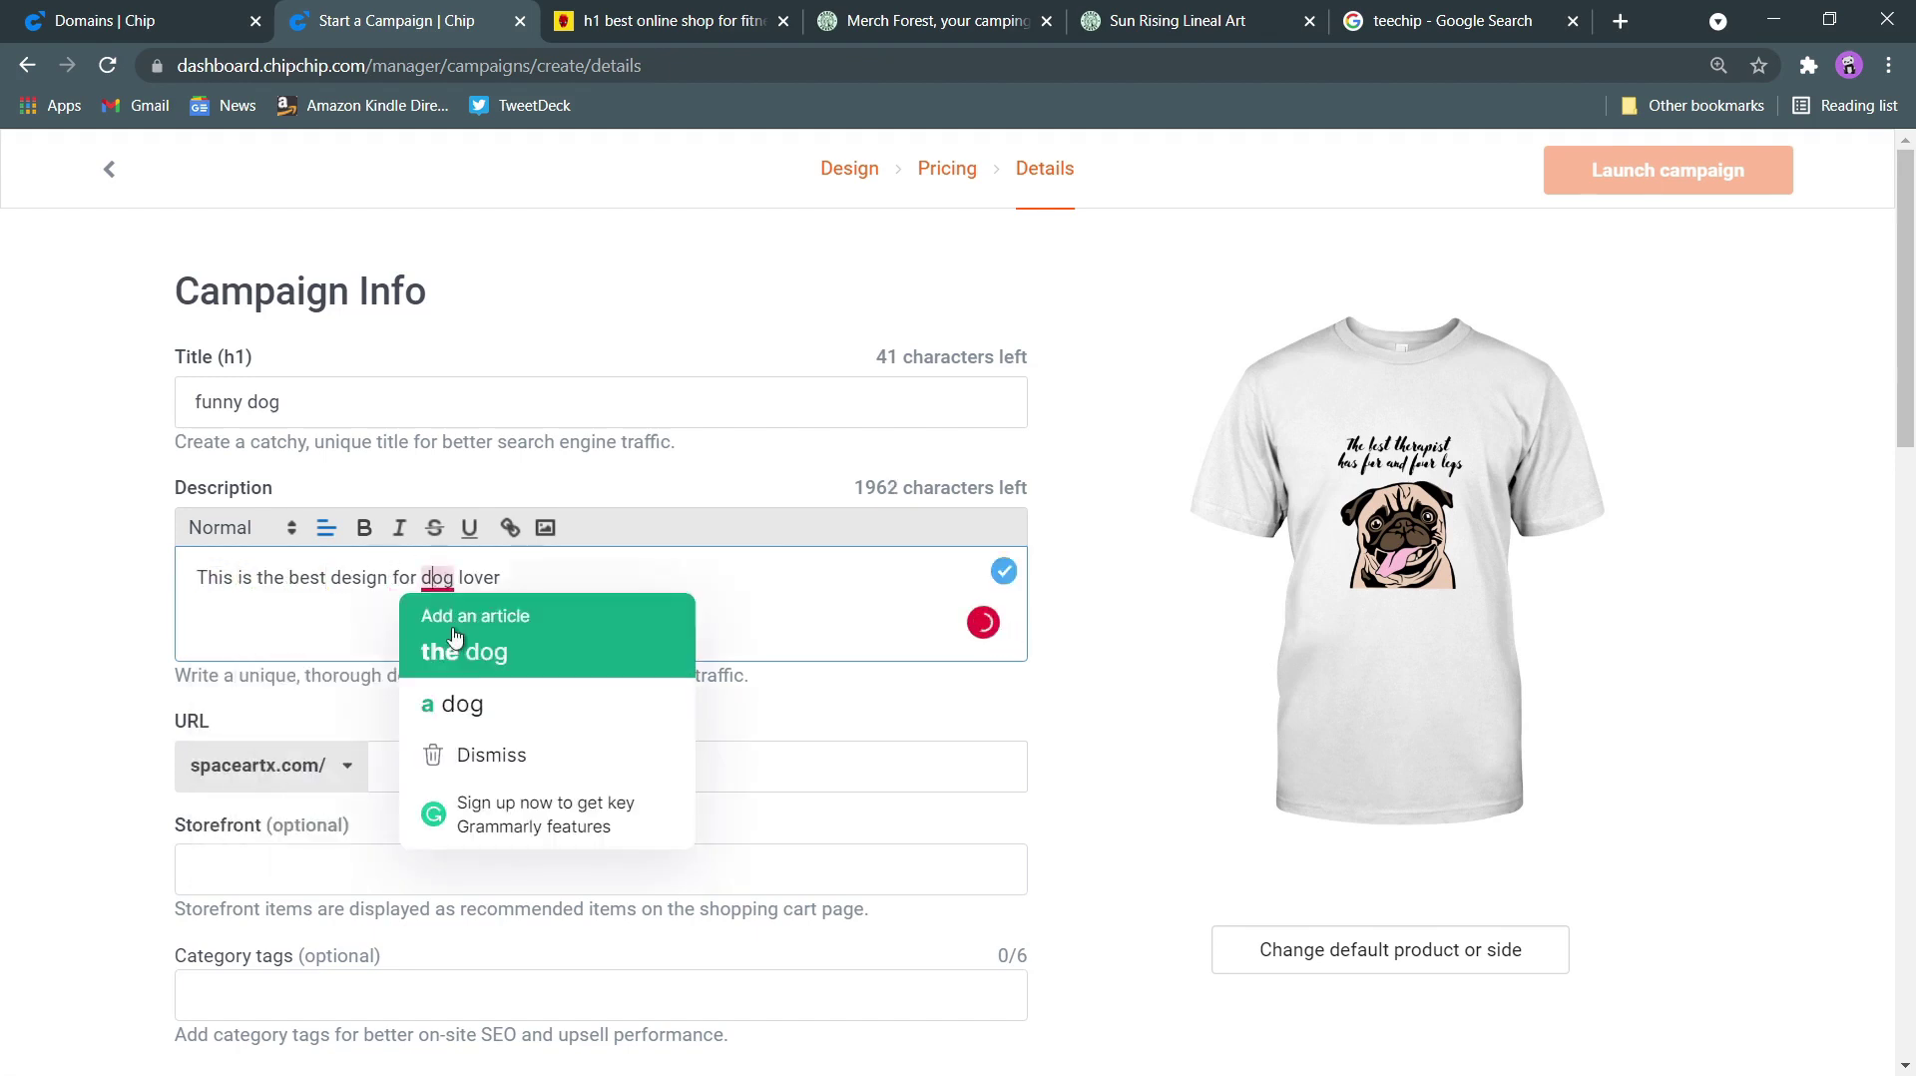
left_click(489, 649)
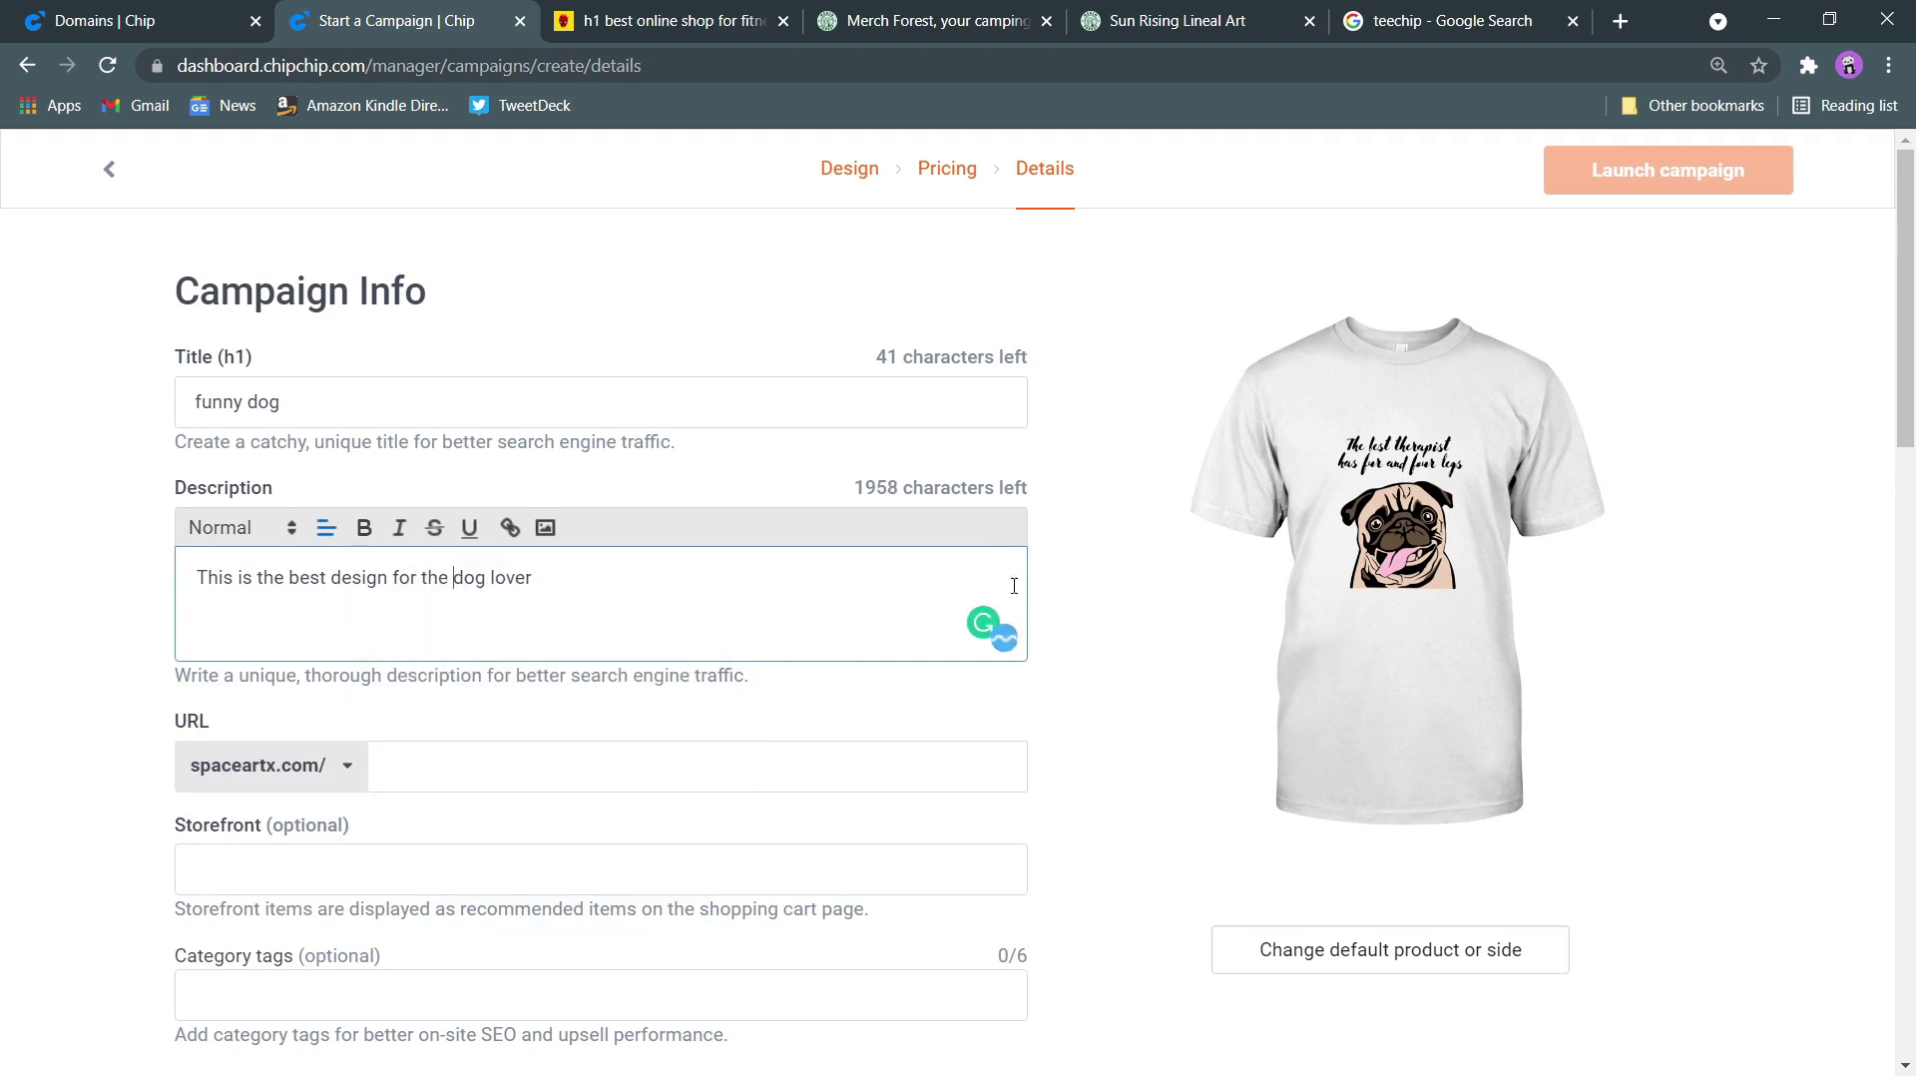
Enter "funny-dog" as the campaign's URL on the spaceartx.com domain
left_click(483, 769)
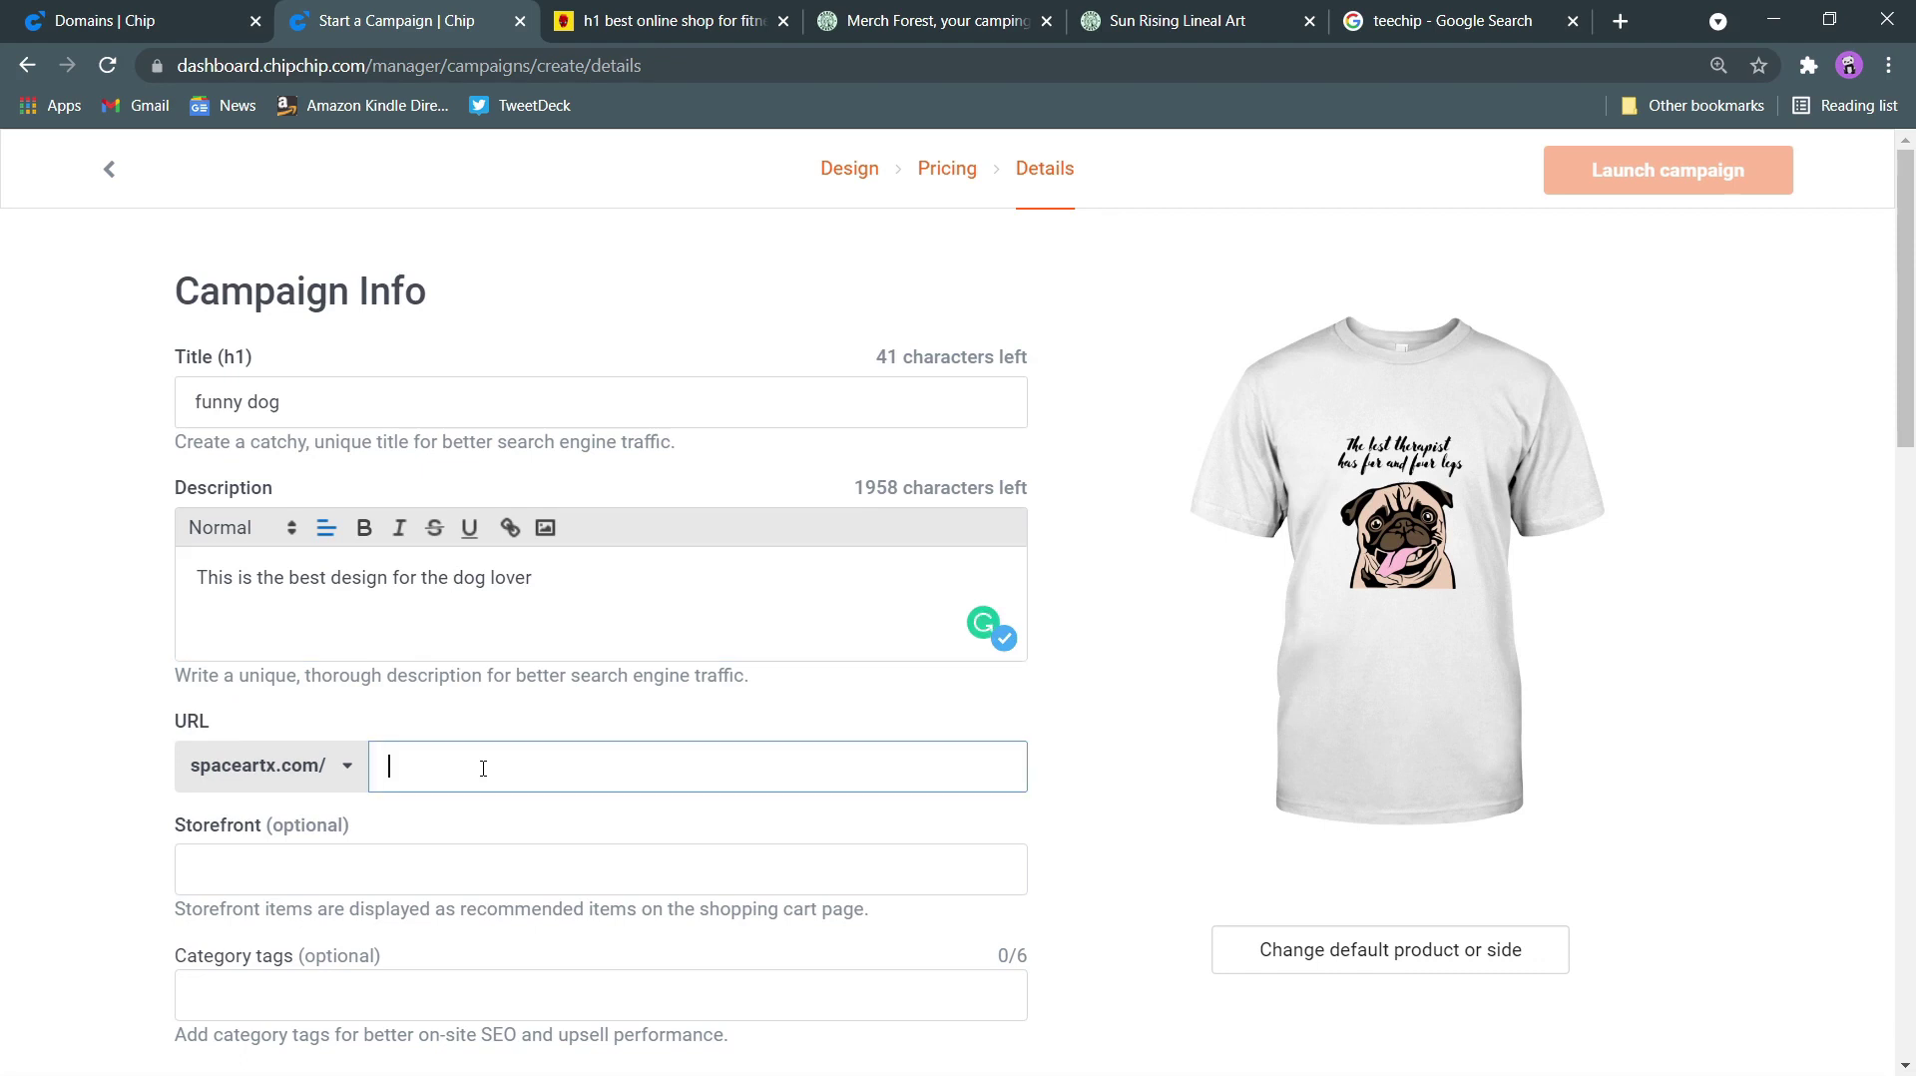
type("f")
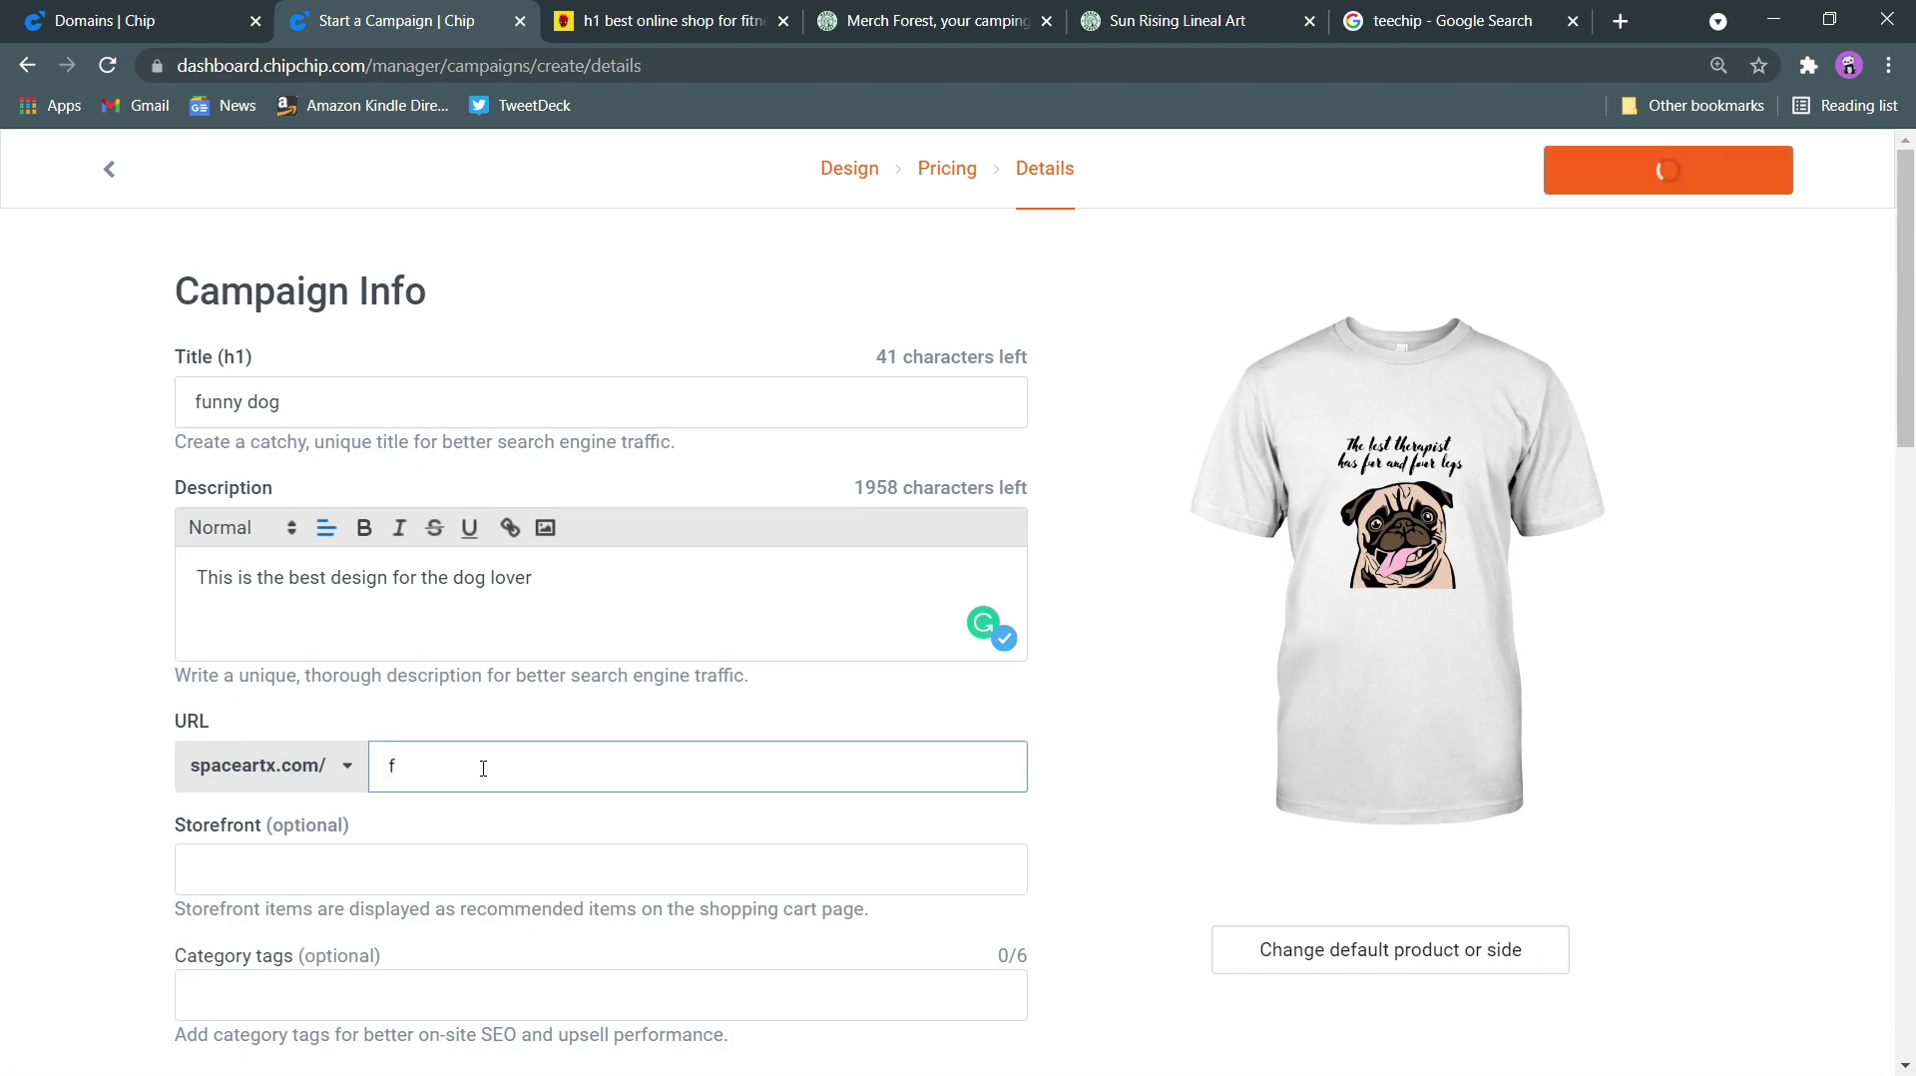
type("u")
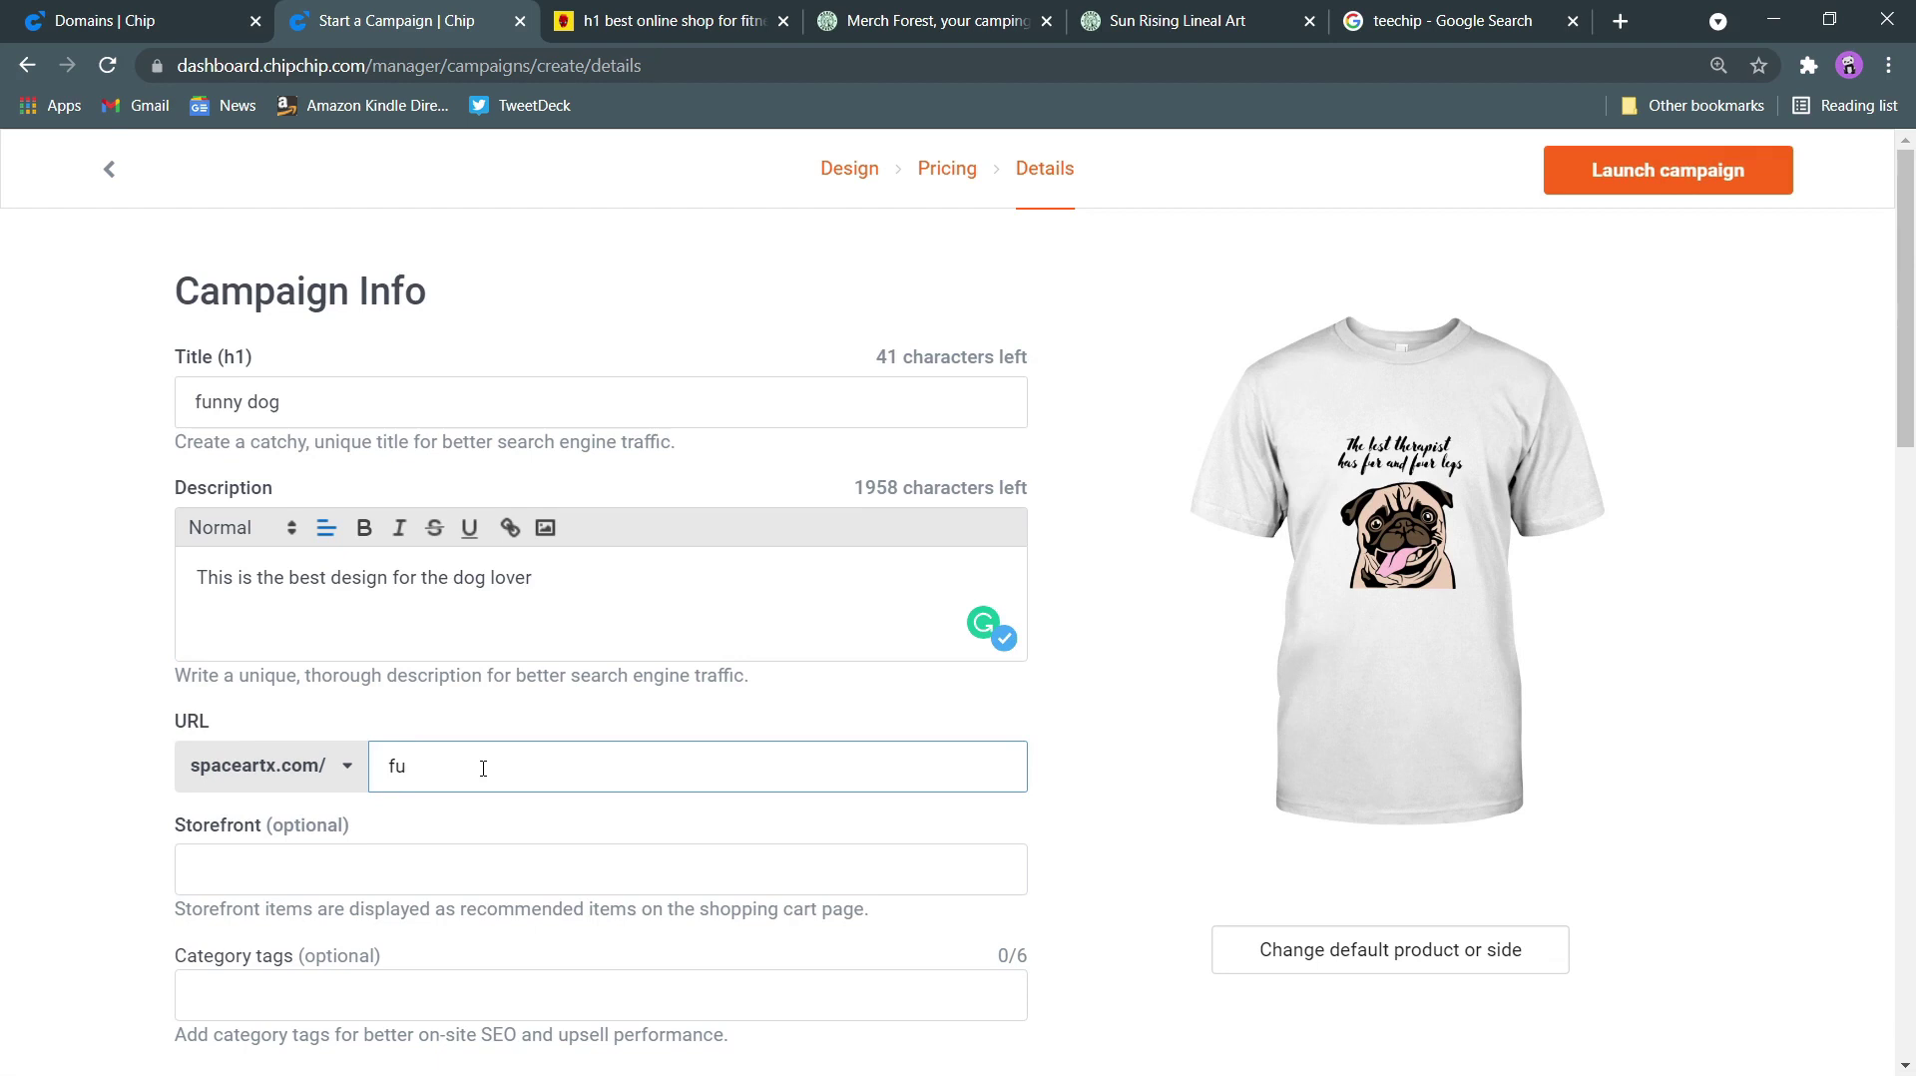
type("nny")
type("-")
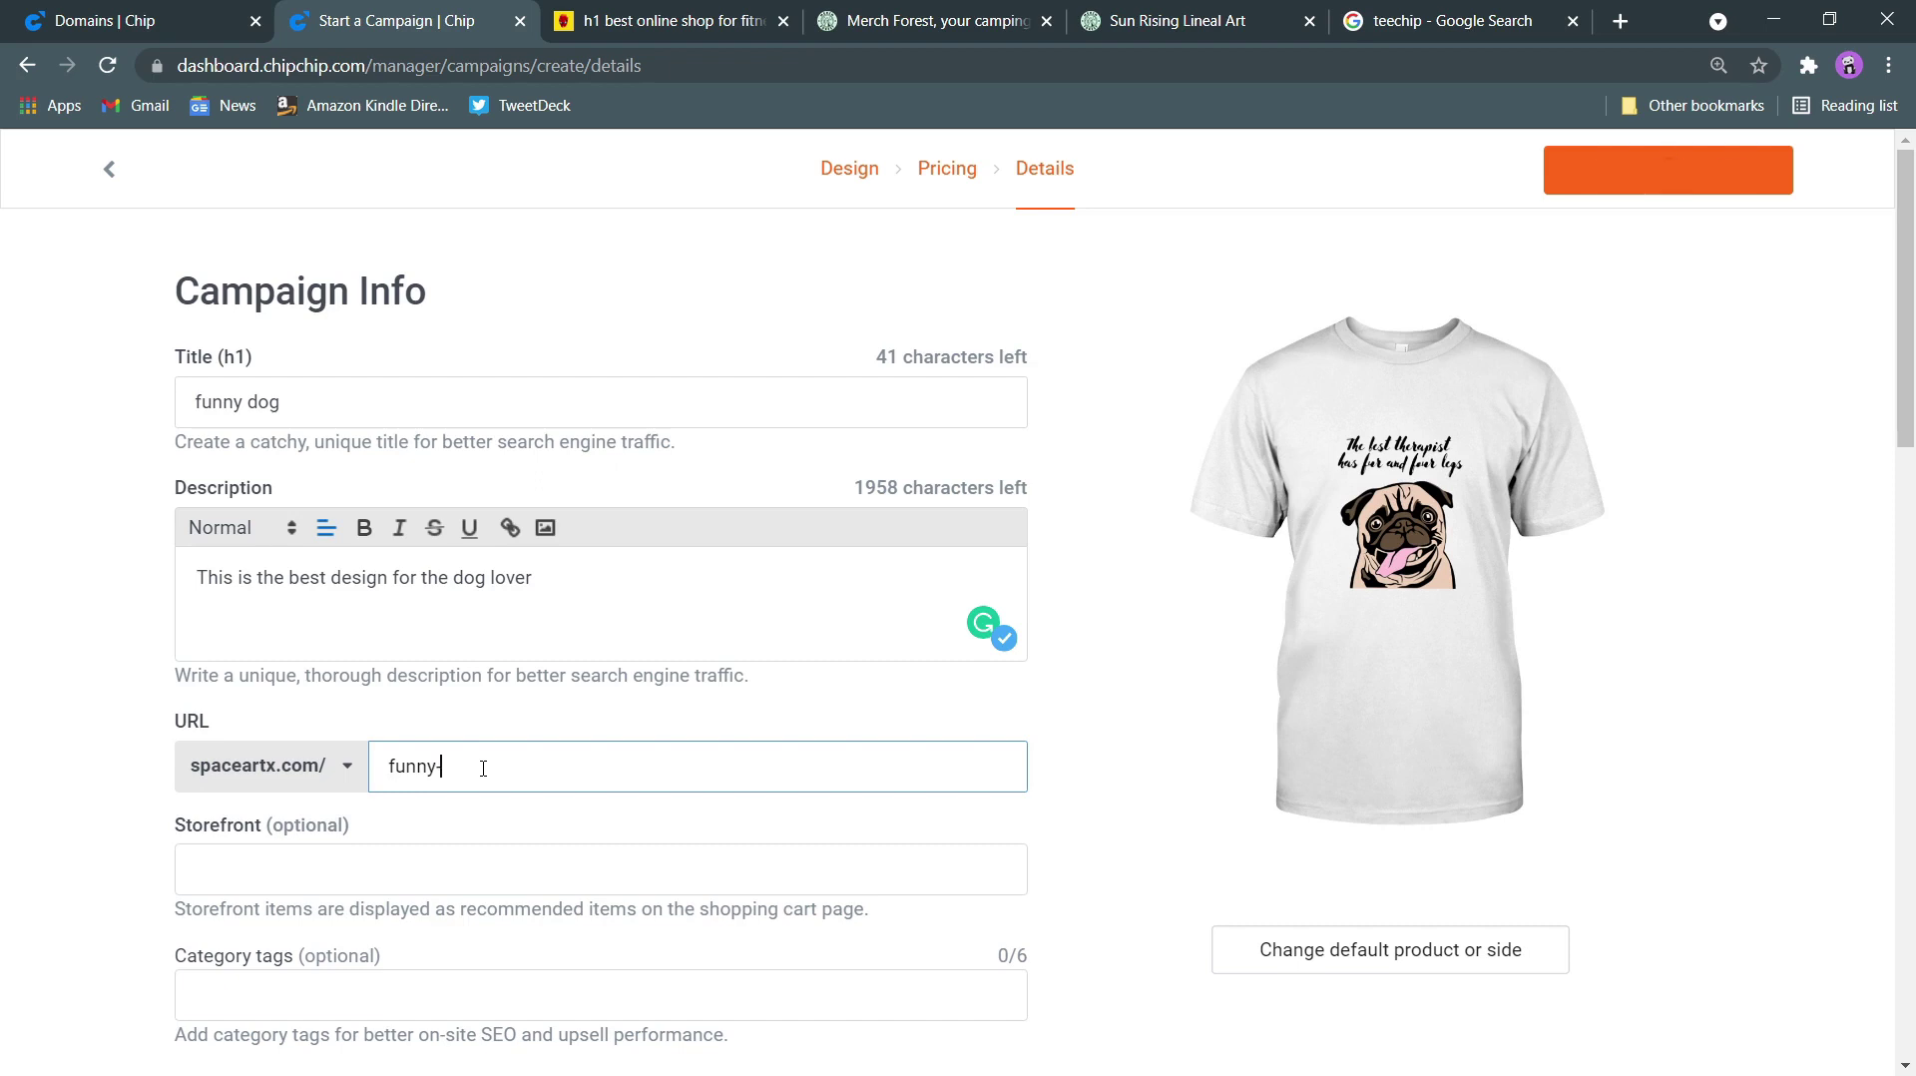
type("dog")
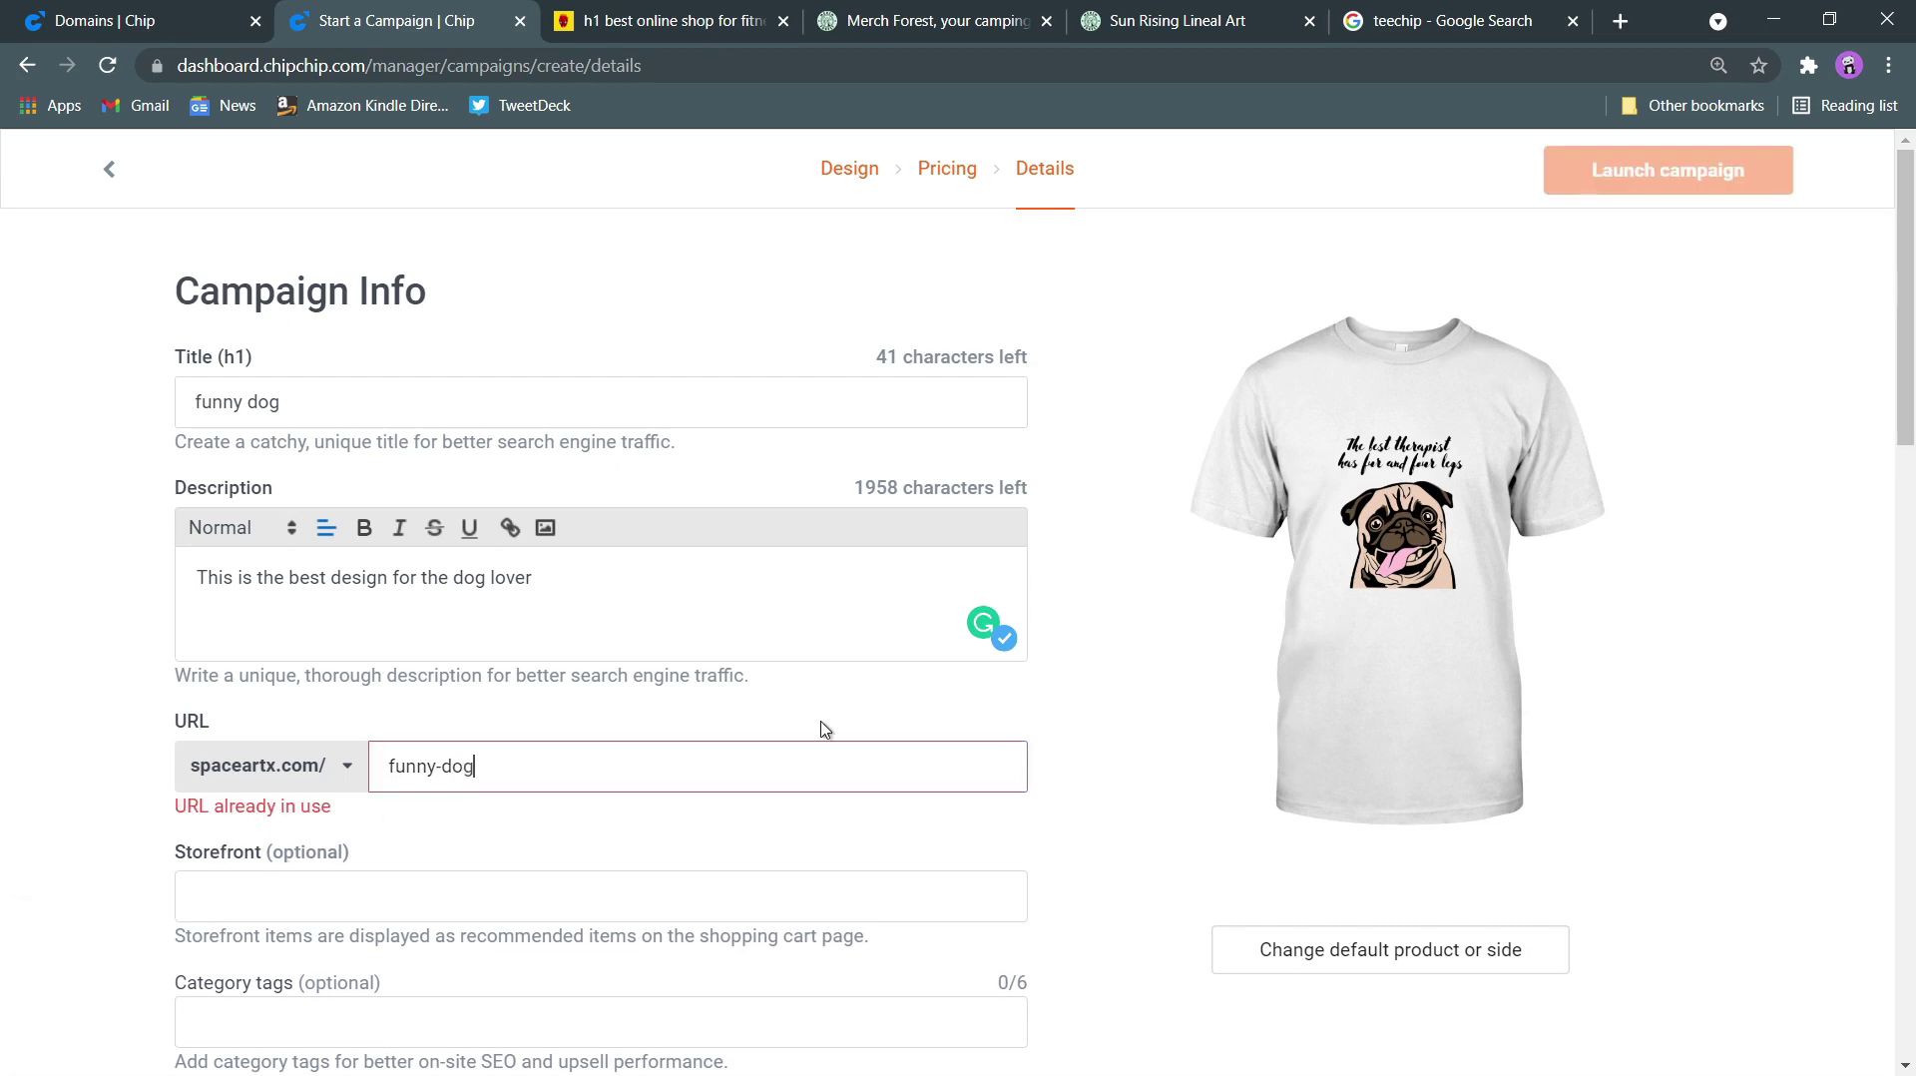
View the available storefront choices for the campaign and leave the storefront unselected
scroll(825, 728, "down", 3)
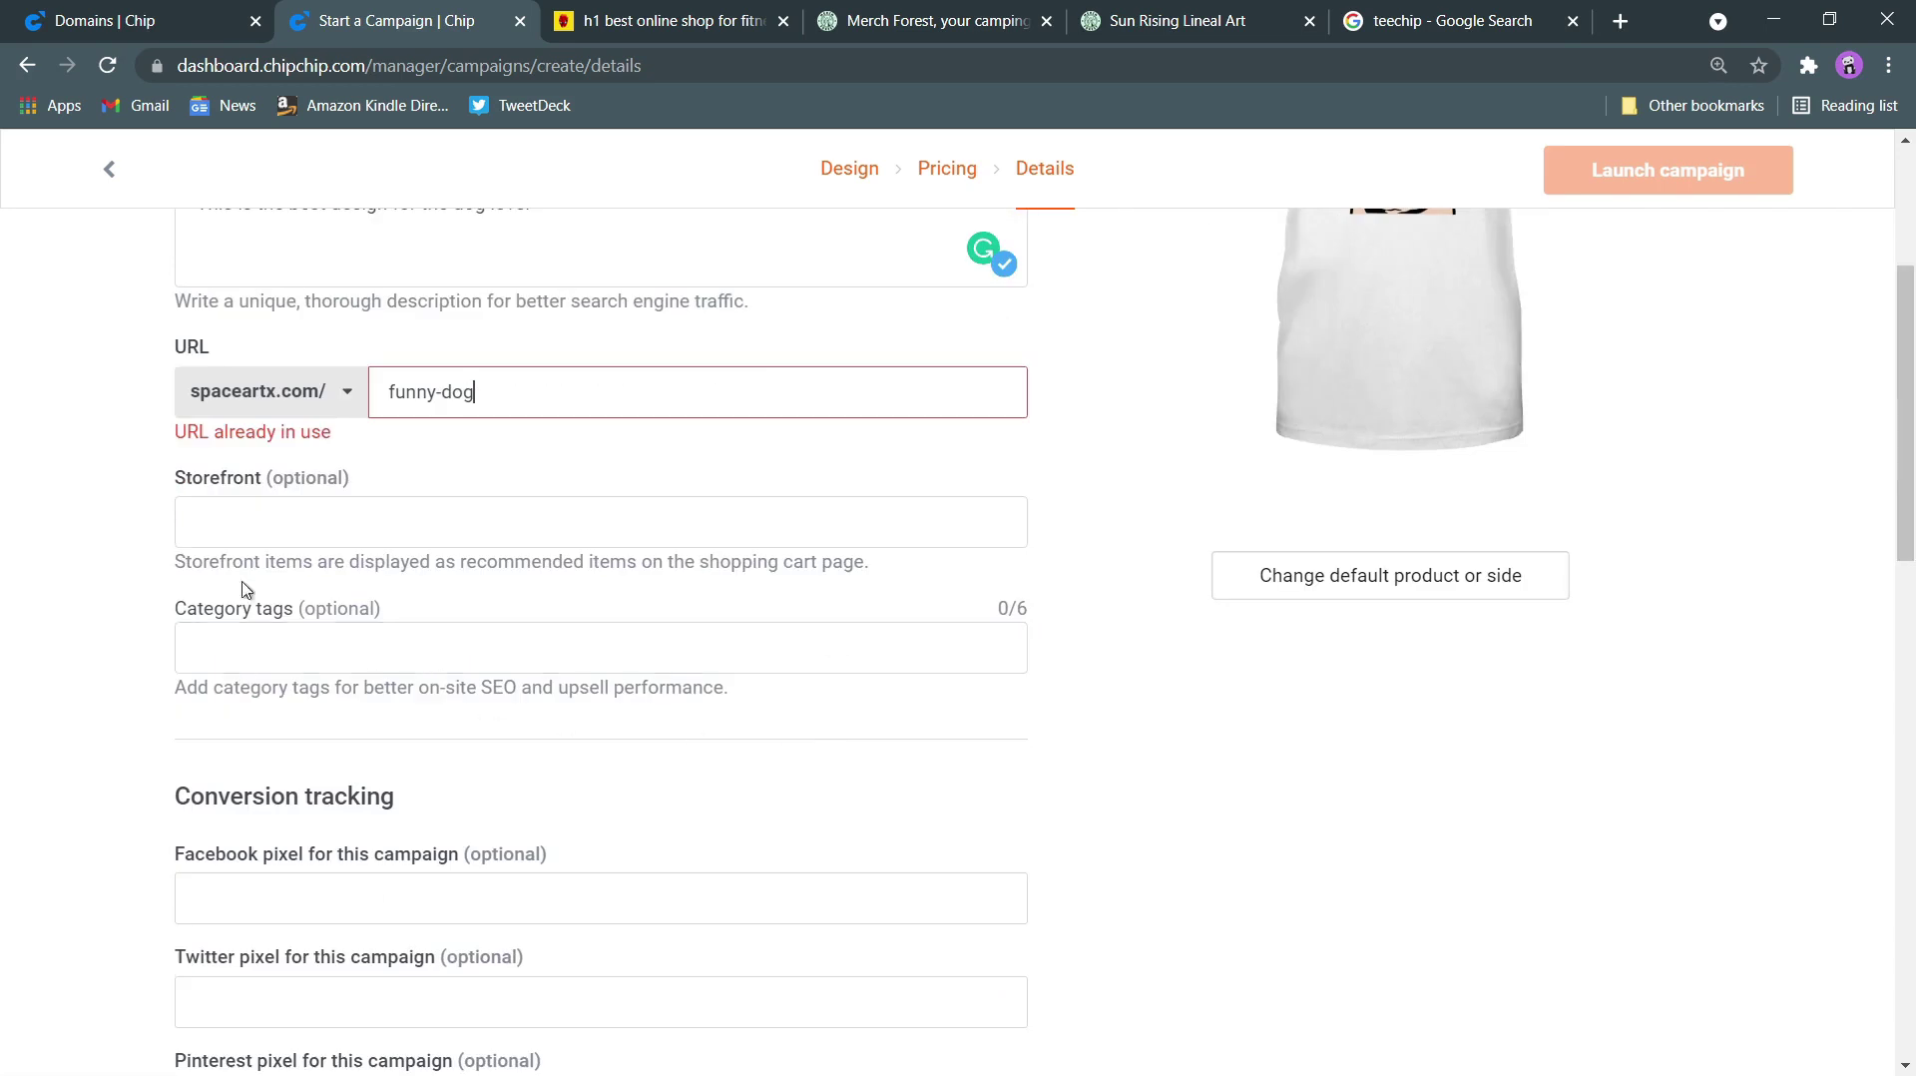
left_click(430, 515)
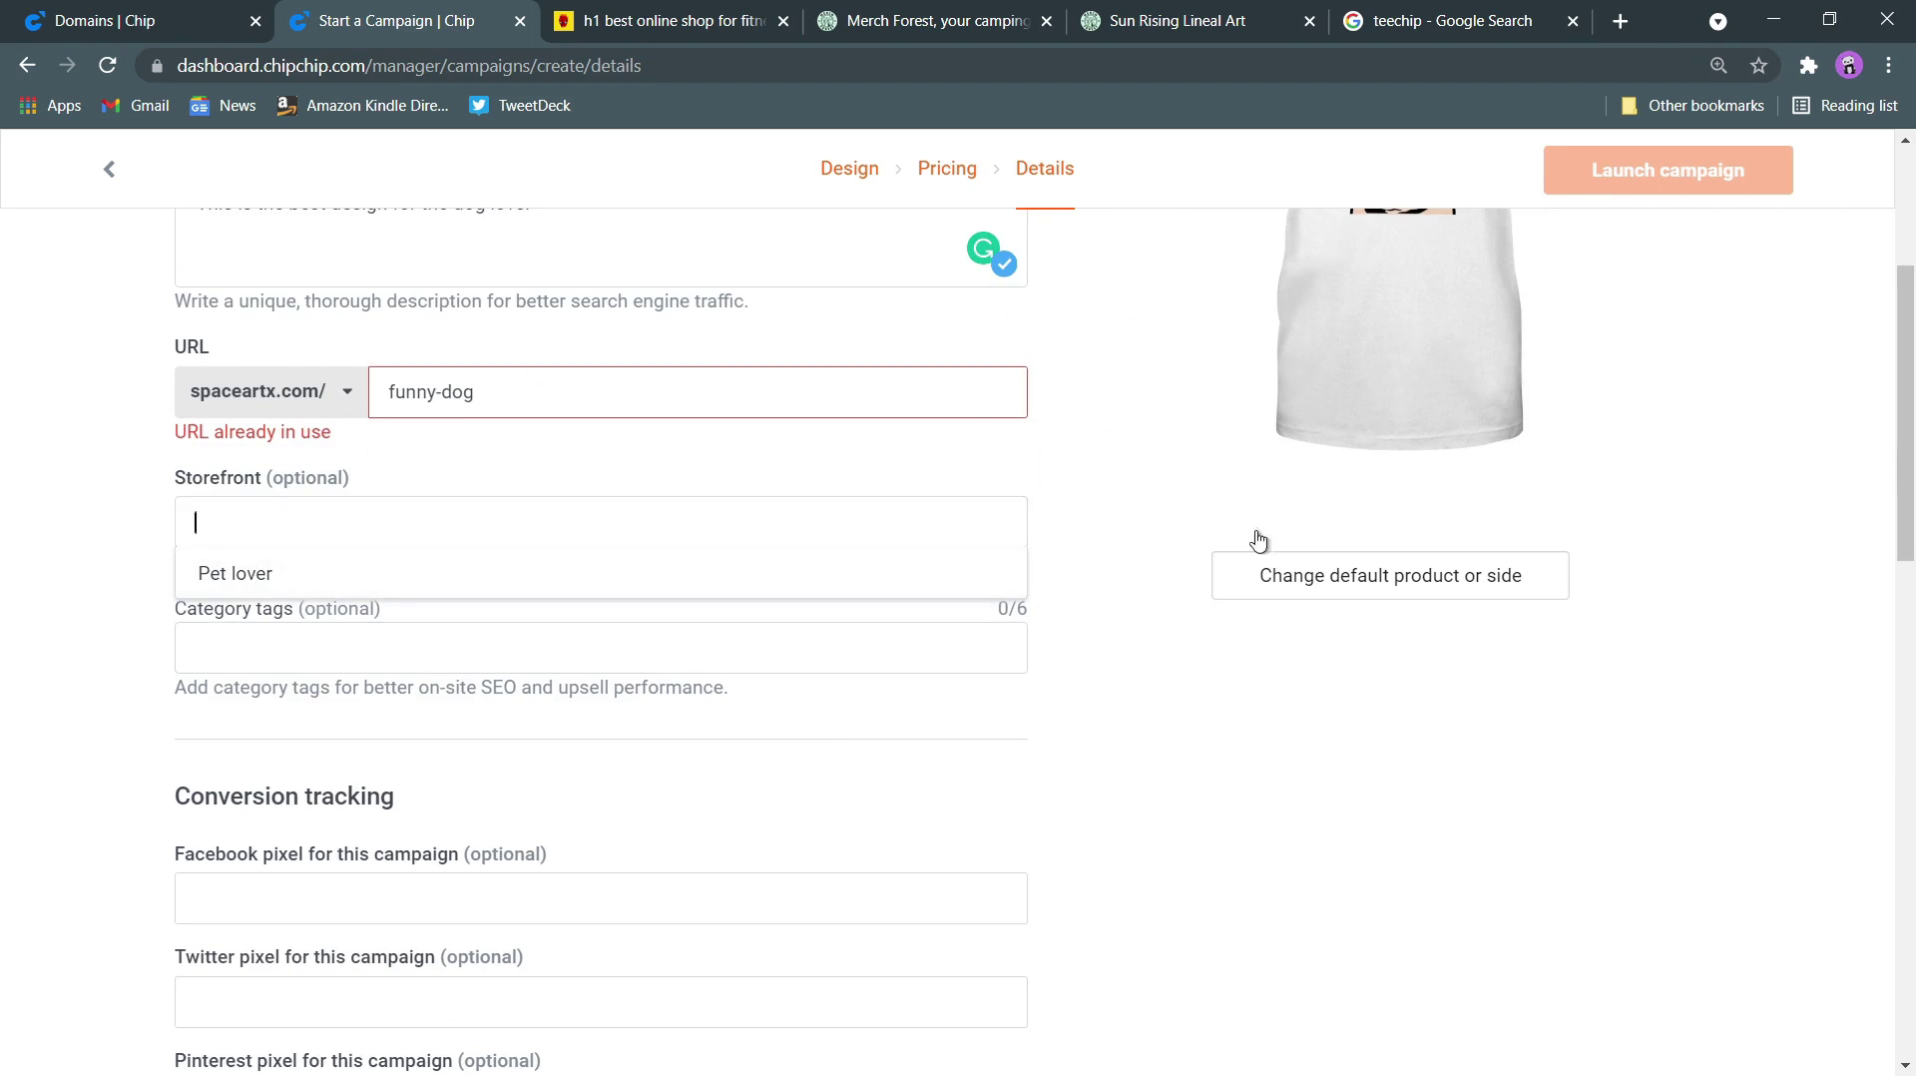
left_click(42, 539)
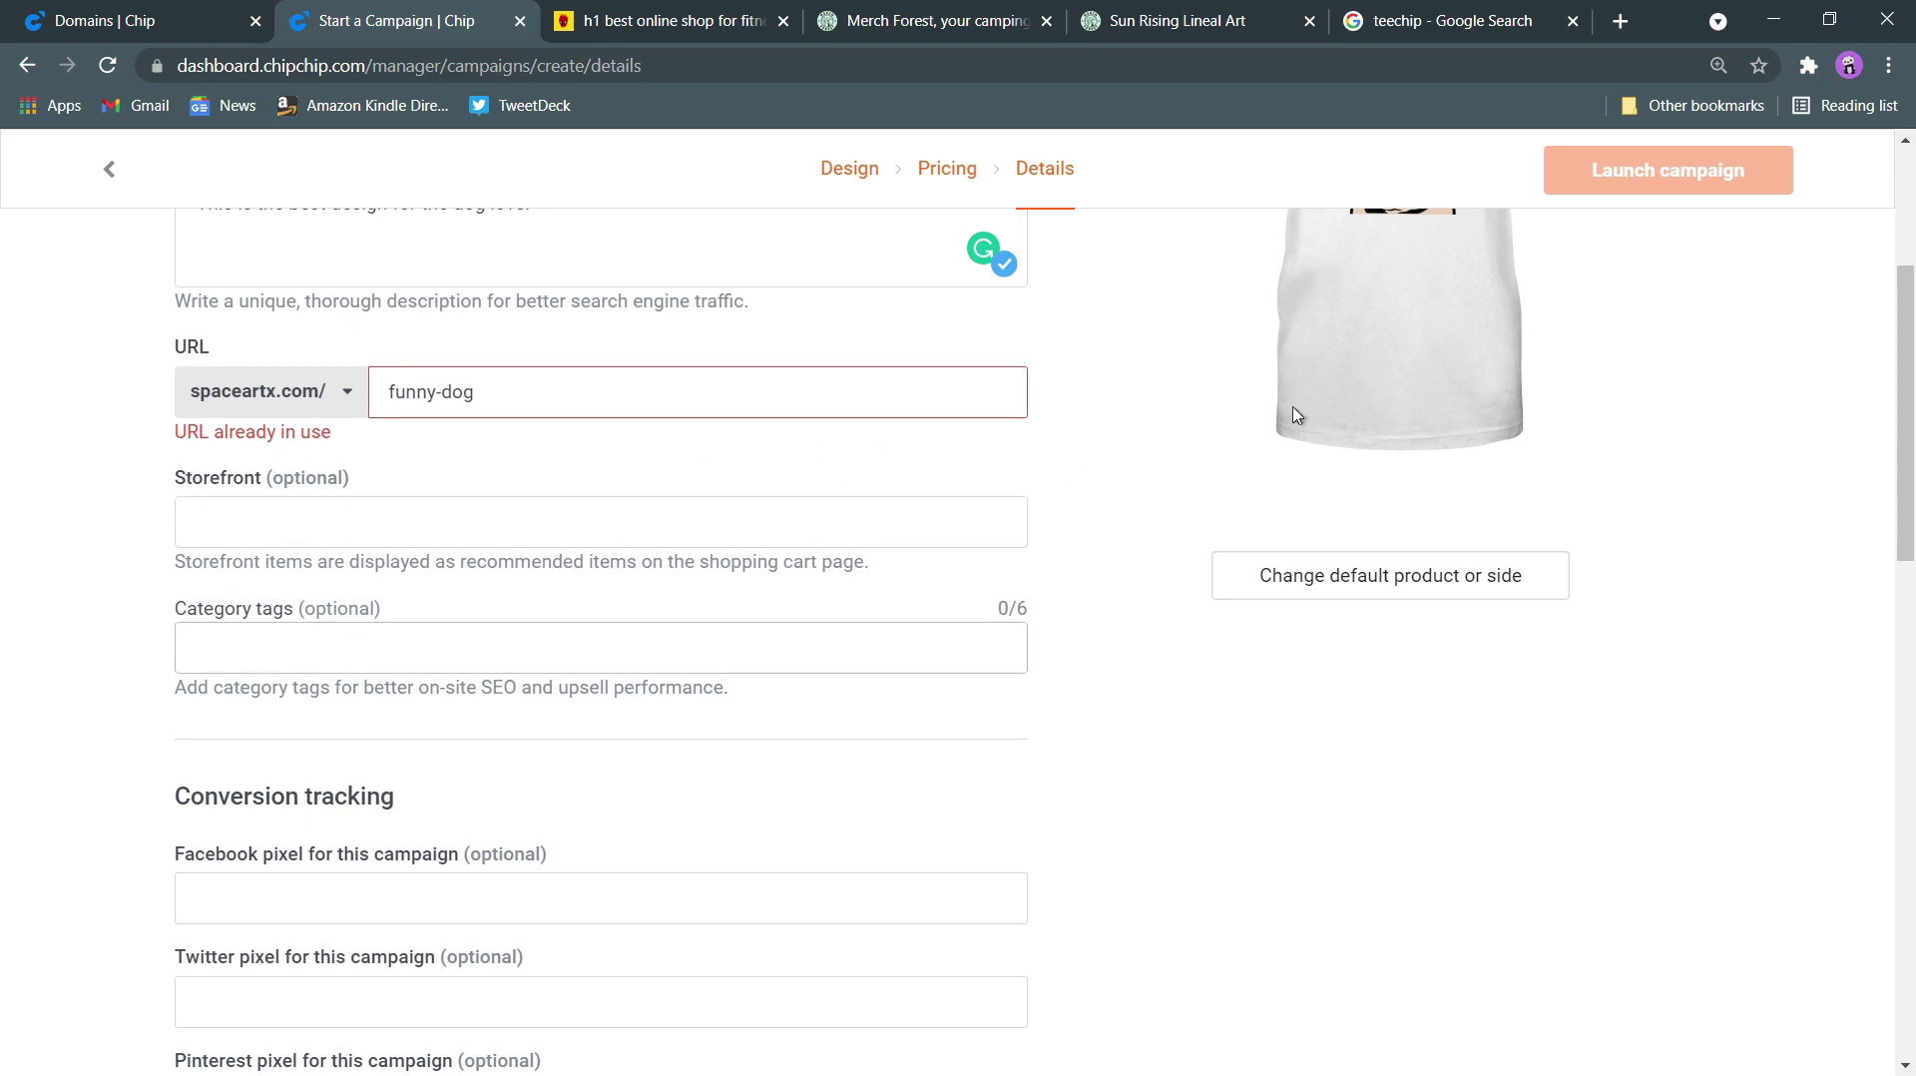
Open the category tag choices, and look at the category navigation on the Merch Forest and spaceartx homepages before returning to the campaign
left_click(799, 649)
scroll(877, 543, "up", 4)
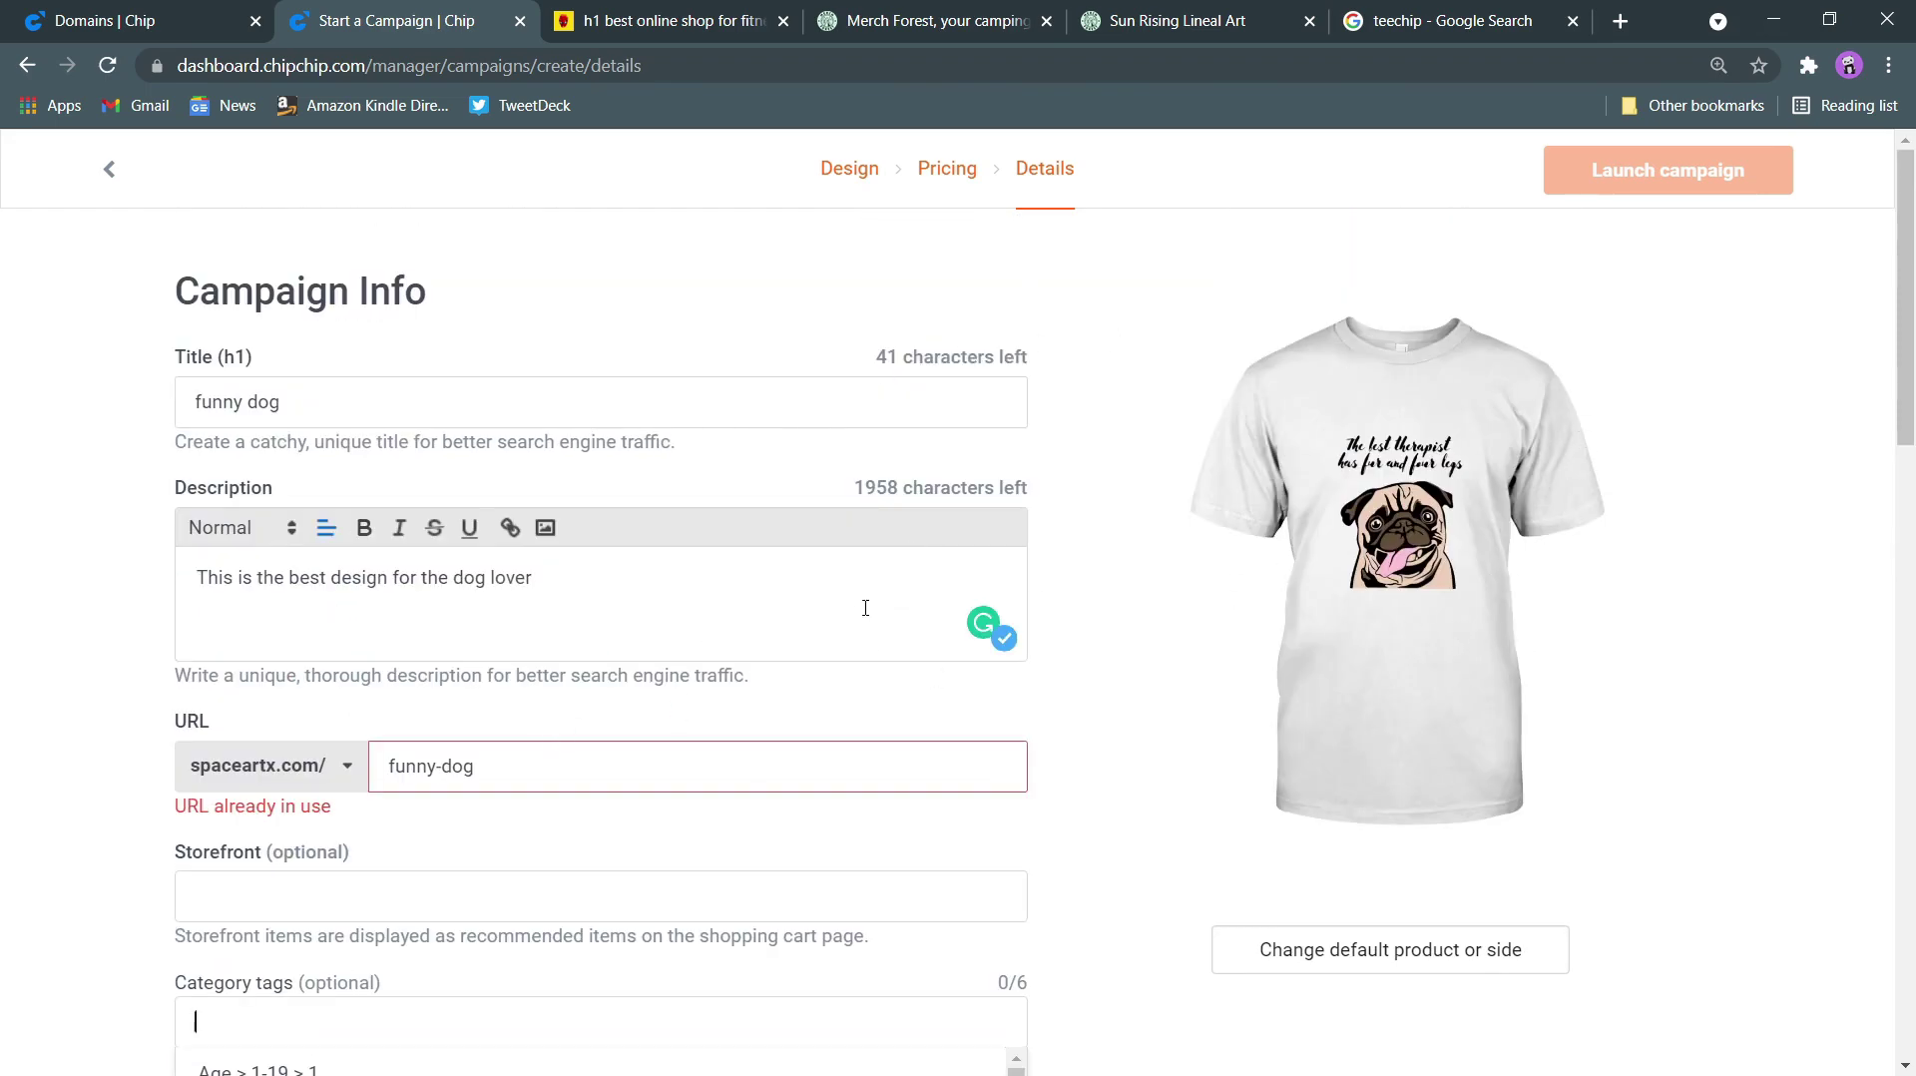
scroll(865, 608, "down", 1)
left_click(928, 24)
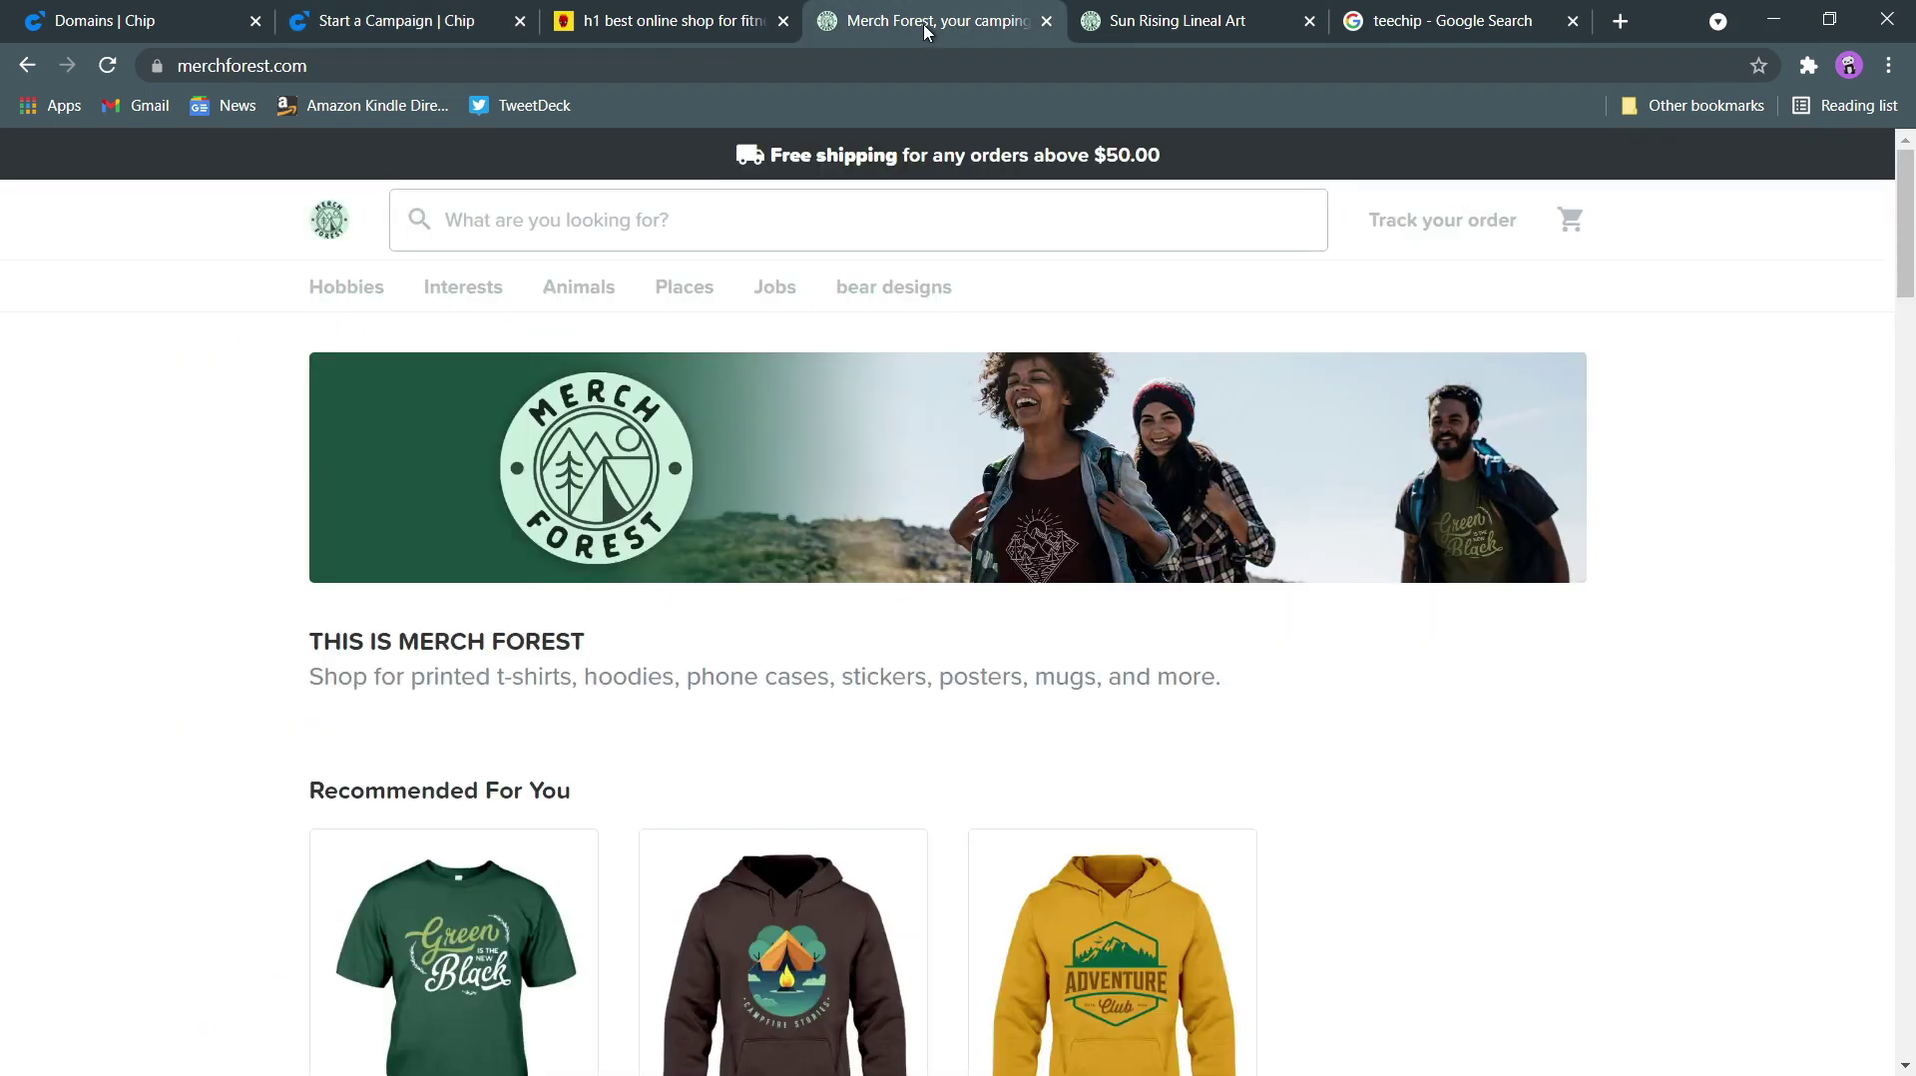
left_click(712, 22)
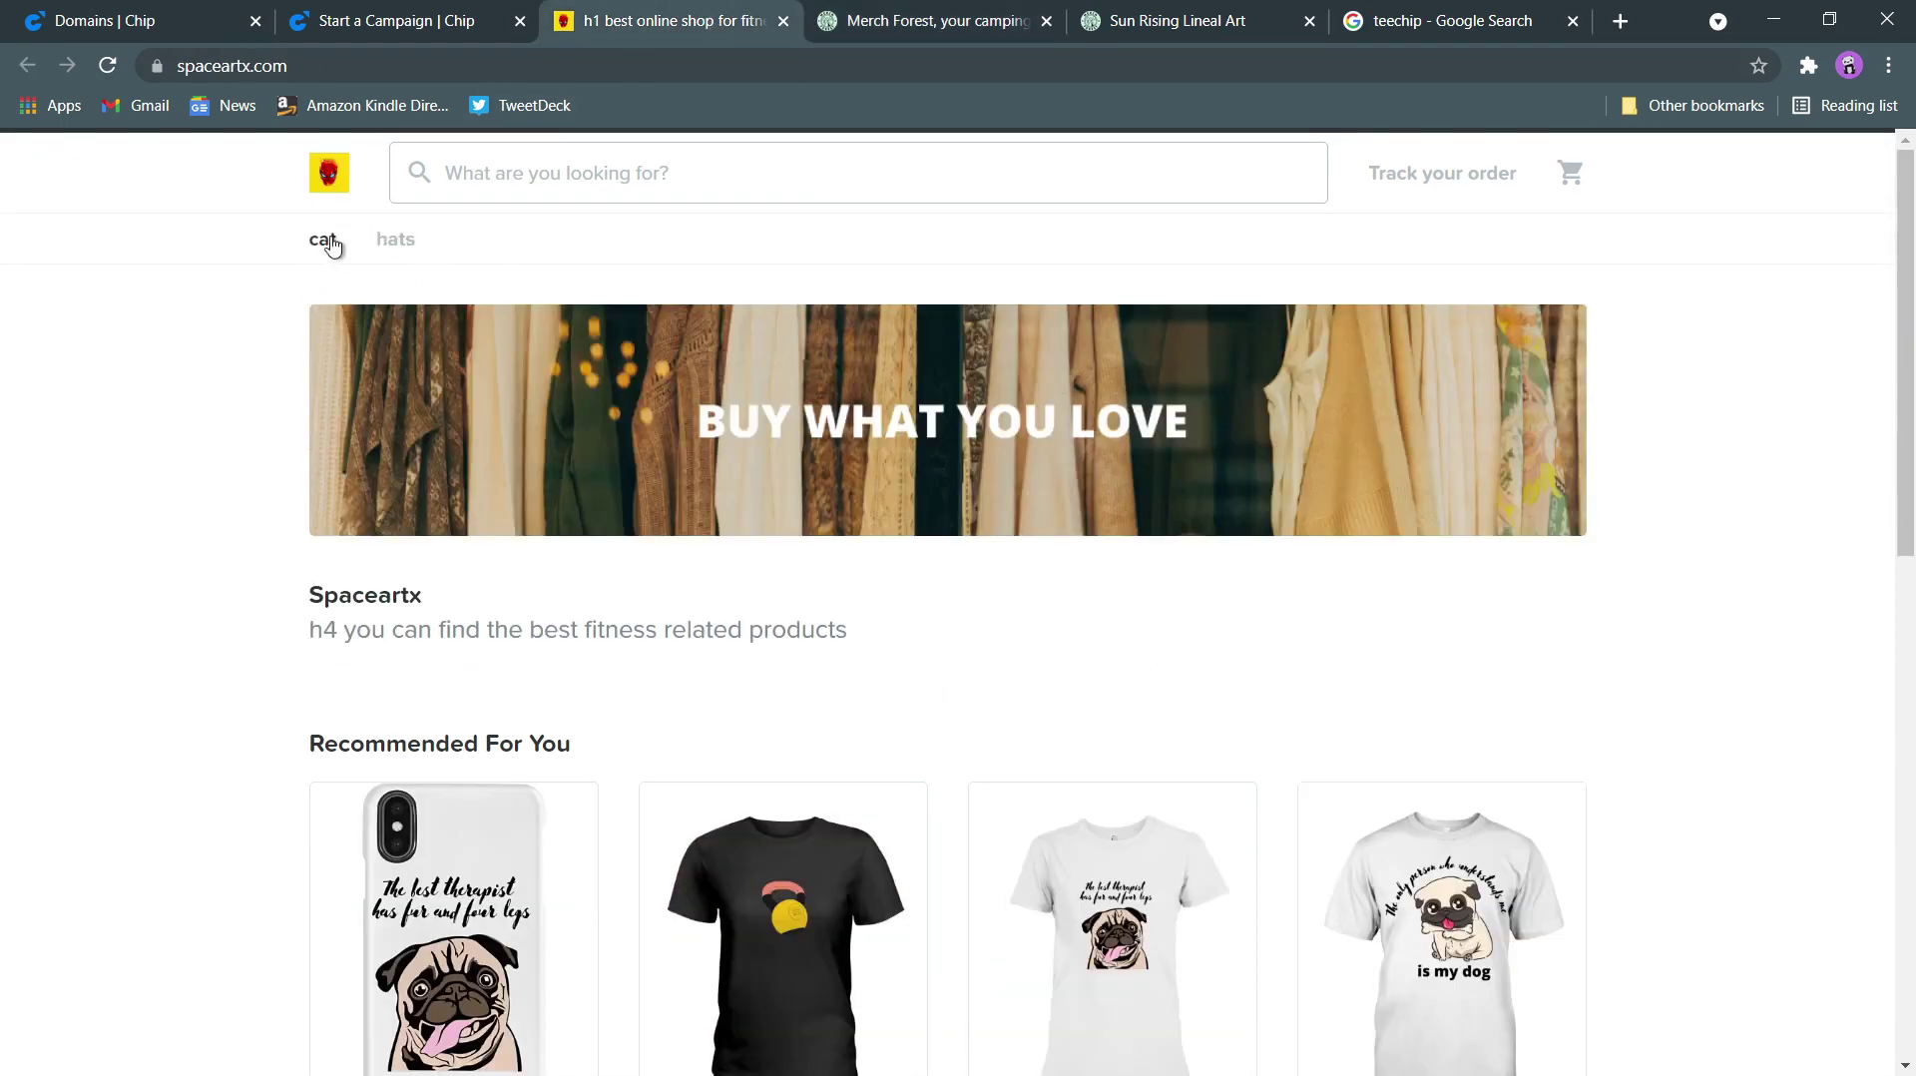
left_click(472, 28)
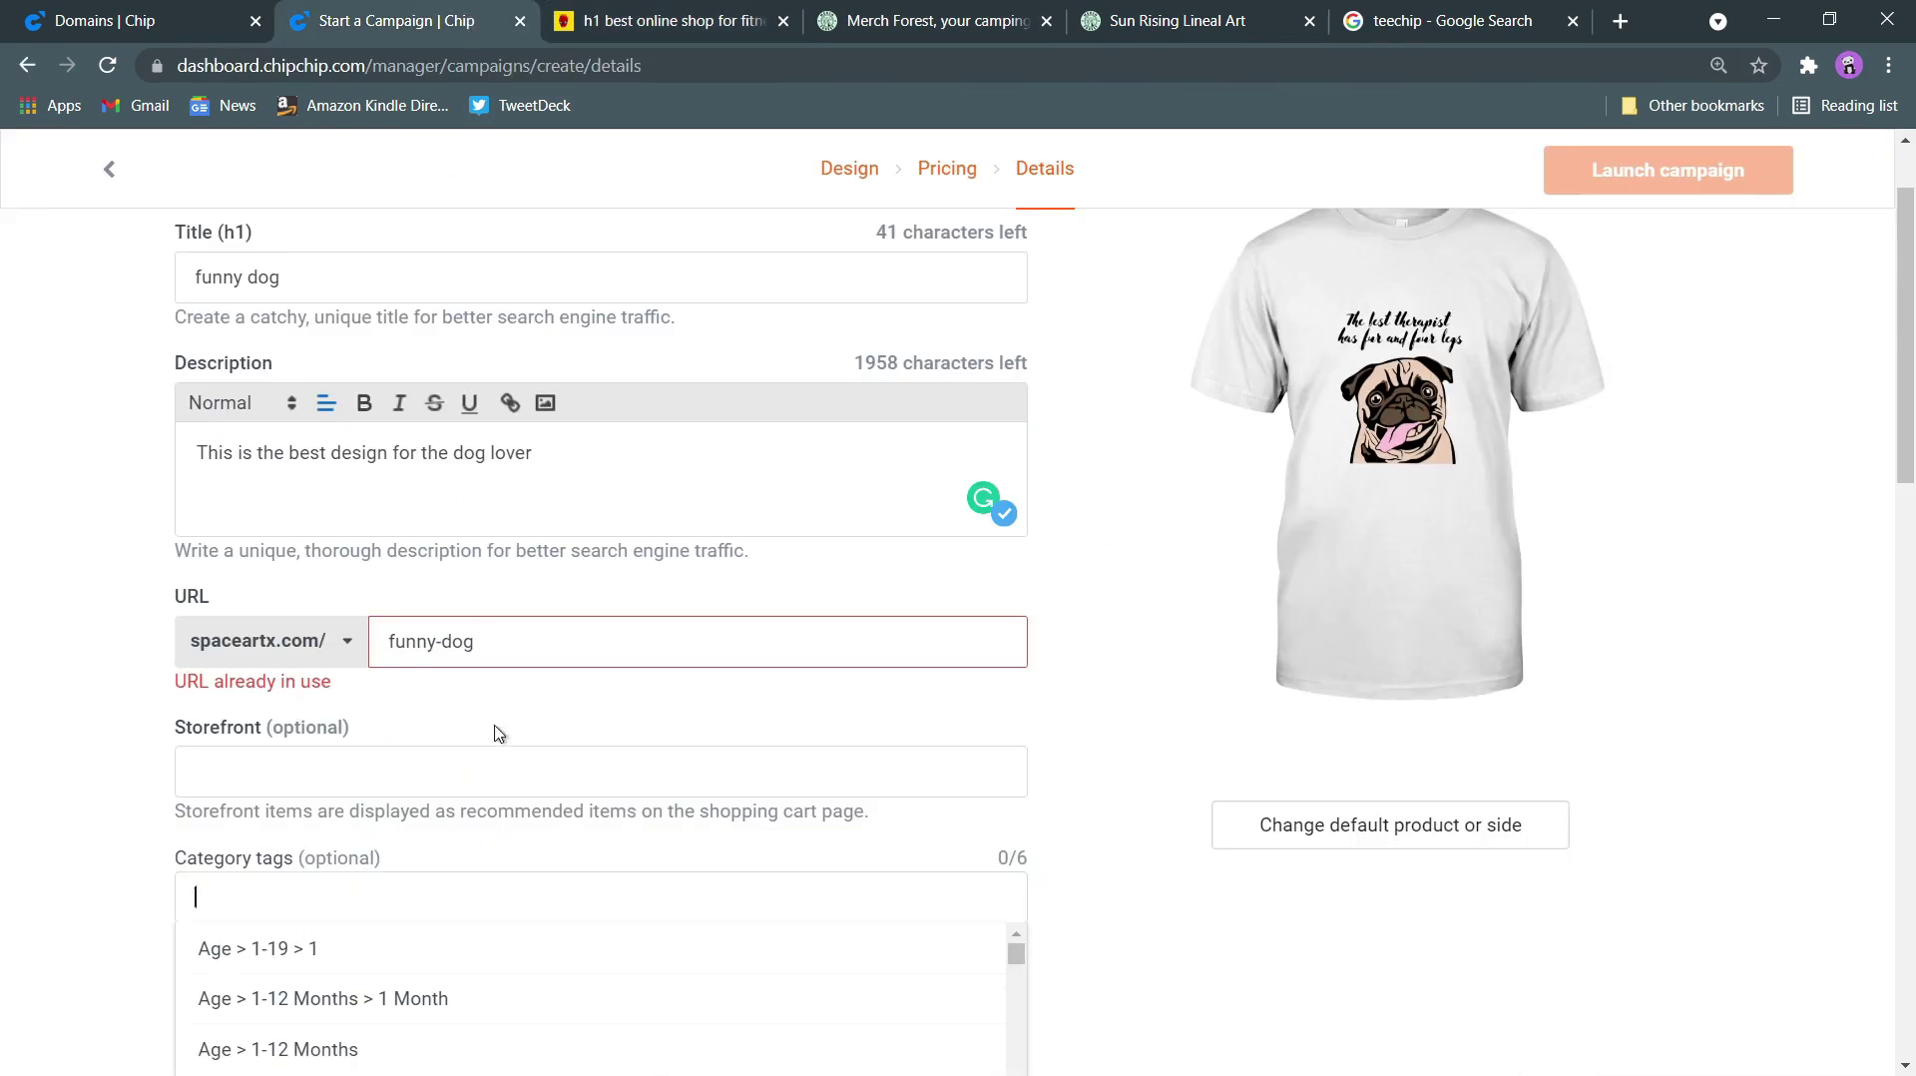
Add the existing "cat" category tag to the campaign and check it against the spaceartx homepage's categories
scroll(930, 585, "down", 3)
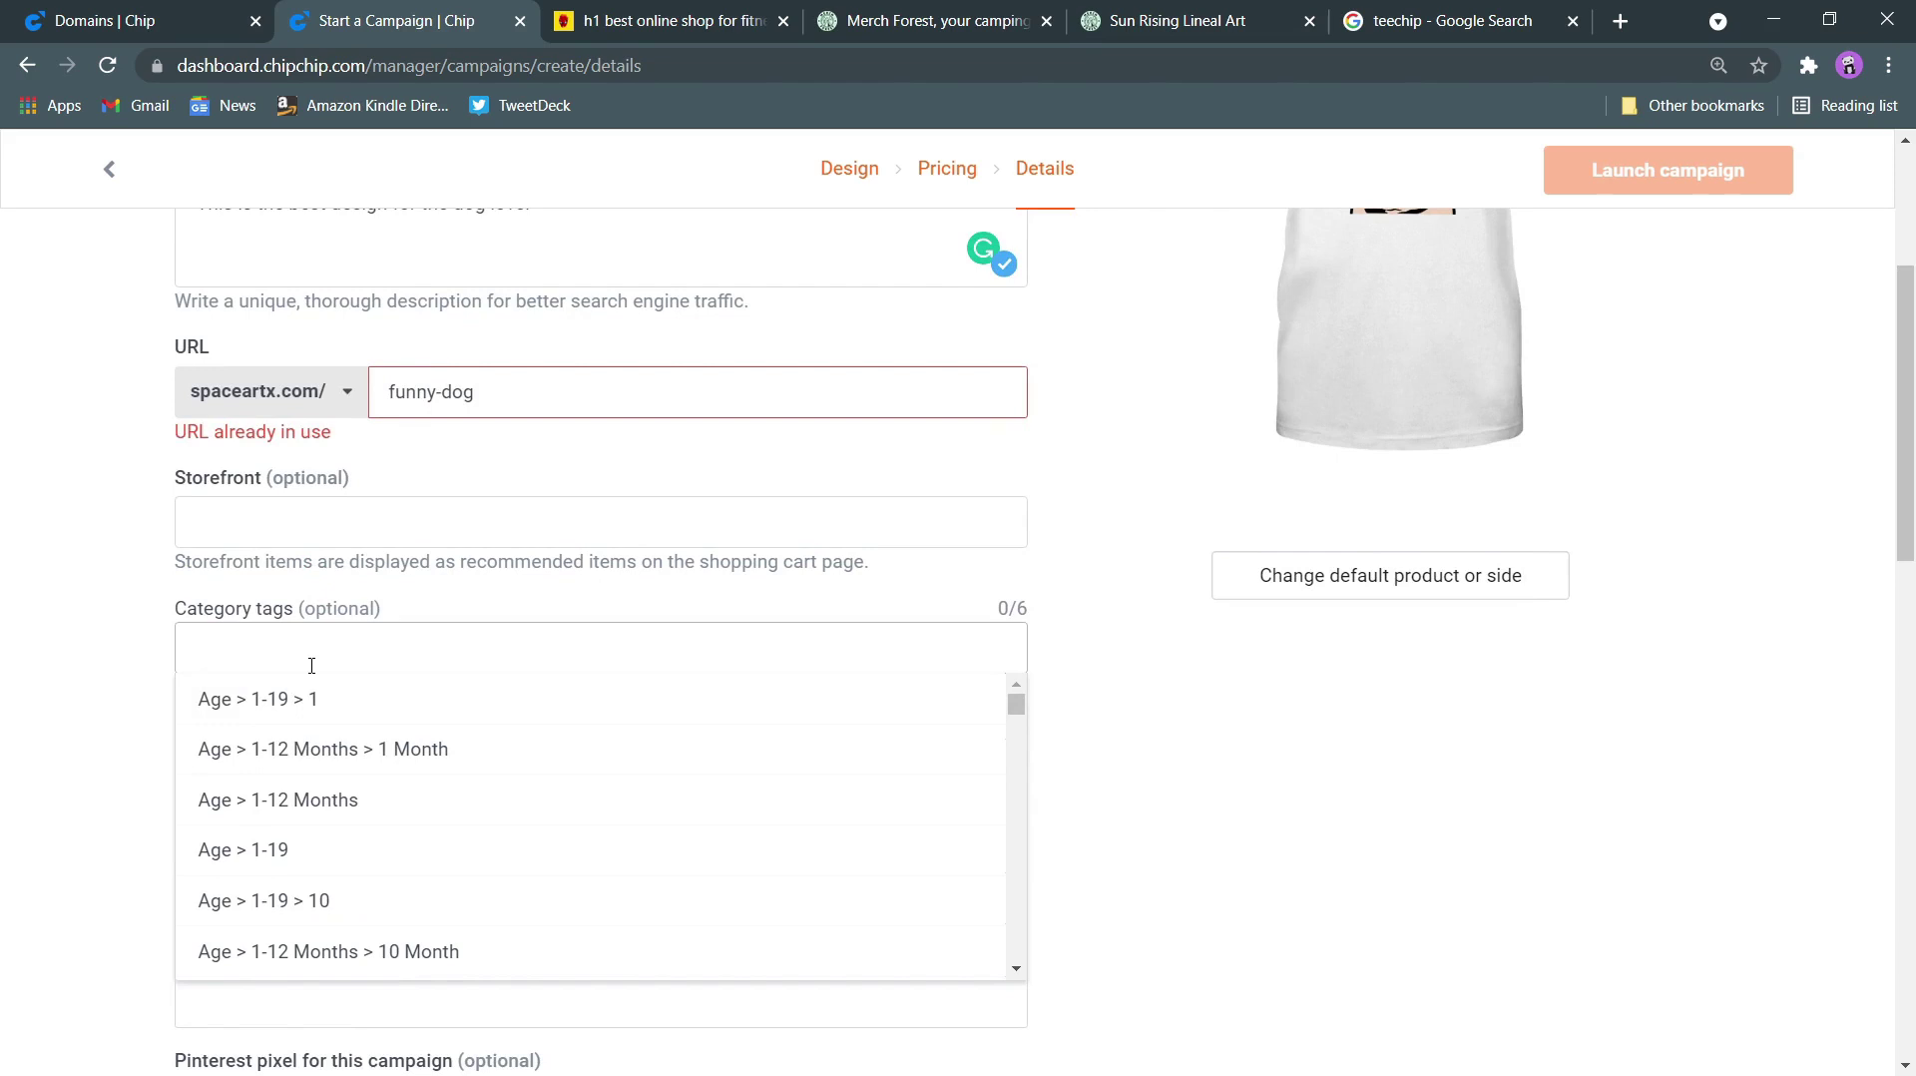
type("at")
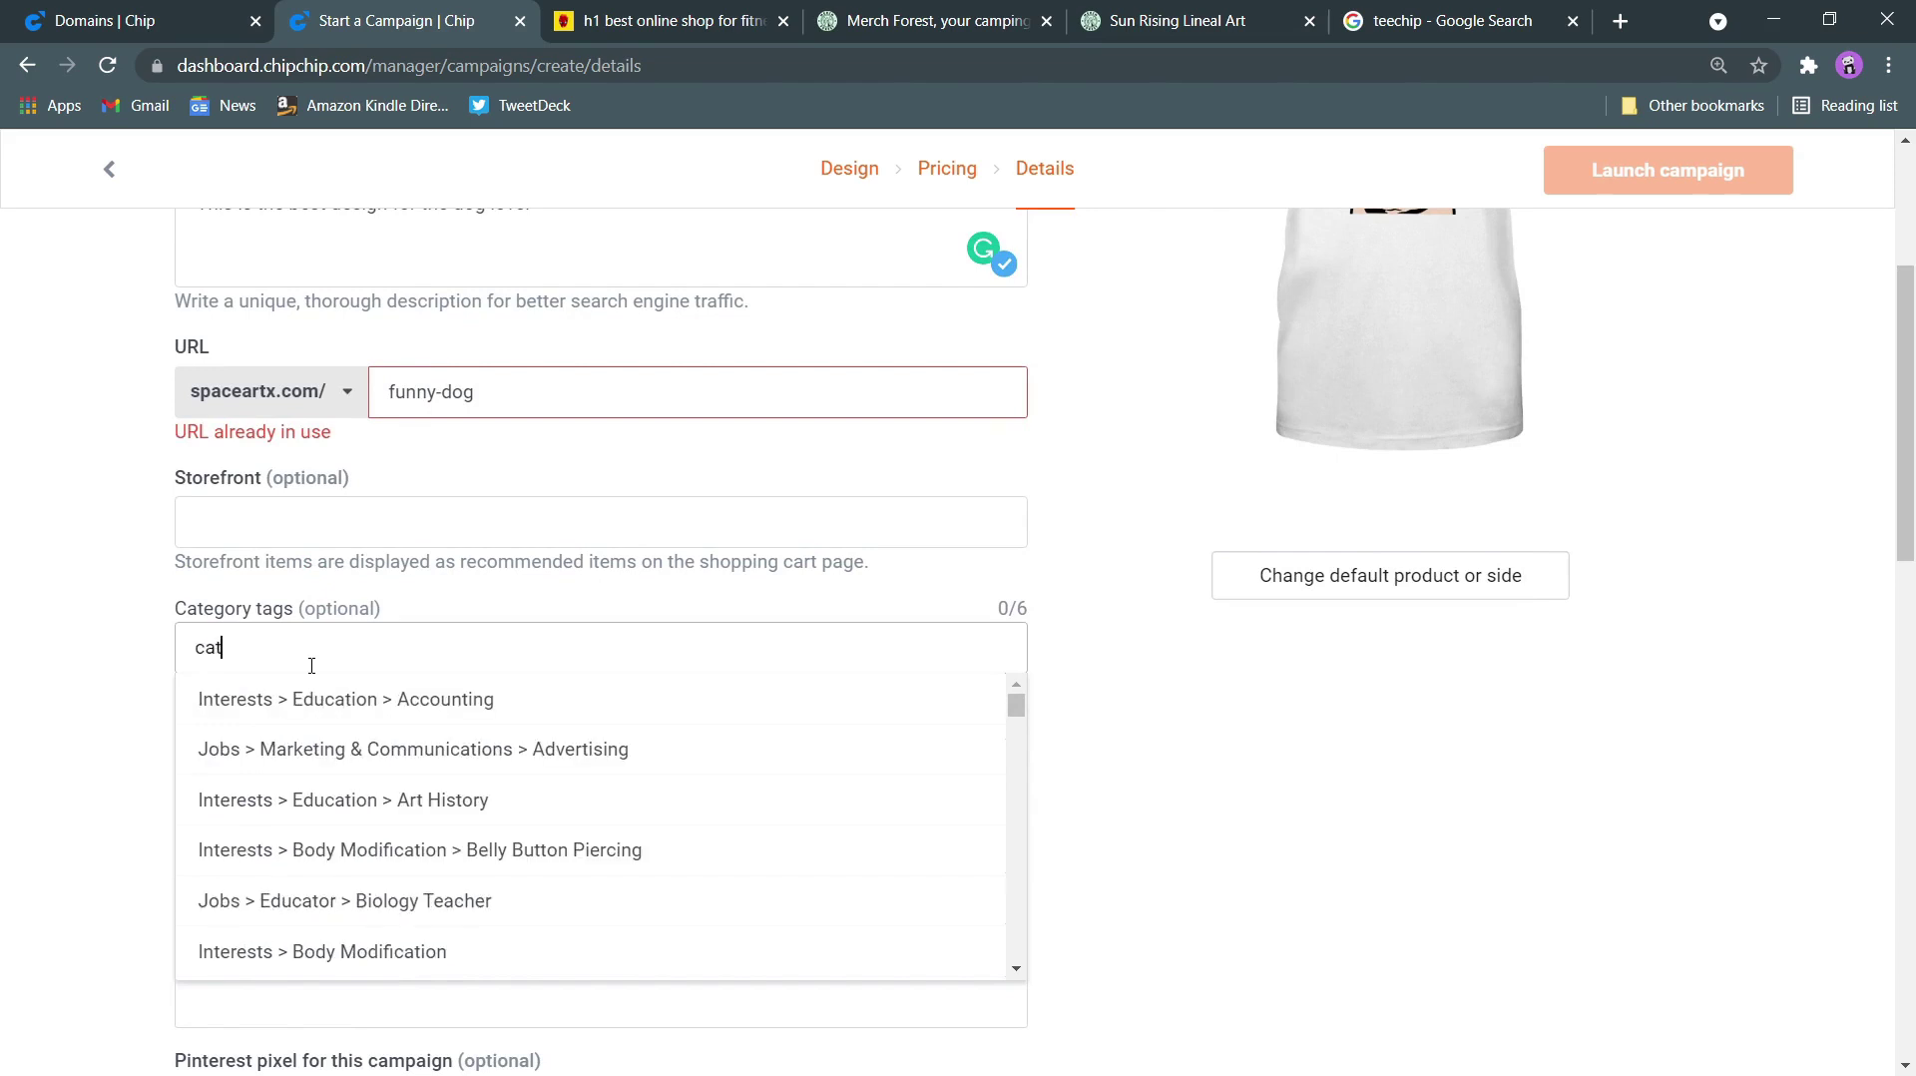
scroll(432, 762, "down", 20)
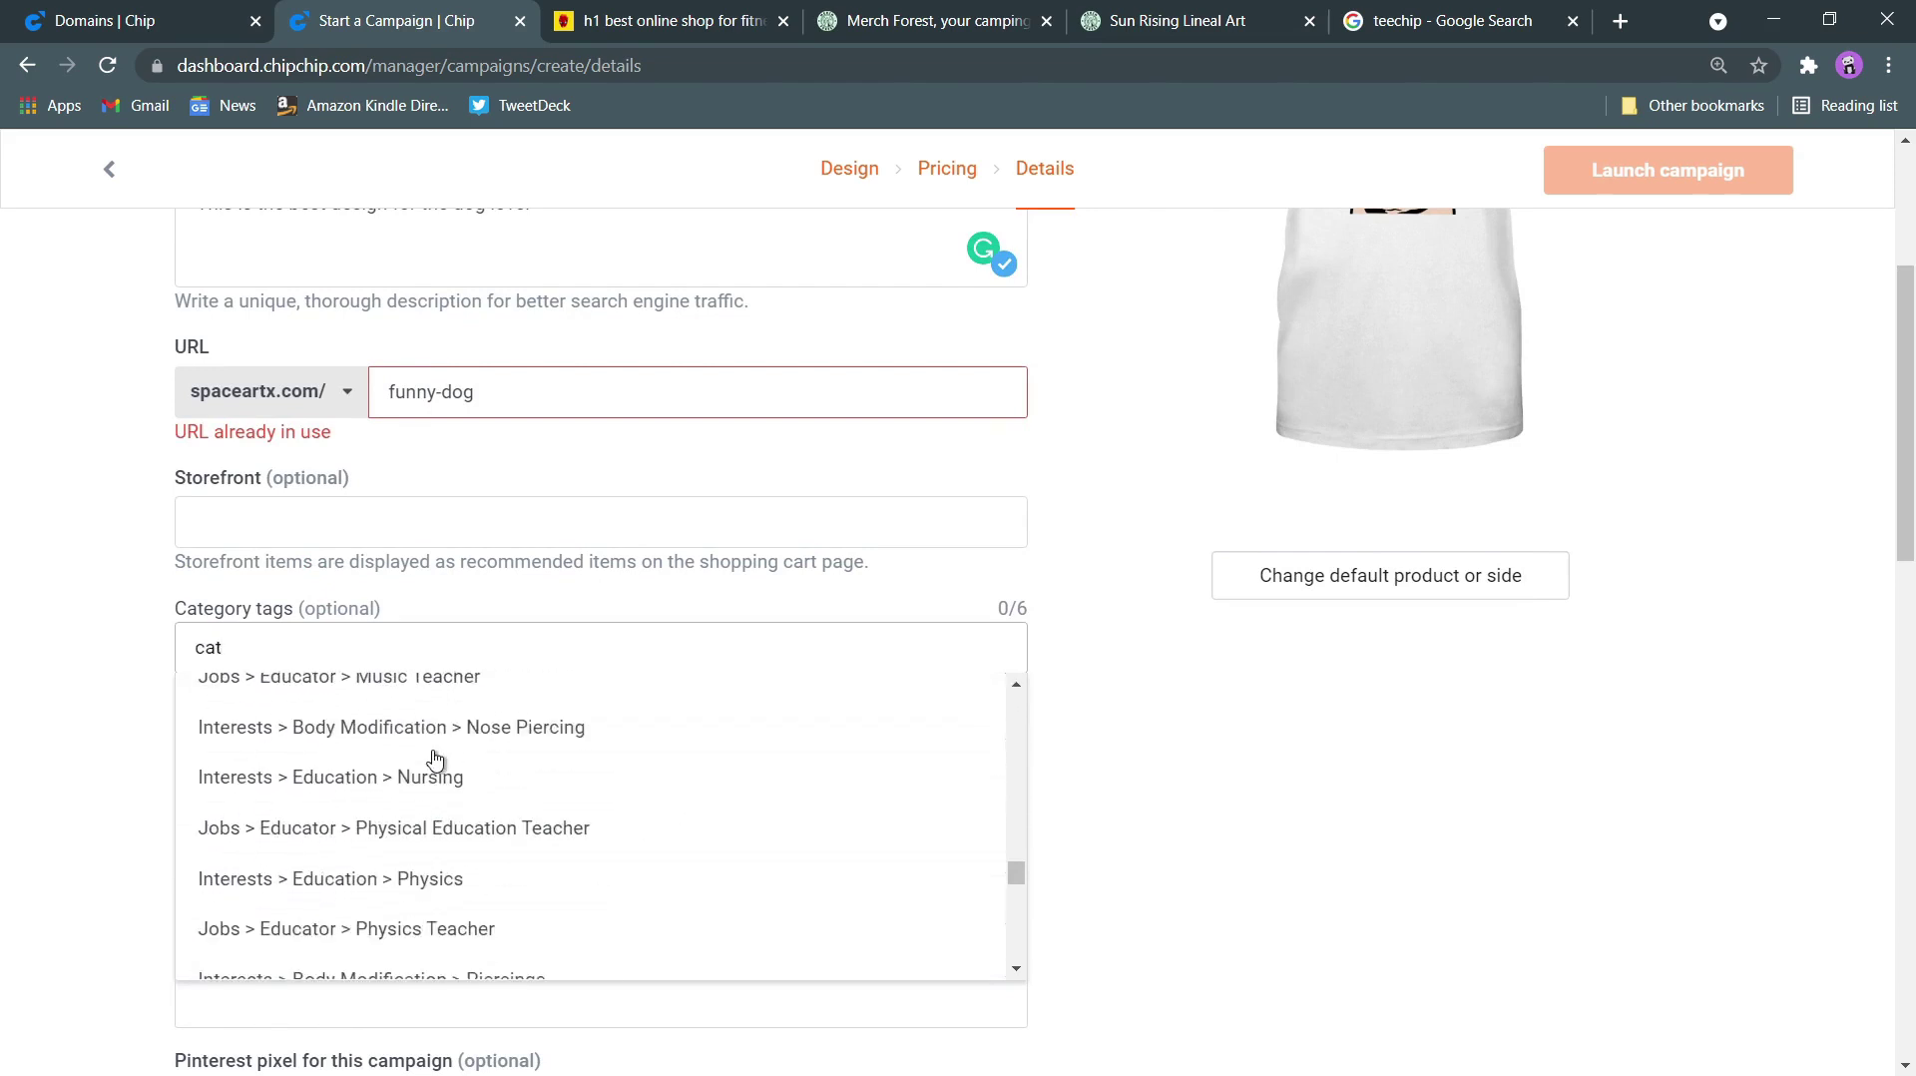
scroll(436, 760, "down", 1)
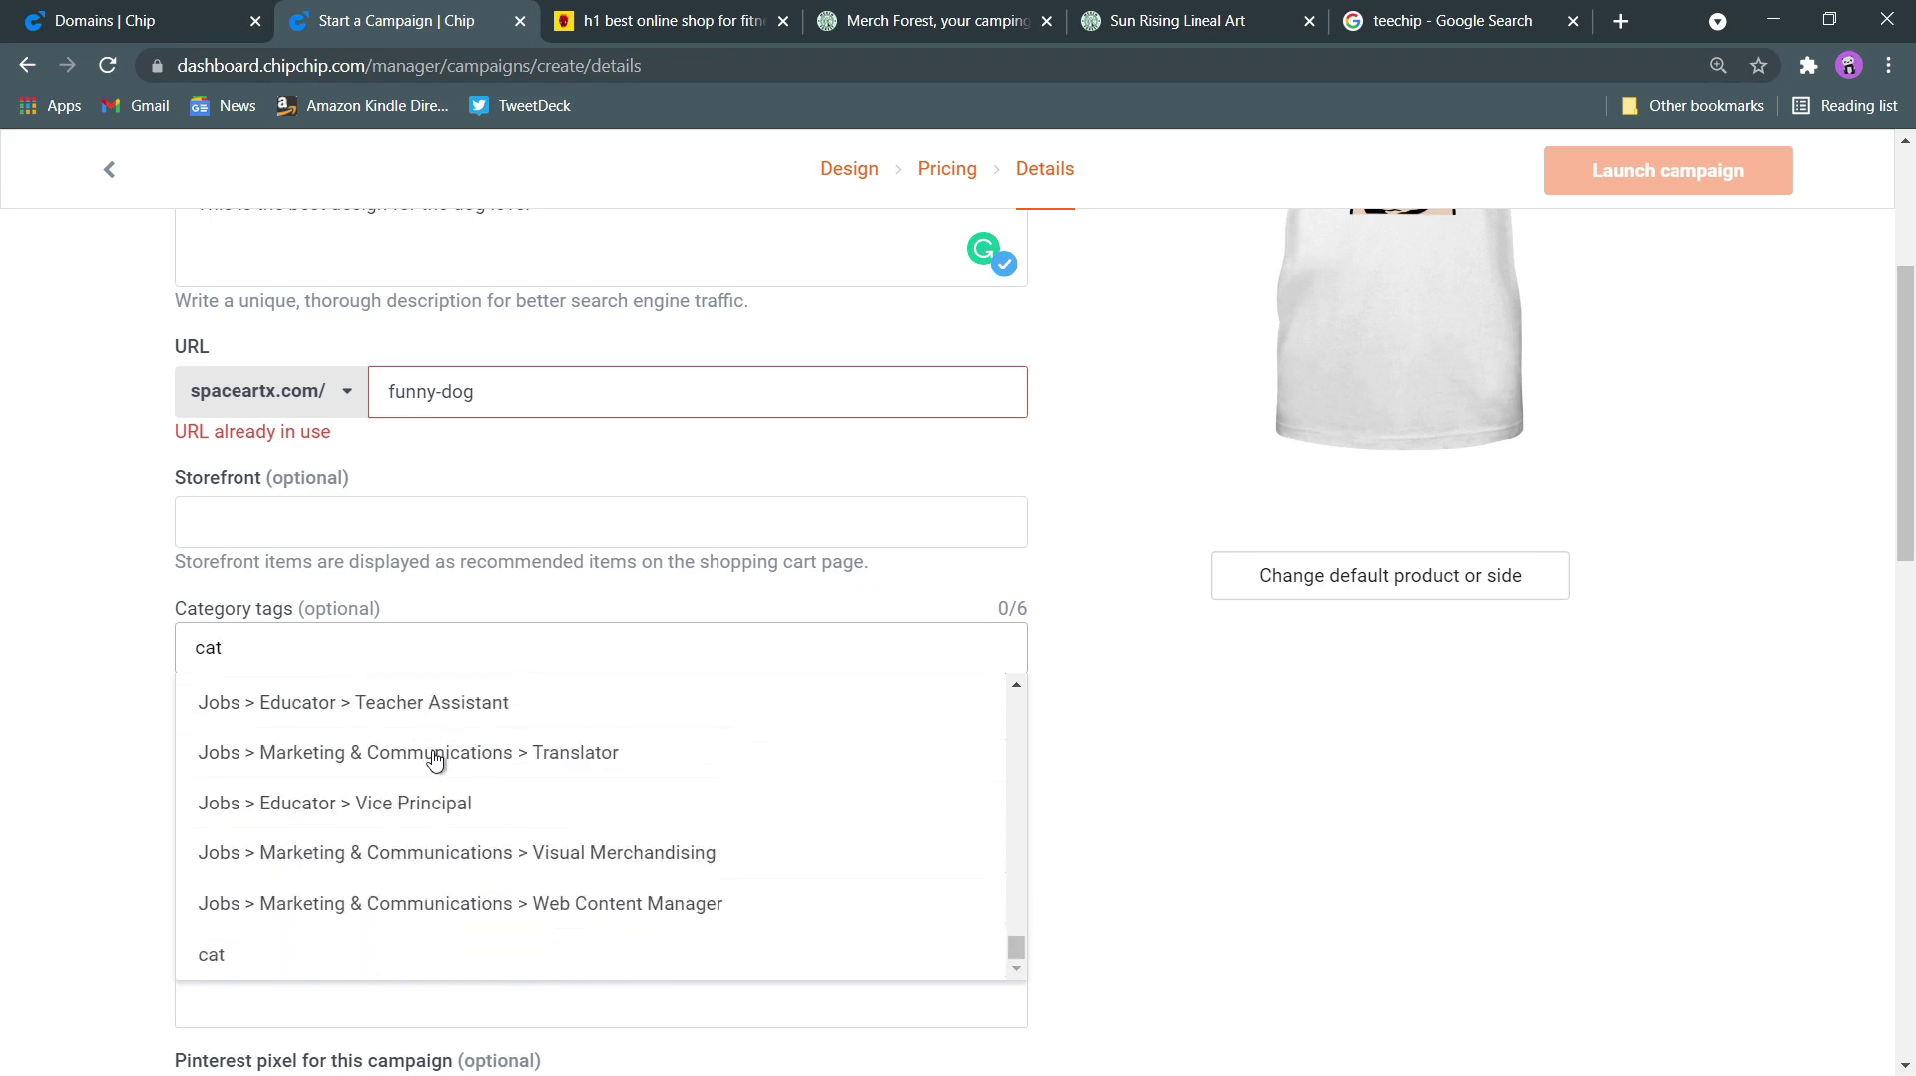
left_click(237, 949)
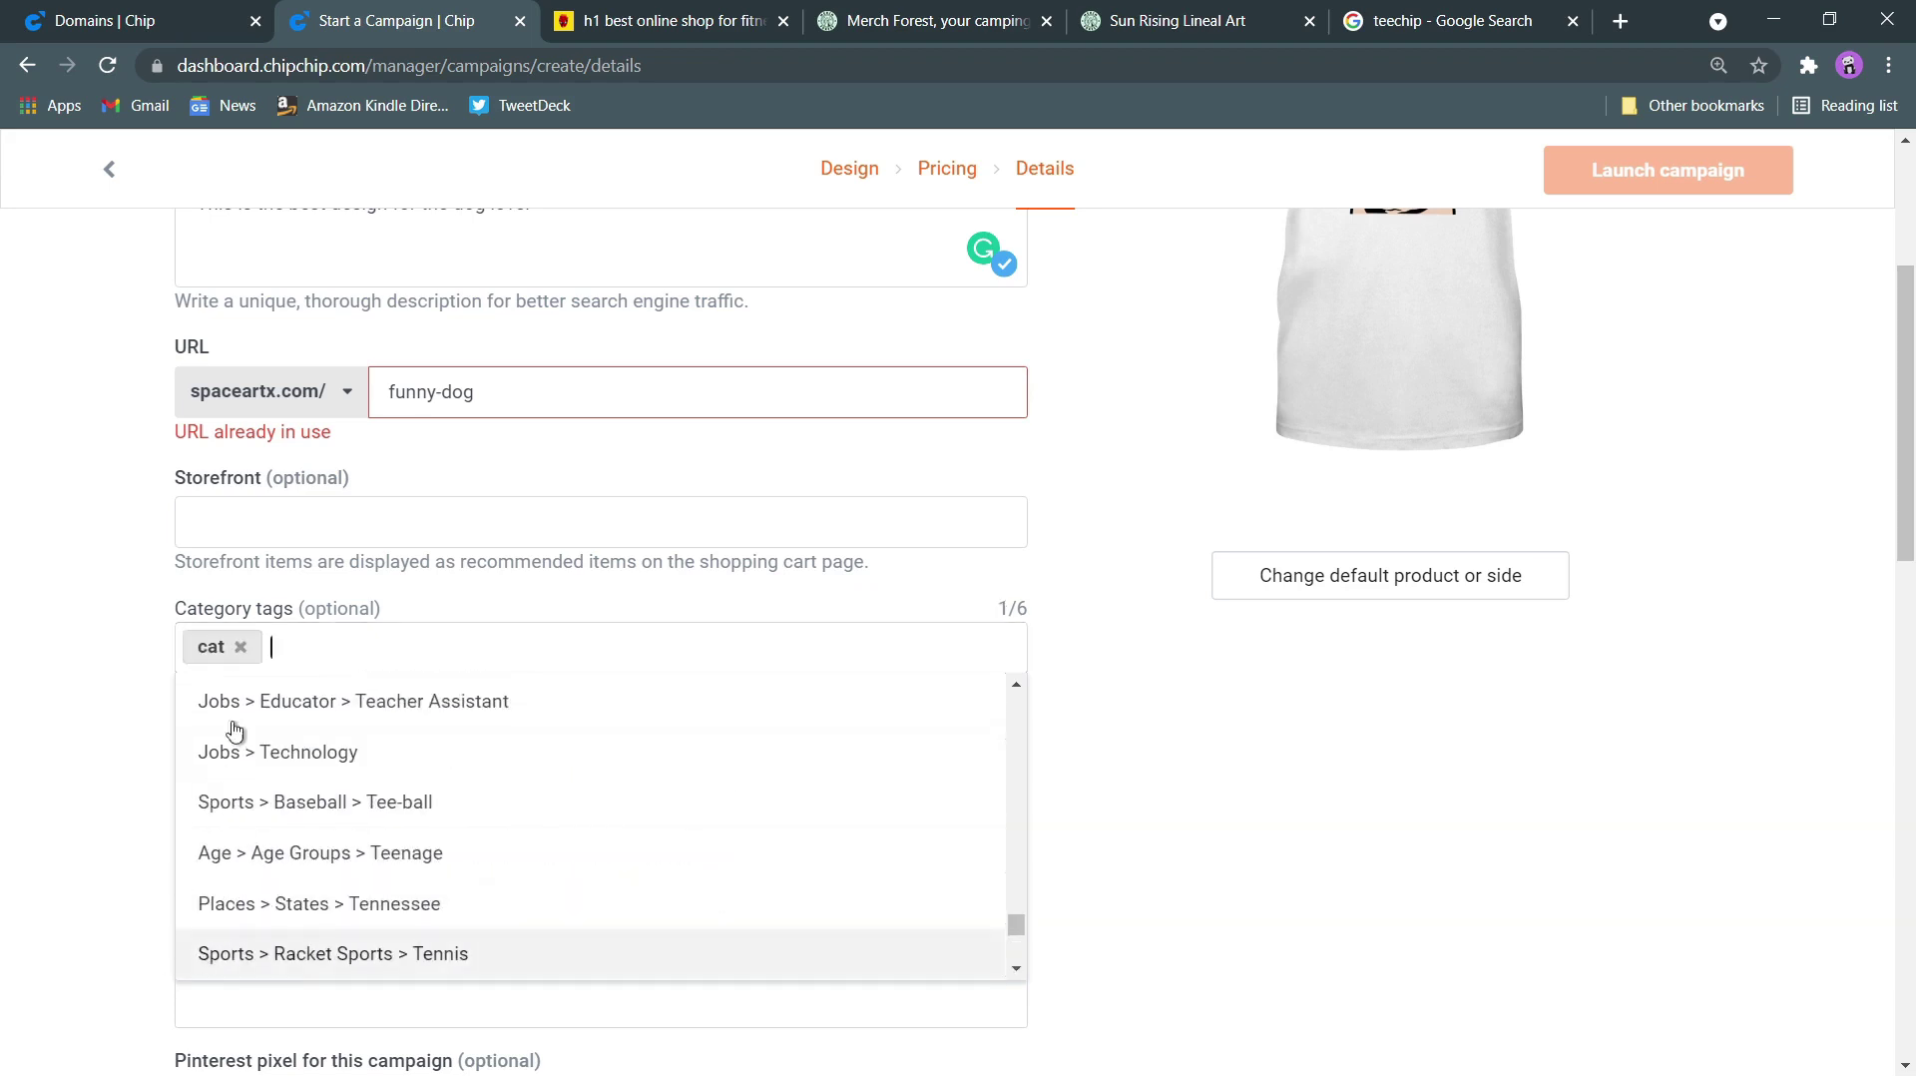
left_click(664, 14)
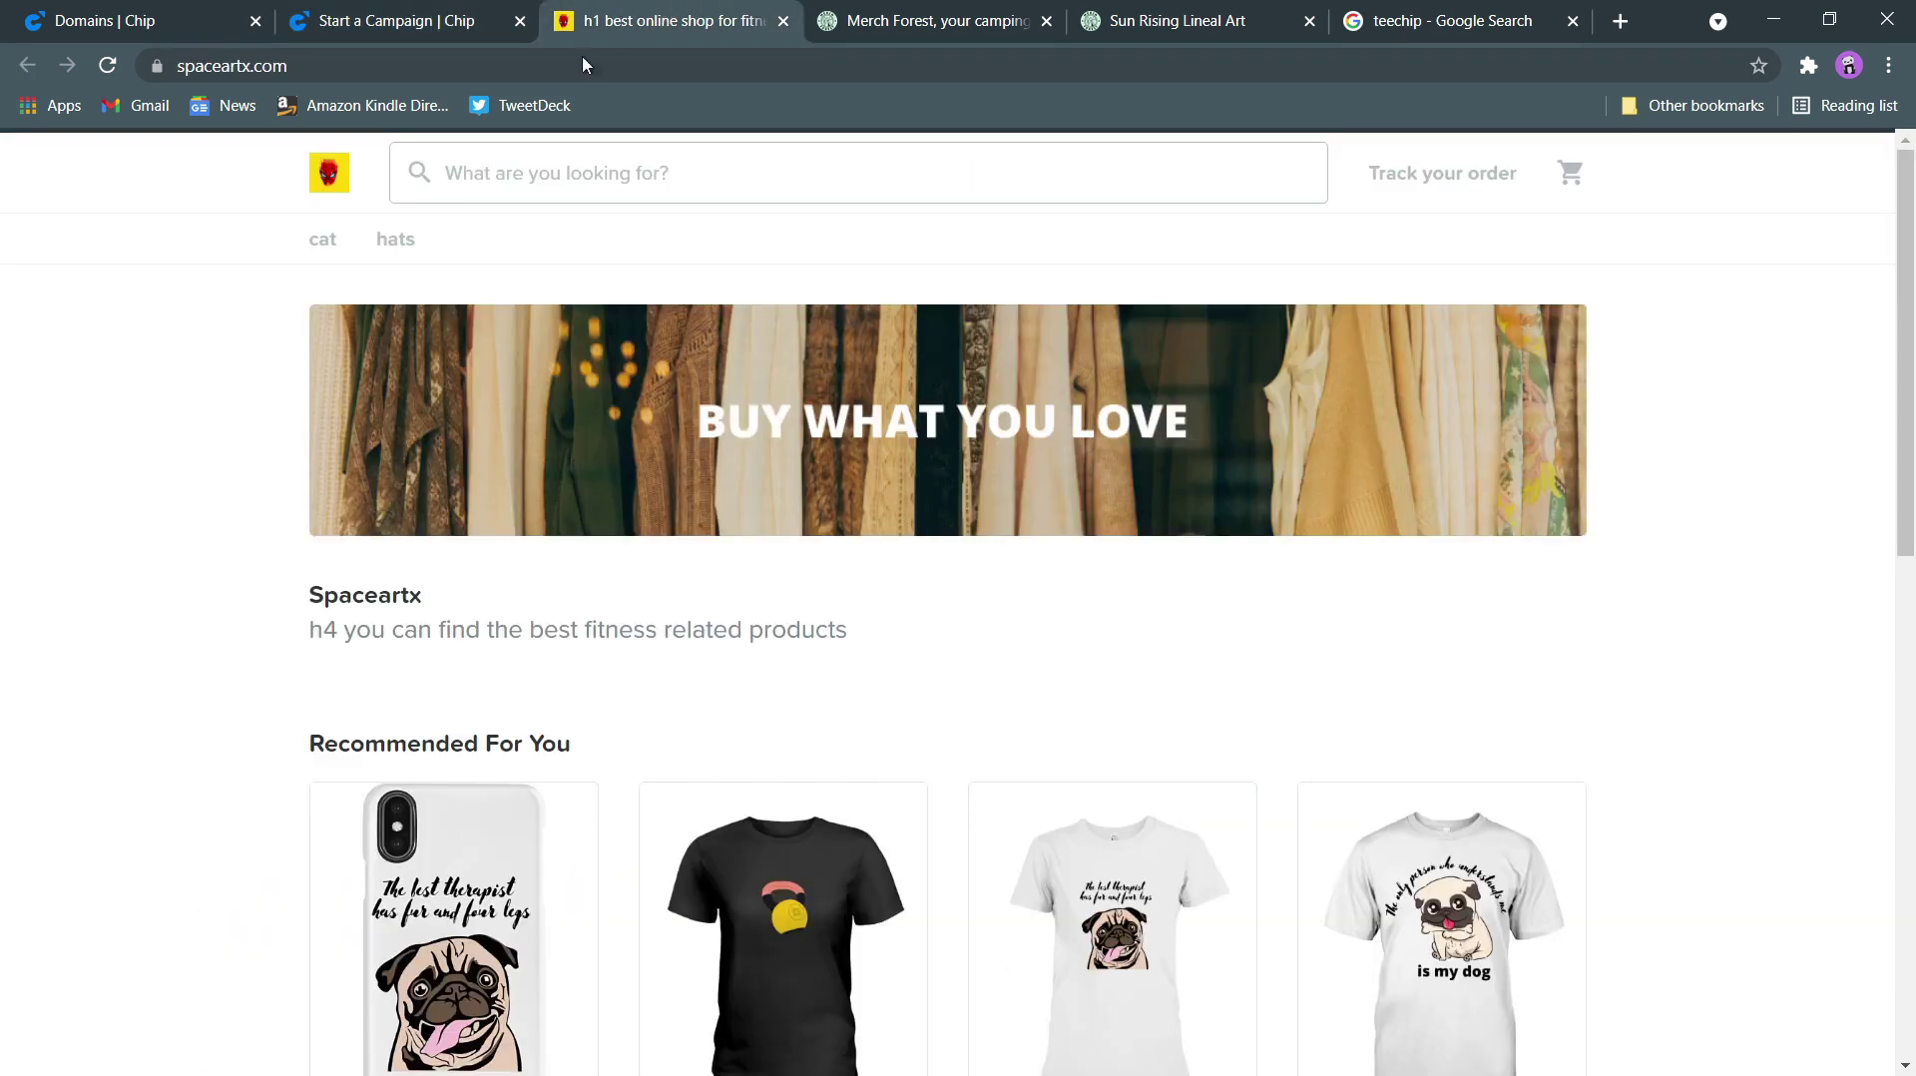
left_click(419, 14)
left_click(1210, 734)
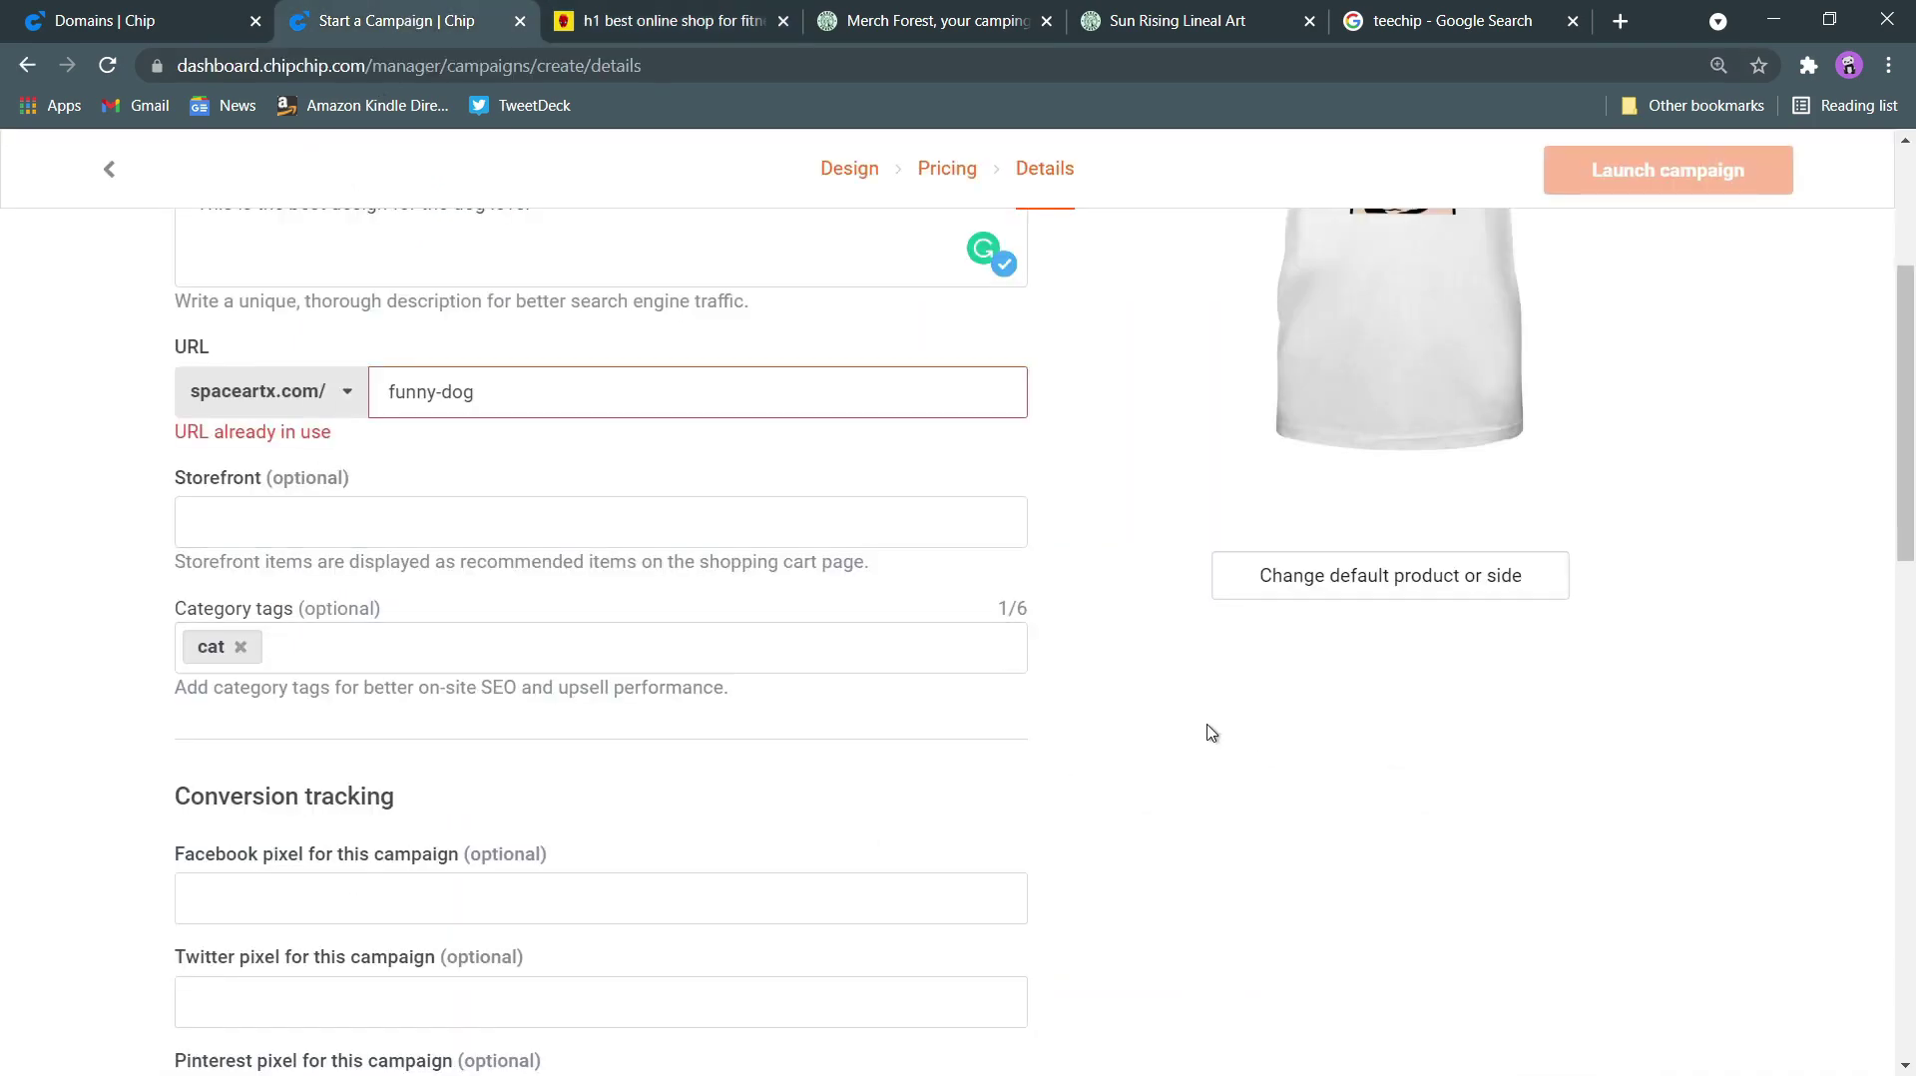
Set the campaign's visibility to Private
scroll(804, 696, "down", 6)
scroll(483, 555, "down", 4)
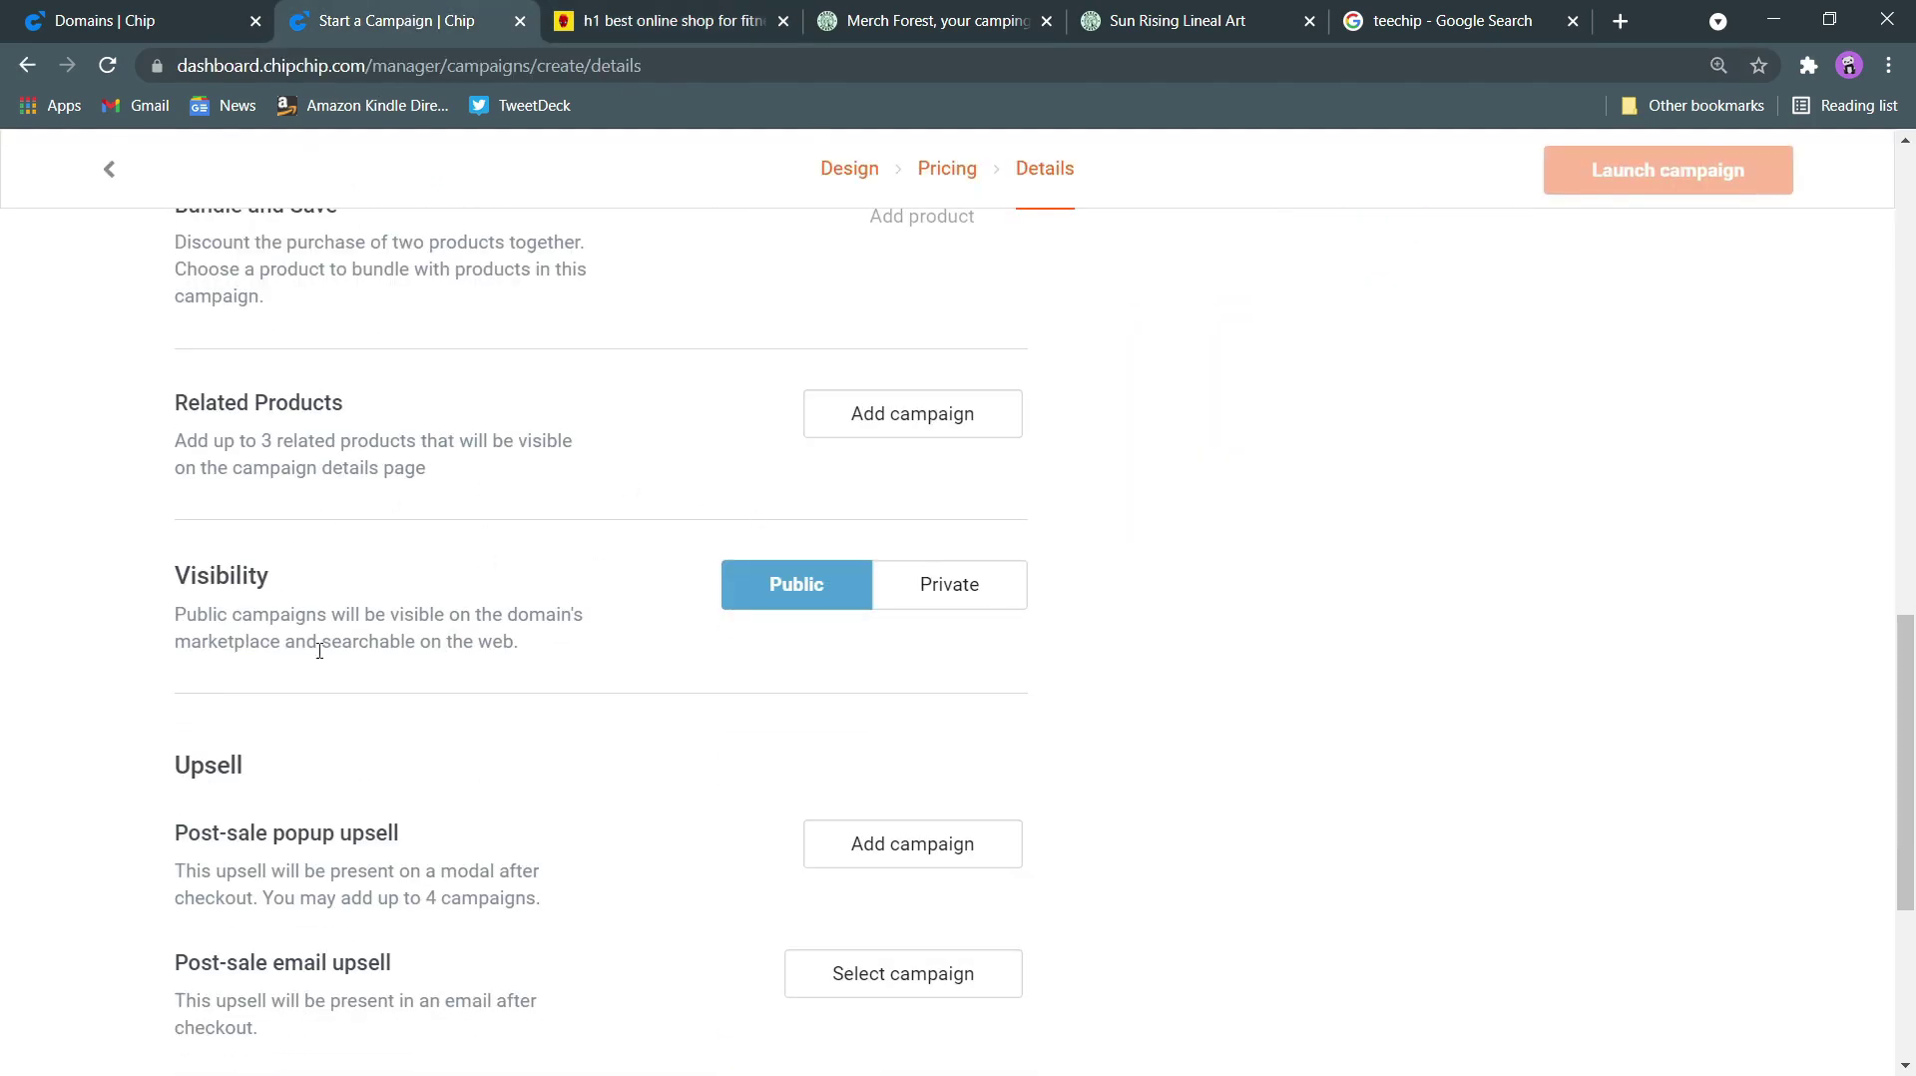
left_click(903, 595)
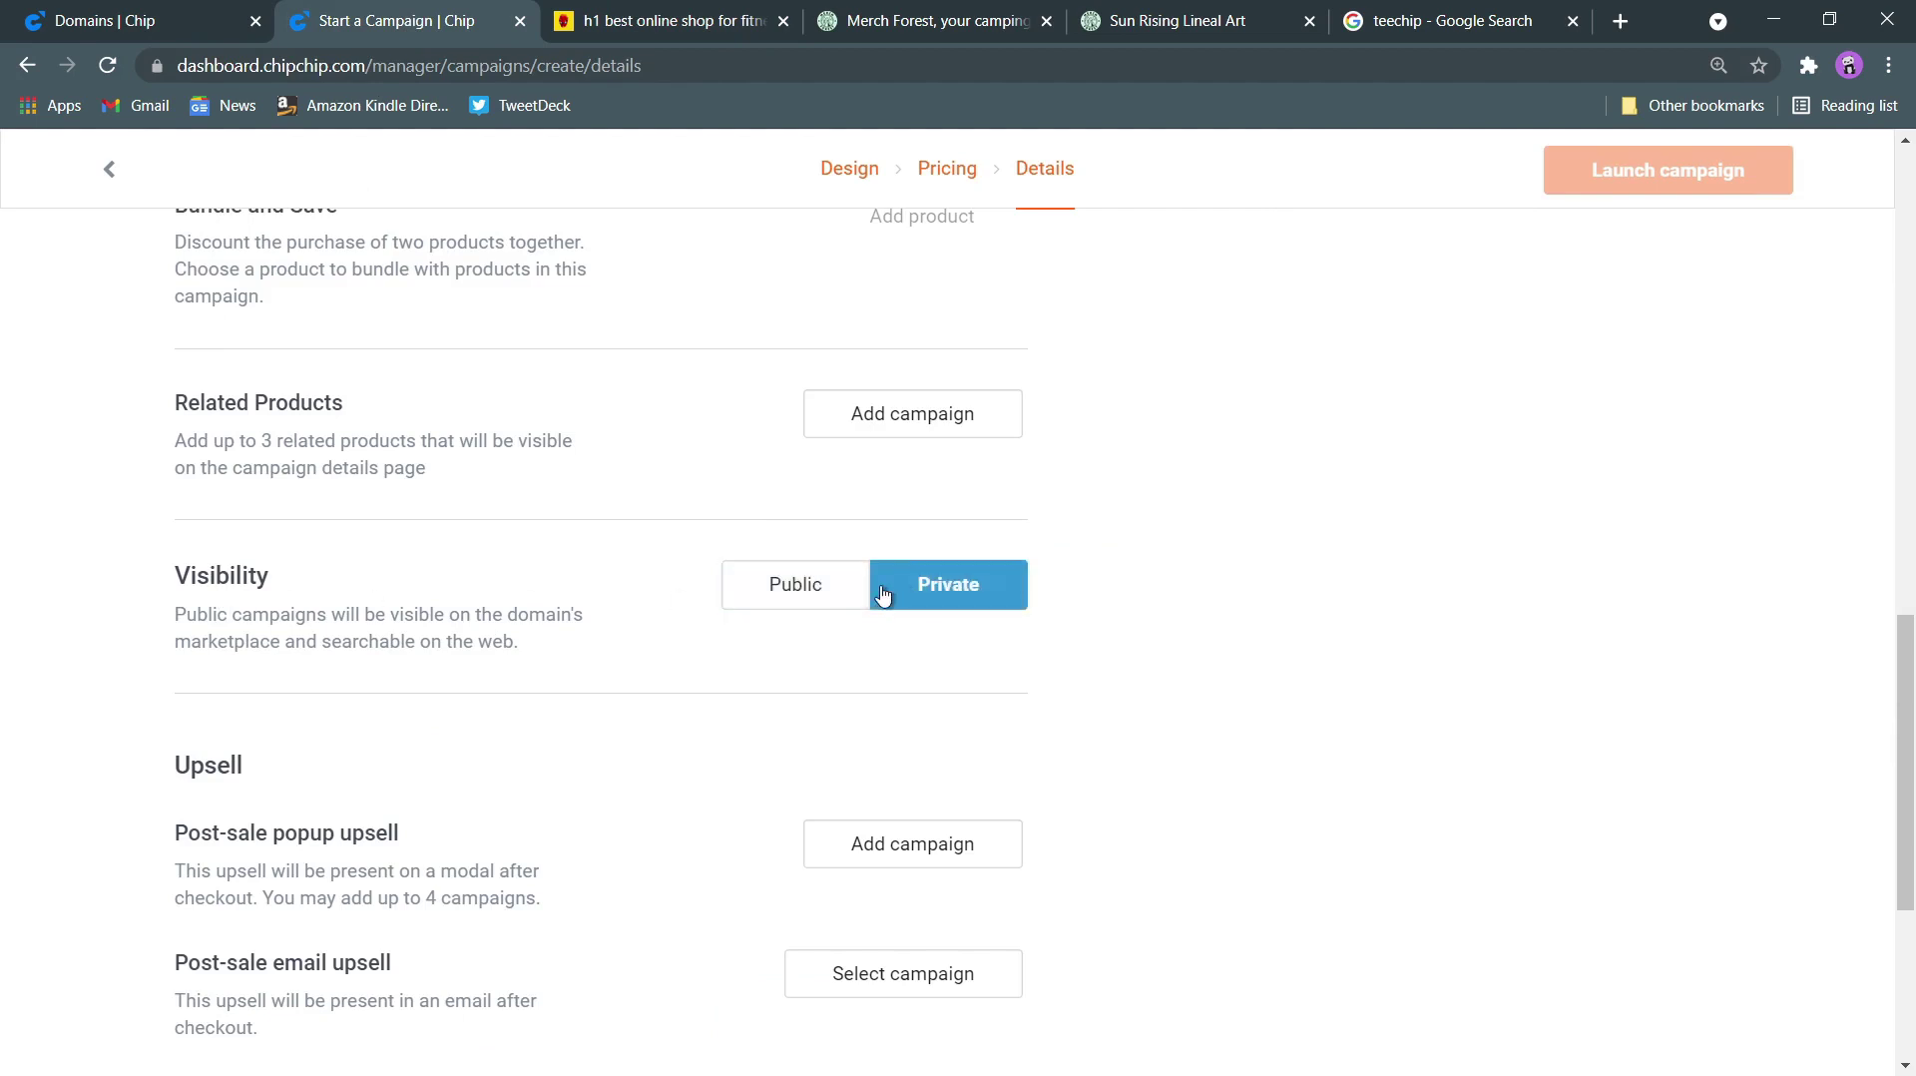
Set the campaign's visibility to Public and look over the upsell options
left_click(828, 590)
scroll(675, 611, "down", 2)
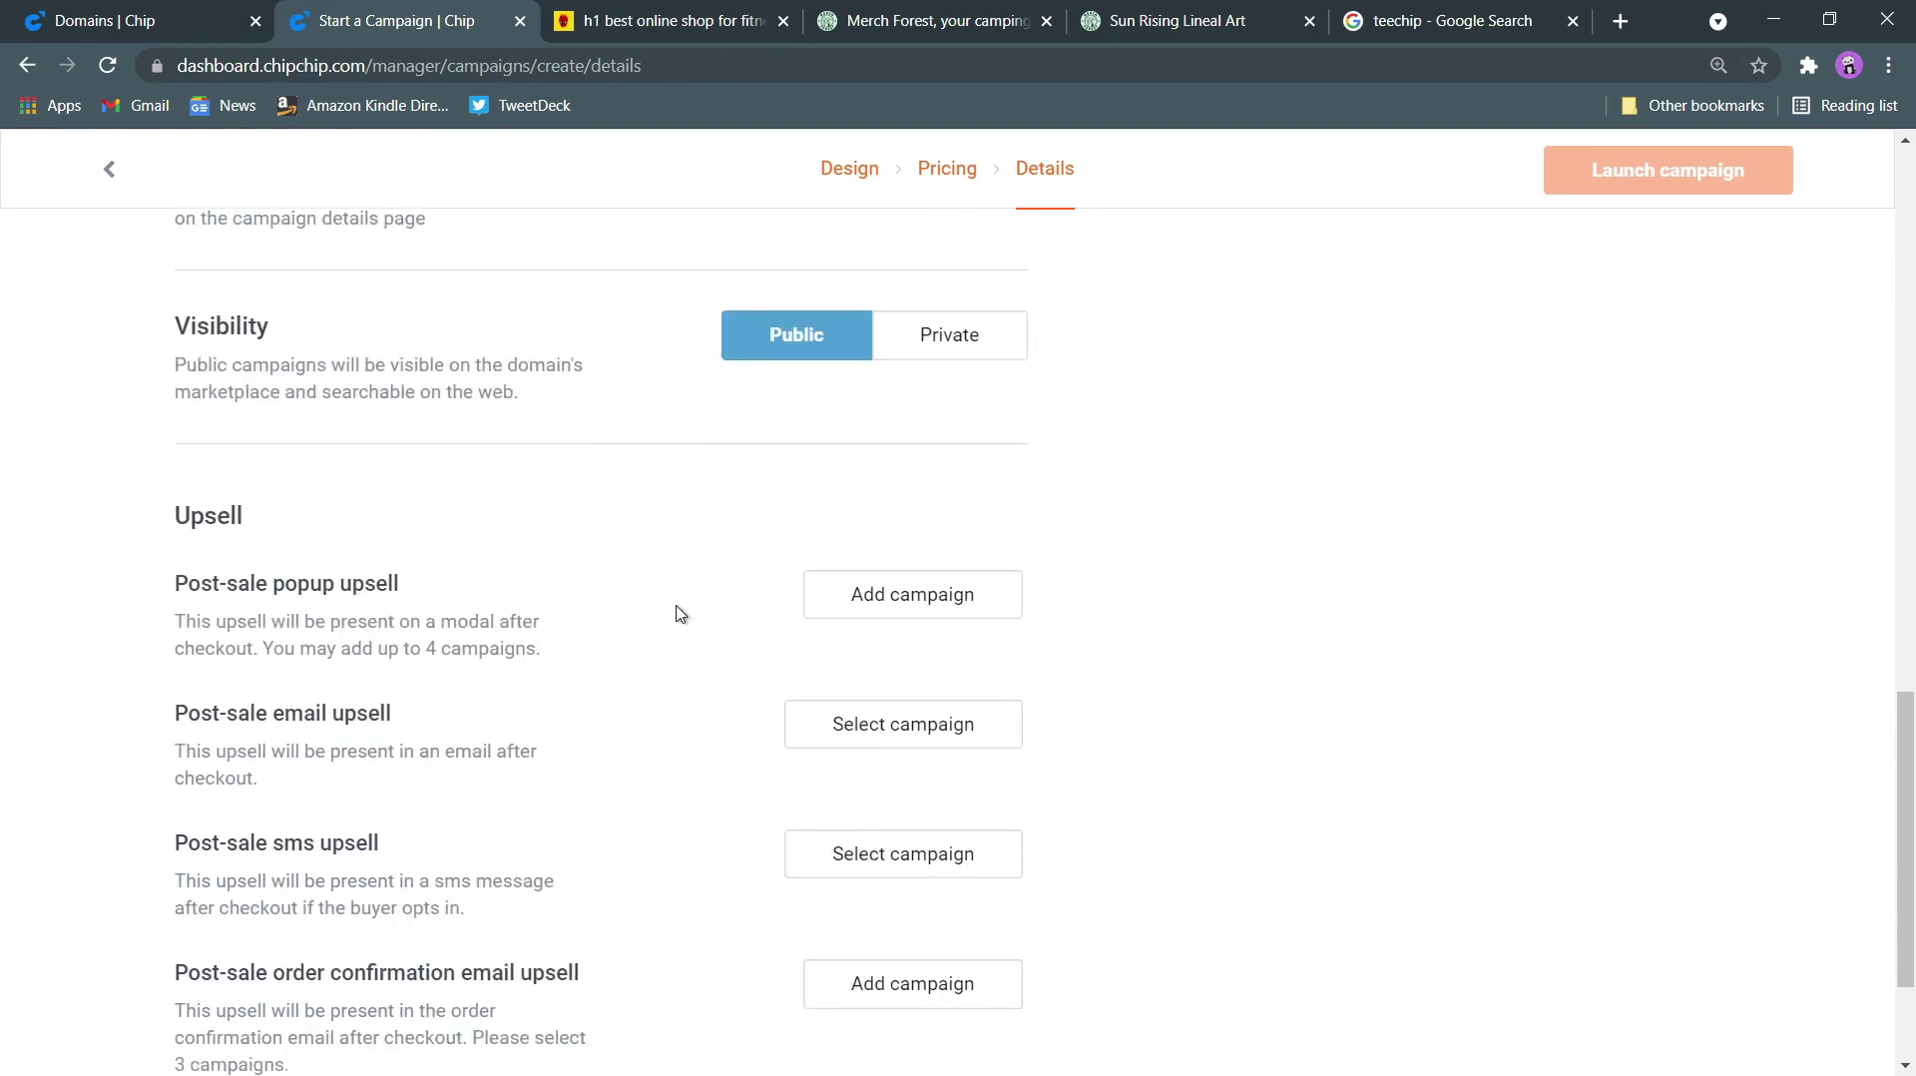
scroll(675, 612, "down", 2)
scroll(673, 611, "up", 4)
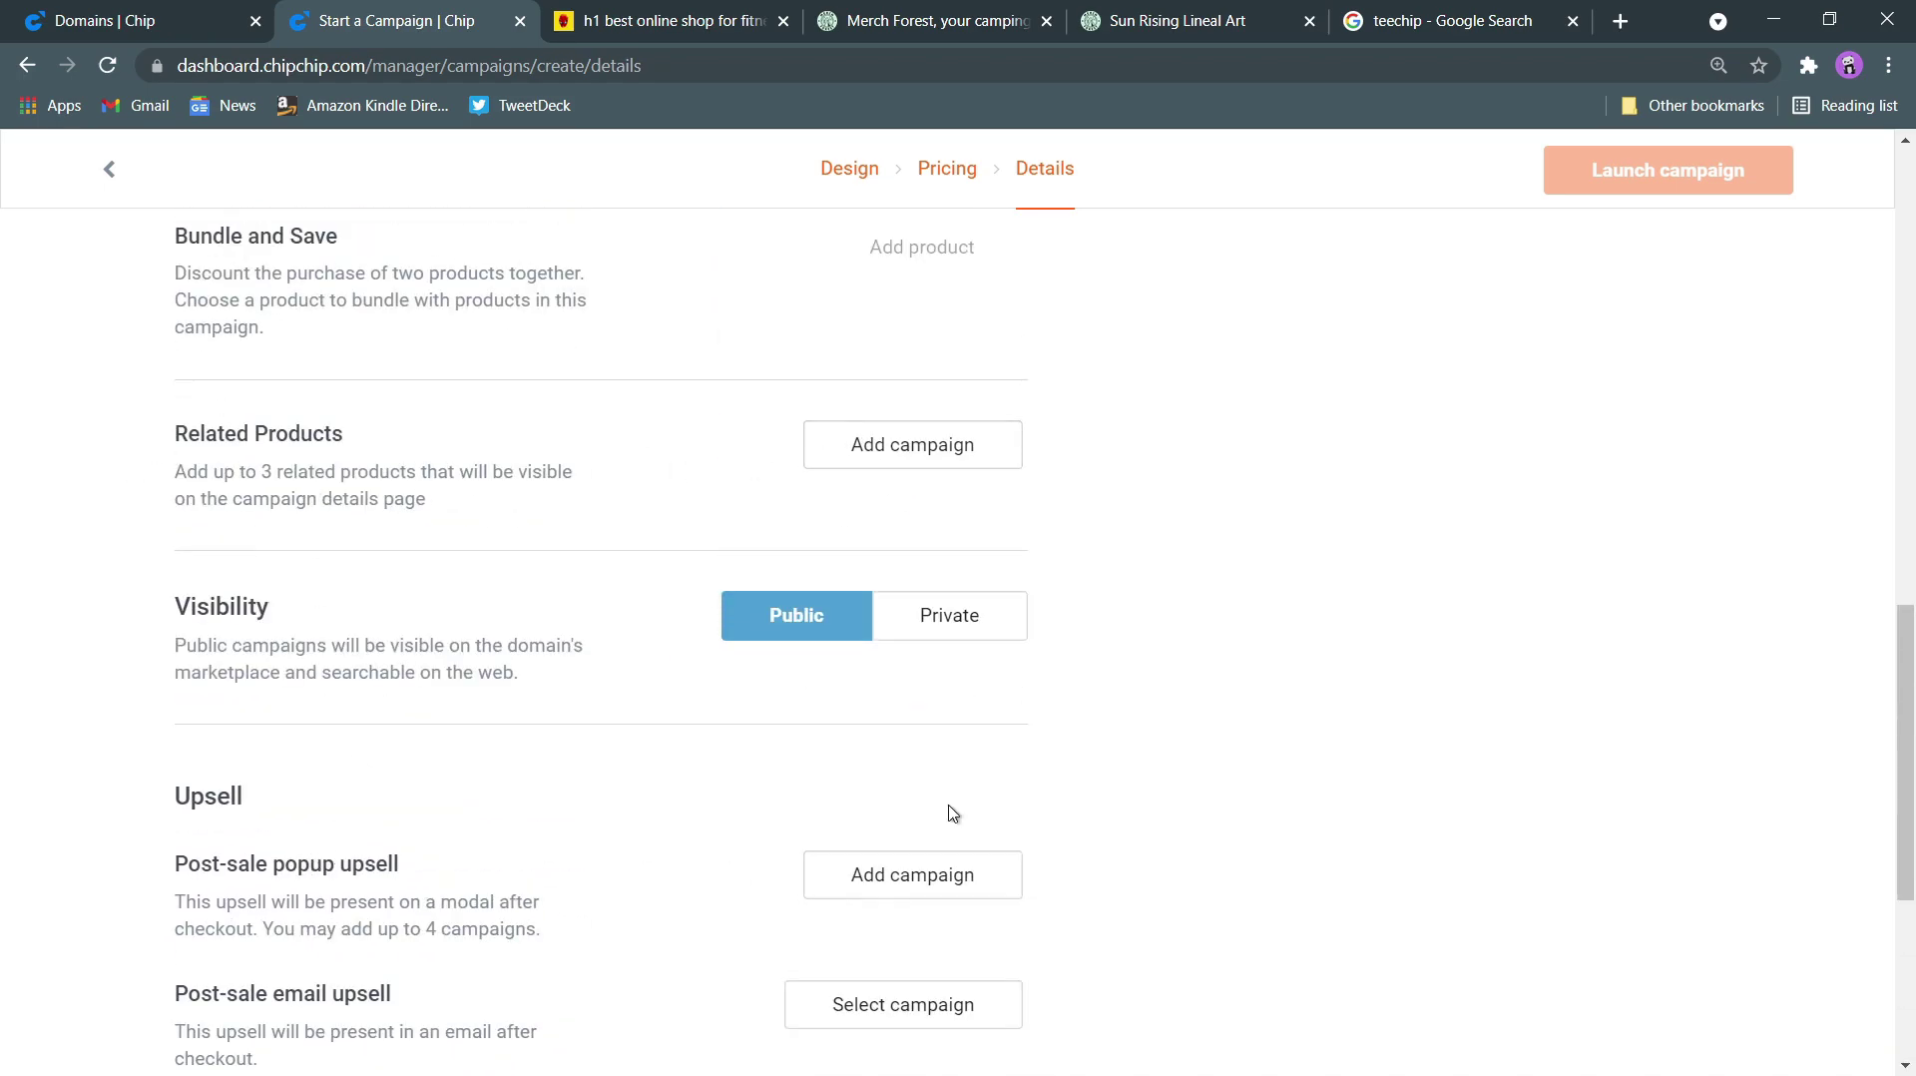
View the campaigns available for the post-sale popup upsell and leave the upsell without a campaign
scroll(1103, 798, "down", 3)
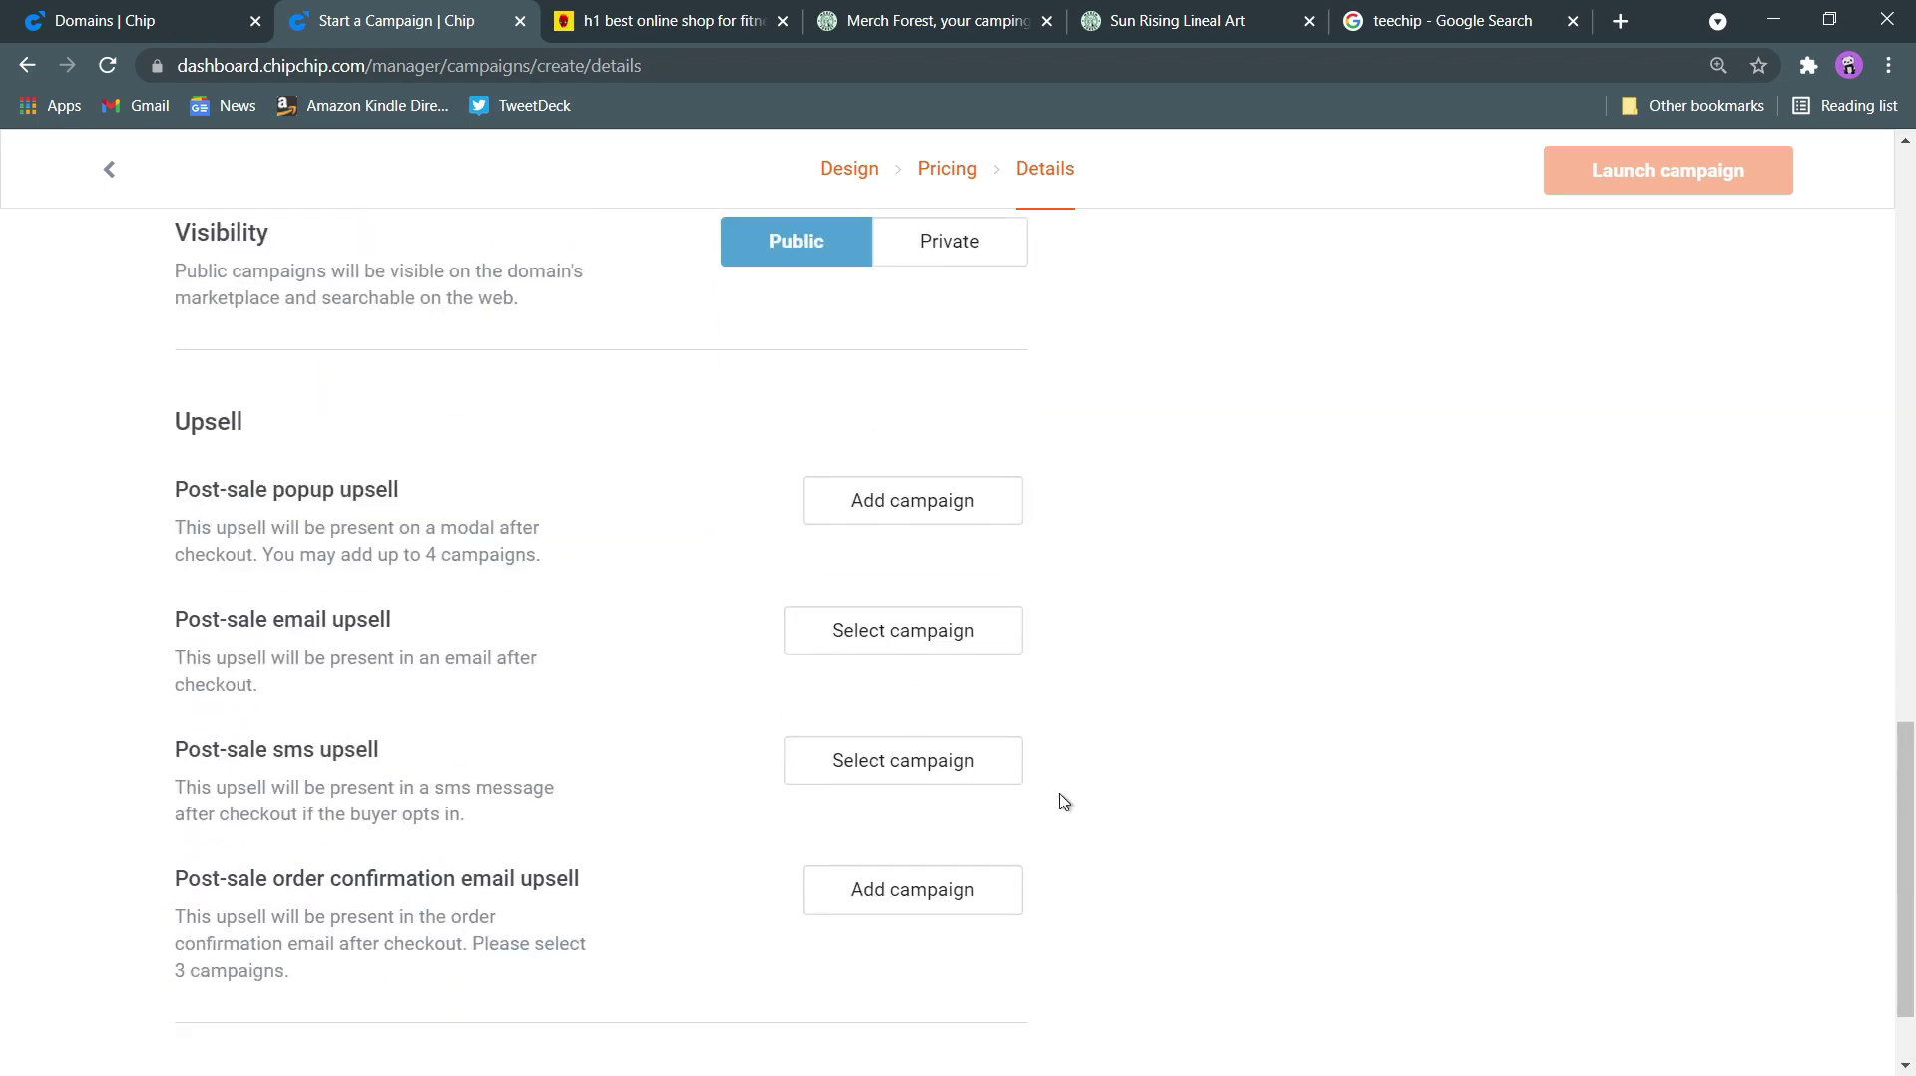
left_click(895, 511)
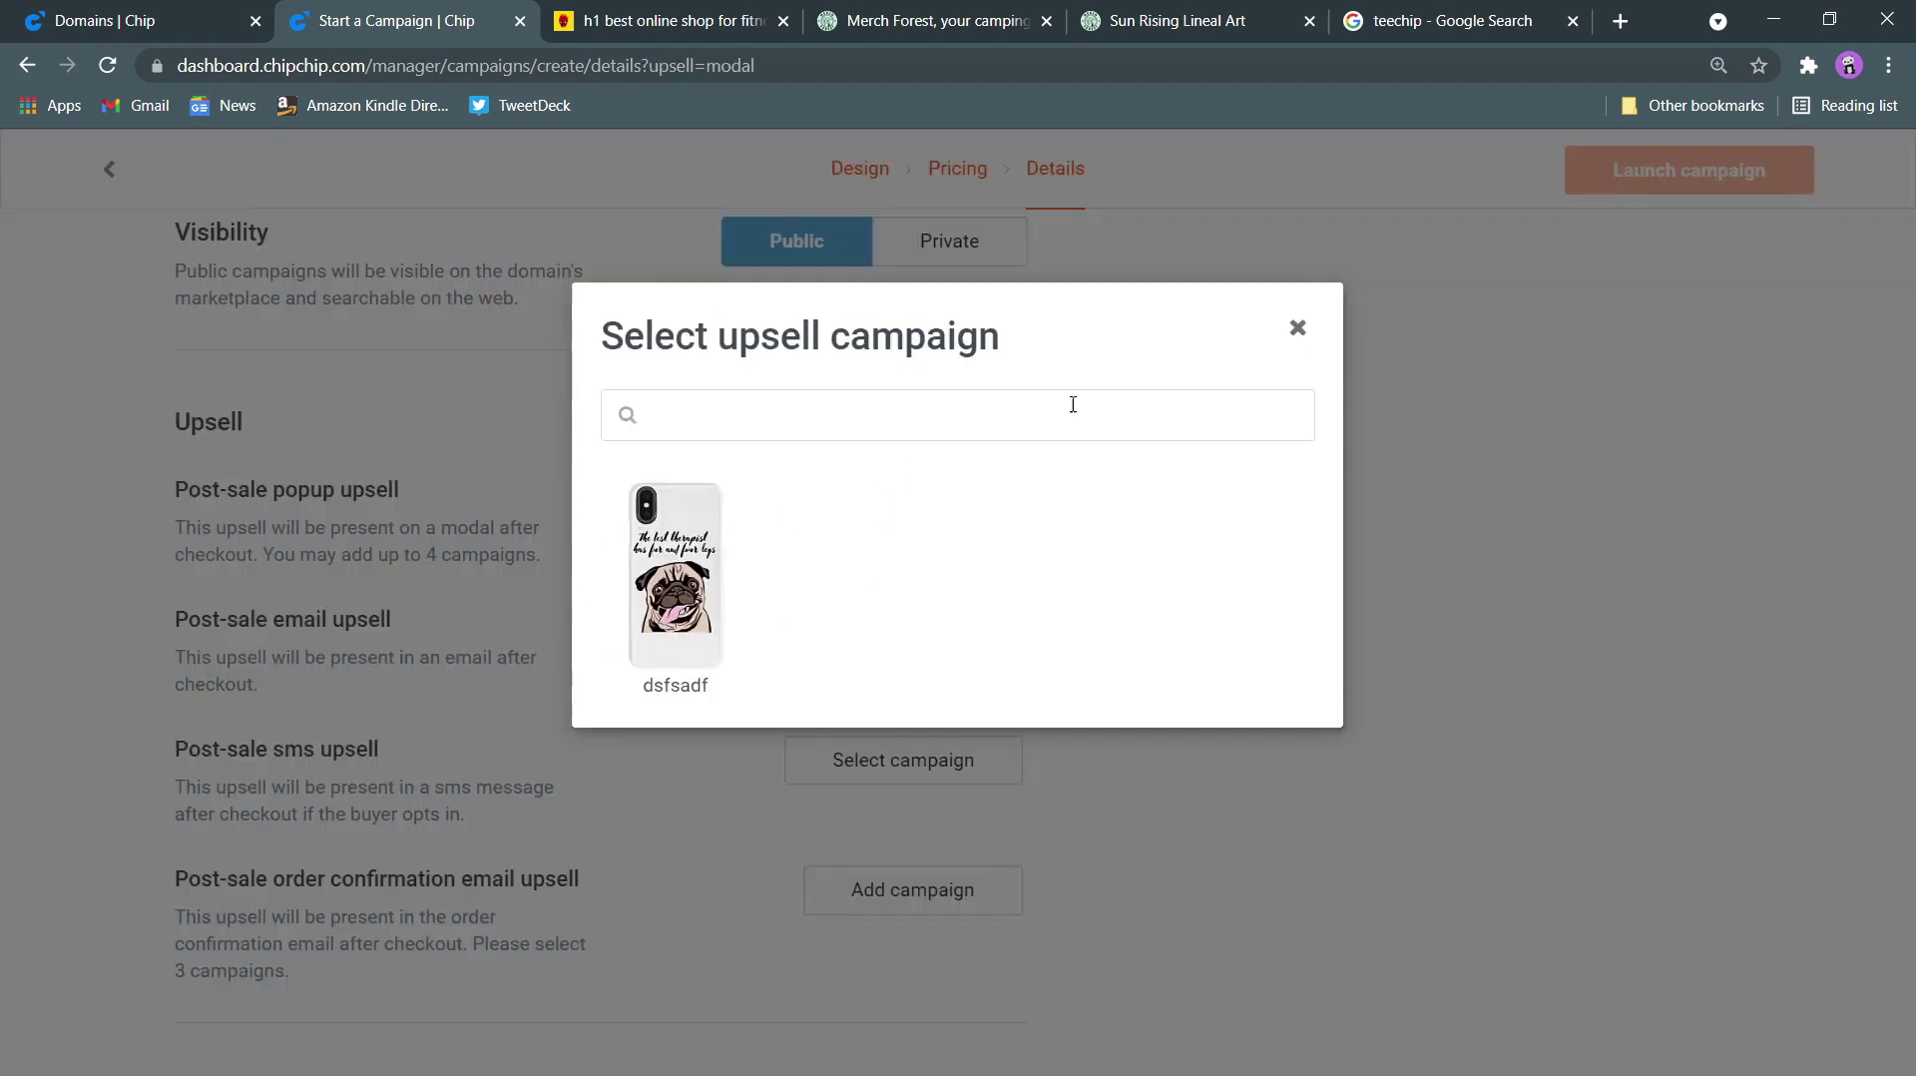
left_click(1297, 328)
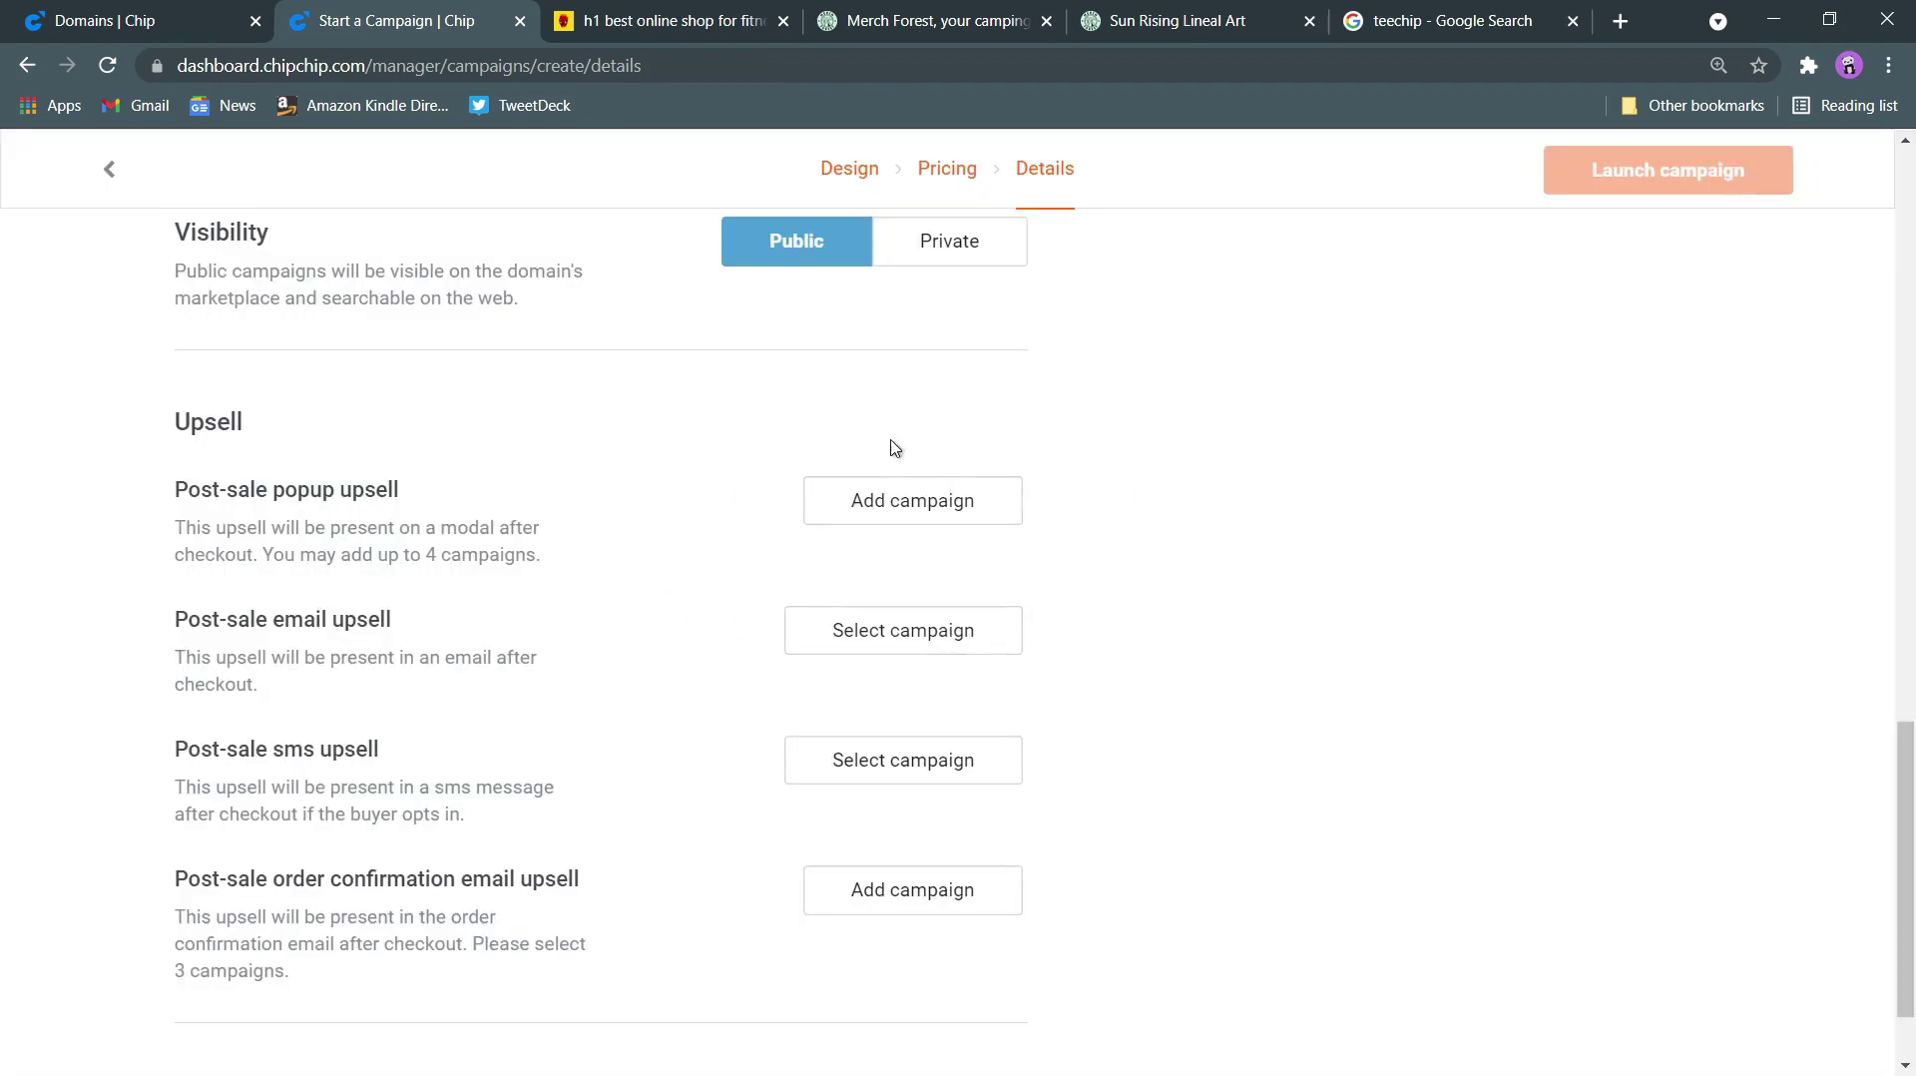
scroll(569, 654, "down", 1)
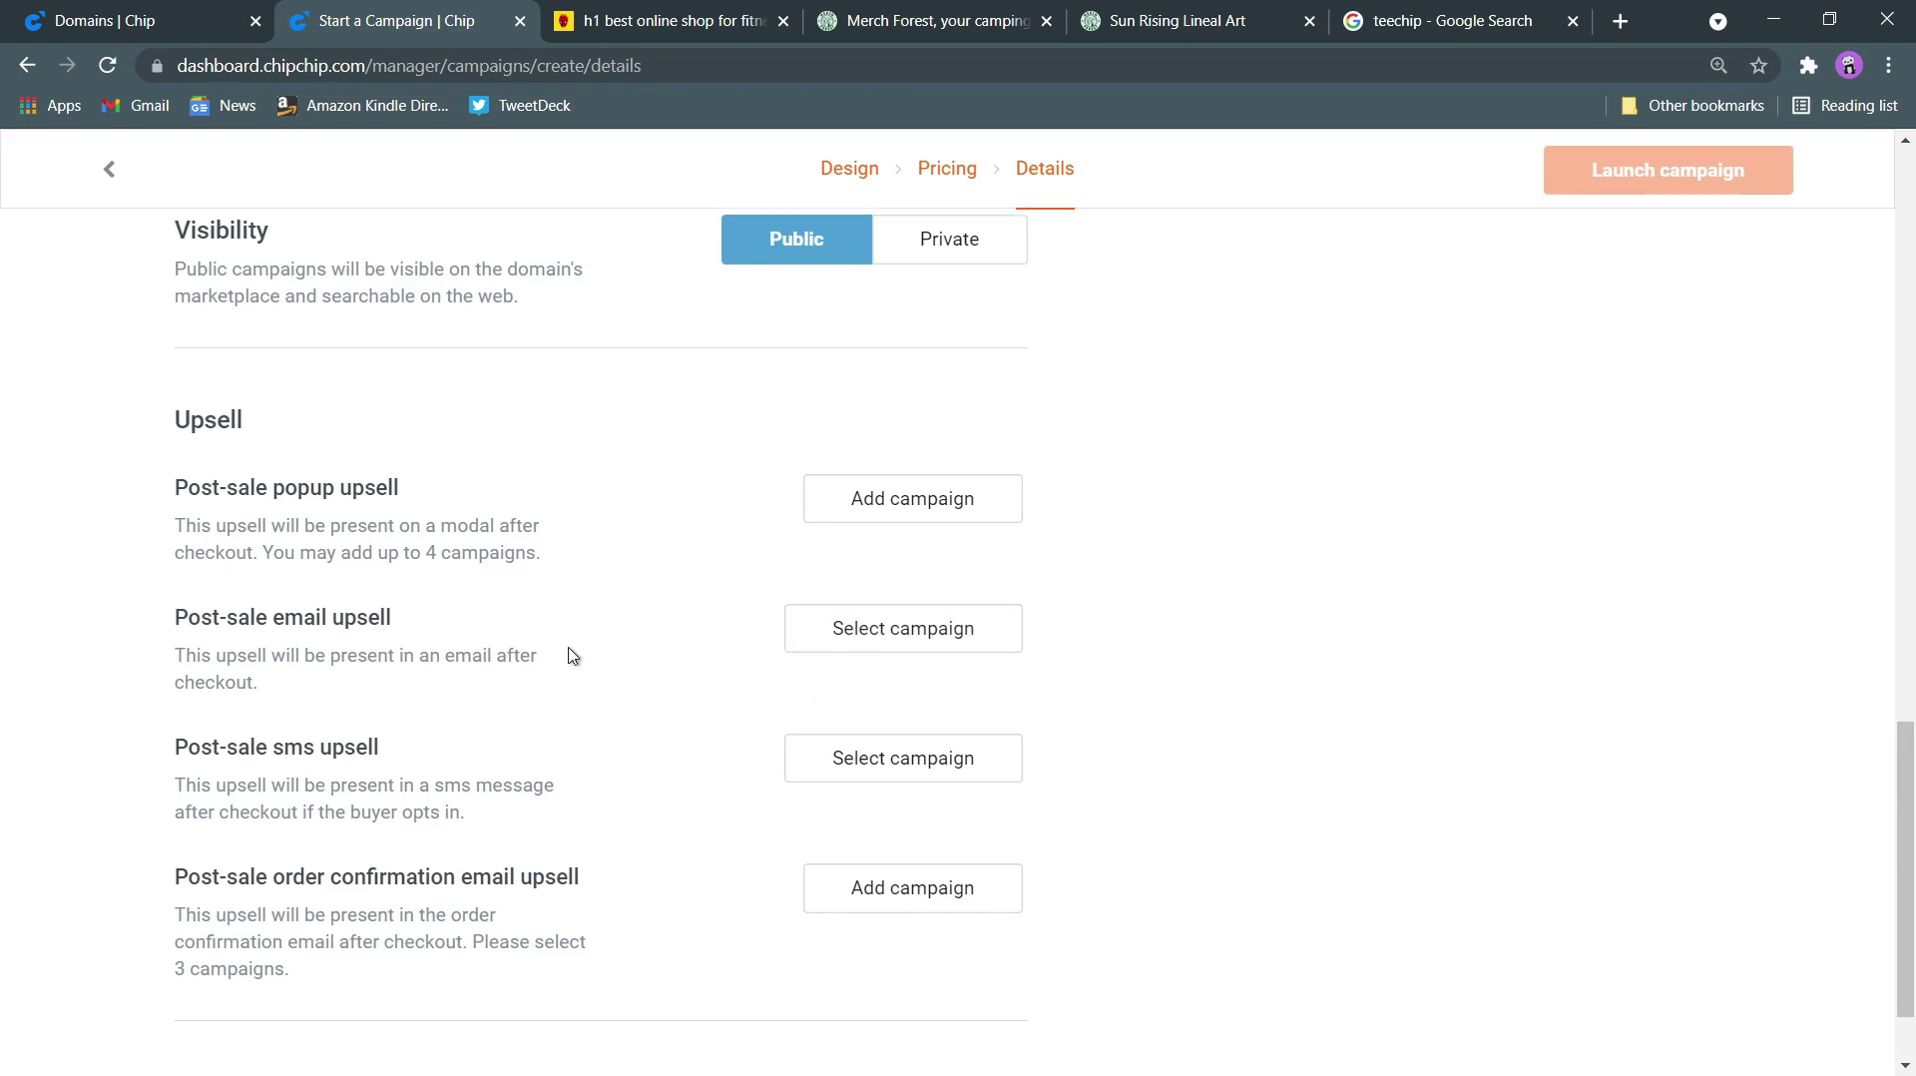
Launch the "funny dog" campaign and look over its live product page on spaceartx.com
scroll(714, 669, "up", 18)
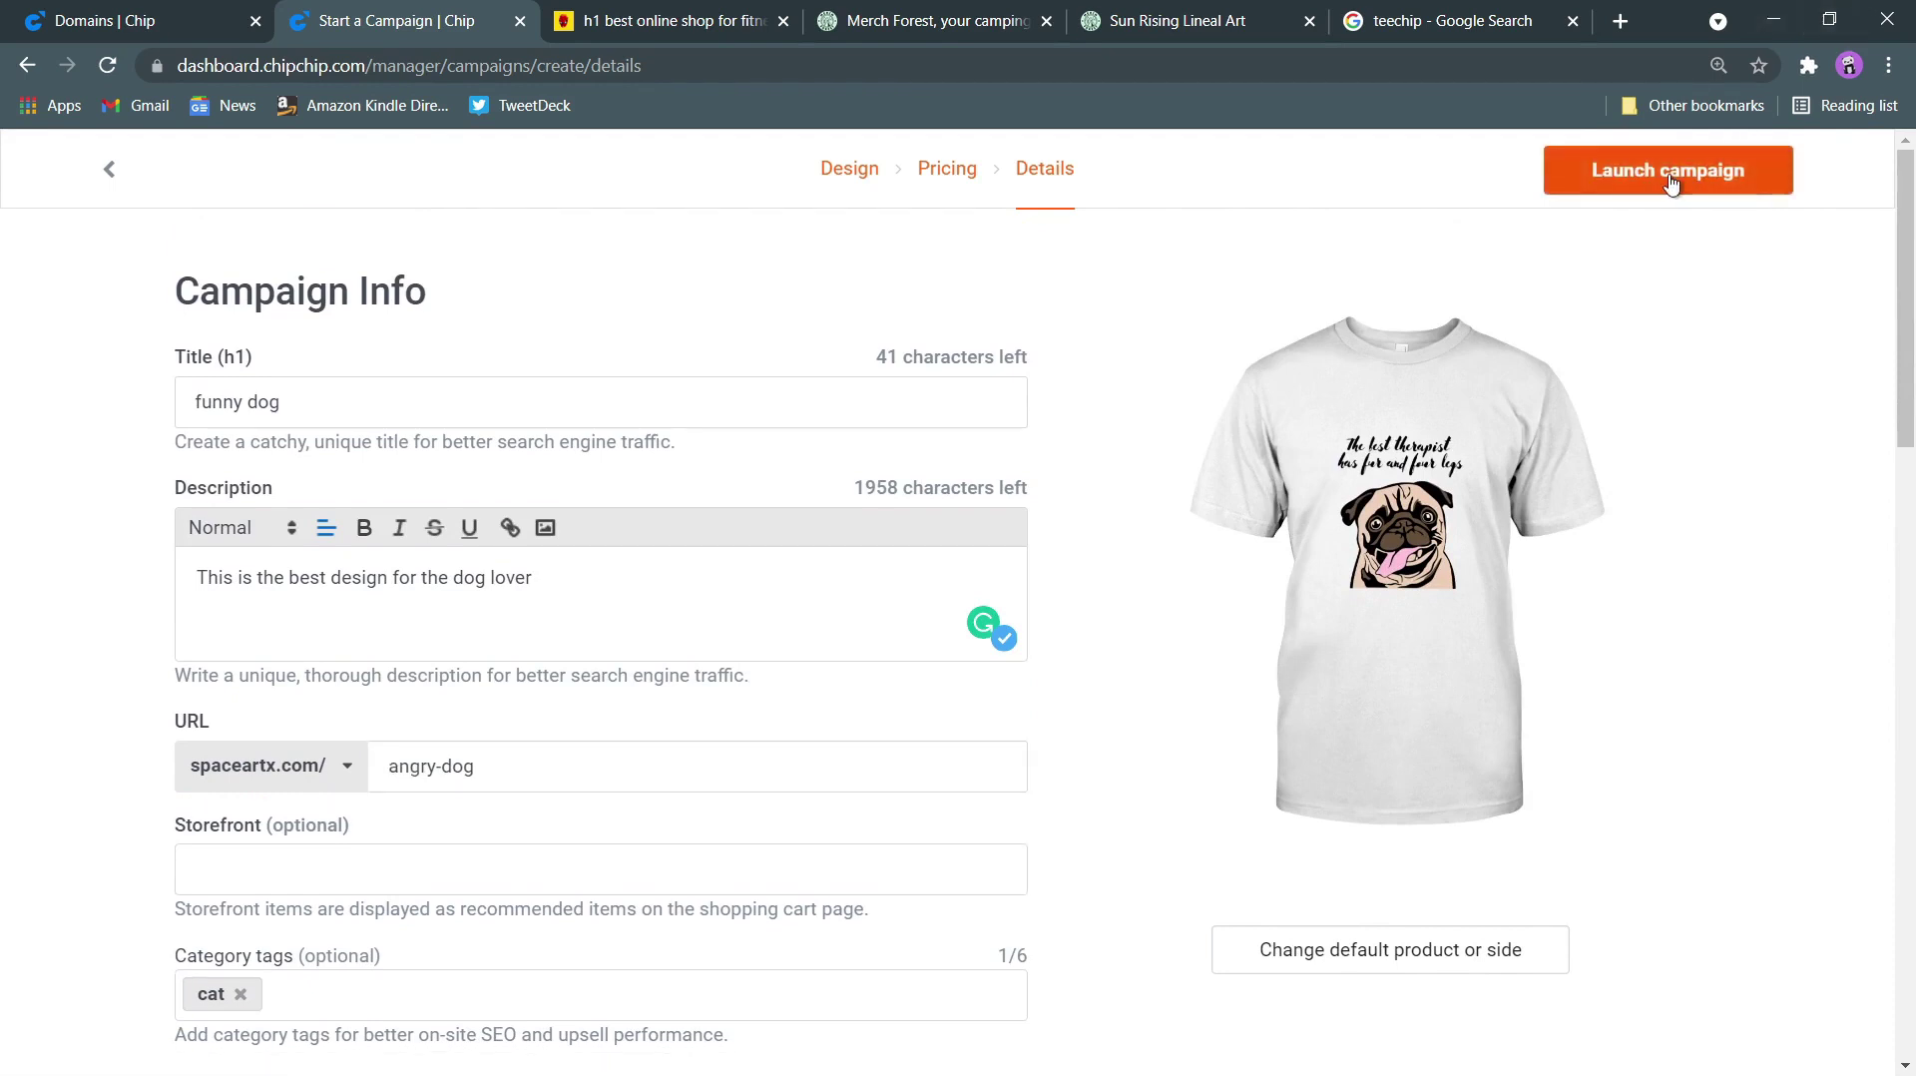
left_click(1668, 175)
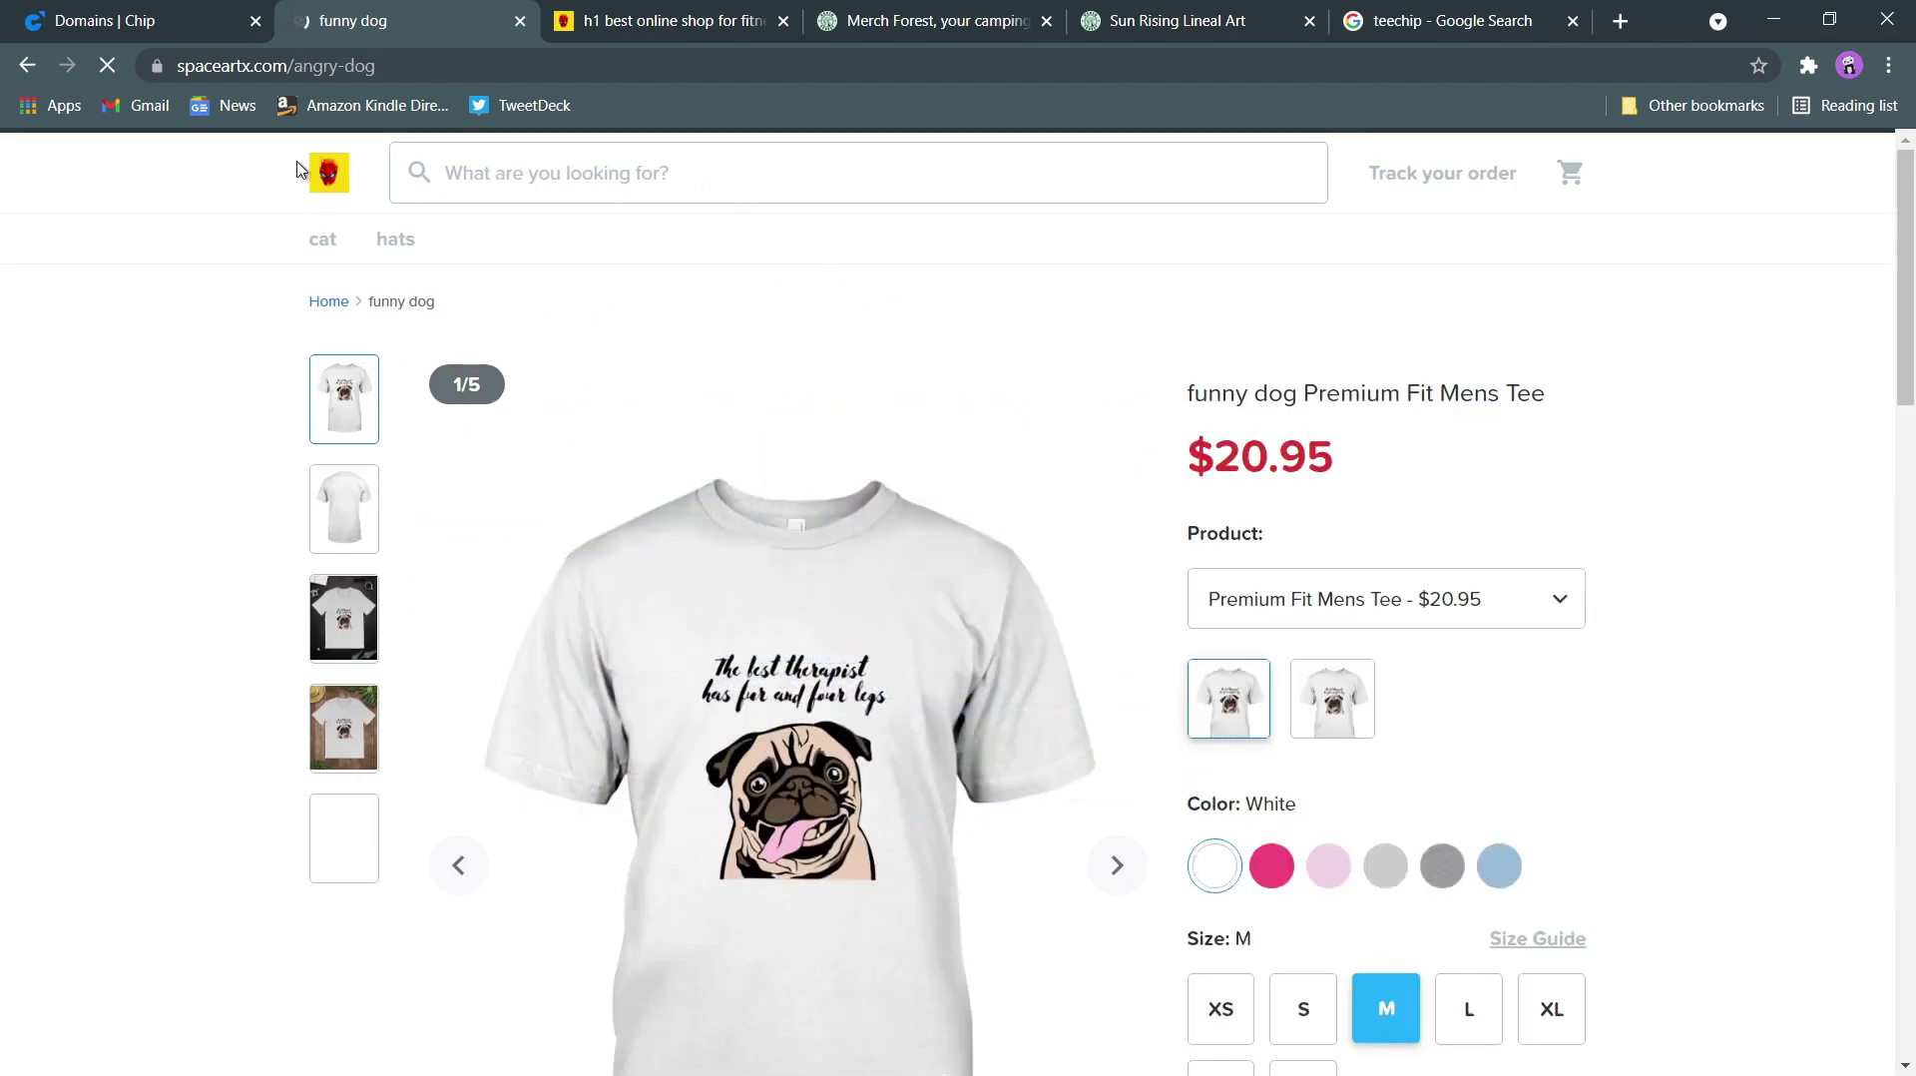
scroll(731, 606, "down", 2)
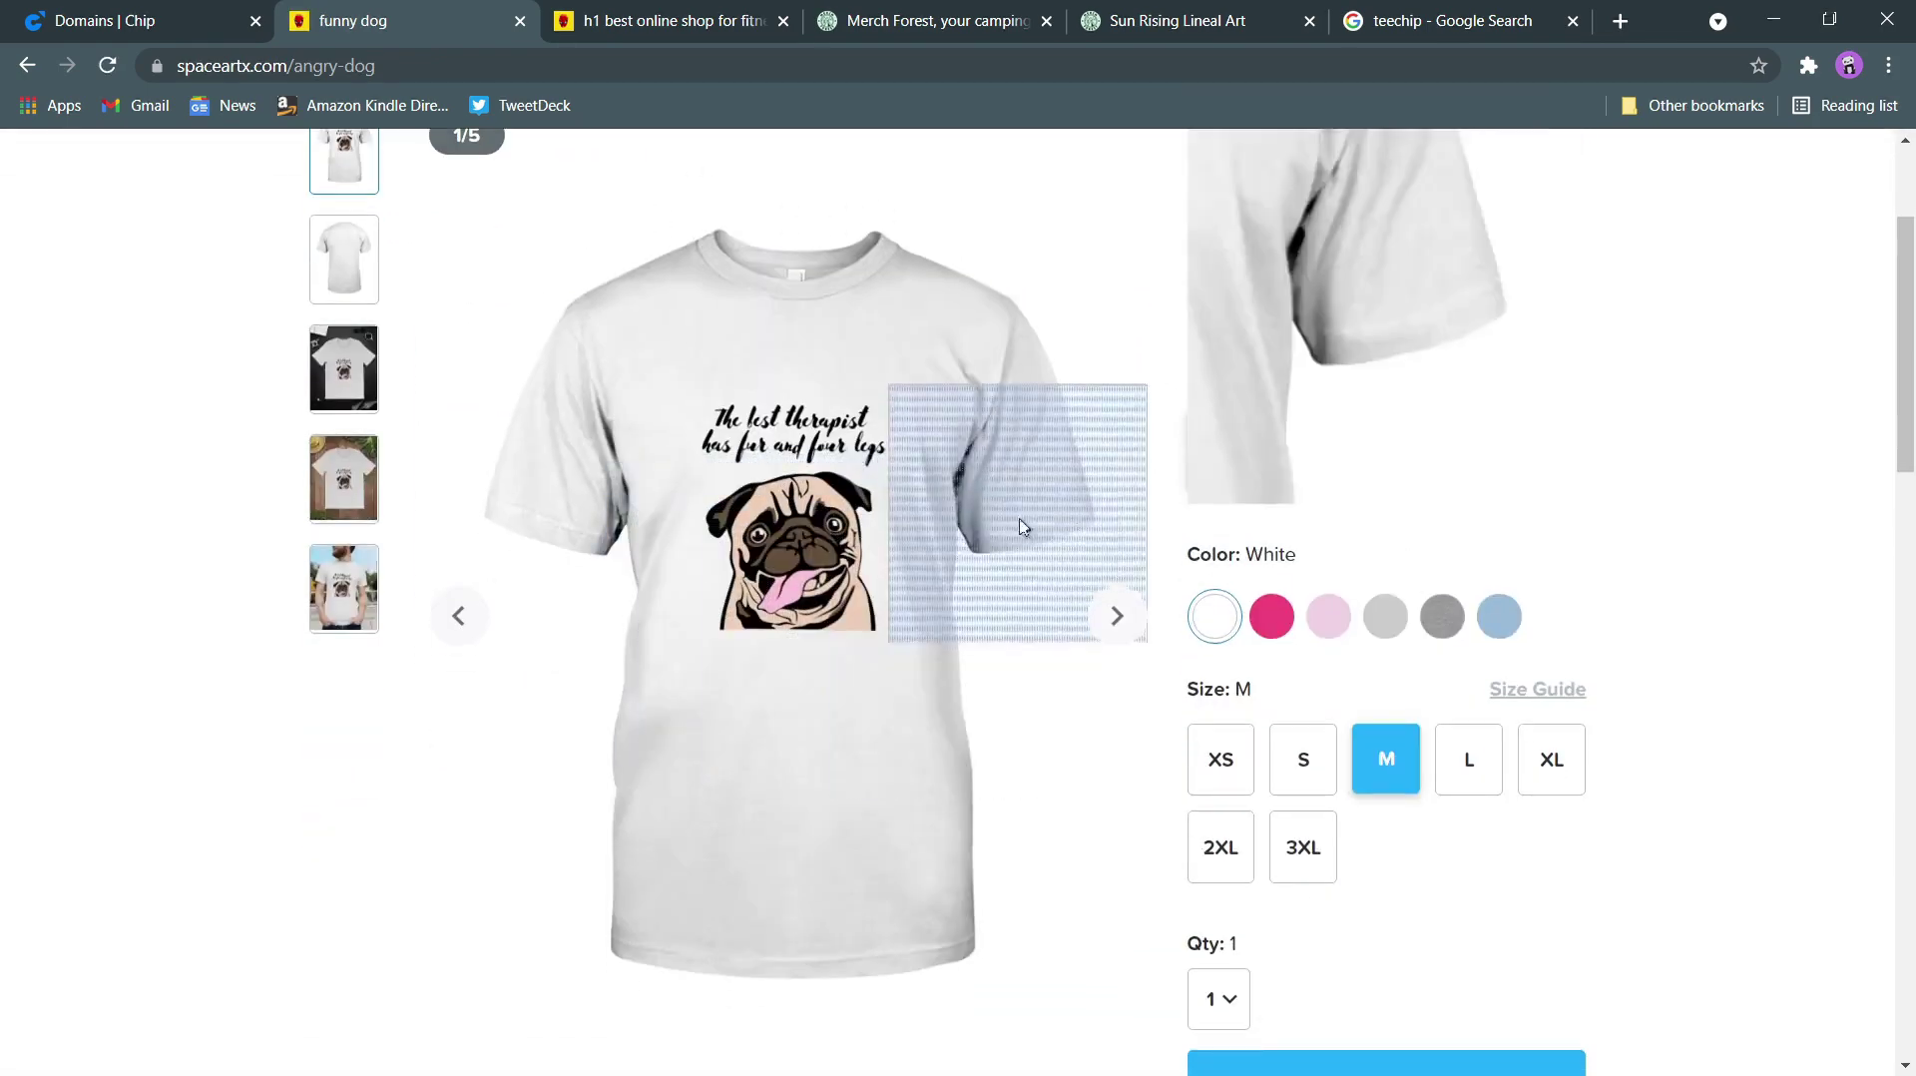
scroll(1134, 639, "down", 2)
scroll(1138, 638, "up", 4)
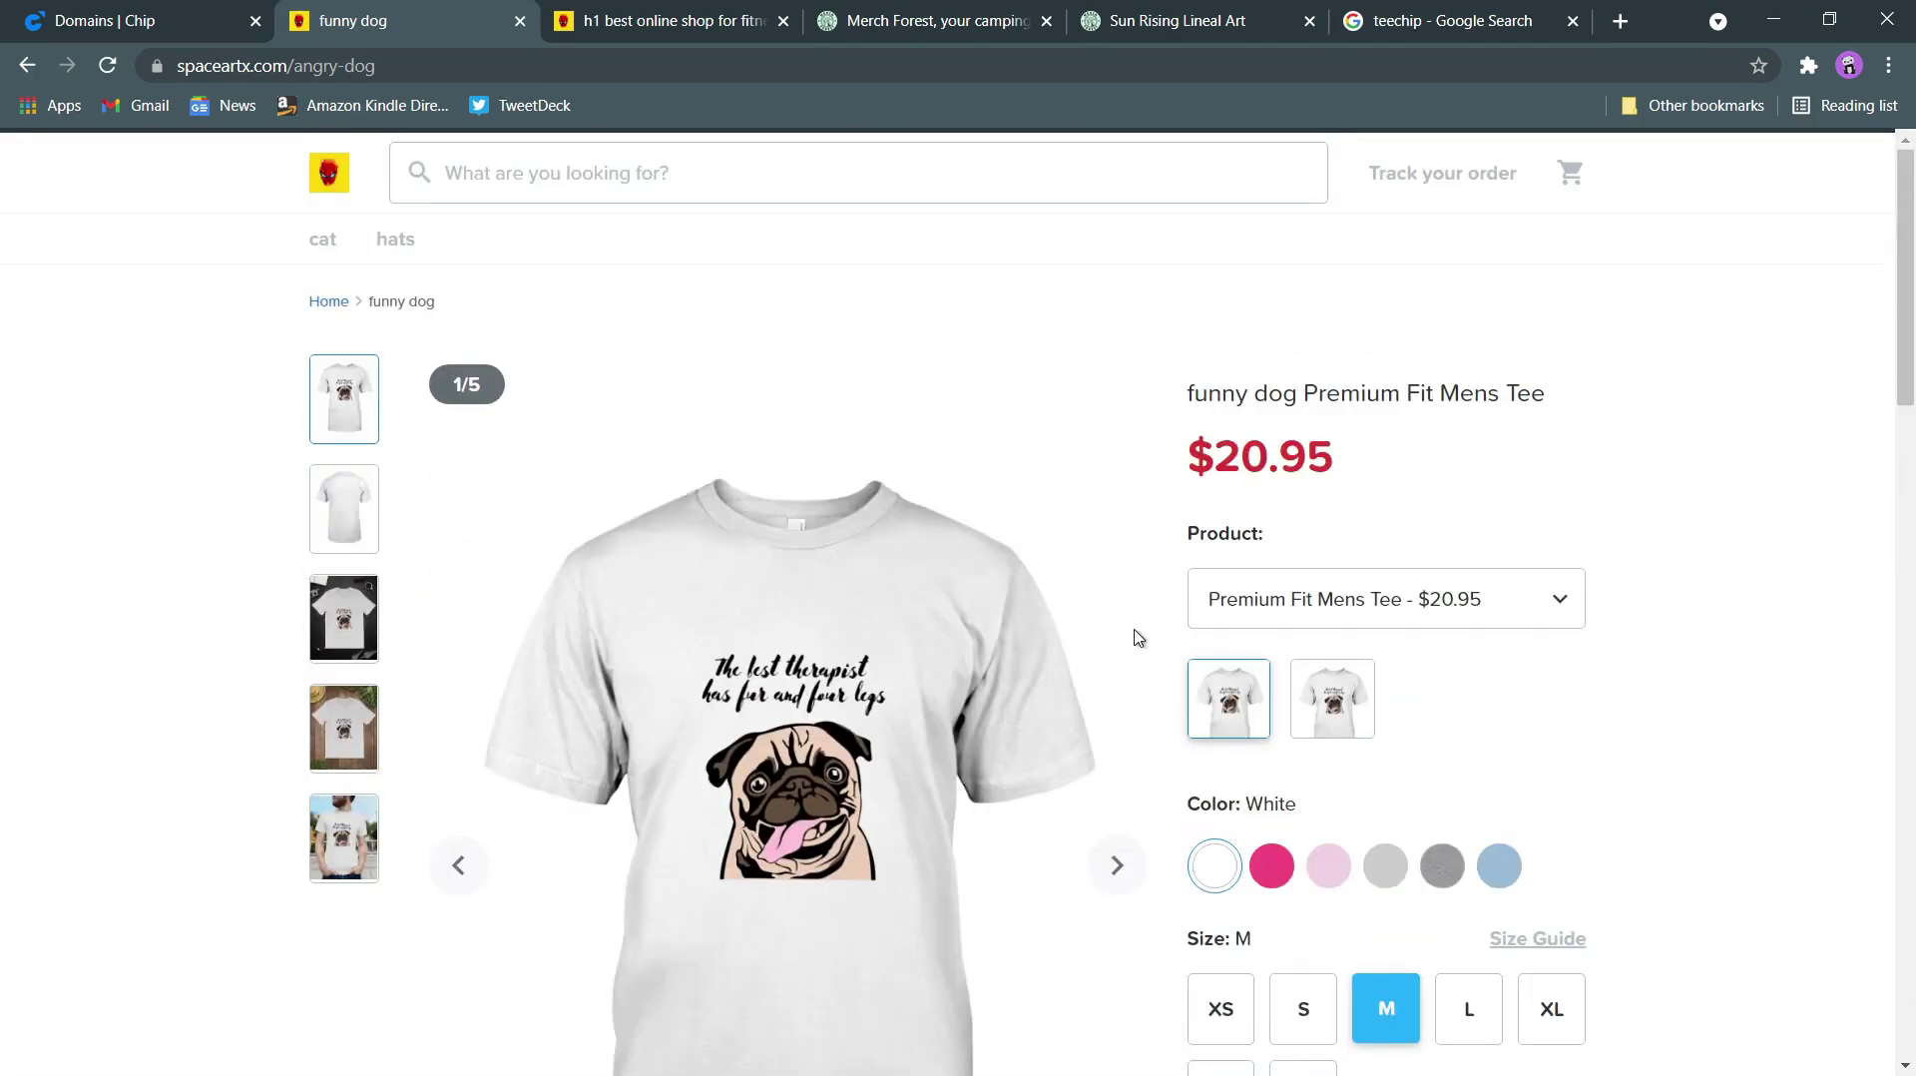
Look at the Domains list, and return to the live product page to read its campaign and product details
left_click(165, 33)
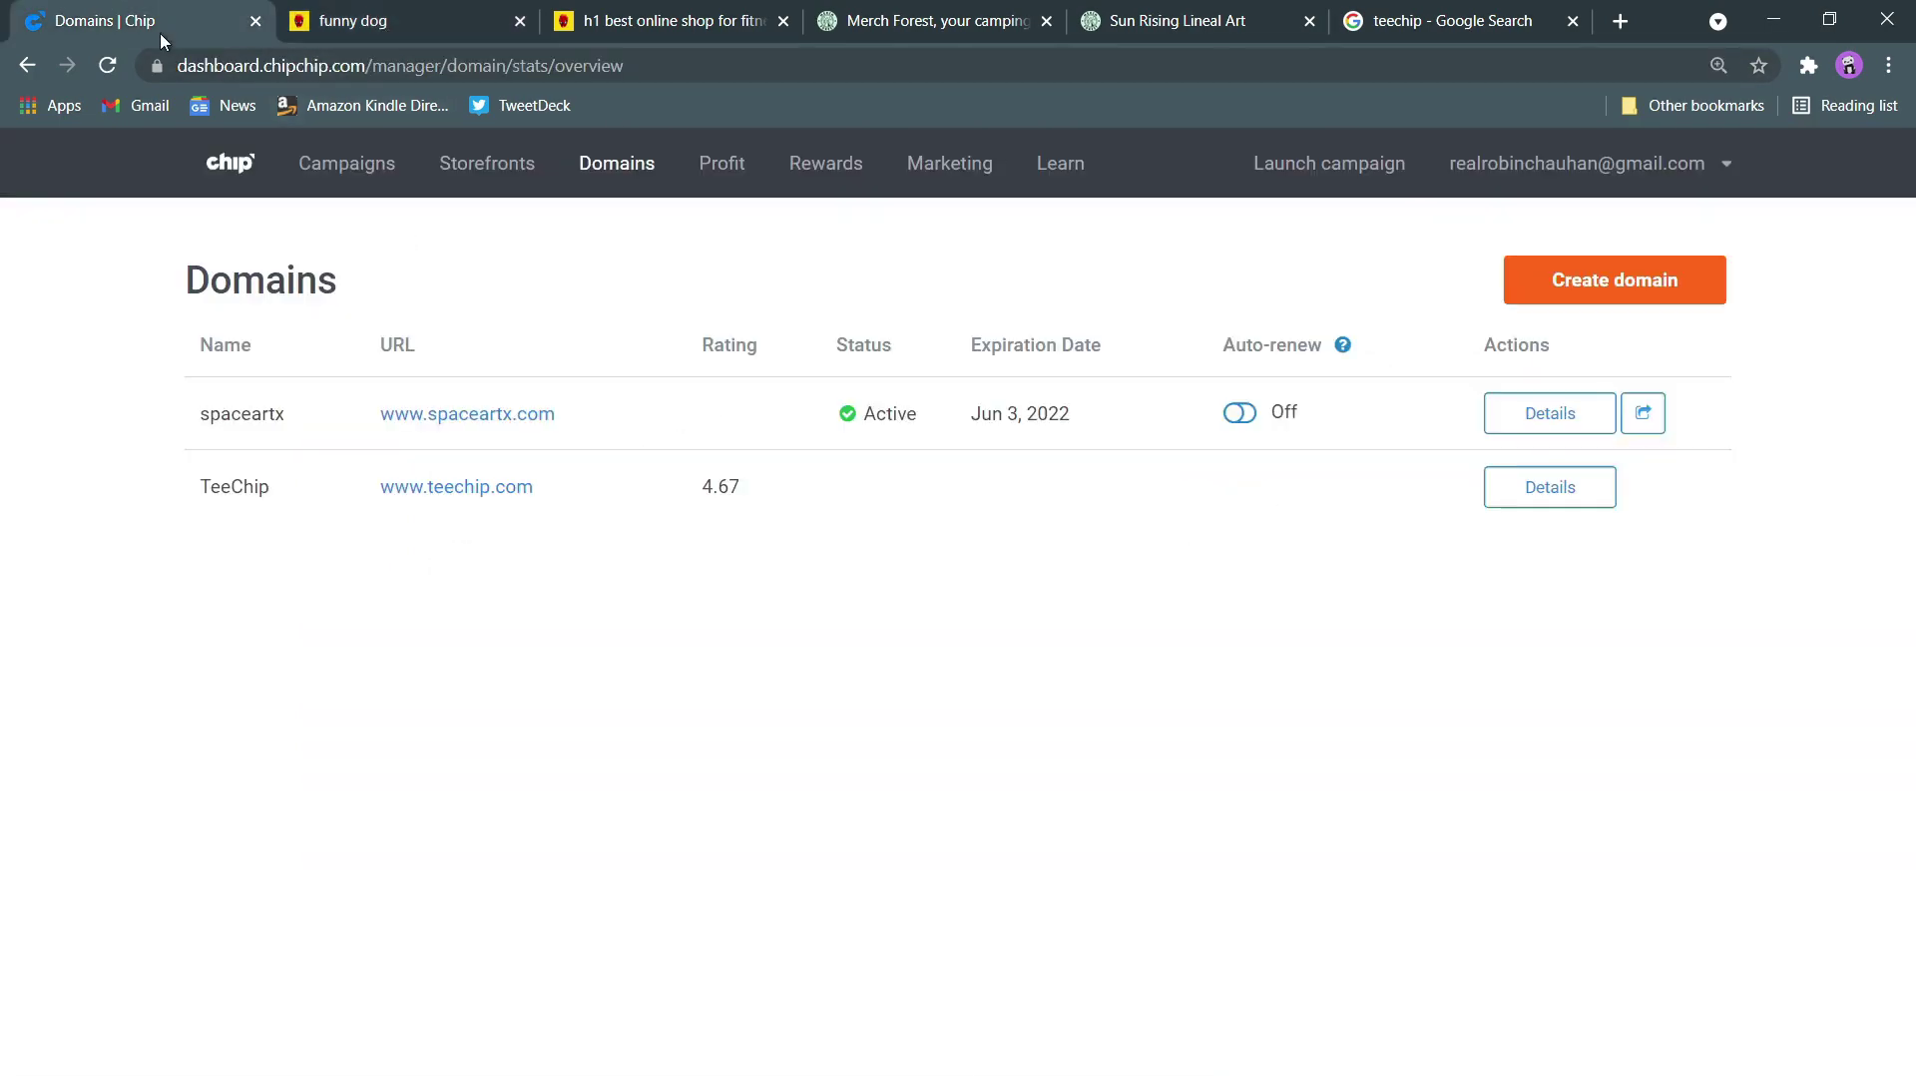
left_click(394, 20)
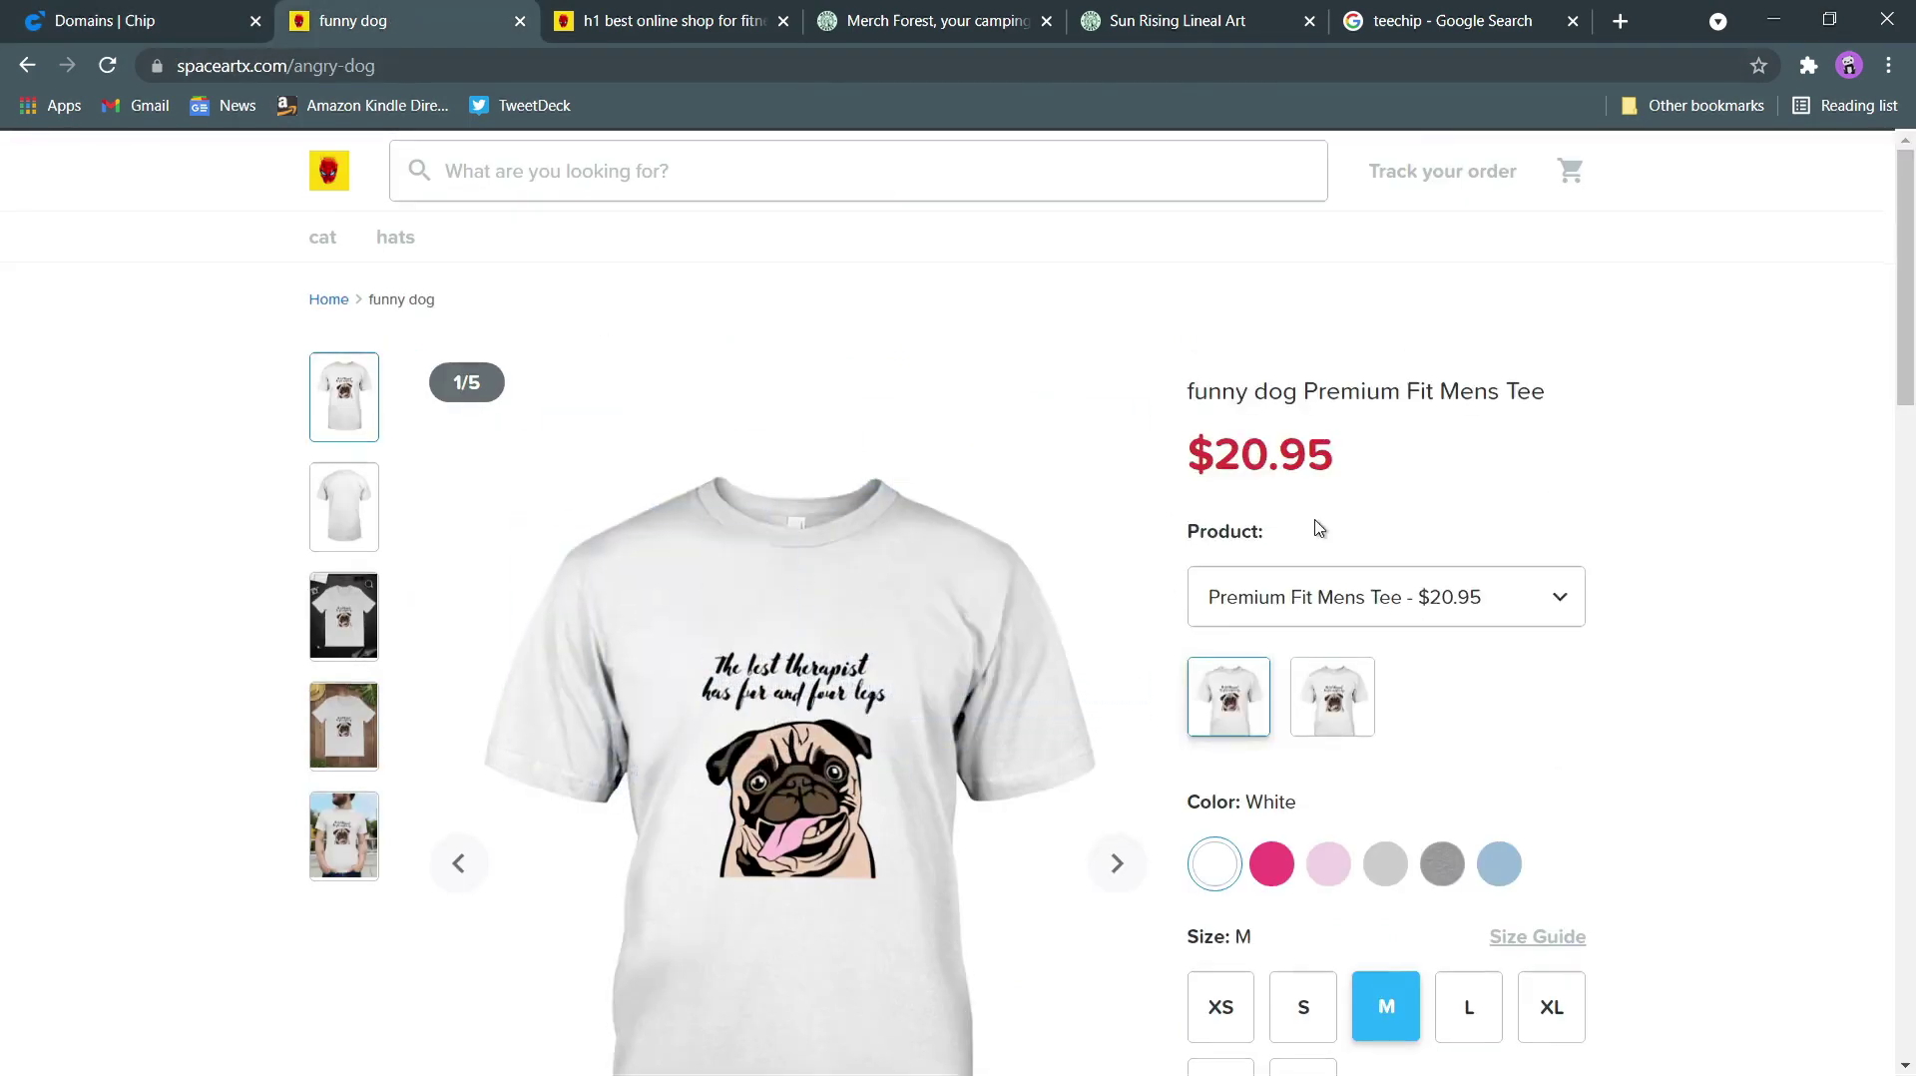
scroll(1458, 569, "down", 10)
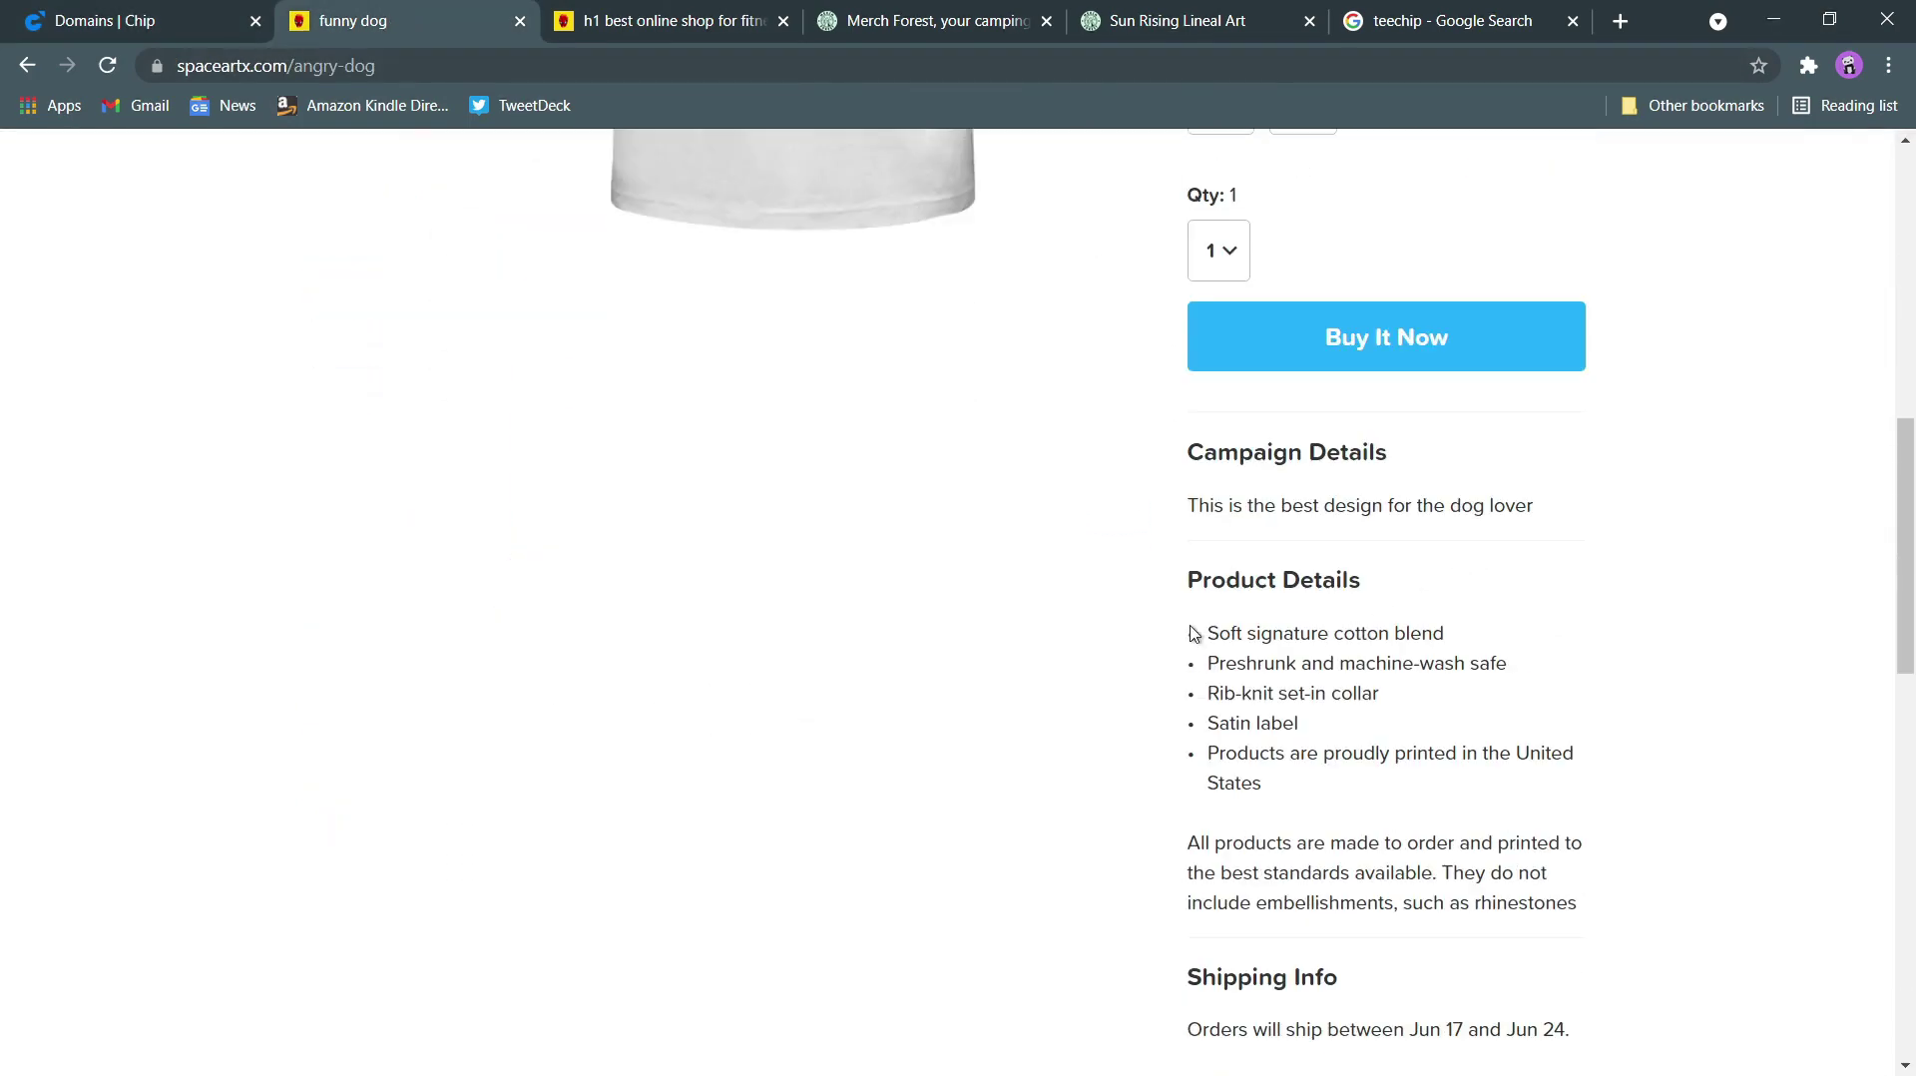
left_click_drag(1191, 582, 1600, 916)
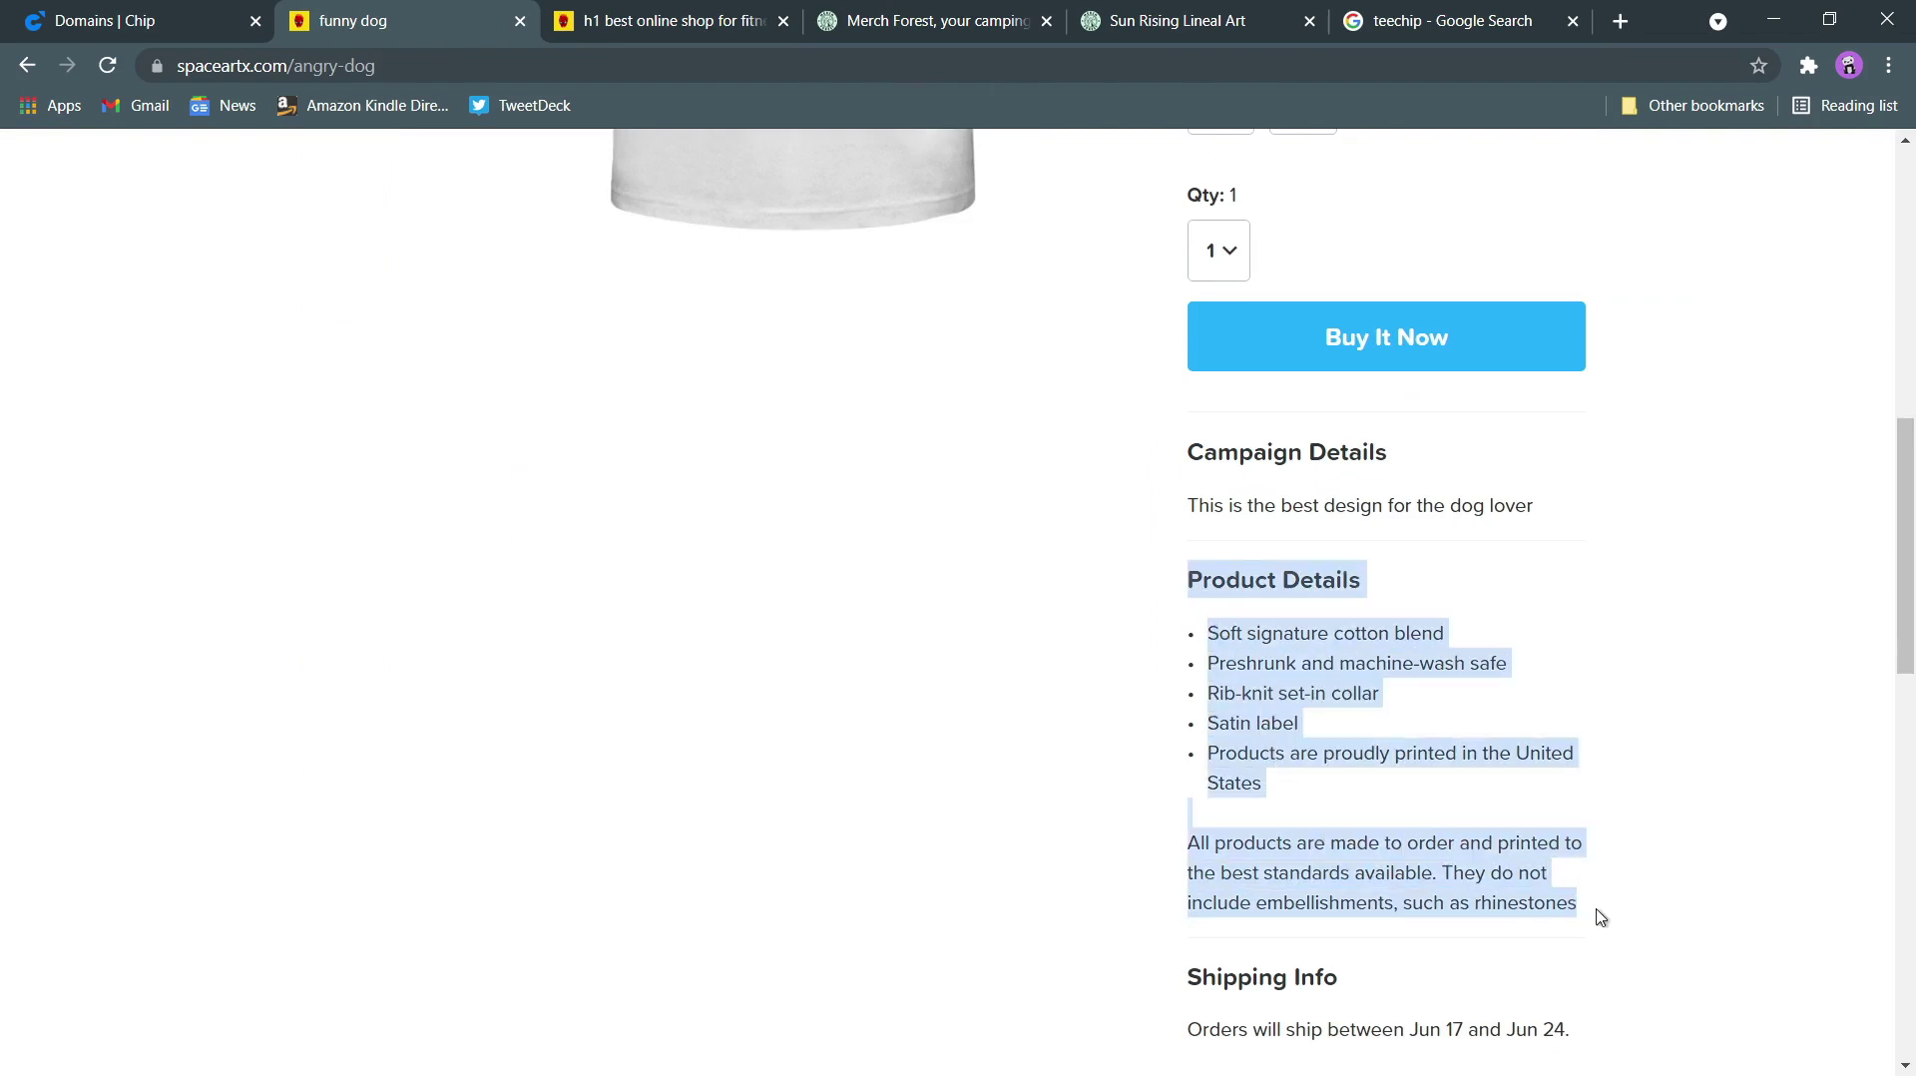
scroll(792, 653, "up", 10)
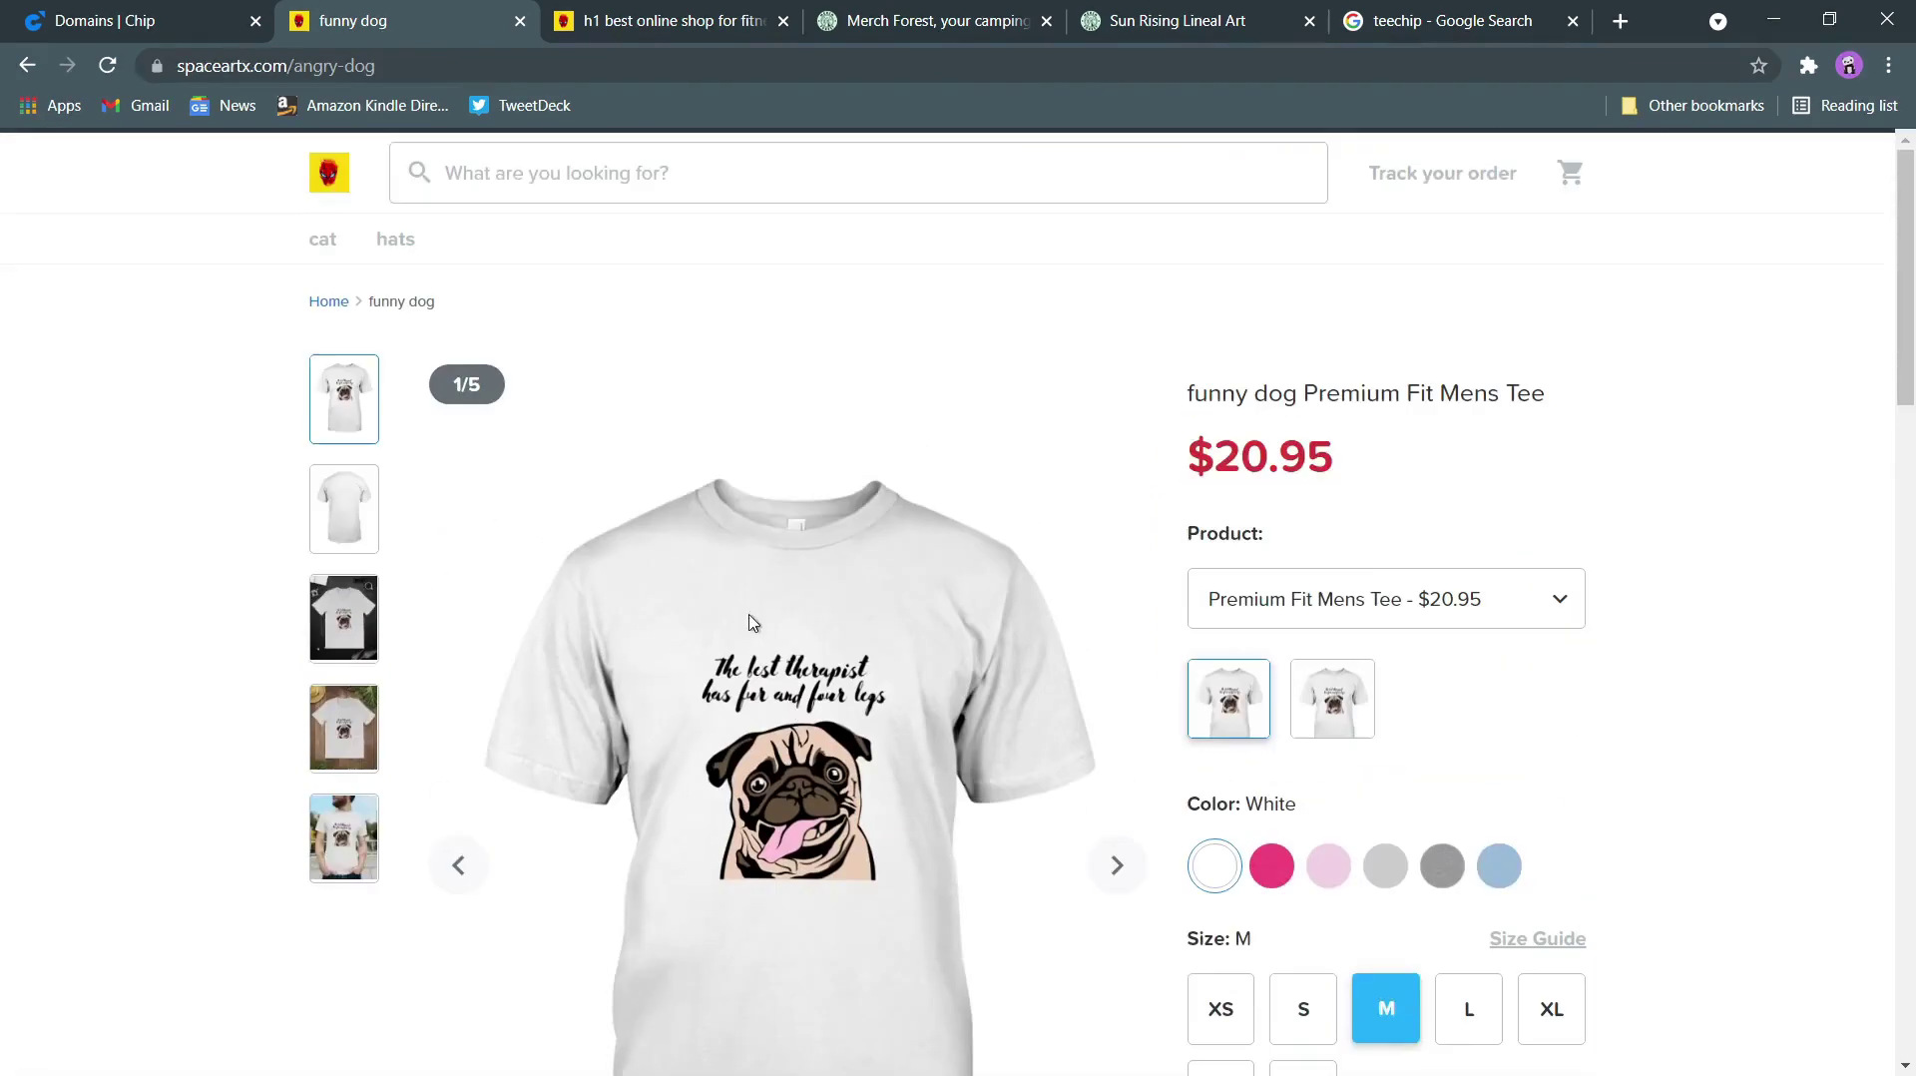